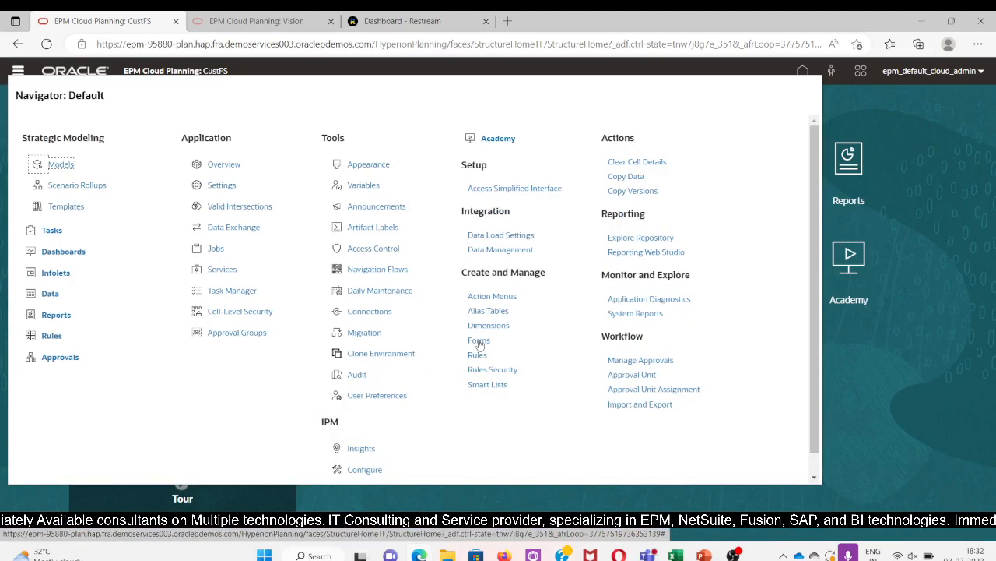
# - Open form management and select the Plan folder in the form library
pyautogui.click(479, 342)
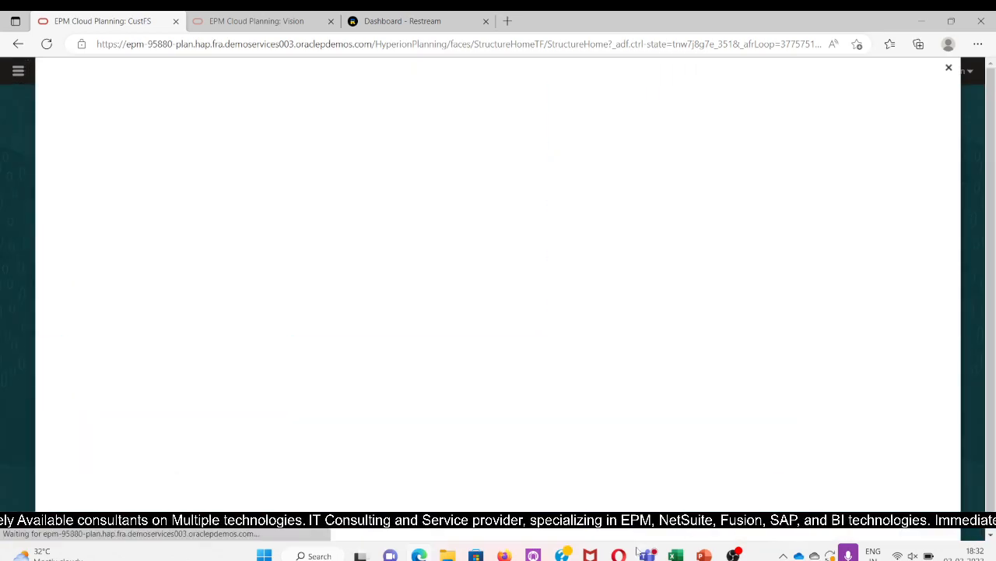
pyautogui.moveTo(647, 555)
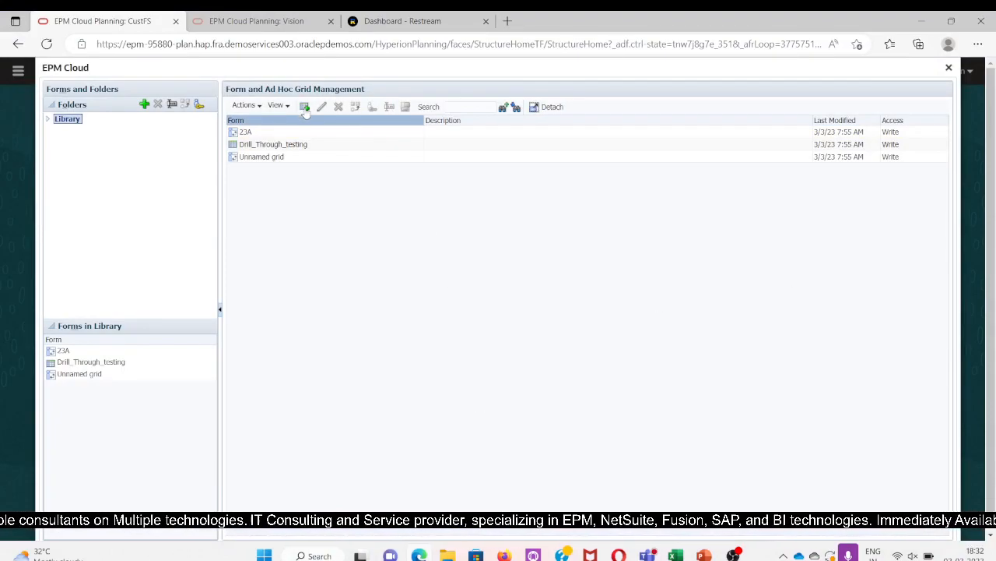
pyautogui.click(47, 118)
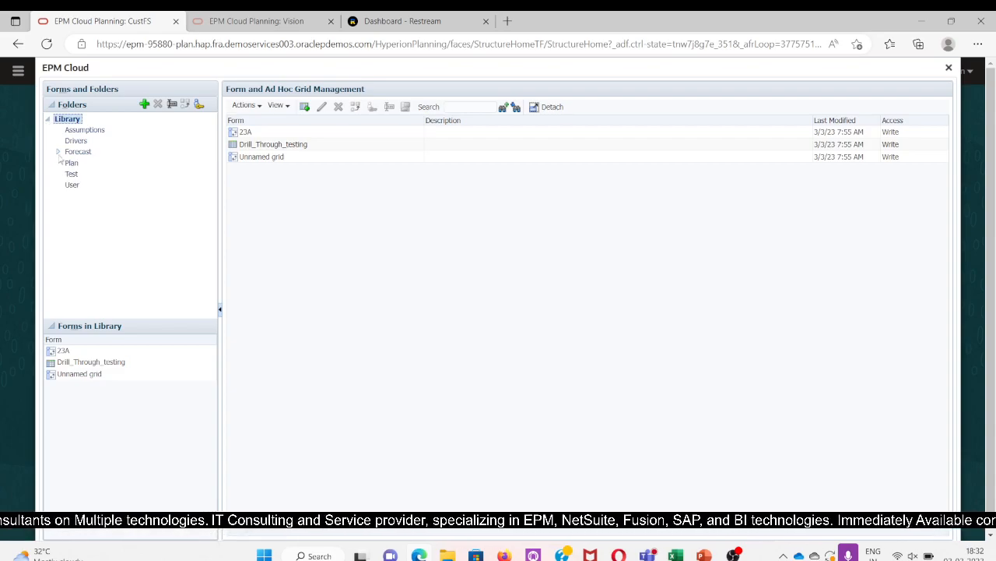
pyautogui.click(71, 163)
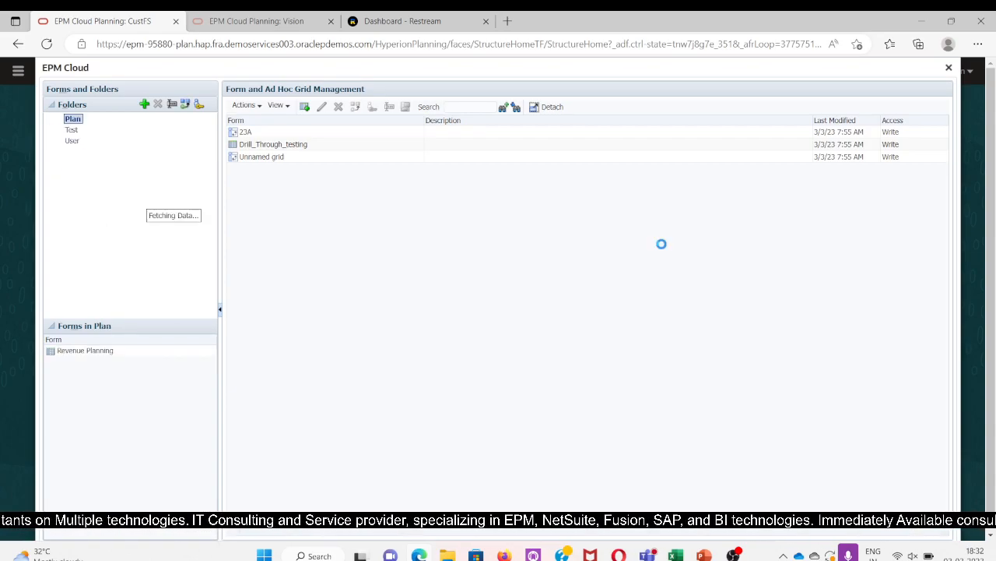
# - Create a simple form in the Plan folder named "Sales Direct Input- Plan"
pyautogui.click(304, 107)
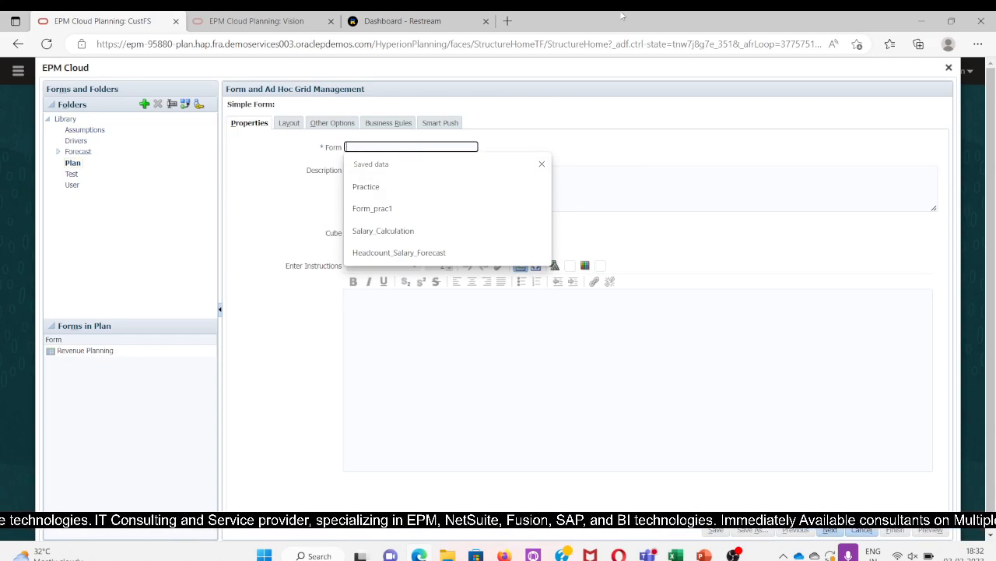
pyautogui.write('Sa')
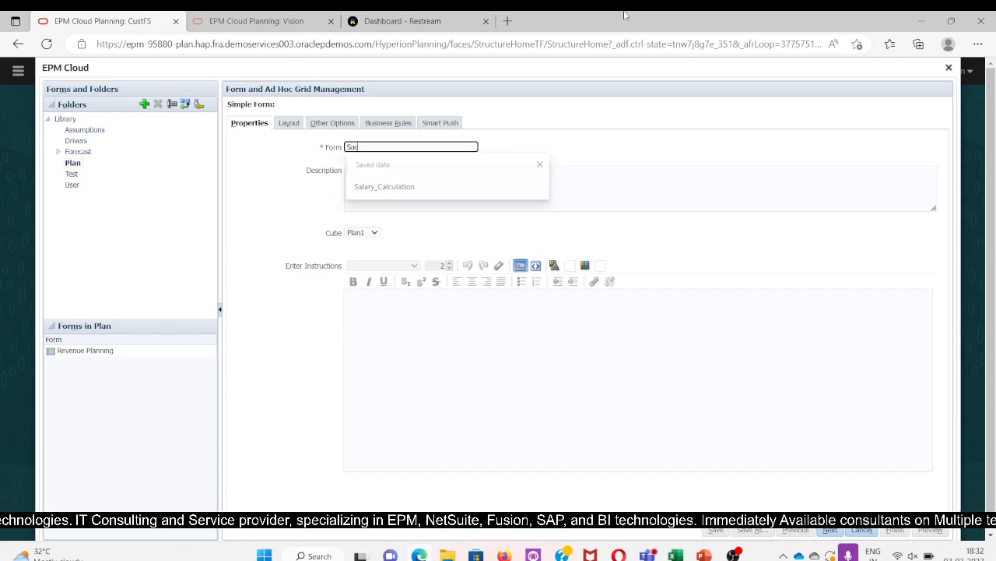
pyautogui.write('les Direct Input- Plan')
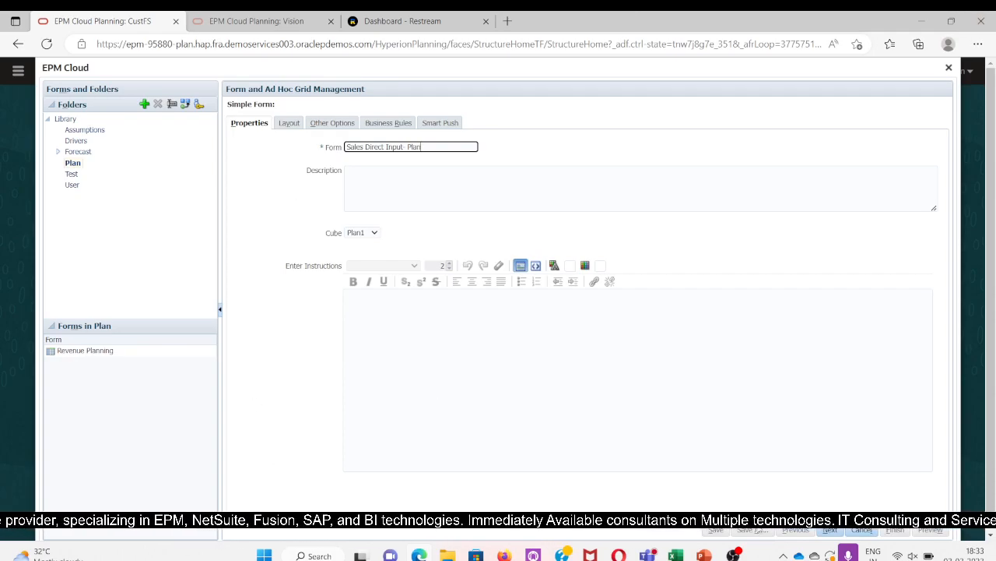
# - In the form layout, place the Account dimension in the rows and the Period dimension in column A
pyautogui.click(830, 532)
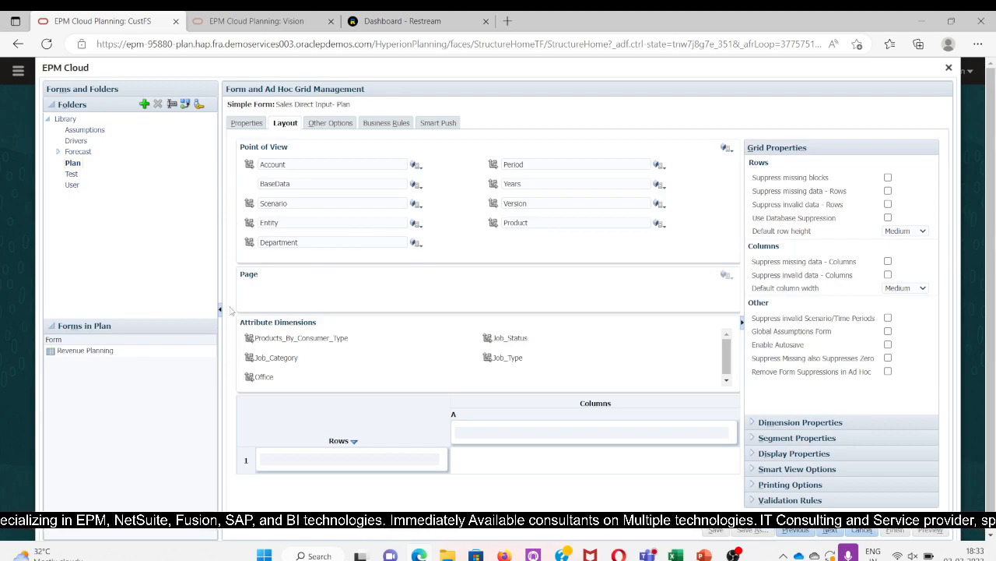
pyautogui.moveTo(249, 165); pyautogui.dragTo(265, 459)
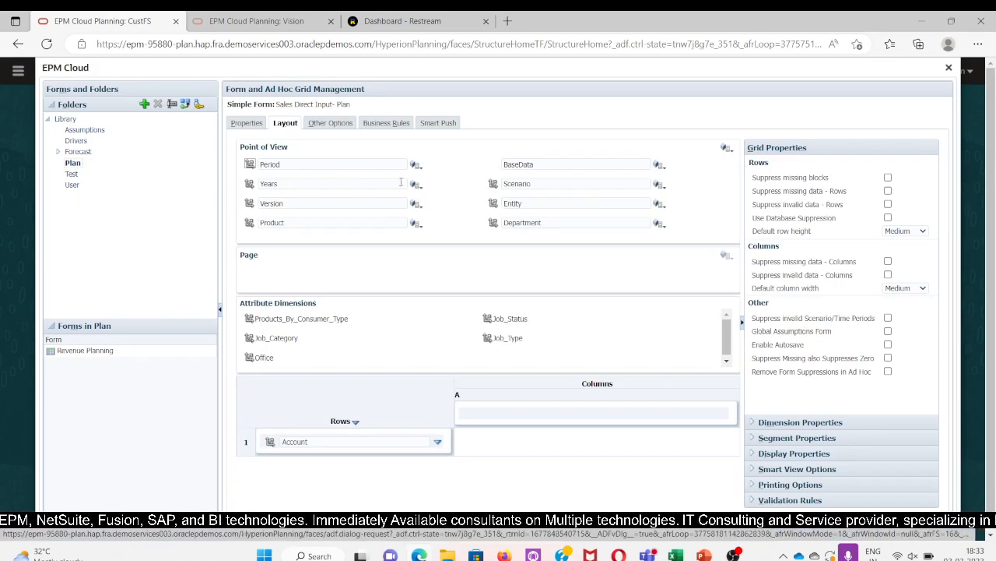
pyautogui.moveTo(248, 165); pyautogui.dragTo(467, 412)
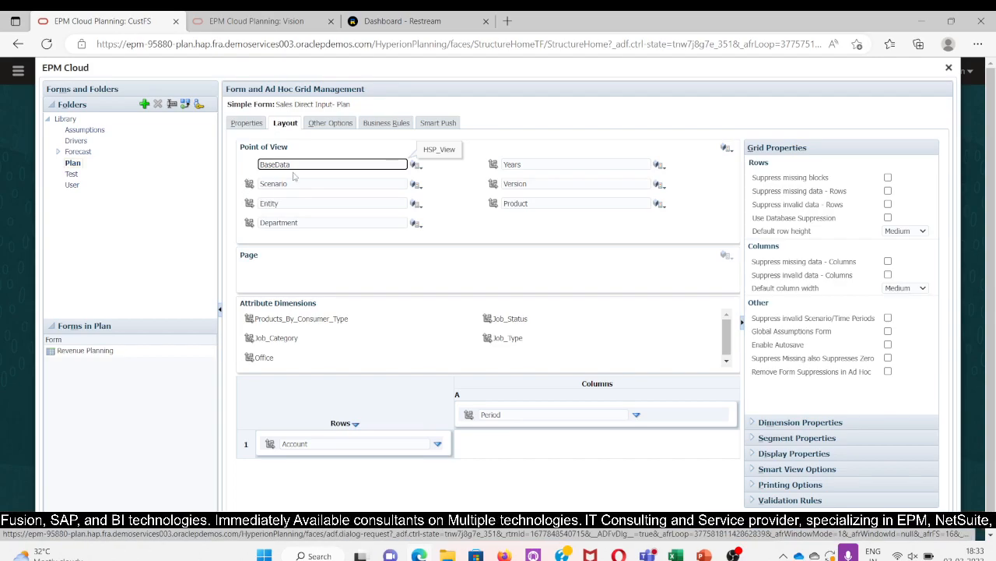
# - Move the Years, Entity, Department, Product and Version dimensions from the point of view to the page axis
pyautogui.moveTo(499, 170); pyautogui.dragTo(251, 260)
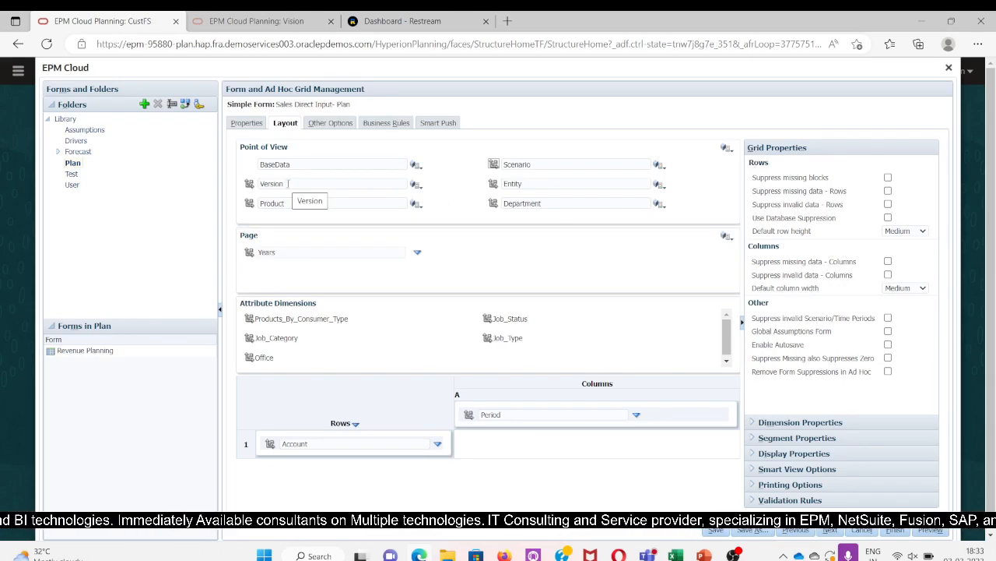
pyautogui.moveTo(241, 231); pyautogui.dragTo(269, 175)
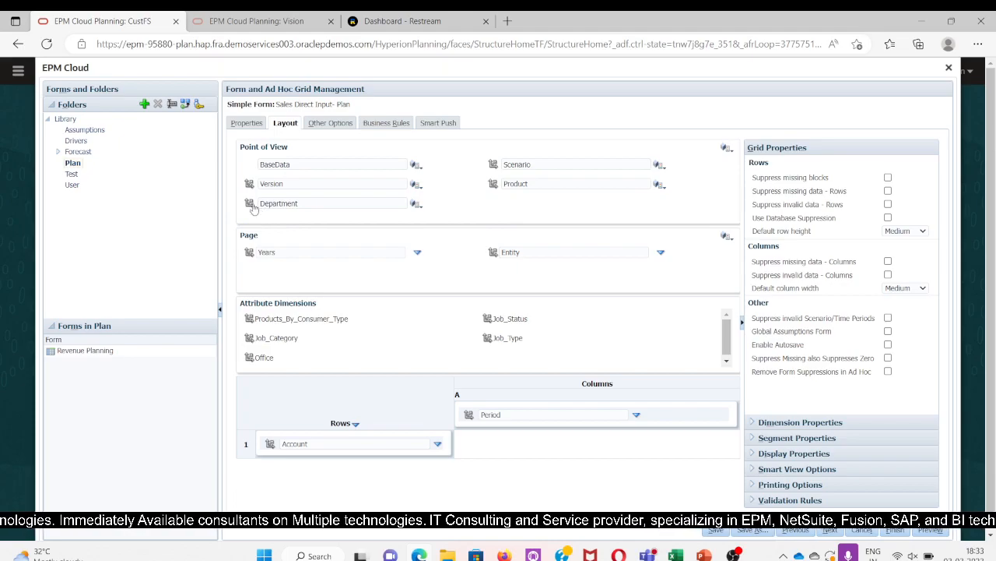
pyautogui.moveTo(250, 218); pyautogui.dragTo(249, 242)
pyautogui.click(337, 234)
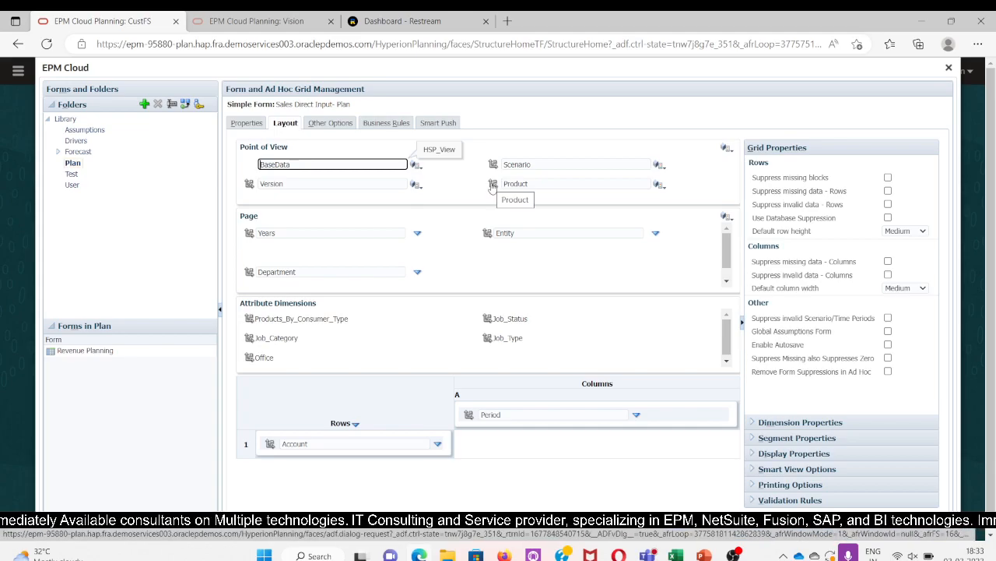
pyautogui.moveTo(492, 186); pyautogui.dragTo(482, 257)
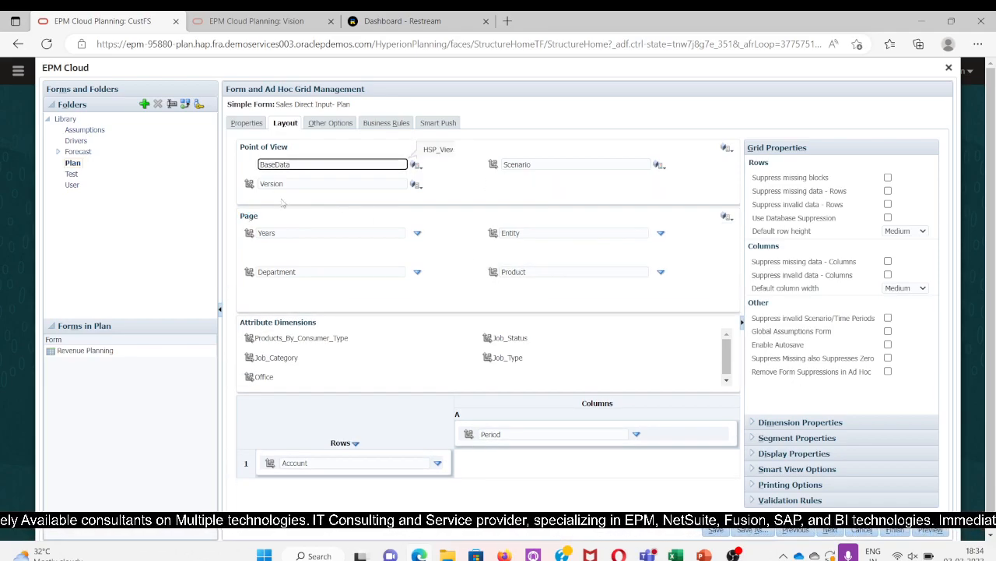
pyautogui.moveTo(249, 184); pyautogui.dragTo(428, 287)
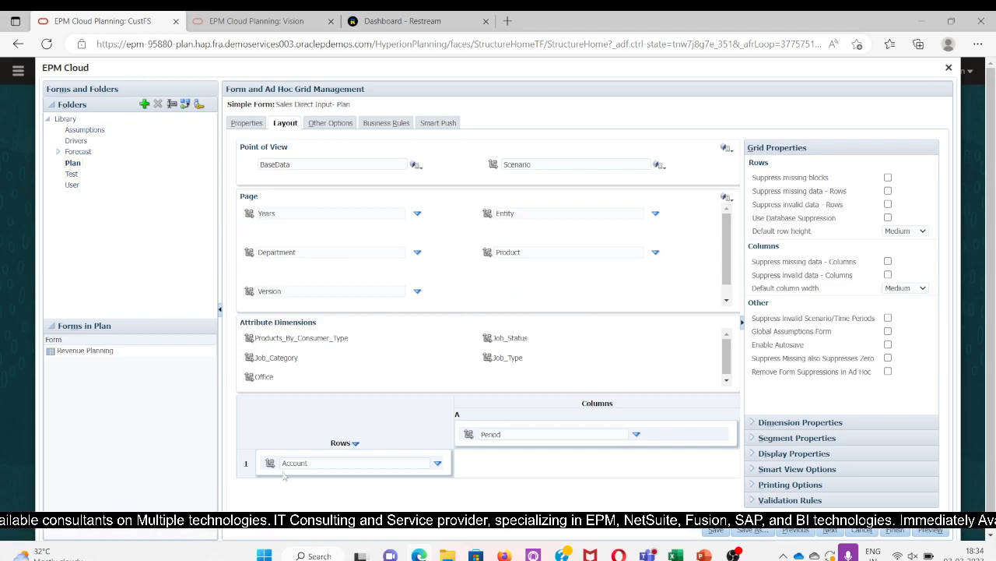
# - Set the Scenario member in the point of view to Plan
pyautogui.click(657, 166)
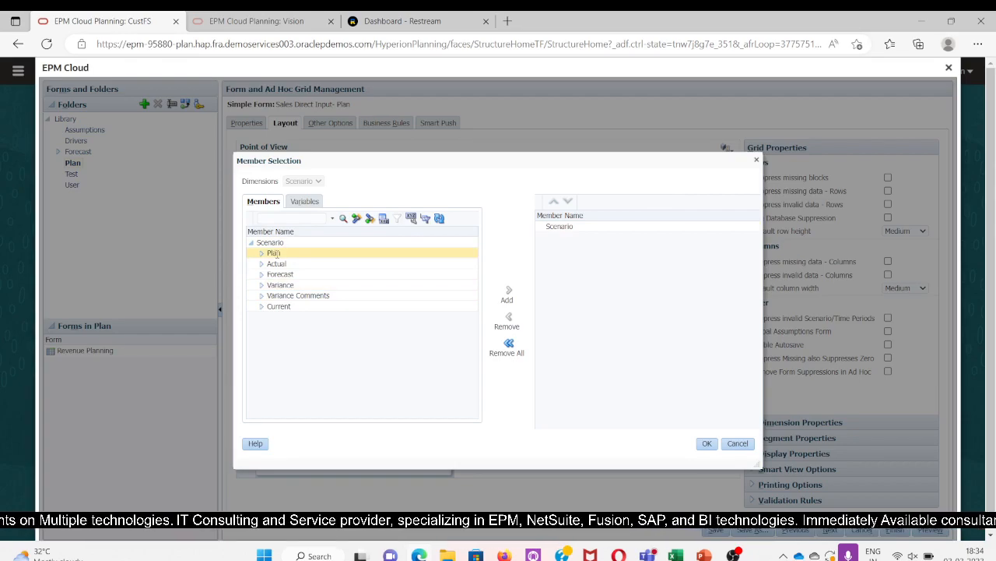
pyautogui.click(262, 254)
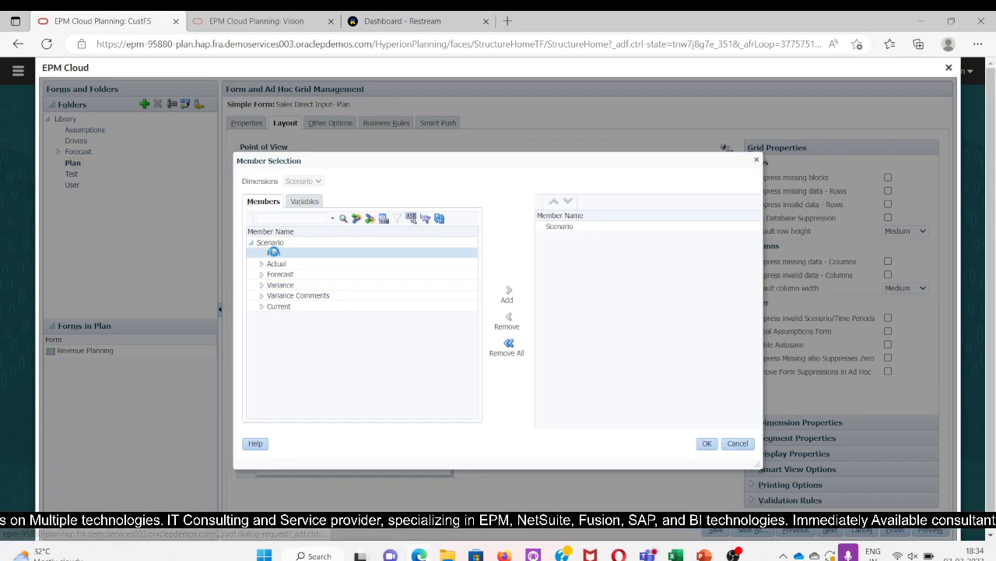
pyautogui.click(509, 291)
pyautogui.click(707, 443)
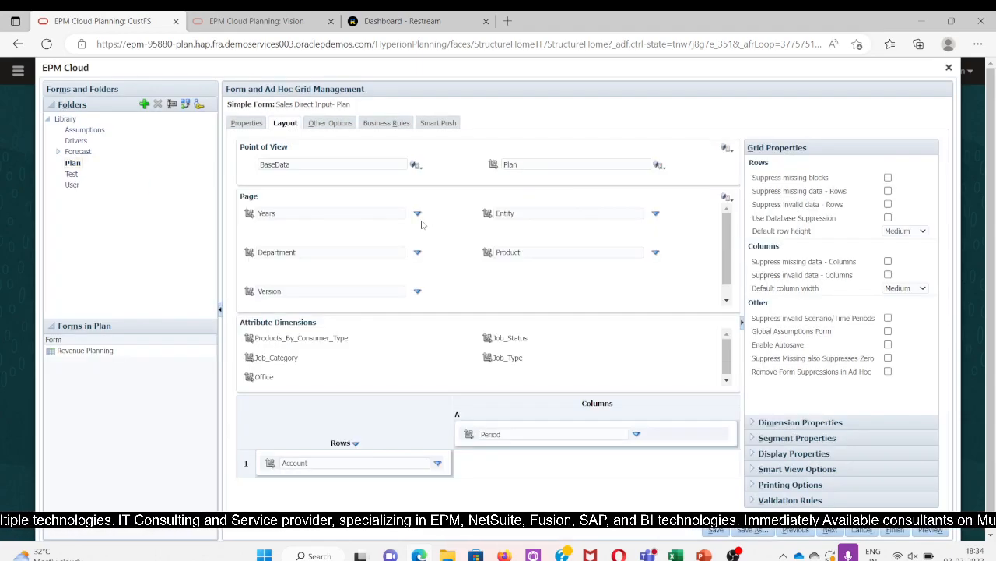
# - Set the Years page selection to the Level 0 Descendants of Years
pyautogui.click(417, 213)
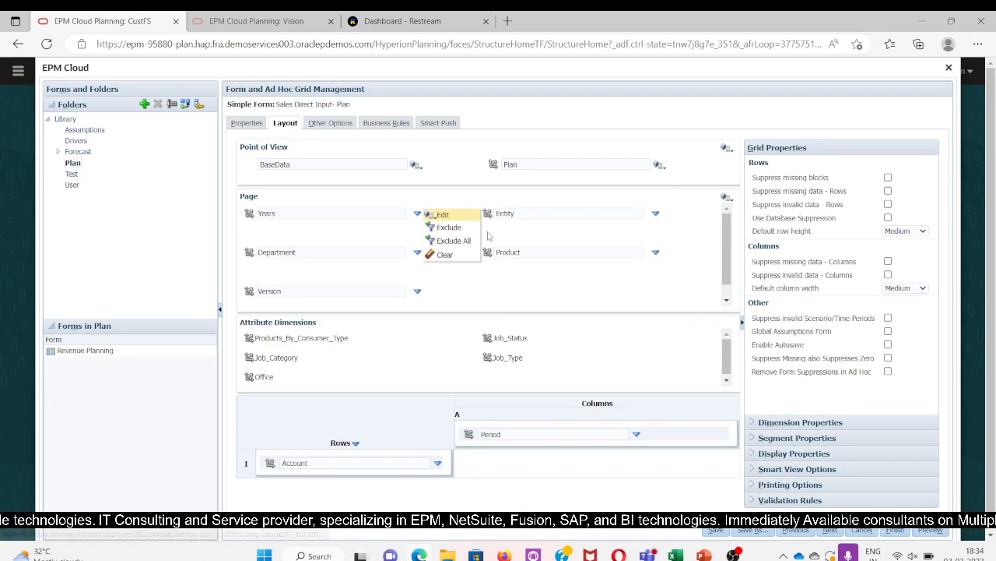
pyautogui.click(449, 218)
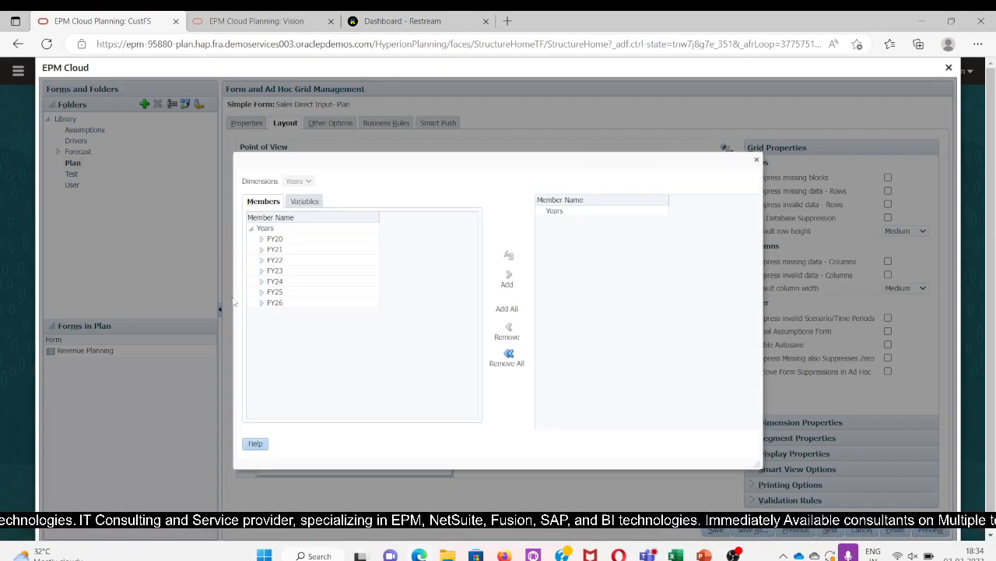
pyautogui.click(296, 242)
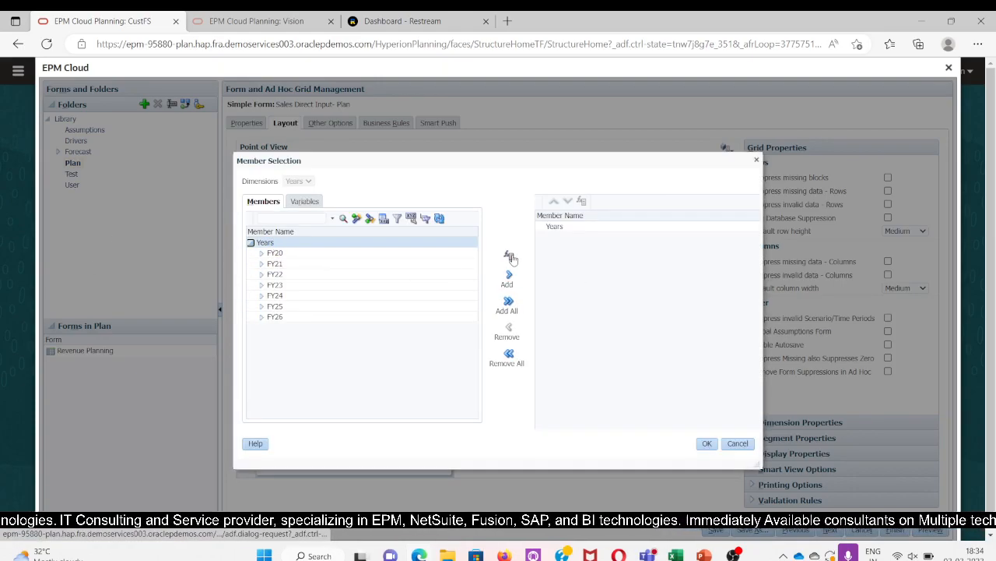
pyautogui.click(510, 257)
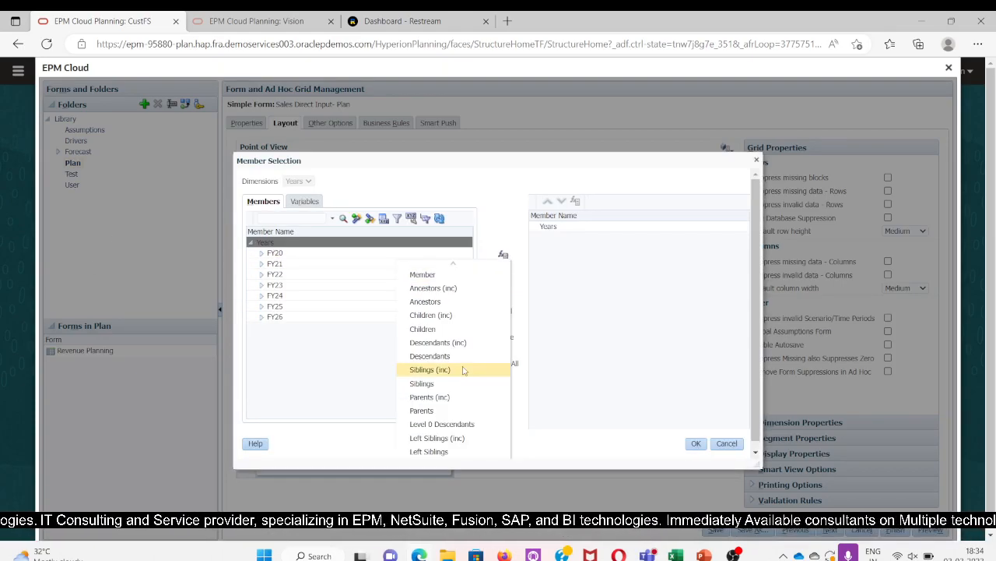
pyautogui.click(441, 424)
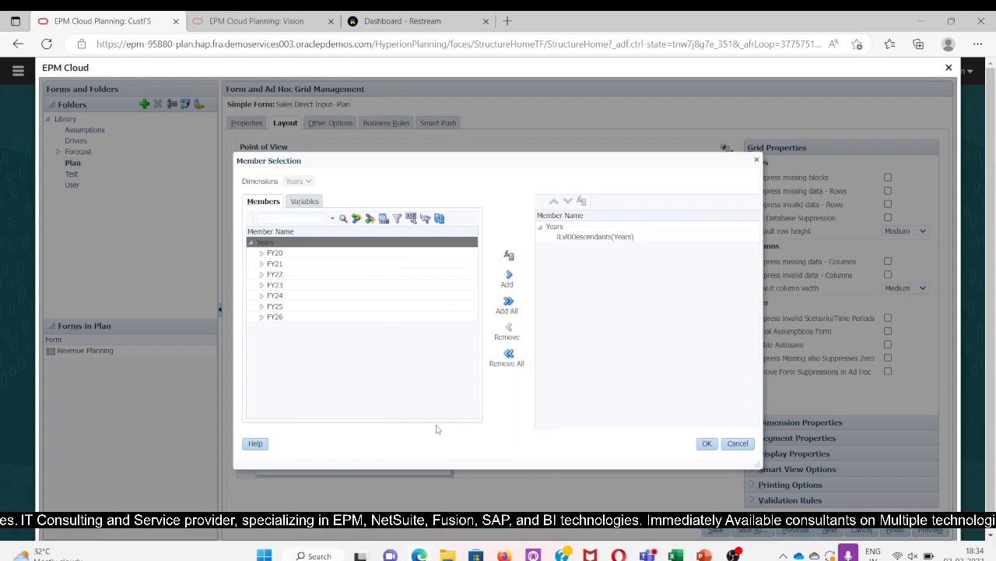
pyautogui.click(707, 443)
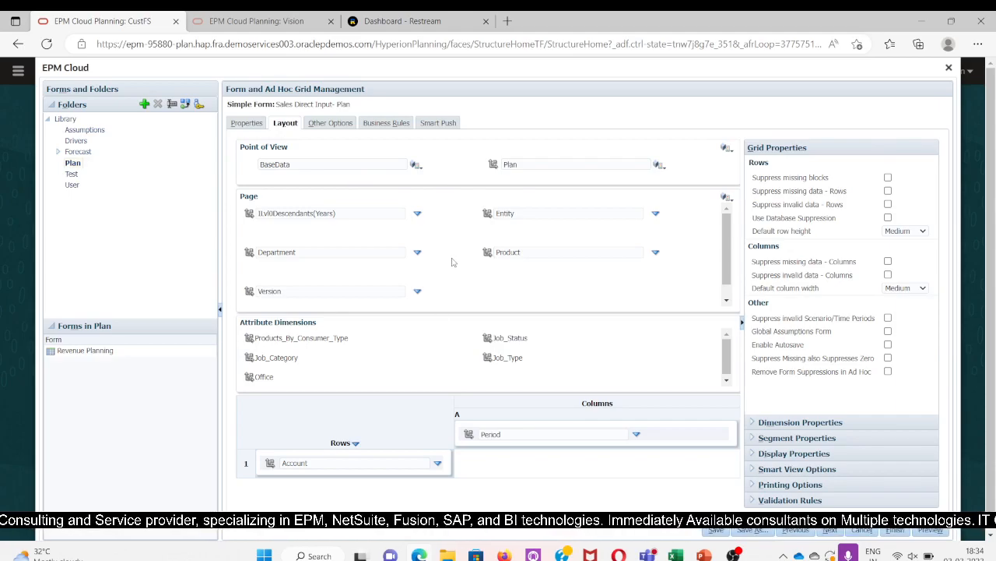
# - Set the Entity page selection to Descendants (inc) of SKANSKA Entity
pyautogui.click(656, 213)
pyautogui.click(682, 216)
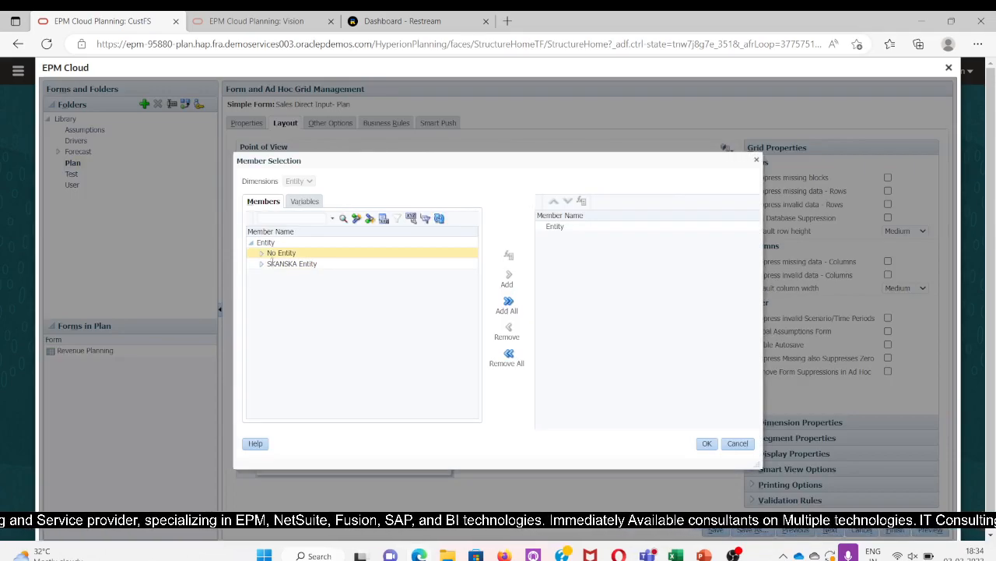
pyautogui.click(282, 264)
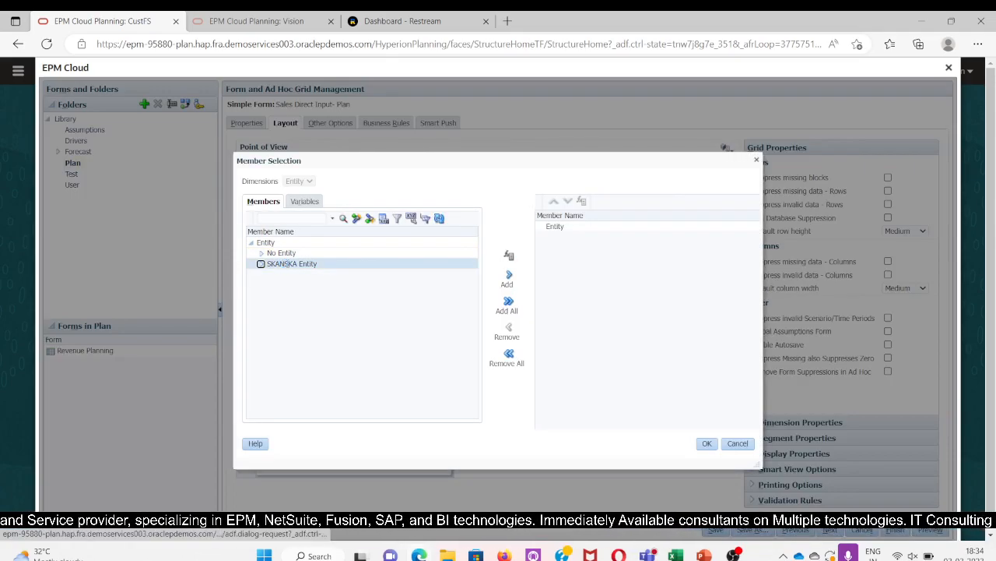
pyautogui.click(509, 258)
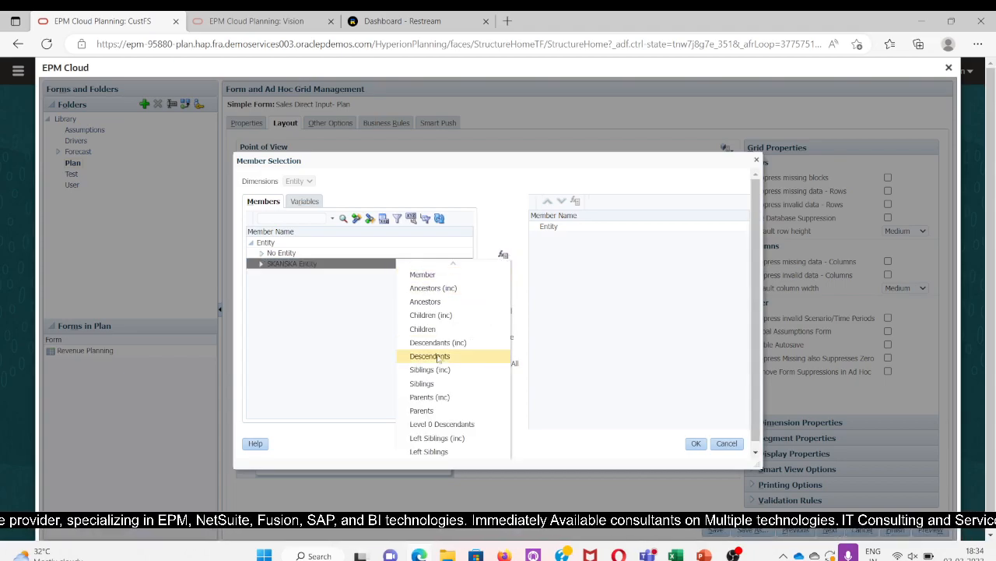
pyautogui.click(437, 342)
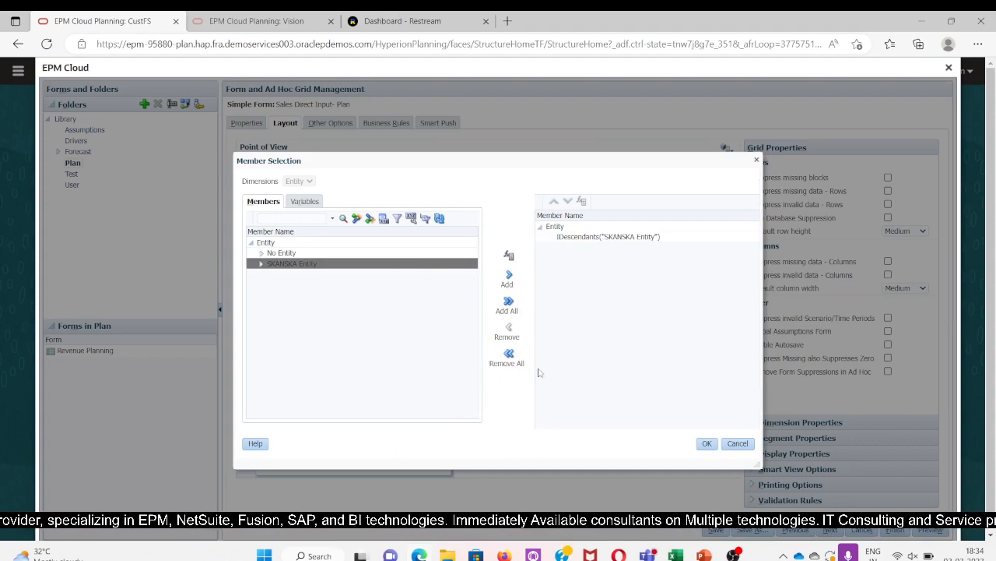
pyautogui.click(707, 444)
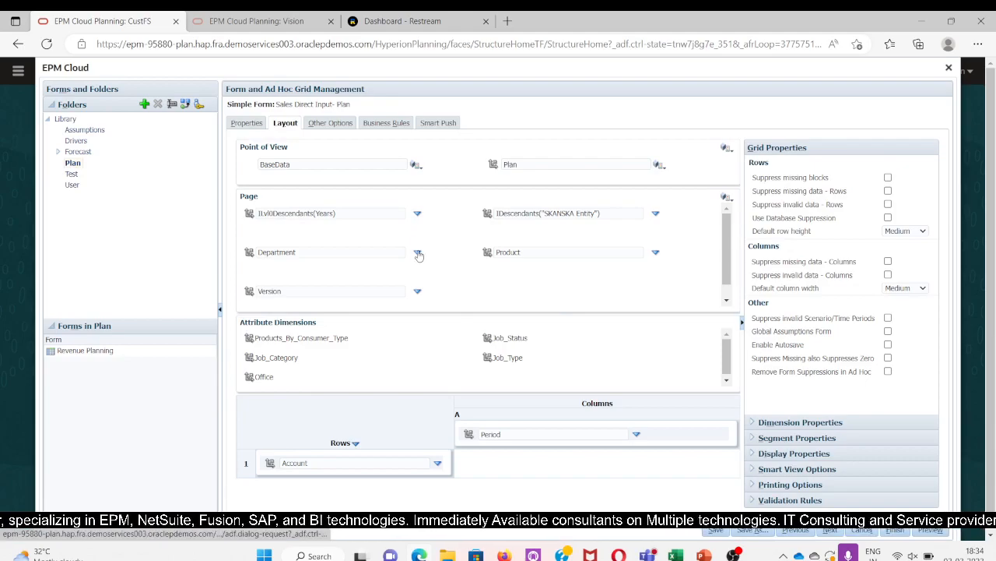
# - Set the Department page selection to Descendants (inc) of Total_Department
pyautogui.click(417, 252)
pyautogui.click(441, 253)
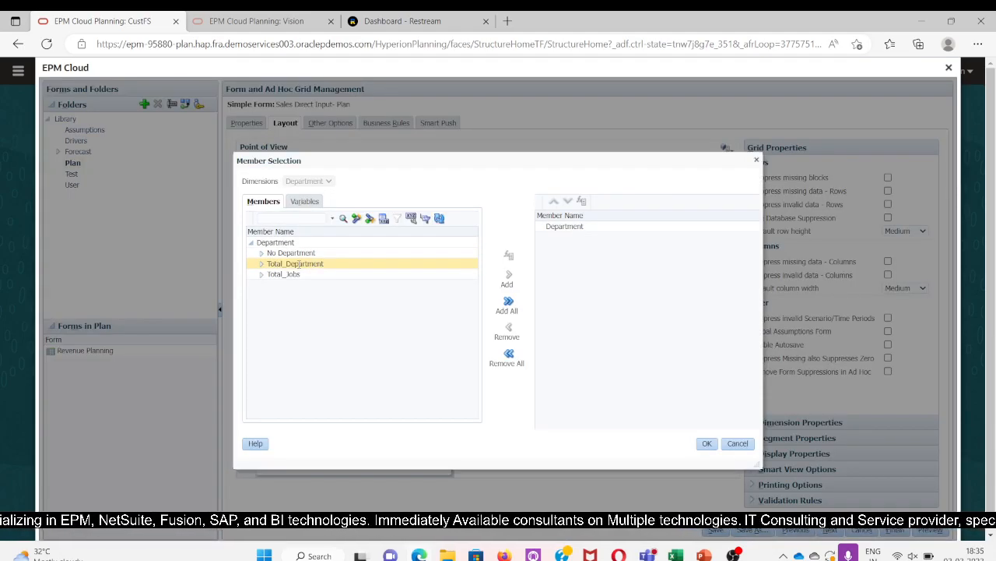
pyautogui.click(298, 265)
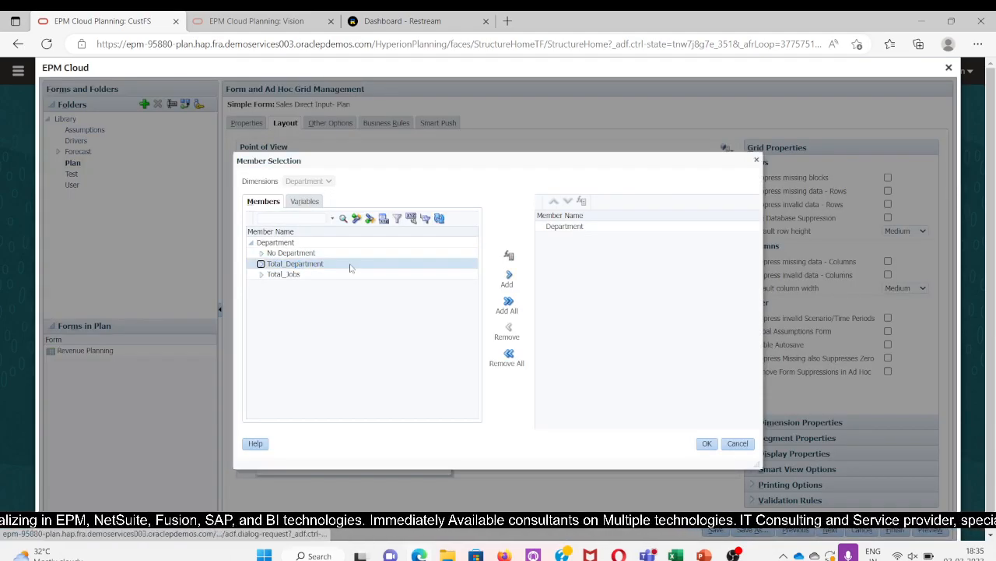
pyautogui.click(508, 254)
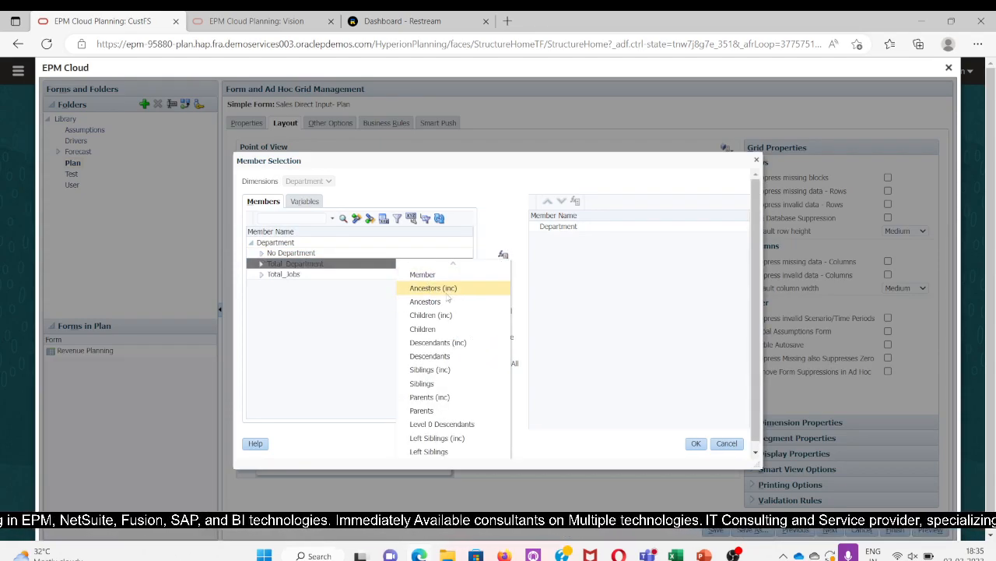
pyautogui.click(438, 343)
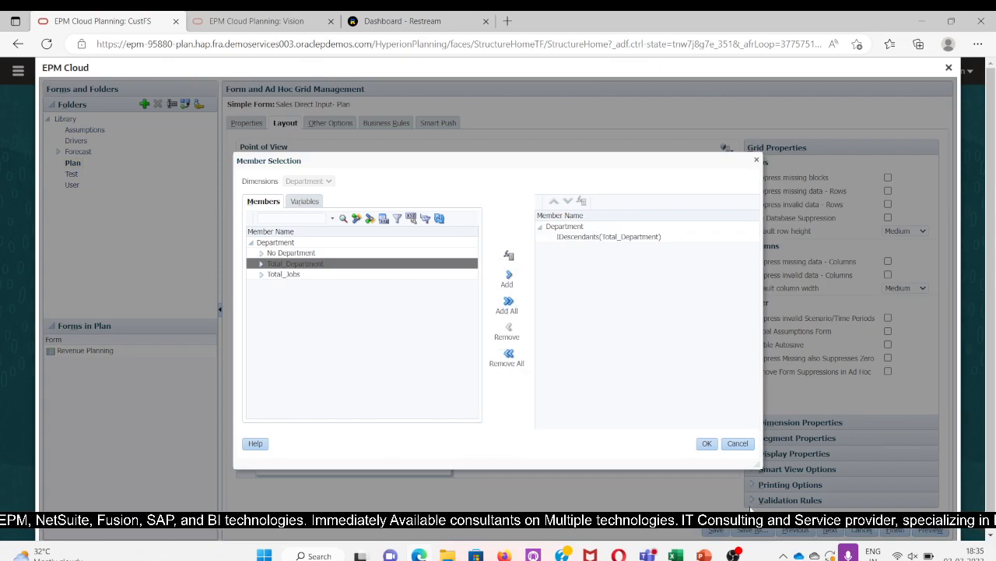
pyautogui.click(705, 444)
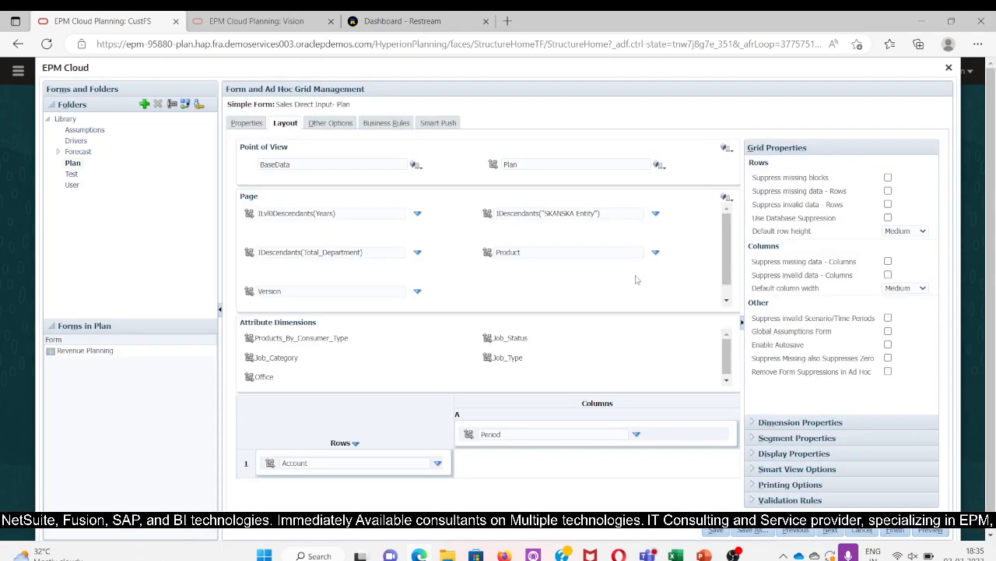
# - Set the Product page selection to Descendants (inc) of Total_Product
pyautogui.click(656, 253)
pyautogui.click(689, 252)
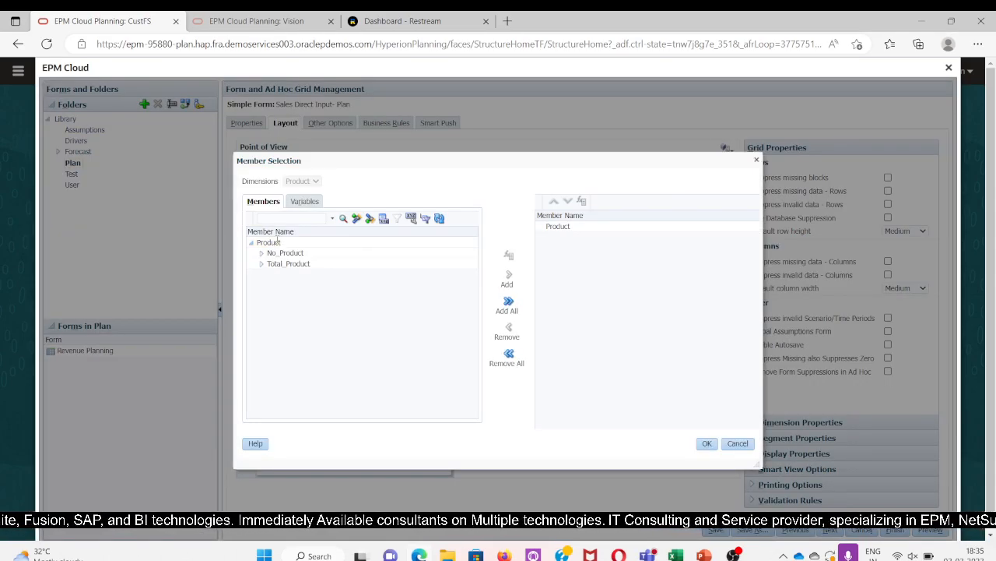
pyautogui.click(284, 266)
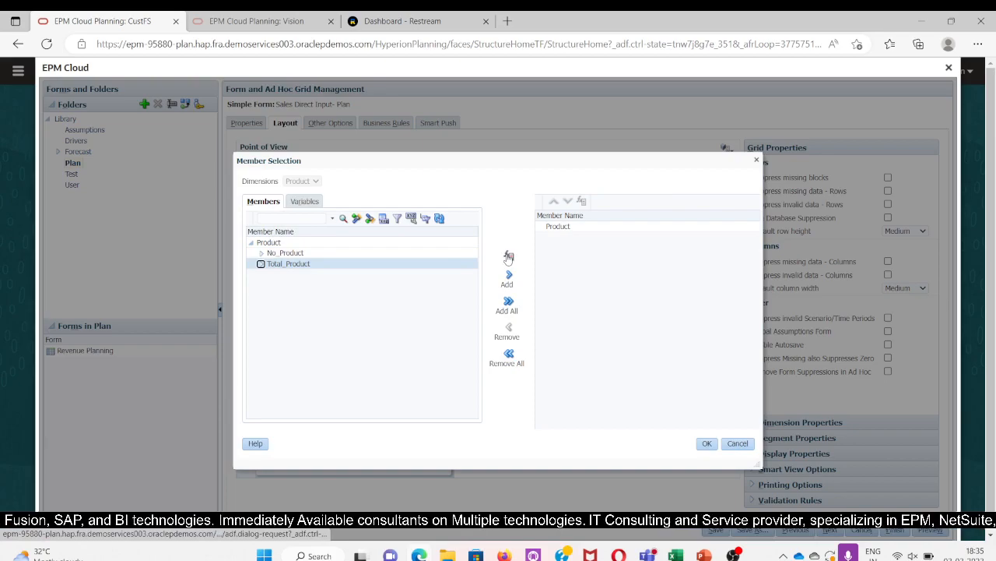
pyautogui.click(511, 260)
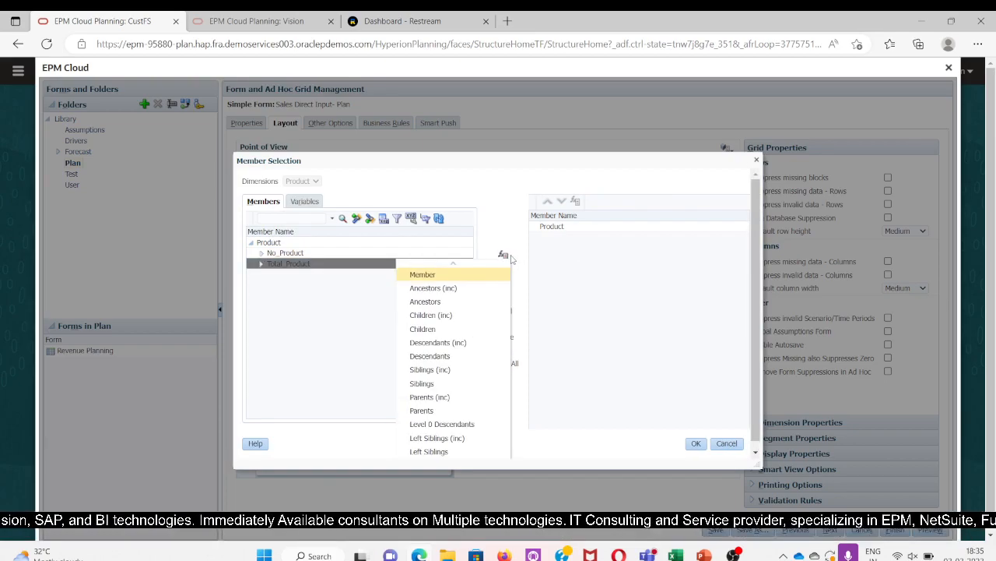
pyautogui.click(455, 341)
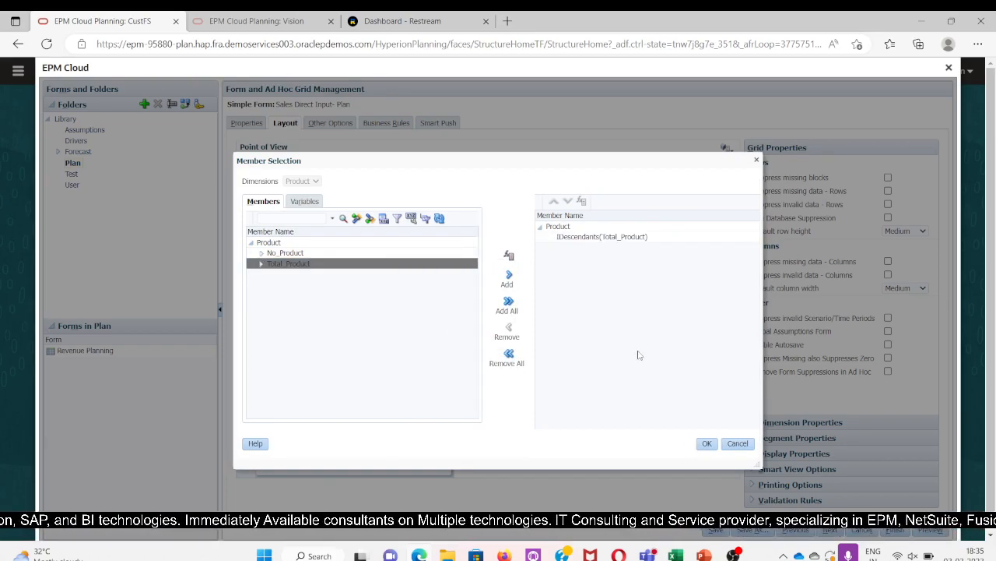
pyautogui.click(706, 444)
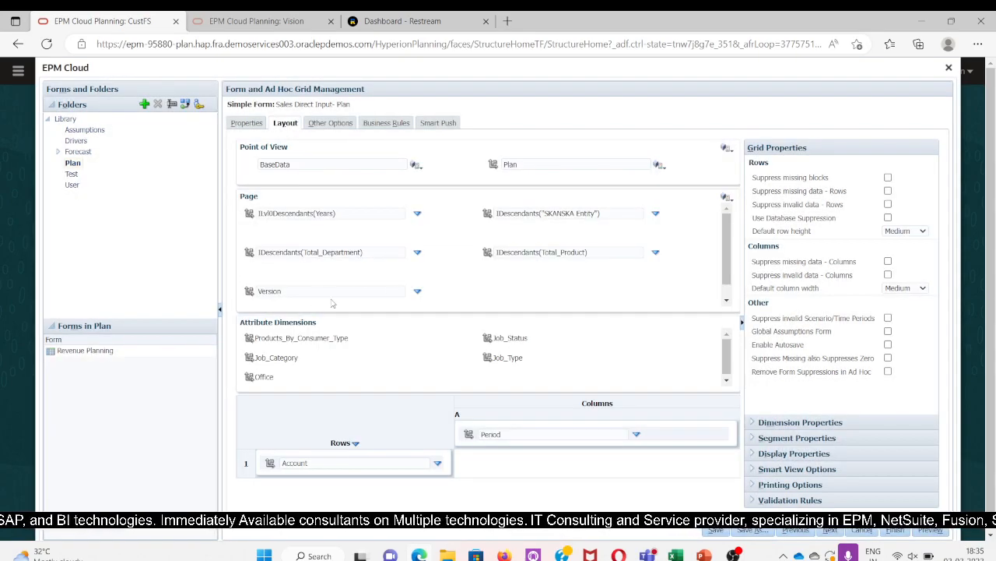
# - Set the Version page selection to Descendants (inc) of the Version dimension's root member
pyautogui.click(418, 291)
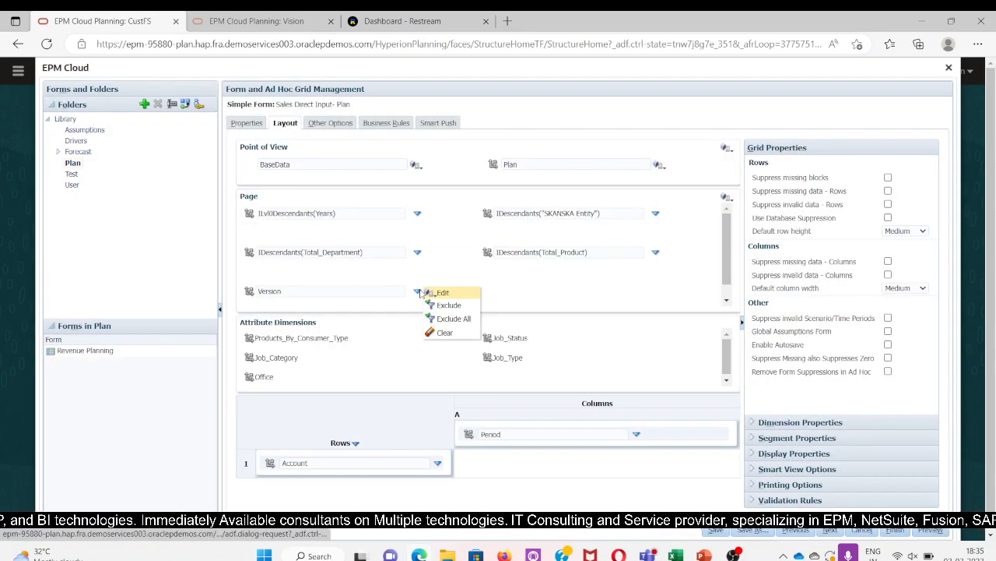
pyautogui.click(444, 294)
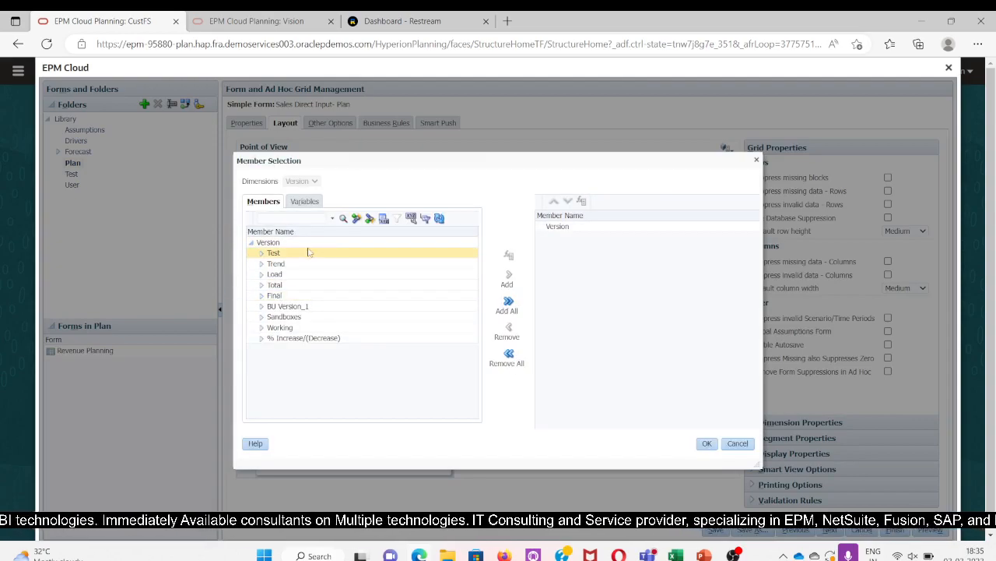
pyautogui.click(314, 244)
pyautogui.click(509, 255)
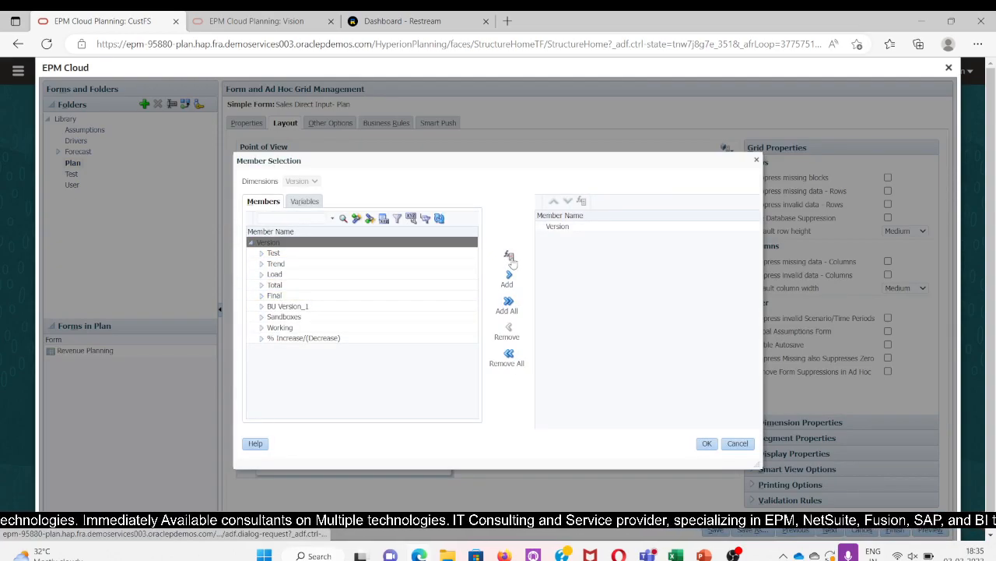
pyautogui.click(444, 356)
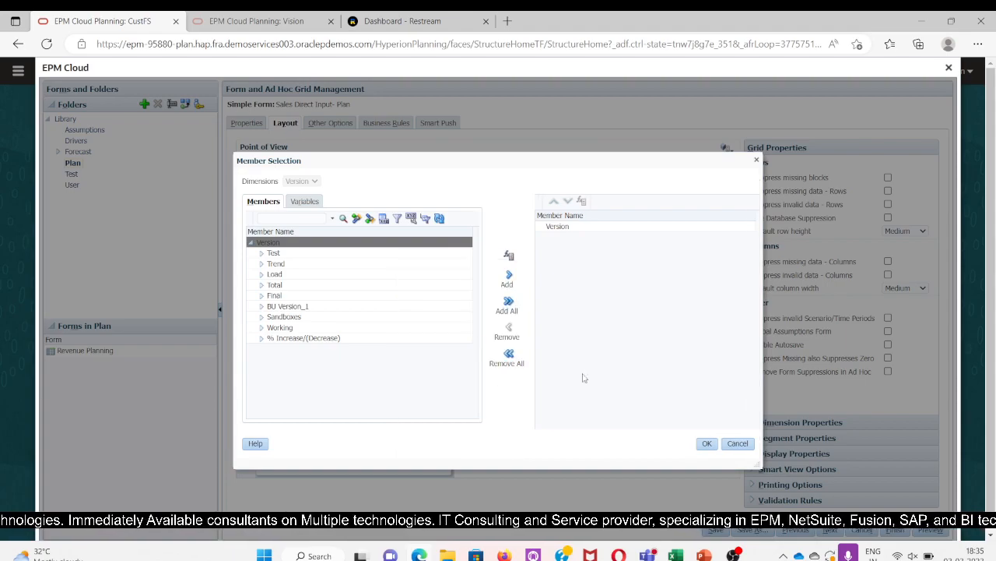
pyautogui.click(696, 442)
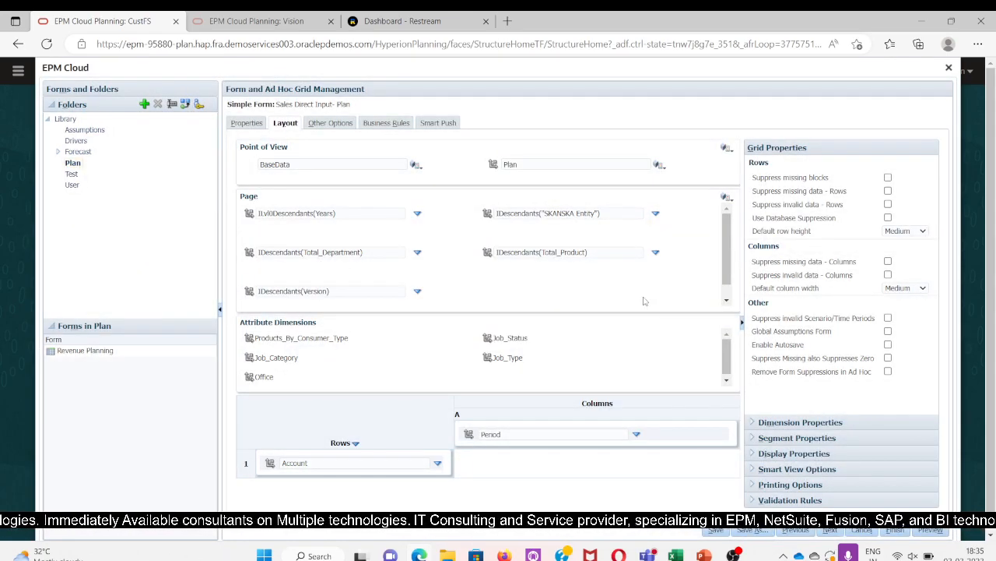
# - Set the Period column selection to the Level 0 Descendants of YearTotal, followed by the YearTotal member itself
pyautogui.scroll(-1, 473, 420)
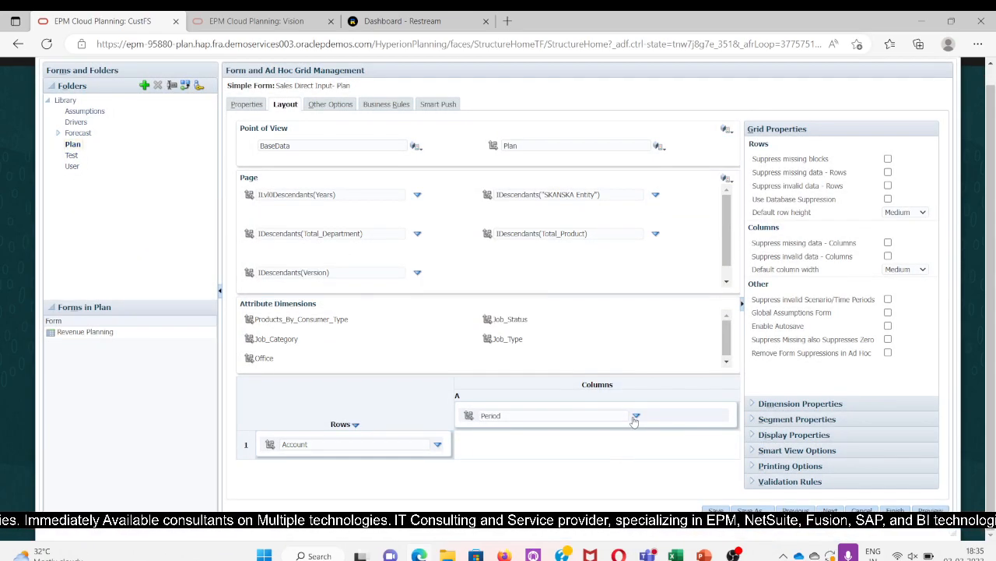
pyautogui.click(636, 415)
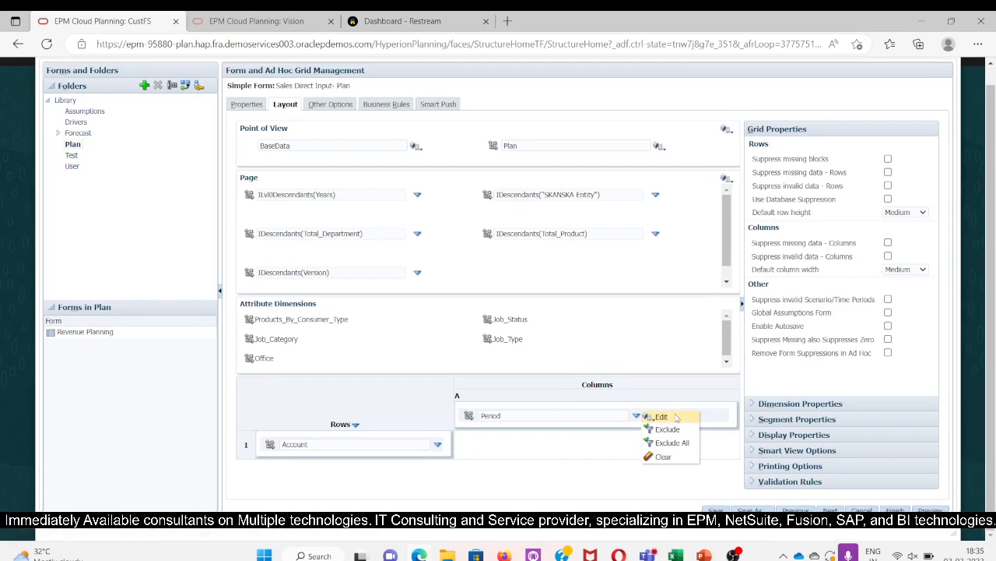
pyautogui.click(675, 417)
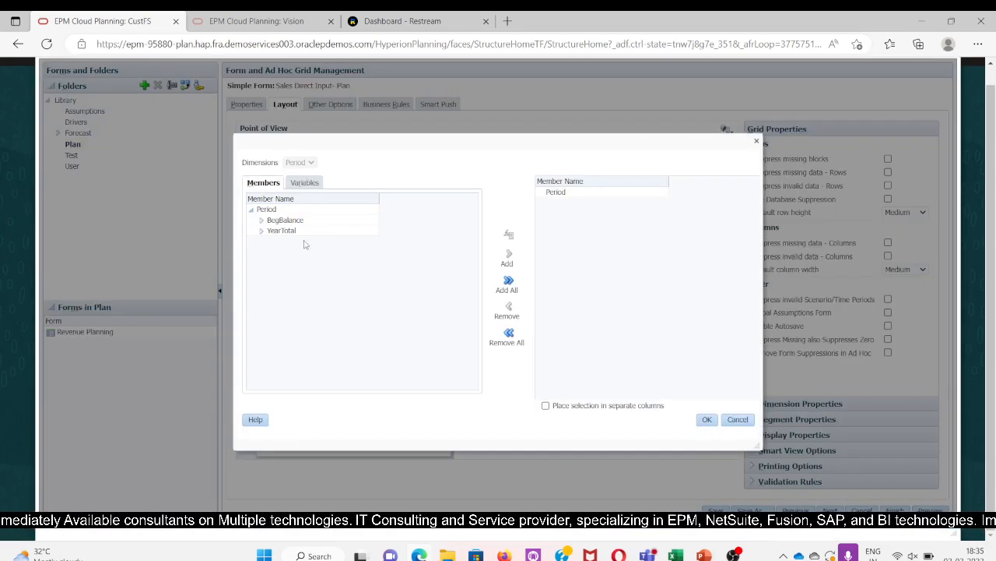
pyautogui.click(473, 247)
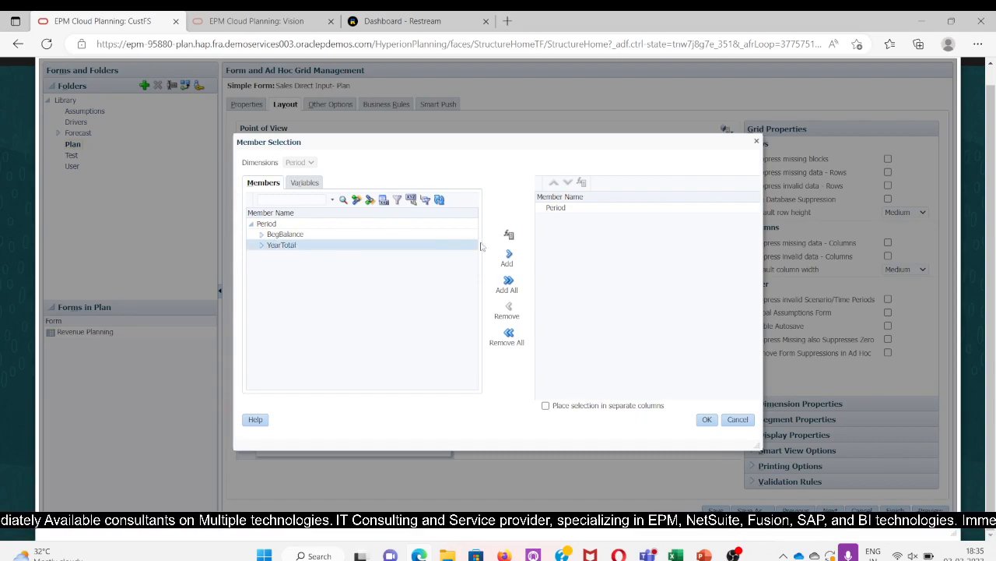
pyautogui.click(510, 235)
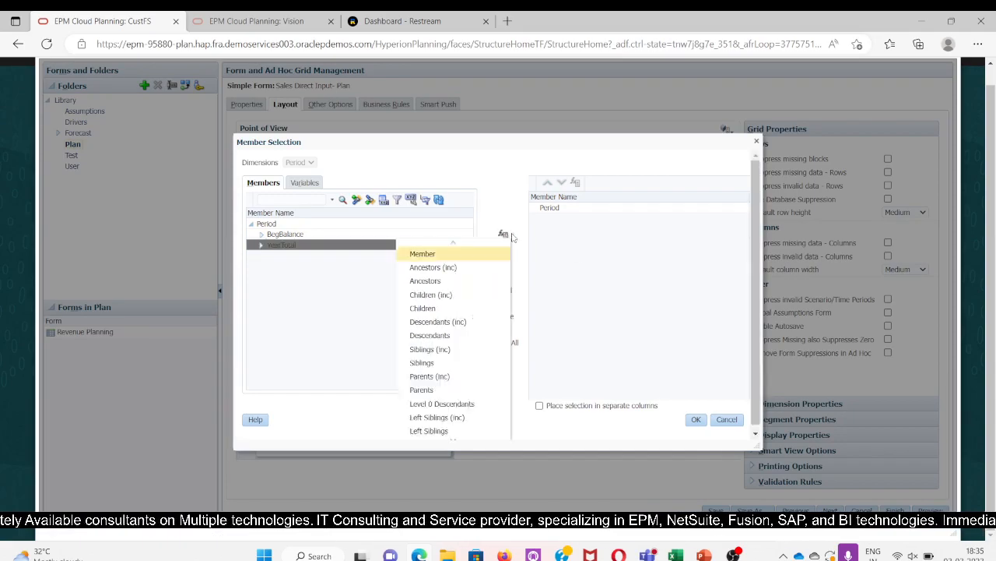
pyautogui.click(446, 404)
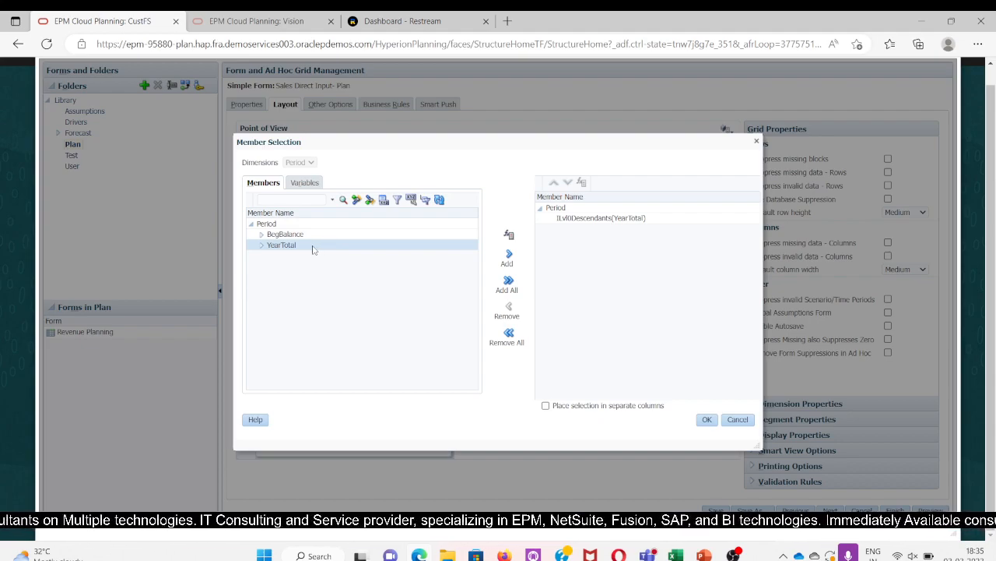
pyautogui.click(509, 254)
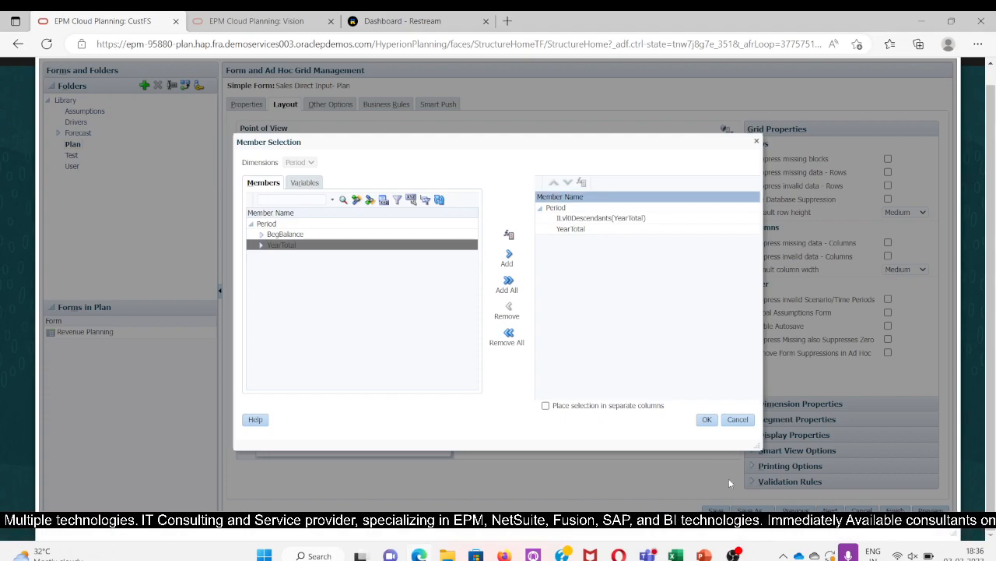
pyautogui.click(707, 419)
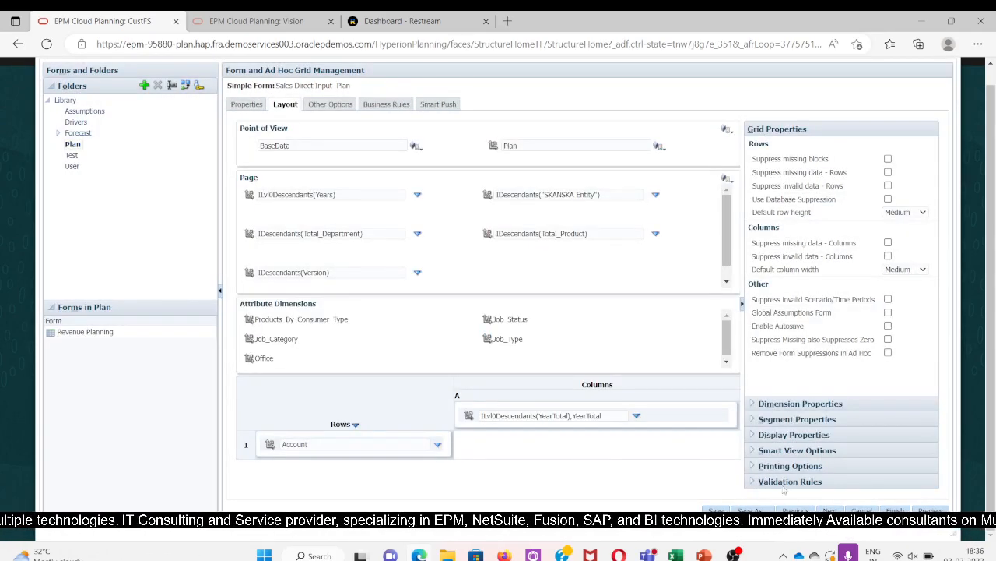
# - Set the Account row selection to the Level 0 Descendants of Predefined Revenue Drivers, found under Financials Accounts, Revenue Planning, Revenue Drivers
pyautogui.click(437, 443)
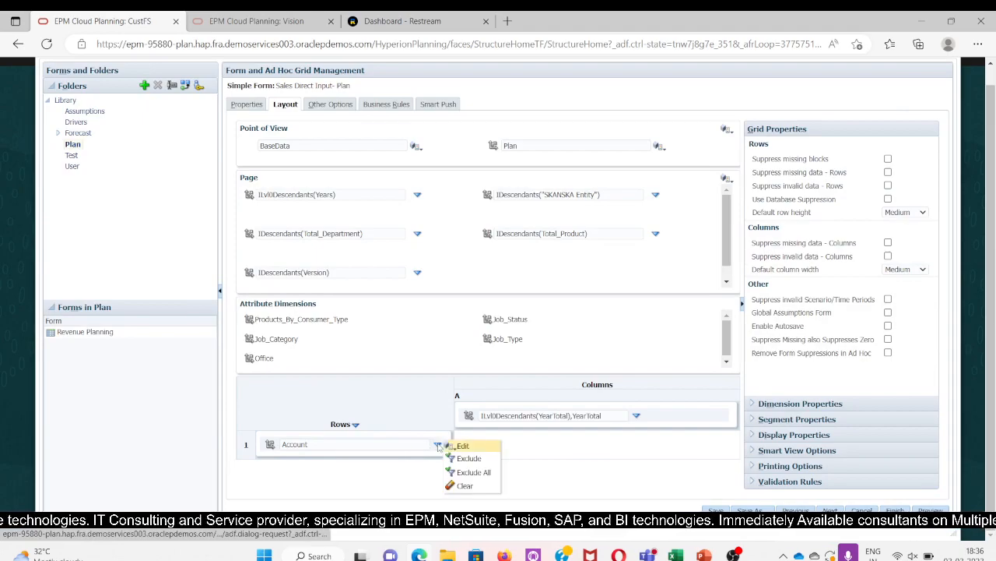
pyautogui.click(463, 446)
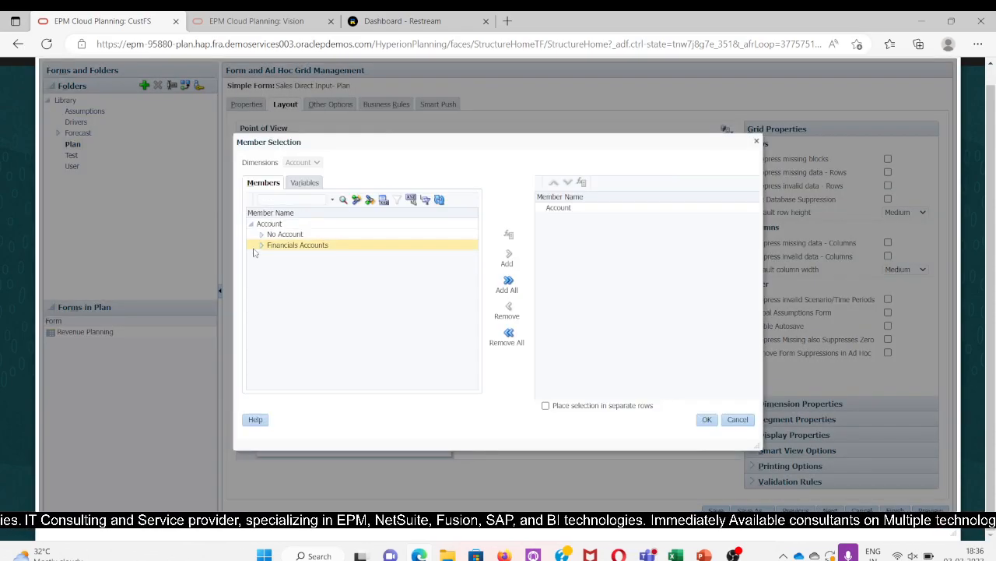
pyautogui.click(261, 245)
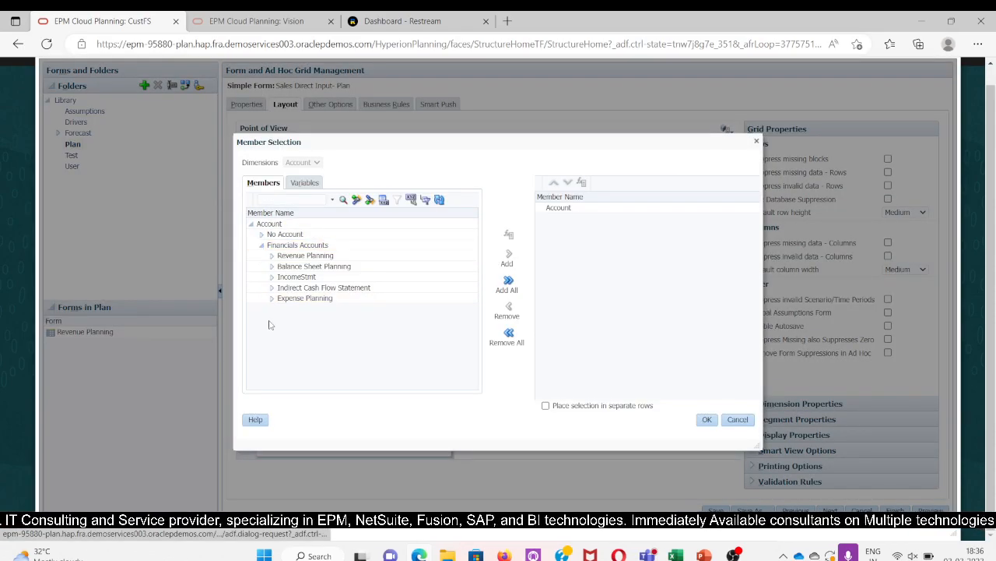
pyautogui.click(272, 256)
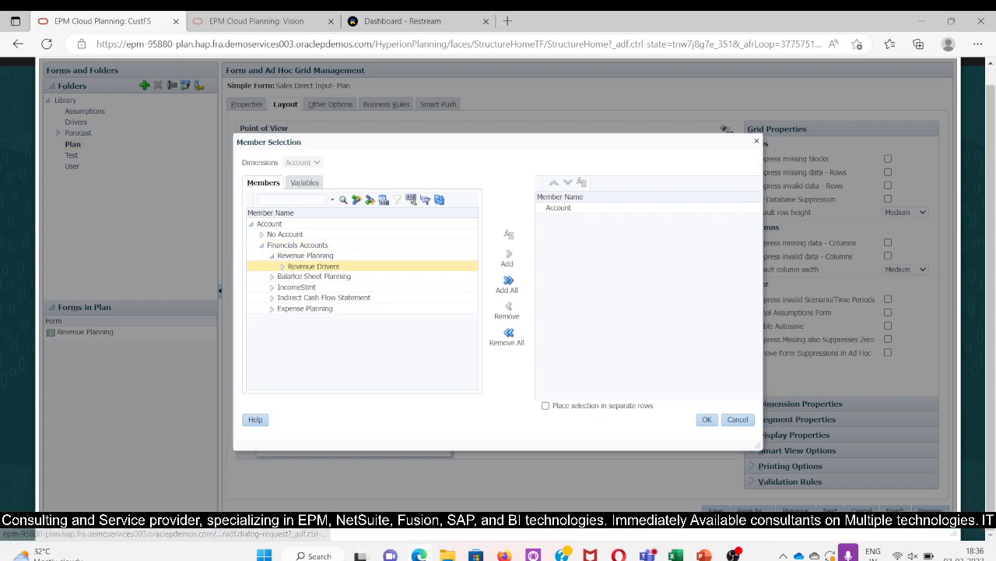
pyautogui.click(282, 266)
pyautogui.click(335, 287)
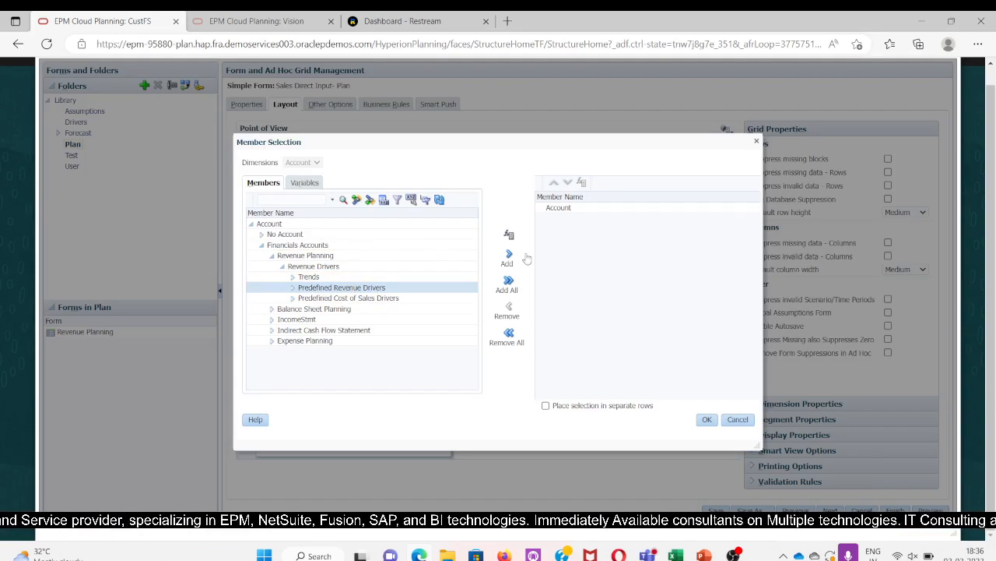
pyautogui.click(509, 235)
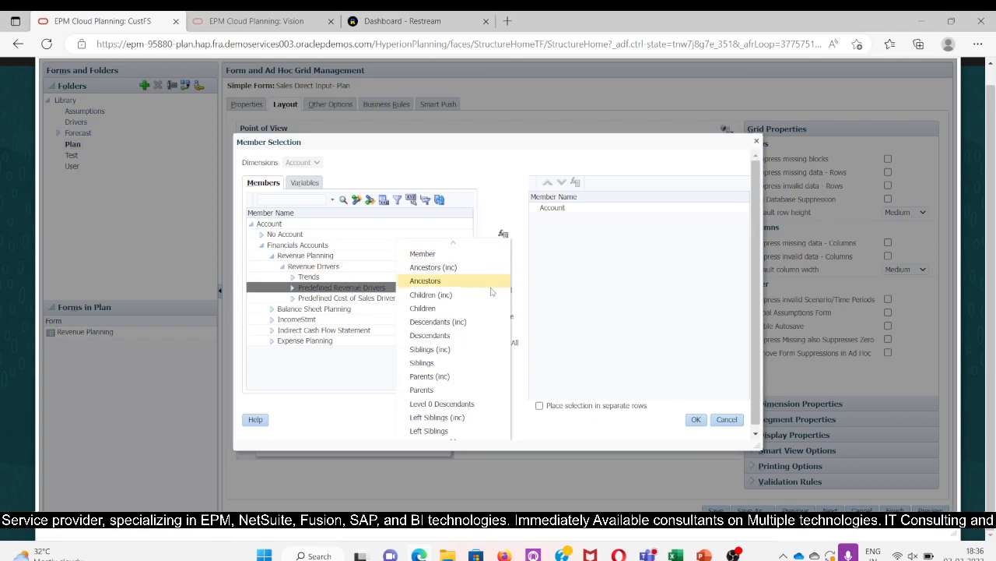
pyautogui.click(434, 405)
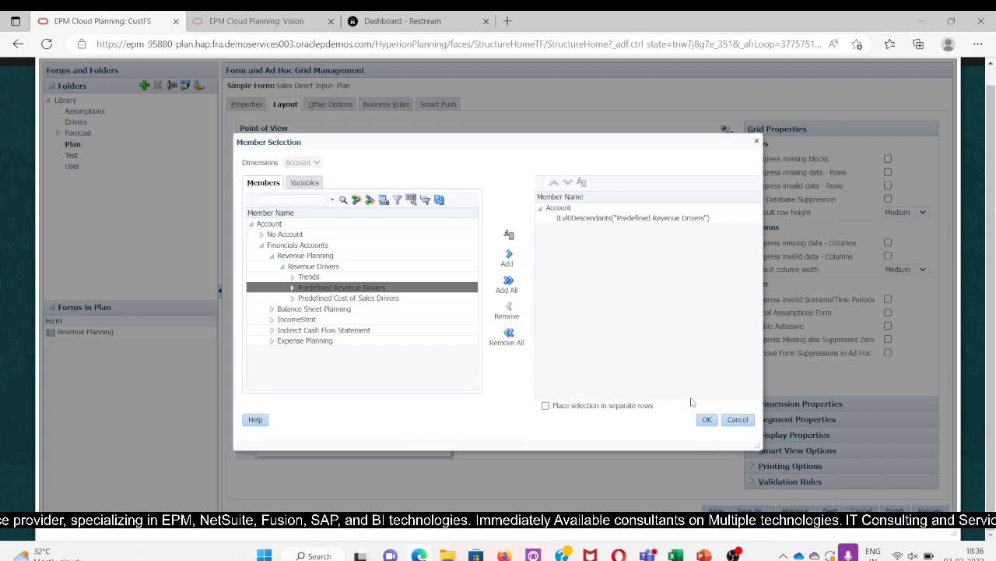
pyautogui.click(706, 420)
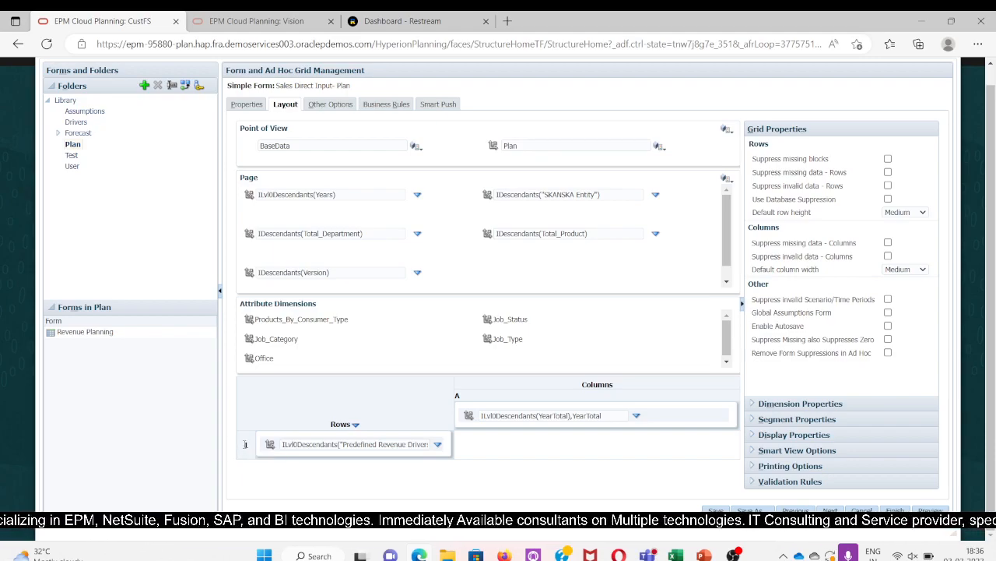
# - Add a second row to the form layout and open the member selection for its Account dimension
pyautogui.rightClick(246, 446)
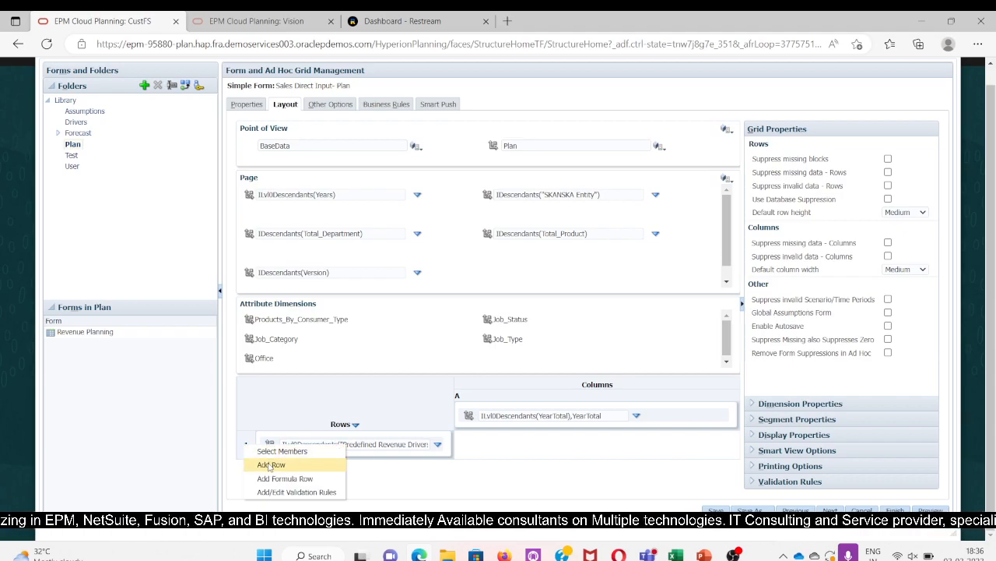
pyautogui.click(269, 465)
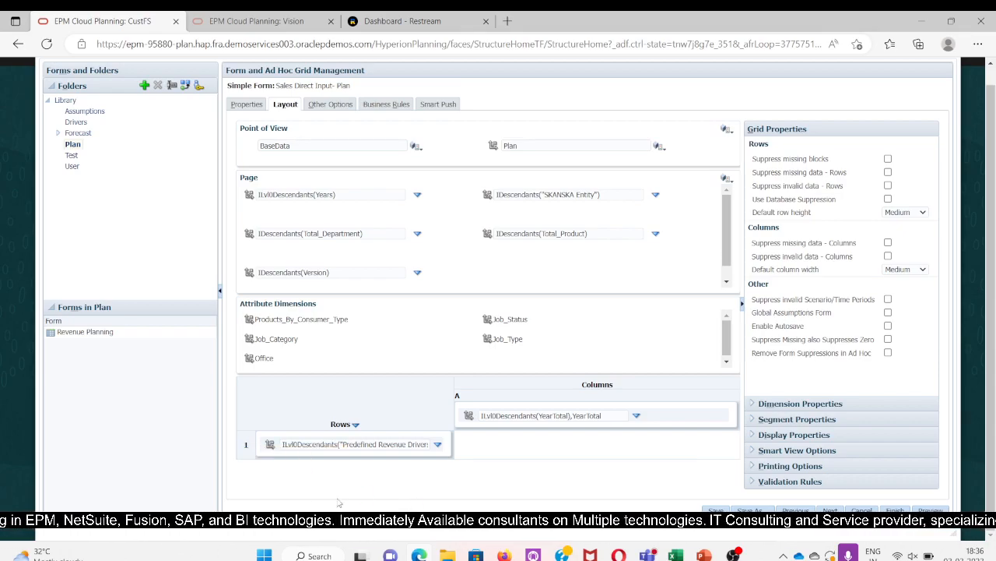
pyautogui.click(438, 473)
pyautogui.click(464, 474)
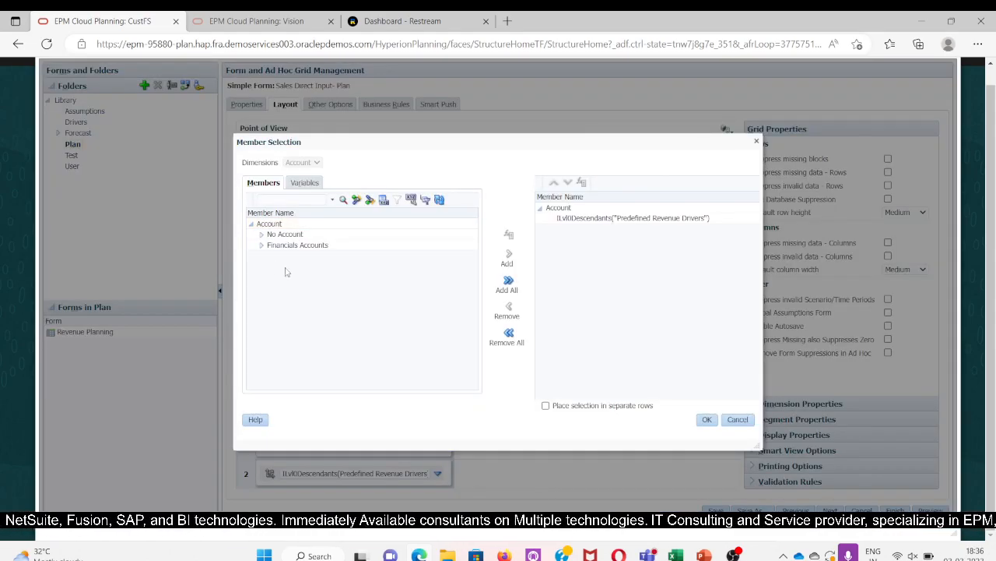
# - Find account 411100, add it to the row 2 selection, and remove the Level 0 Descendants of Predefined Revenue Drivers
pyautogui.click(301, 201)
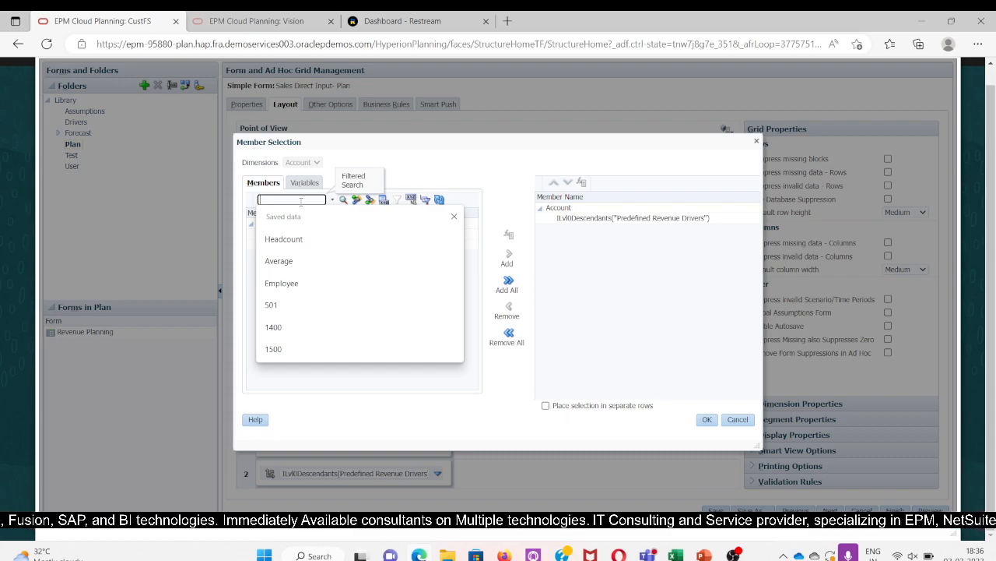
pyautogui.write('4111')
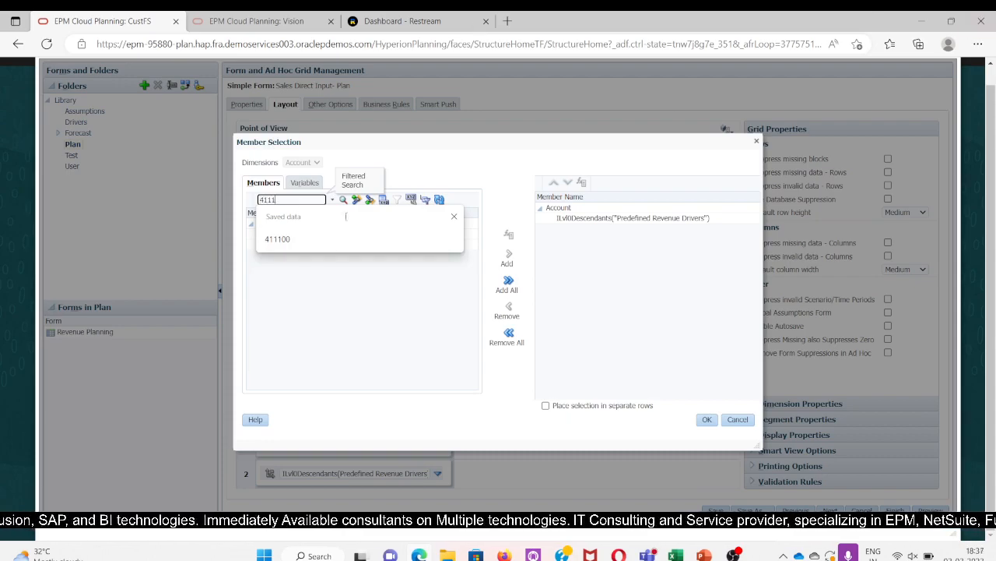
pyautogui.click(294, 239)
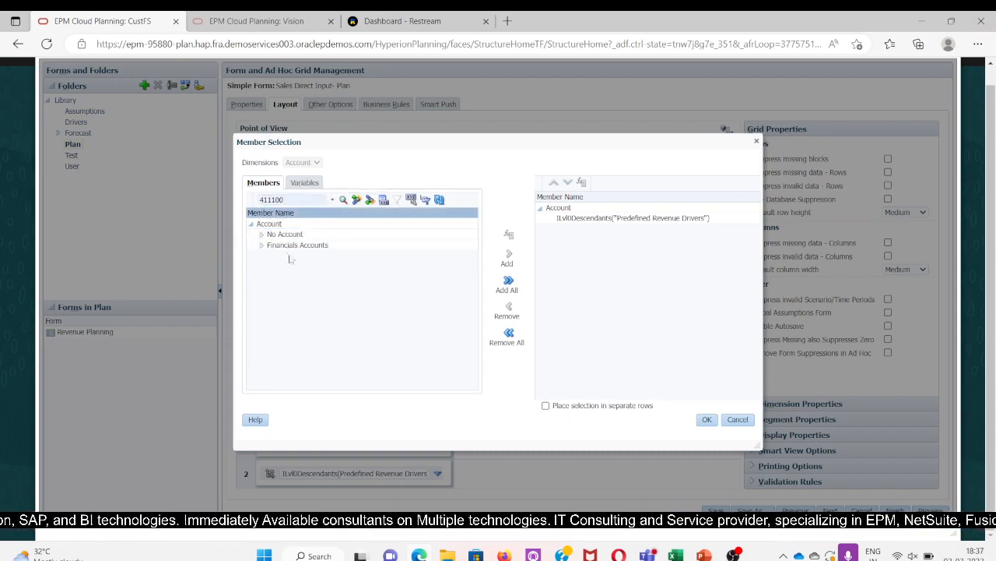
pyautogui.click(343, 200)
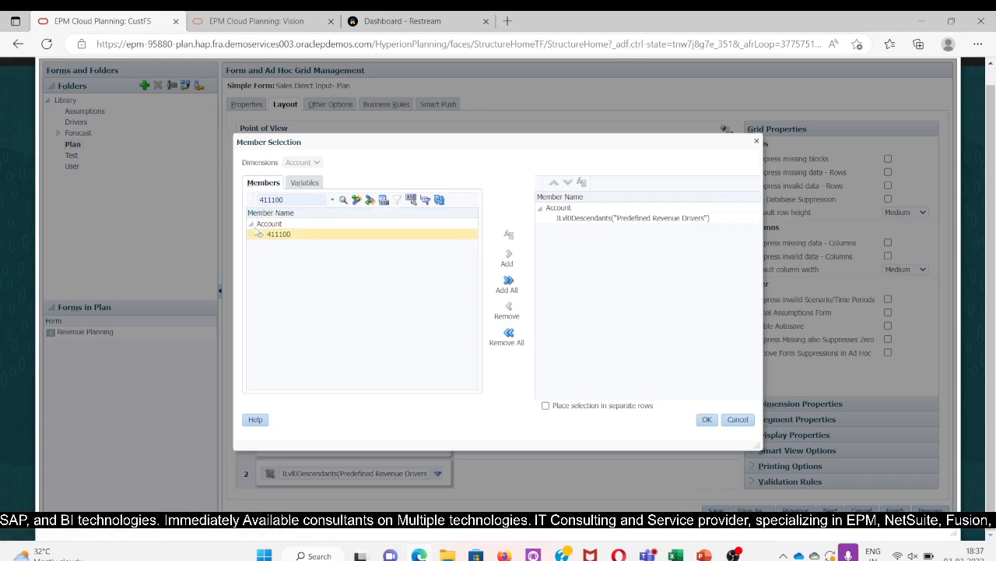
pyautogui.click(296, 238)
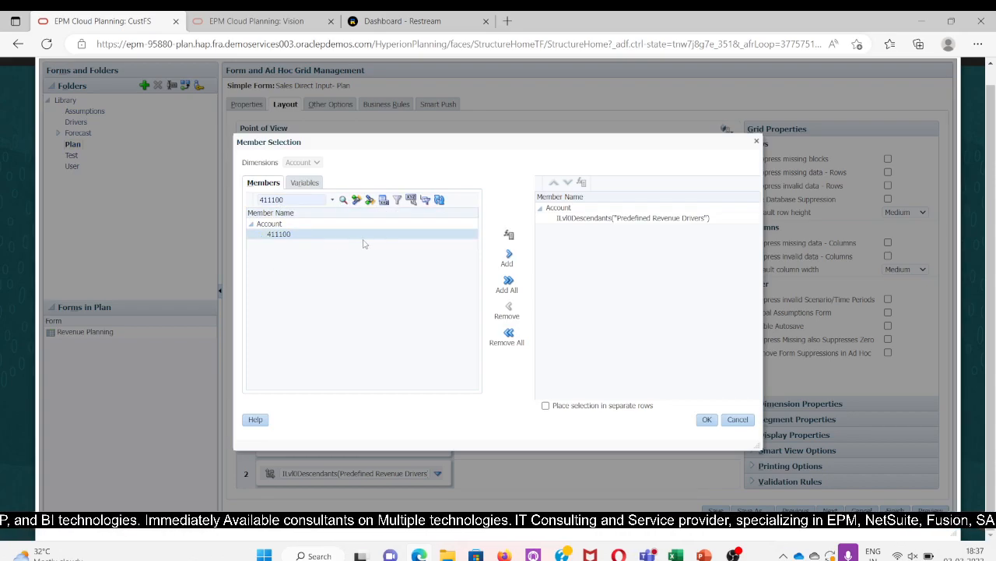
pyautogui.click(510, 257)
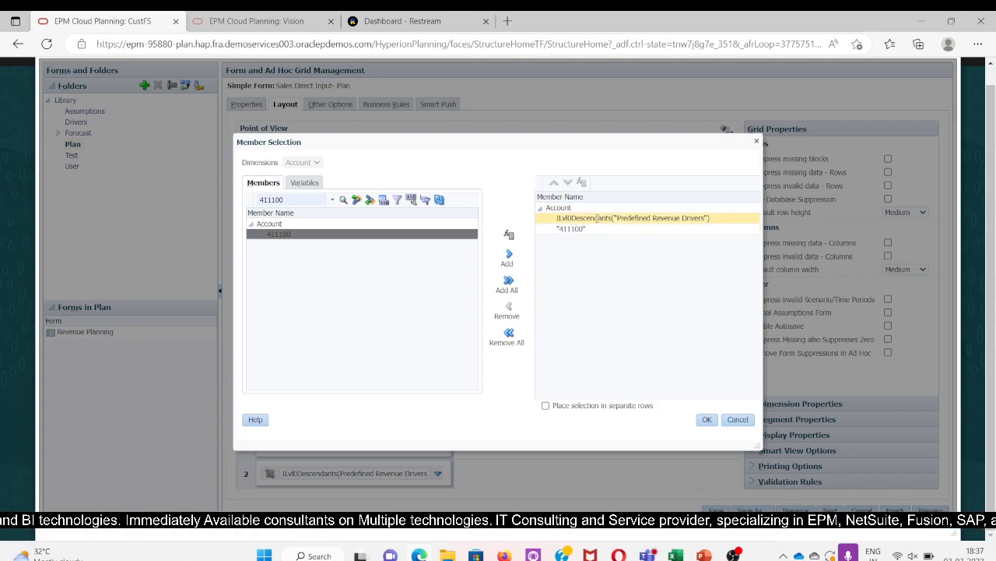
pyautogui.click(509, 309)
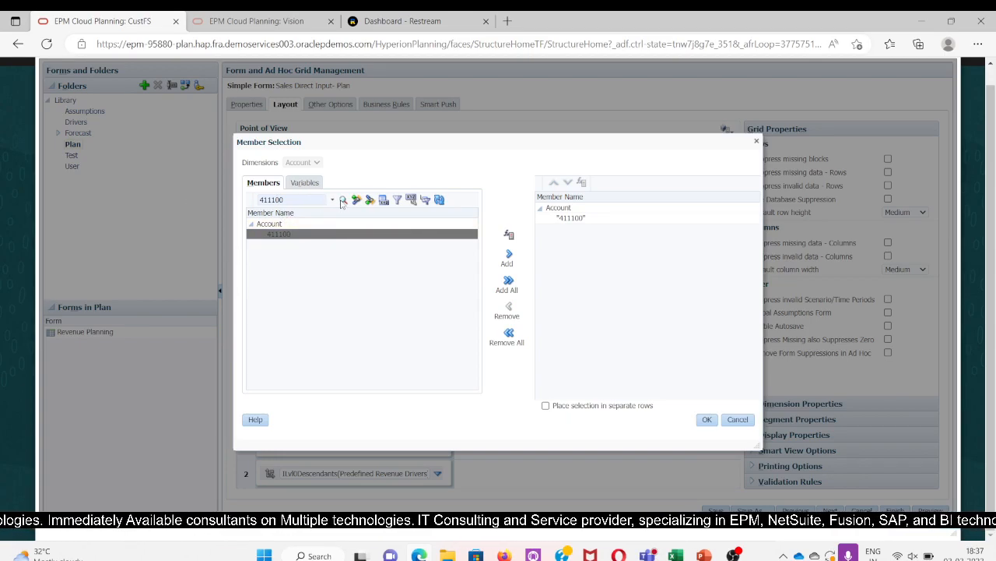
# - Toggle the Exact option for the member search, find account 411200 and add it to the row 2 selection
pyautogui.click(333, 203)
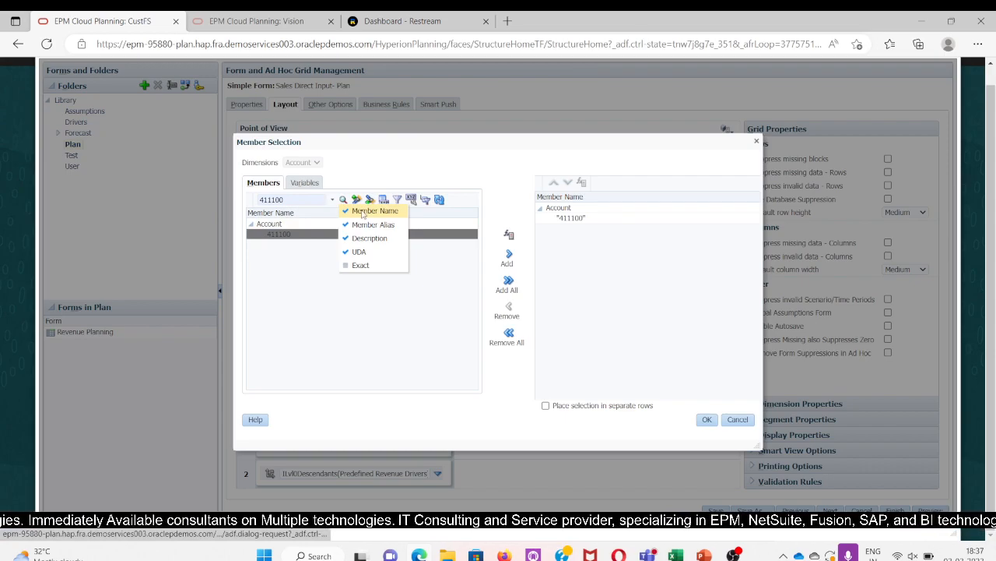
pyautogui.click(358, 265)
pyautogui.click(297, 200)
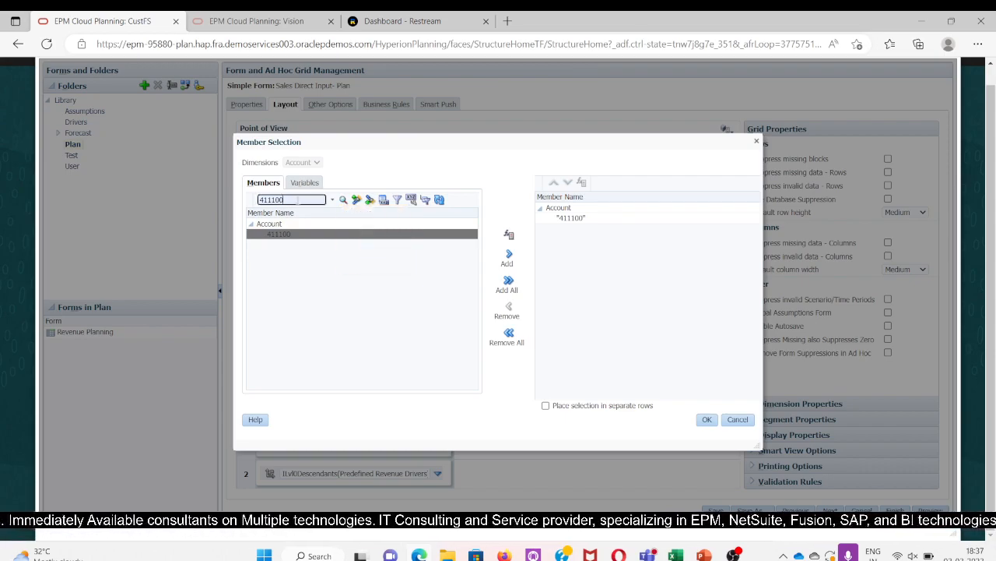
pyautogui.press('BackSpace')
pyautogui.press('BackSpace')
pyautogui.click(298, 201)
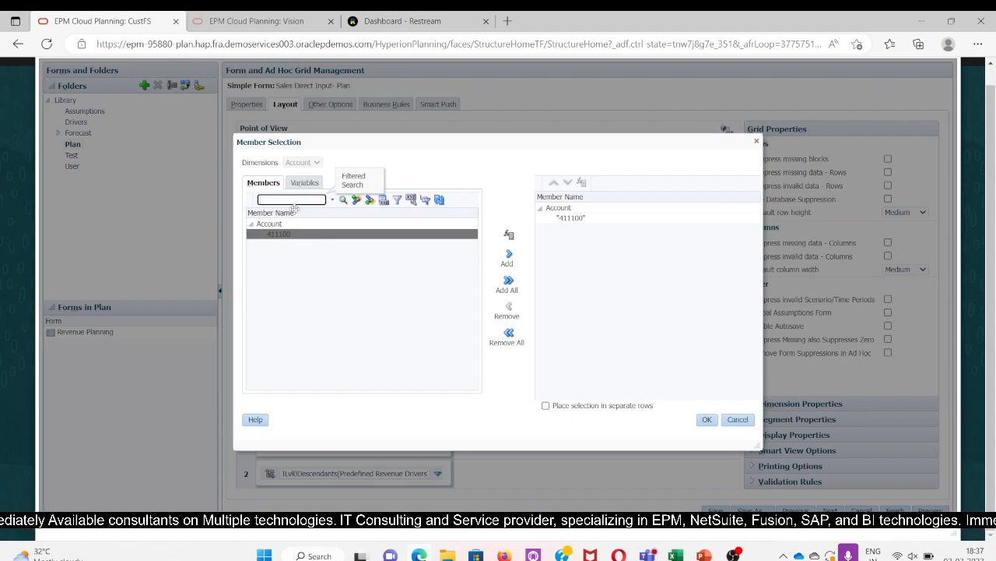
pyautogui.write('411200')
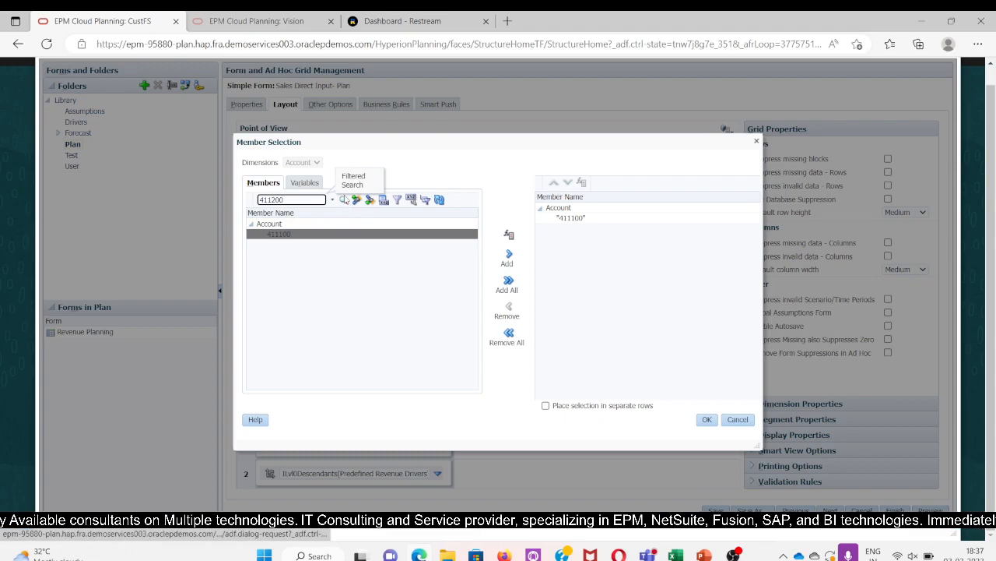
pyautogui.click(344, 199)
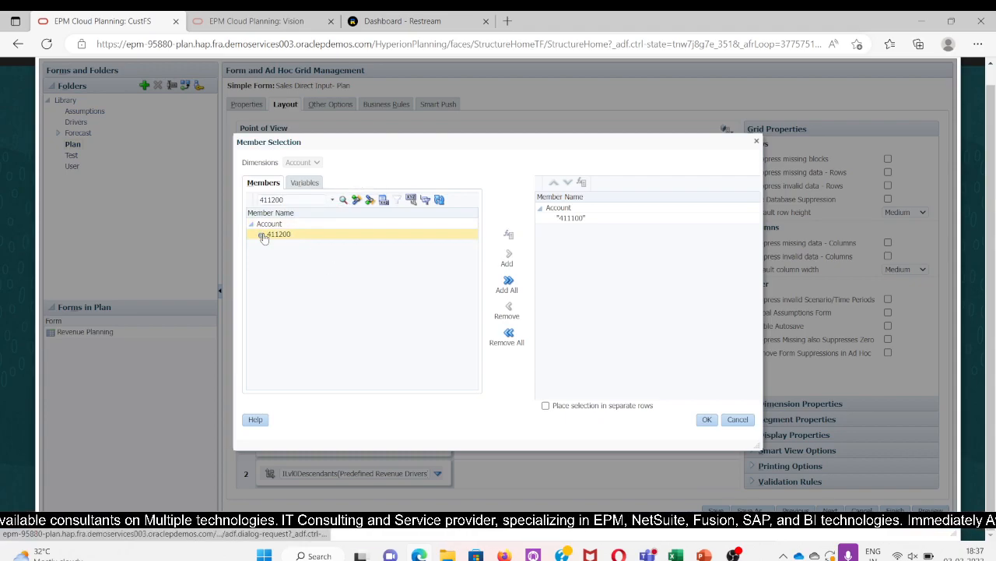
pyautogui.click(323, 235)
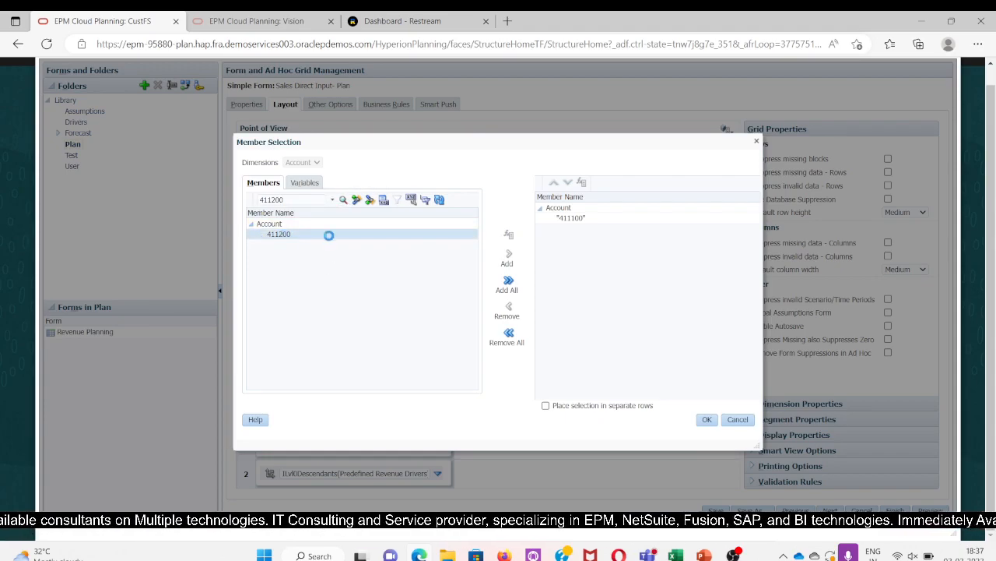
pyautogui.click(506, 257)
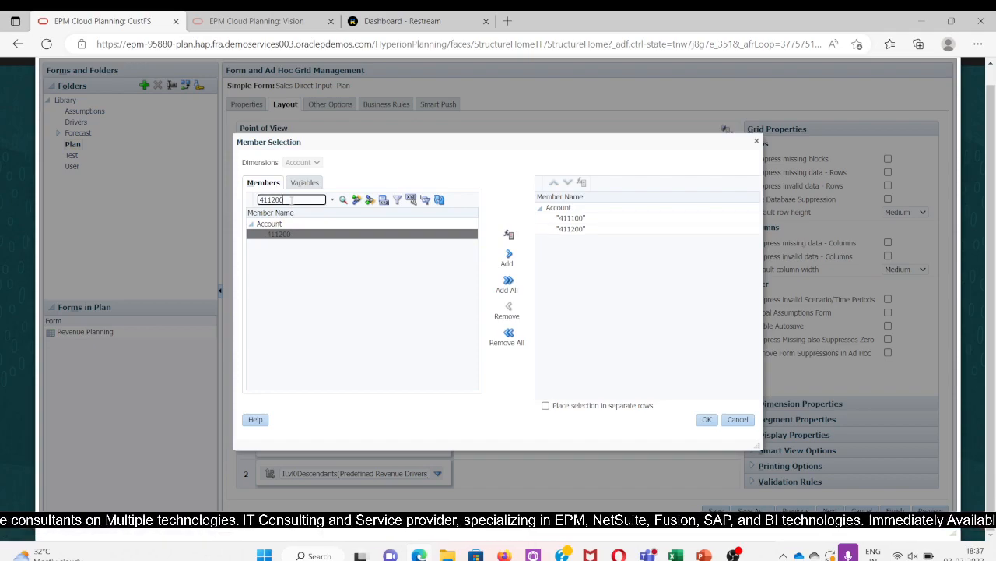
# - Find account 83825 and add it to the row 2 selection
pyautogui.press('BackSpace')
pyautogui.press('BackSpace')
pyautogui.press('BackSpace')
pyautogui.write('8')
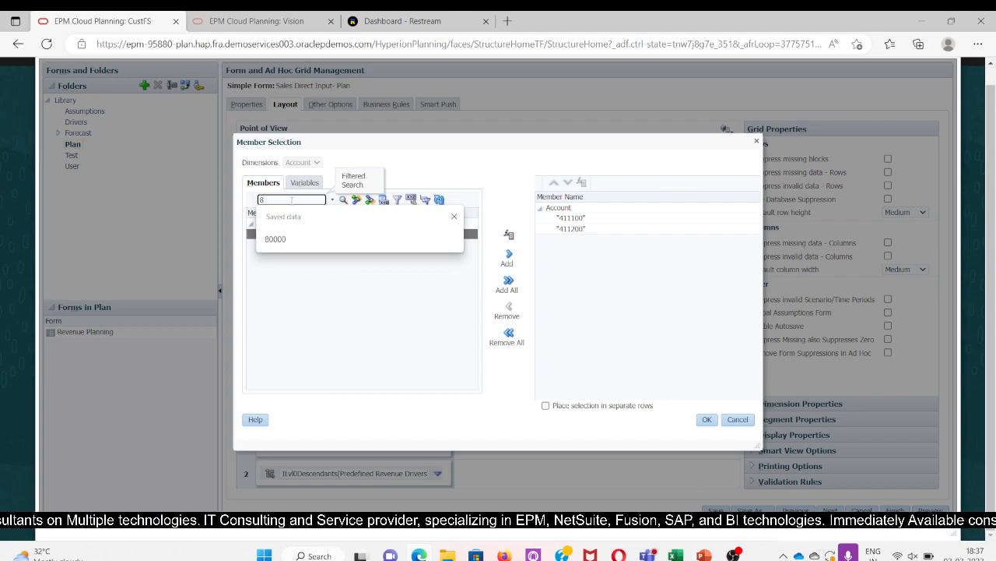
pyautogui.write('3825')
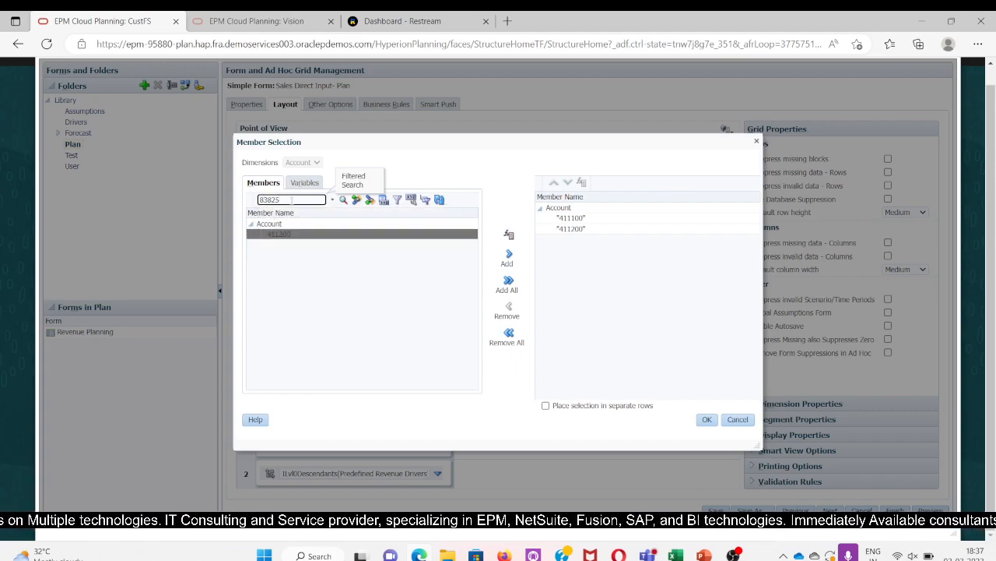
pyautogui.click(352, 197)
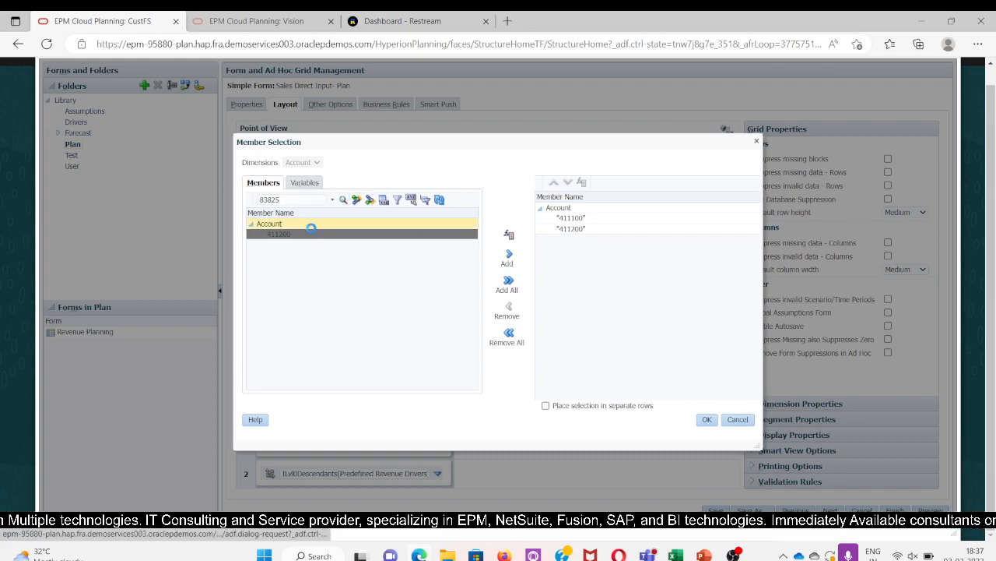
pyautogui.click(511, 257)
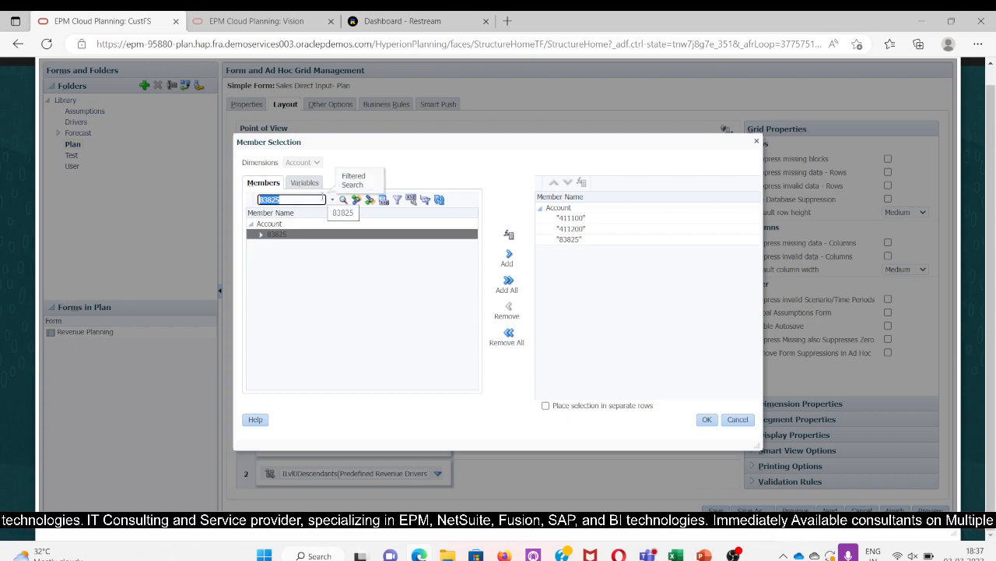
# - Find account 411300, add it to the row 2 selection, then apply the selection and save the form
pyautogui.write('411300')
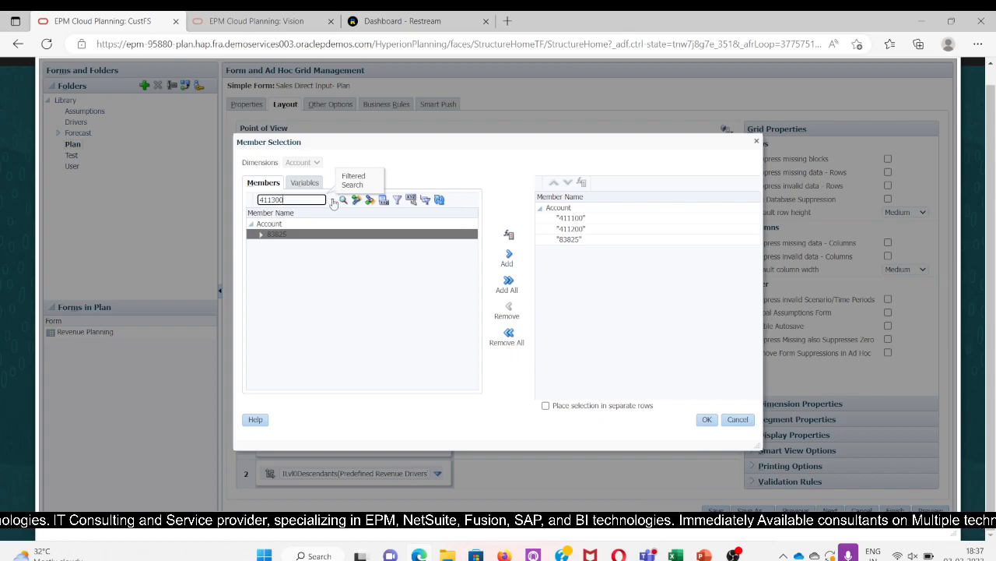
pyautogui.click(334, 202)
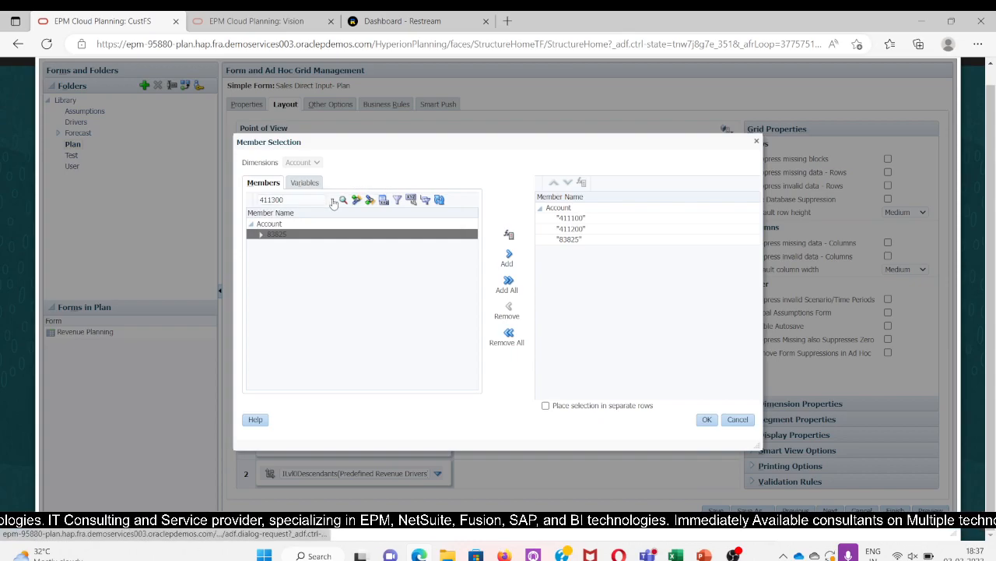
pyautogui.click(332, 201)
pyautogui.click(343, 200)
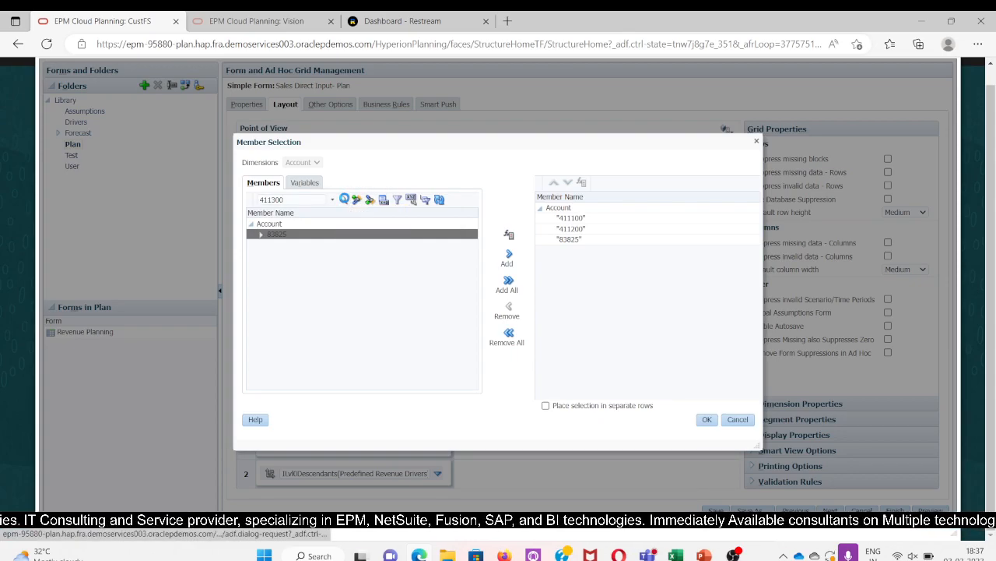
pyautogui.click(508, 257)
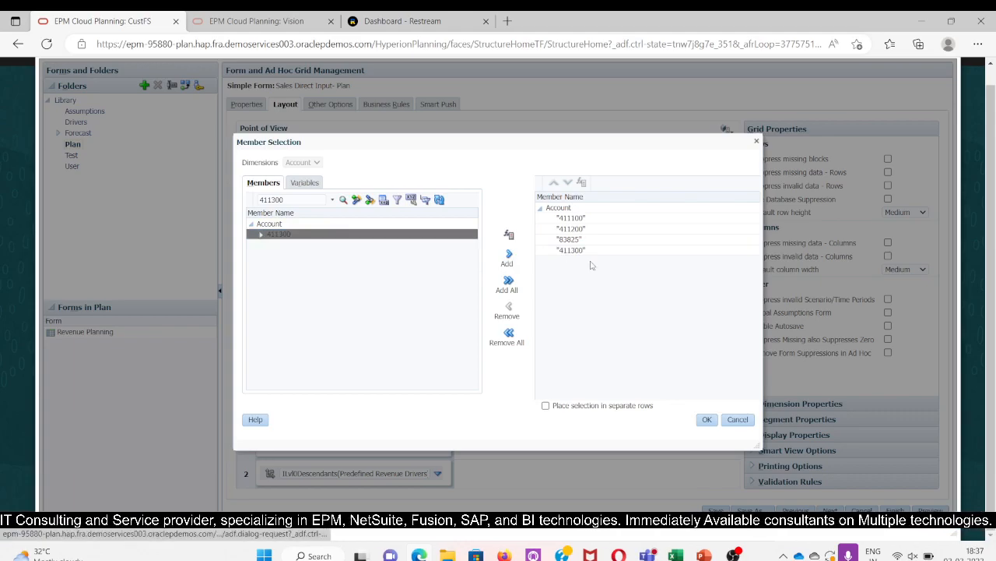
pyautogui.click(704, 420)
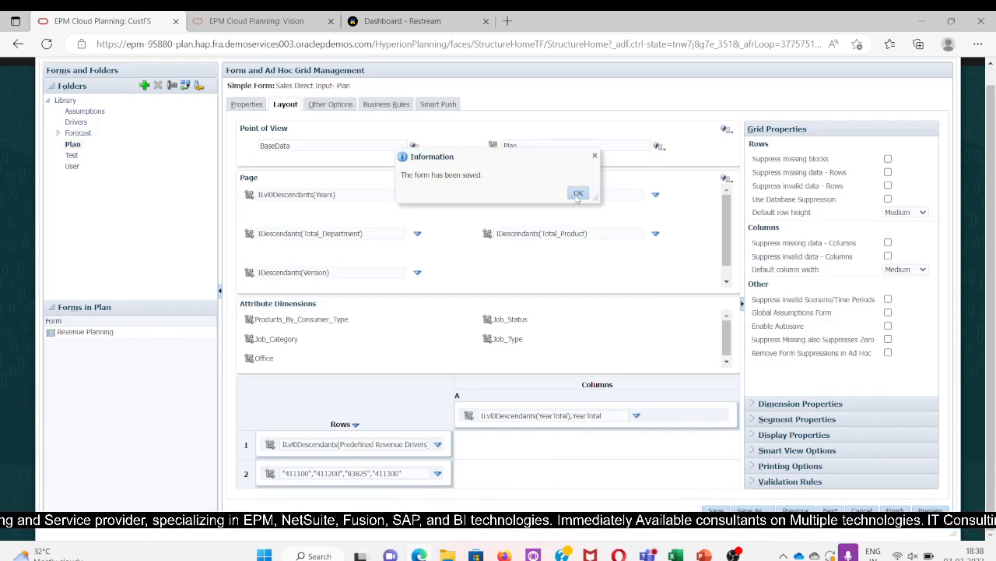
pyautogui.click(578, 193)
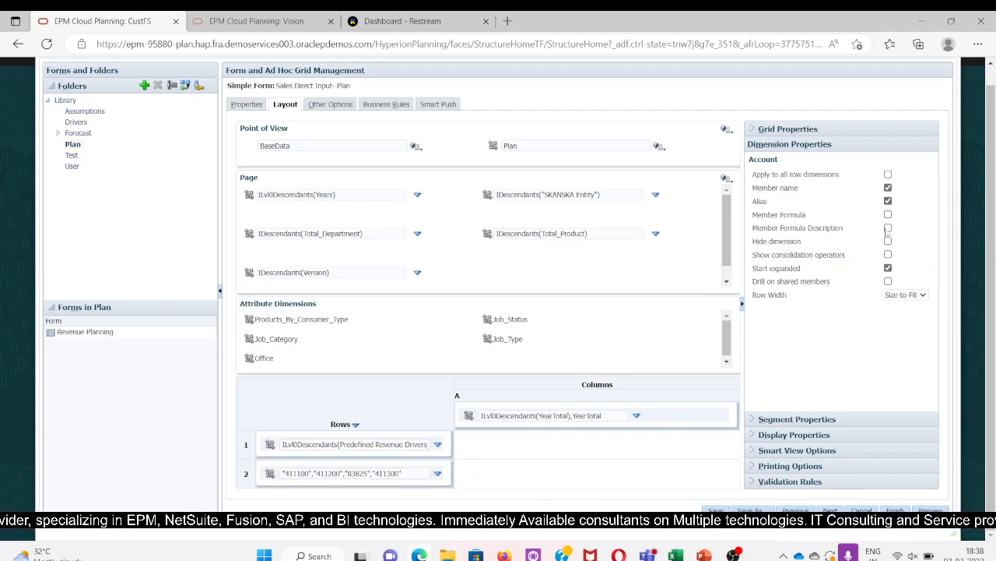
# - Check the dimension properties of the Account row and Period column, then save the form and preview its grid
pyautogui.click(406, 444)
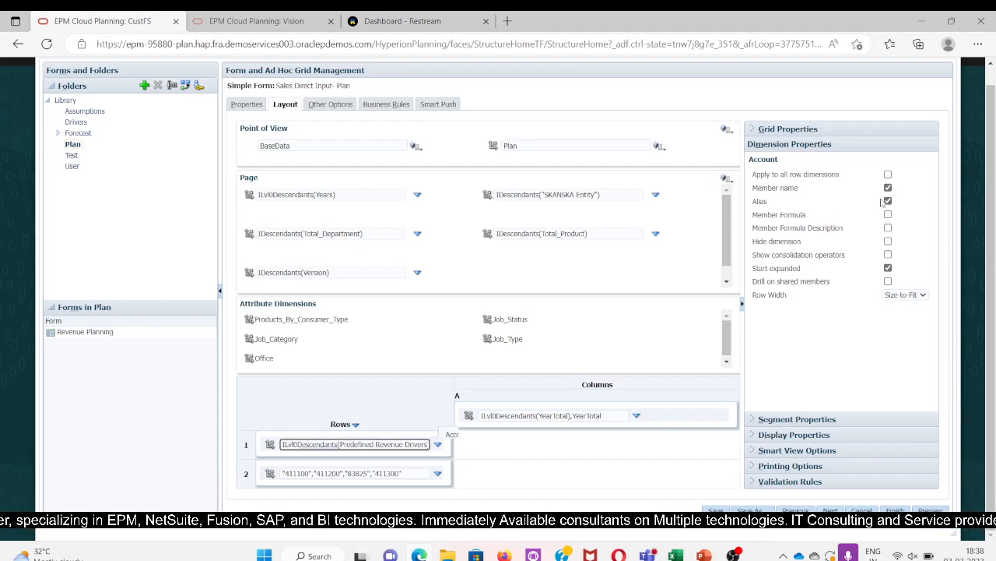
pyautogui.click(600, 416)
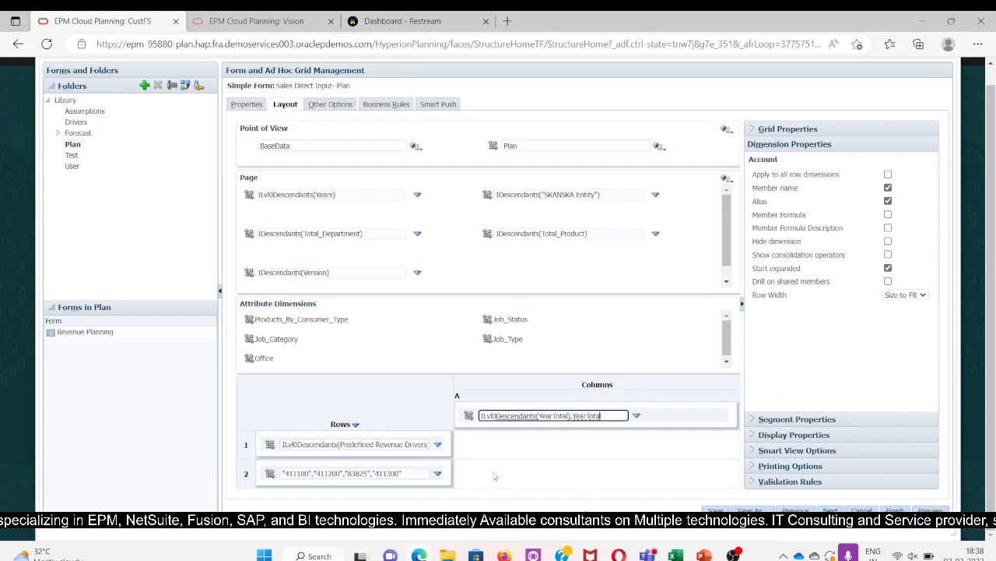
pyautogui.click(585, 468)
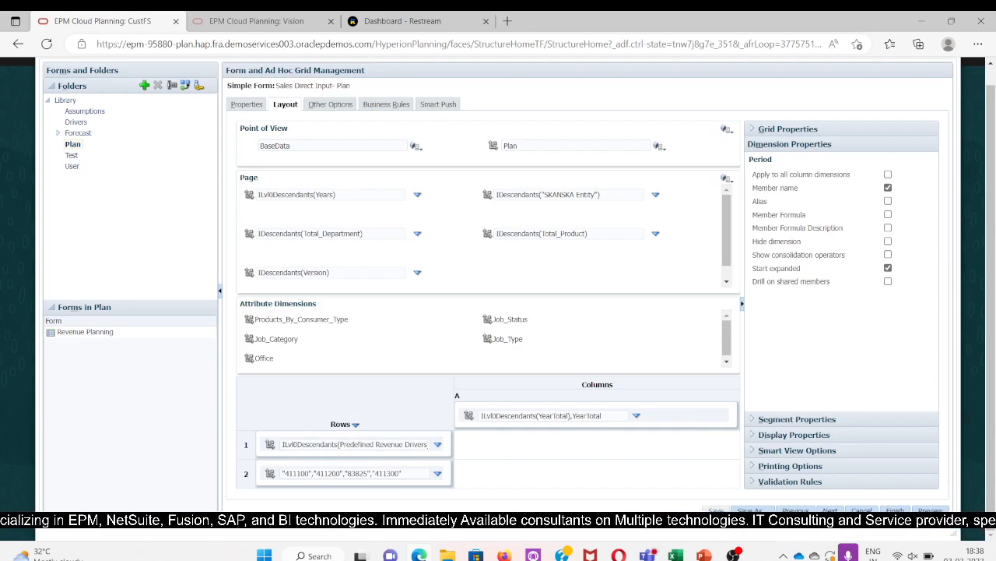
pyautogui.click(576, 192)
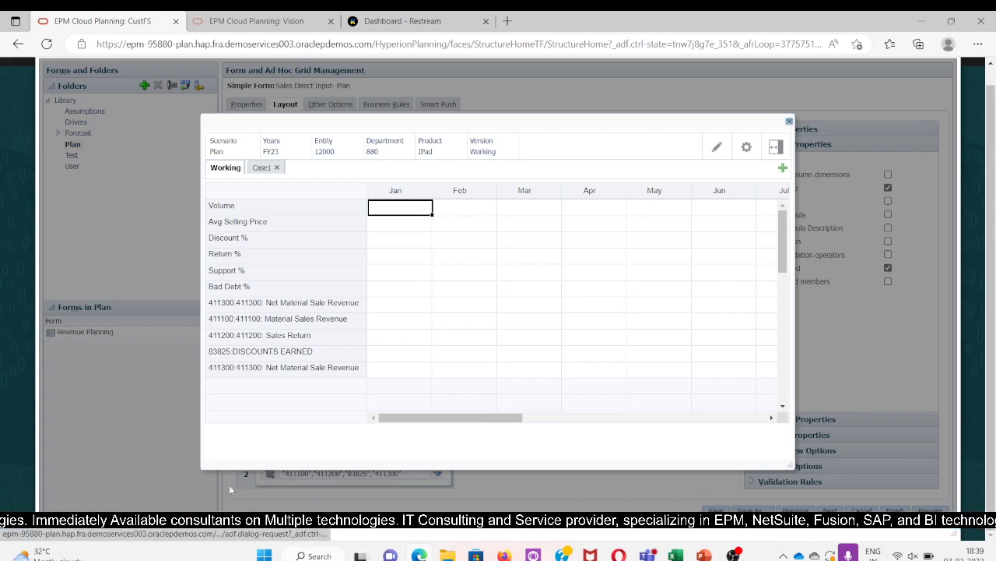
pyautogui.click(789, 123)
# - Remove the duplicate account 411300 from the row 2 member list, leaving 411100, 411200 and 83825, and save the form
pyautogui.click(405, 473)
pyautogui.press('BackSpace')
pyautogui.press('BackSpace')
pyautogui.press('BackSpace')
pyautogui.press('BackSpace')
pyautogui.press('BackSpace')
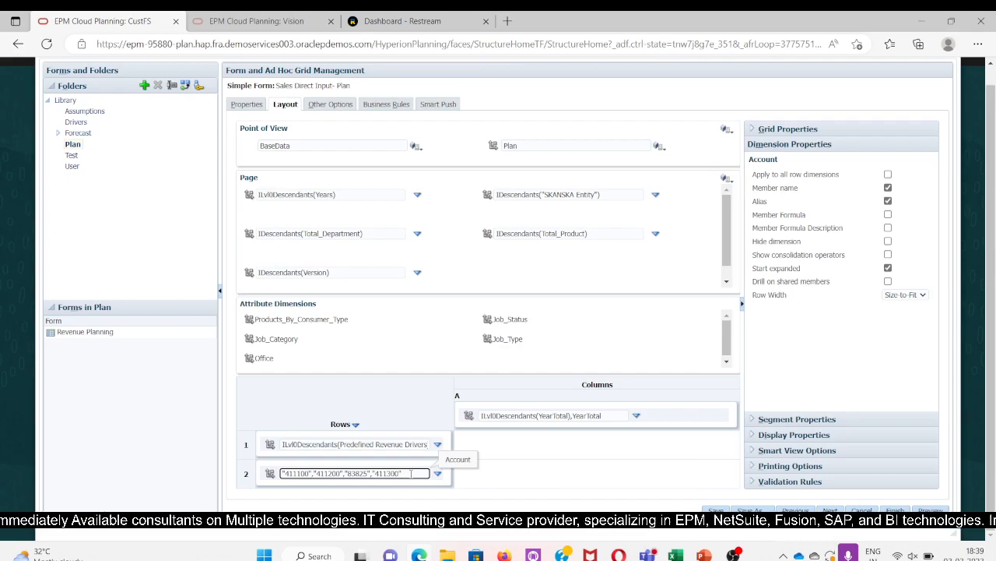
pyautogui.press('BackSpace')
pyautogui.press('BackSpace')
pyautogui.press('BackSpace')
pyautogui.press('BackSpace')
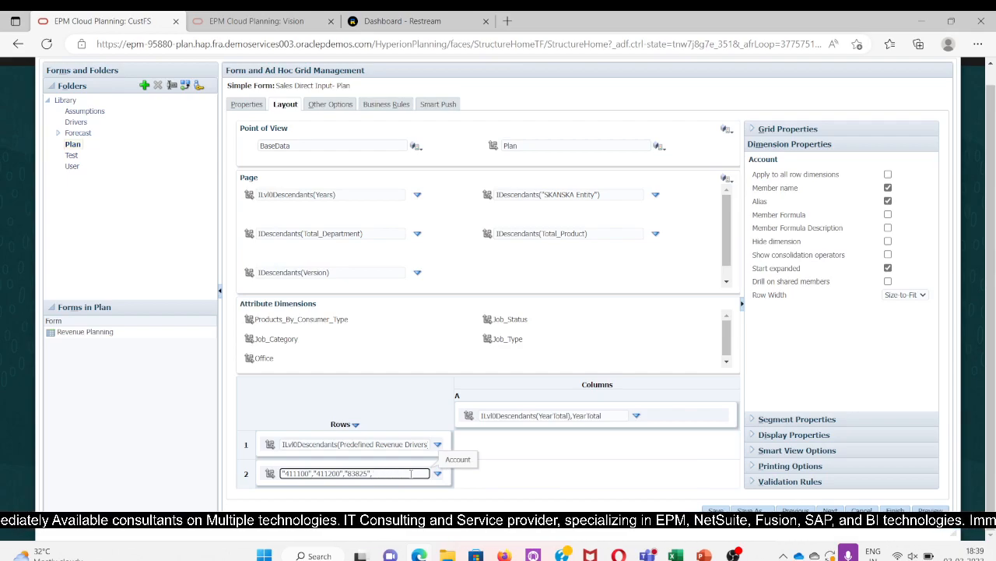
pyautogui.click(503, 498)
pyautogui.click(715, 511)
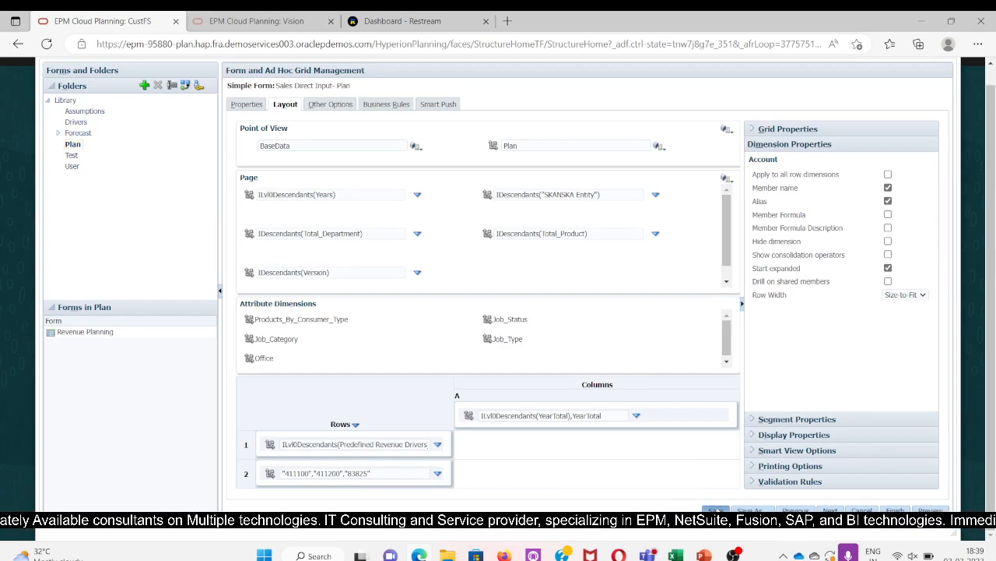
pyautogui.click(578, 194)
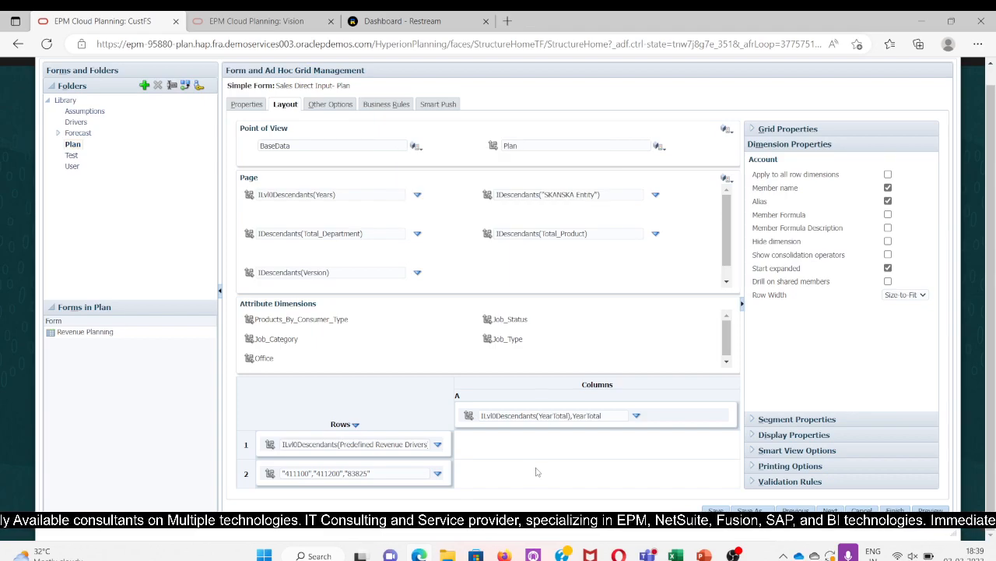
# - Preview the form's grid, then turn on alias display for the Department page dimension
pyautogui.click(931, 511)
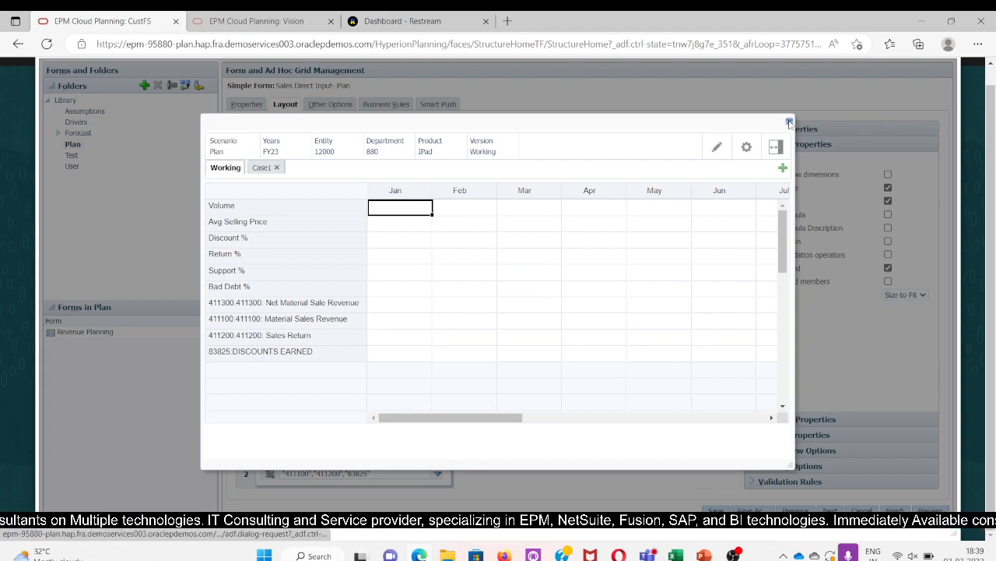
pyautogui.click(788, 123)
pyautogui.click(356, 194)
pyautogui.click(374, 234)
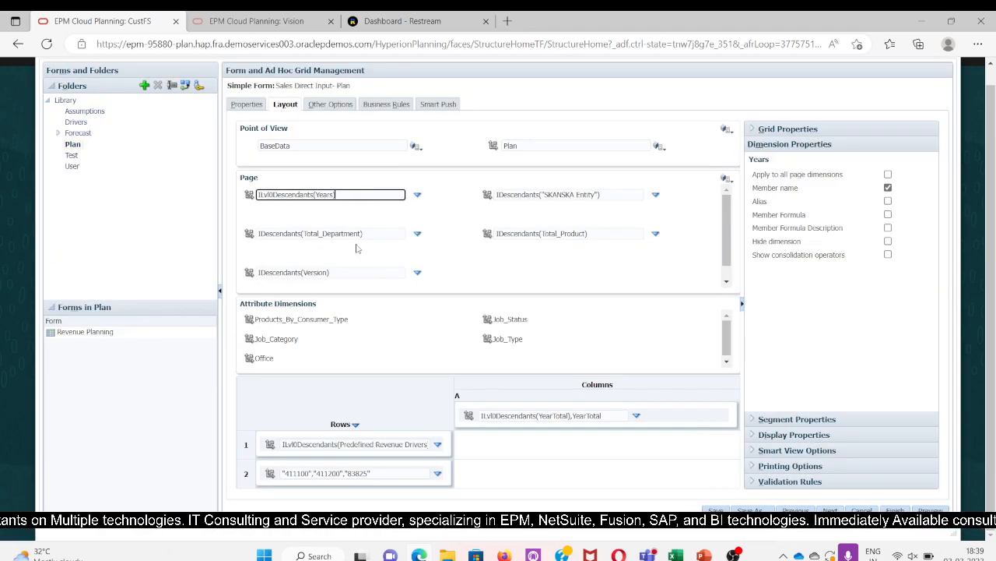
pyautogui.click(889, 201)
# - Turn on alias display for the Product and Entity page dimensions and save the form
pyautogui.click(592, 234)
pyautogui.click(888, 201)
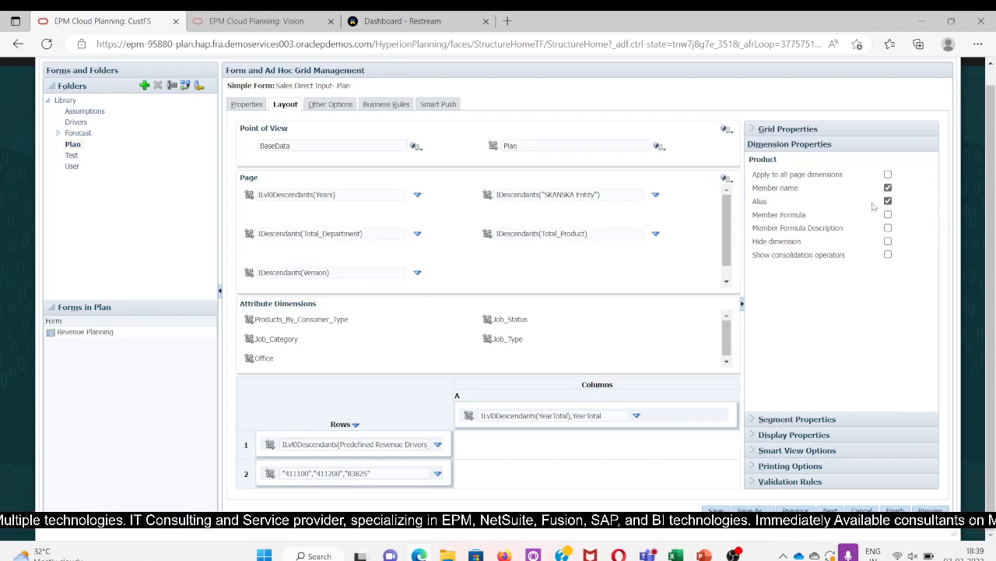
pyautogui.click(580, 195)
pyautogui.click(888, 201)
pyautogui.click(716, 510)
pyautogui.click(580, 192)
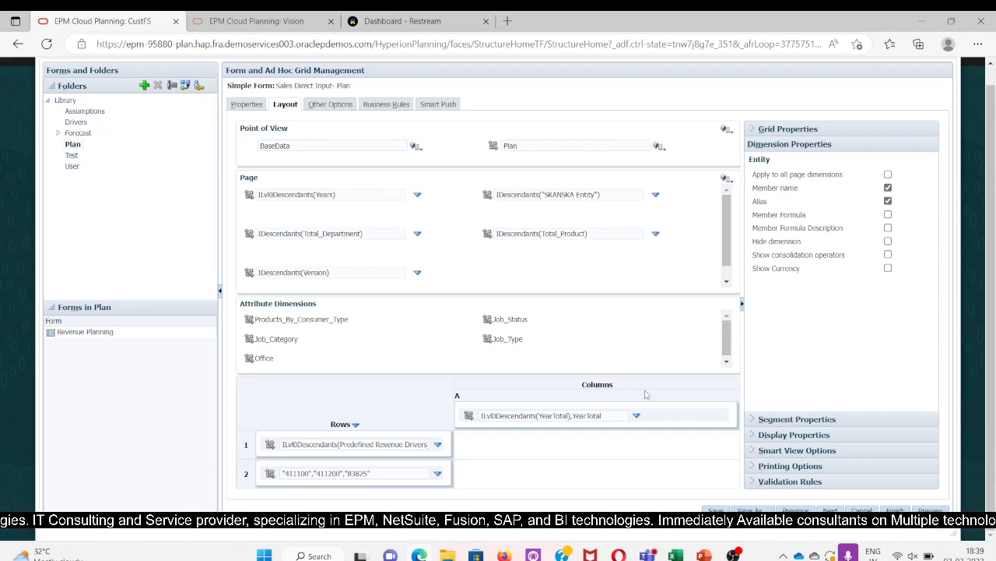
# - Close the form management window and go to the Data area of the application
pyautogui.scroll(1, 645, 394)
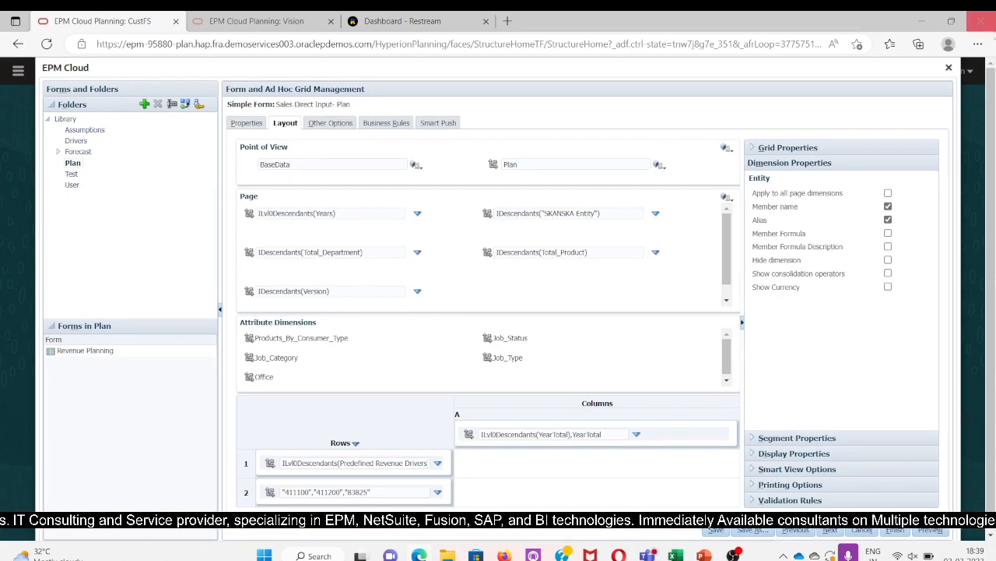
pyautogui.click(949, 68)
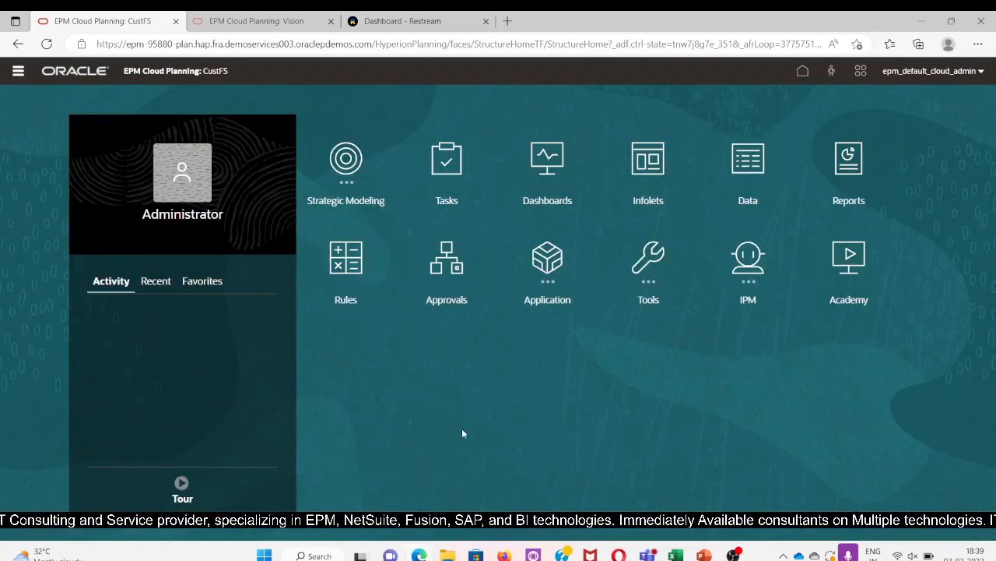
pyautogui.click(17, 71)
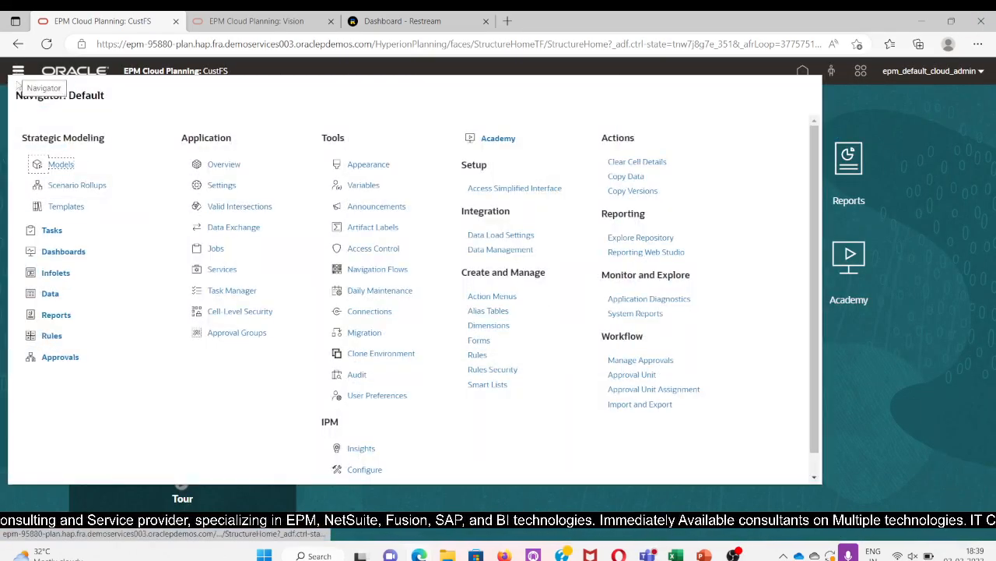
pyautogui.click(50, 294)
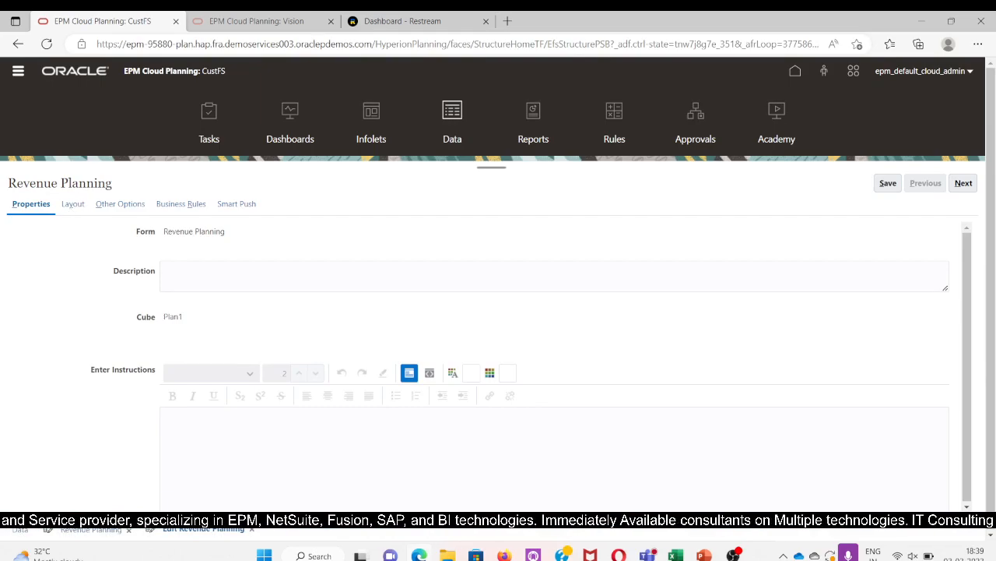
# - Open the "Sales Direct Input- Plan" form for data entry from the Plan folder of the library
pyautogui.click(19, 529)
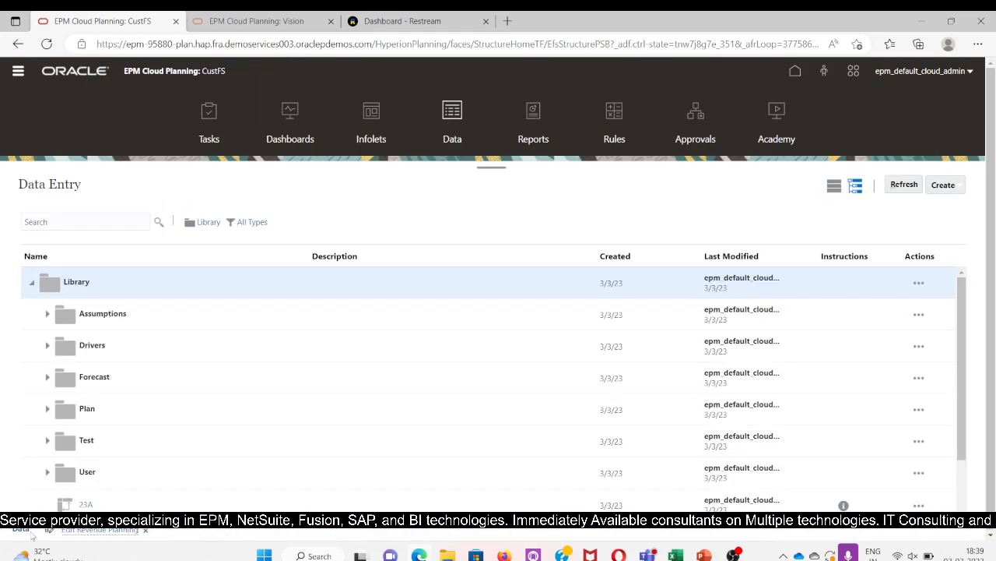
pyautogui.click(109, 423)
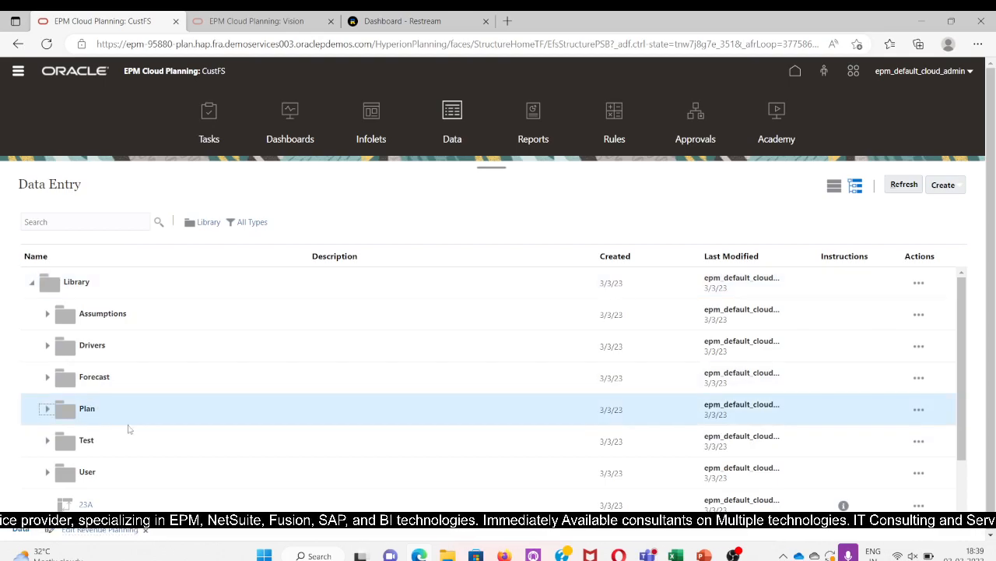
pyautogui.click(45, 408)
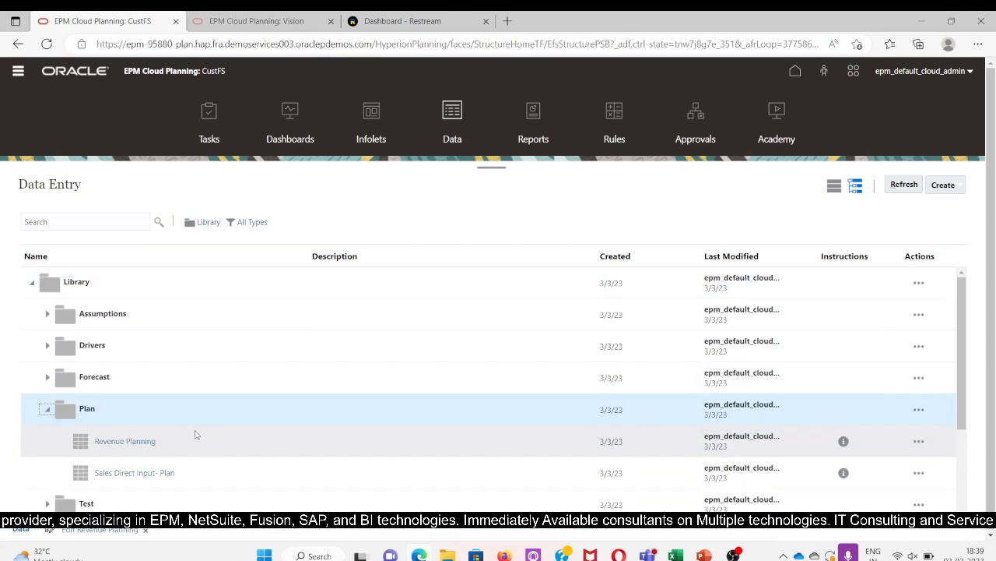
pyautogui.scroll(-2, 195, 435)
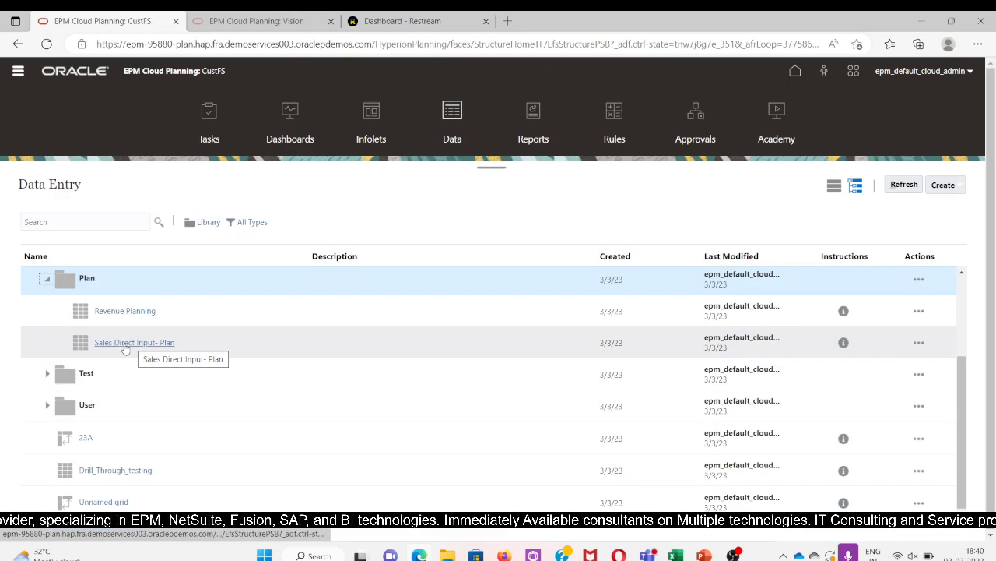
pyautogui.click(125, 345)
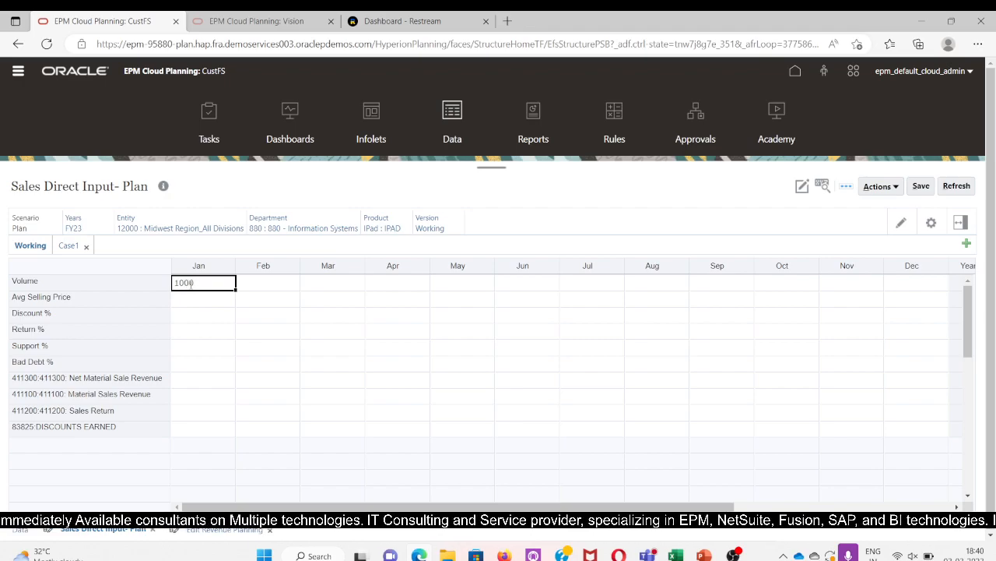
# - Enter the January values: 1000 for Volume and 500 for Avg Selling Price
pyautogui.press('Tab')
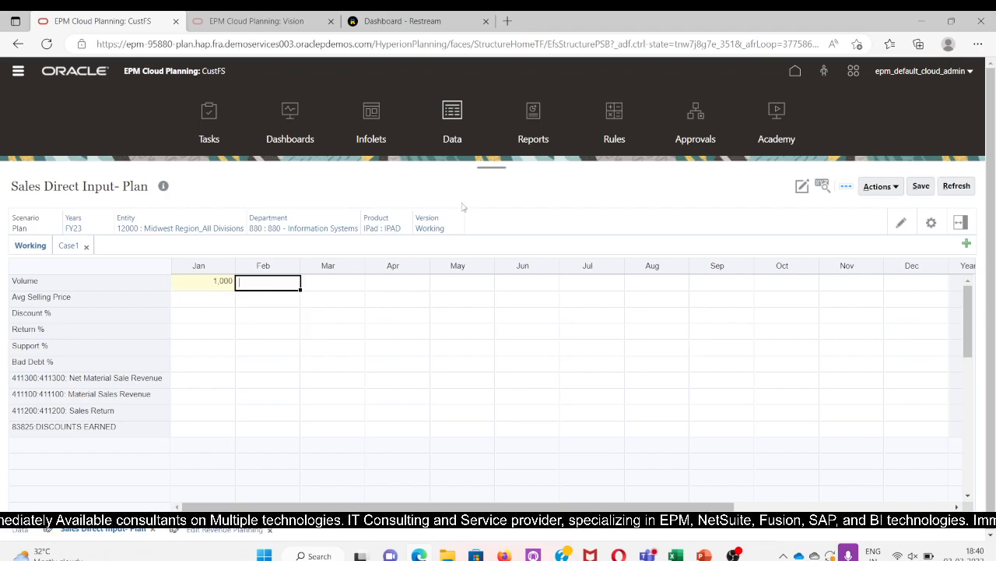
pyautogui.click(205, 303)
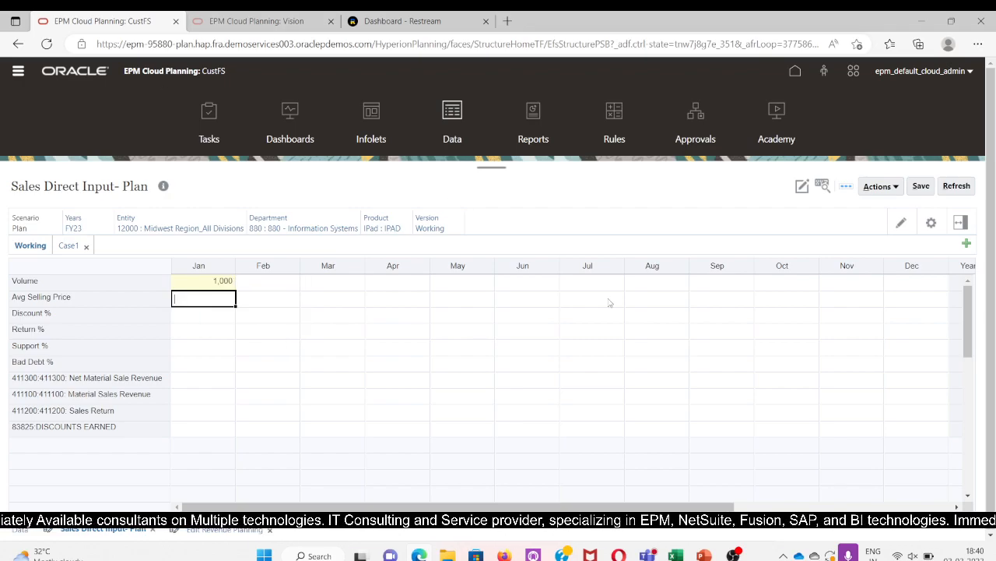
pyautogui.write('5')
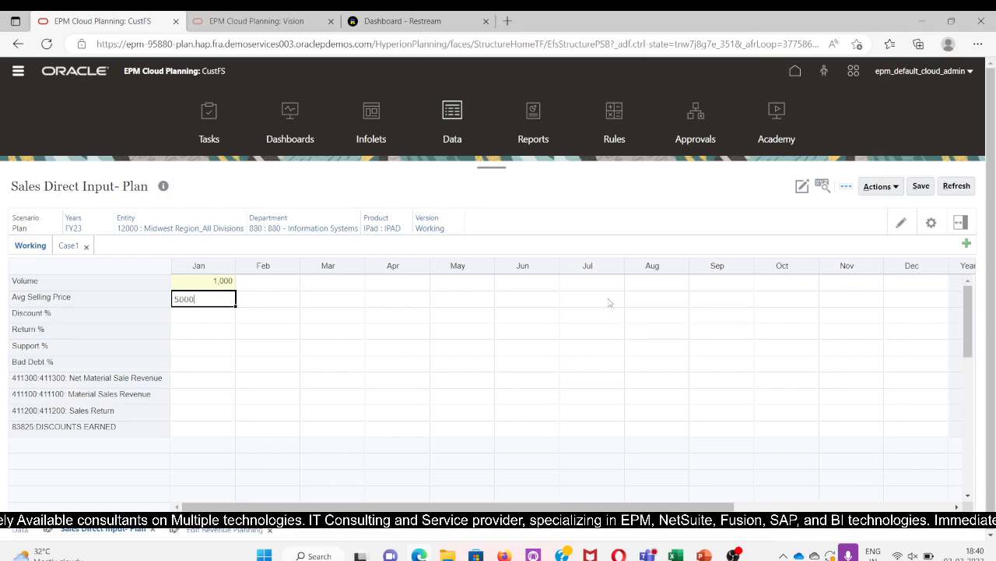
pyautogui.write('00')
pyautogui.press('Tab')
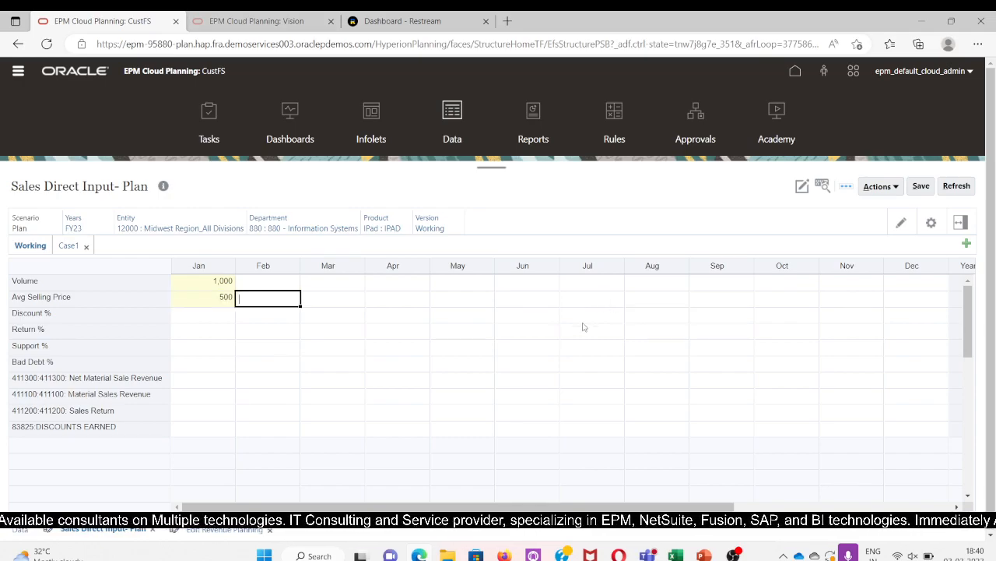
# - Enter the January percentages: 10% for Discount % and 2% for Return %
pyautogui.click(213, 311)
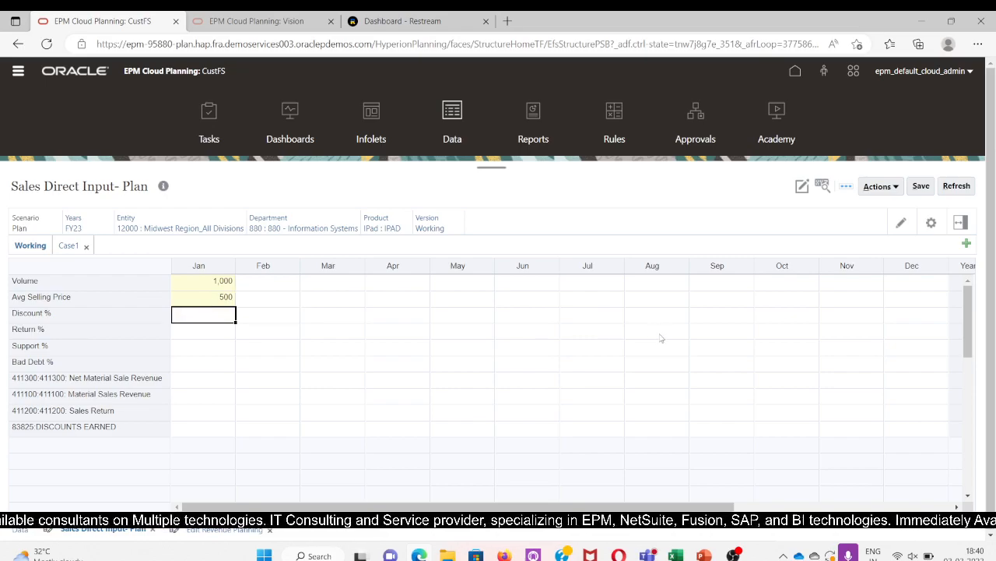
pyautogui.write('10')
pyautogui.press('Return')
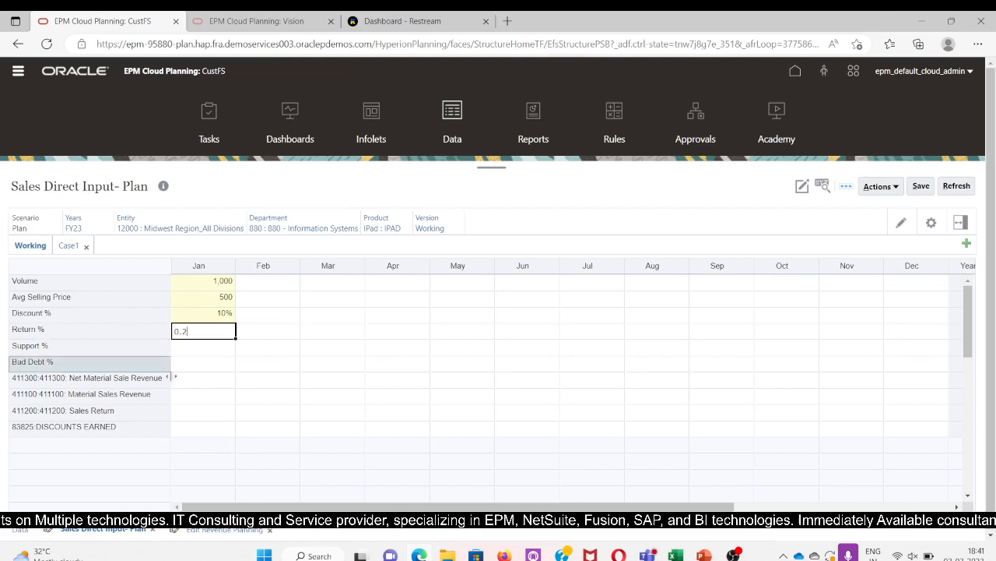
pyautogui.click(200, 348)
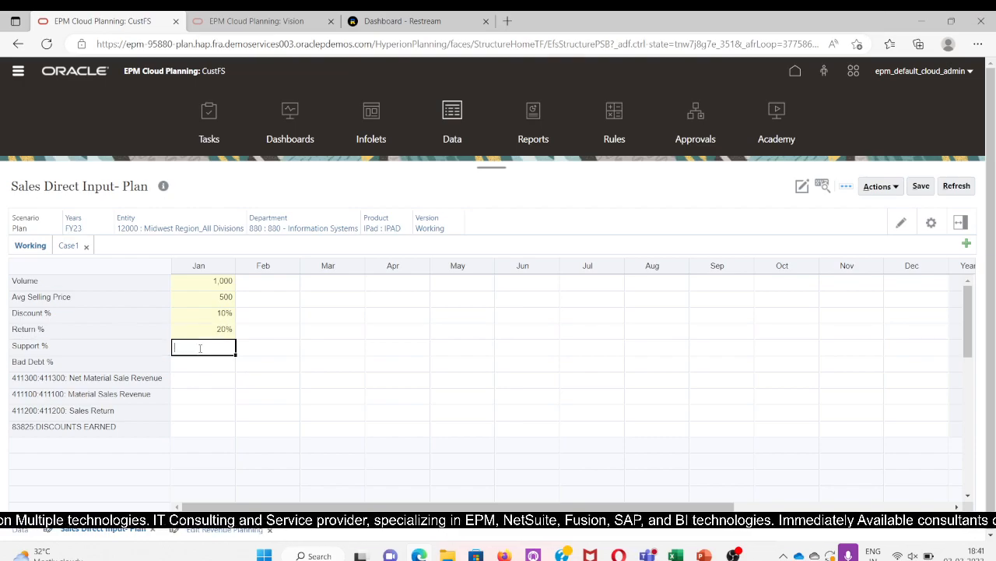
pyautogui.click(226, 333)
pyautogui.write('.02')
pyautogui.press('Return')
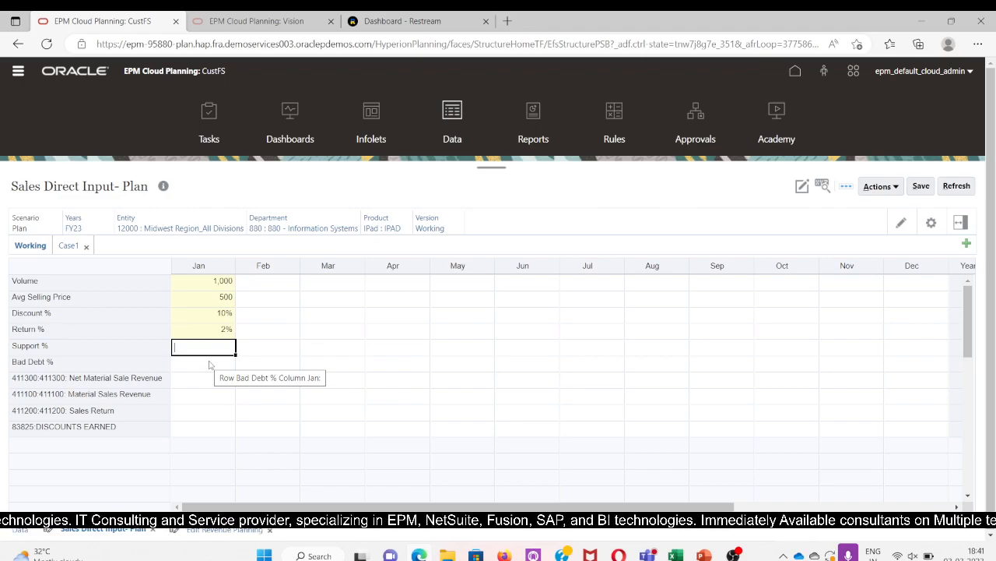
# - Enter the January percentages: 30% for Support % and 5% for Bad Debt %
pyautogui.write('.')
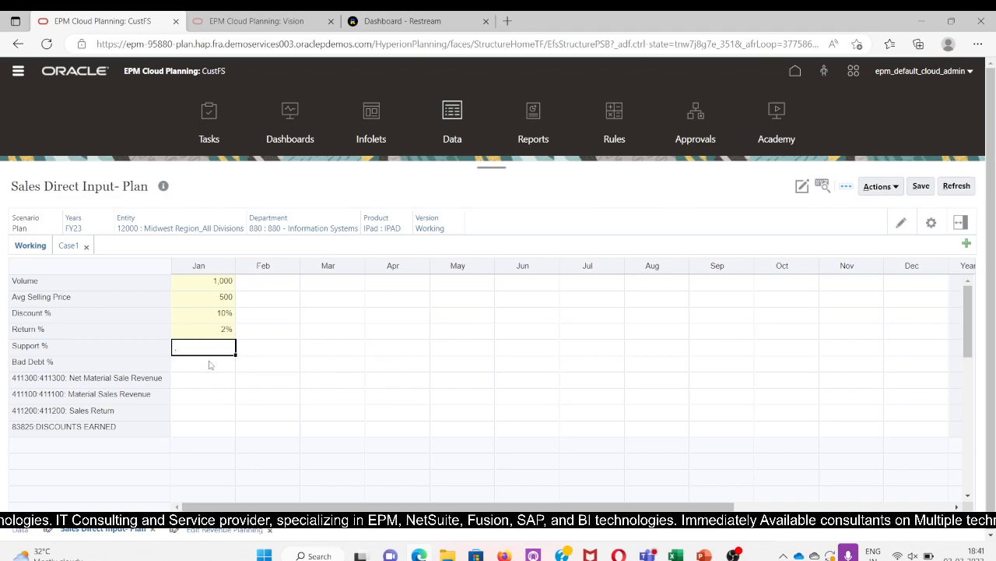
pyautogui.write('30')
pyautogui.press('Return')
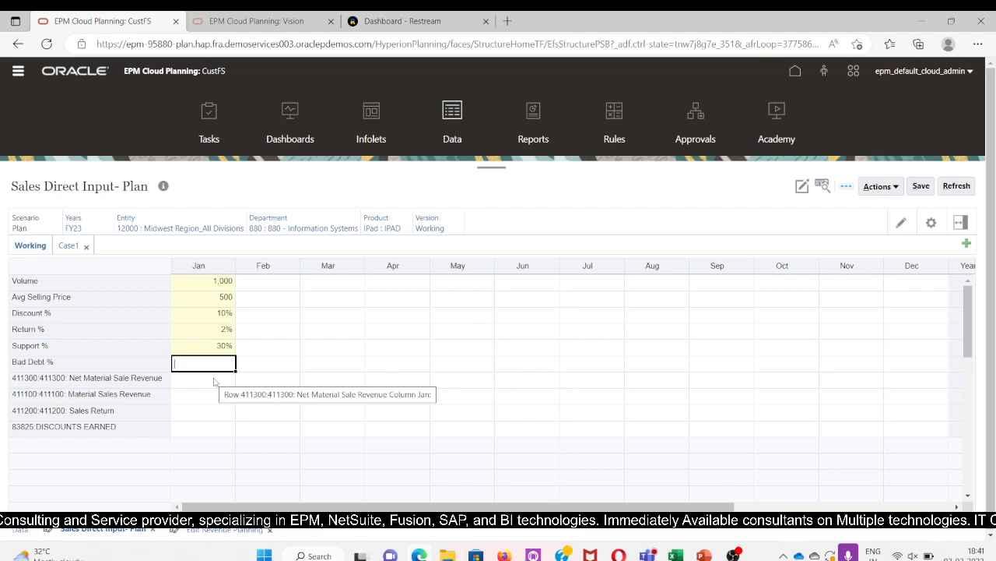
pyautogui.write('.05')
pyautogui.press('Return')
pyautogui.click(312, 351)
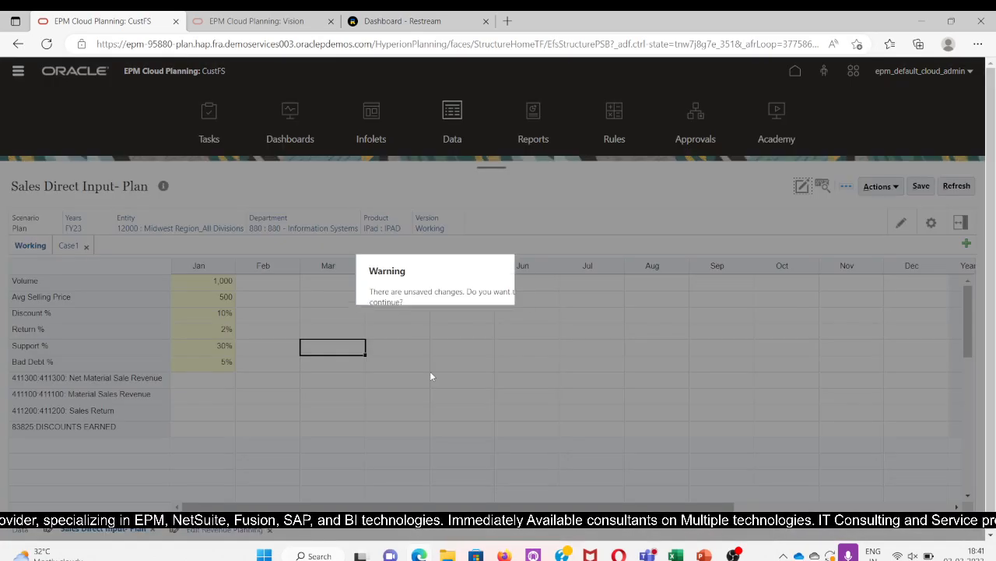
# - Save the entered data and open the form's layout for editing
pyautogui.click(580, 321)
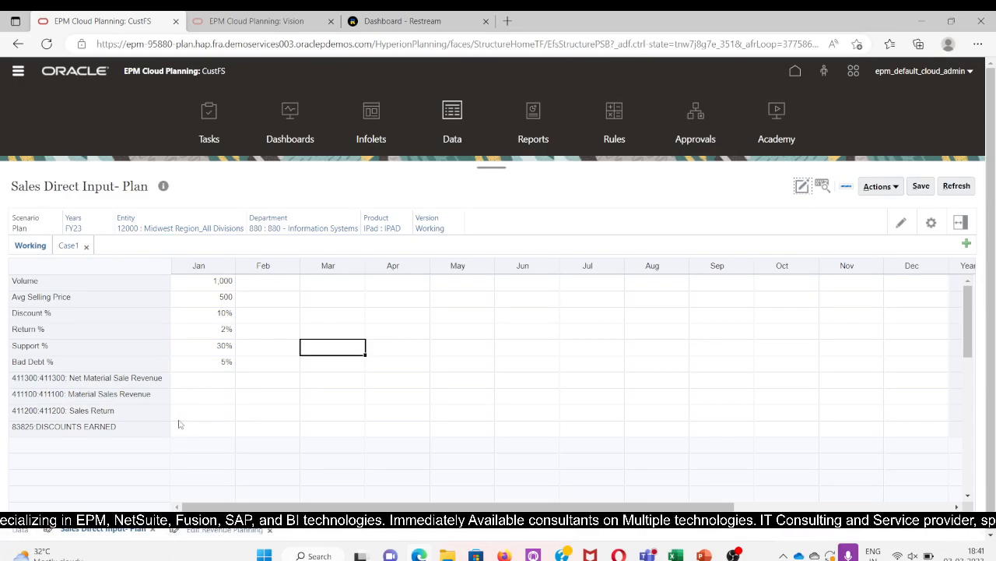
pyautogui.click(75, 207)
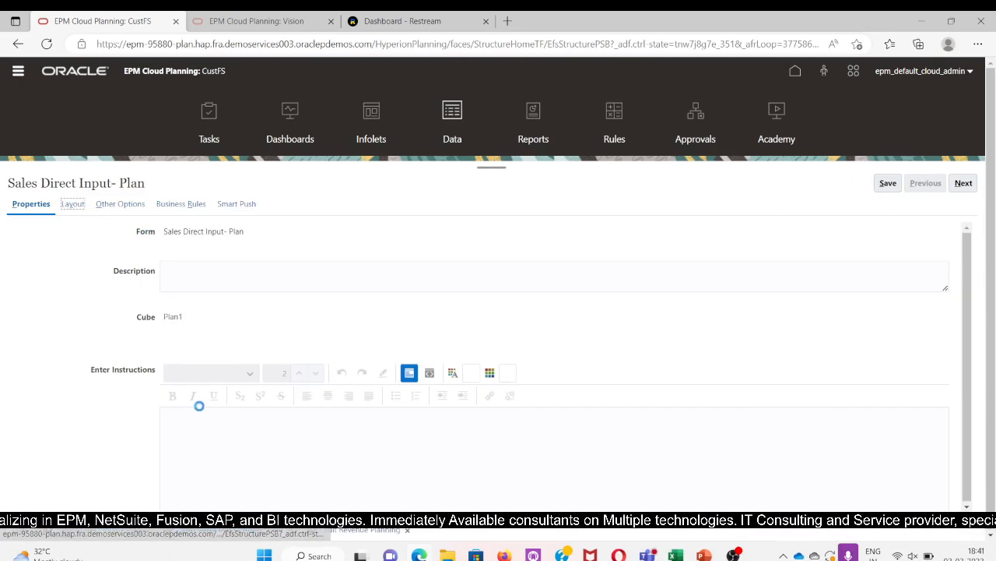
pyautogui.scroll(-1, 174, 448)
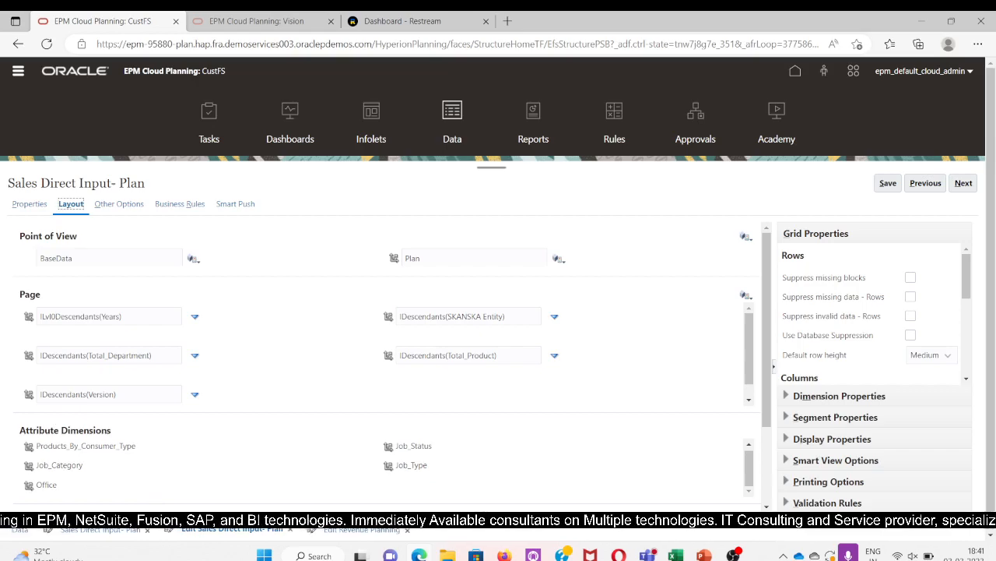
pyautogui.scroll(-4, 178, 338)
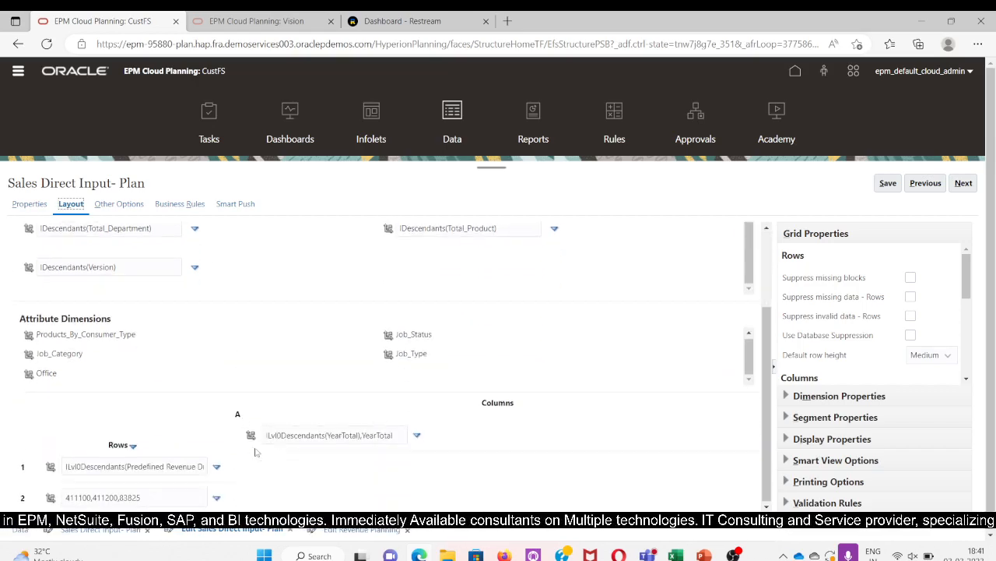
# - Open the row 1 Account member selection and add Product Revenue Drivers from under Predefined Revenue Drivers
pyautogui.click(217, 464)
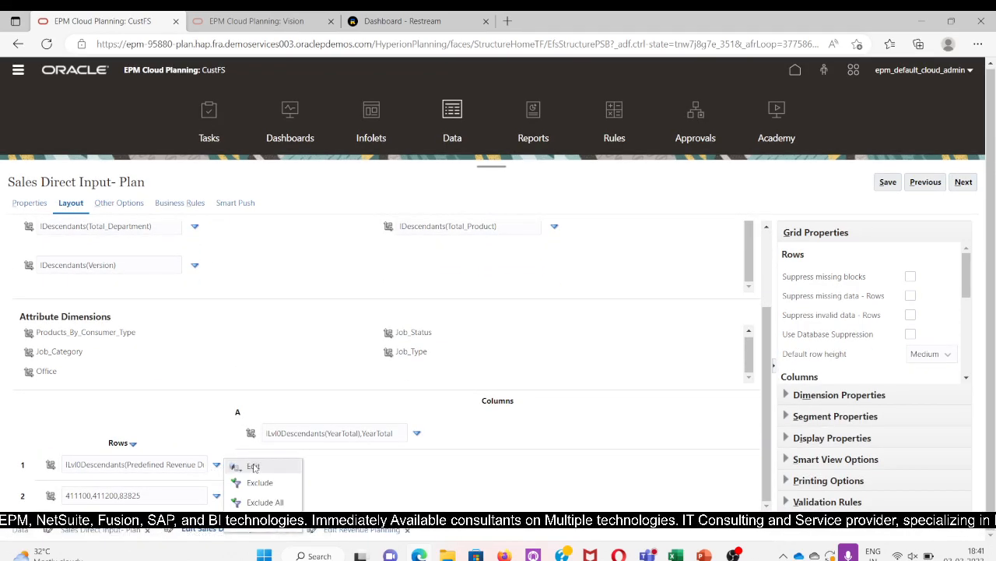
pyautogui.click(234, 484)
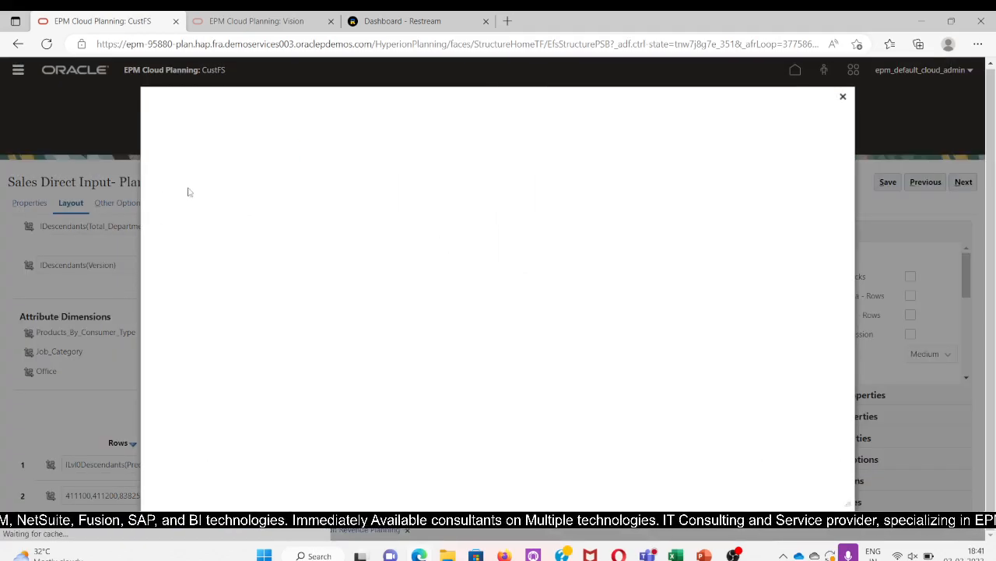
pyautogui.click(185, 262)
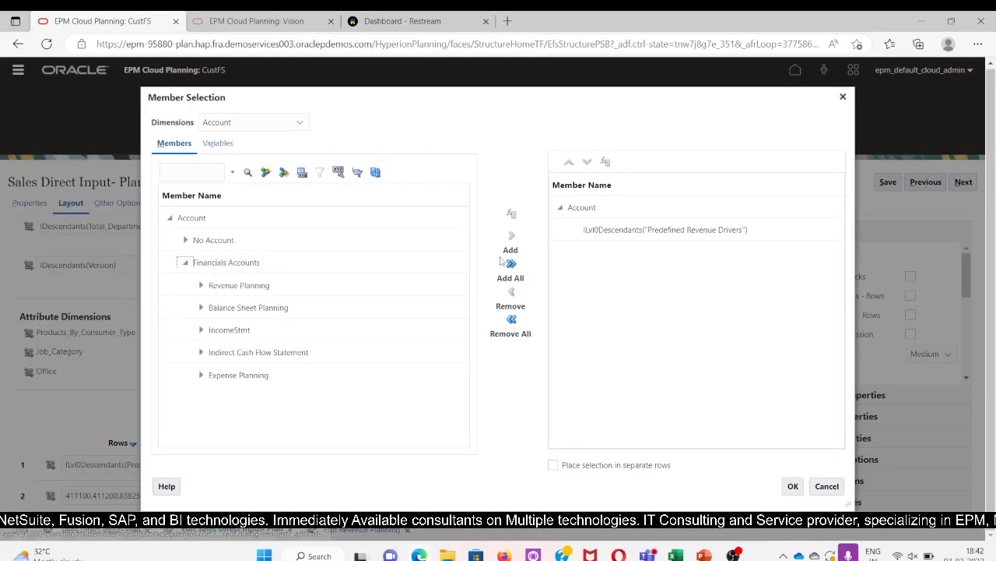
pyautogui.click(200, 284)
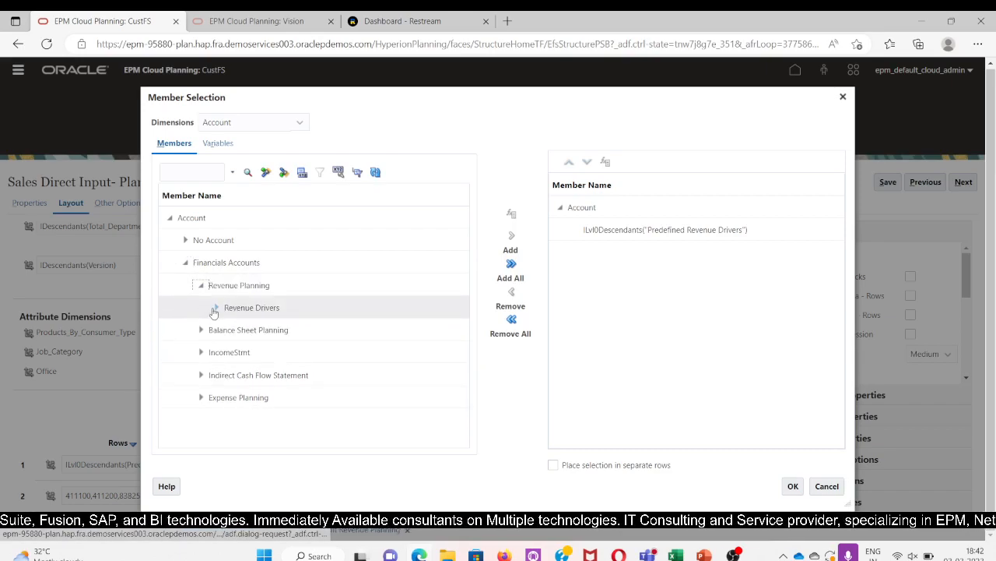
pyautogui.click(215, 308)
pyautogui.click(232, 352)
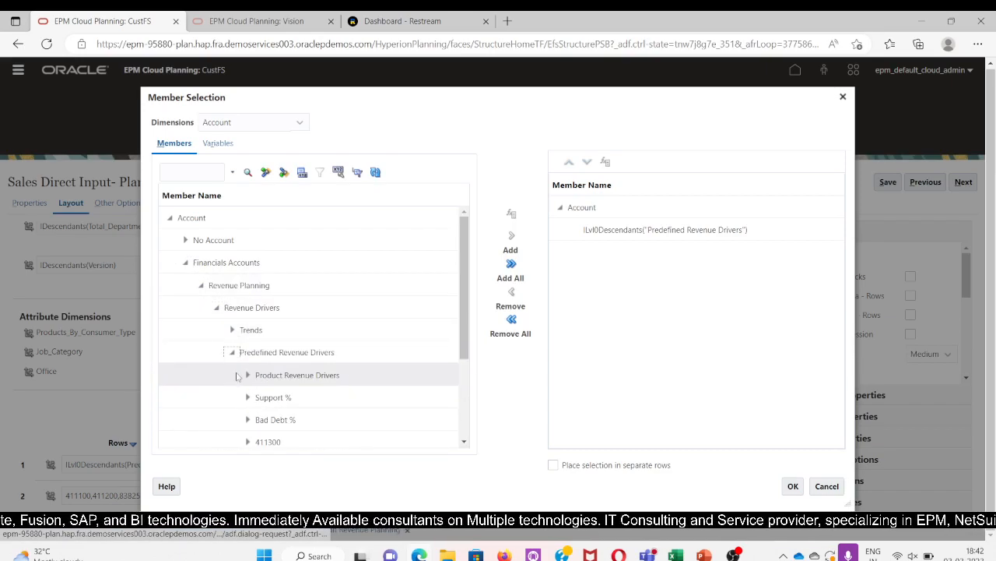
pyautogui.click(248, 375)
pyautogui.scroll(-3, 309, 358)
pyautogui.scroll(1, 310, 358)
pyautogui.scroll(1, 309, 358)
pyautogui.click(313, 312)
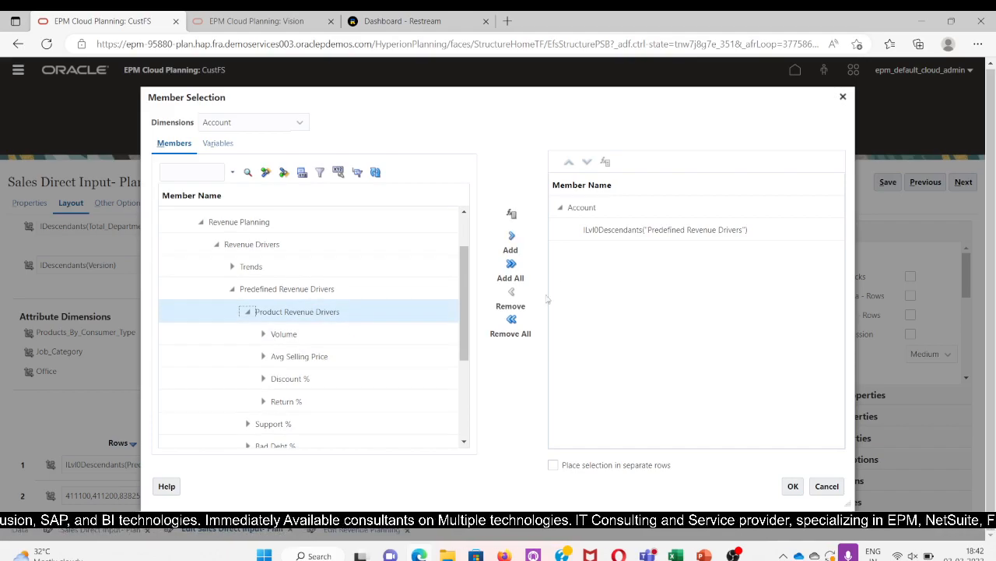
pyautogui.click(514, 250)
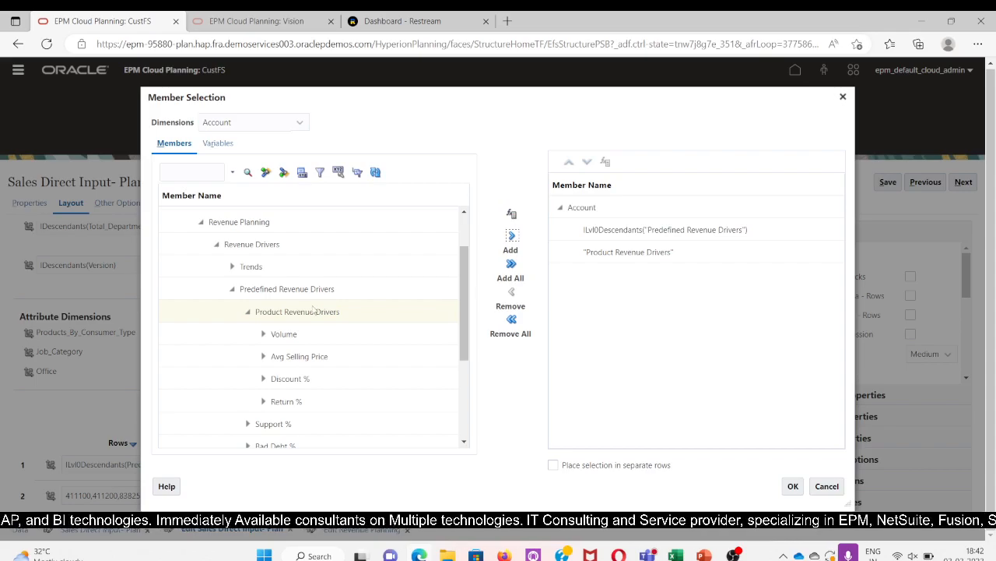
# - Add the inclusive descendants of Product Revenue Drivers to the row 1 Account selection
pyautogui.click(378, 311)
pyautogui.click(512, 236)
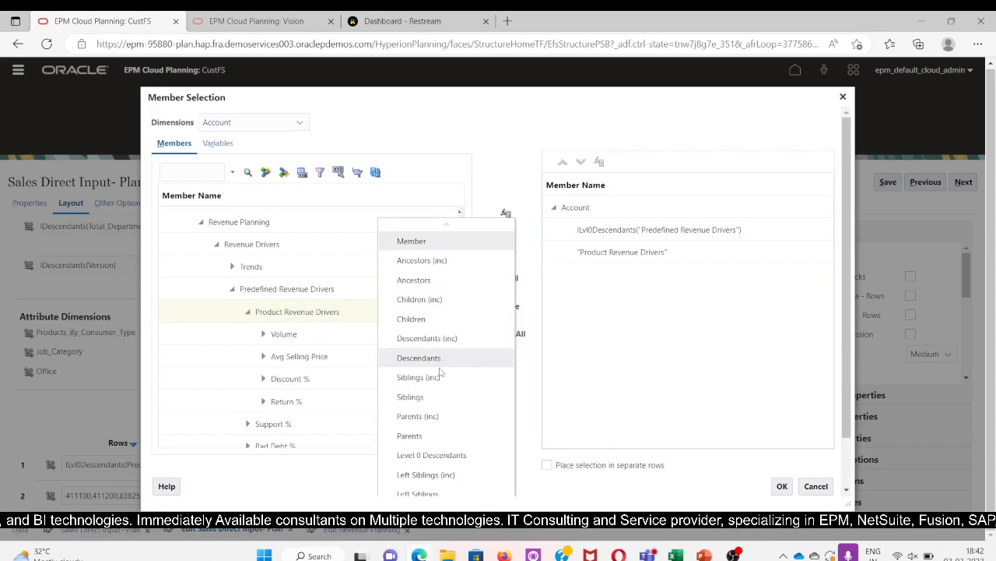
pyautogui.click(445, 338)
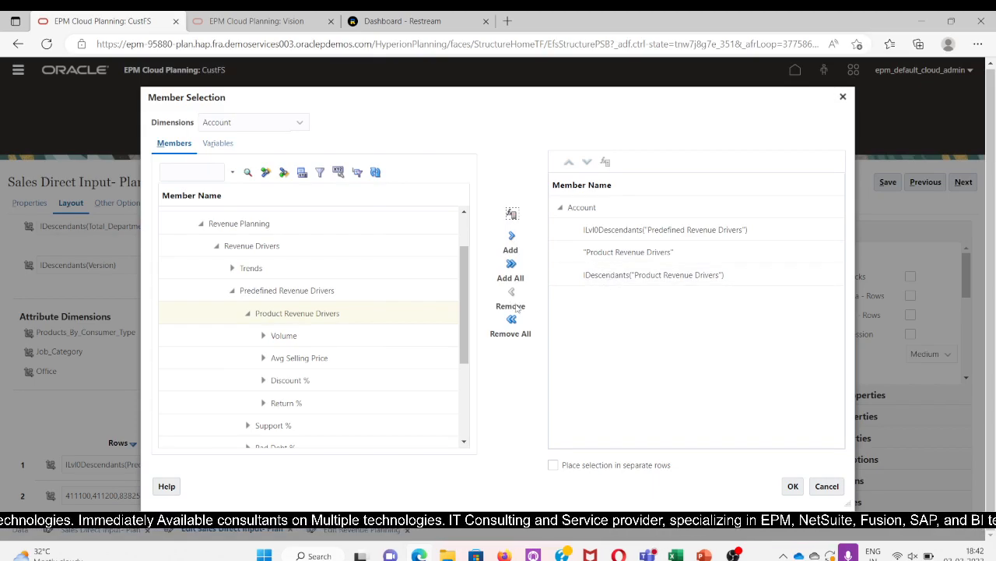
# - Add the level 0 descendants of Product Revenue Drivers to the row 1 Account selection
pyautogui.click(363, 314)
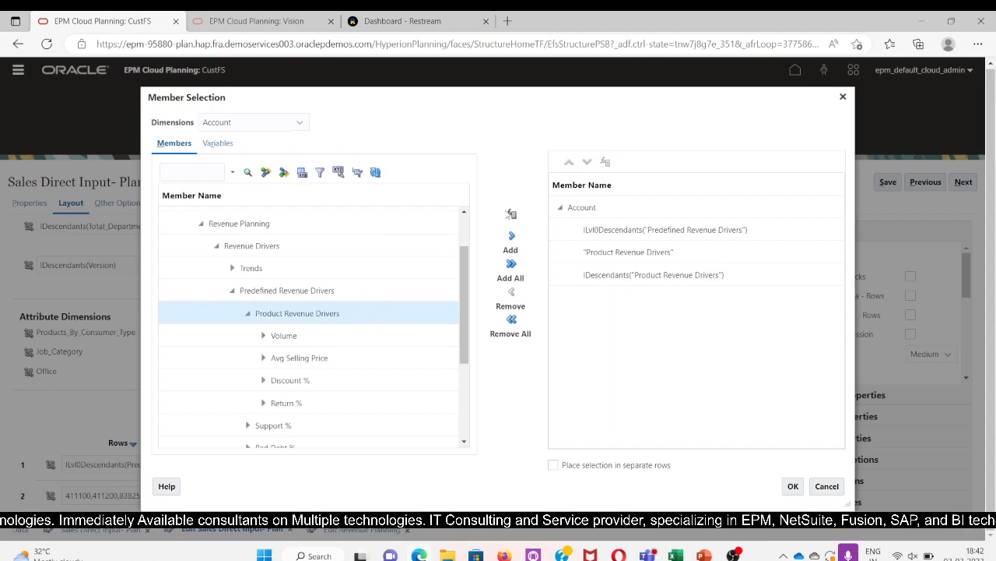
pyautogui.click(513, 217)
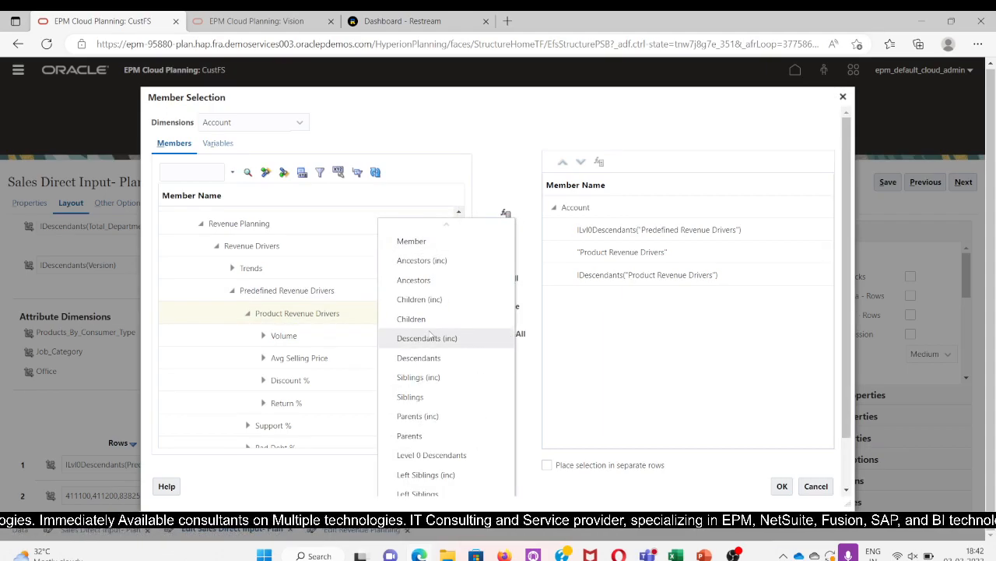
pyautogui.click(432, 454)
# - Remove every other entry from the Account selection, keeping only ILvl0Descendants("Product Revenue Drivers"), and accept it
pyautogui.click(627, 274)
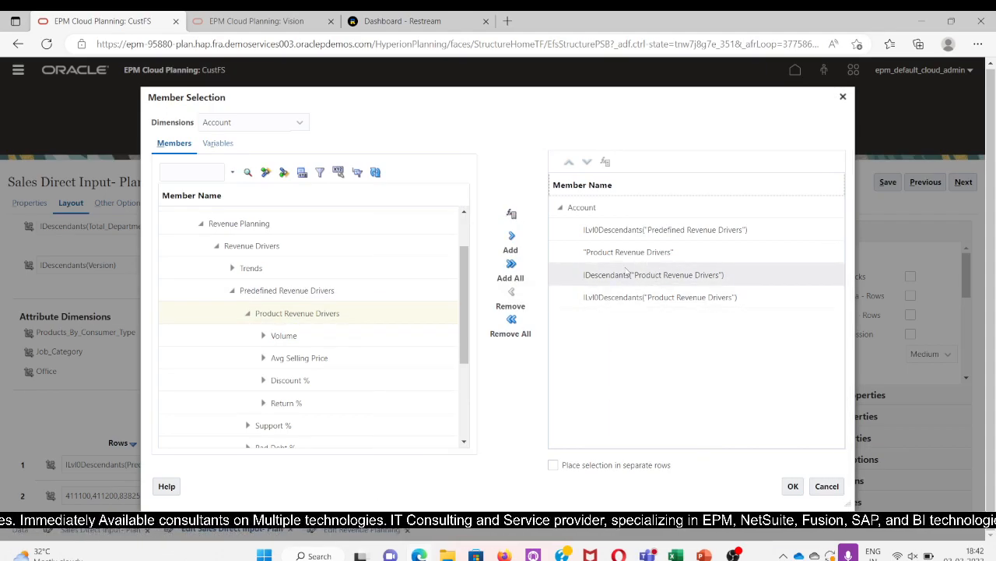
pyautogui.click(511, 293)
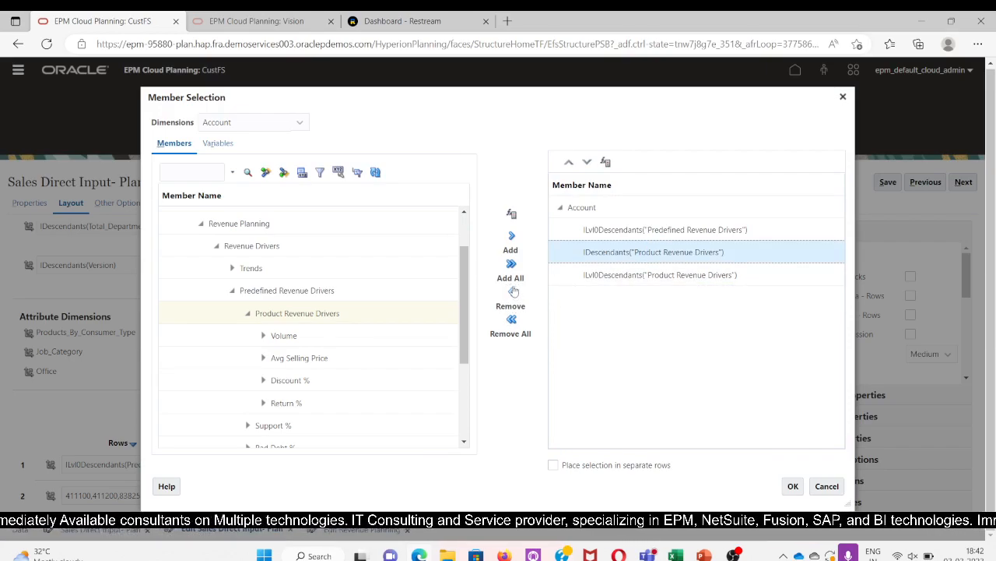
pyautogui.click(512, 293)
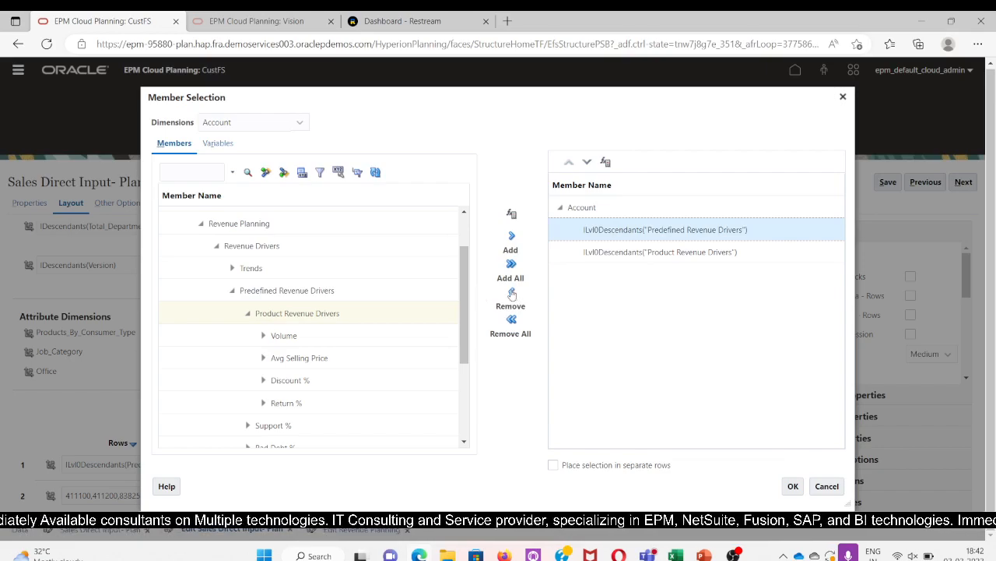
pyautogui.click(794, 486)
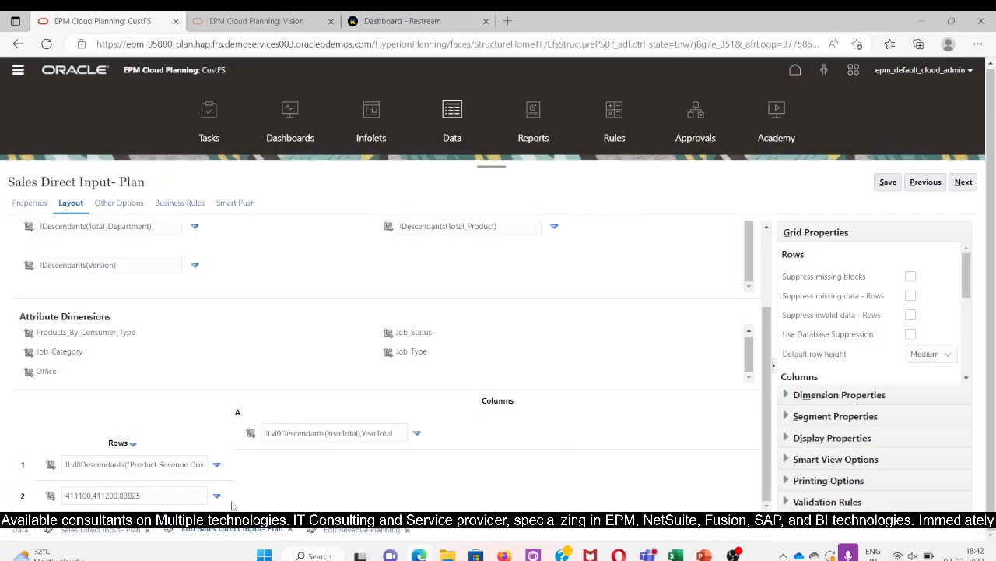
# - Save the form layout and open the form's data grid with the updated rows
pyautogui.click(887, 181)
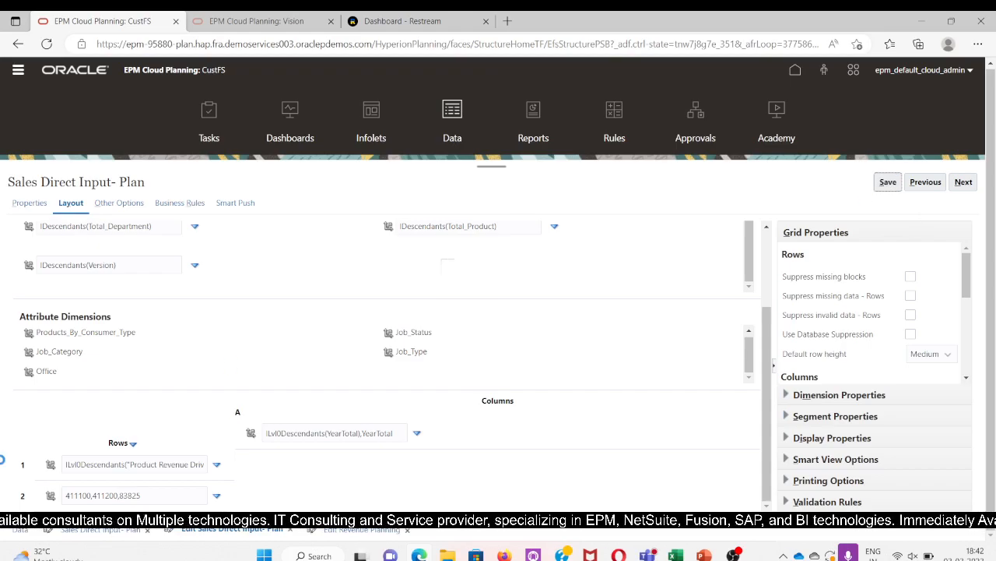
pyautogui.click(532, 316)
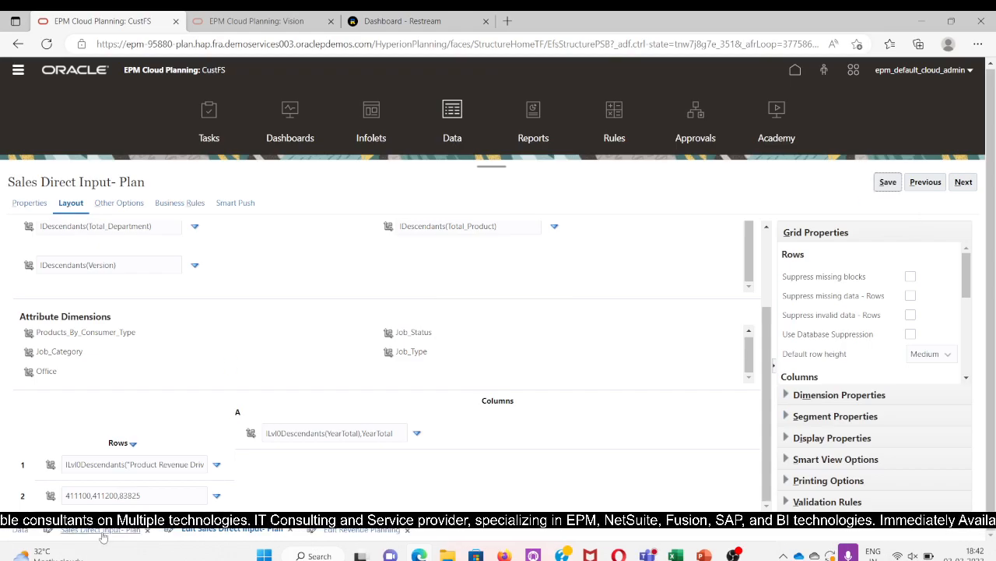
pyautogui.click(310, 427)
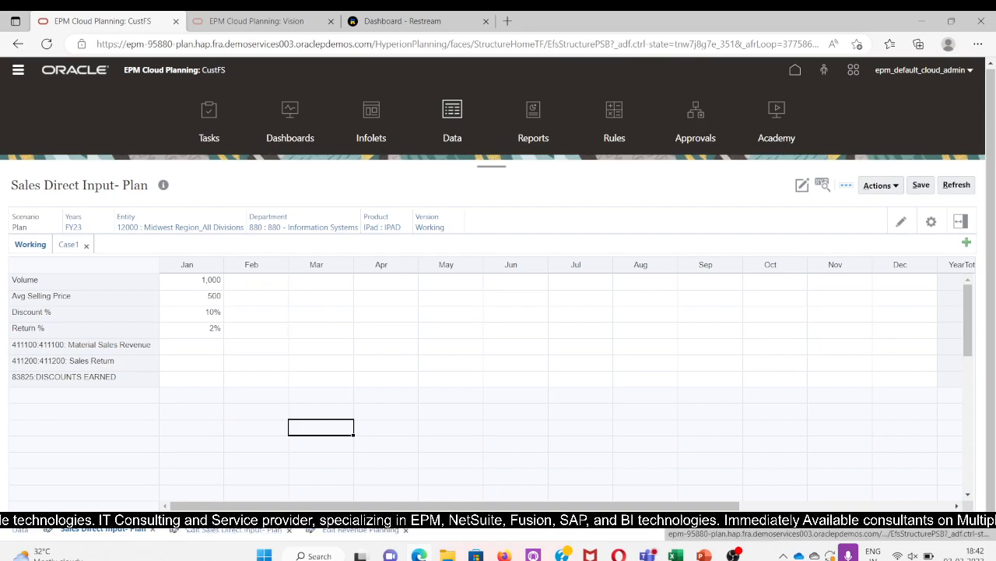
# - Try to add account 411300 to row 2 of the form layout as 411100,411200,83825.411300, save, and return to the data grid
pyautogui.click(201, 531)
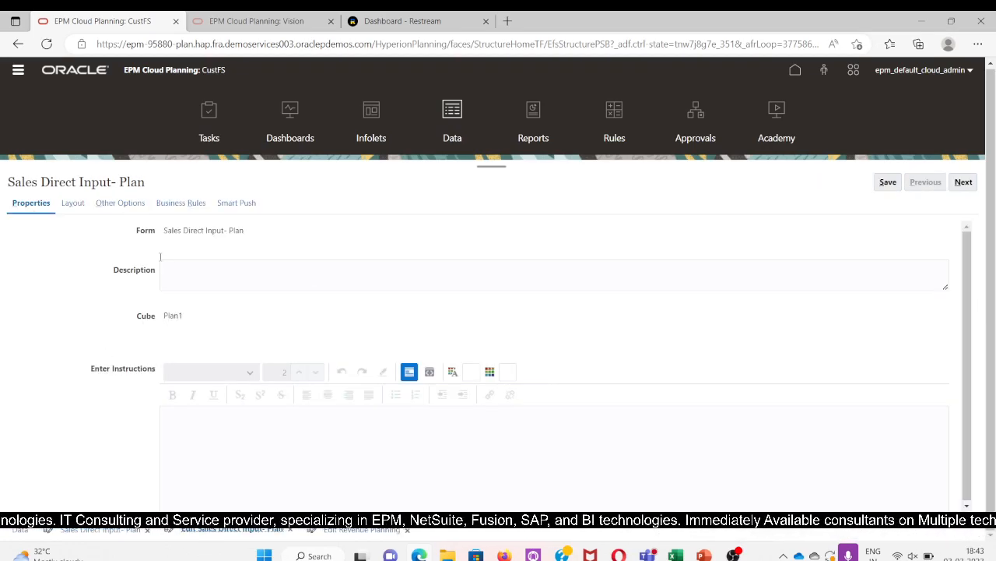
pyautogui.click(70, 203)
pyautogui.scroll(-1, 165, 438)
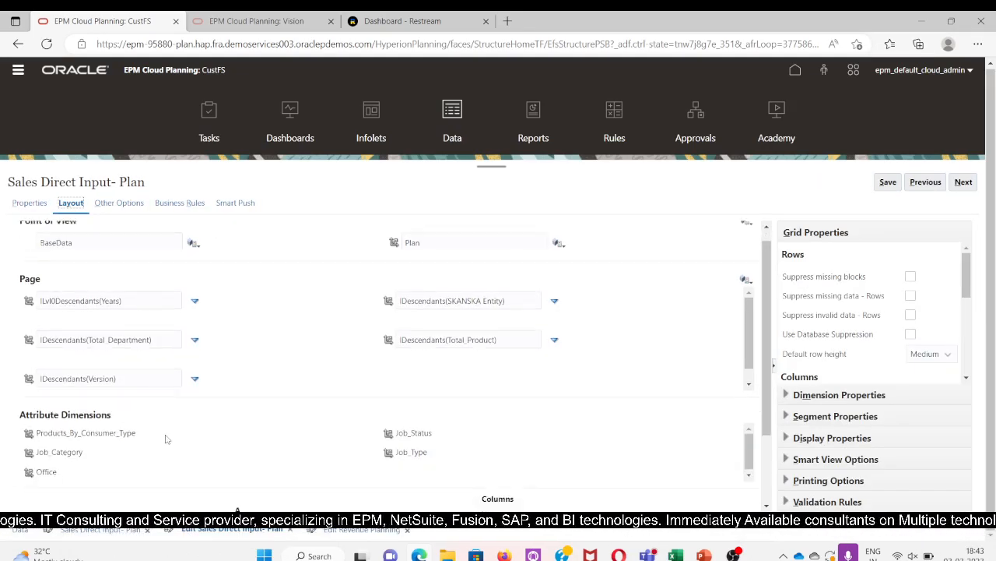
pyautogui.scroll(-1, 165, 439)
pyautogui.click(166, 492)
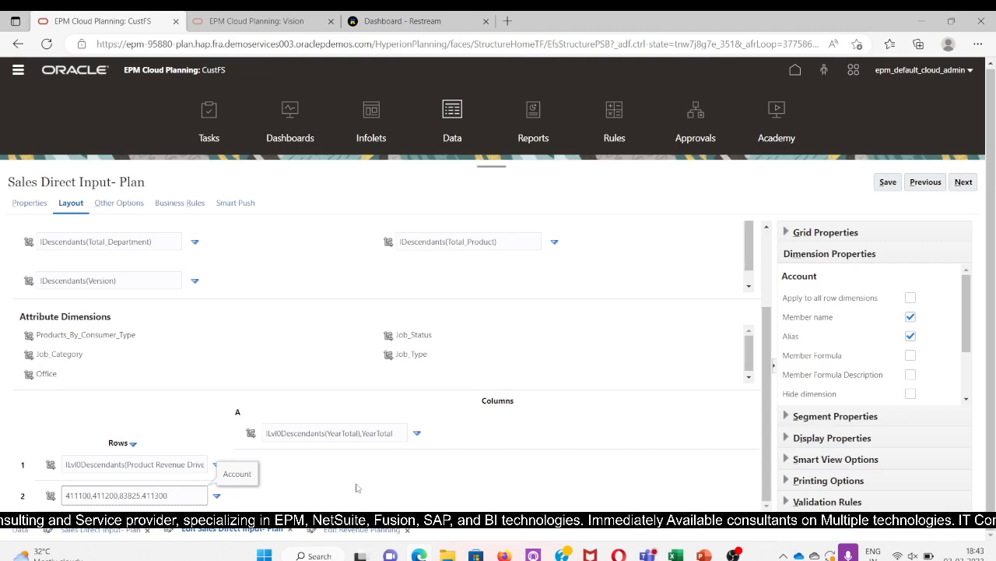
pyautogui.click(888, 182)
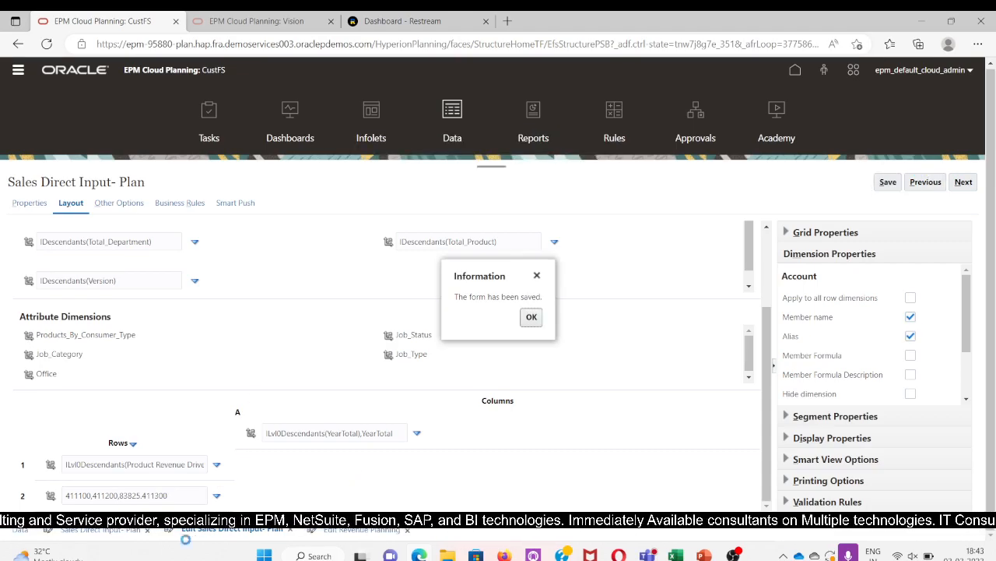
pyautogui.click(531, 316)
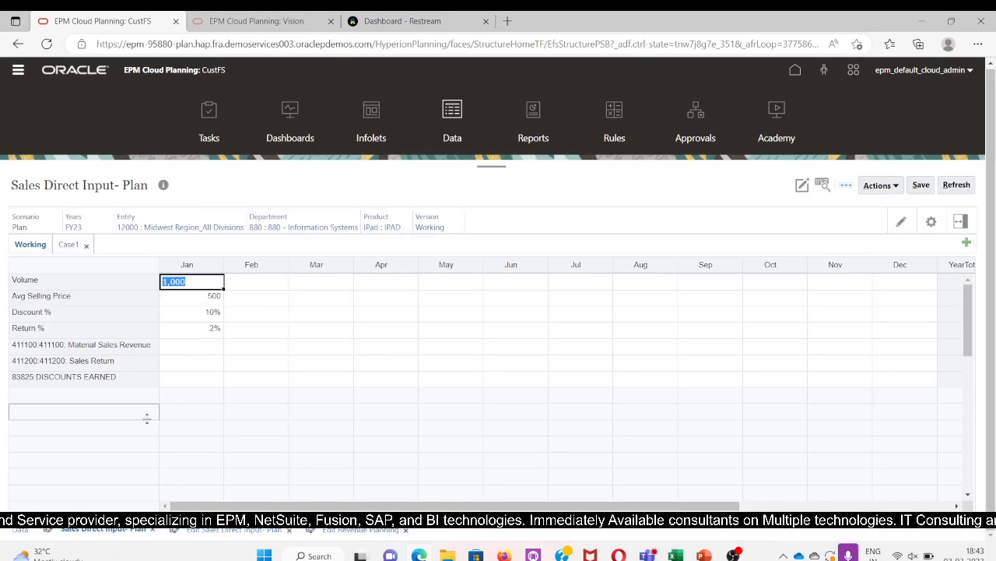
pyautogui.click(243, 448)
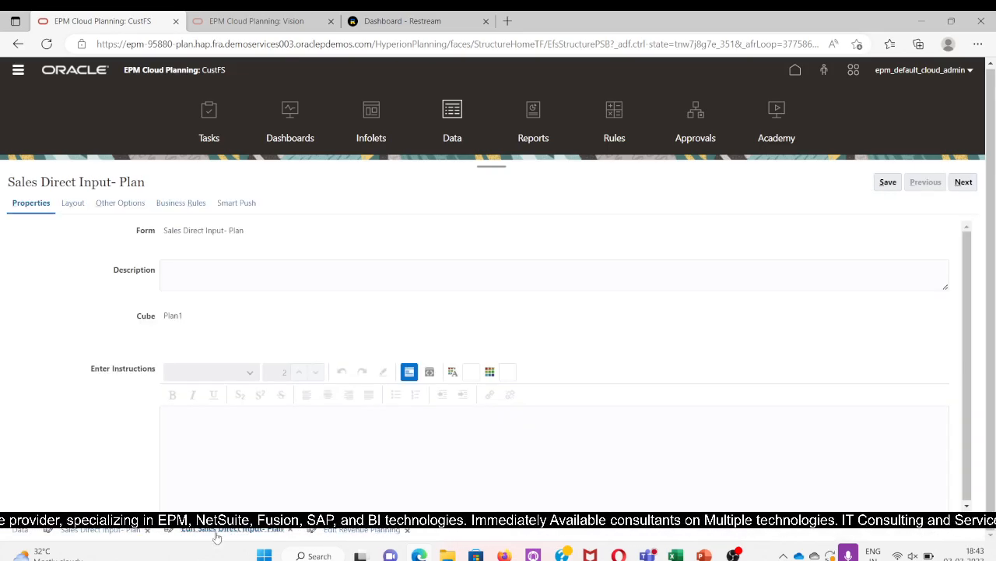
# - Set the row 2 accounts in the form layout to 411100,411200,83825,411300, save the form, and return to the data grid
pyautogui.click(75, 205)
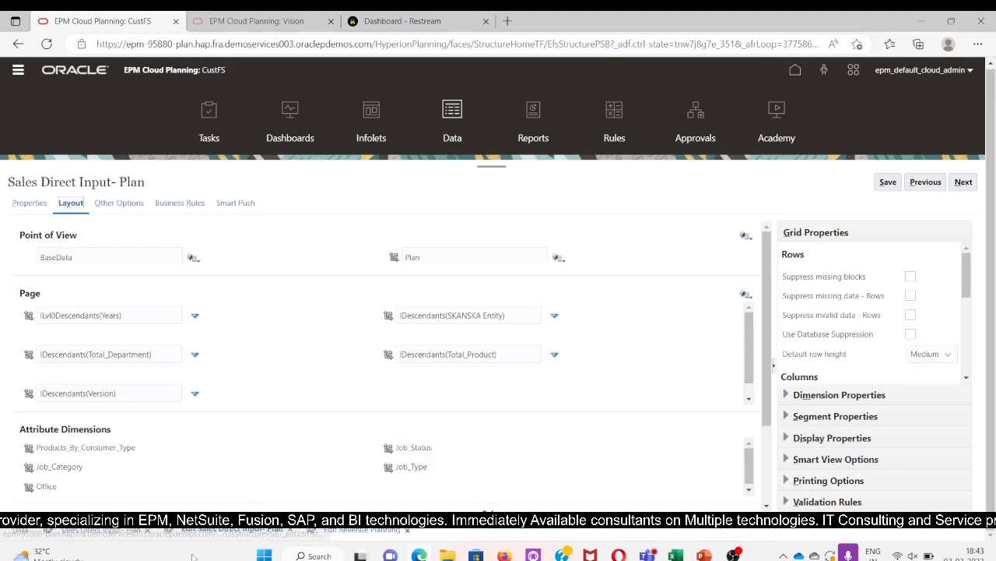
pyautogui.scroll(-3, 244, 457)
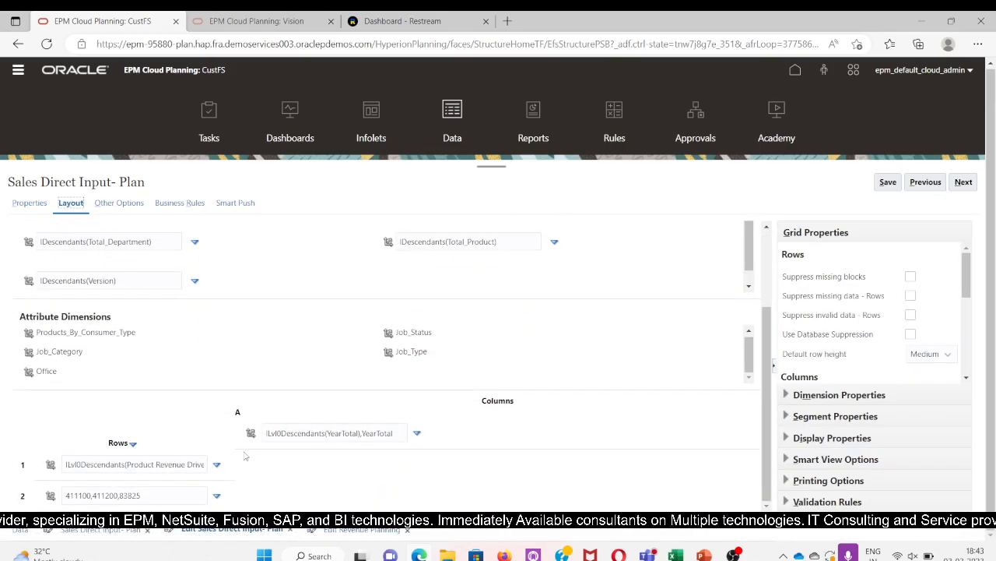
pyautogui.click(143, 495)
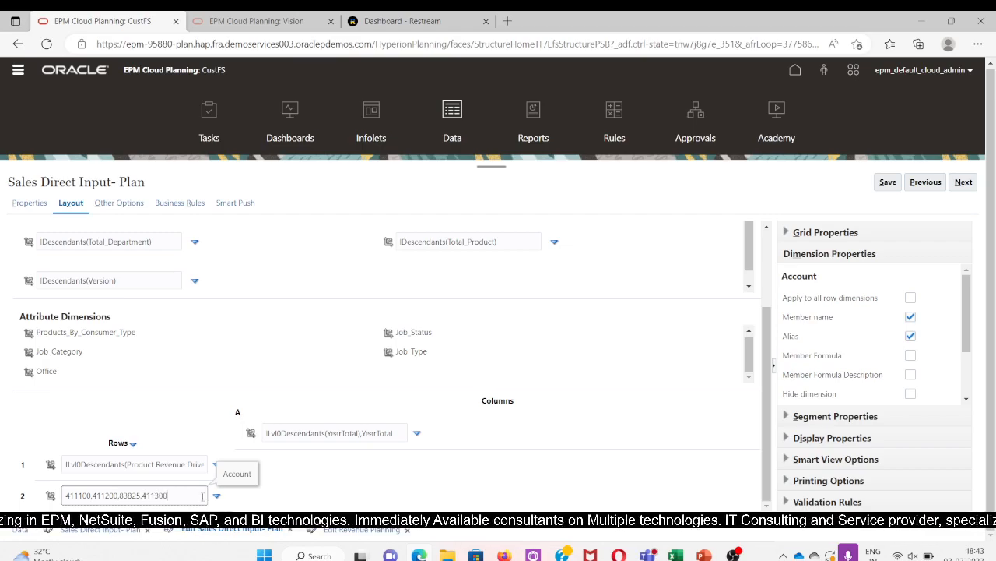
pyautogui.click(888, 182)
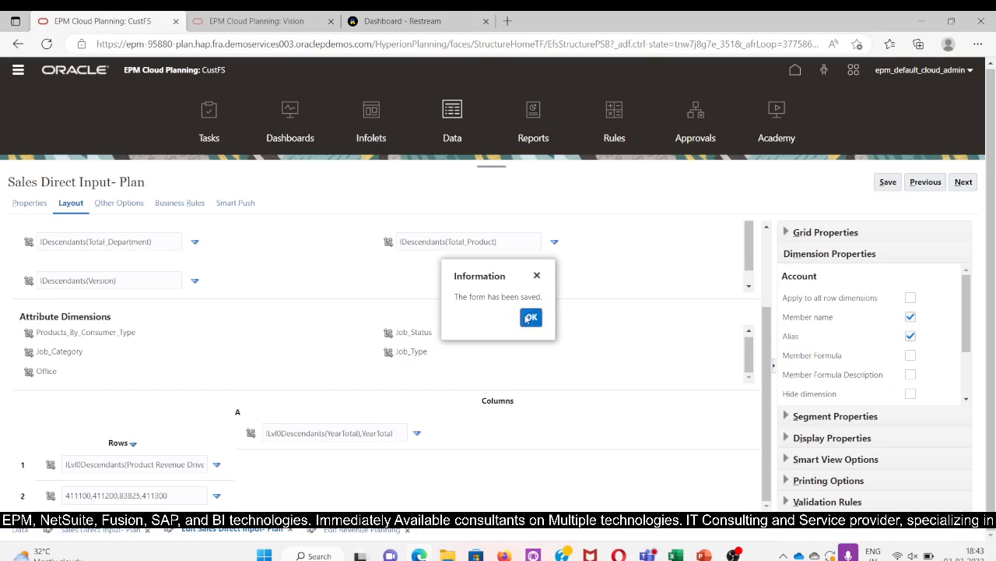
pyautogui.click(531, 316)
pyautogui.click(99, 536)
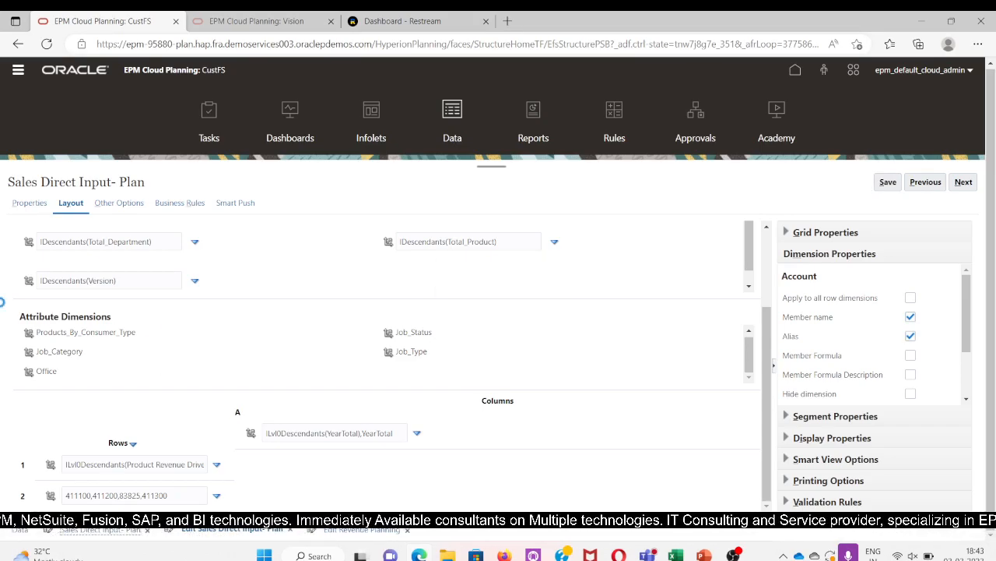
pyautogui.click(168, 440)
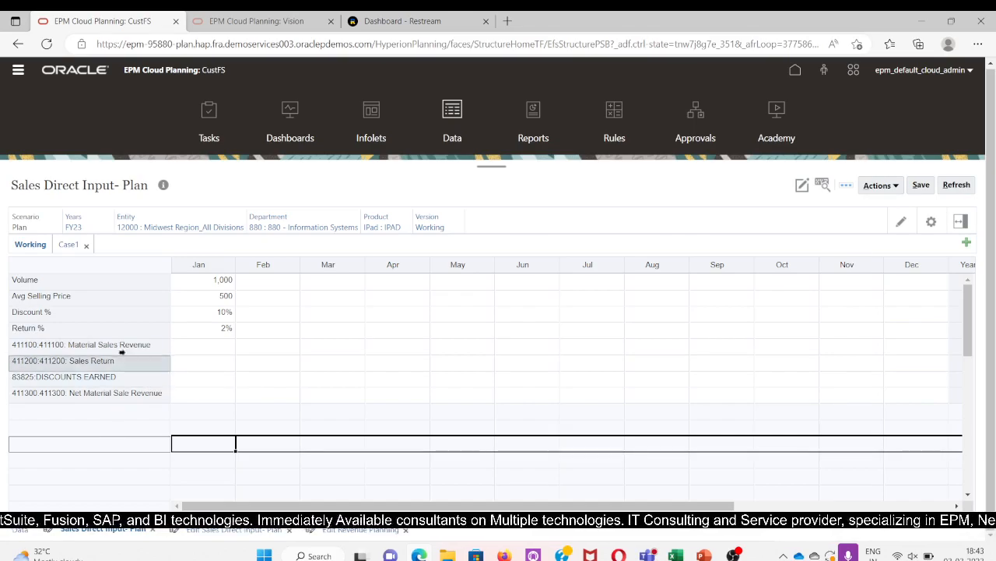
# - Fill the January Volume of 1,000 across February through December
pyautogui.click(214, 280)
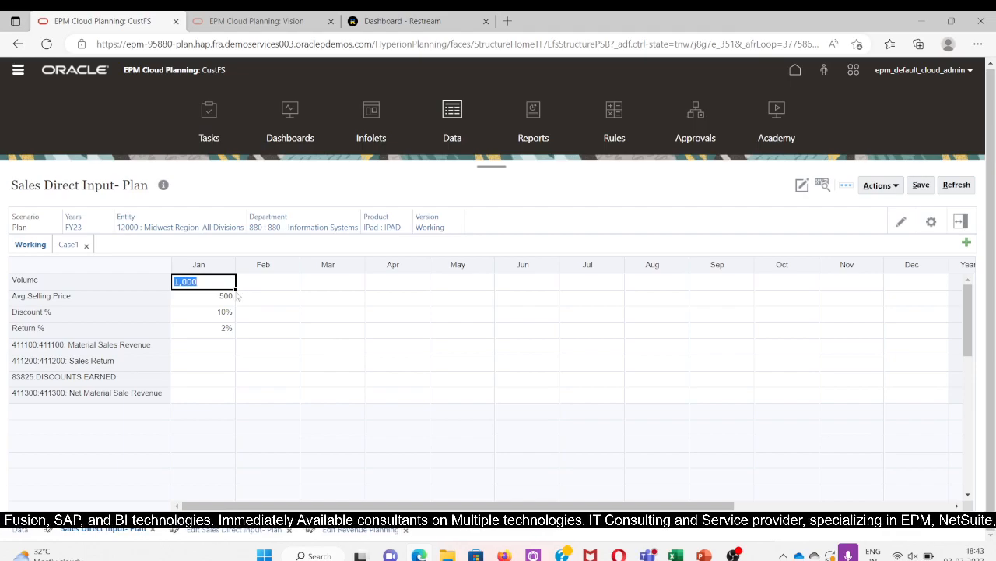
pyautogui.press('Tab')
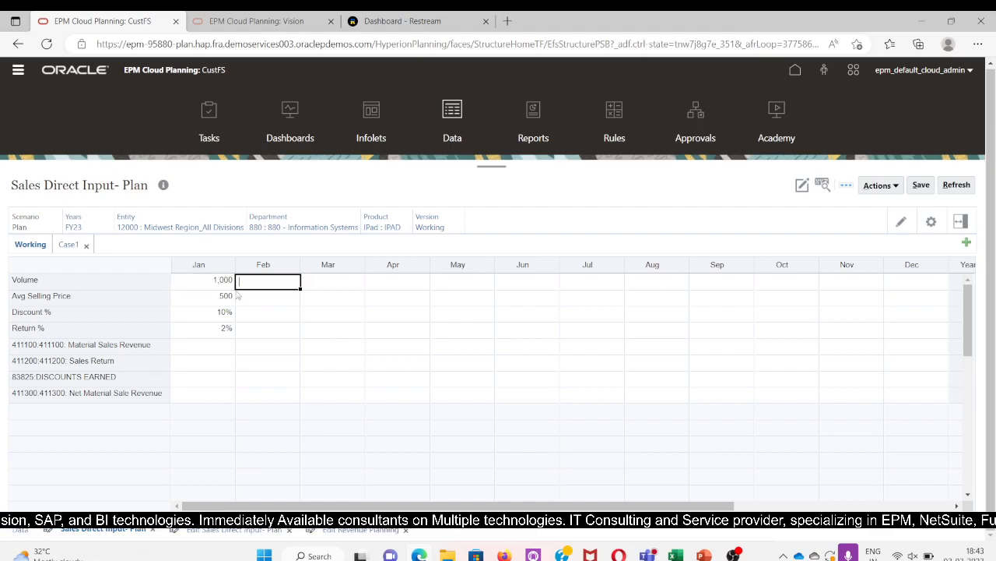
pyautogui.click(217, 287)
pyautogui.moveTo(236, 289); pyautogui.dragTo(605, 283)
pyautogui.click(550, 346)
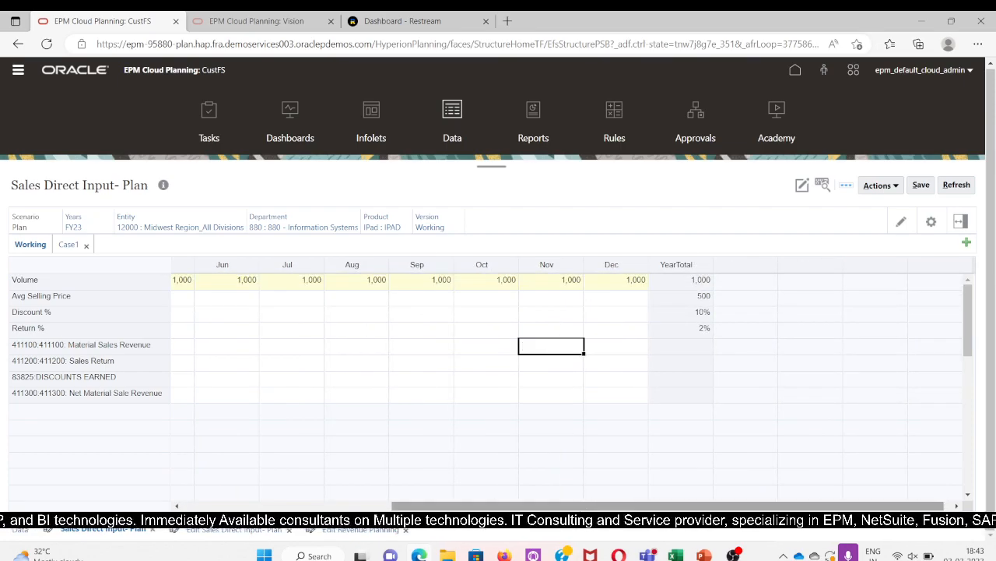
# - Fill the January Avg Selling Price of 500 and Discount % of 10% across February through December
pyautogui.click(215, 300)
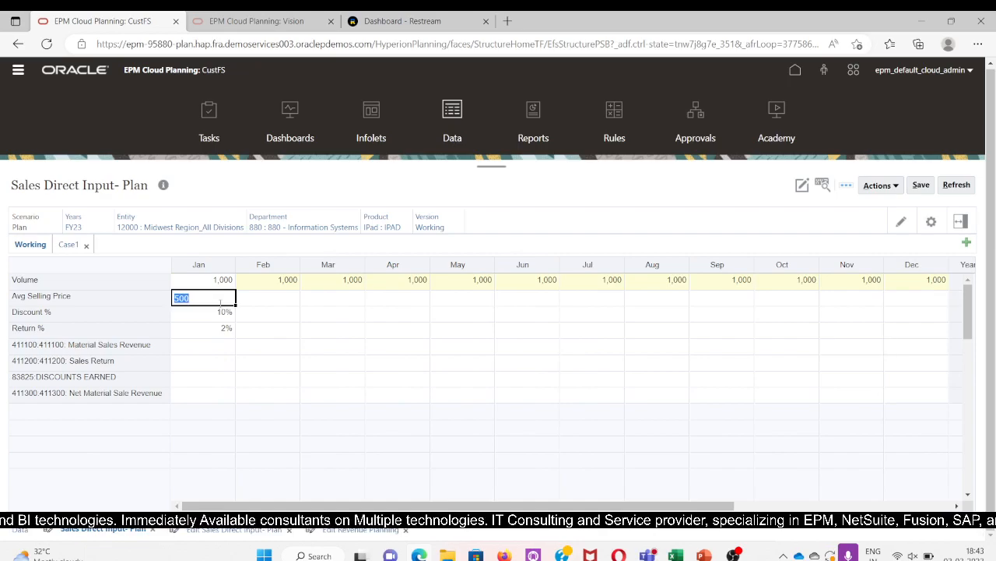
pyautogui.moveTo(239, 305); pyautogui.dragTo(907, 302)
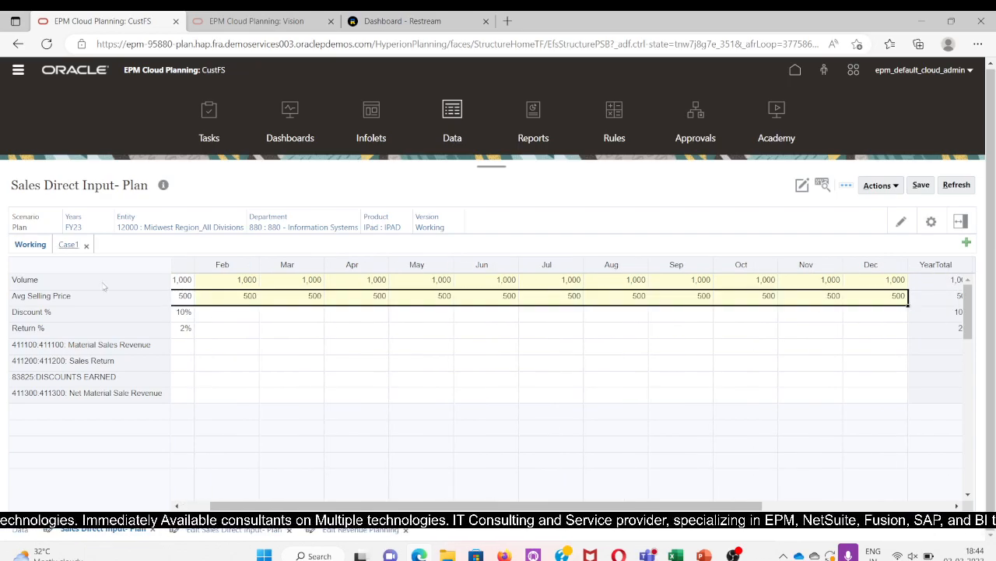
pyautogui.click(193, 315)
pyautogui.write('10')
pyautogui.moveTo(195, 320); pyautogui.dragTo(903, 321)
pyautogui.click(258, 350)
# - Fill the January Return % of 2% across February through December
pyautogui.click(190, 333)
pyautogui.write('2')
pyautogui.moveTo(195, 336); pyautogui.dragTo(834, 356)
pyautogui.click(688, 394)
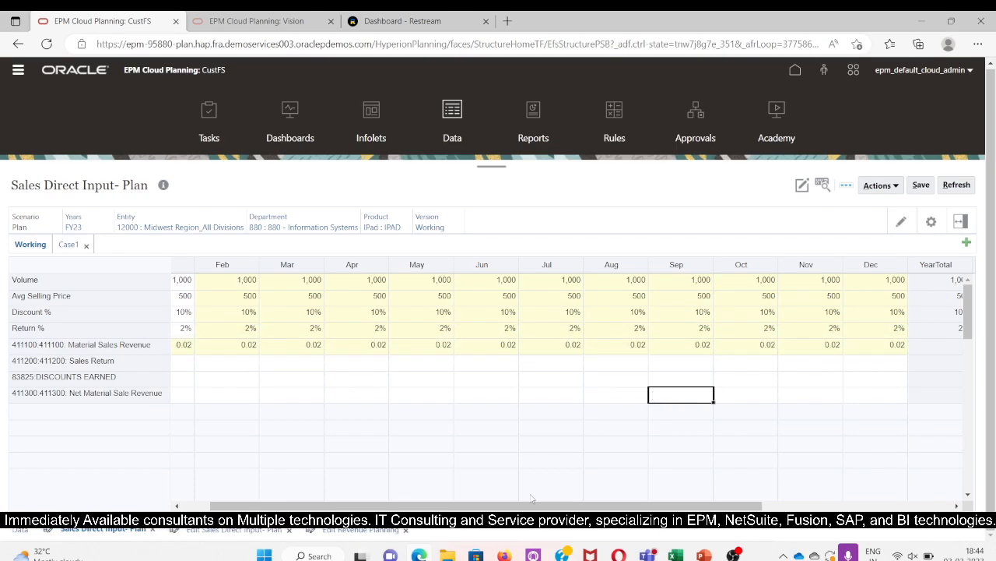
# - Clear the January value of 411100 Material Sales Revenue and save the form data
pyautogui.moveTo(532, 509); pyautogui.dragTo(1, 472)
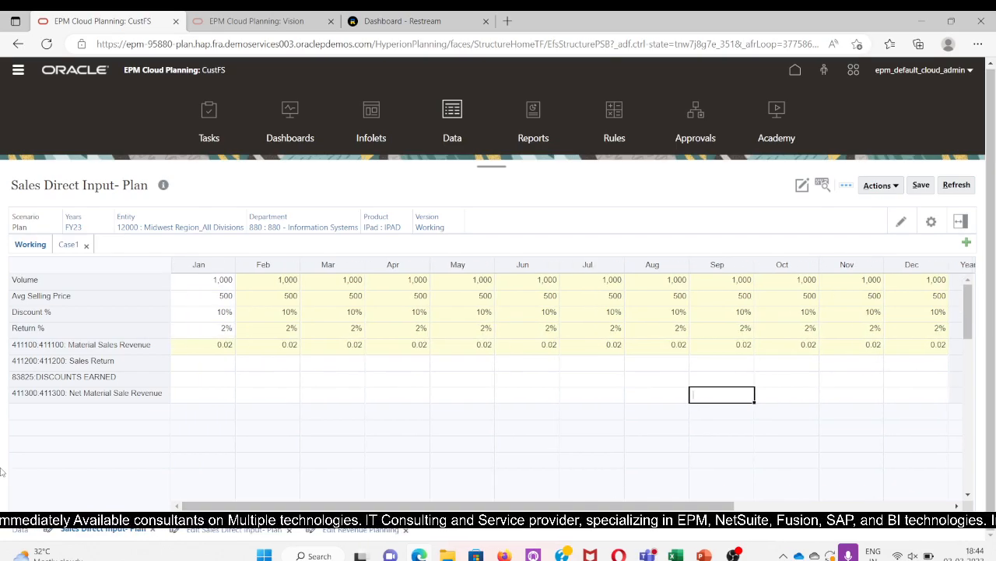
pyautogui.click(204, 347)
pyautogui.press('BackSpace')
pyautogui.click(208, 399)
pyautogui.click(201, 345)
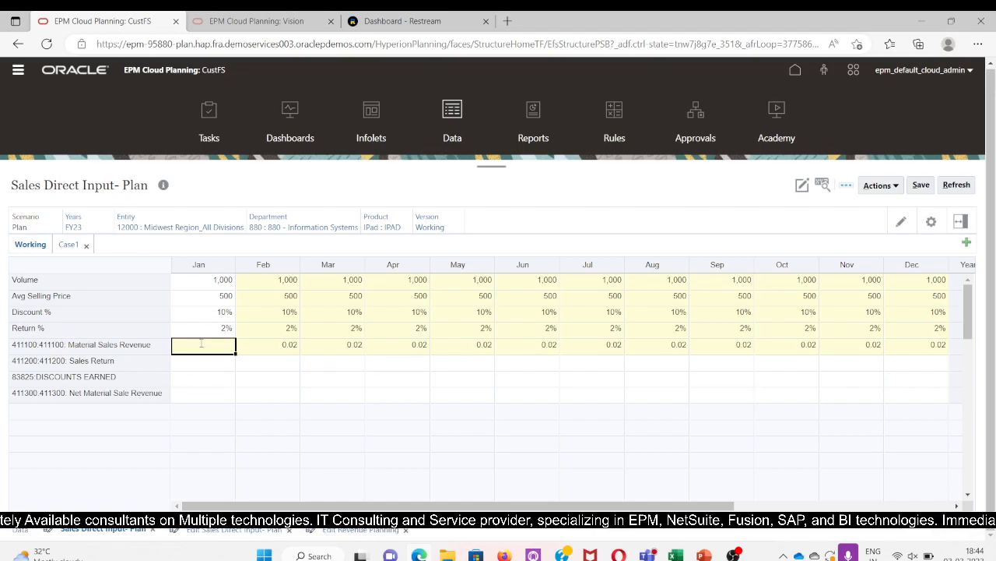
pyautogui.press('Tab')
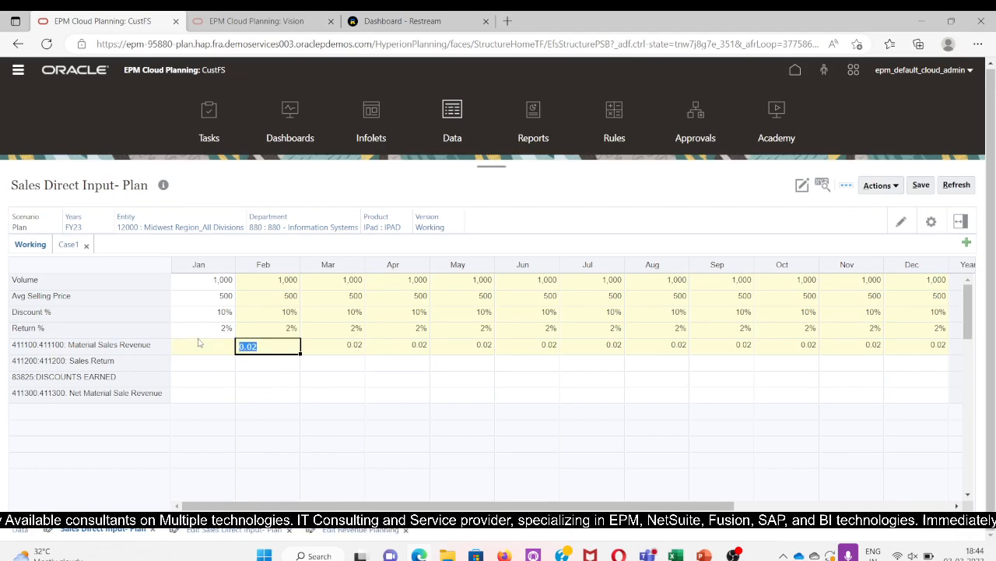
pyautogui.click(199, 343)
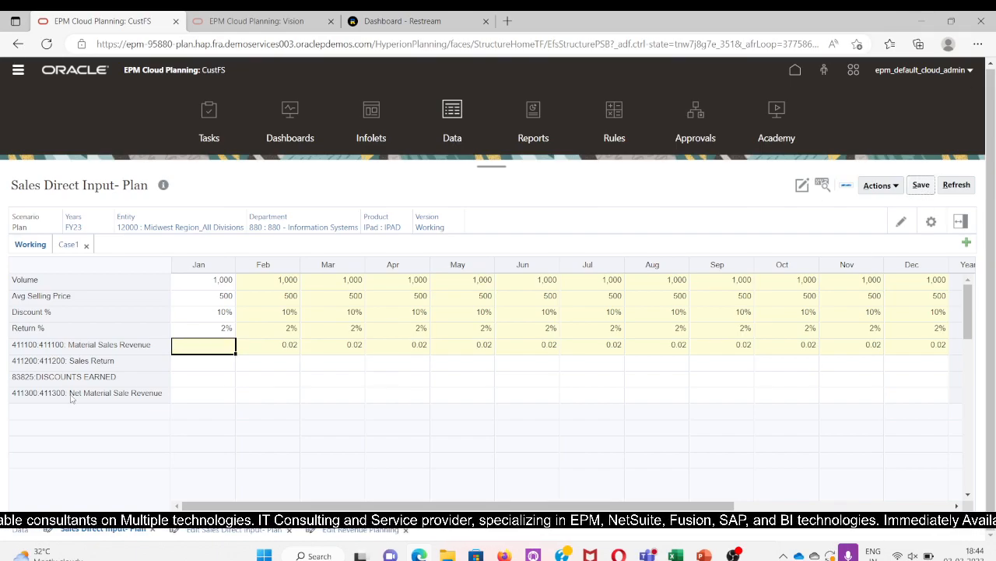
pyautogui.click(313, 364)
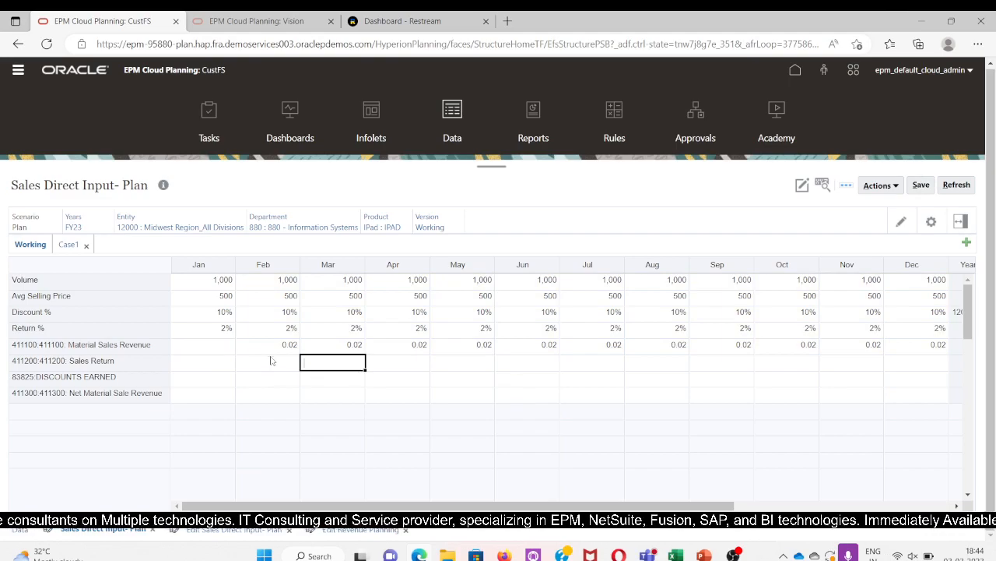
# - Clear the stray 0.02 values of 411100 Material Sales Revenue from February through December
pyautogui.click(278, 344)
pyautogui.press('Delete')
pyautogui.click(349, 349)
pyautogui.press('Delete')
pyautogui.click(405, 349)
pyautogui.press('Delete')
pyautogui.click(462, 348)
pyautogui.press('Delete')
pyautogui.click(504, 349)
pyautogui.press('Delete')
pyautogui.click(587, 348)
pyautogui.press('Delete')
pyautogui.click(658, 347)
pyautogui.press('Delete')
pyautogui.click(727, 351)
pyautogui.press('Delete')
pyautogui.click(805, 349)
pyautogui.press('Delete')
pyautogui.click(873, 349)
pyautogui.press('Delete')
pyautogui.click(912, 346)
pyautogui.press('Delete')
pyautogui.click(853, 381)
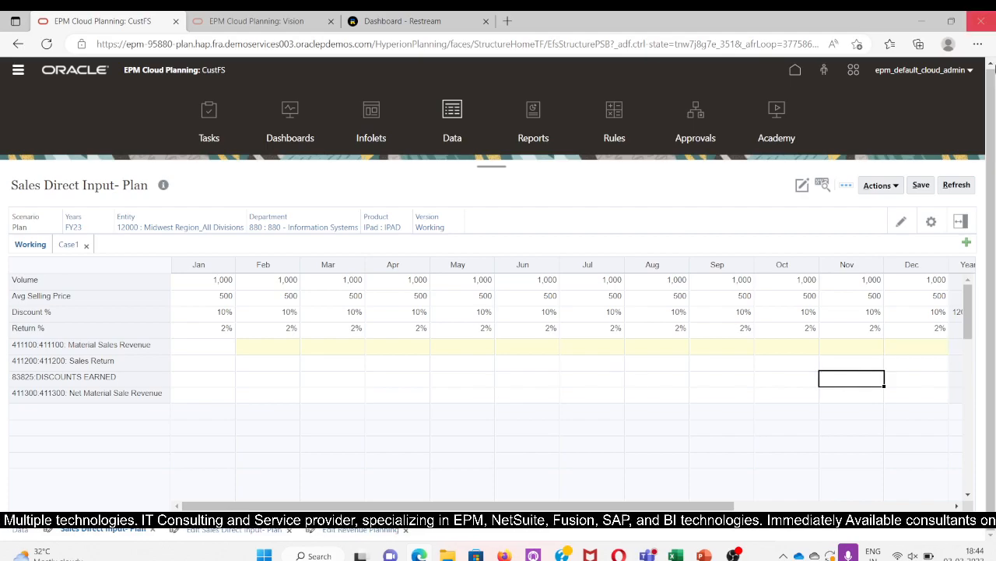
# - Save the form data with the 411100 Material Sales Revenue cells cleared
pyautogui.click(921, 185)
pyautogui.click(374, 347)
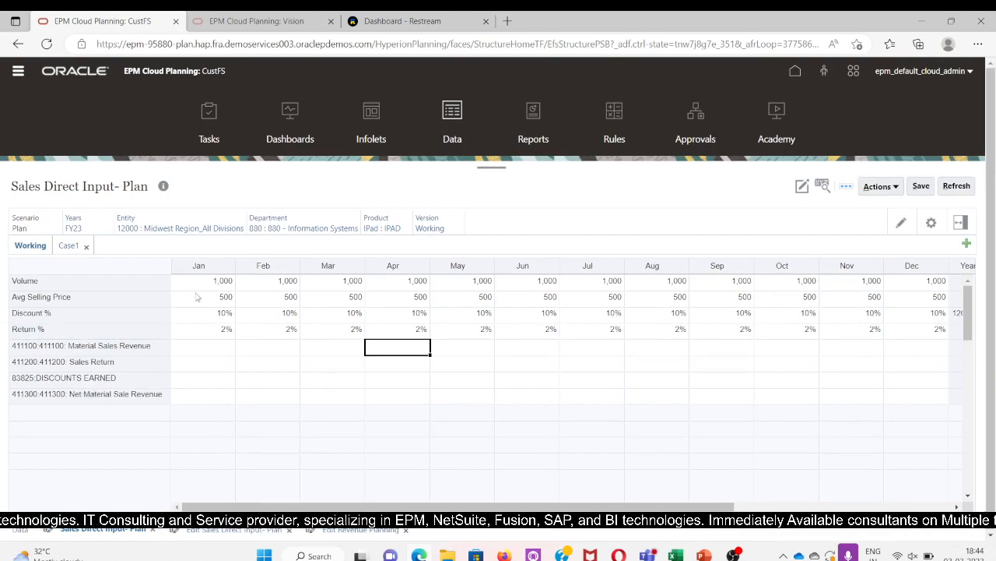
# - Assign the RevenuePlanning context menu to the Sales Direct Input- Plan form and save the form definition
pyautogui.click(219, 531)
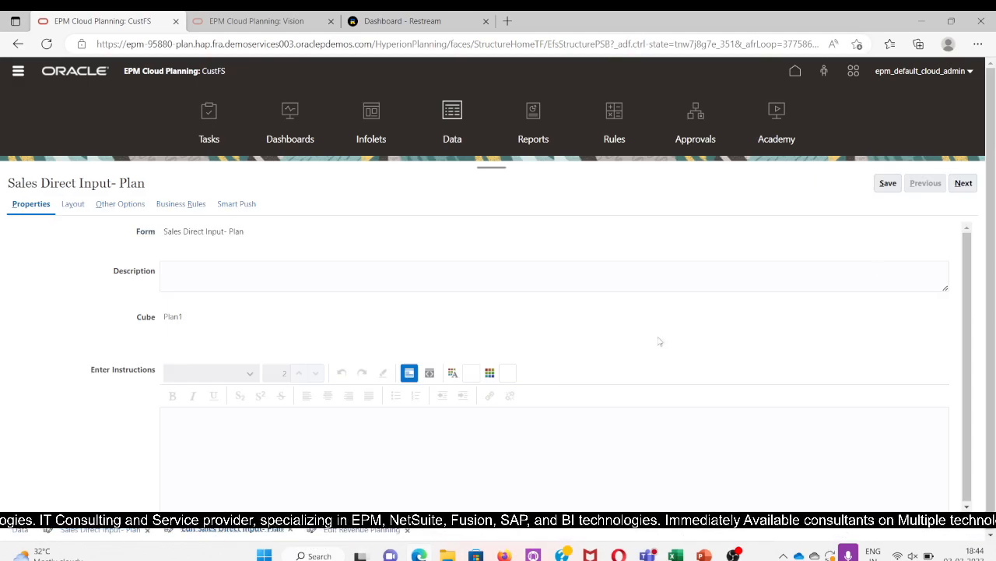
pyautogui.click(113, 208)
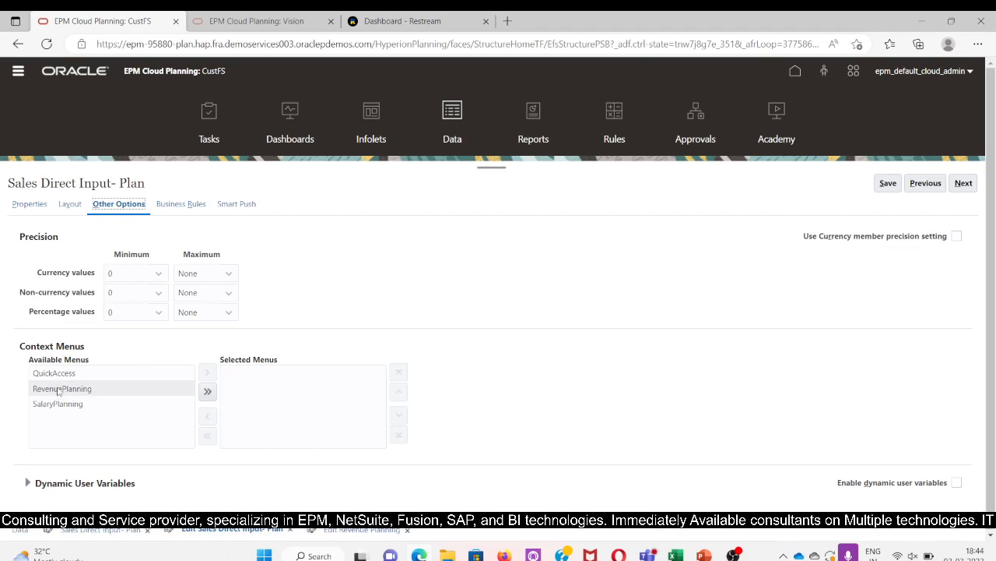
pyautogui.click(58, 391)
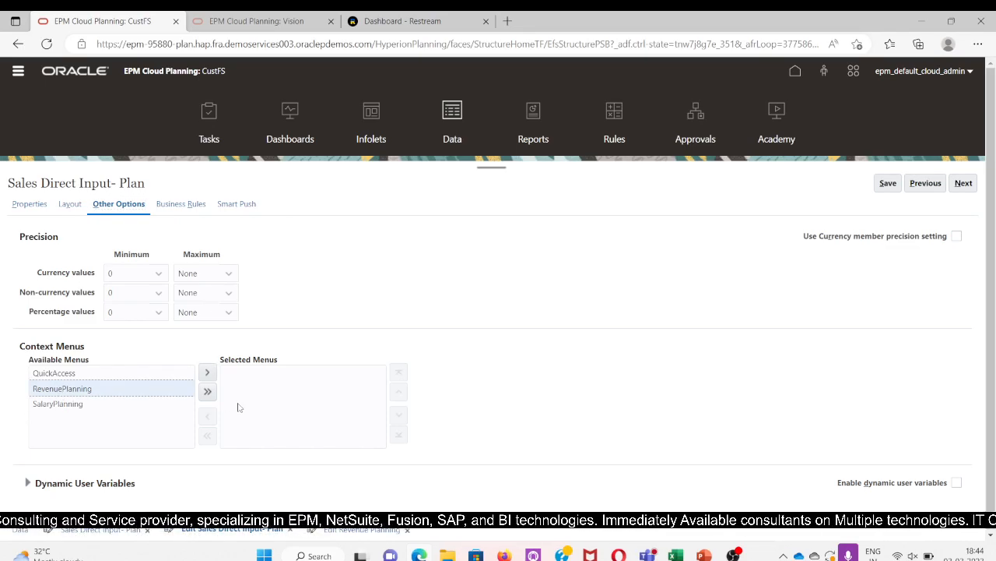
pyautogui.click(207, 373)
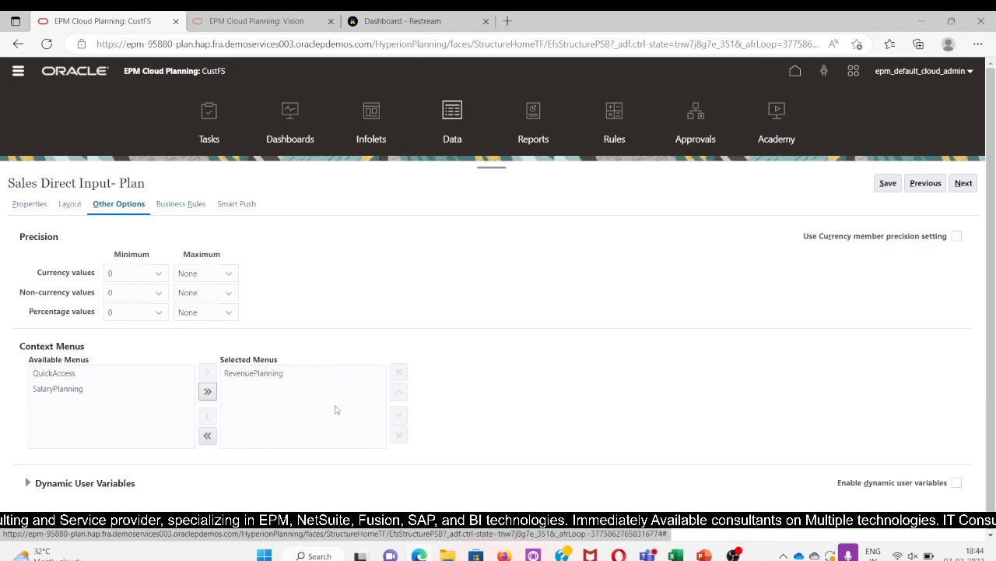
pyautogui.click(890, 183)
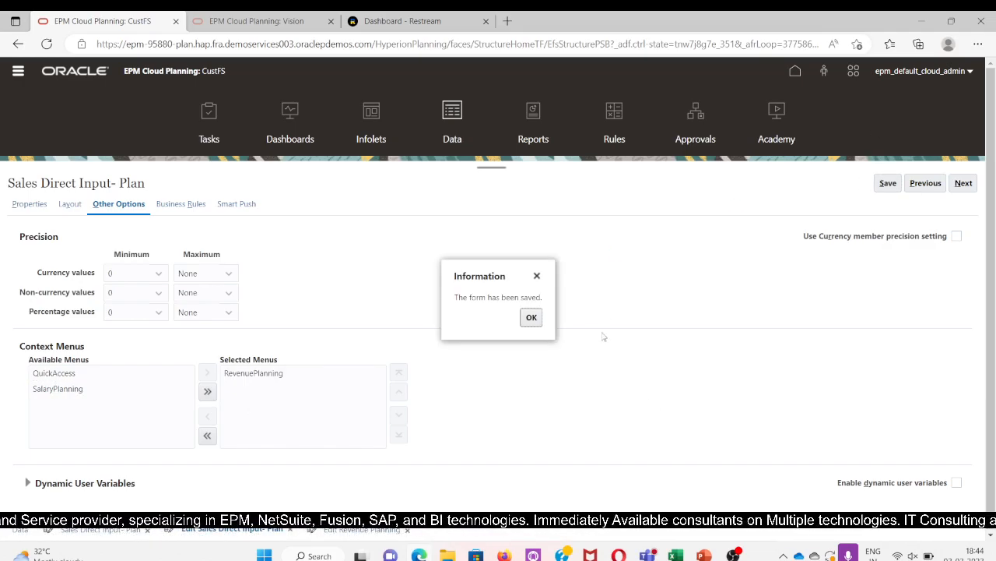
pyautogui.click(532, 317)
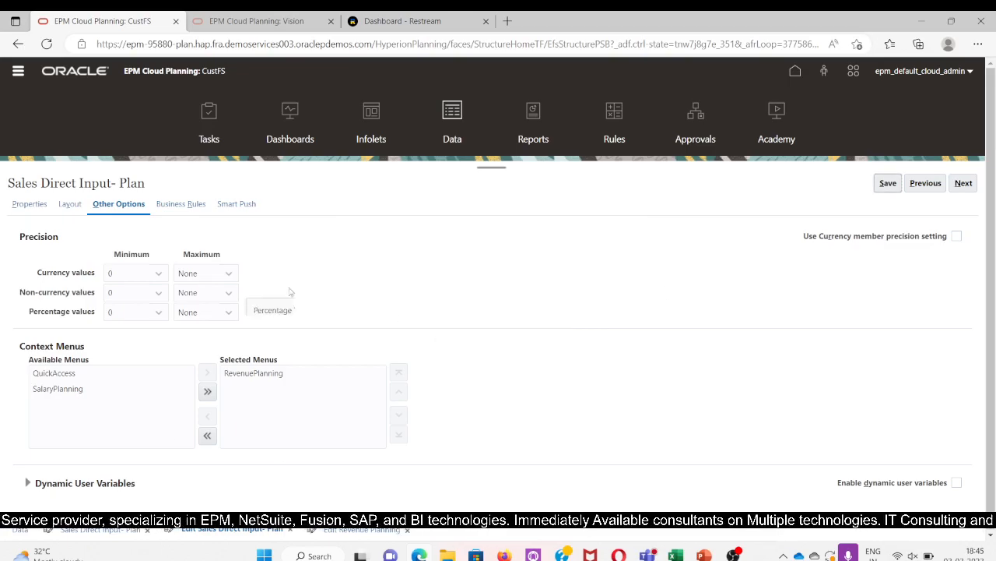
# - Run the Revenue Calculation Rule on the Sales Direct Input- Plan form through its Revenue Planning Access menu
pyautogui.click(78, 531)
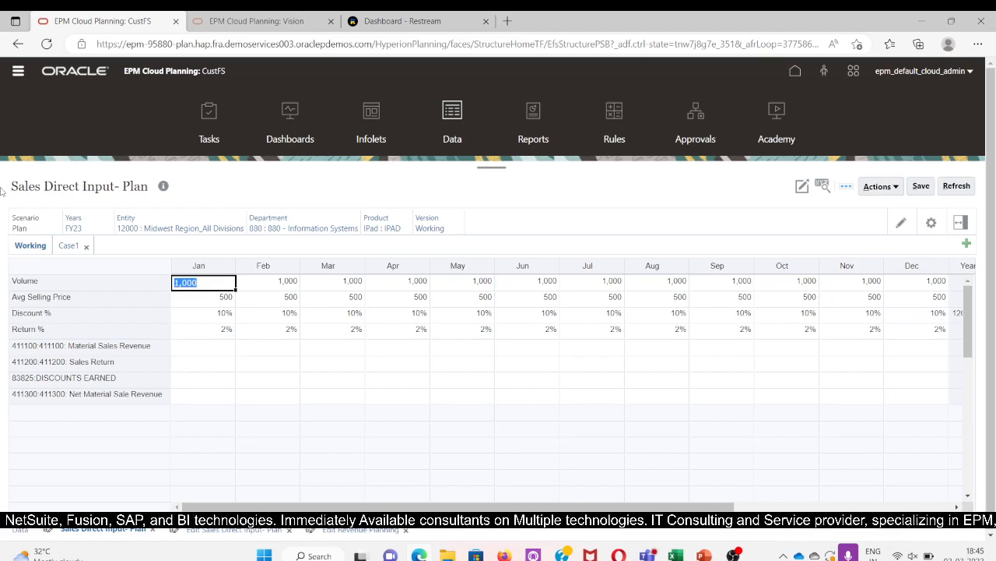
pyautogui.click(335, 380)
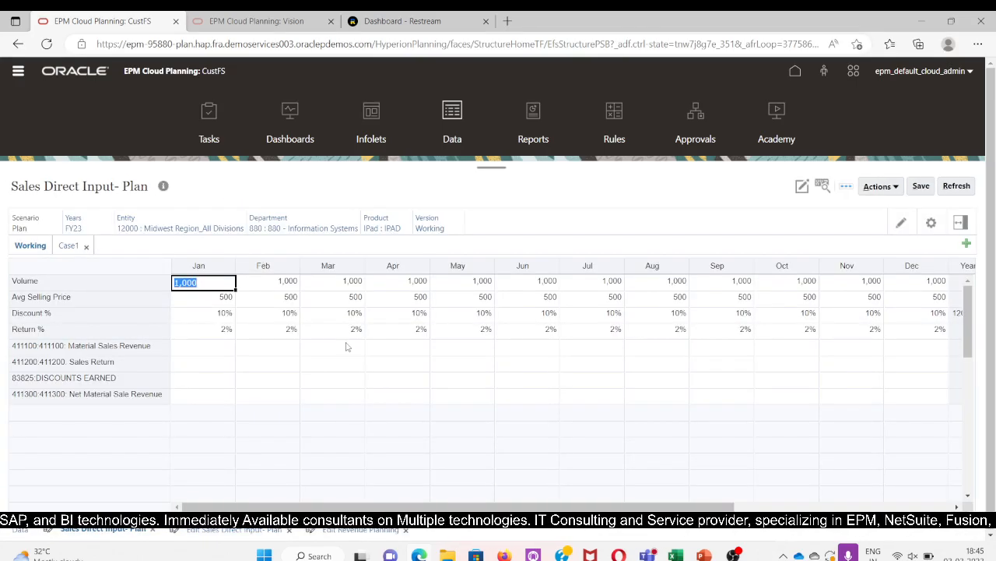
pyautogui.rightClick(425, 346)
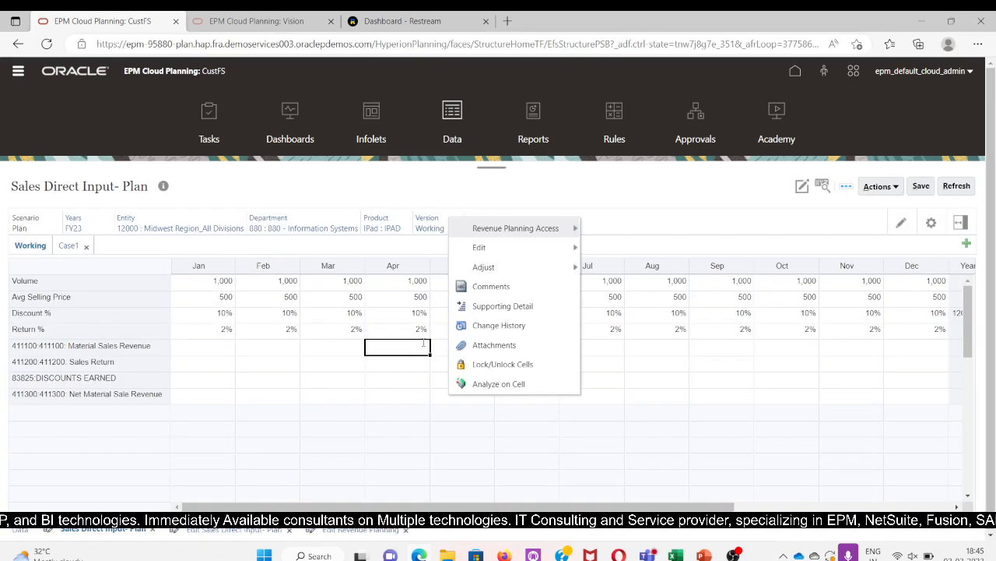
pyautogui.moveTo(498, 228)
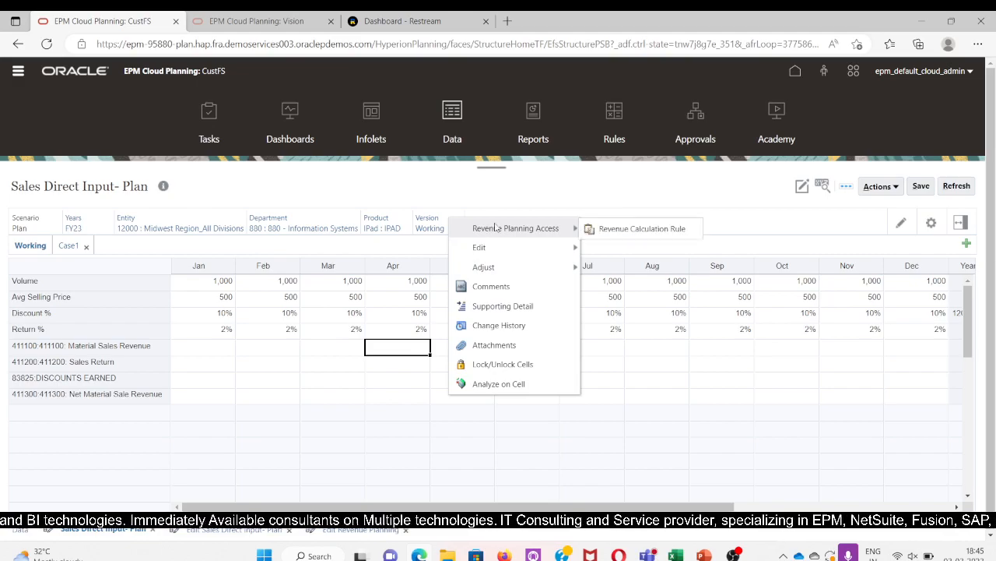
pyautogui.click(631, 229)
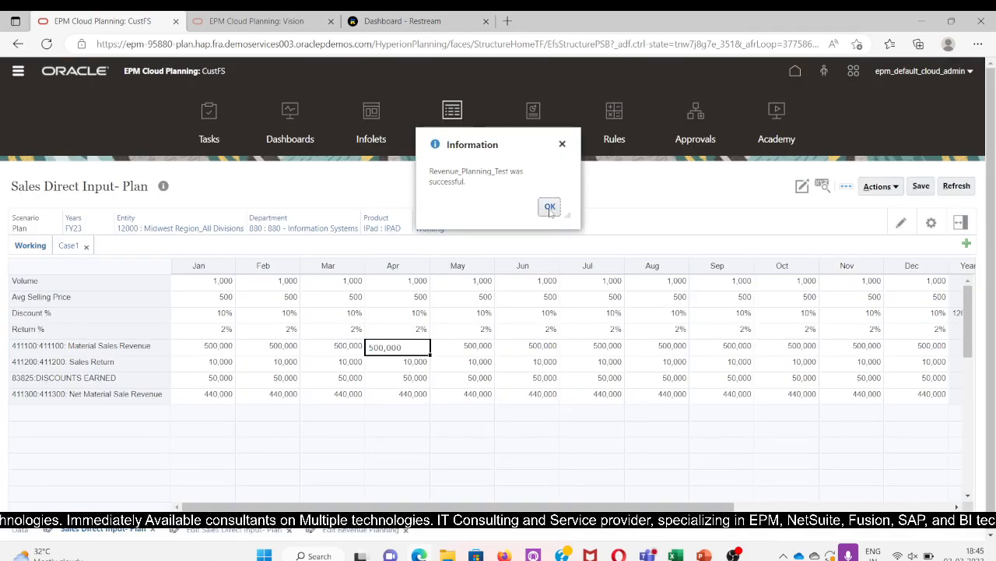
pyautogui.click(548, 207)
pyautogui.click(223, 443)
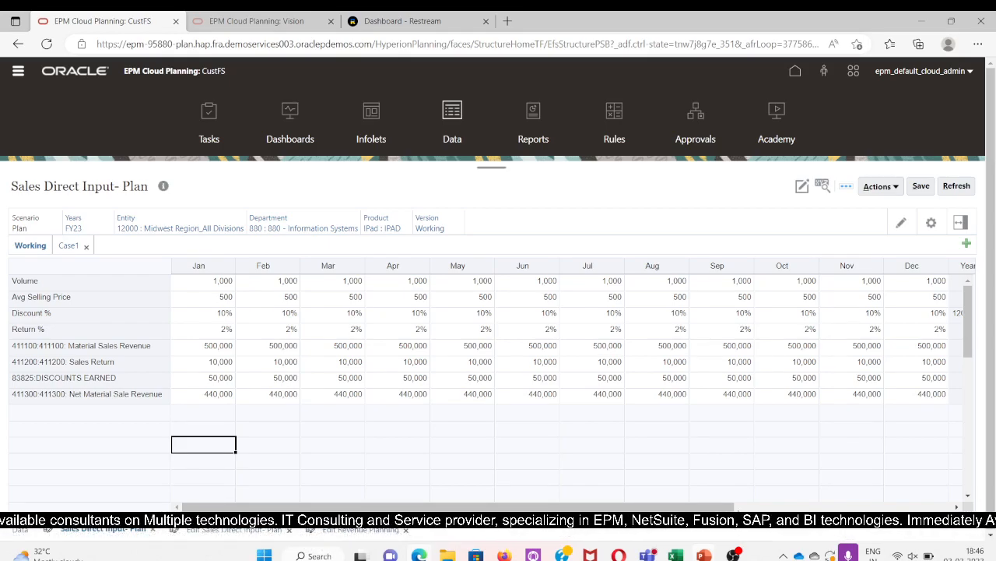
pyautogui.moveTo(629, 508)
pyautogui.mouseDown()
pyautogui.moveTo(837, 508)
pyautogui.moveTo(619, 508)
pyautogui.mouseUp()
pyautogui.click(414, 443)
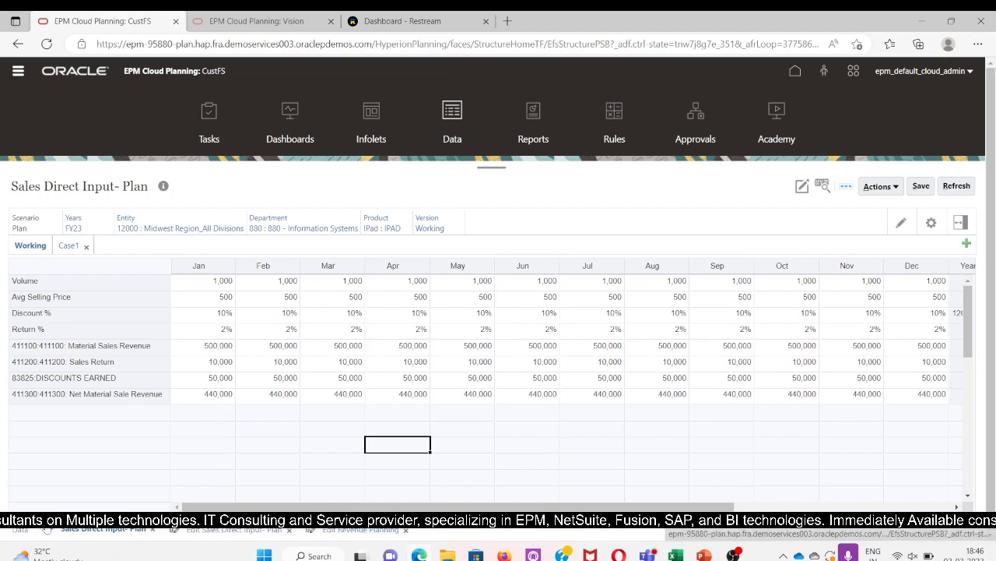
# - Open the Revenue_Planning_Test rule script from the Plan1 rules of CustFS in Calculation Manager
pyautogui.click(20, 531)
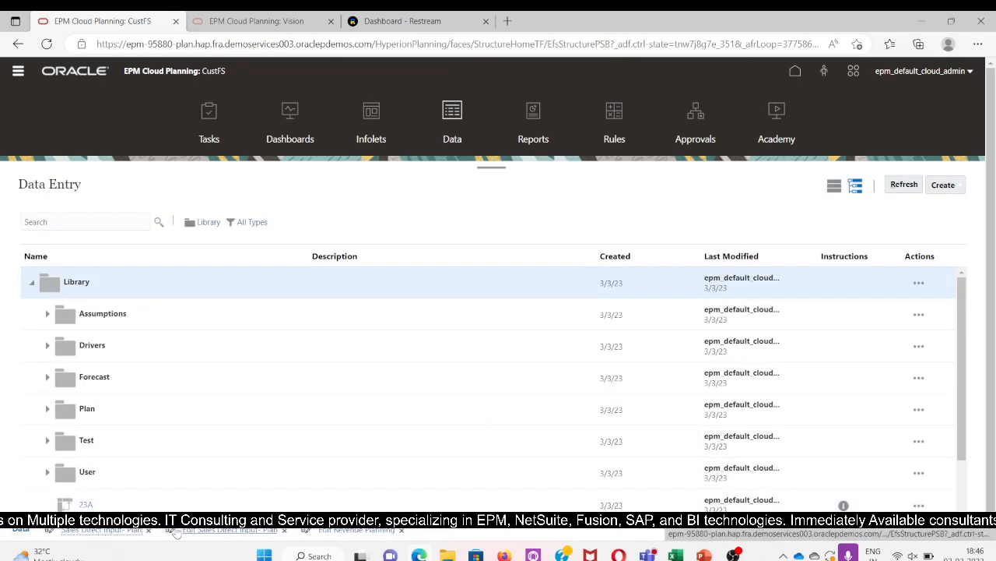
pyautogui.click(18, 70)
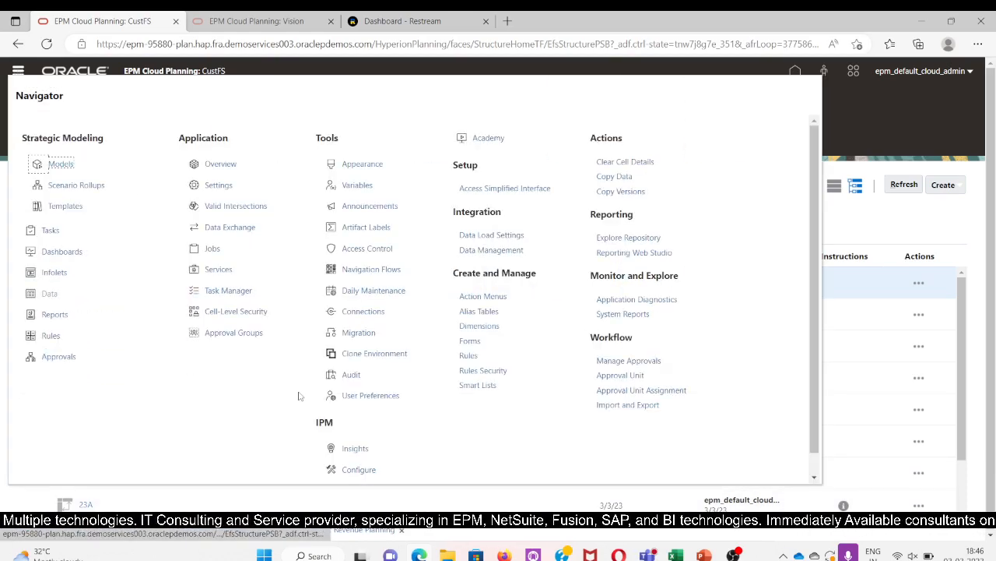
pyautogui.click(468, 355)
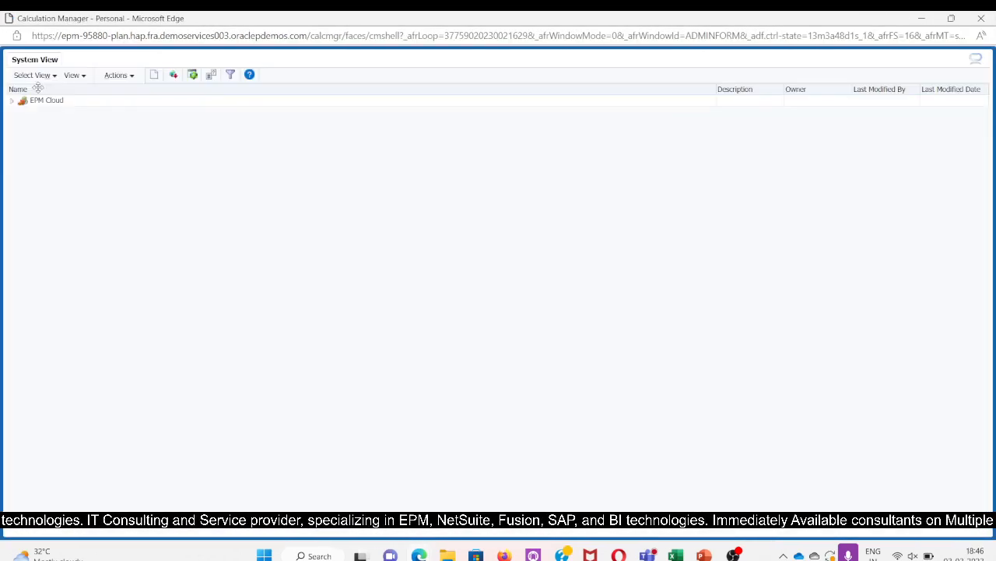
pyautogui.click(12, 101)
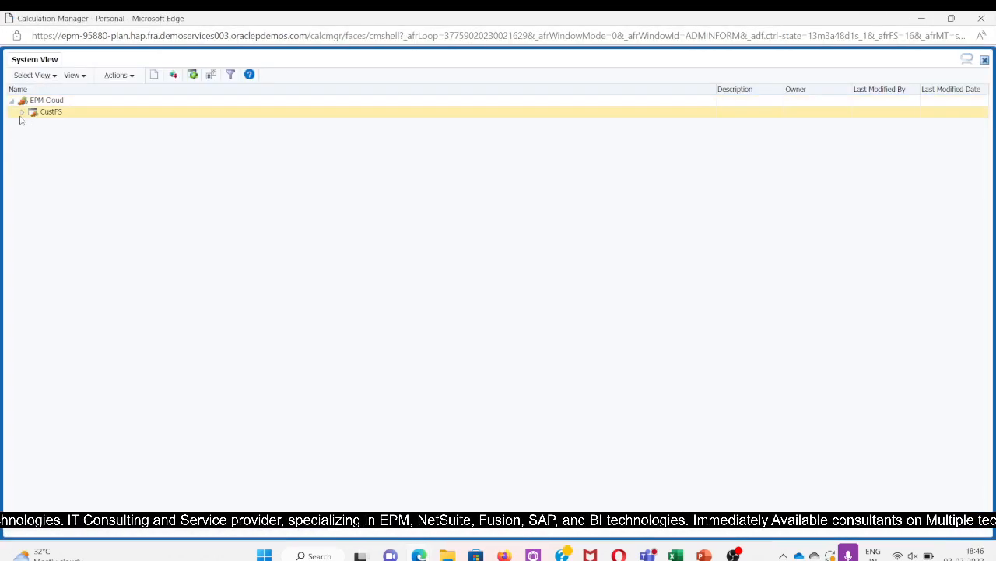
pyautogui.click(23, 112)
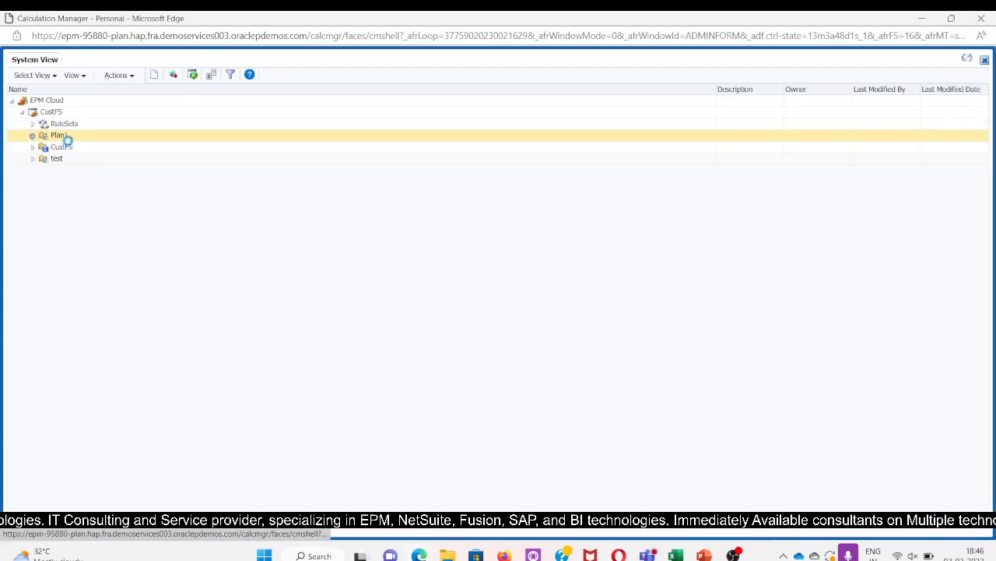
pyautogui.click(32, 136)
pyautogui.click(69, 148)
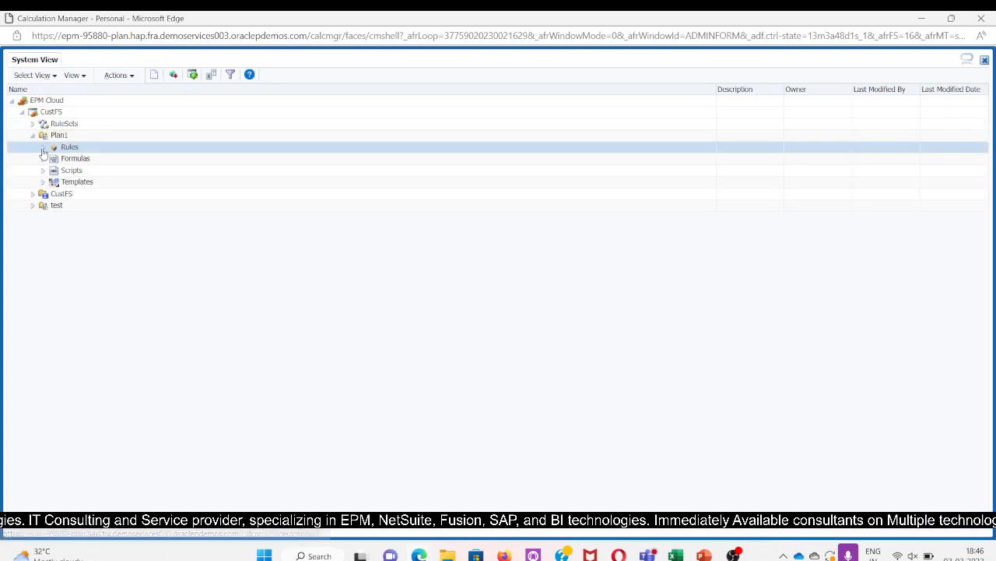
pyautogui.click(42, 148)
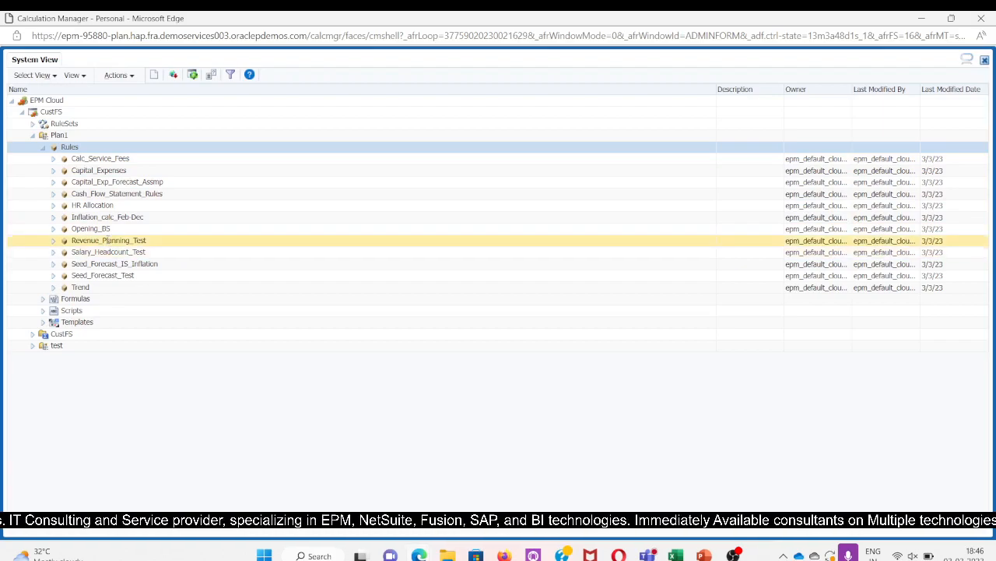
pyautogui.doubleClick(109, 241)
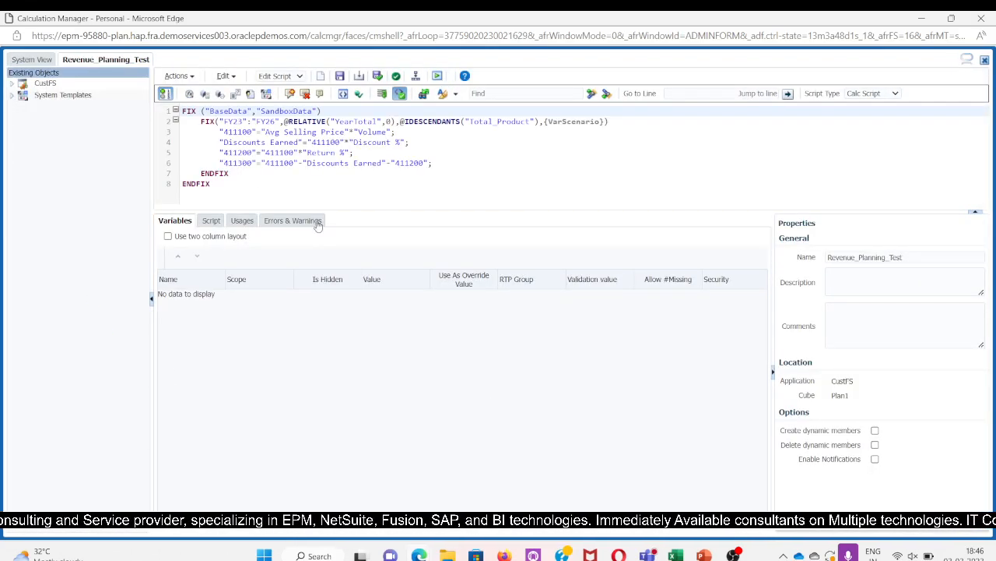
pyautogui.moveTo(391, 210); pyautogui.dragTo(391, 228)
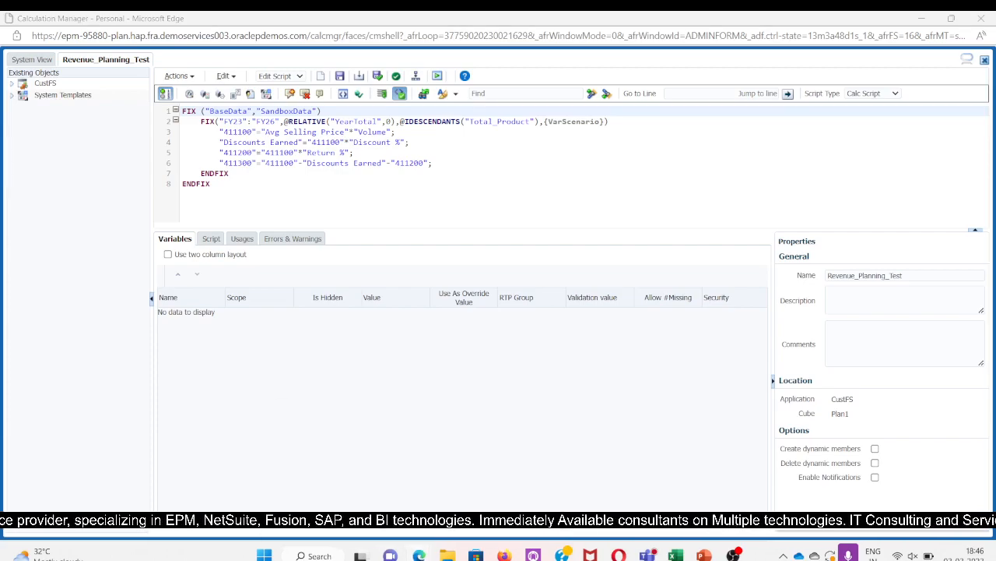
# - Compare the Revenue_Planning_Test formulas for 411100, Discounts Earned, 411200 and 411300 with the calculated rows on the Sales Direct Input- Plan form
pyautogui.moveTo(419, 555)
pyautogui.click(327, 467)
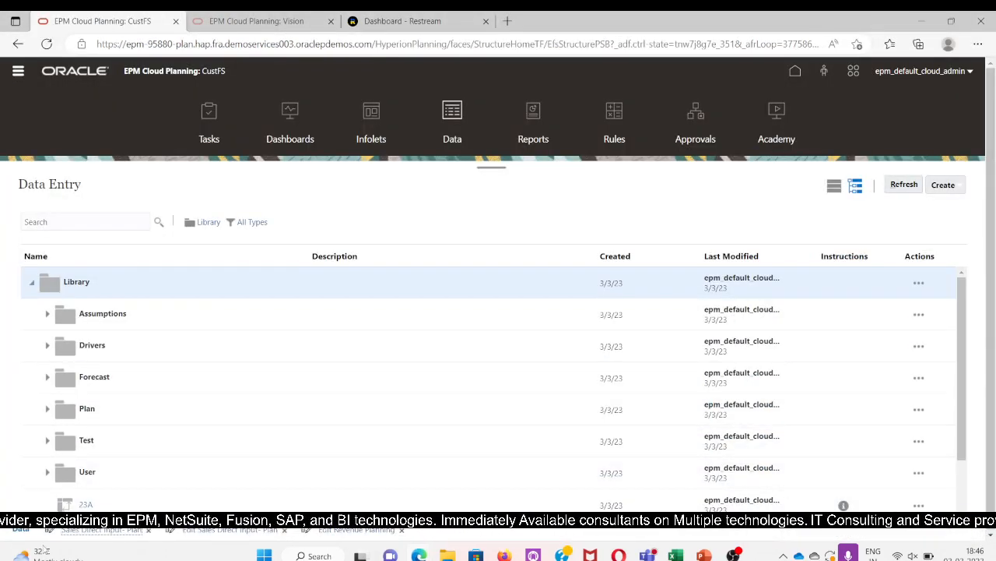
pyautogui.click(97, 530)
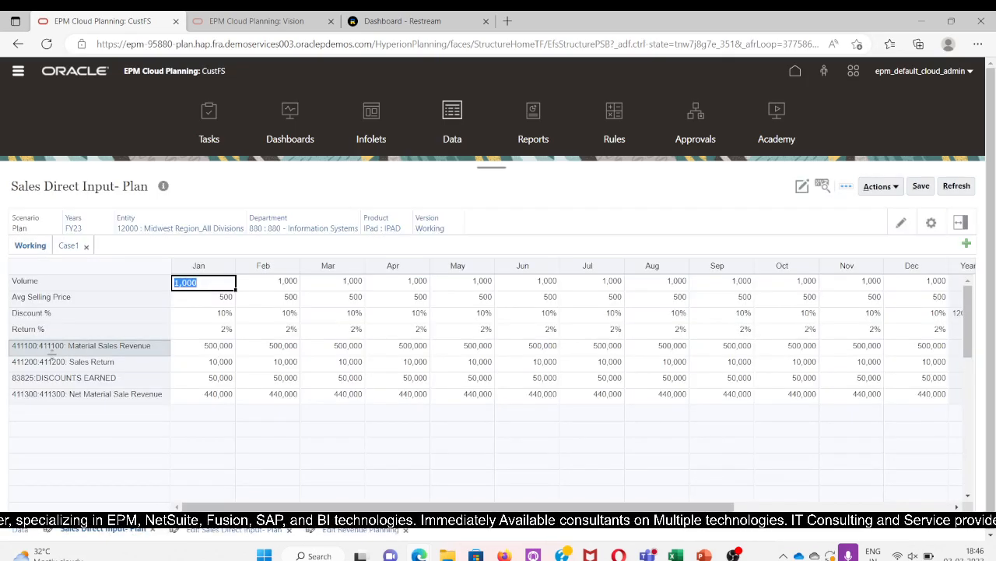
pyautogui.hotkey('alt', 'Tab')
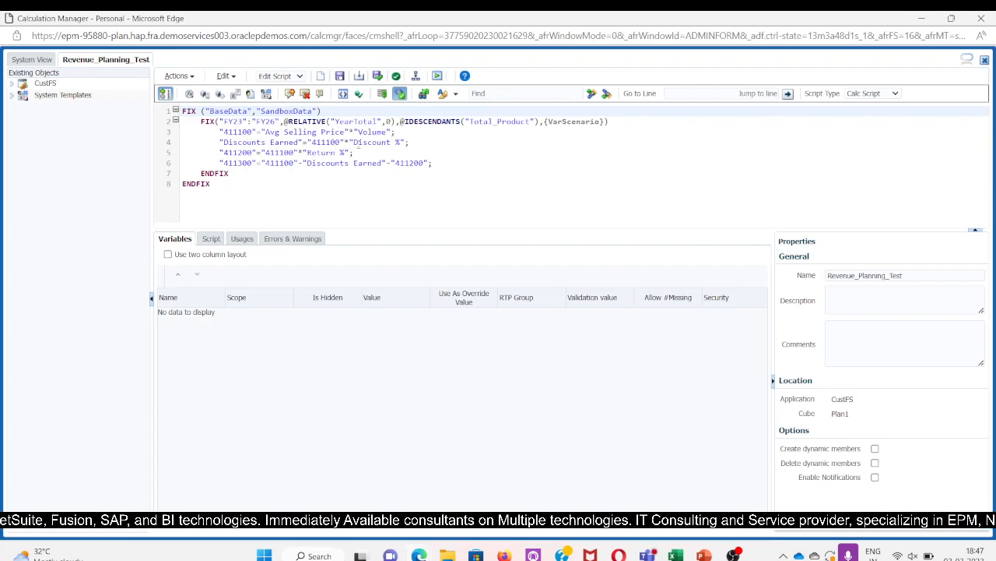
pyautogui.hotkey('alt', 'Tab')
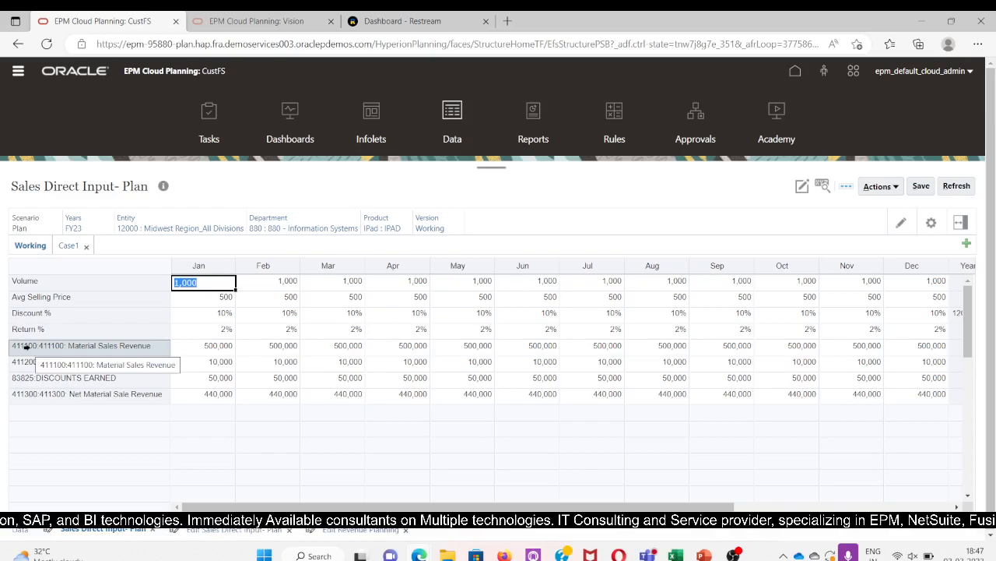
pyautogui.hotkey('alt', 'Tab')
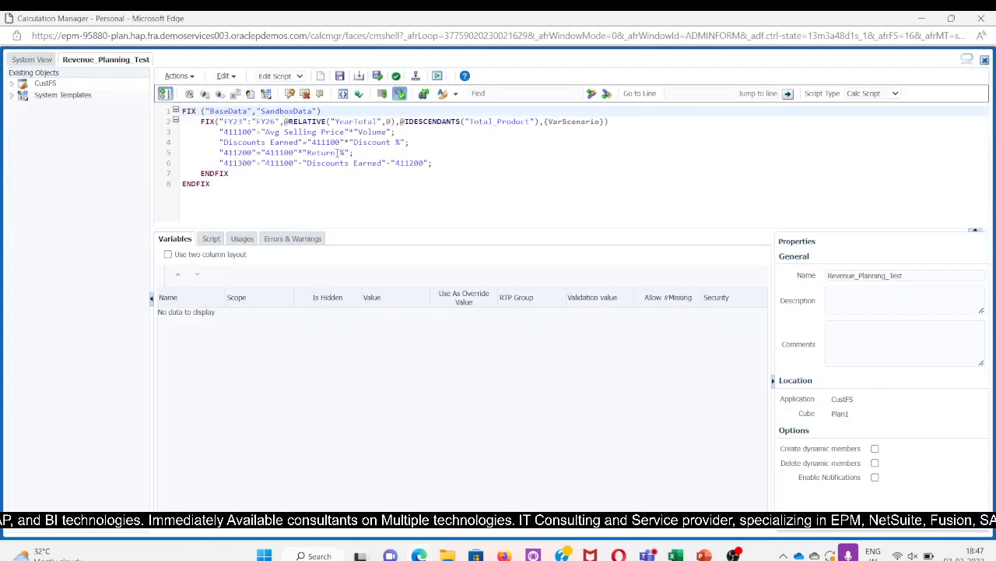
pyautogui.hotkey('alt', 'Tab')
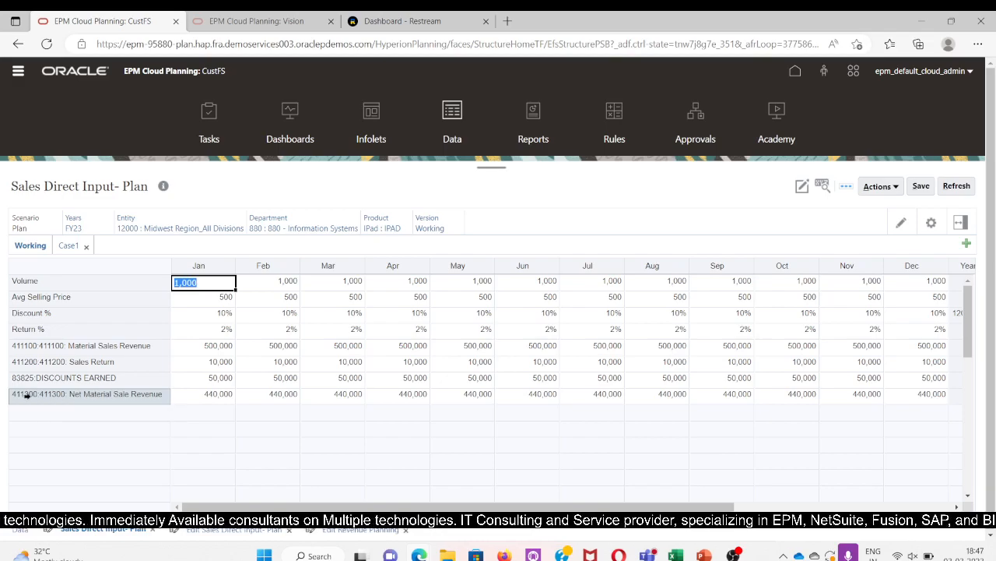
pyautogui.hotkey('alt', 'Tab')
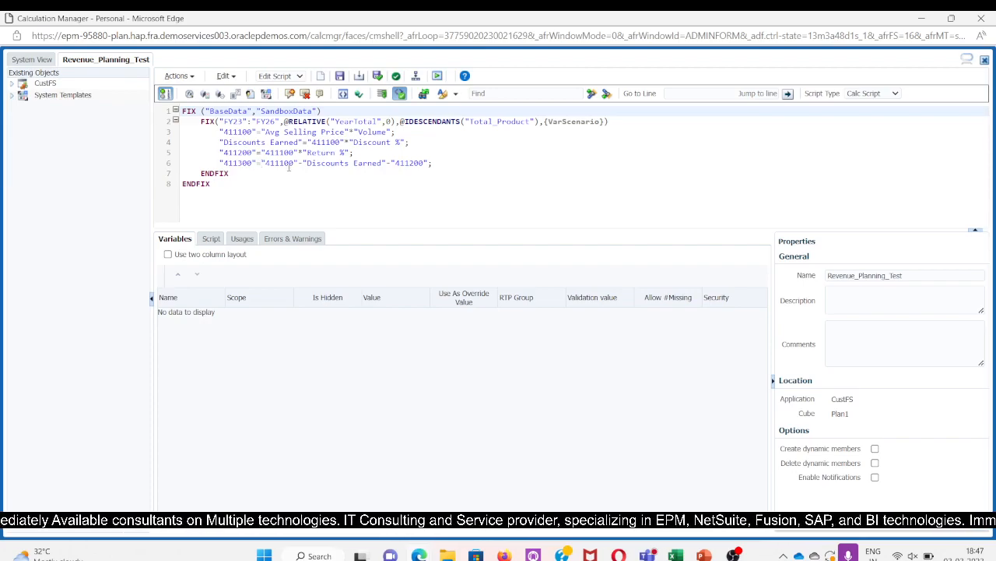
pyautogui.hotkey('alt', 'Tab')
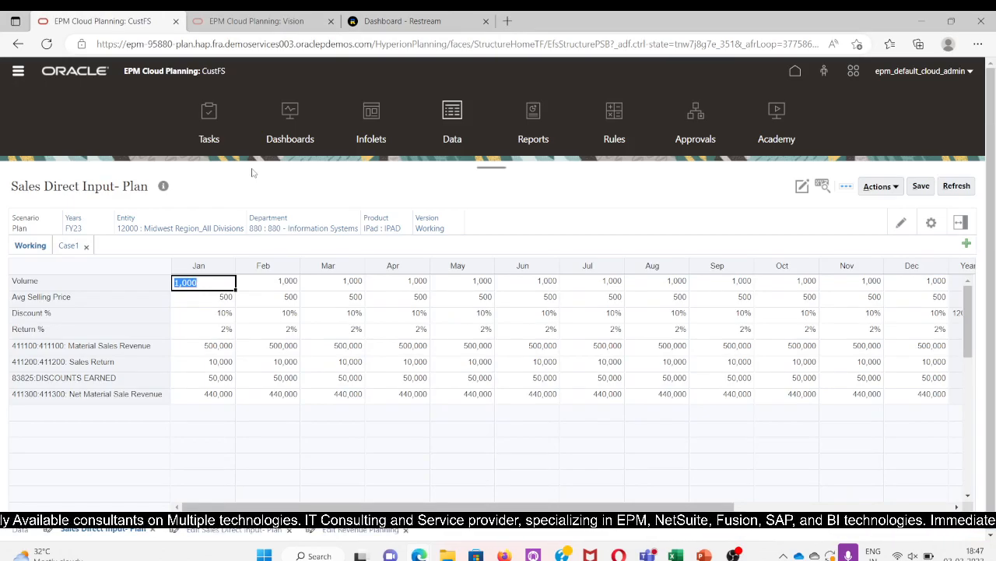
pyautogui.hotkey('alt', 'Tab')
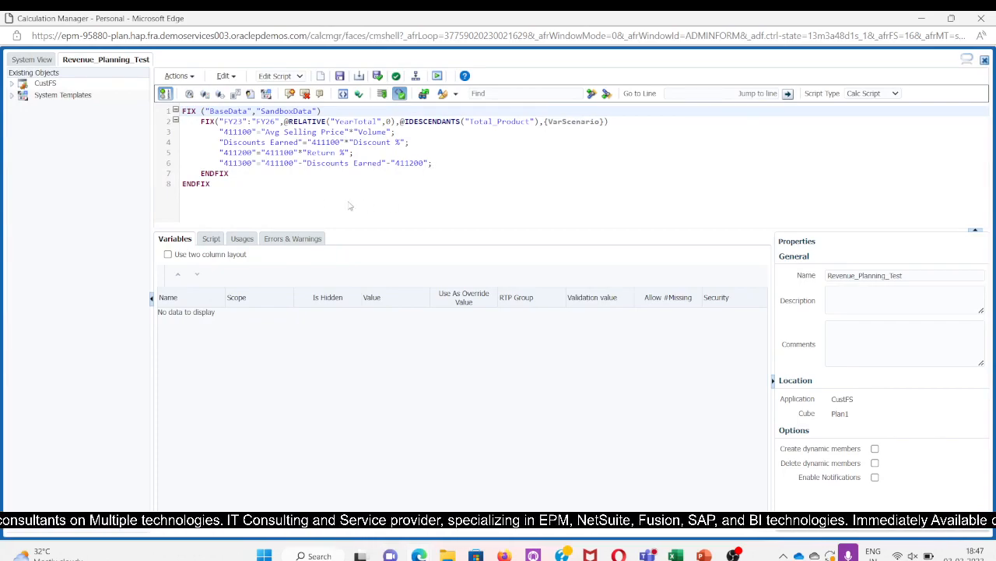
pyautogui.hotkey('alt', 'Tab')
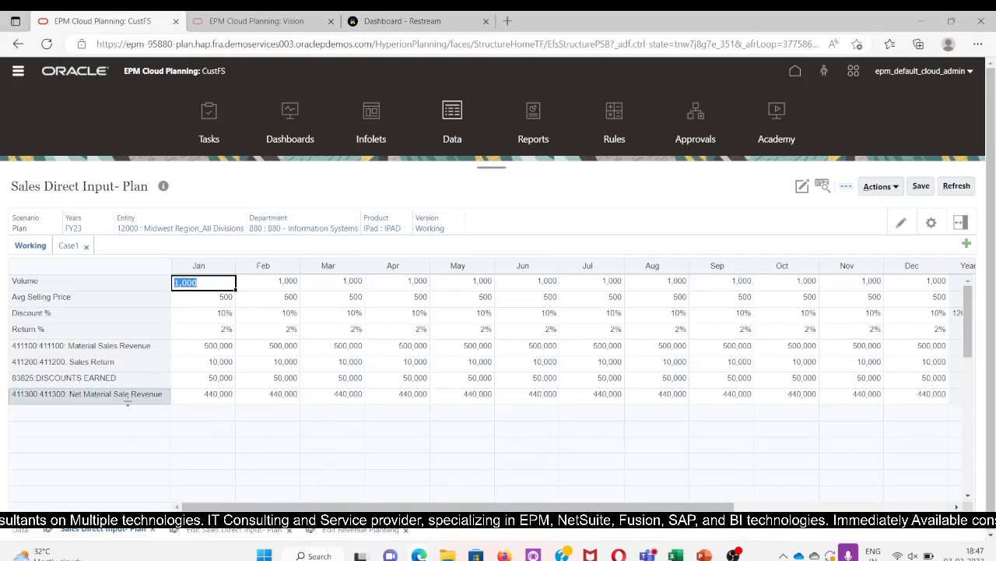
pyautogui.click(215, 398)
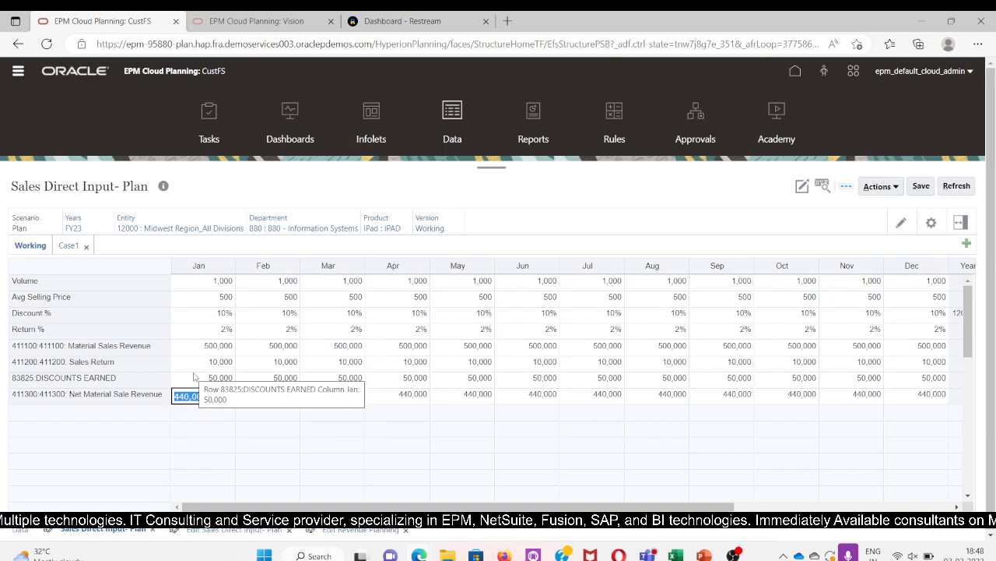
pyautogui.click(224, 448)
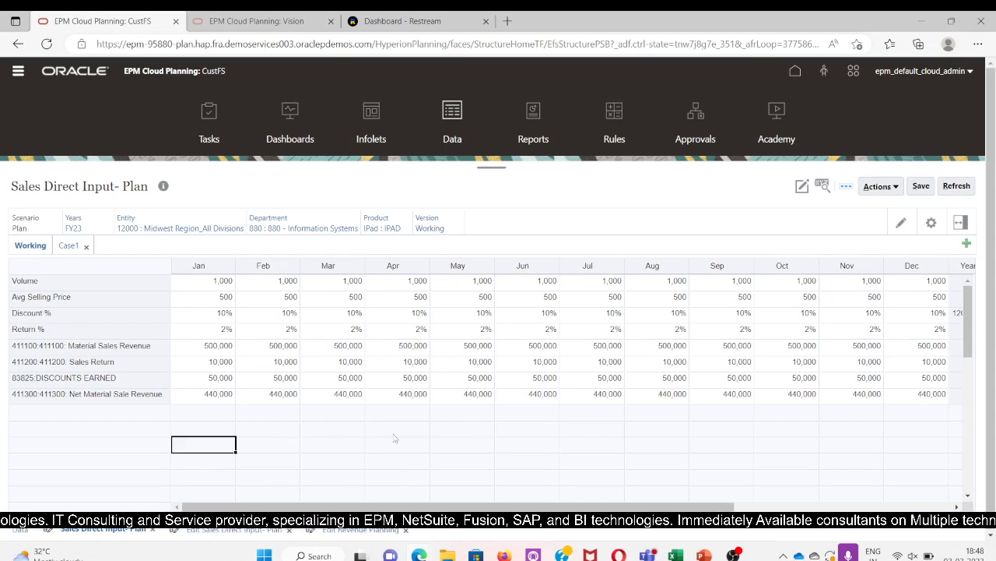
# - Start creating a new simple form in the Plan folder of the form library
pyautogui.moveTo(704, 556)
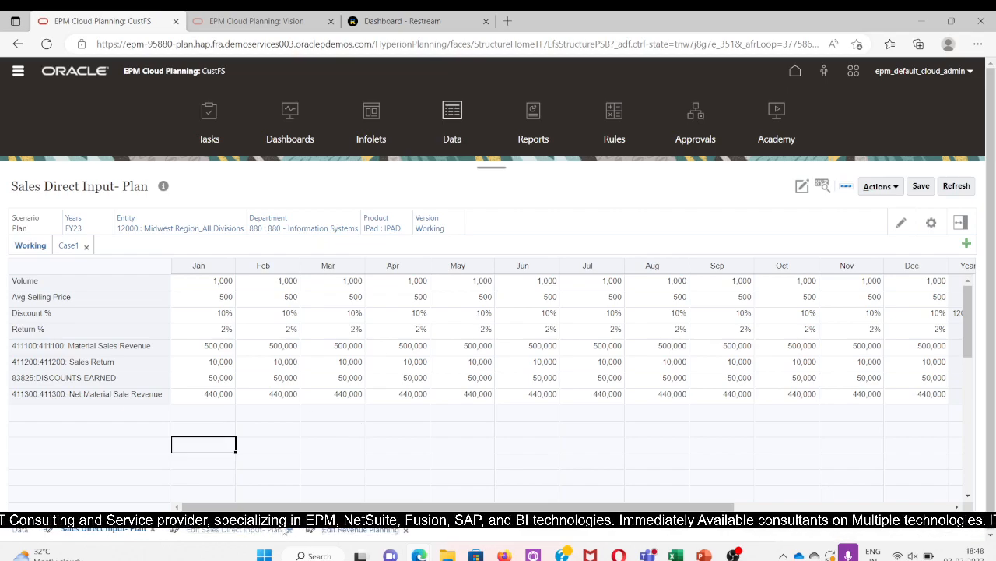
pyautogui.click(18, 70)
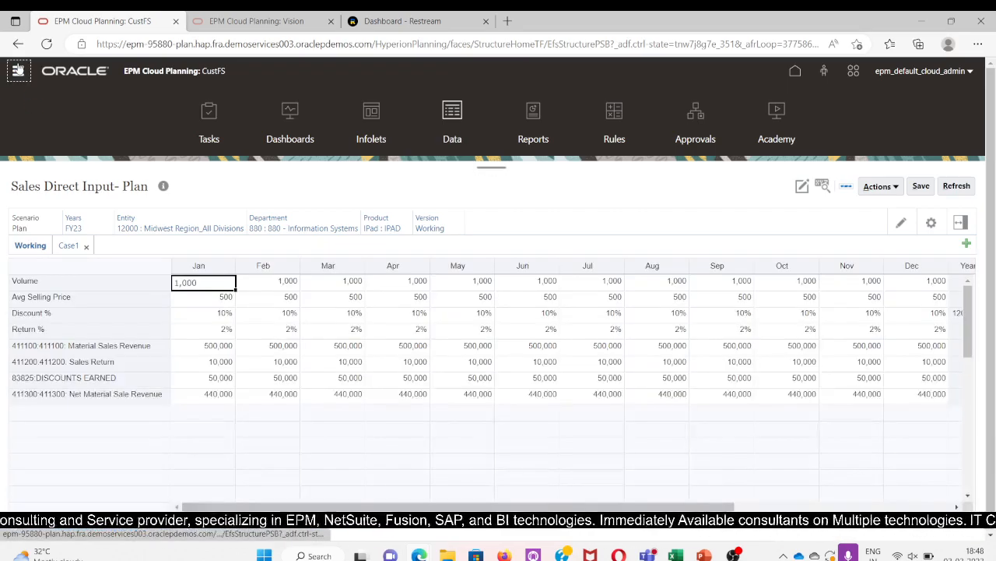
pyautogui.click(18, 70)
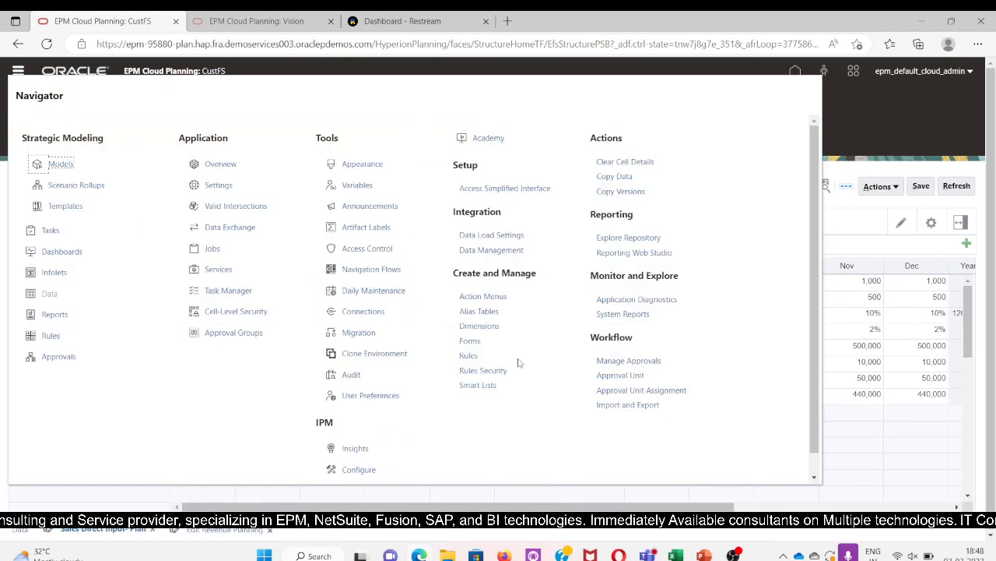
pyautogui.click(471, 343)
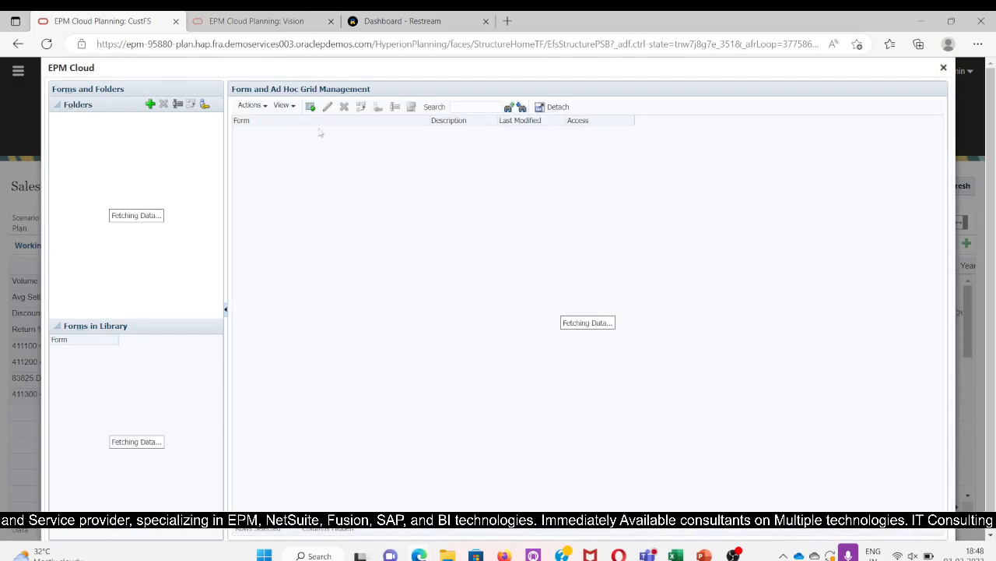
pyautogui.click(53, 118)
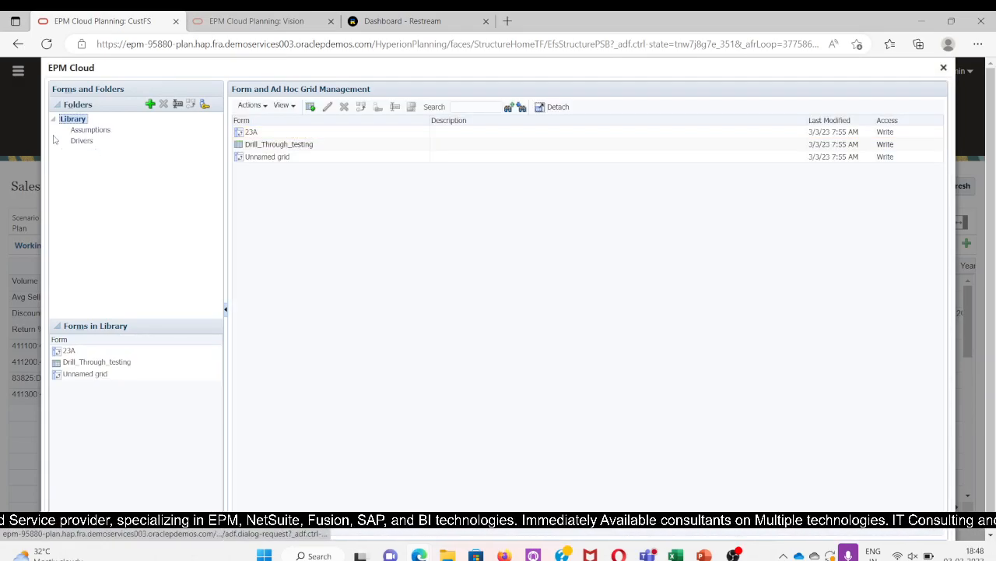
pyautogui.click(78, 162)
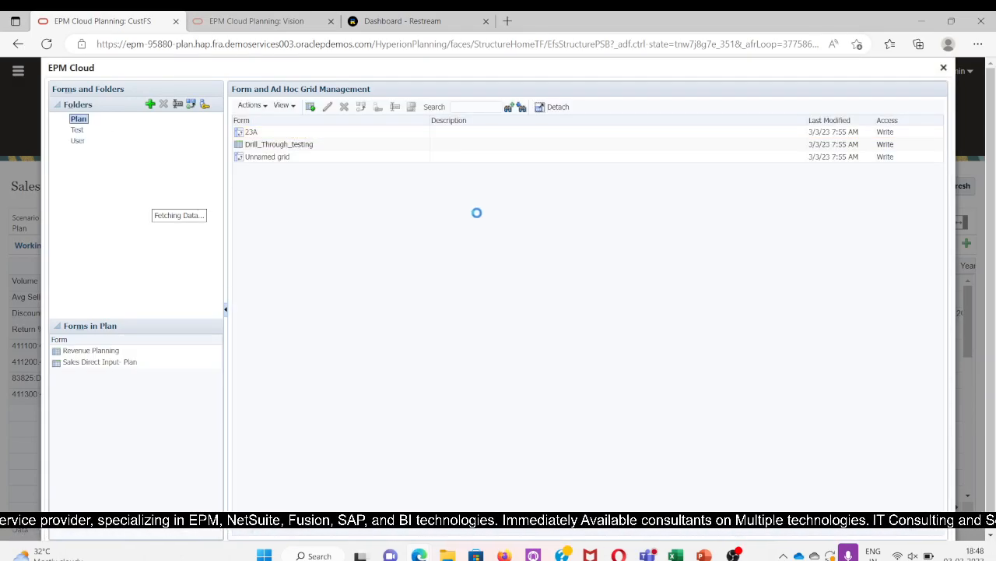
pyautogui.click(310, 106)
# - Name the new form "Sale Direct Input Form - Plan", keep Plan1 as its cube, and continue to its layout definition
pyautogui.click(359, 147)
pyautogui.write('Sale')
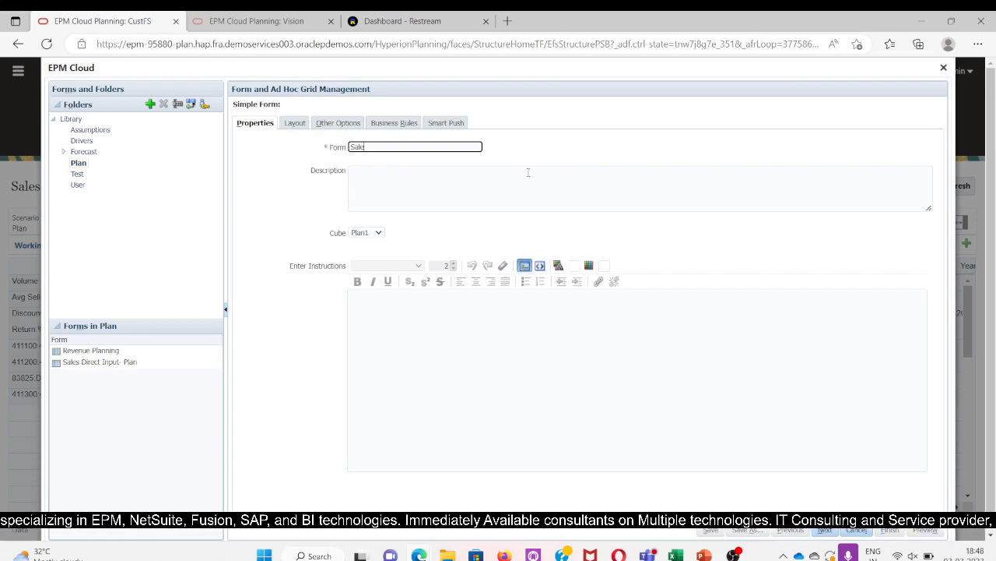
pyautogui.write('Dir')
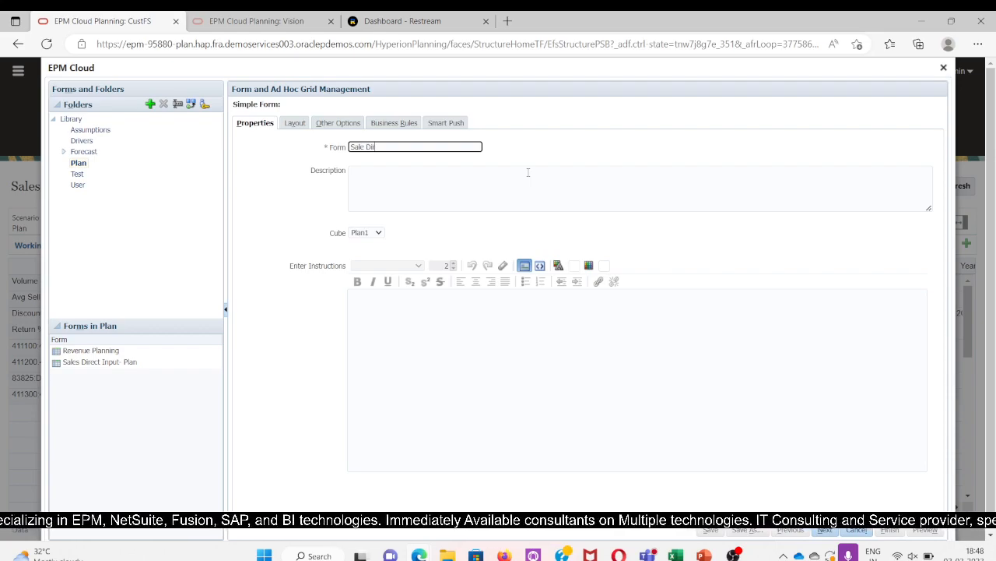
pyautogui.write('ect Input Form')
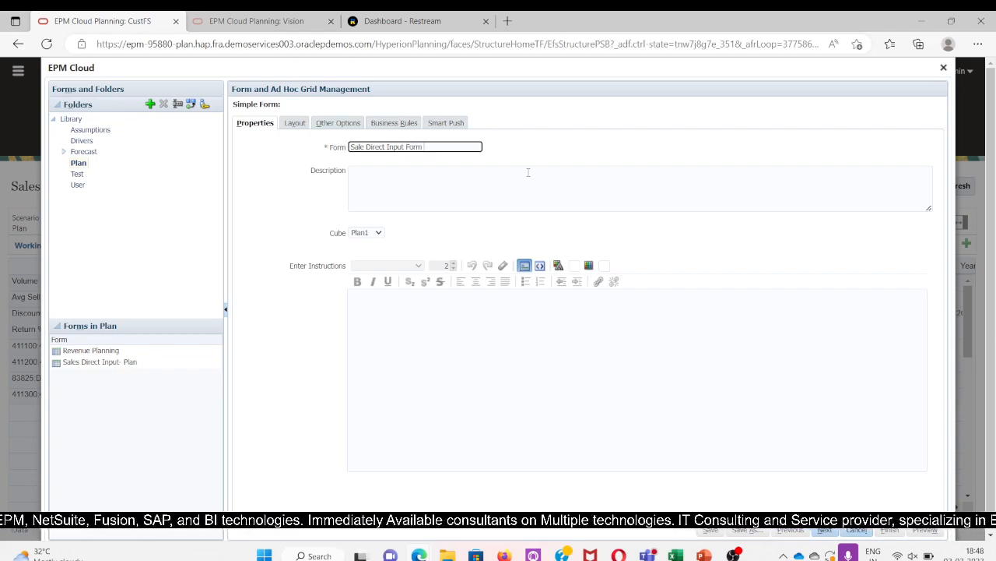
pyautogui.write(' - PLan')
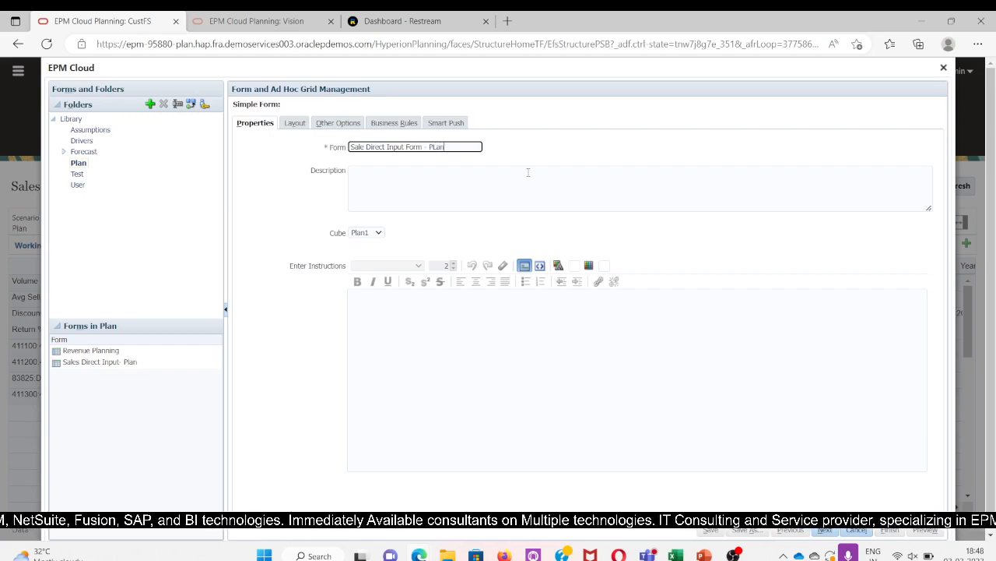
pyautogui.press('BackSpace')
pyautogui.press('BackSpace')
pyautogui.write('la')
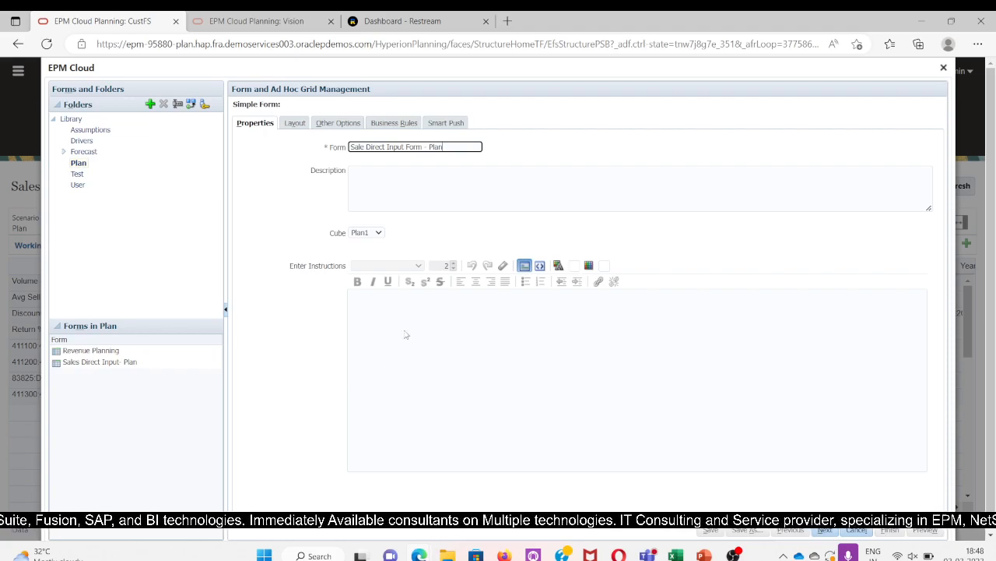
pyautogui.click(302, 342)
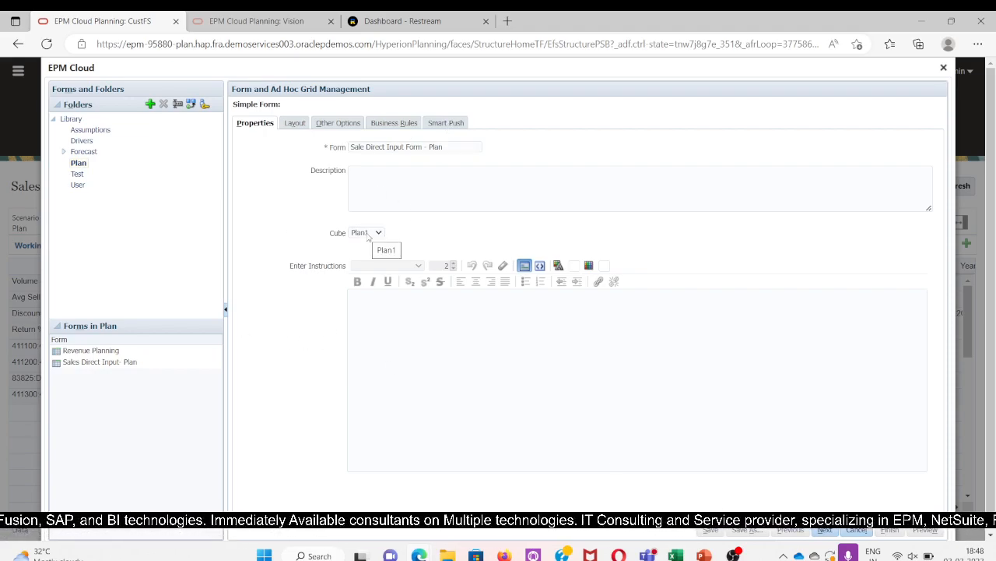
pyautogui.click(368, 235)
pyautogui.click(371, 237)
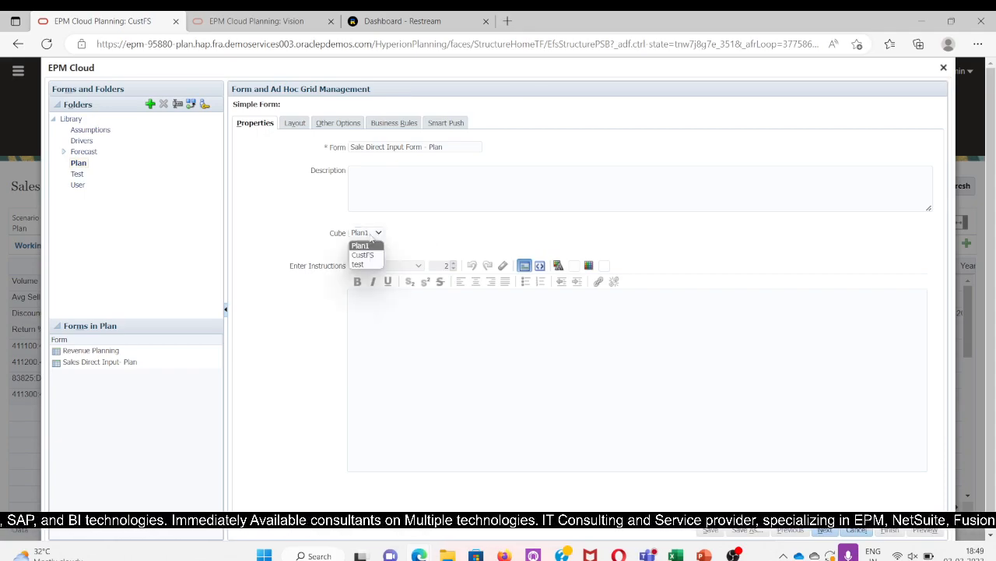
pyautogui.click(412, 241)
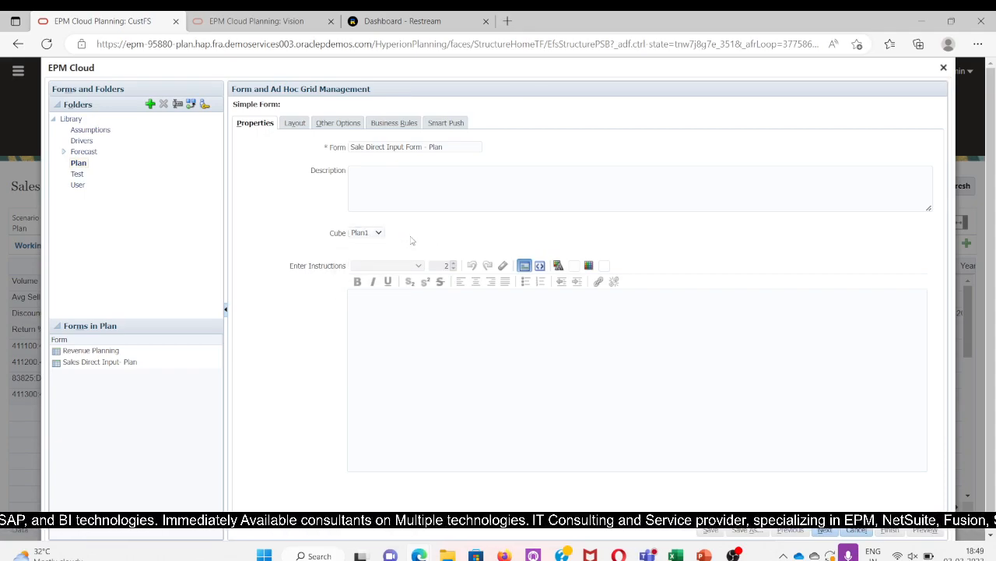
pyautogui.click(826, 530)
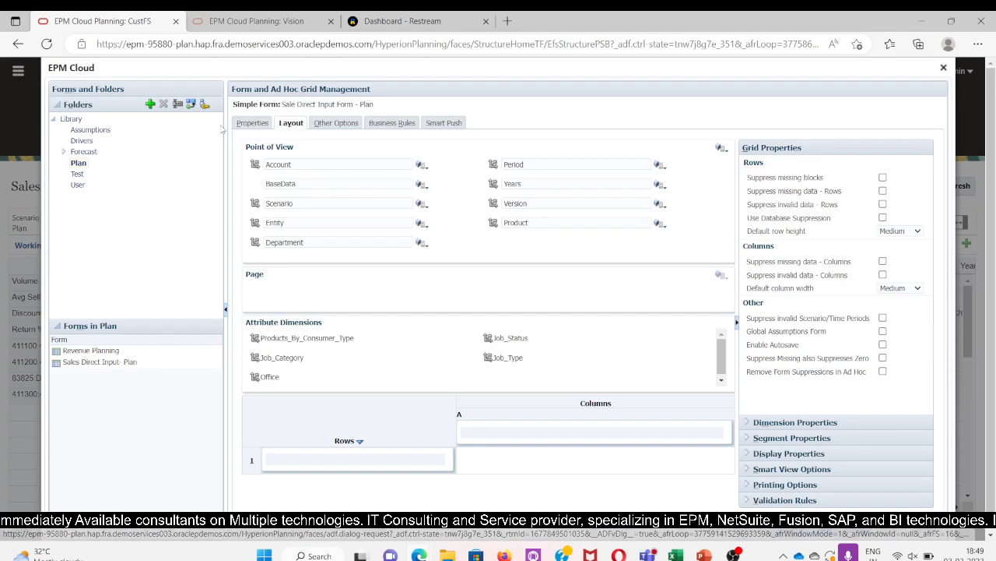
# - Place the Account dimension in the form's rows and Scenario, Years and Period in column A
pyautogui.moveTo(255, 168); pyautogui.dragTo(277, 455)
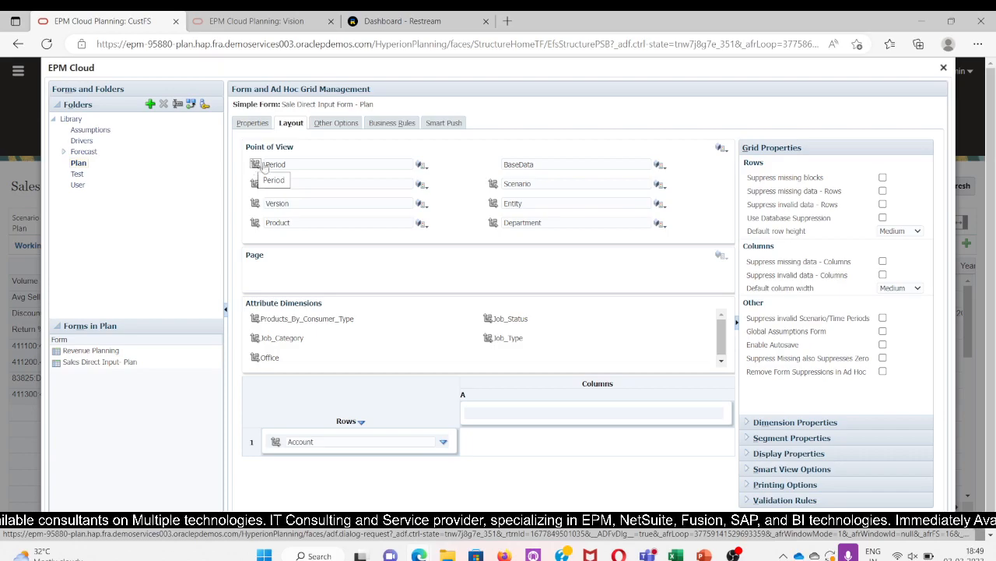
pyautogui.moveTo(494, 185); pyautogui.dragTo(472, 408)
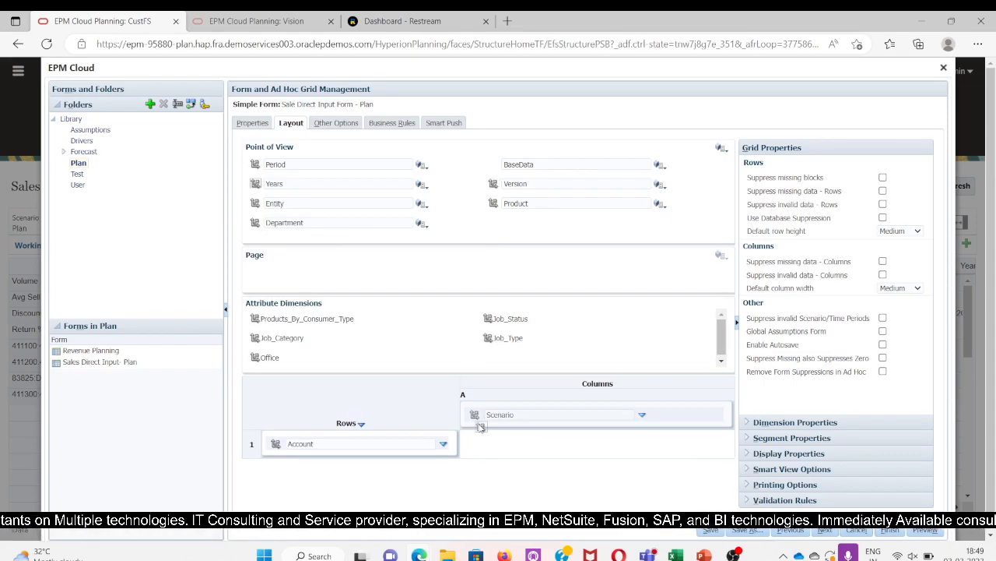
pyautogui.moveTo(473, 421); pyautogui.dragTo(473, 422)
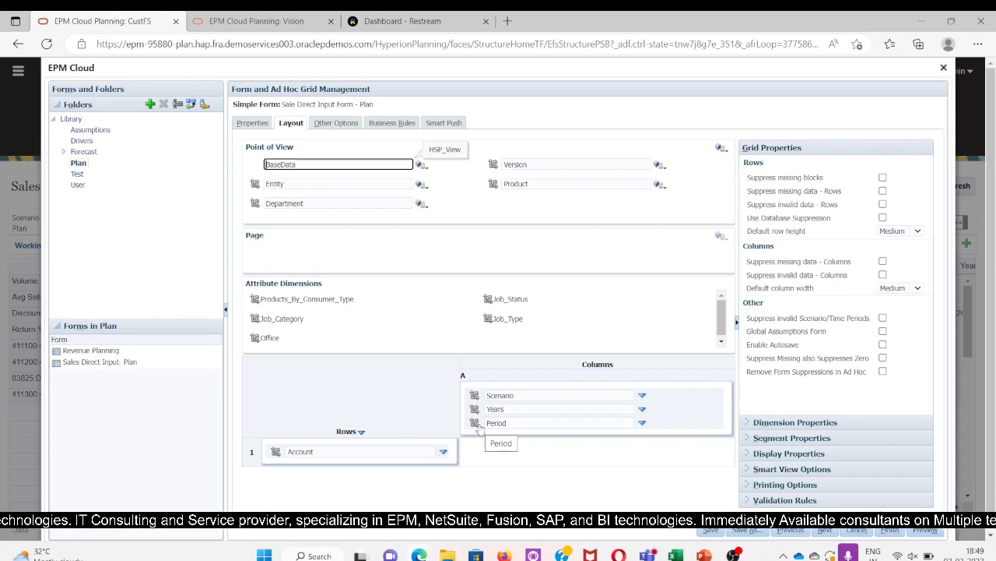
pyautogui.click(546, 456)
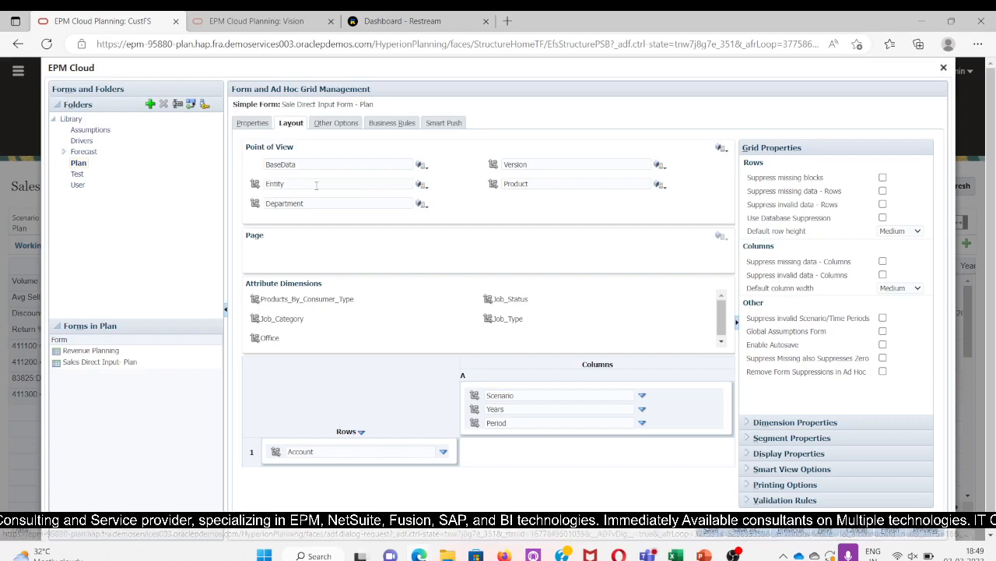
# - Move the Entity, Product and Department dimensions from the point of view to the page axis
pyautogui.moveTo(257, 184); pyautogui.dragTo(257, 243)
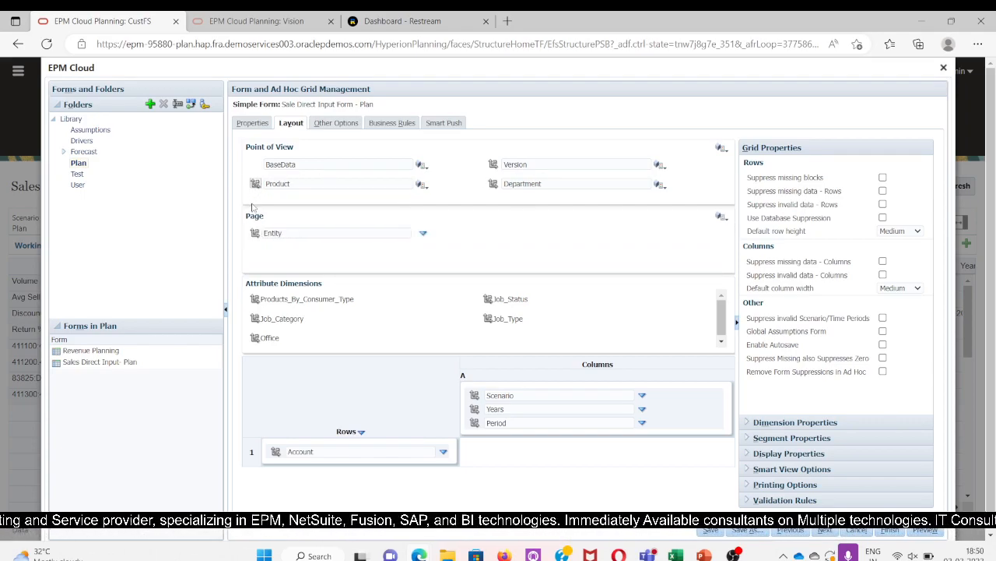
pyautogui.moveTo(255, 186); pyautogui.dragTo(496, 194)
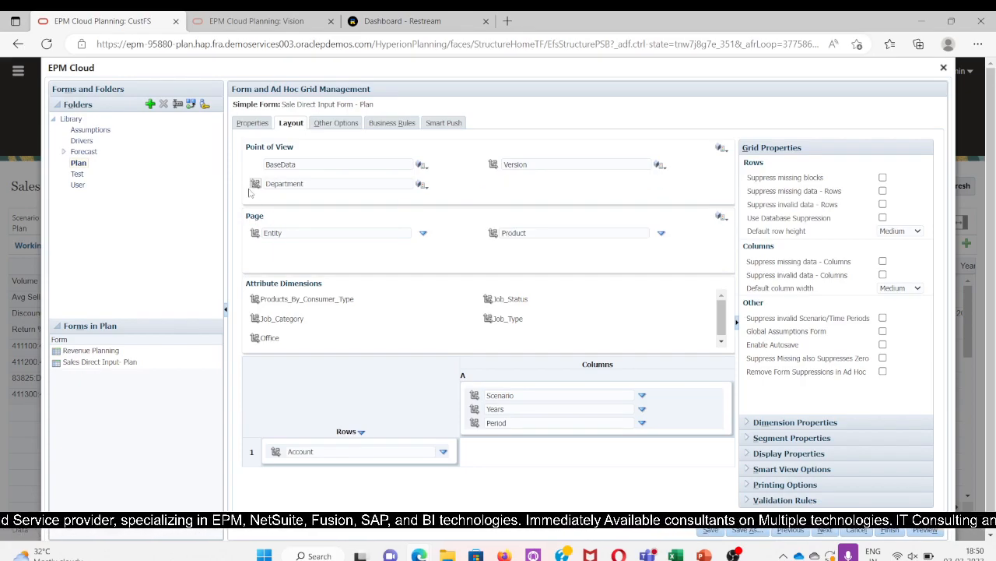
pyautogui.moveTo(256, 184); pyautogui.dragTo(294, 233)
# - Set the Version dimension in the form's point of view to the Working member
pyautogui.click(658, 166)
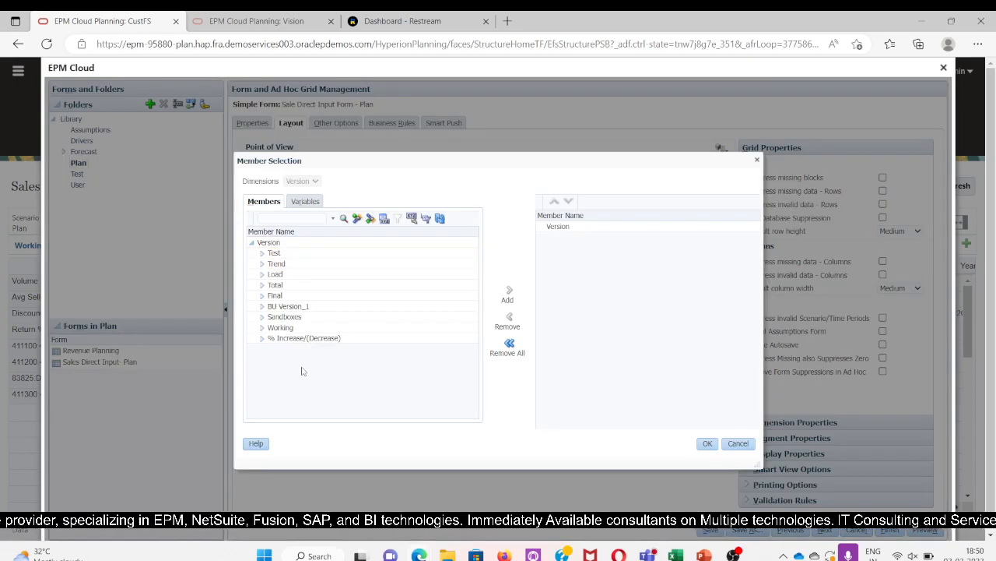
pyautogui.click(277, 327)
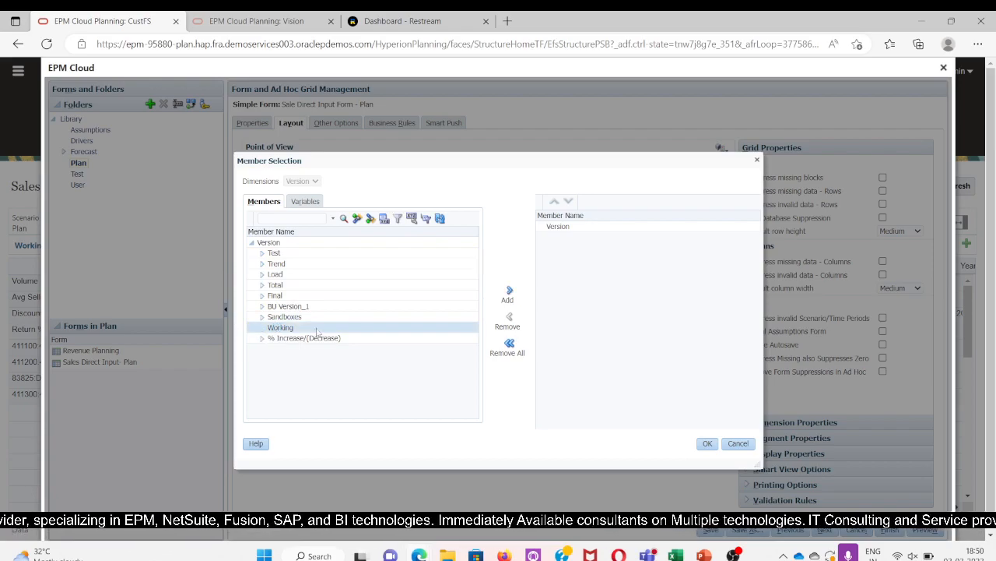
pyautogui.click(508, 295)
pyautogui.click(706, 444)
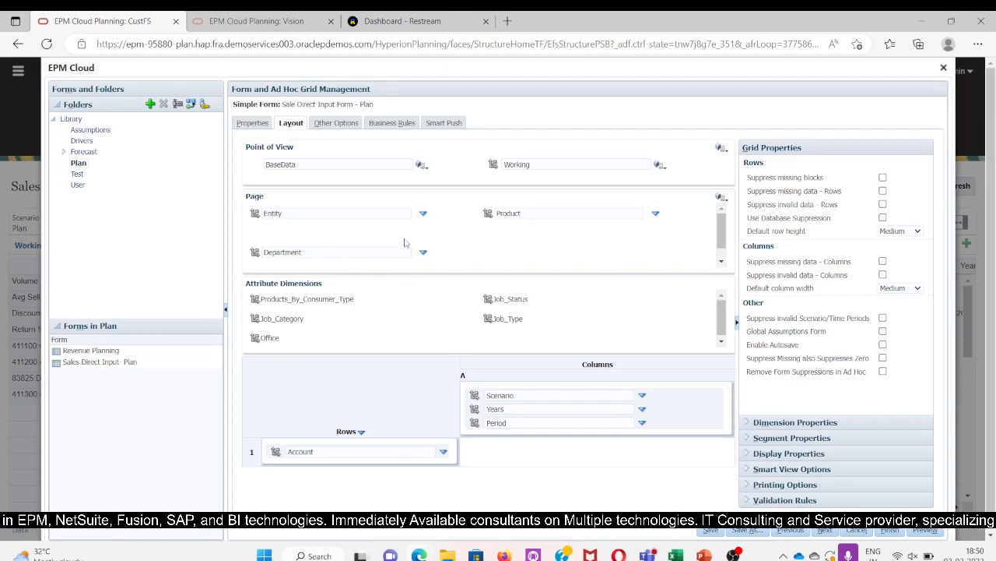
# - Set the Entity page selection to Descendants (inc) of SKANSKA Entity
pyautogui.click(424, 214)
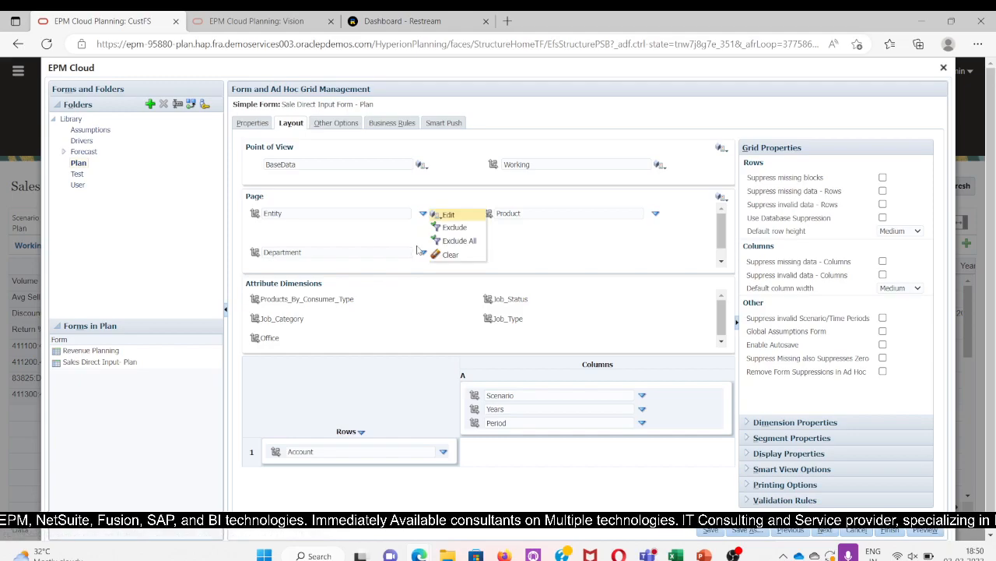
pyautogui.click(450, 216)
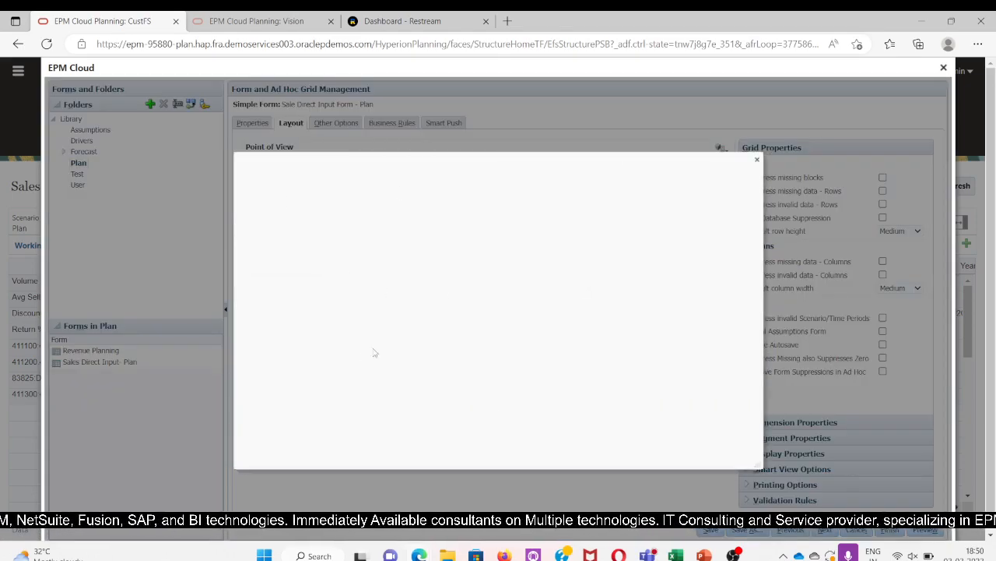
pyautogui.click(301, 264)
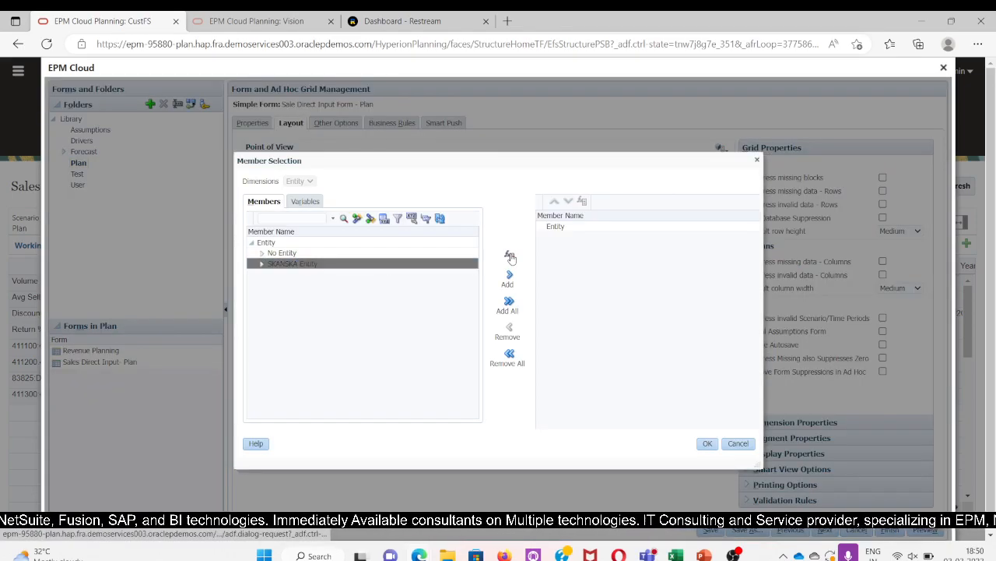
pyautogui.click(509, 275)
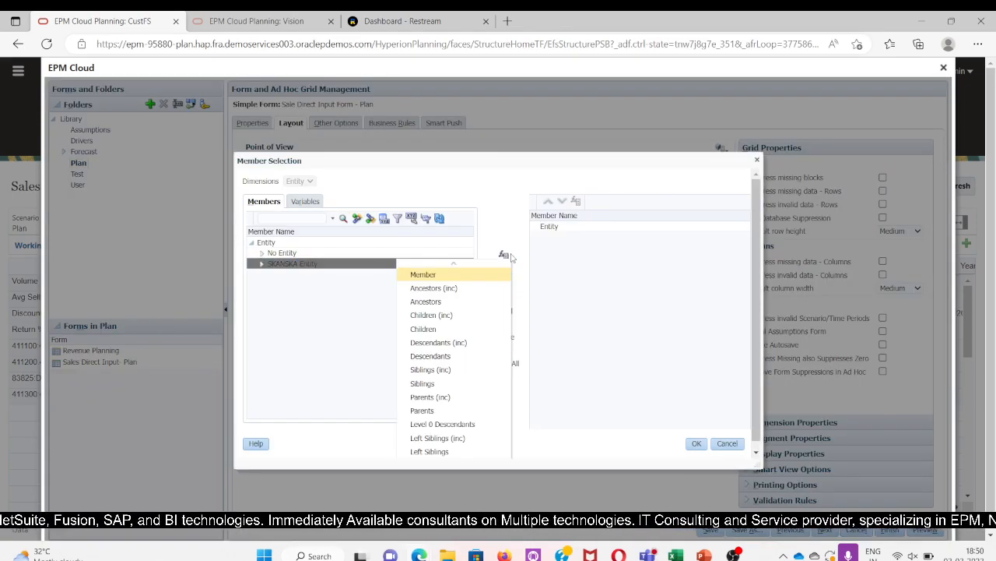
pyautogui.click(440, 343)
pyautogui.click(706, 443)
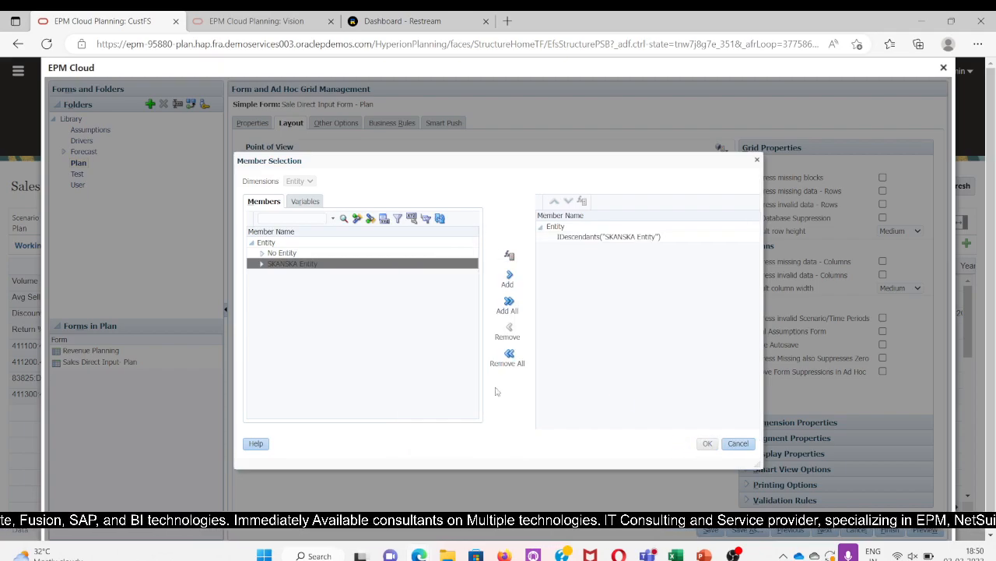
# - Set the Product page selection to Descendants (inc) of Total_Product
pyautogui.click(657, 216)
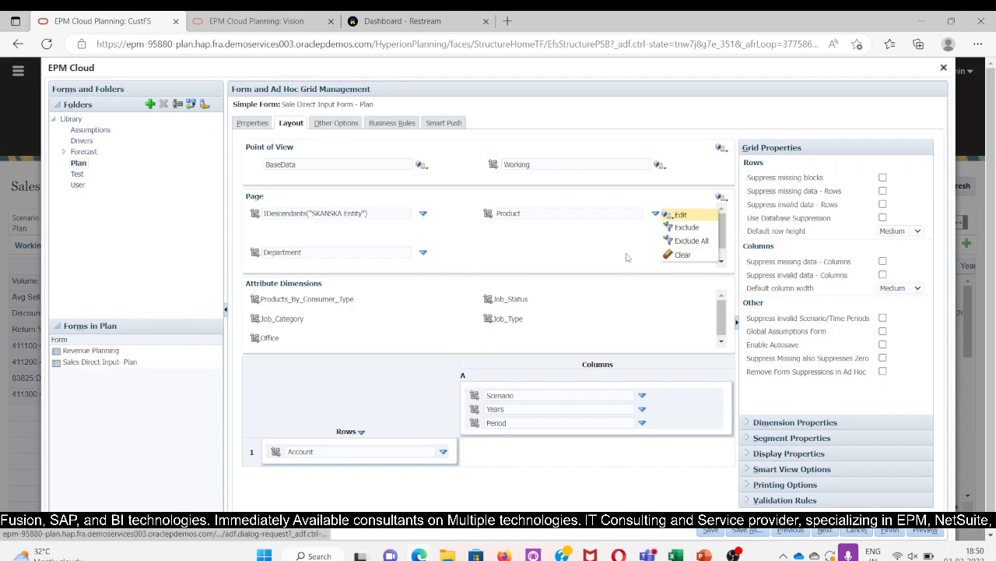
pyautogui.click(675, 220)
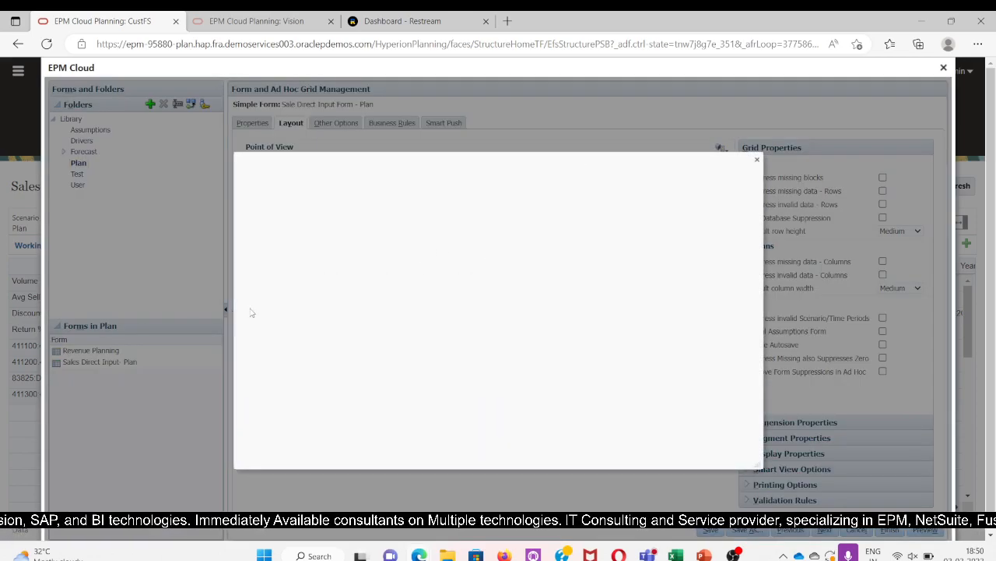
pyautogui.click(304, 264)
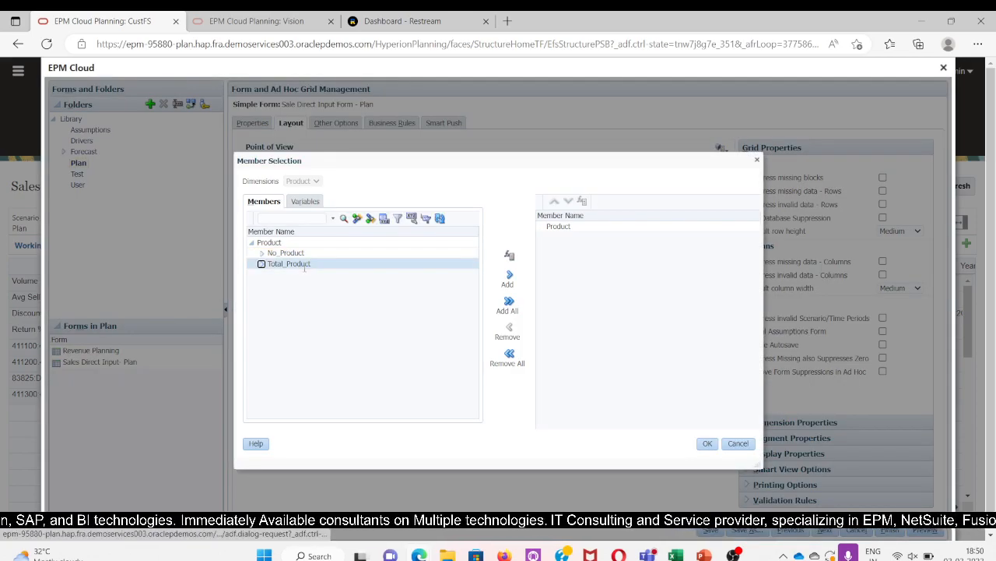
pyautogui.click(514, 260)
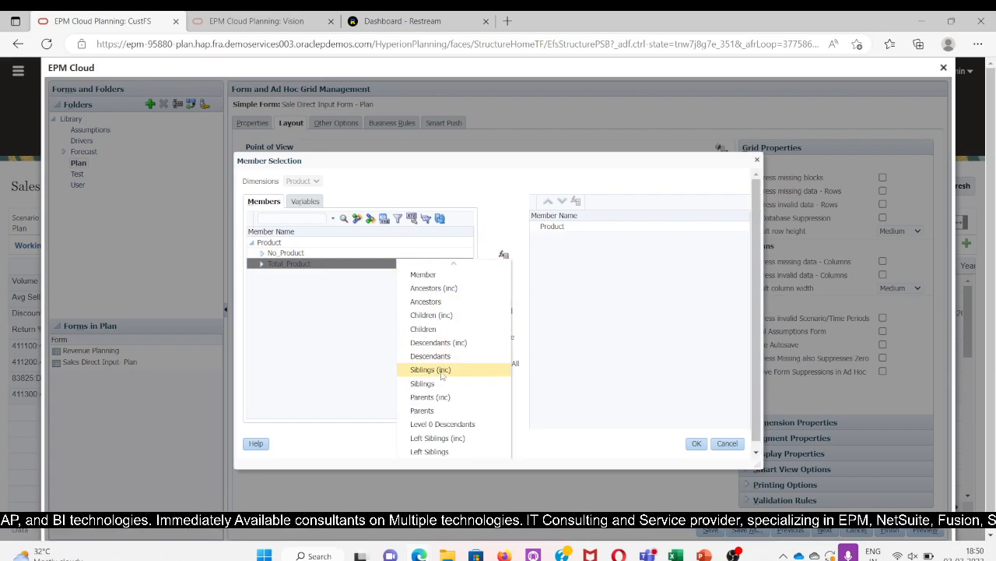
pyautogui.click(439, 342)
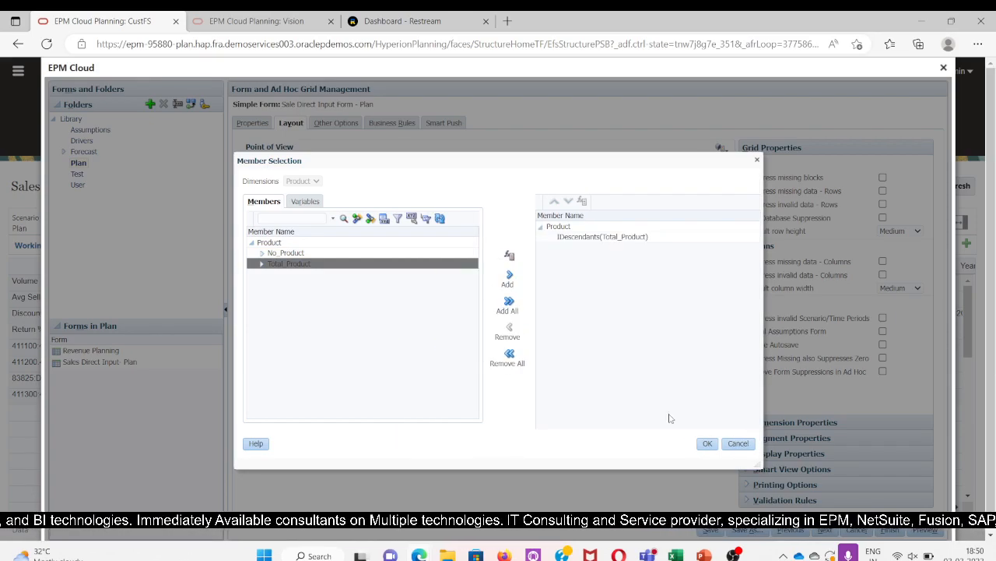
pyautogui.click(709, 443)
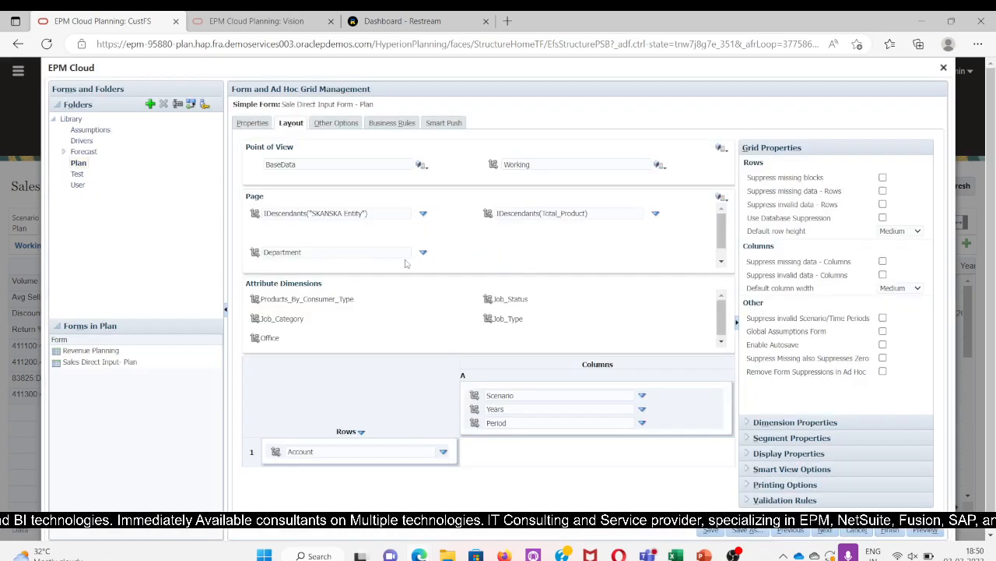
# - Set the Department page selection to Descendants (inc) of Total_Department
pyautogui.click(425, 258)
pyautogui.click(450, 254)
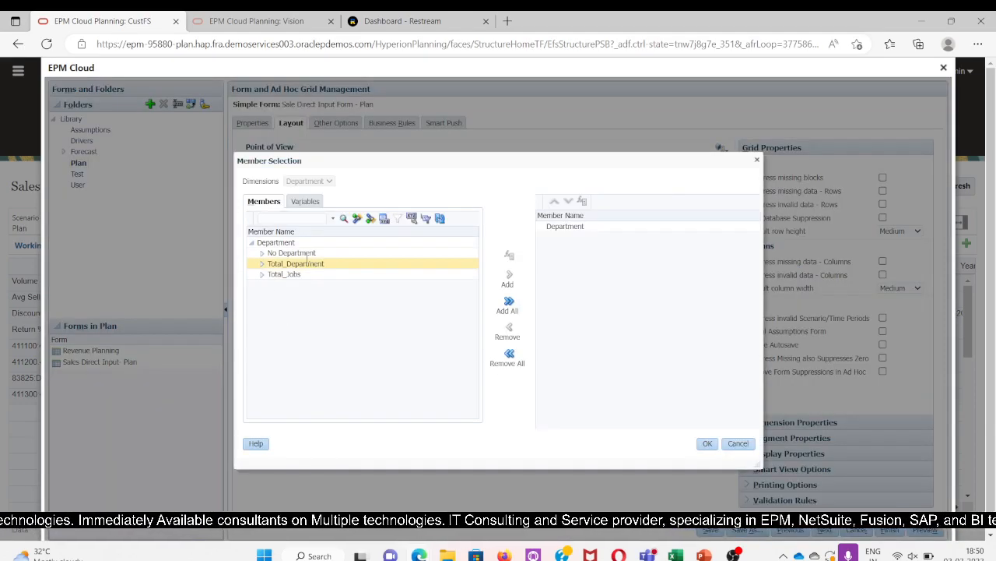
pyautogui.click(296, 264)
pyautogui.click(510, 257)
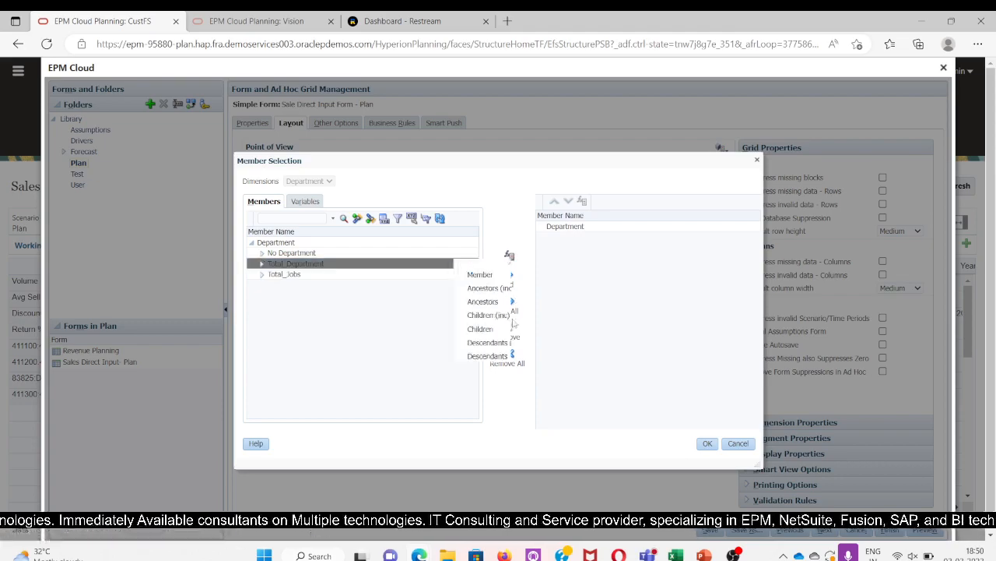
pyautogui.click(436, 343)
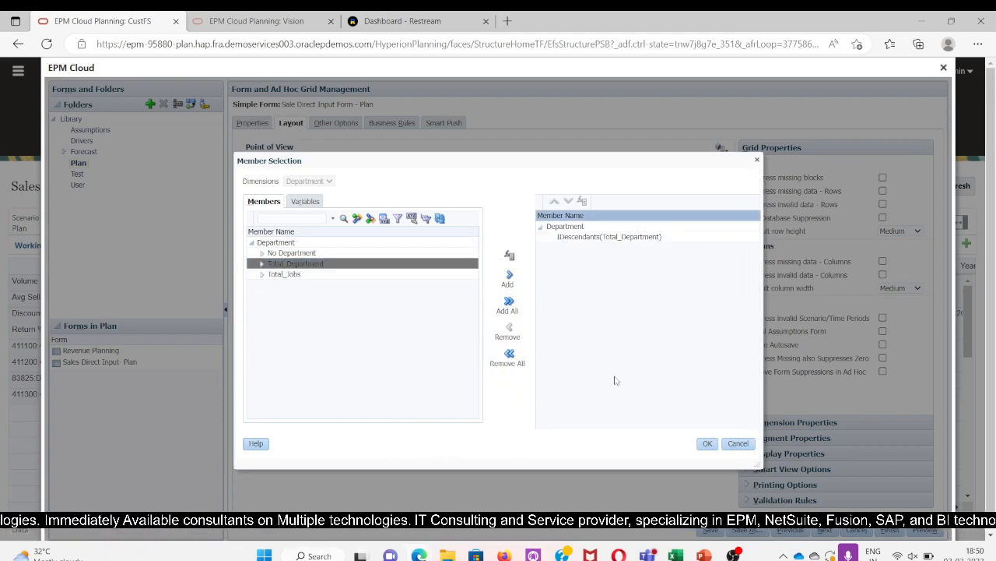
pyautogui.click(709, 445)
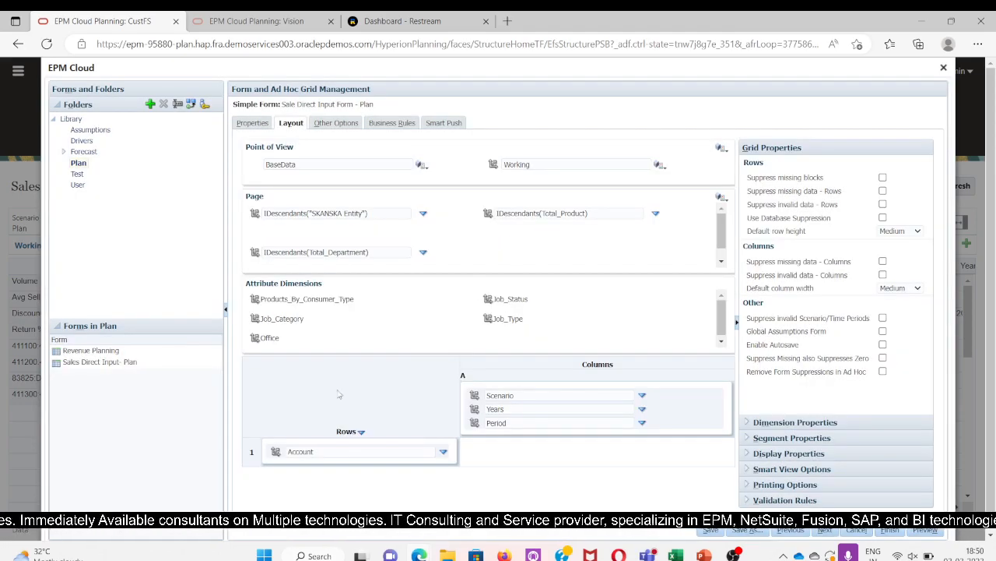
# - Set the Account selection in row 1 to Descendants (inc) of Gross_Margin, found under IncomeStmt, Net_Income, IncomeBefIncTxs and OpIncomeEBIT
pyautogui.scroll(-1, 358, 393)
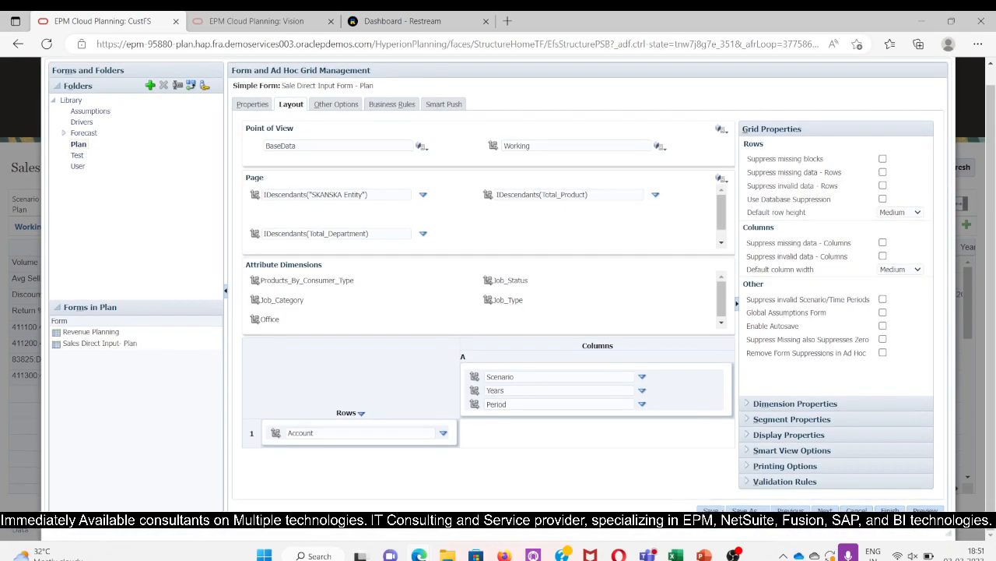
pyautogui.click(442, 434)
pyautogui.click(488, 437)
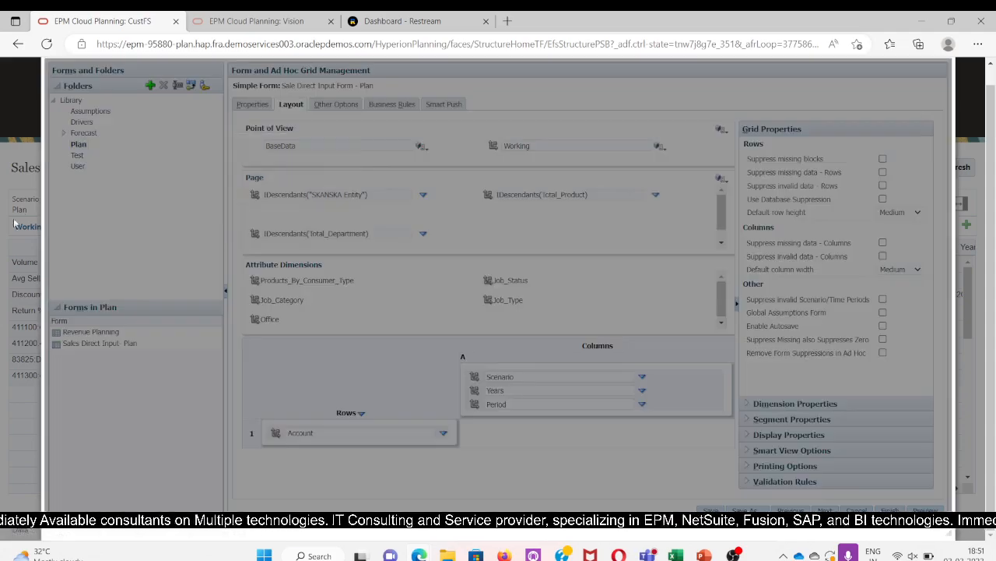
pyautogui.click(261, 245)
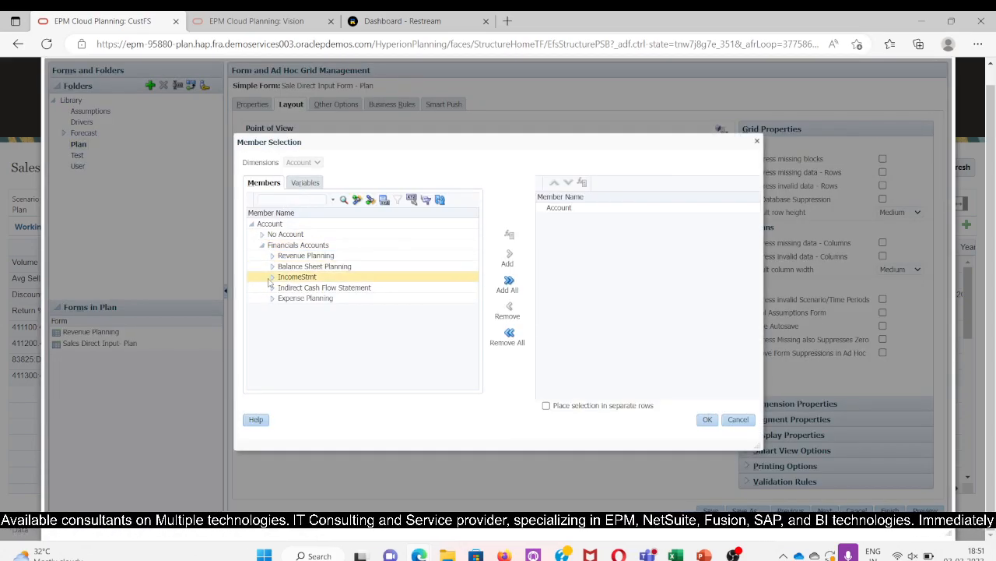
pyautogui.click(272, 278)
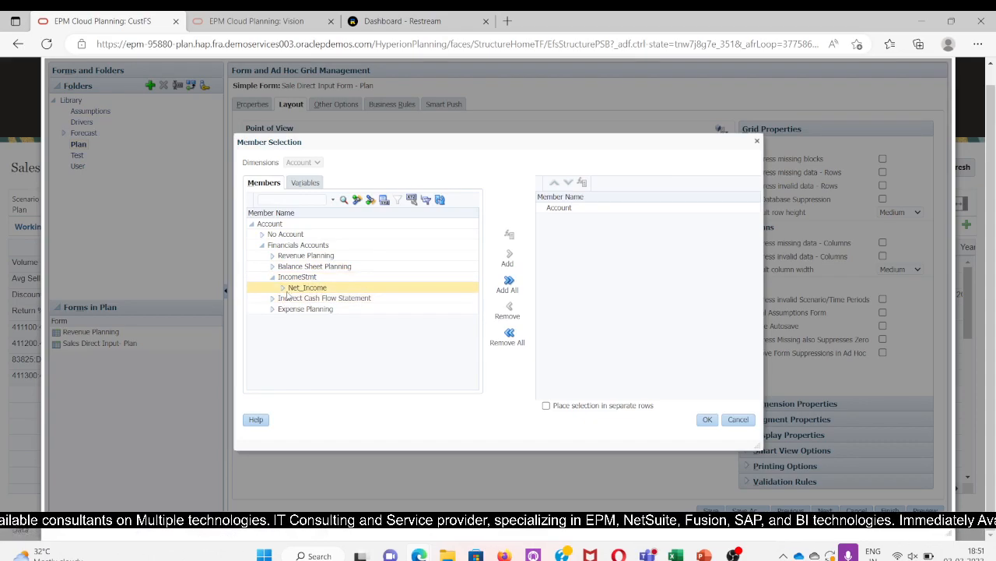
pyautogui.click(282, 288)
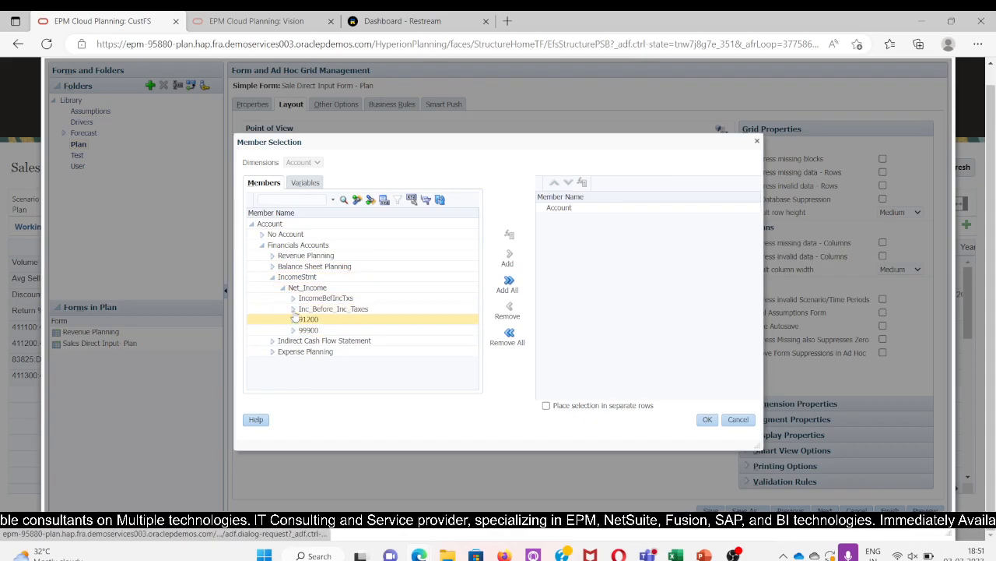
pyautogui.click(292, 298)
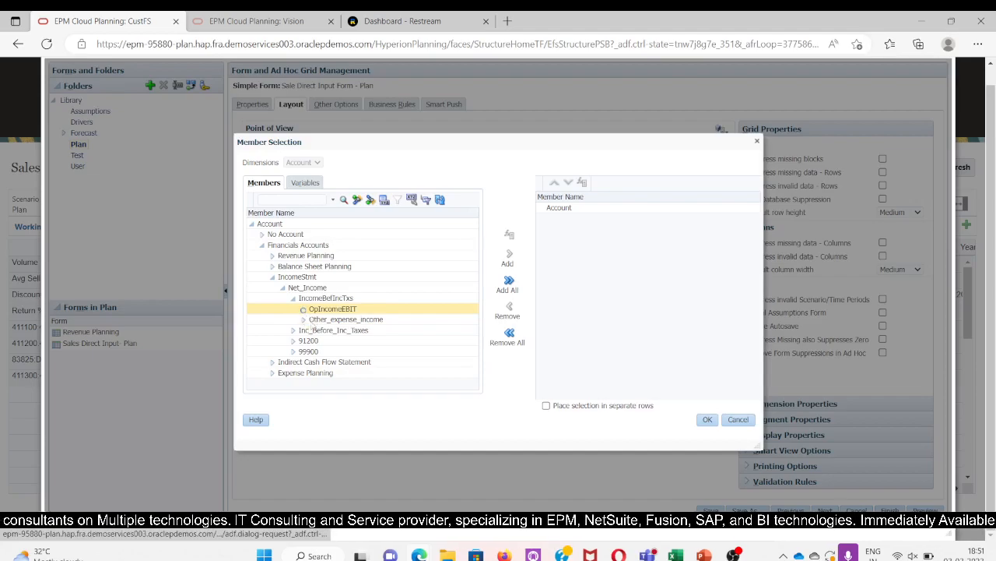
pyautogui.click(303, 309)
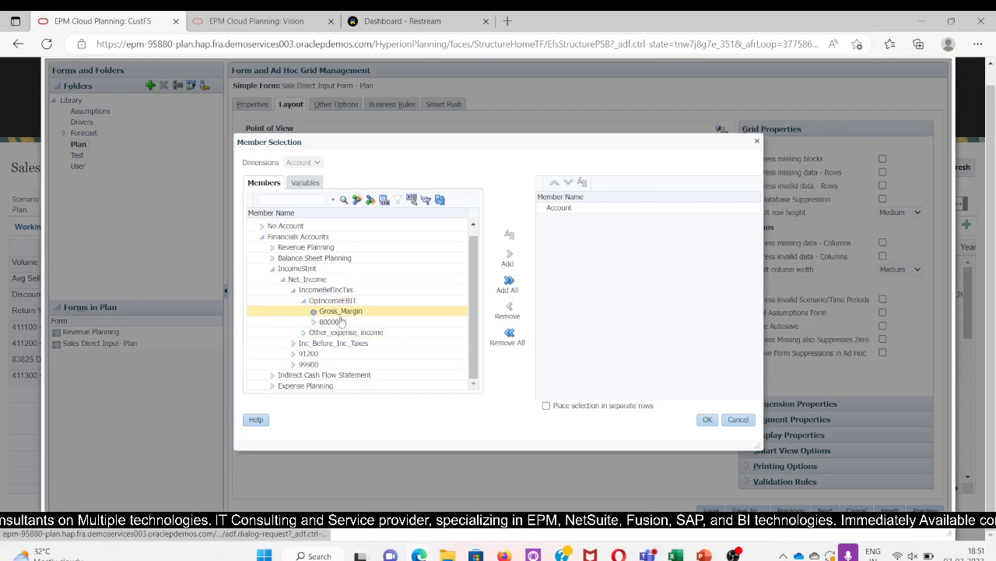
pyautogui.click(338, 311)
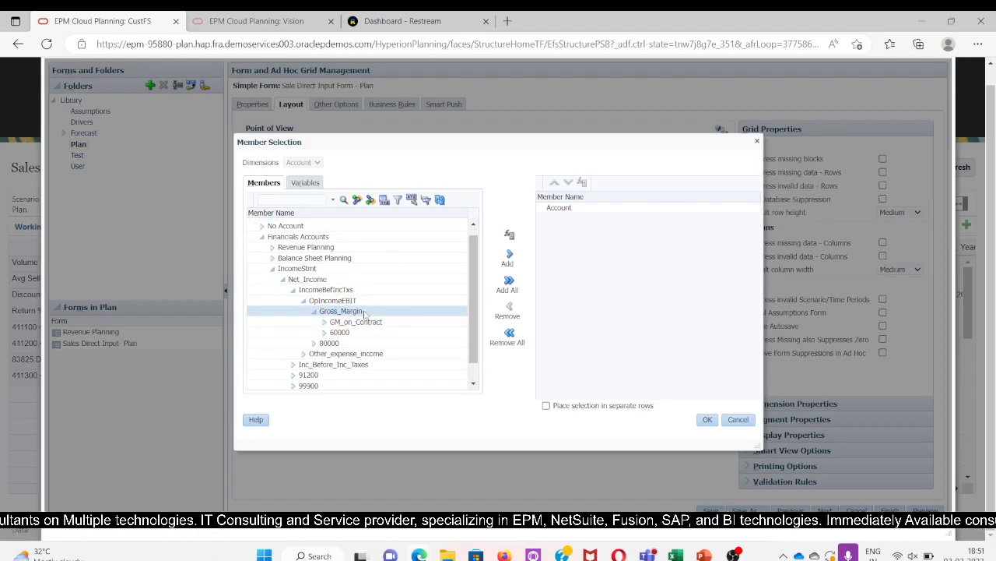
pyautogui.click(510, 235)
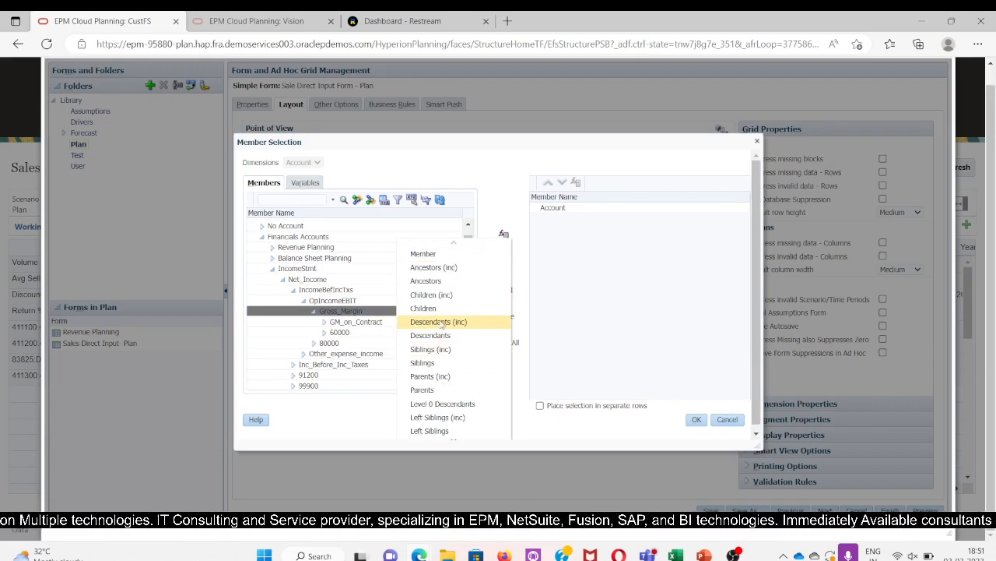
pyautogui.click(439, 322)
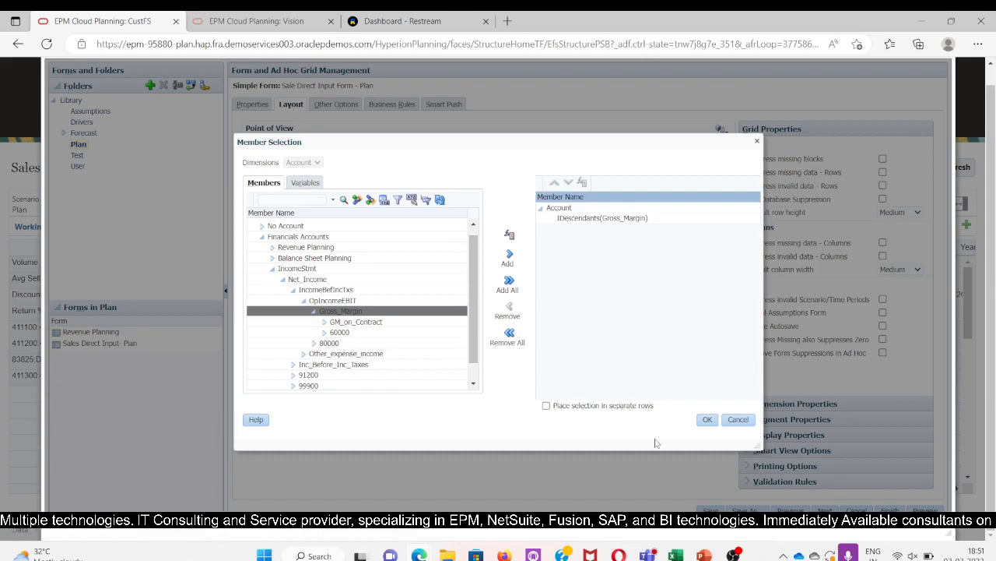
pyautogui.click(707, 419)
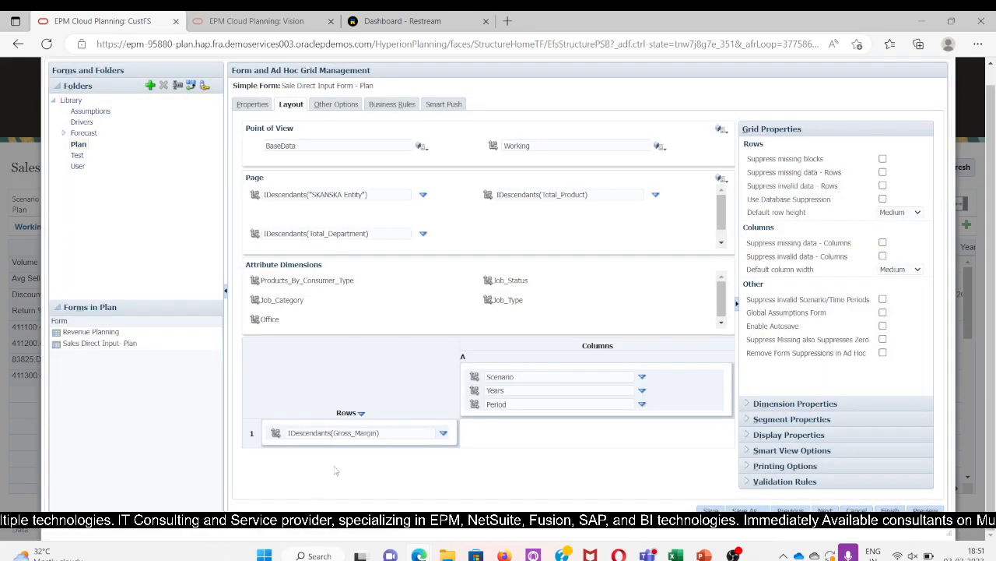
# - Add a second row to the grid and search its Account members for Gross Margin
pyautogui.click(250, 434)
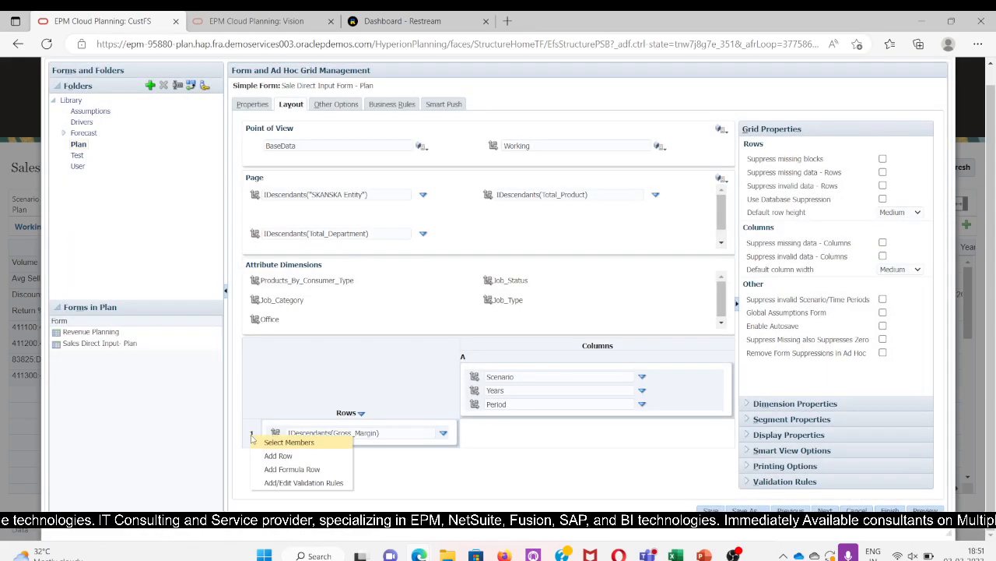
pyautogui.click(280, 454)
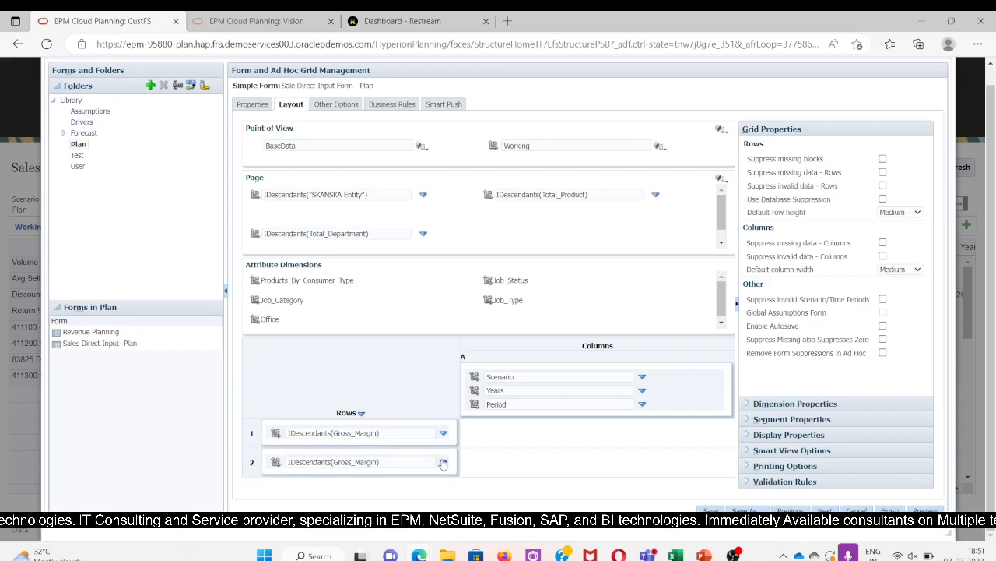
pyautogui.click(443, 462)
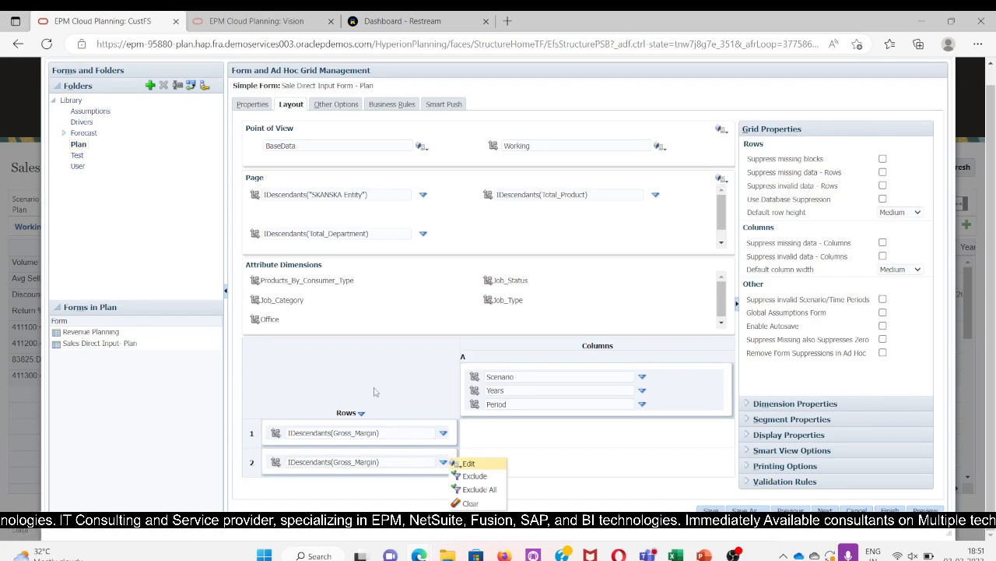
pyautogui.click(469, 463)
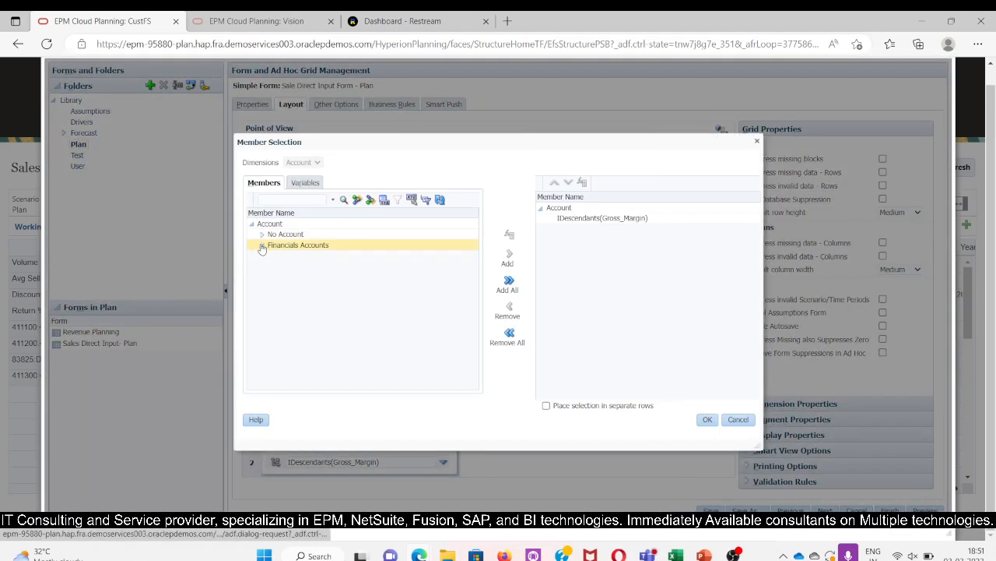
pyautogui.click(262, 247)
pyautogui.click(290, 200)
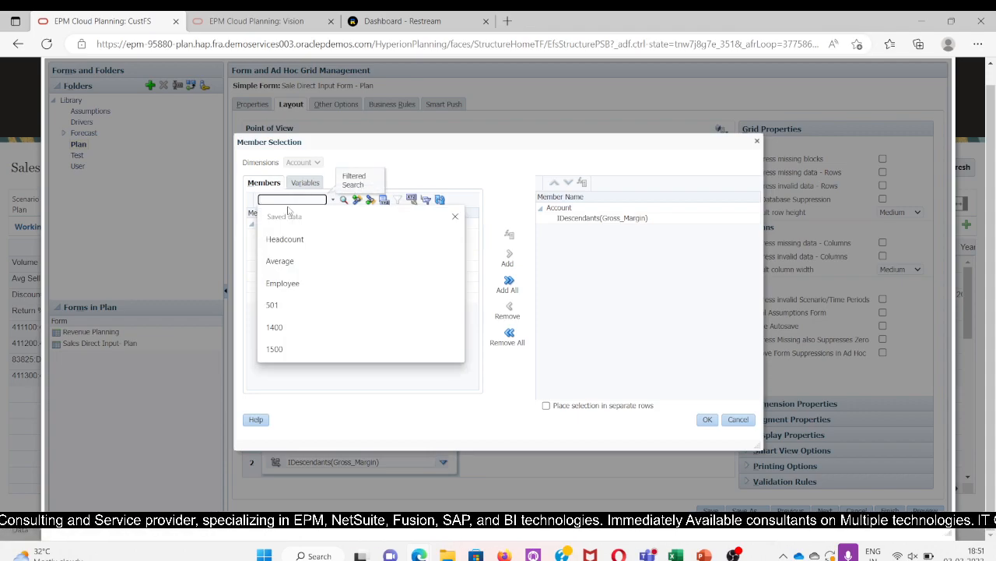
pyautogui.write('Gross')
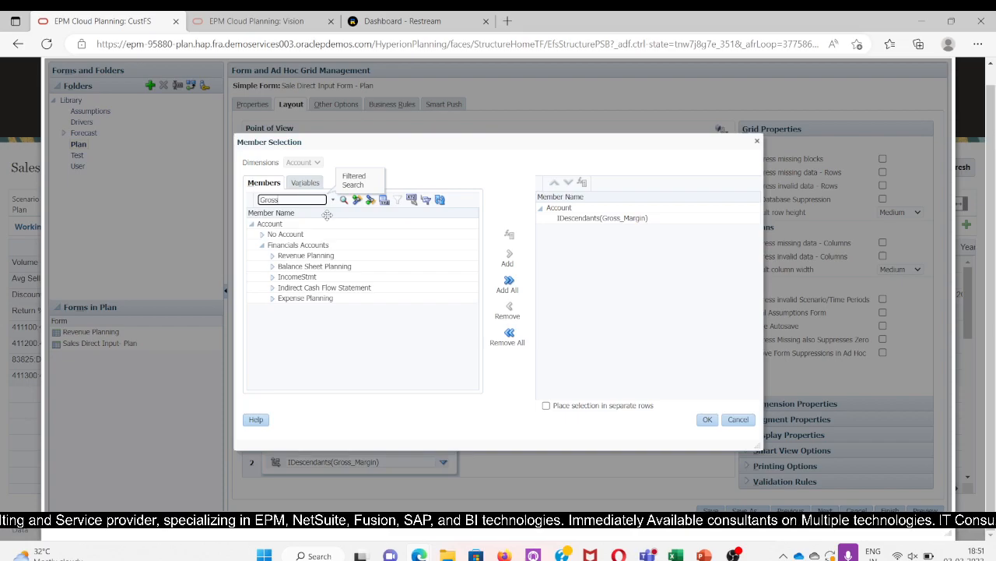
pyautogui.write(' Margin')
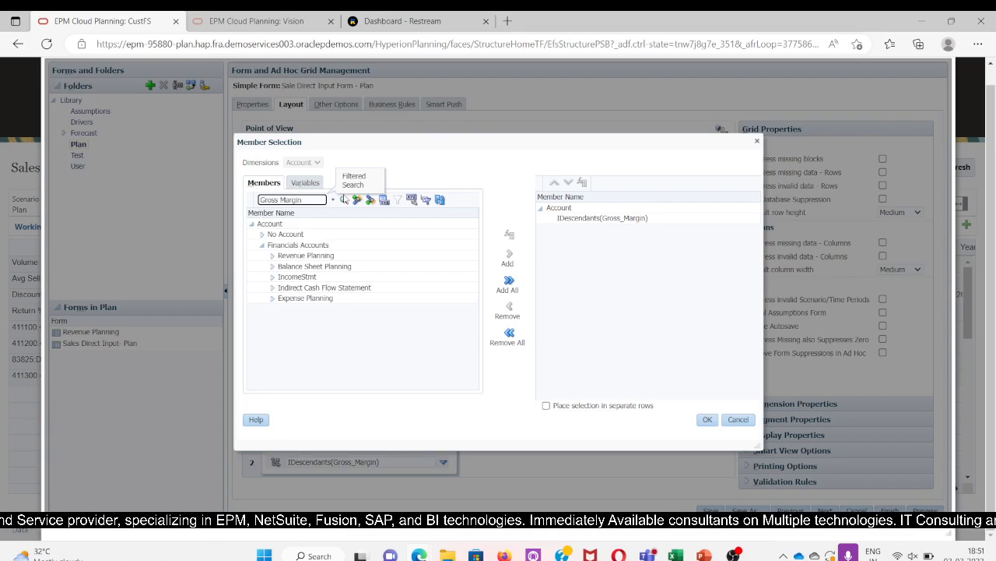
pyautogui.press('Return')
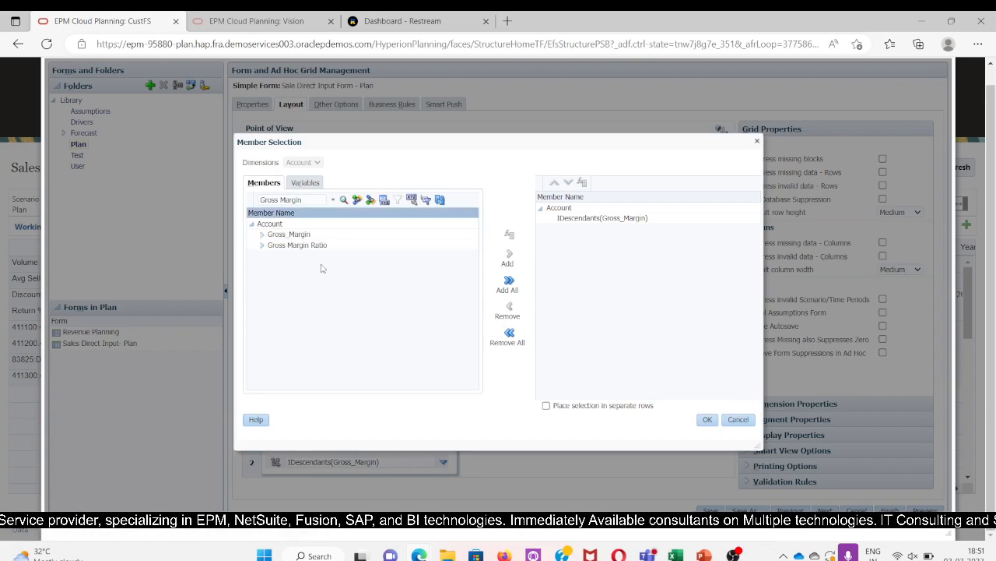
# - Replace the Gross_Margin descendants in row 2's Account selection with the Gross Margin Ratio member
pyautogui.click(291, 246)
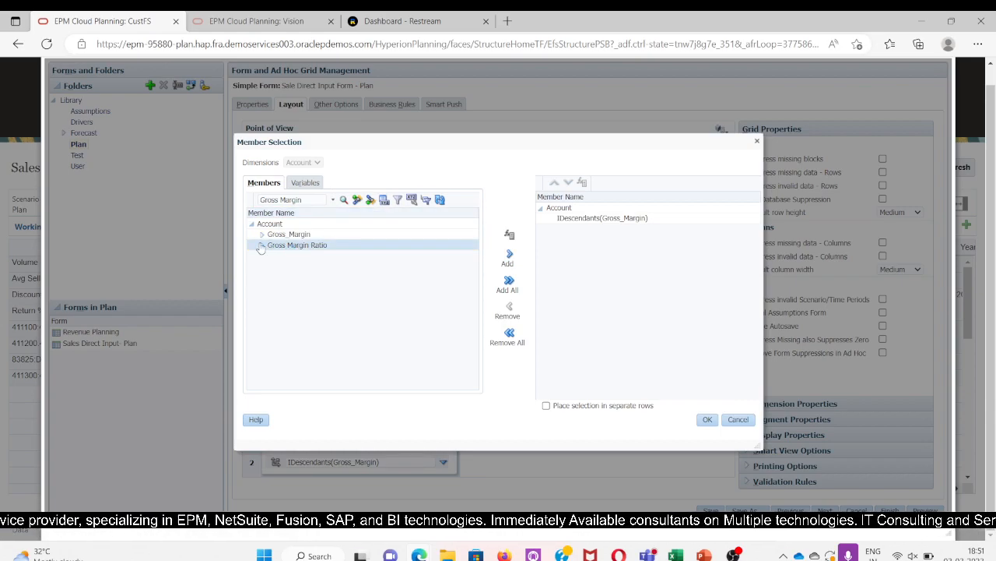
pyautogui.click(510, 257)
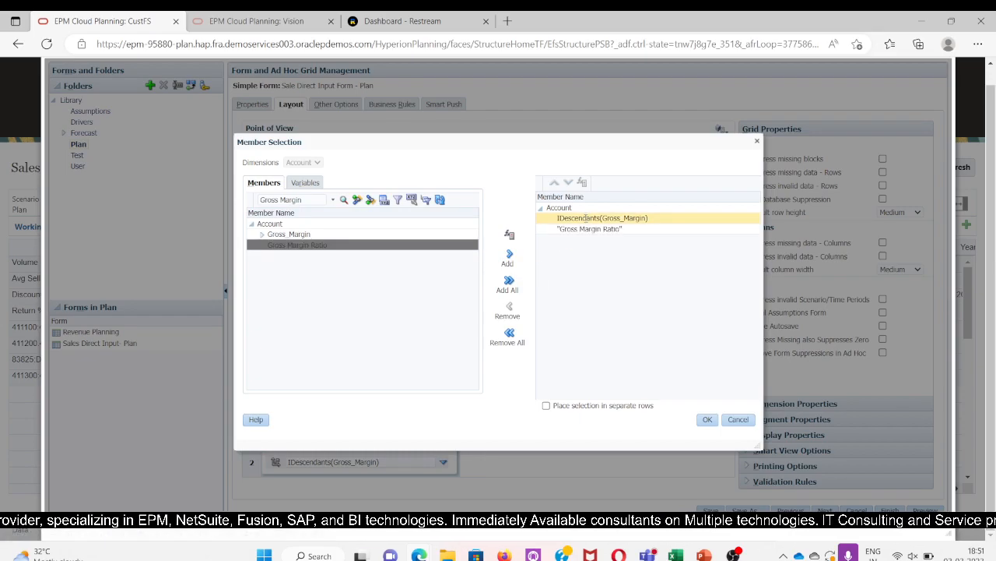
pyautogui.click(510, 308)
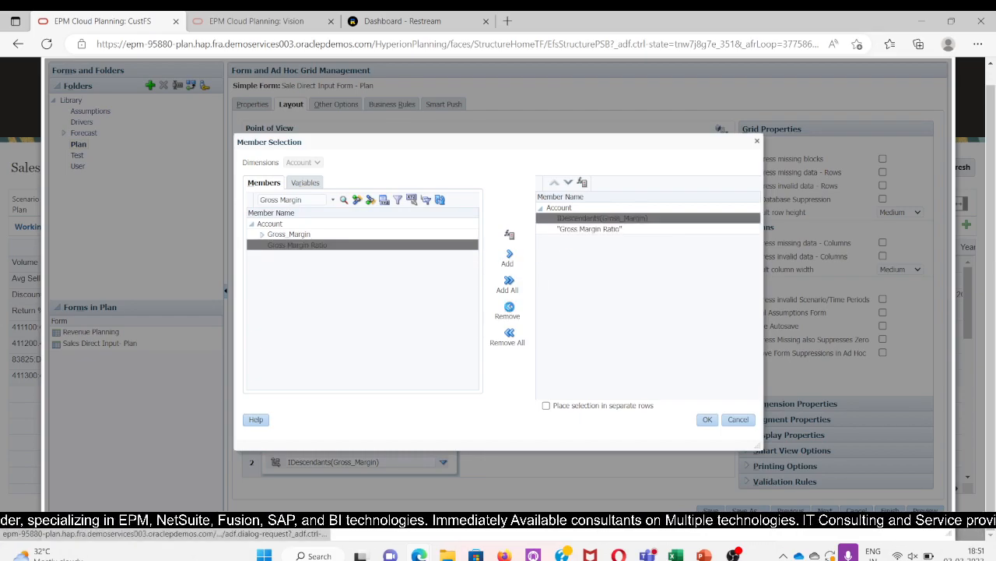
pyautogui.click(707, 421)
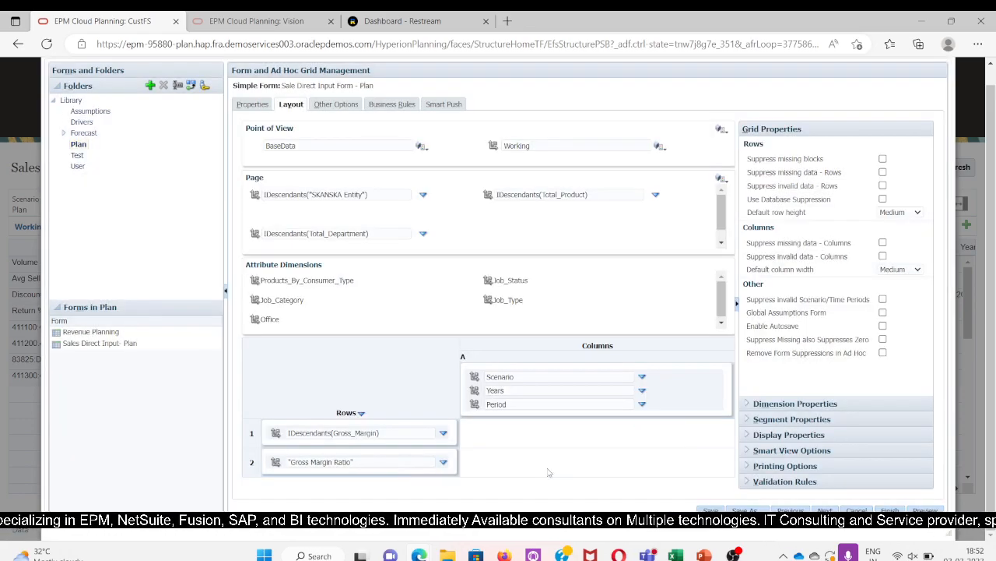
# - Enable alias display for the Account row dimension and for the Entity, Department and Product page dimensions
pyautogui.click(386, 434)
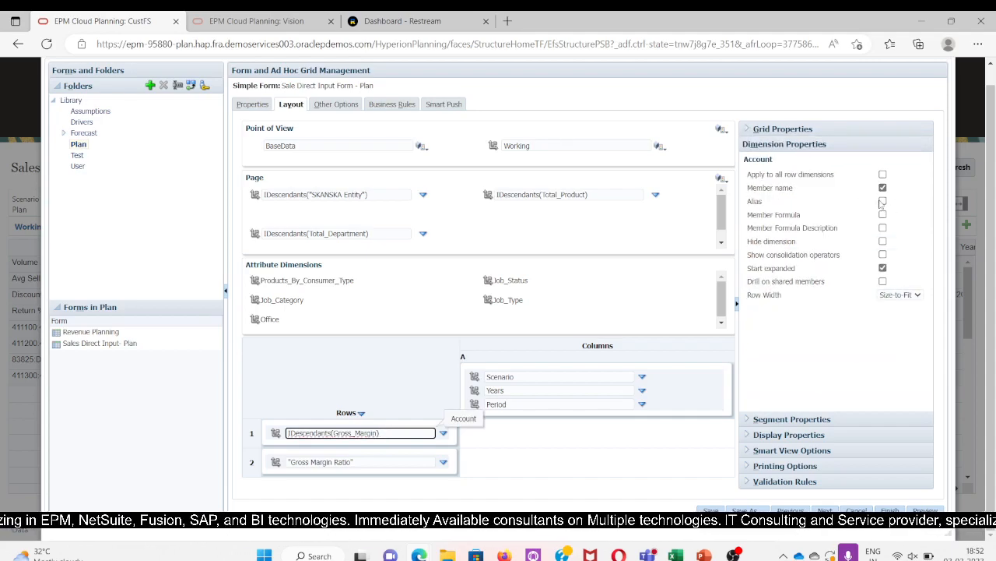
pyautogui.click(883, 201)
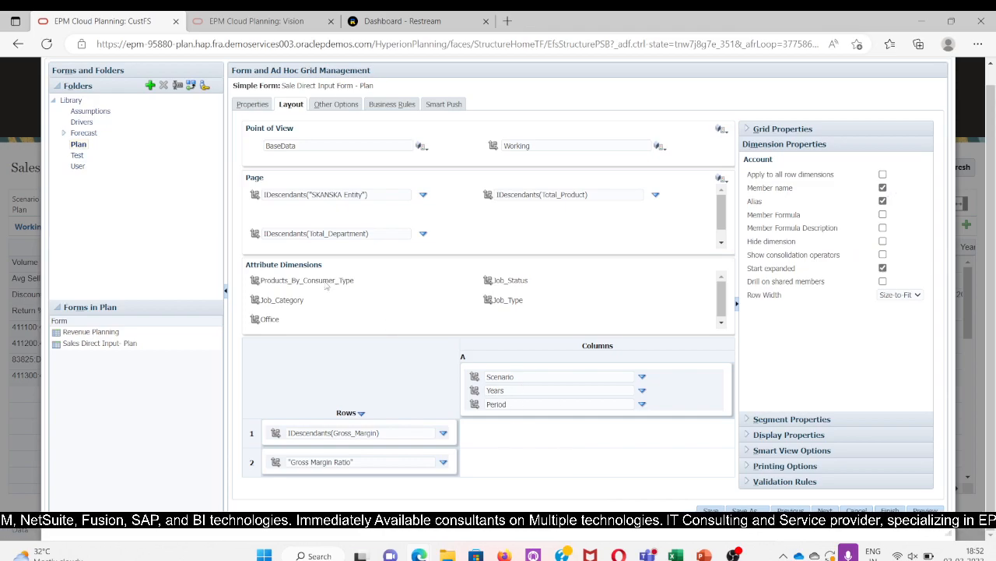
pyautogui.click(384, 195)
pyautogui.click(882, 201)
pyautogui.click(362, 233)
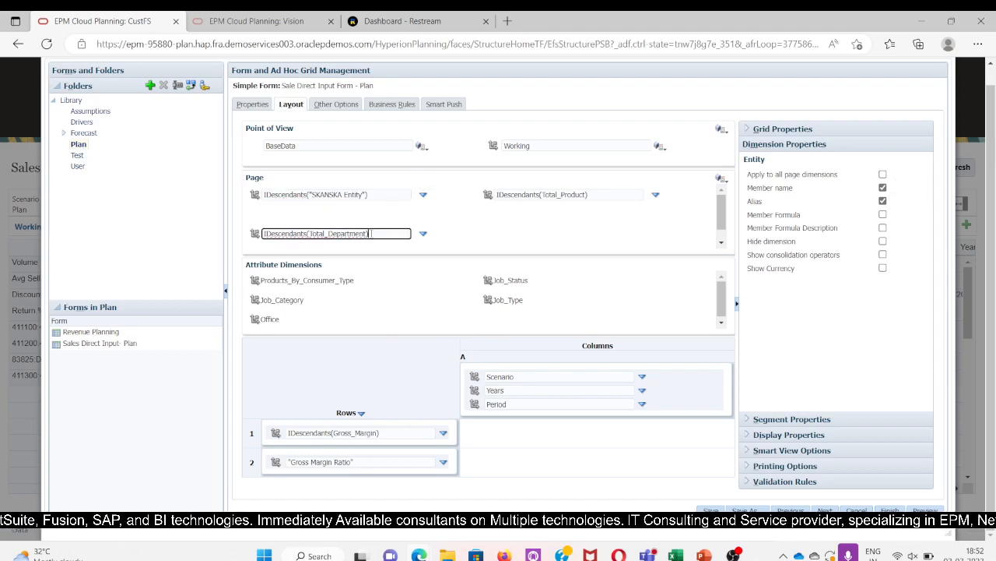
pyautogui.click(883, 200)
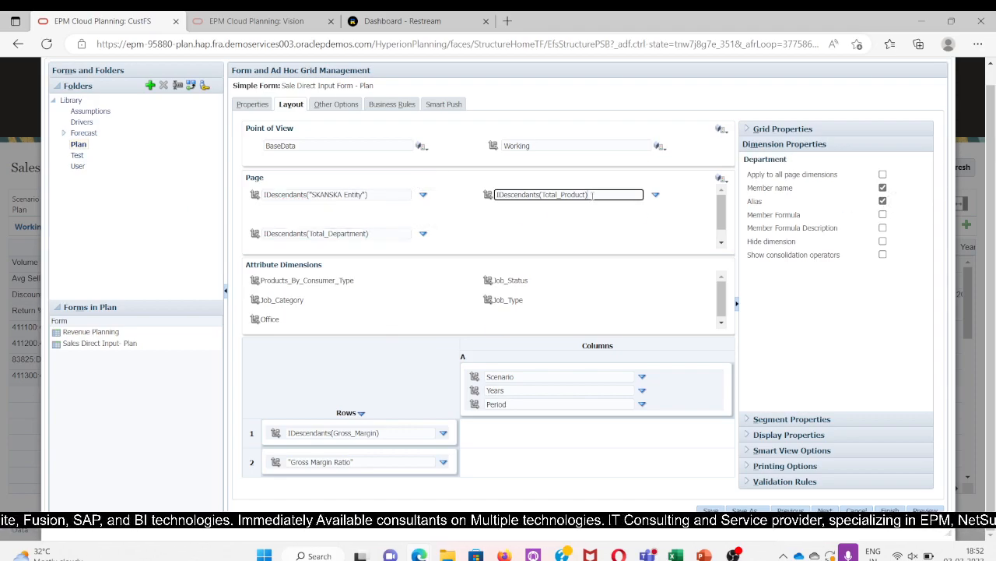
pyautogui.click(882, 201)
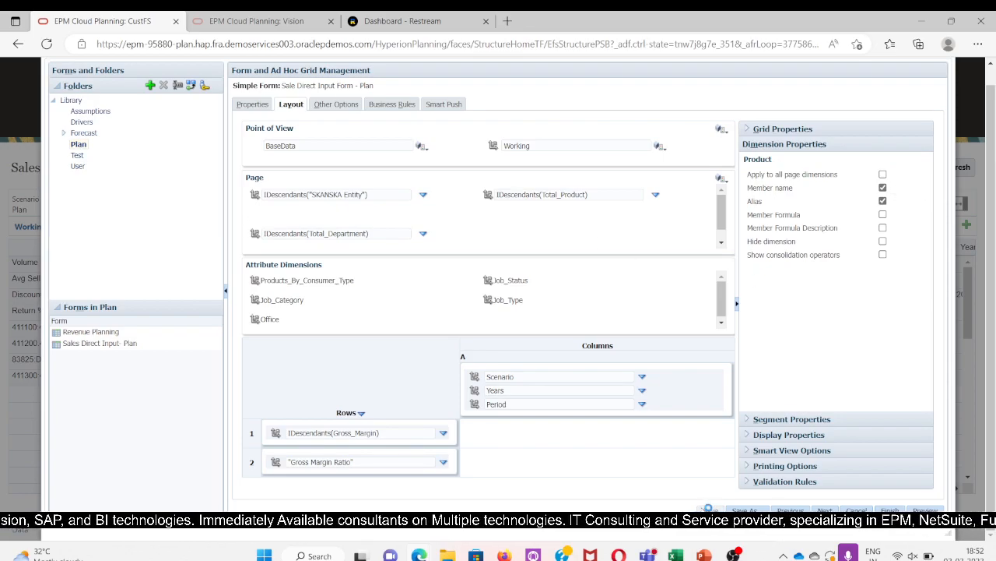
pyautogui.click(580, 192)
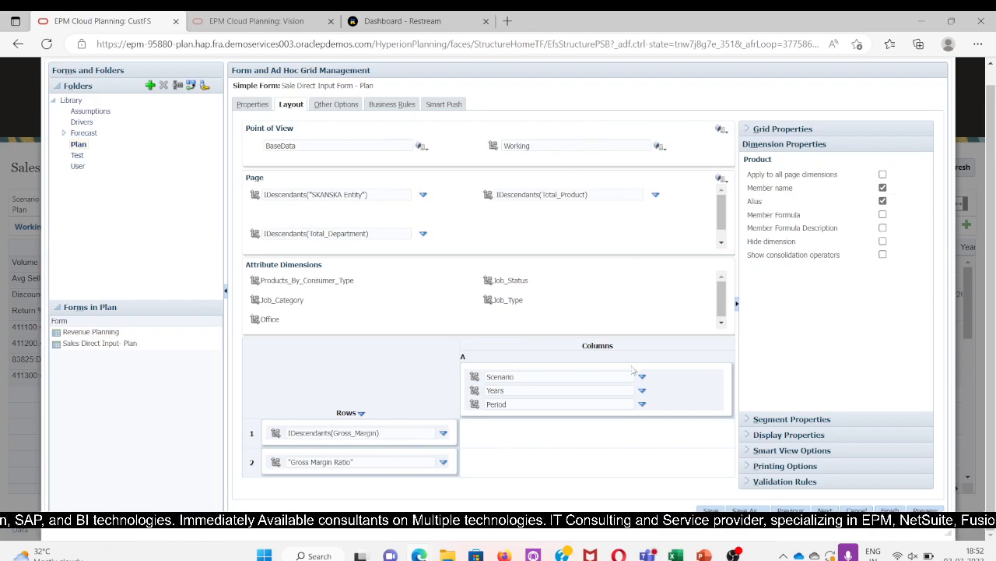
pyautogui.click(641, 378)
pyautogui.click(659, 377)
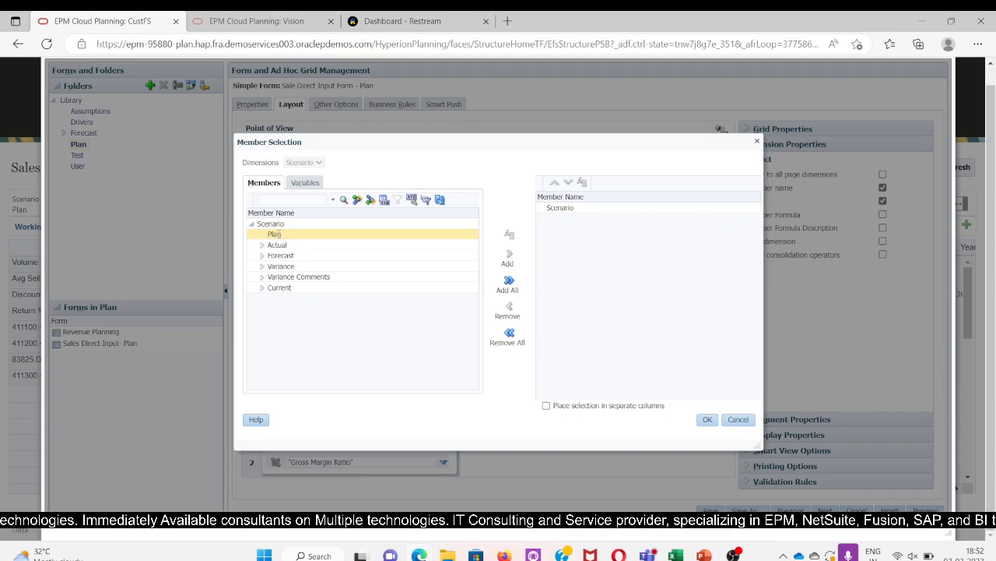
pyautogui.click(279, 254)
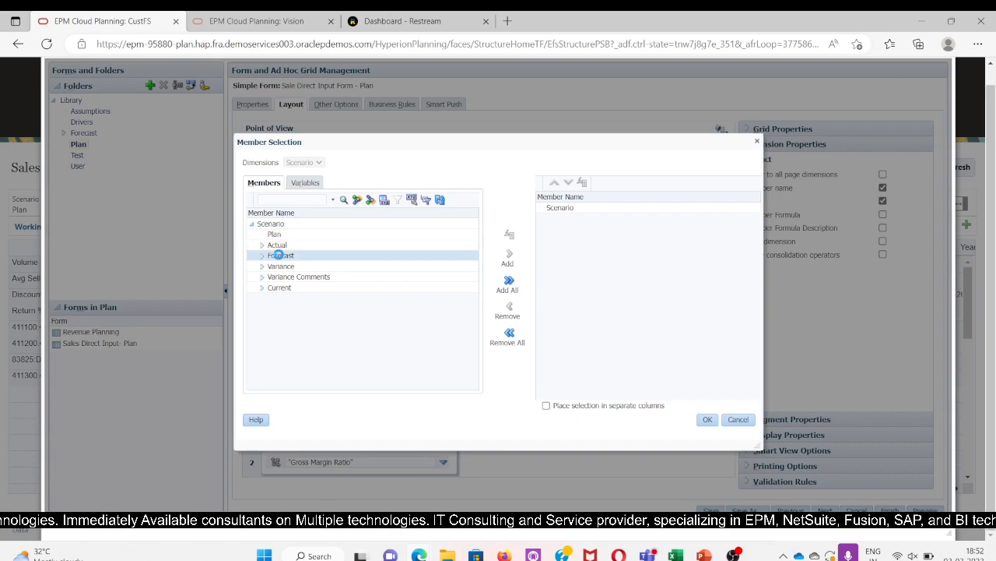
pyautogui.click(707, 420)
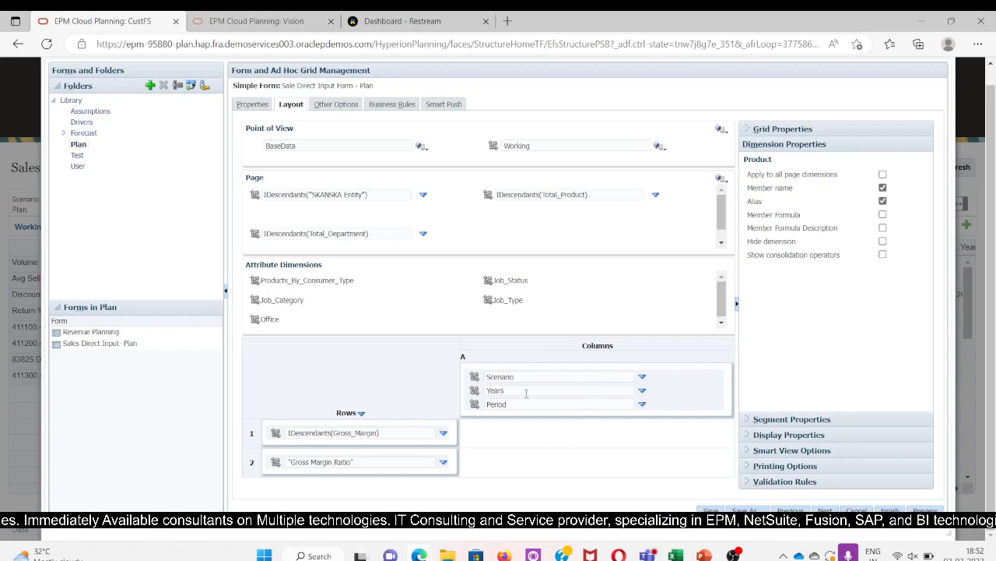
# - Set the Scenario member selection in column A to Forecast
pyautogui.moveTo(615, 376)
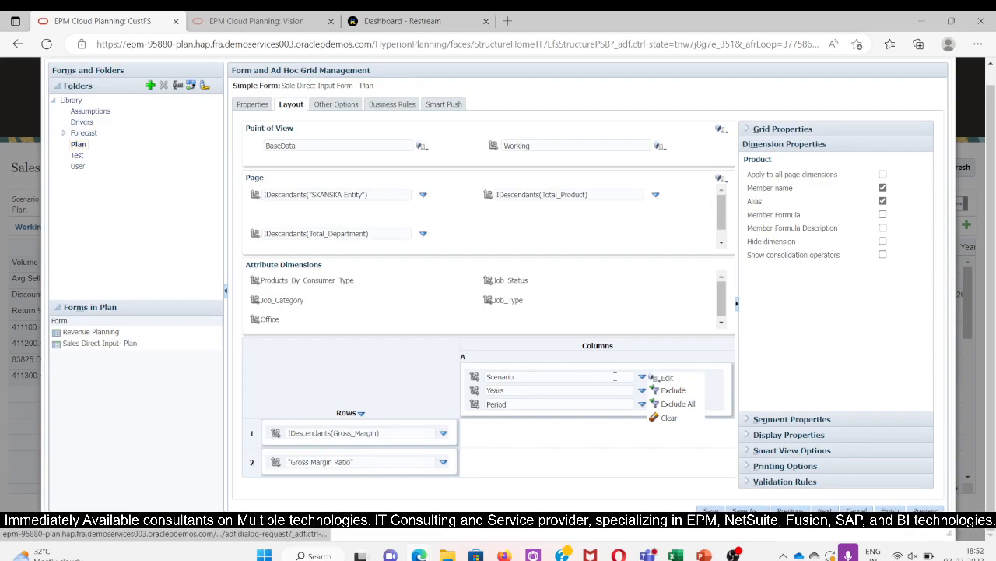
pyautogui.click(664, 377)
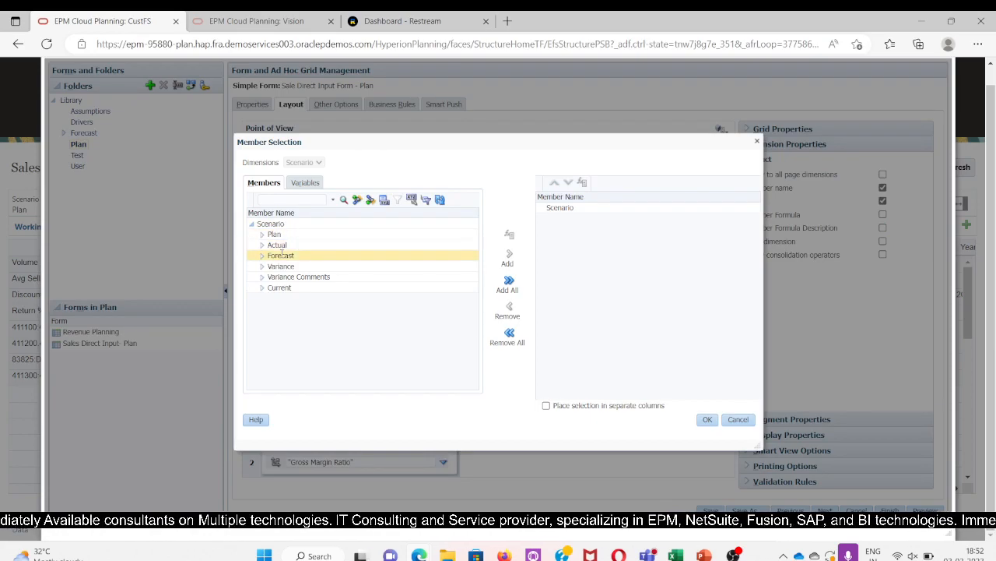
pyautogui.click(281, 254)
pyautogui.click(509, 255)
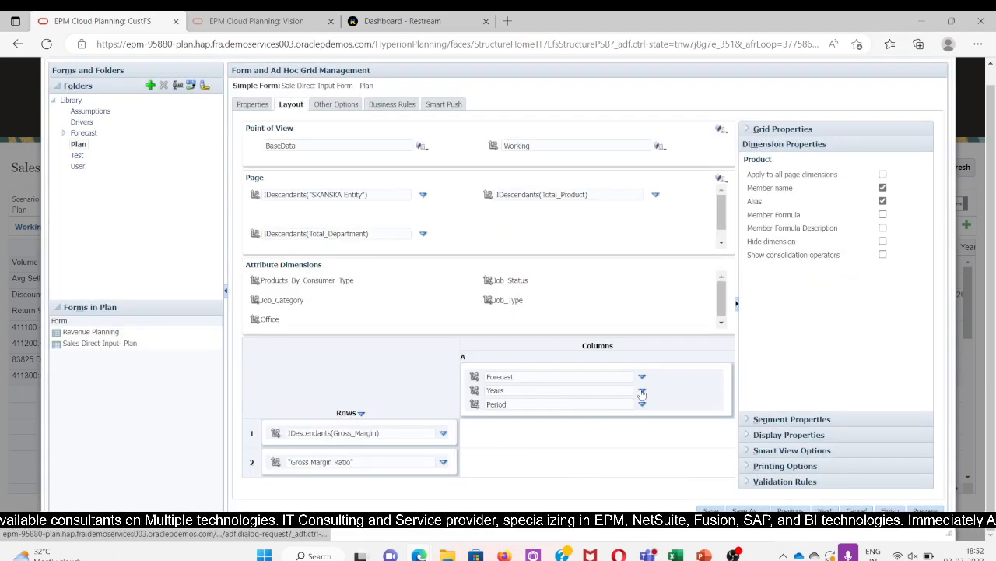
# - Set the Years member selection in column A to FY23
pyautogui.click(641, 390)
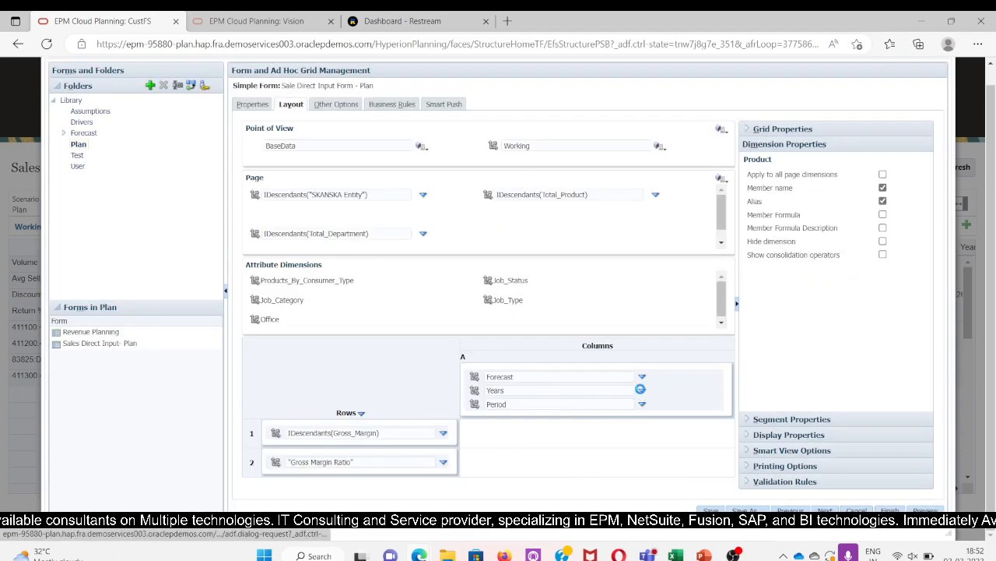
pyautogui.click(666, 390)
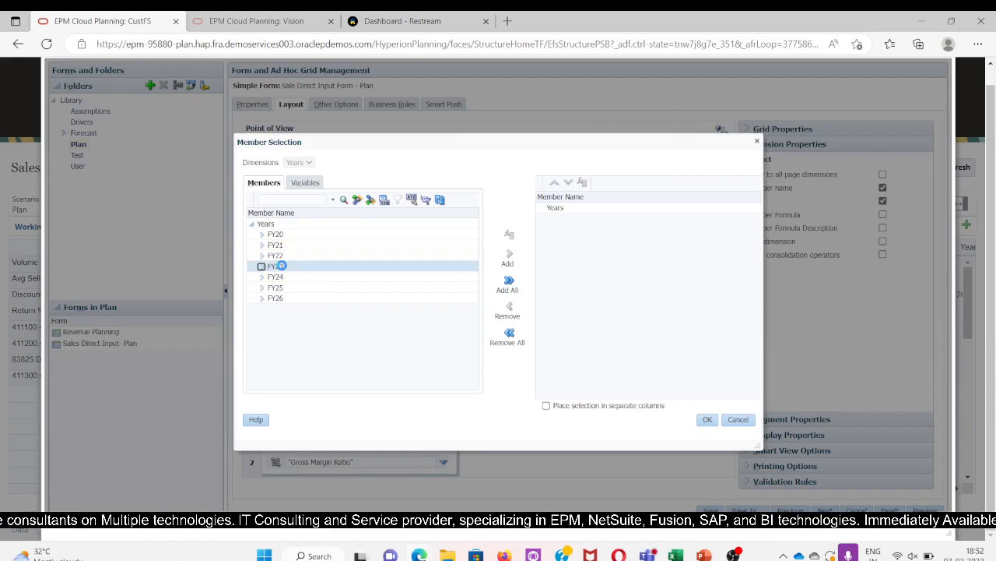
pyautogui.click(277, 266)
pyautogui.click(509, 255)
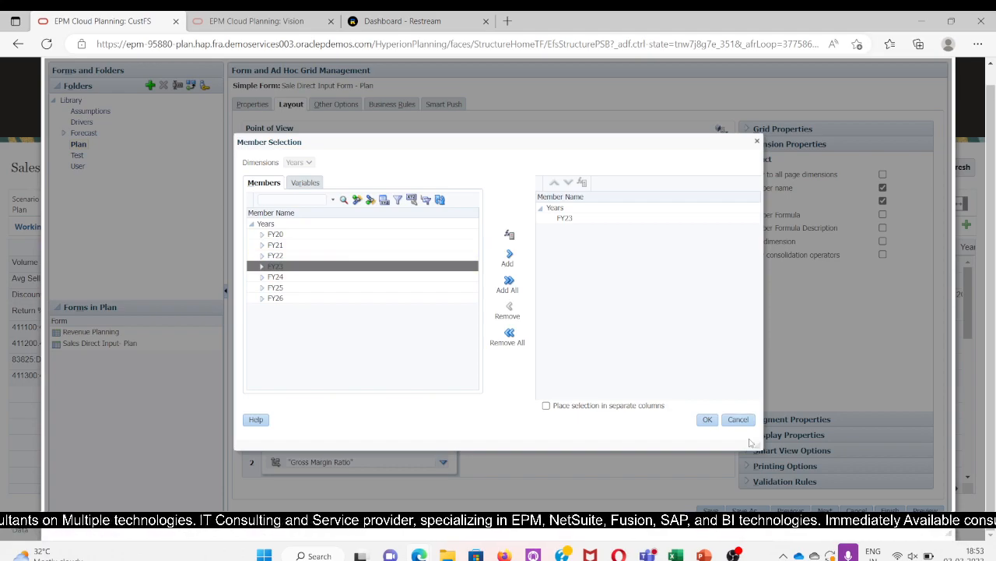
pyautogui.click(706, 419)
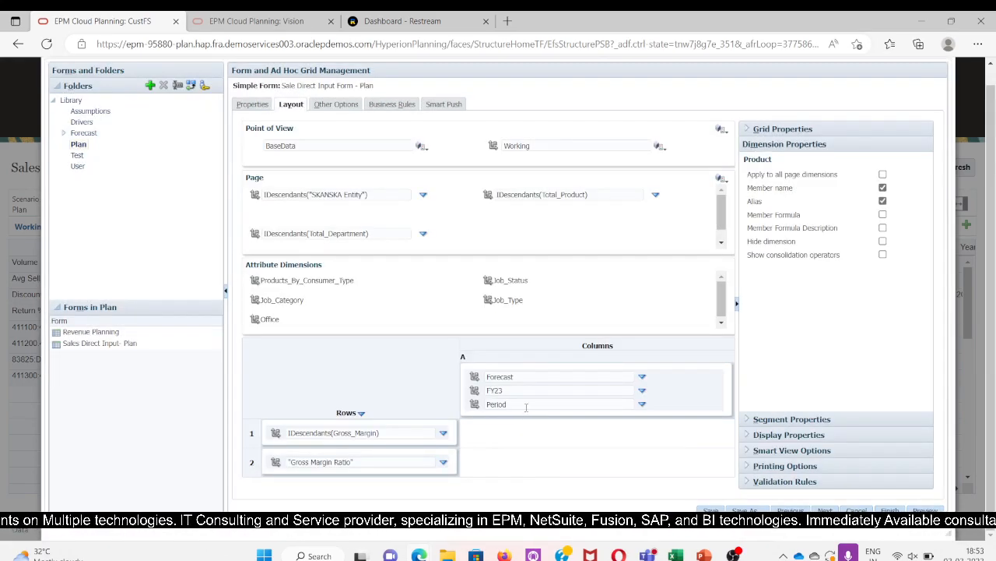
# - Add FY24 to column A's Years selection alongside FY23
pyautogui.click(556, 390)
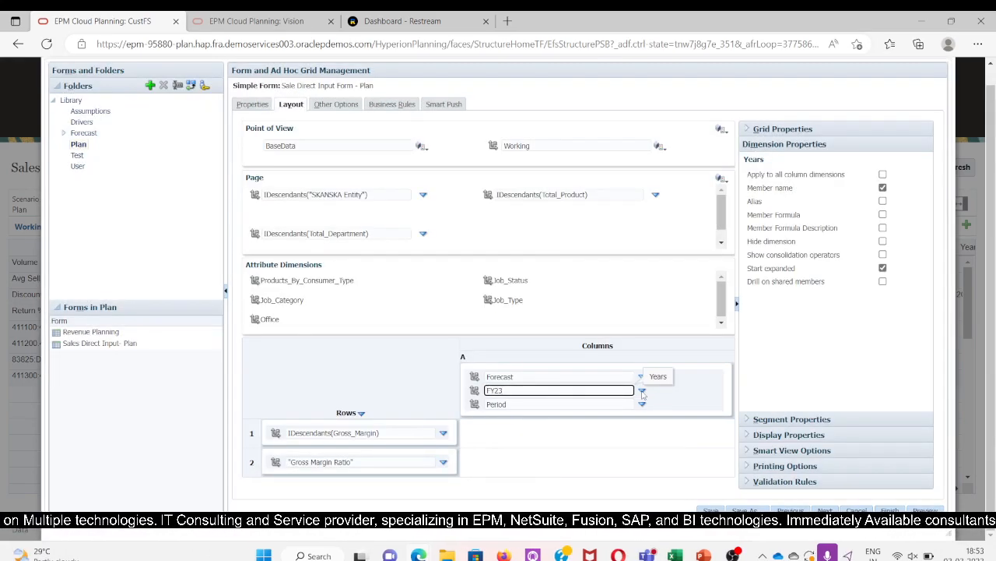
pyautogui.click(642, 391)
pyautogui.click(667, 391)
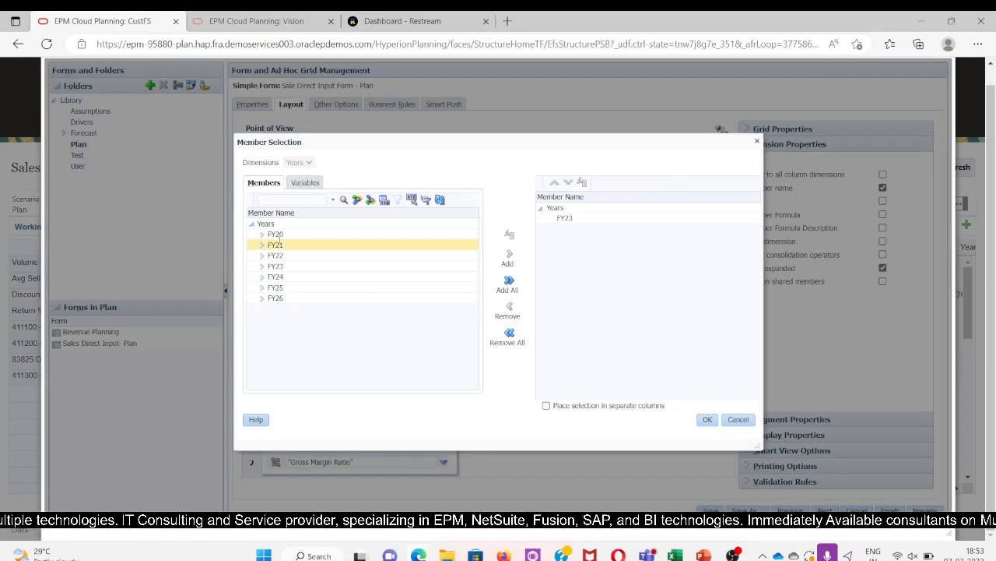
pyautogui.click(286, 277)
pyautogui.click(509, 257)
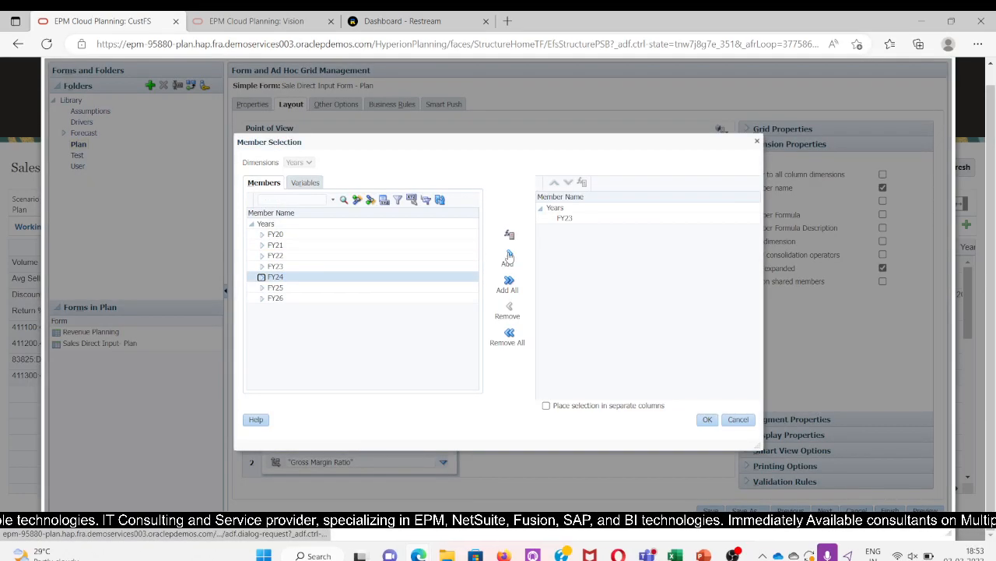
pyautogui.click(704, 420)
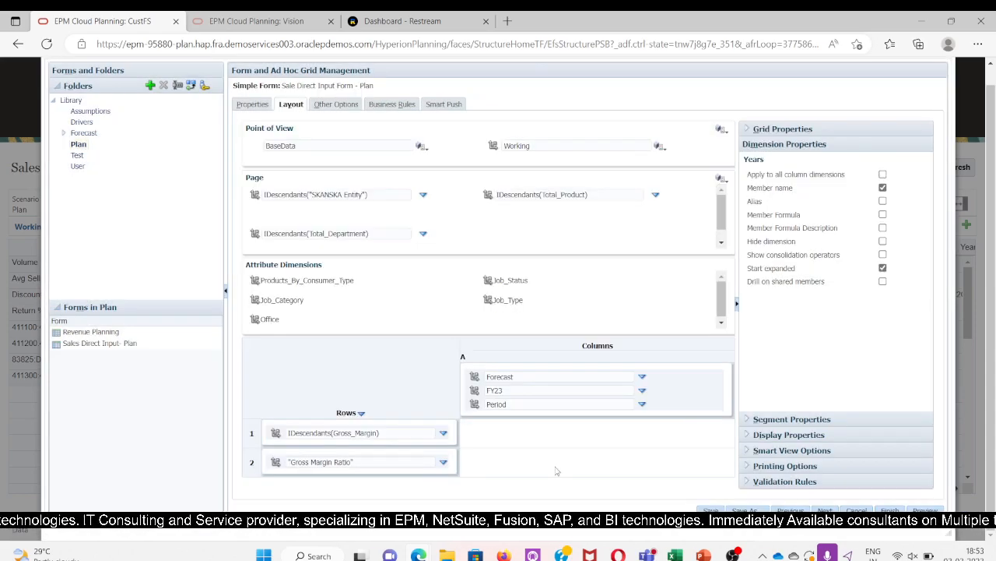
# - Set column A's Period selection to Descendants (inc) of YearTotal
pyautogui.click(642, 404)
pyautogui.click(667, 405)
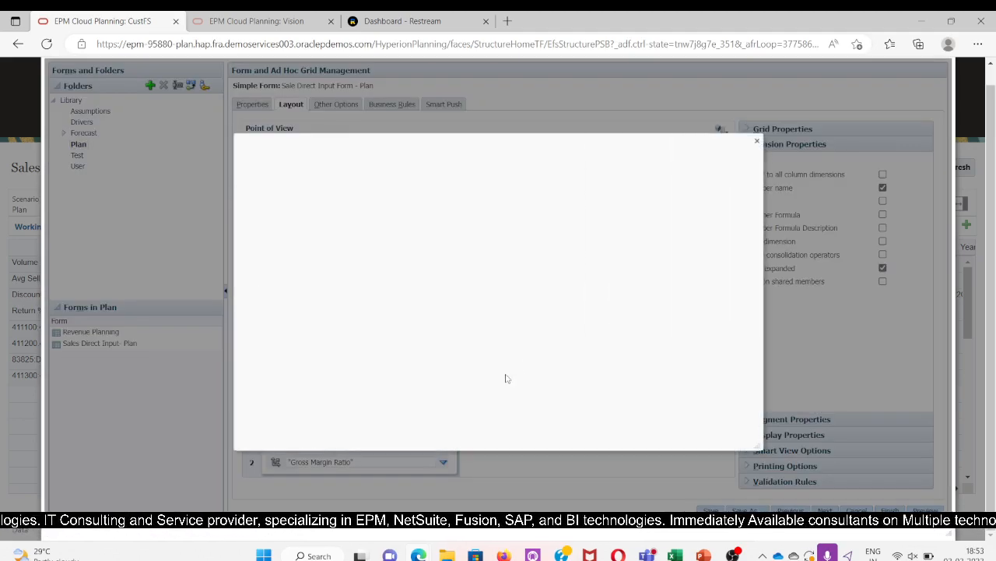
pyautogui.click(281, 245)
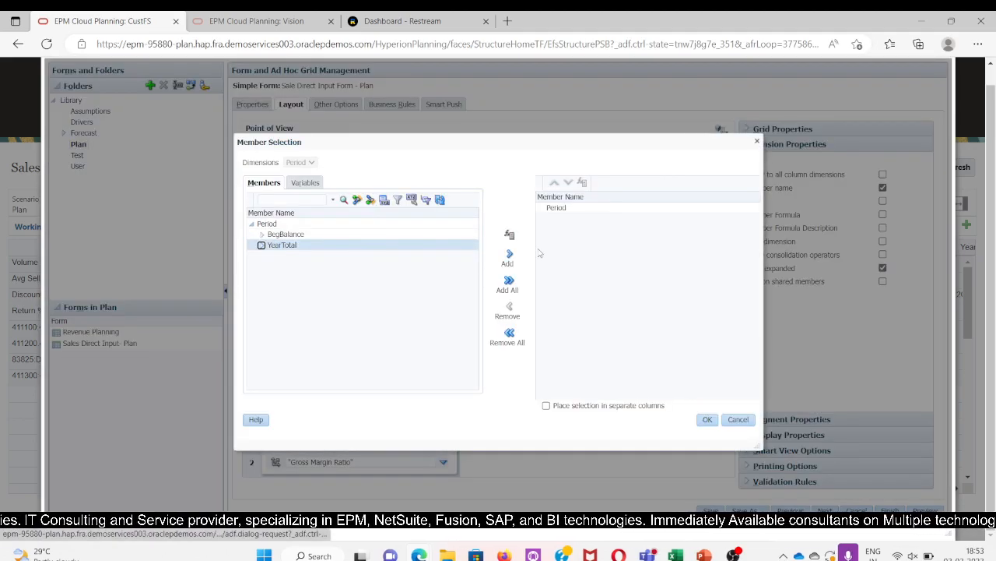
pyautogui.click(510, 235)
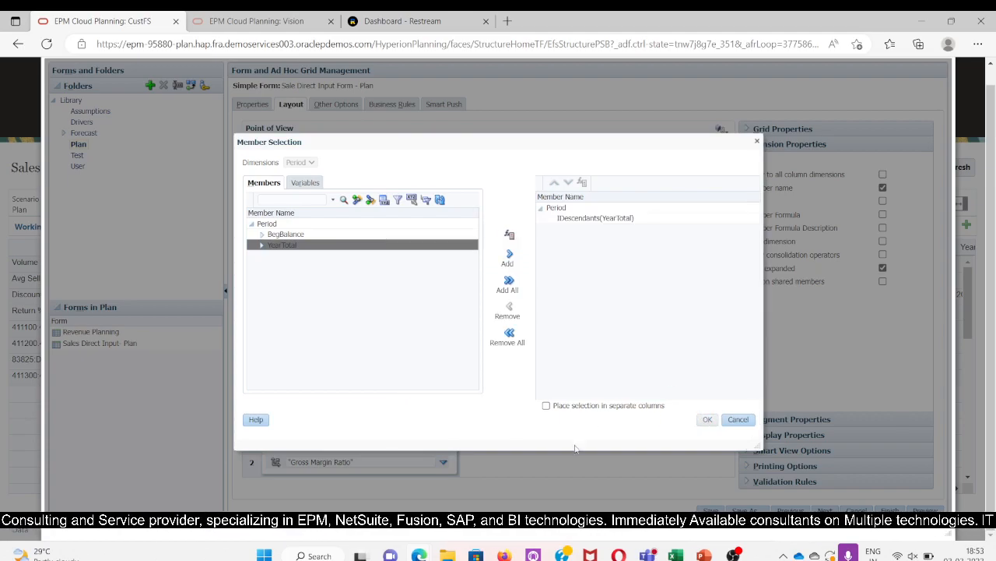
pyautogui.click(707, 419)
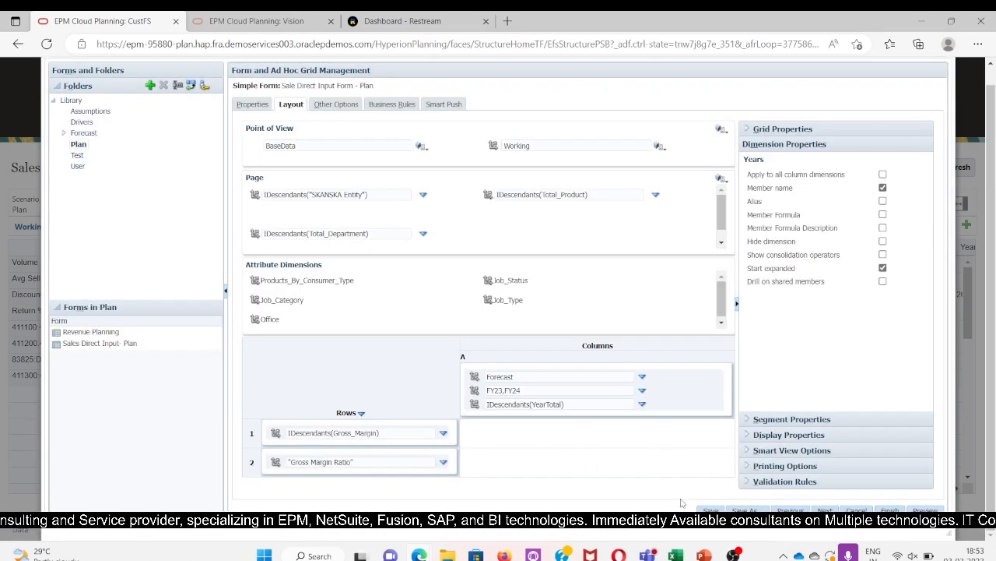
# - Duplicate column A and replace Forecast with Plan in column B's Scenario selection
pyautogui.click(464, 357)
pyautogui.click(510, 378)
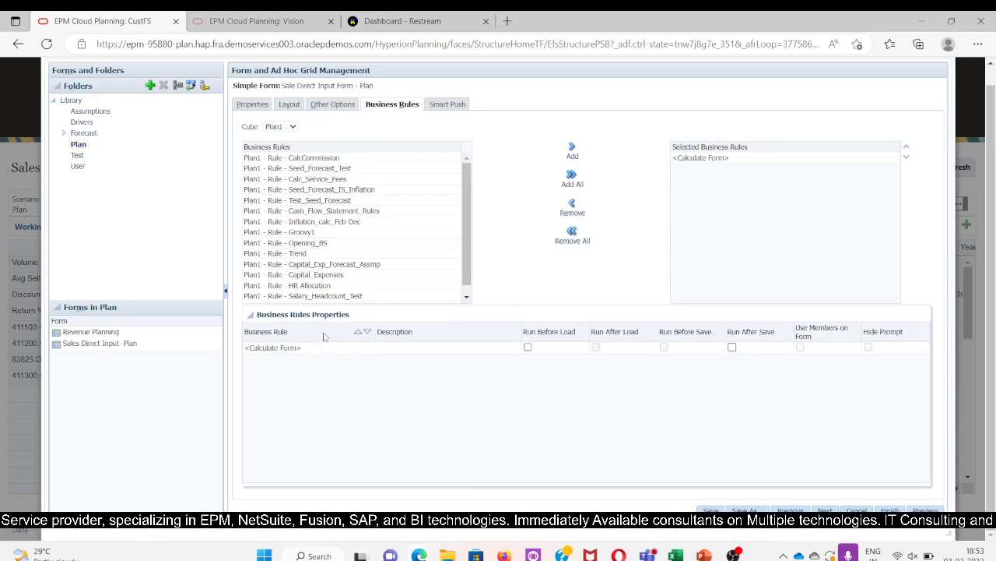
pyautogui.moveTo(417, 484); pyautogui.dragTo(643, 491)
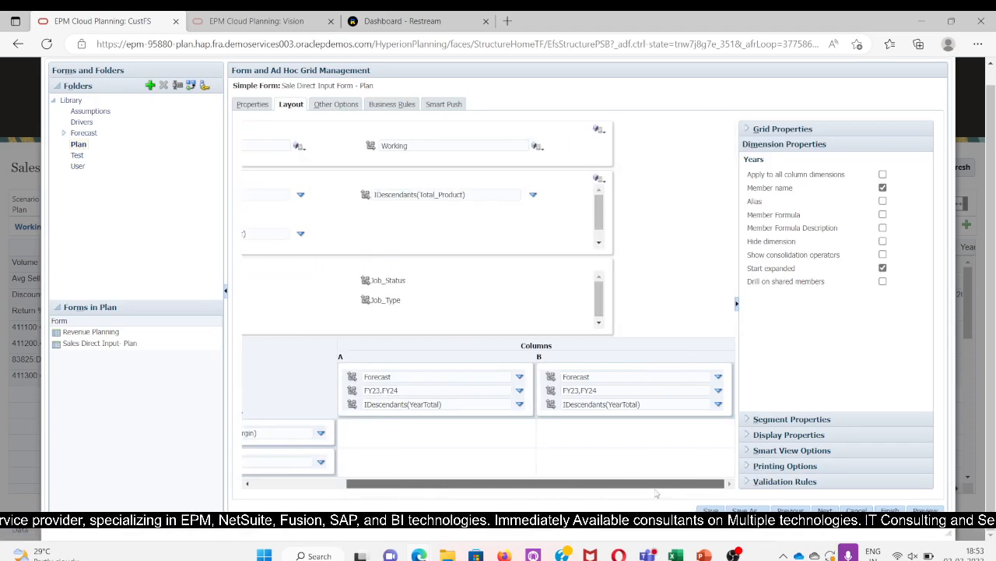
pyautogui.click(716, 376)
pyautogui.click(749, 380)
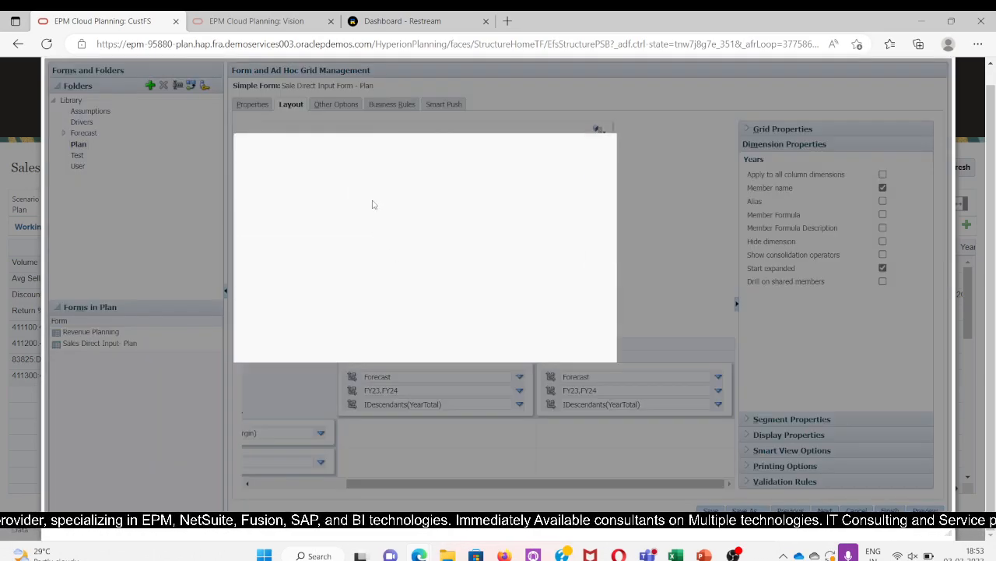
pyautogui.click(274, 234)
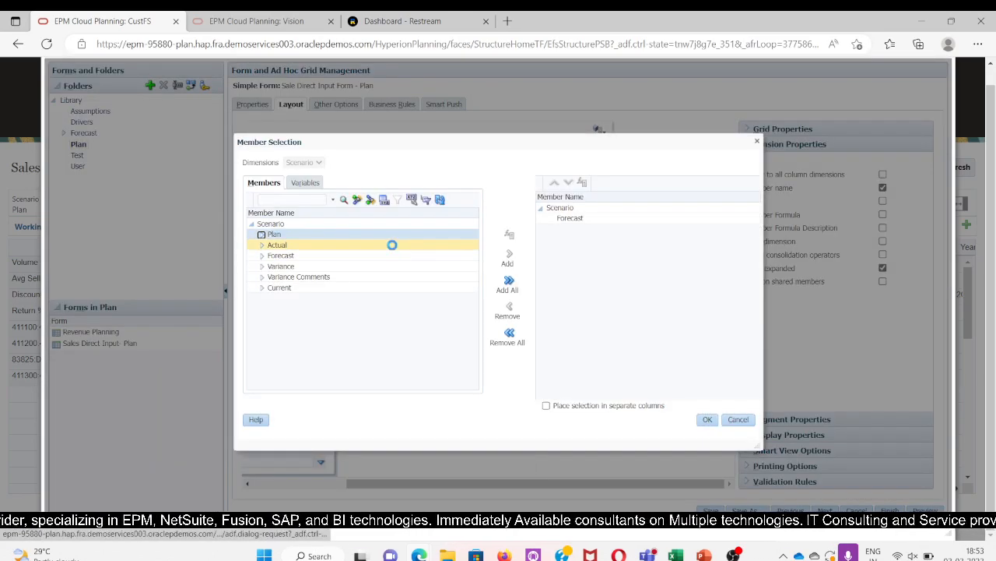
pyautogui.click(508, 263)
pyautogui.click(570, 218)
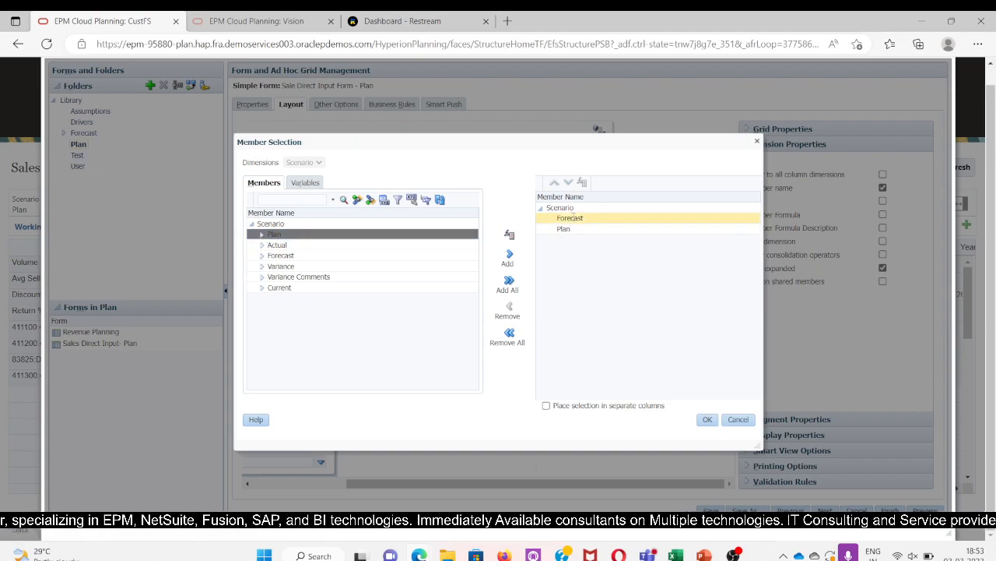
pyautogui.click(507, 311)
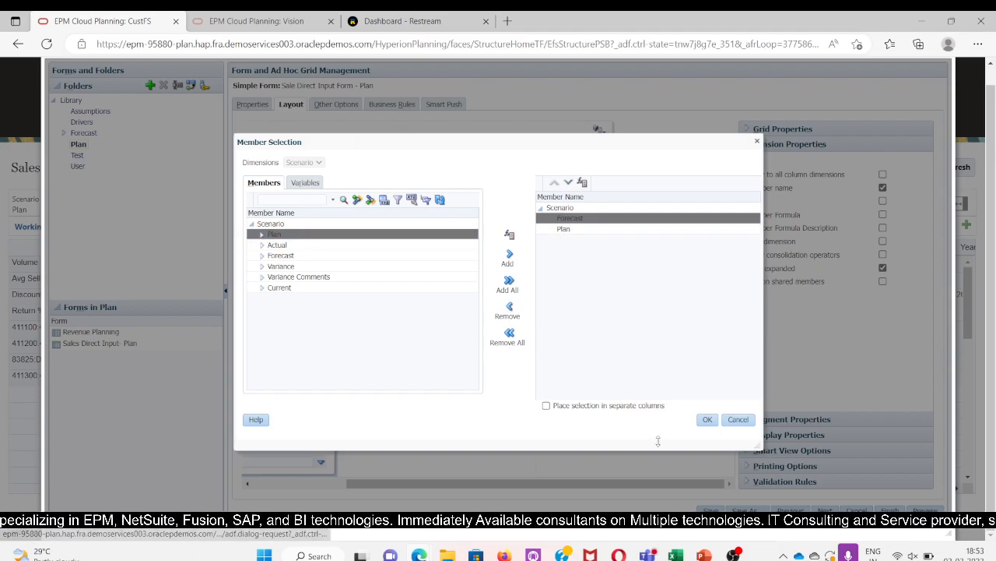
pyautogui.click(707, 419)
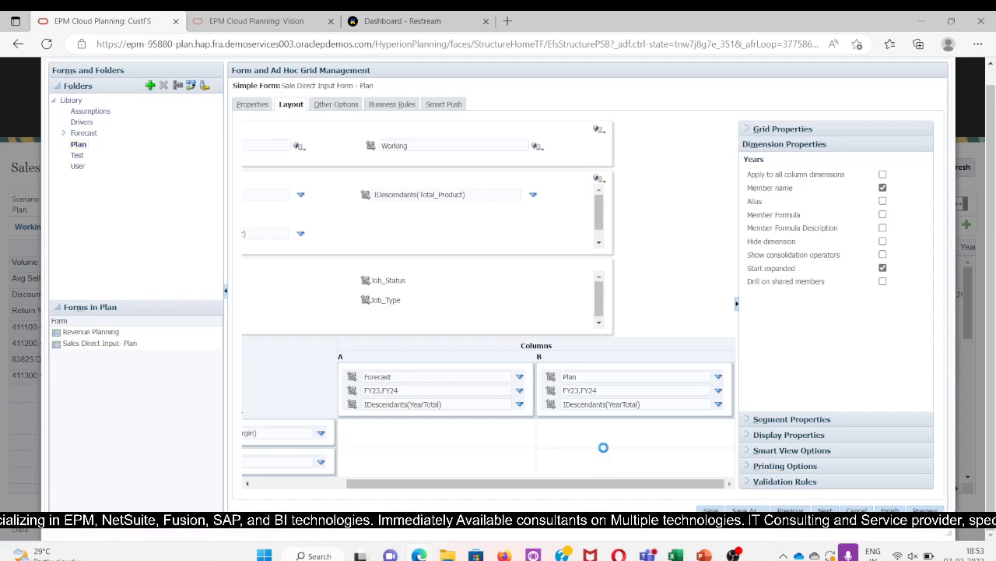
# - Reduce column B's Years selection to FY24 and save the form
pyautogui.click(581, 392)
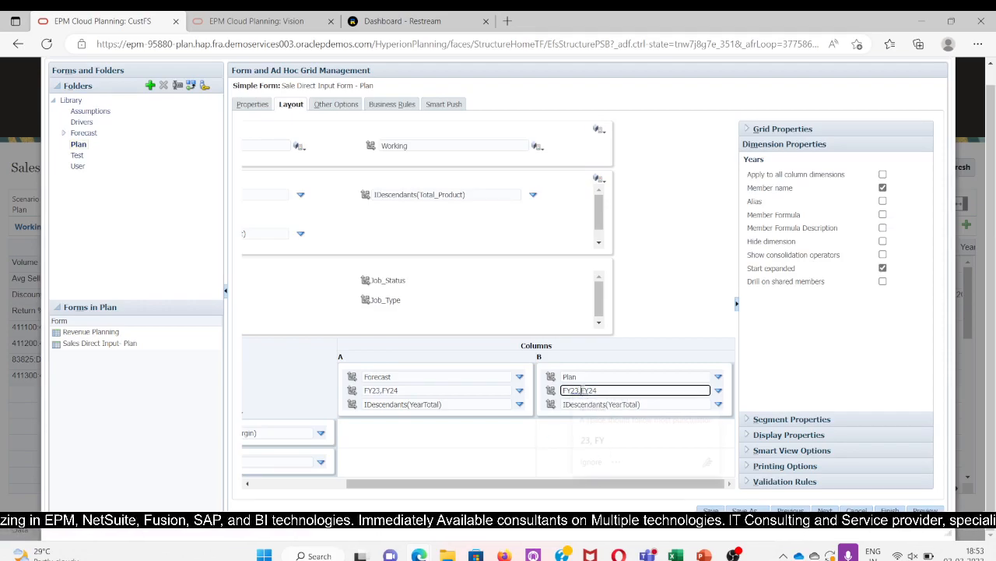
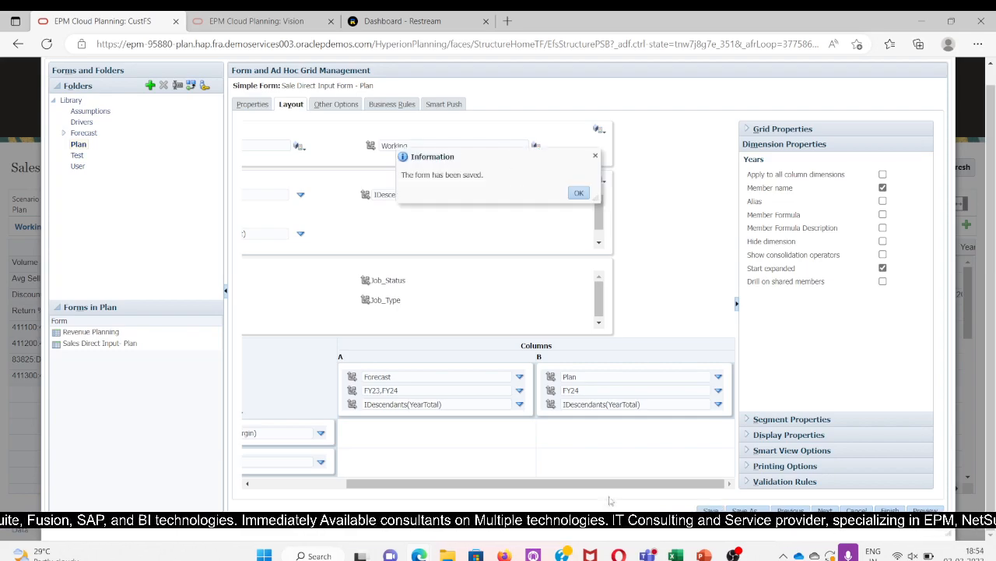
pyautogui.click(578, 193)
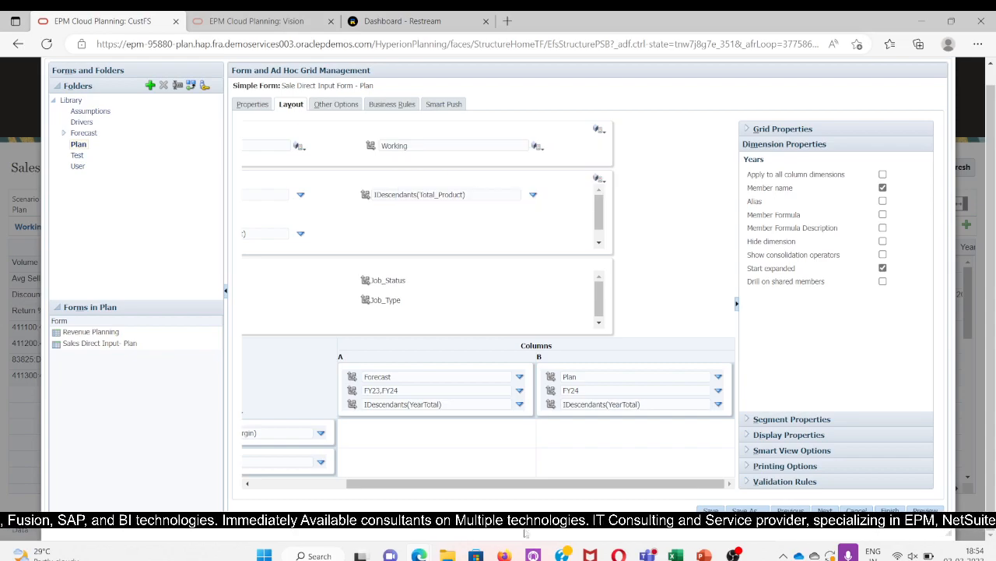
# - Preview the form and examine its account rows from the revenue accounts down to the last row
pyautogui.moveTo(596, 484); pyautogui.dragTo(185, 446)
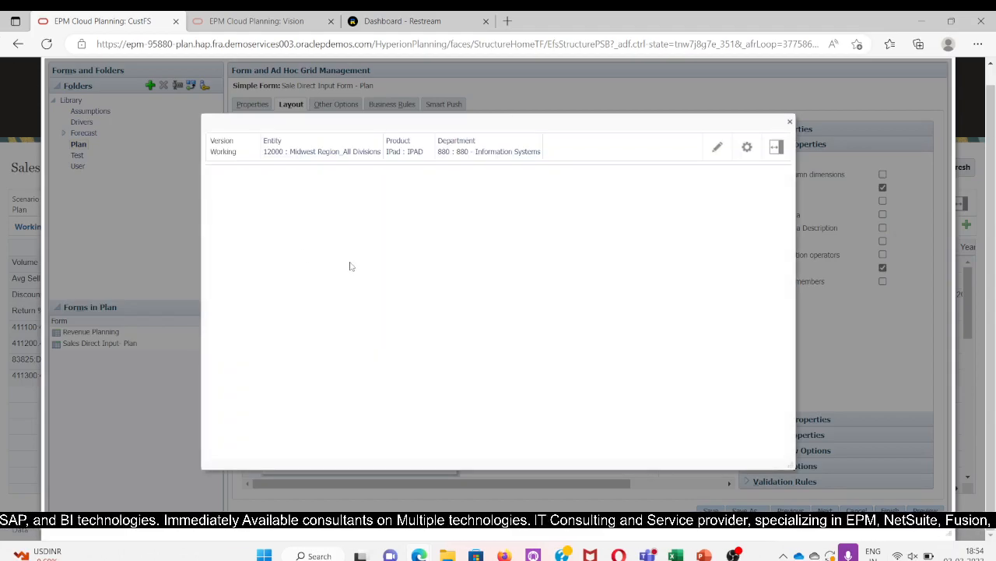
pyautogui.scroll(-3, 448, 323)
pyautogui.scroll(-10, 451, 327)
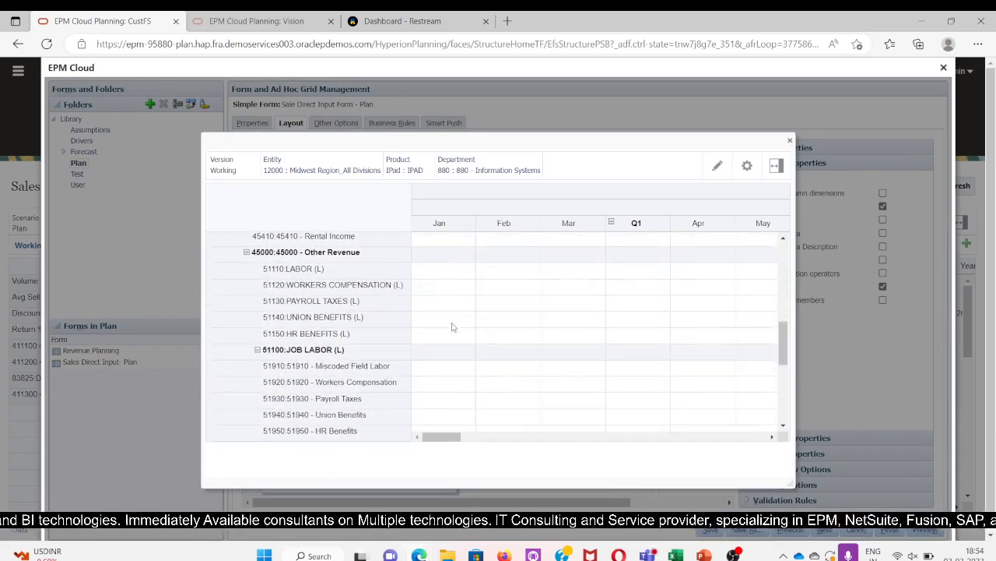
pyautogui.scroll(-4, 452, 327)
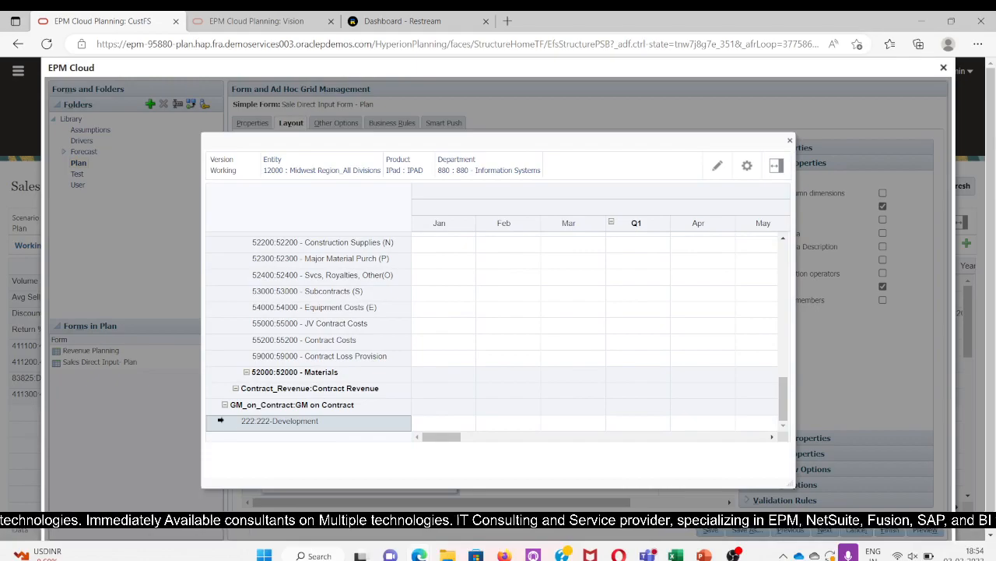
pyautogui.scroll(15, 441, 372)
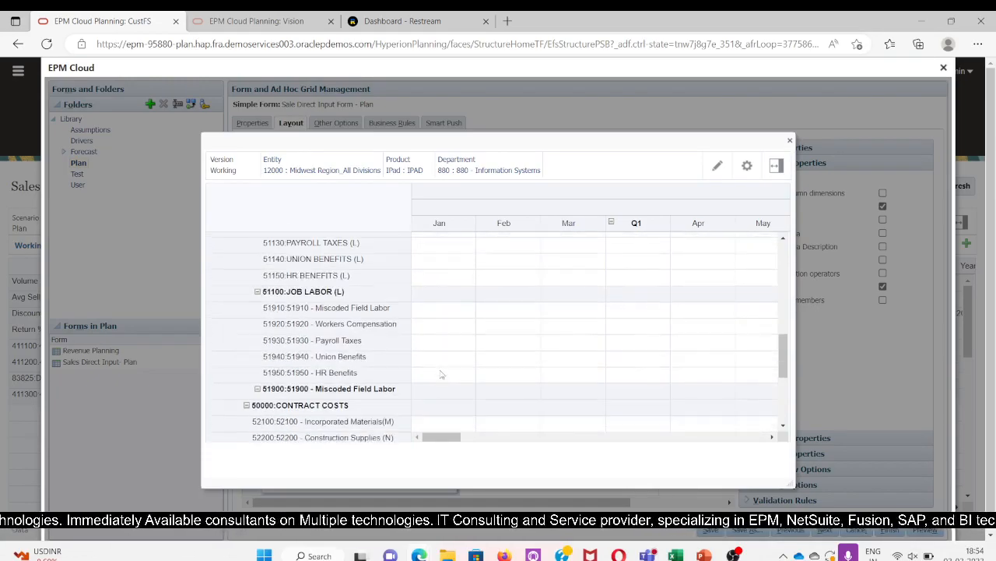
pyautogui.scroll(-15, 457, 314)
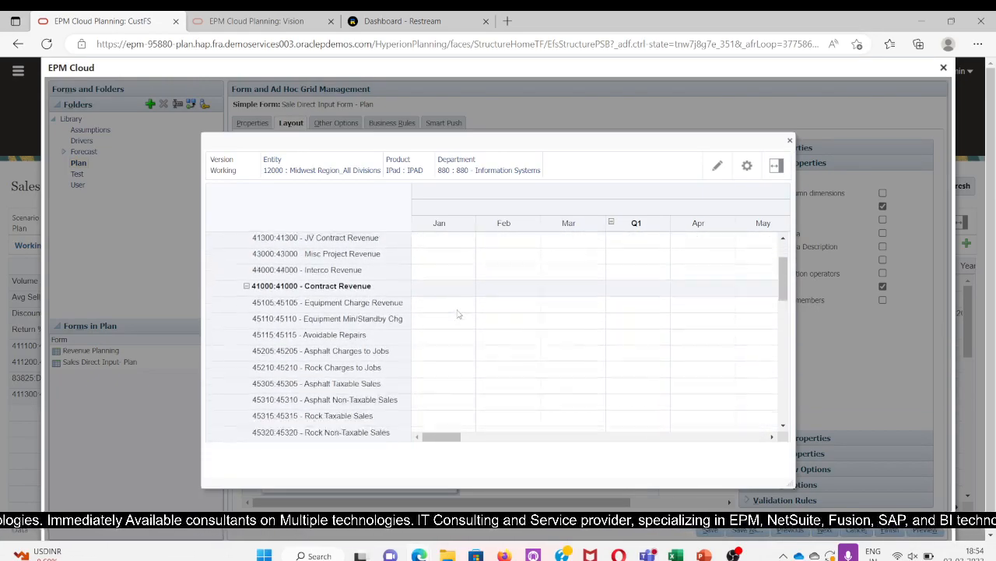
pyautogui.scroll(-5, 458, 315)
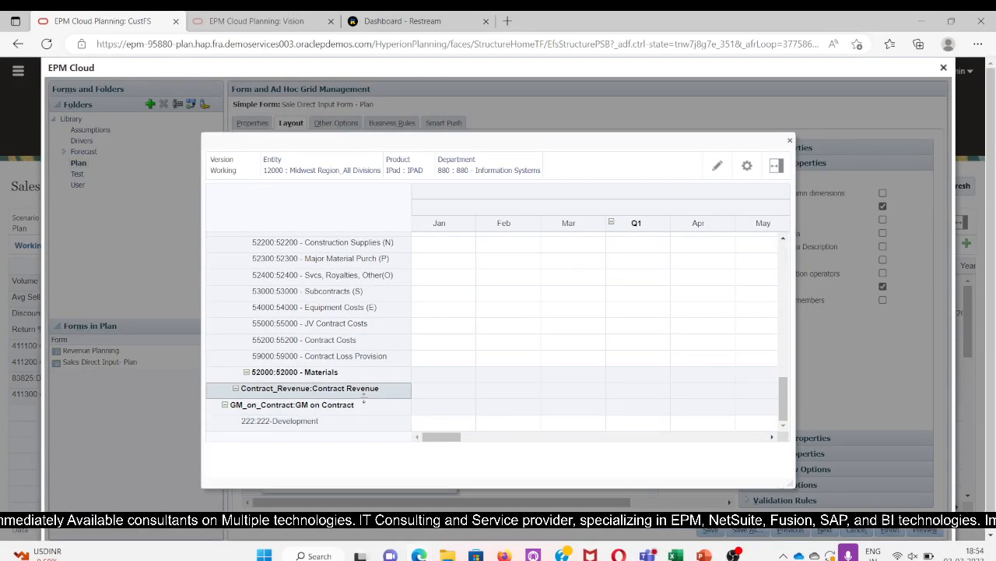
pyautogui.scroll(-1, 845, 436)
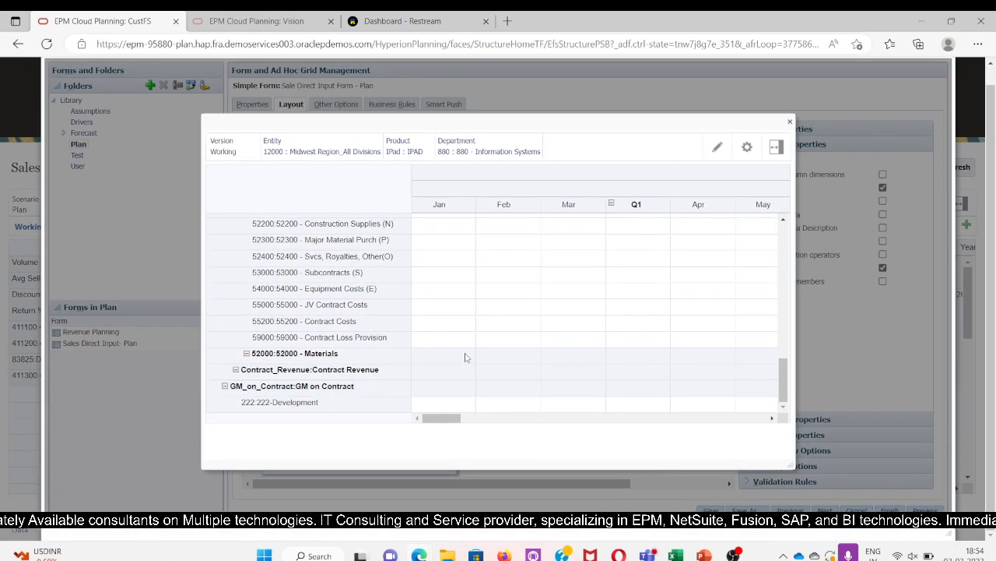
# - Close the form preview and editor, and open "Sale Direct Input Form - Plan" from the Plan folder for data entry
pyautogui.click(789, 122)
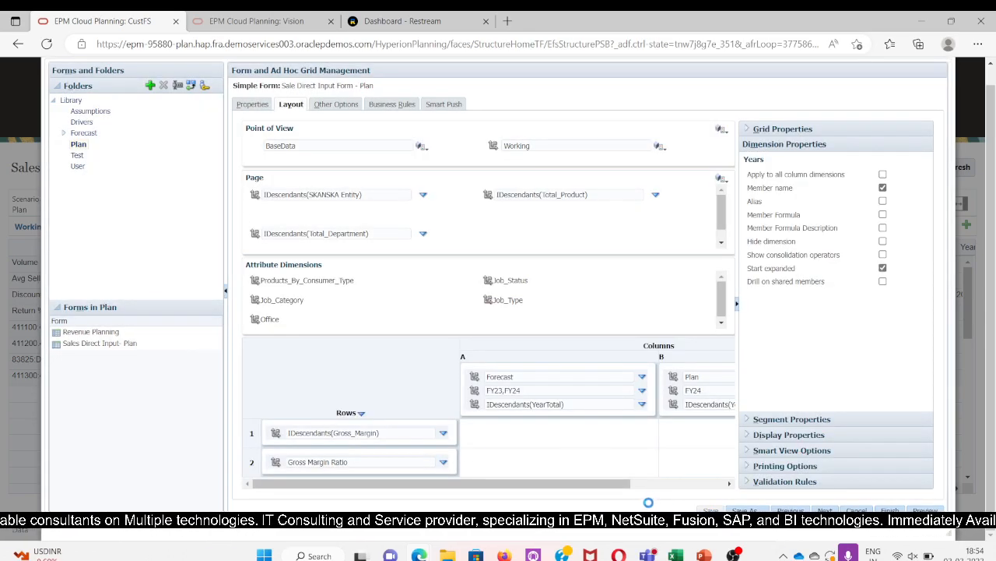
pyautogui.click(580, 192)
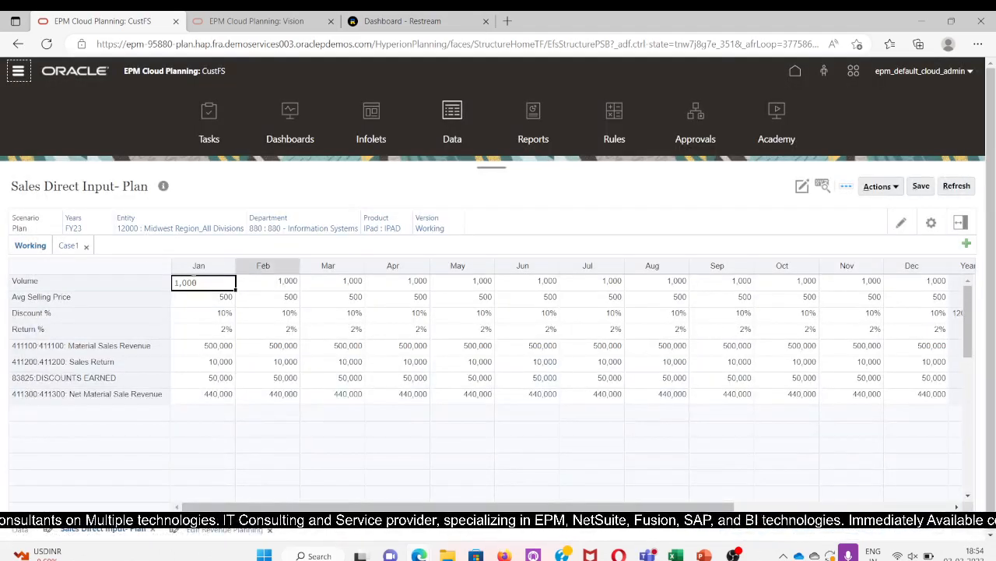
pyautogui.click(20, 529)
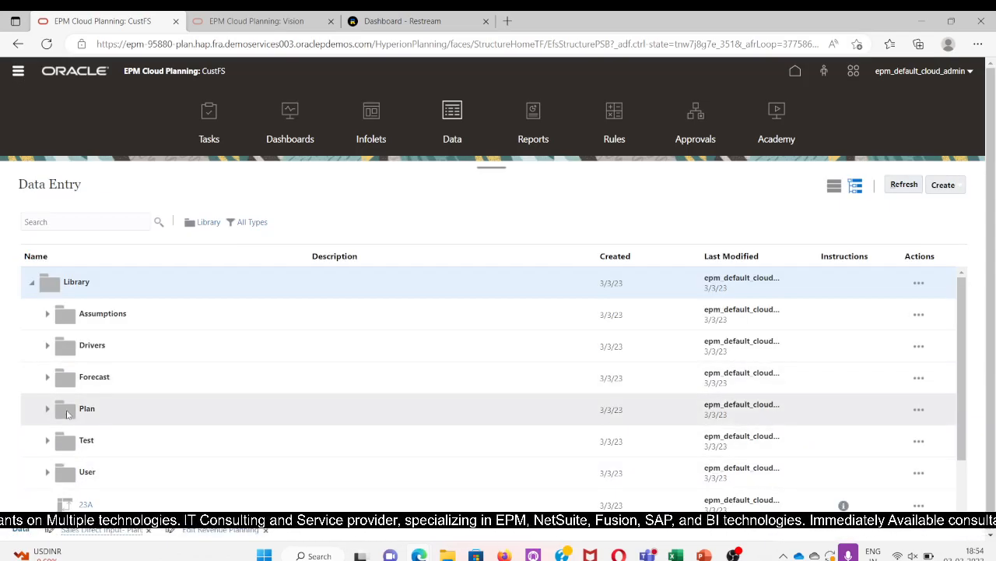
pyautogui.click(48, 410)
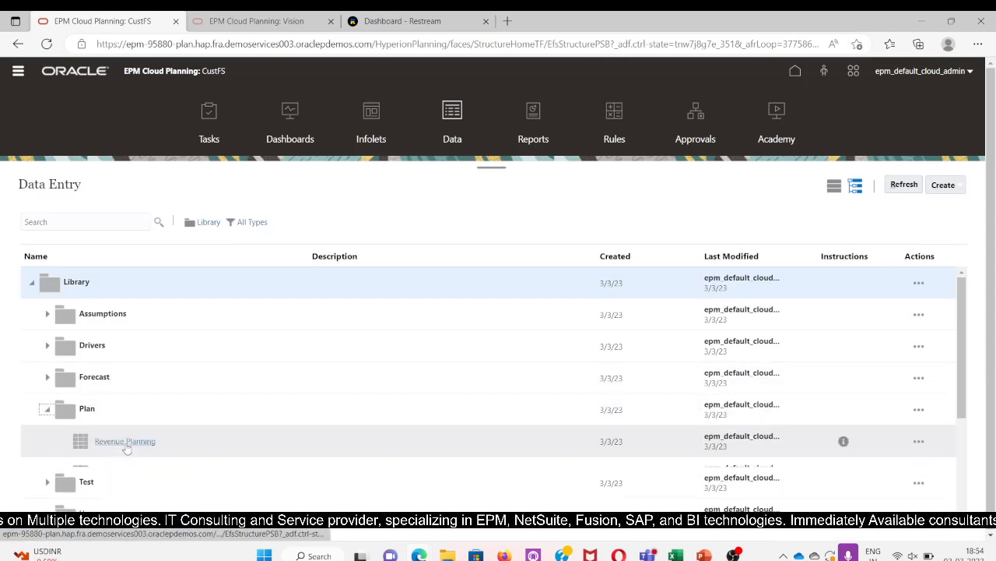
pyautogui.scroll(-2, 117, 358)
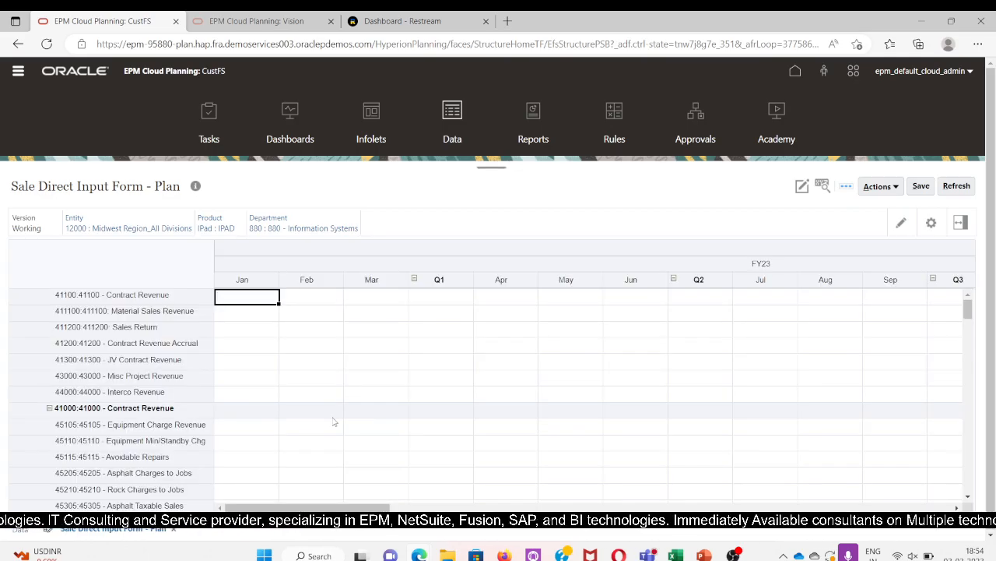
# - Examine the form's account rows down to Gross Margin Ratio and its monthly columns across FY23 and FY24
pyautogui.scroll(-8, 263, 398)
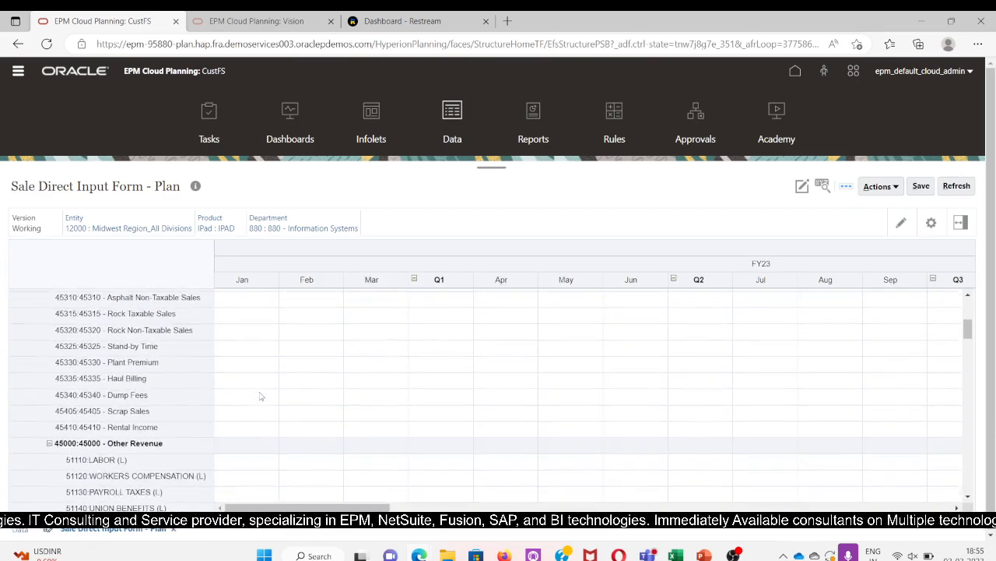
pyautogui.scroll(-9, 264, 398)
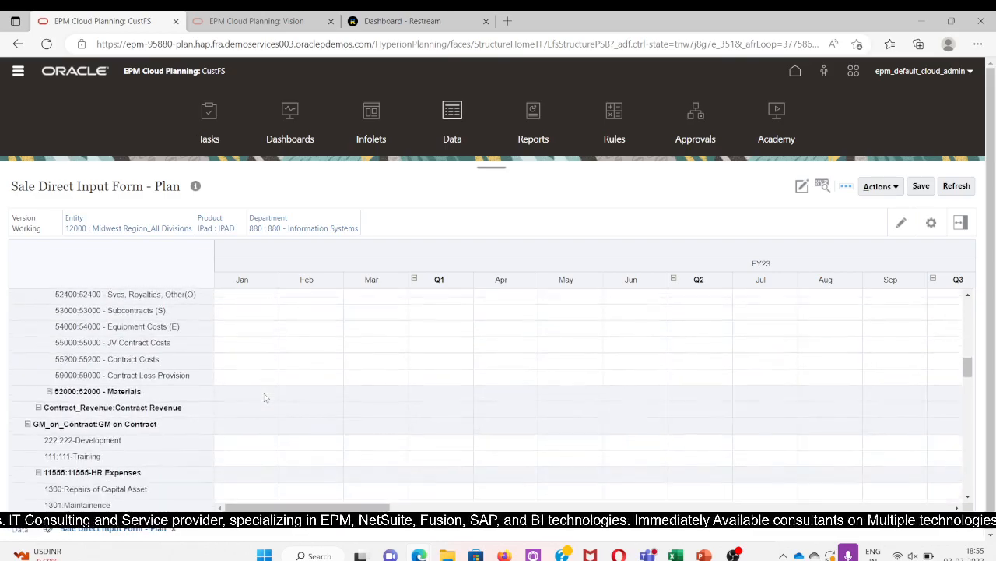
pyautogui.scroll(-9, 264, 398)
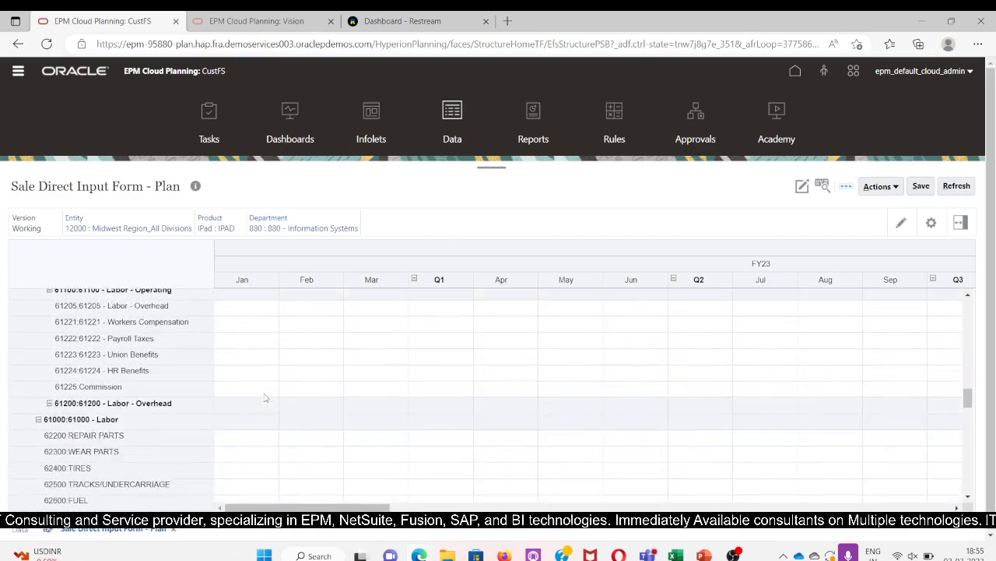
pyautogui.scroll(-9, 264, 398)
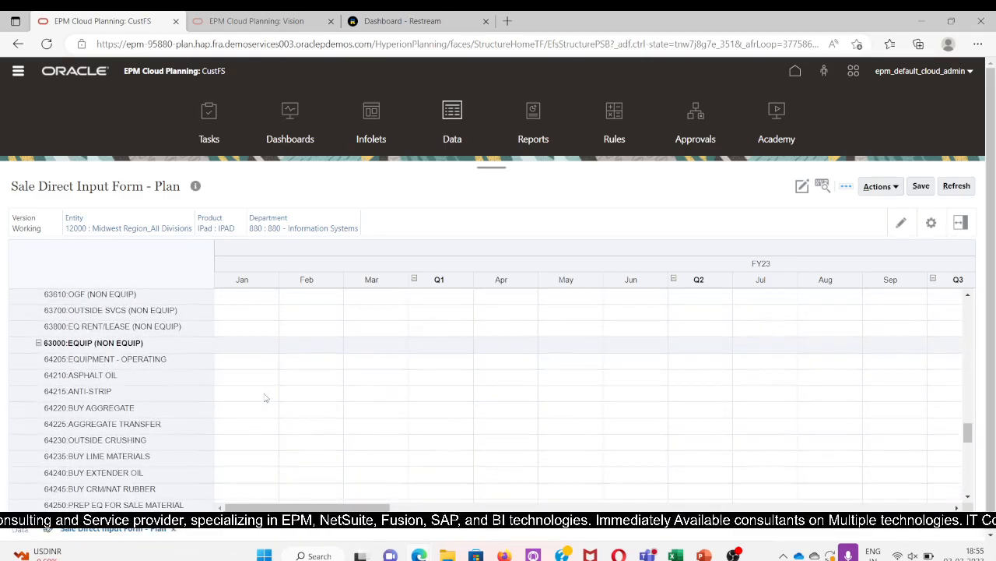
pyautogui.scroll(-8, 264, 398)
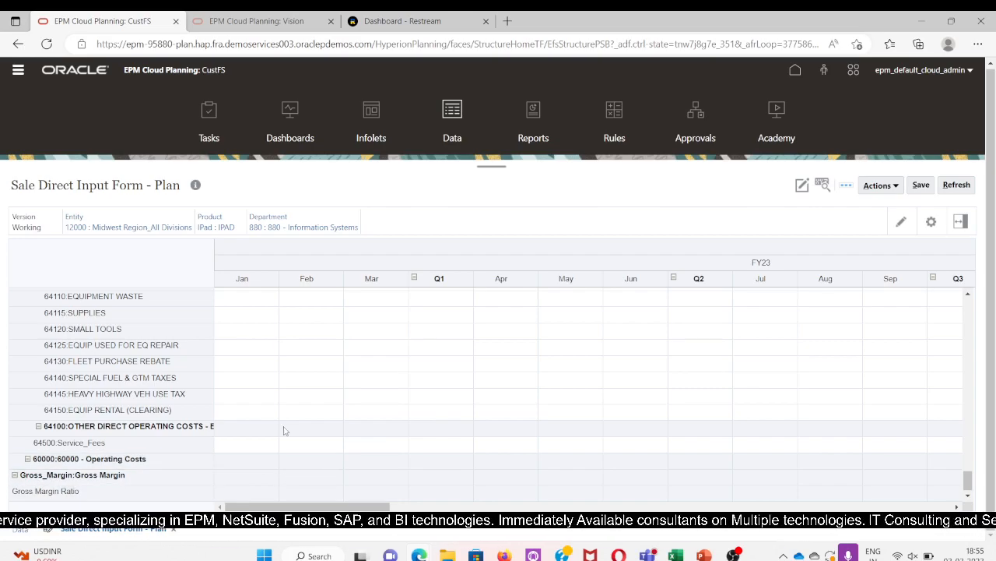
pyautogui.scroll(10, 307, 431)
pyautogui.scroll(-3, 301, 432)
pyautogui.scroll(-7, 301, 432)
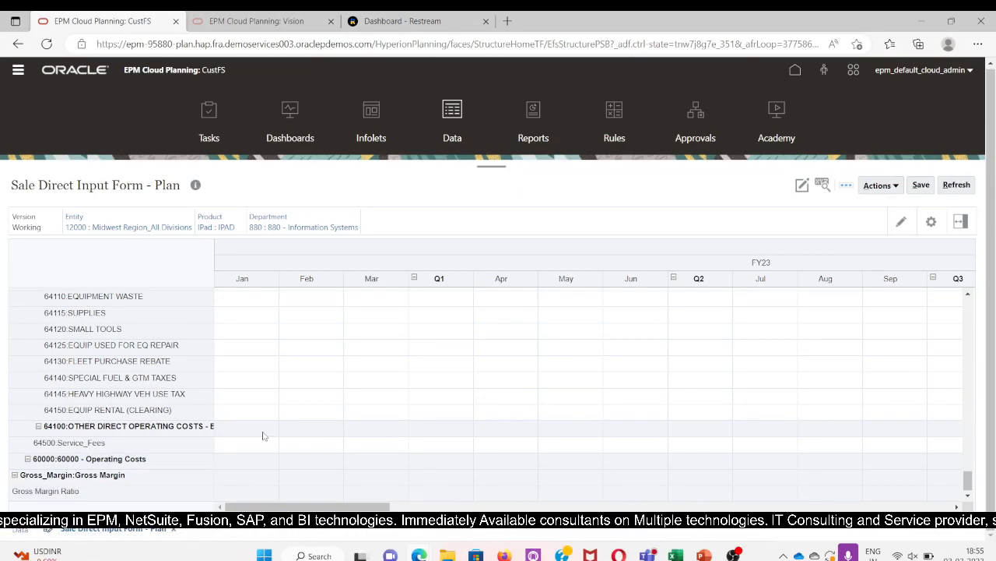
pyautogui.scroll(15, 264, 438)
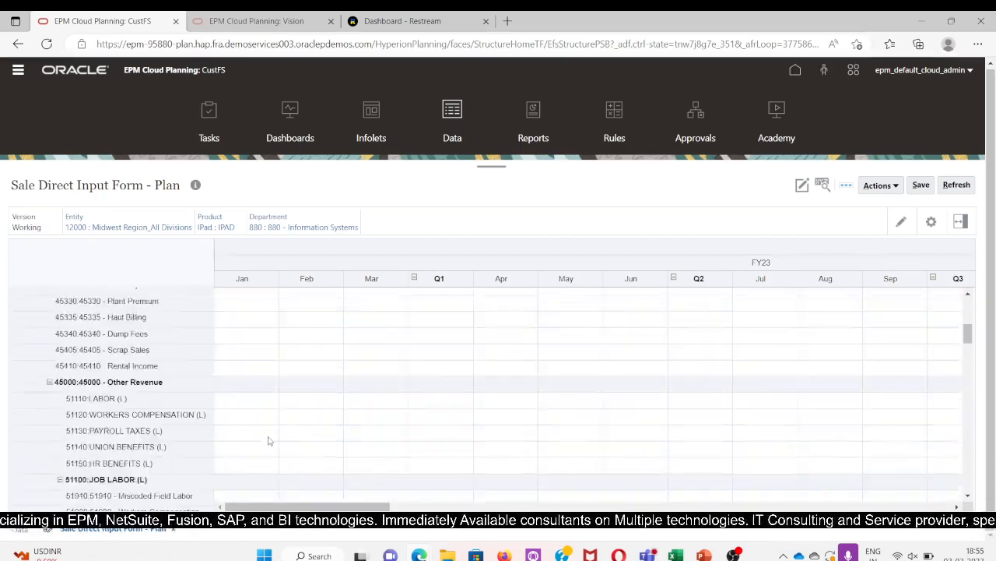
pyautogui.scroll(5, 268, 441)
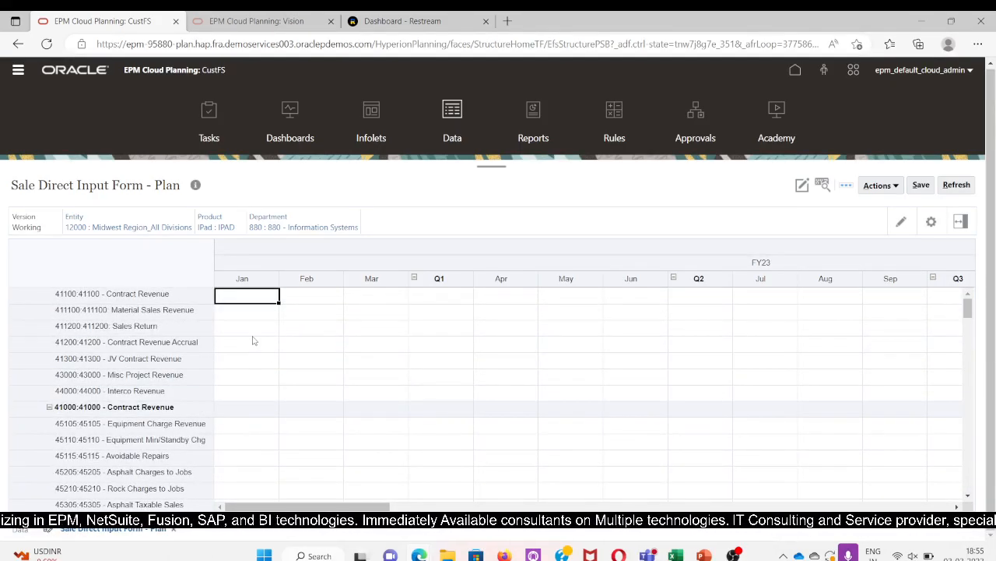
pyautogui.moveTo(316, 508); pyautogui.dragTo(580, 555)
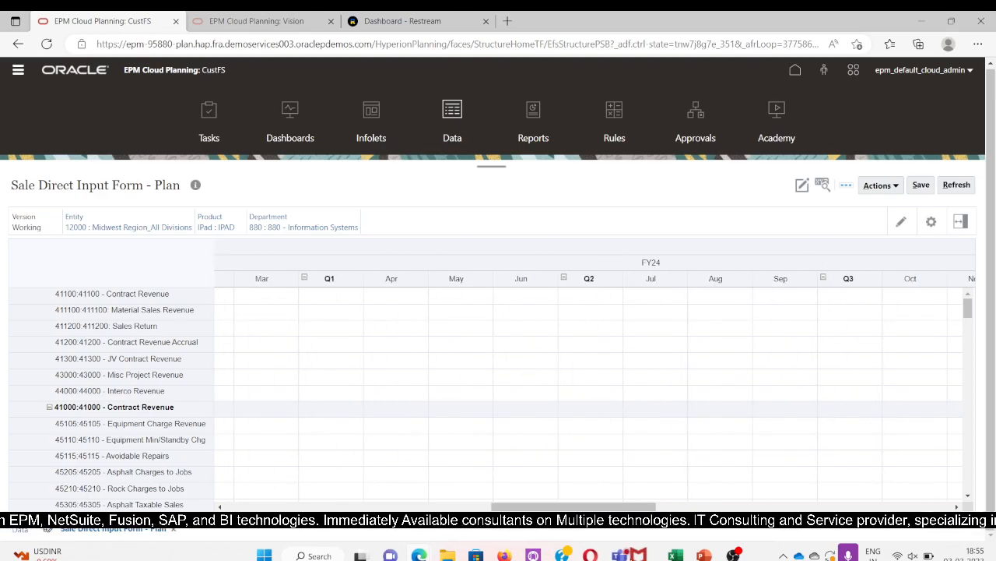
pyautogui.moveTo(573, 507); pyautogui.dragTo(304, 510)
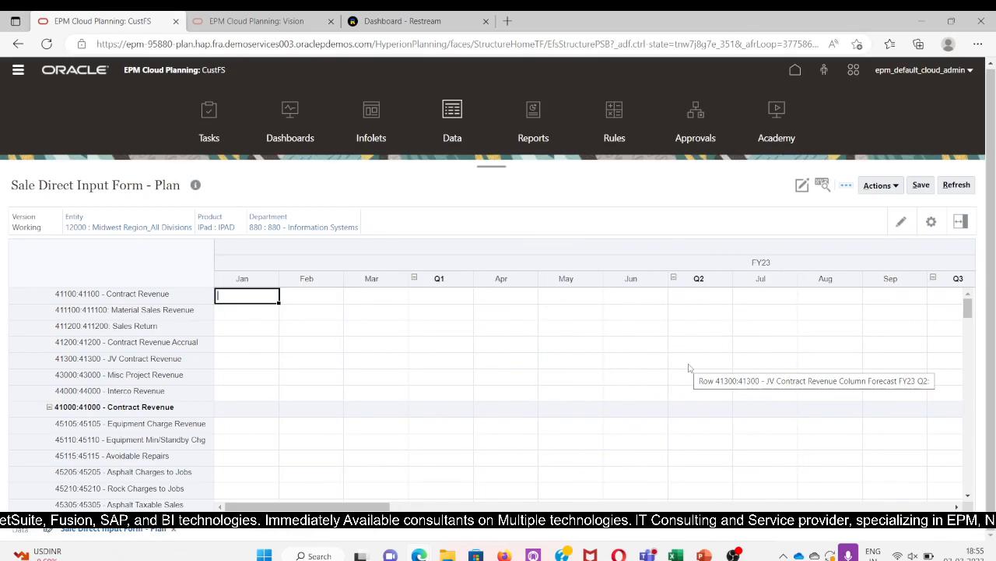
# - Enter 100000 for 41100 Contract Revenue and 50000 for 52100 Incorporated Materials in Forecast FY23 Jan, and save the data
pyautogui.write('100000')
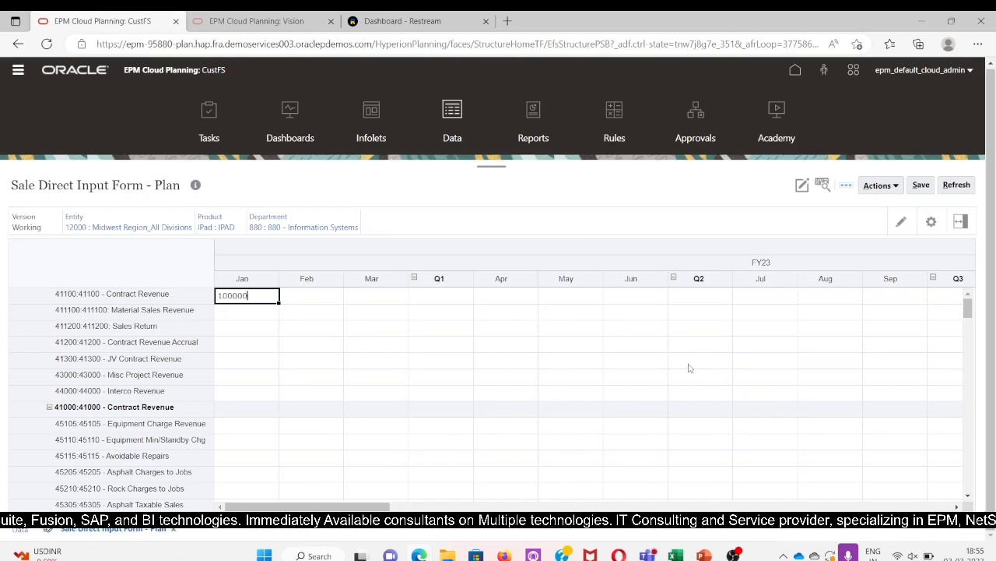
pyautogui.click(264, 343)
pyautogui.scroll(-10, 313, 425)
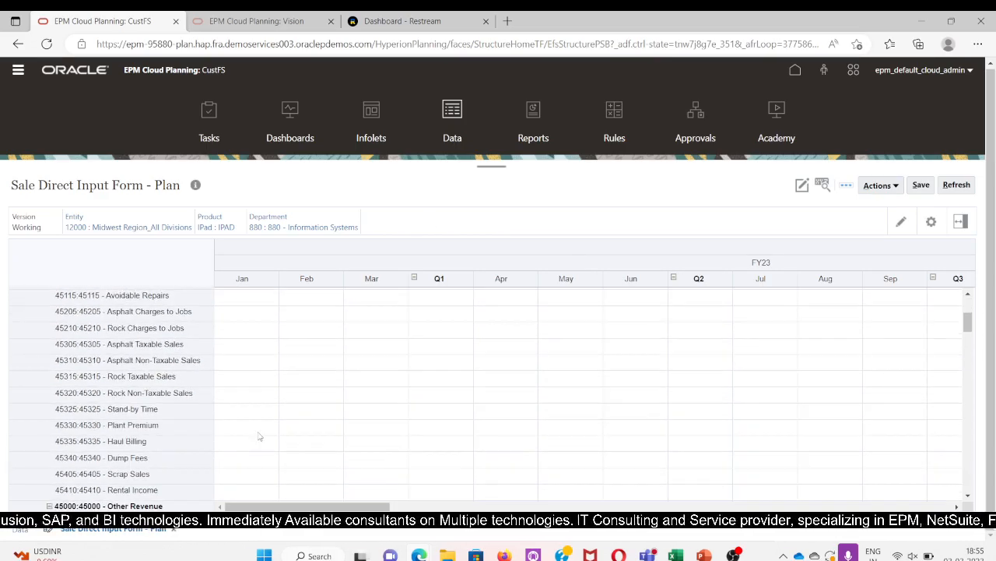
pyautogui.scroll(-3, 275, 436)
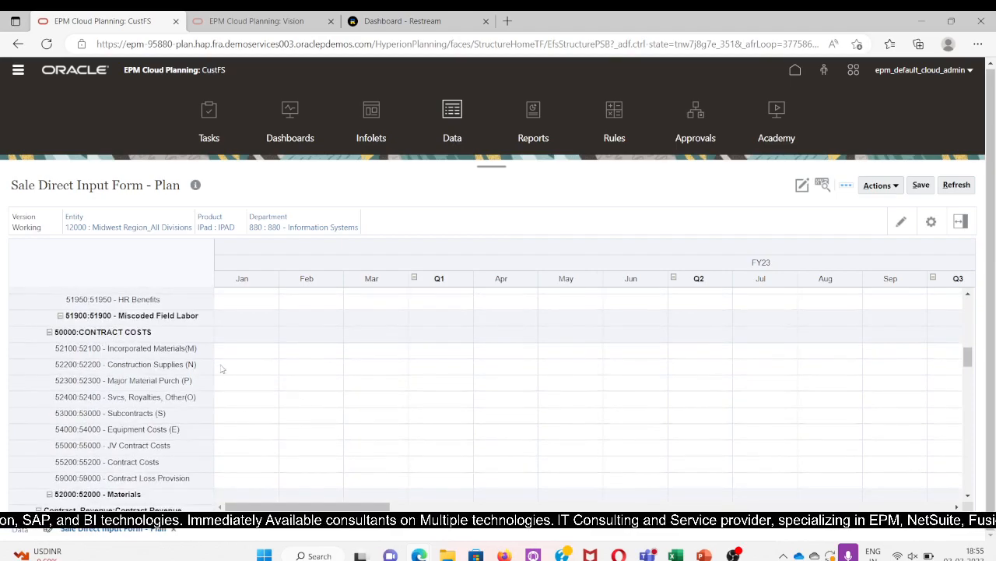
pyautogui.click(243, 351)
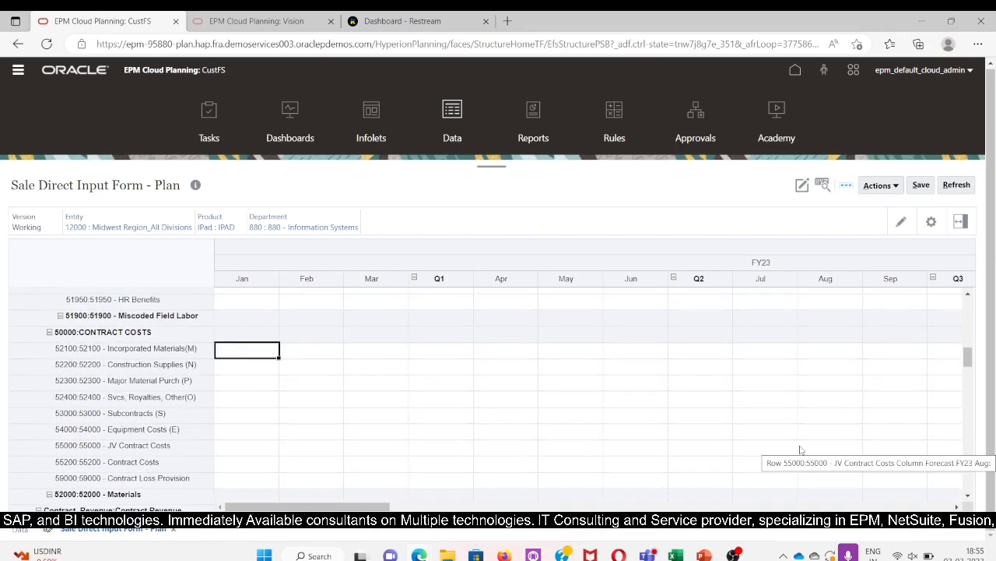
pyautogui.write('50000')
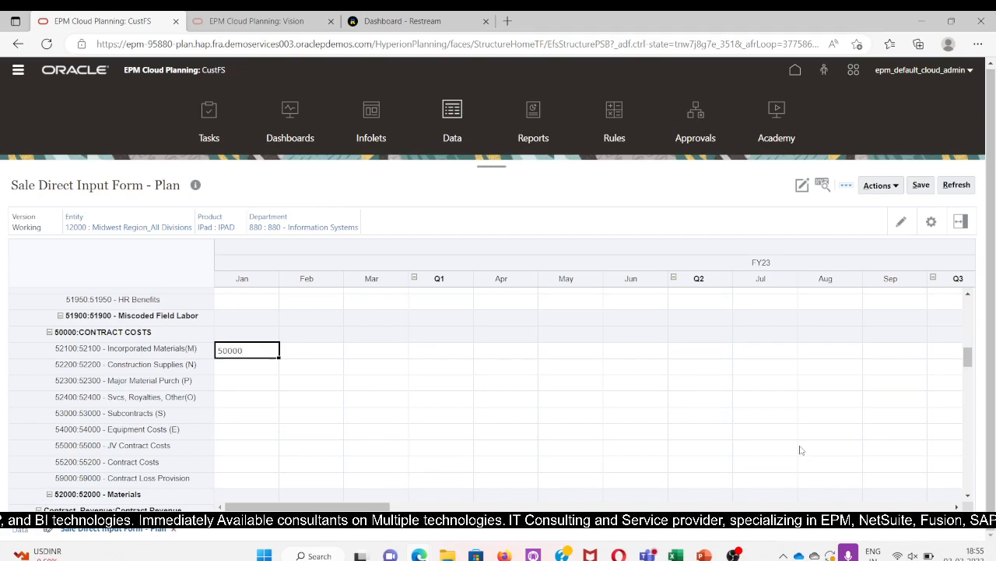
pyautogui.press('Return')
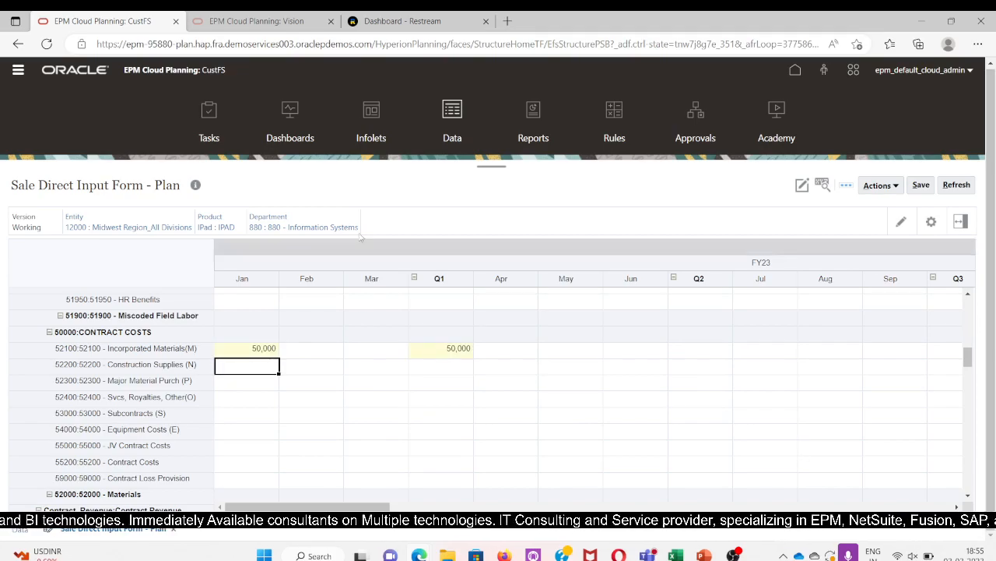
pyautogui.click(921, 186)
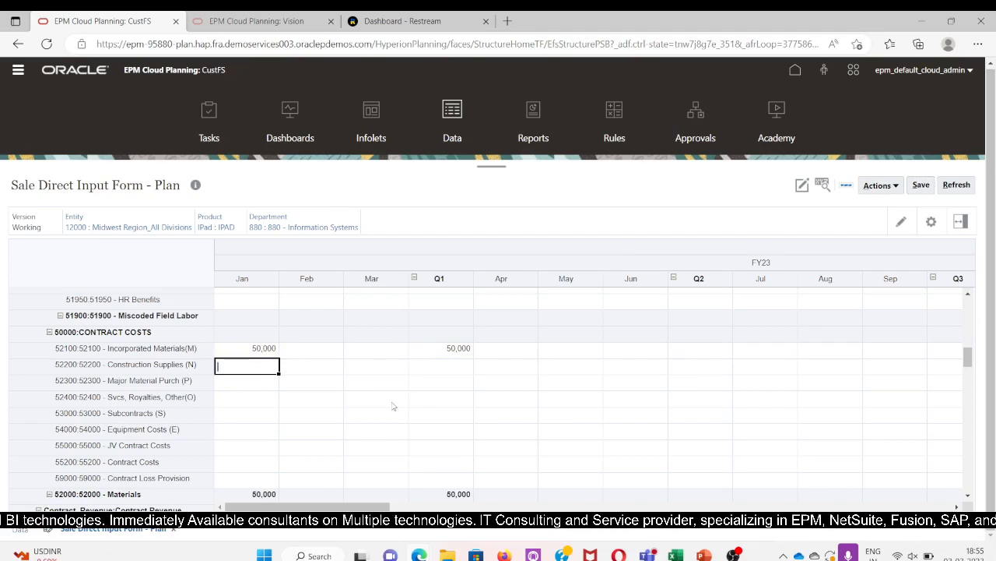
# - Enter 25000 for 51120 Workers Compensation in Forecast FY23 Jan and save the data
pyautogui.scroll(10, 340, 447)
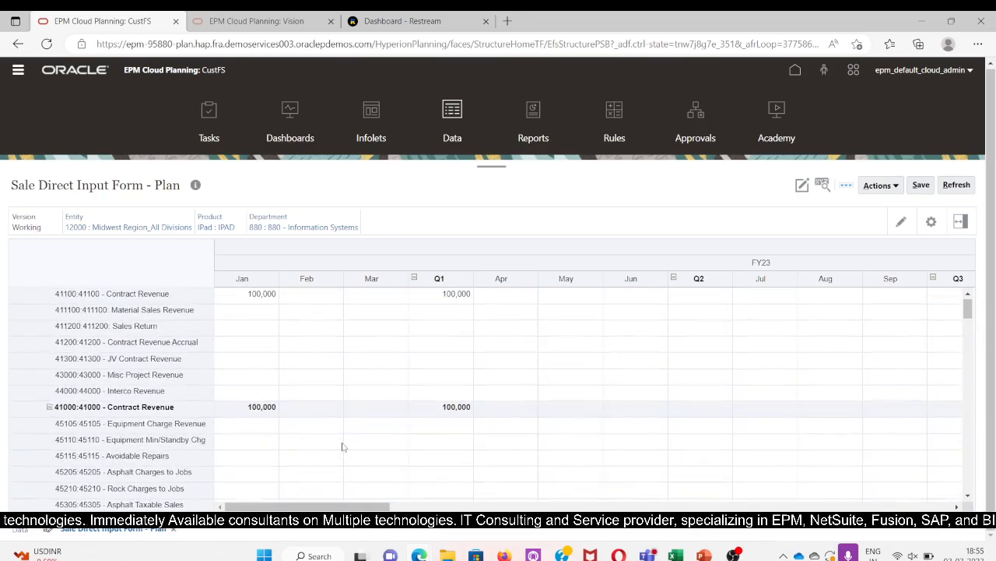
pyautogui.scroll(-4, 450, 442)
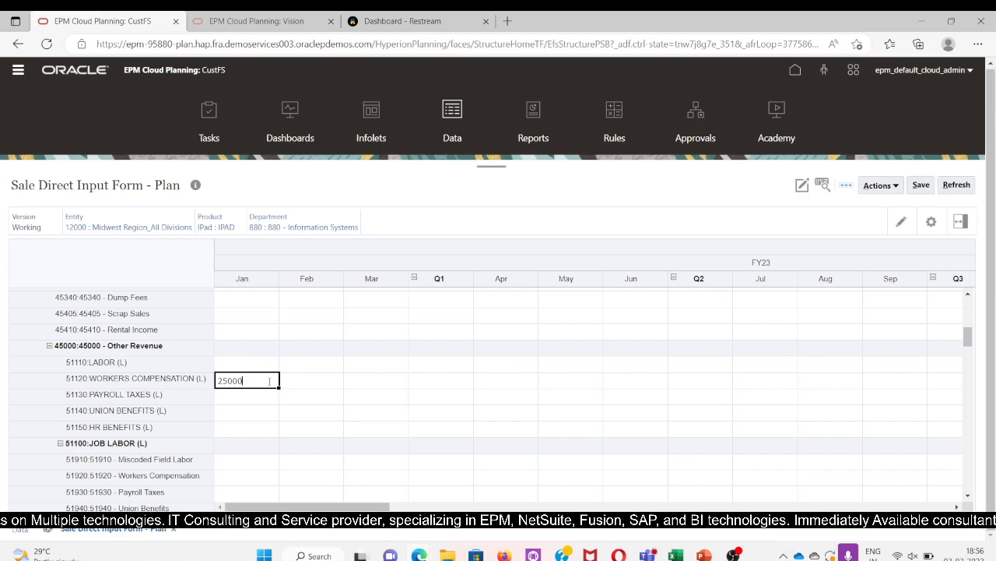
pyautogui.click(921, 186)
# - Examine the January and Q1 values from the contract cost rows through the operating cost accounts
pyautogui.scroll(-10, 329, 422)
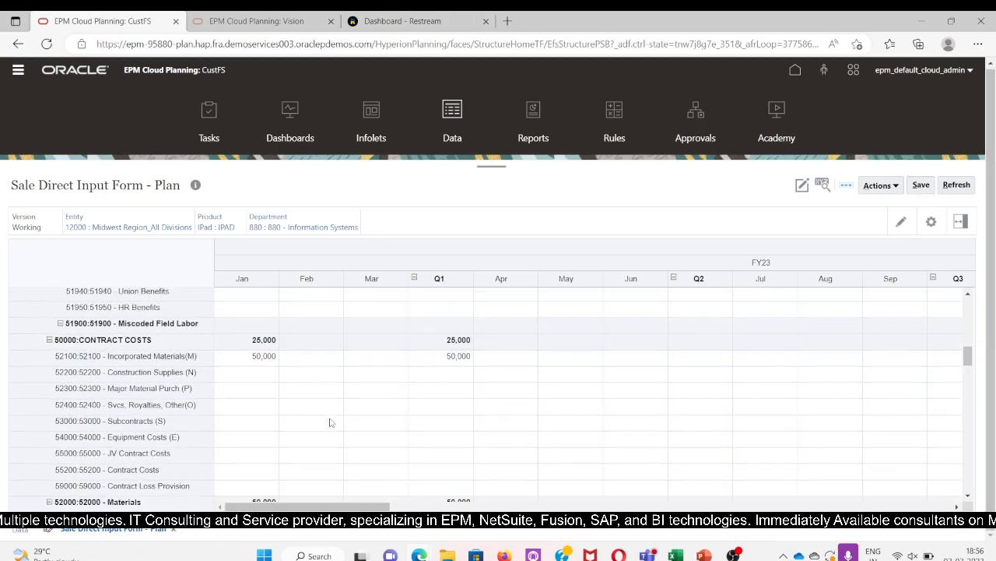
pyautogui.scroll(-10, 329, 422)
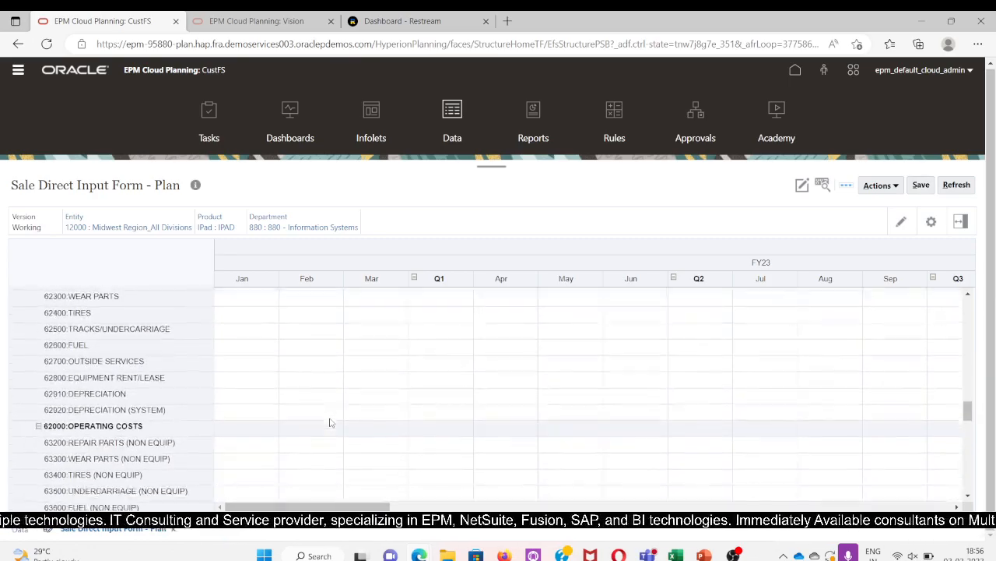
pyautogui.scroll(-8, 329, 422)
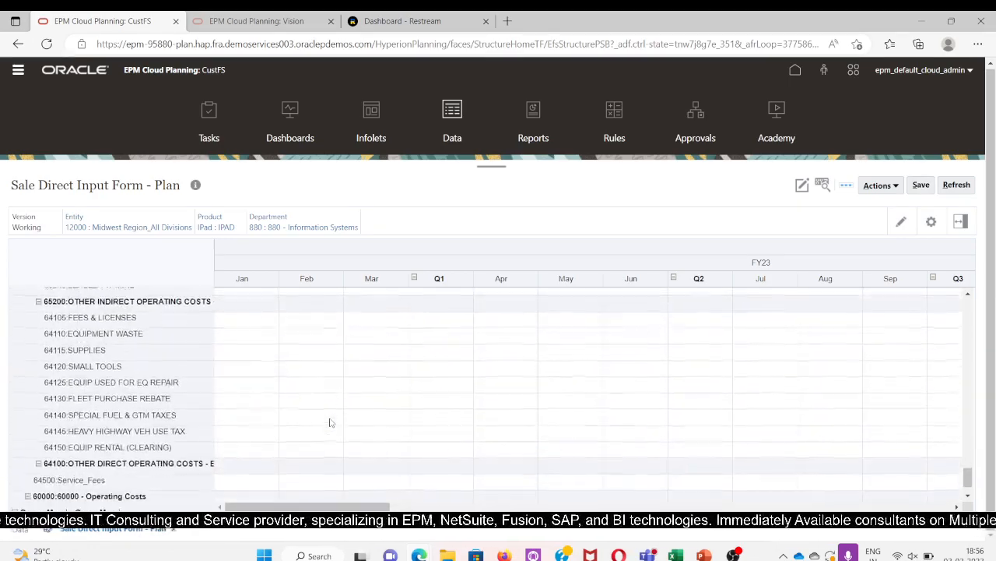
pyautogui.scroll(8, 277, 424)
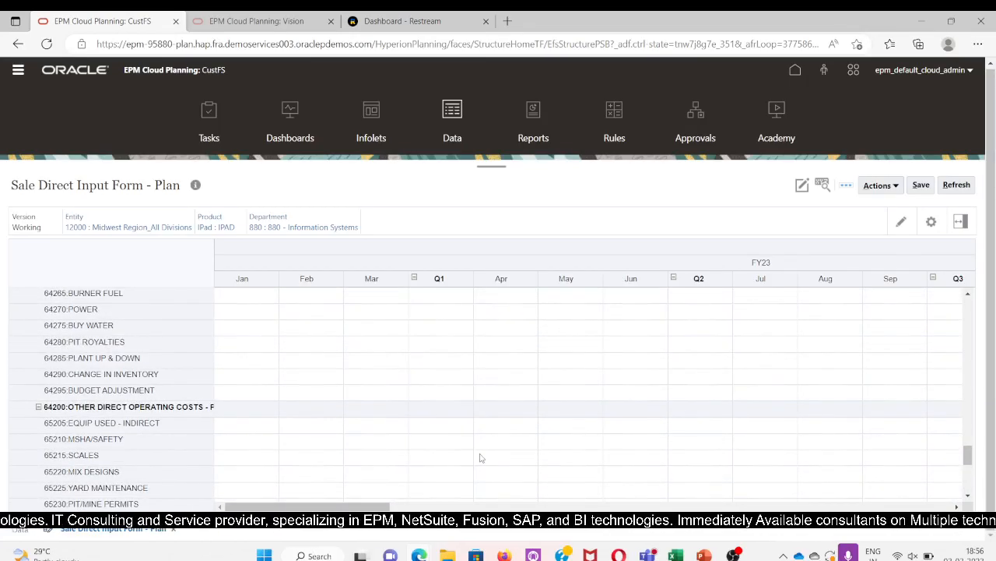
pyautogui.scroll(3, 483, 461)
pyautogui.scroll(8, 484, 463)
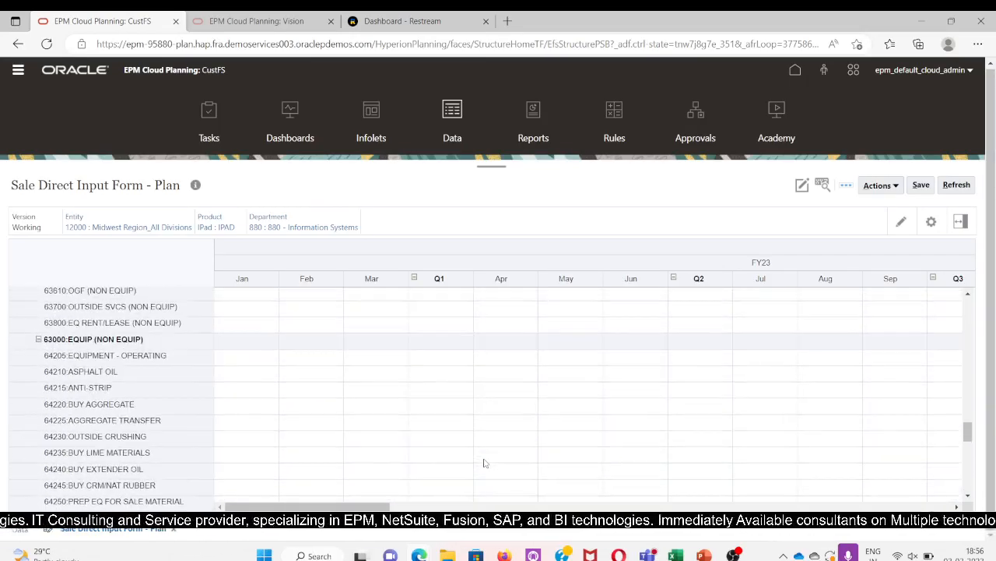
pyautogui.scroll(10, 456, 500)
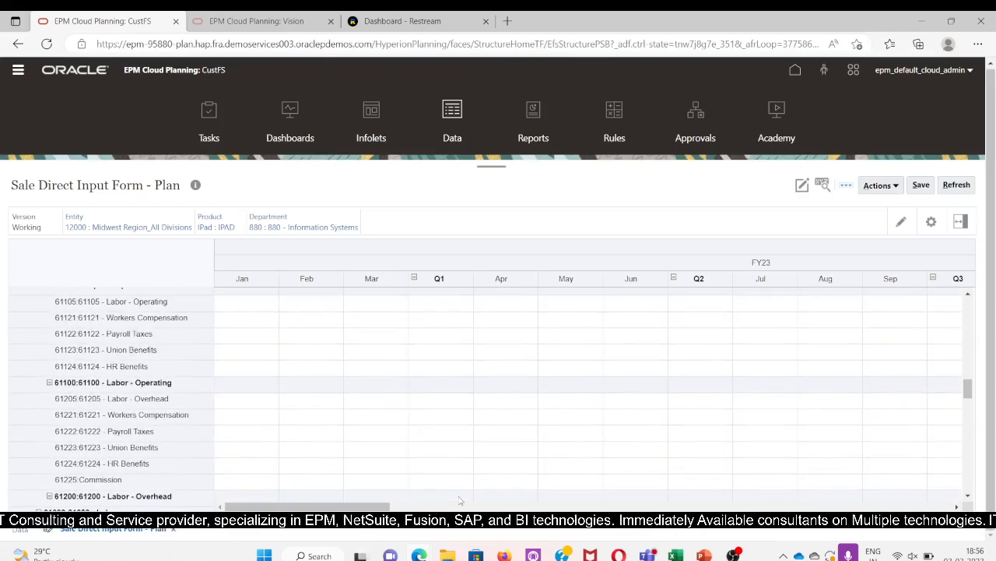
# - Collapse the YearTotal periods for Forecast FY23 and Plan FY24
pyautogui.moveTo(354, 508); pyautogui.dragTo(443, 508)
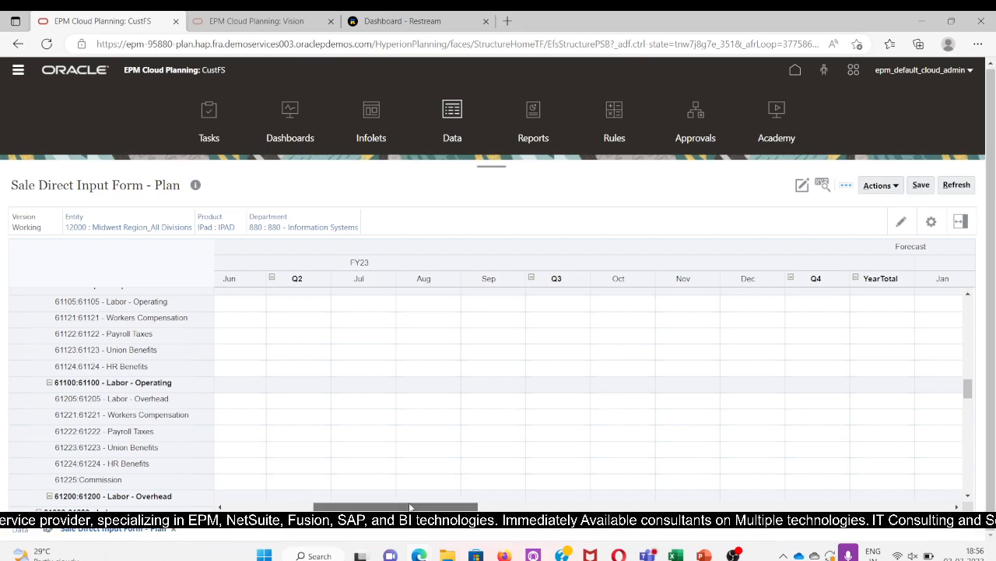
pyautogui.moveTo(410, 507); pyautogui.dragTo(432, 507)
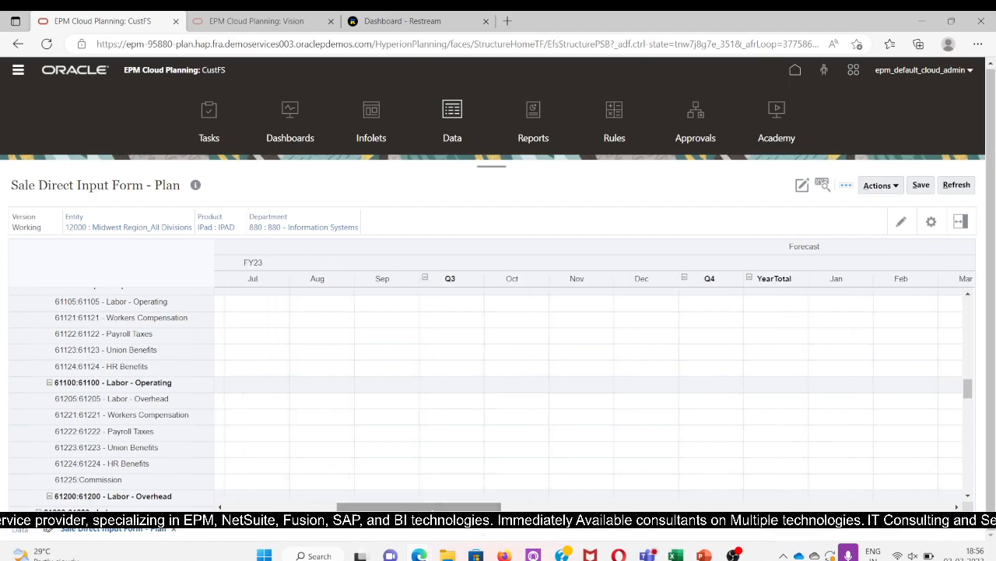
pyautogui.click(751, 278)
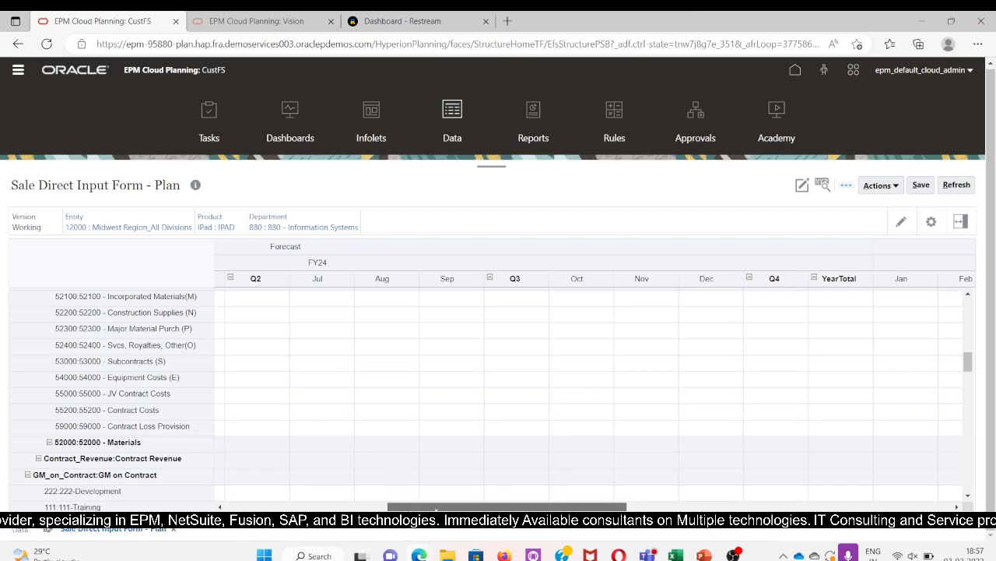
pyautogui.moveTo(419, 507); pyautogui.dragTo(486, 507)
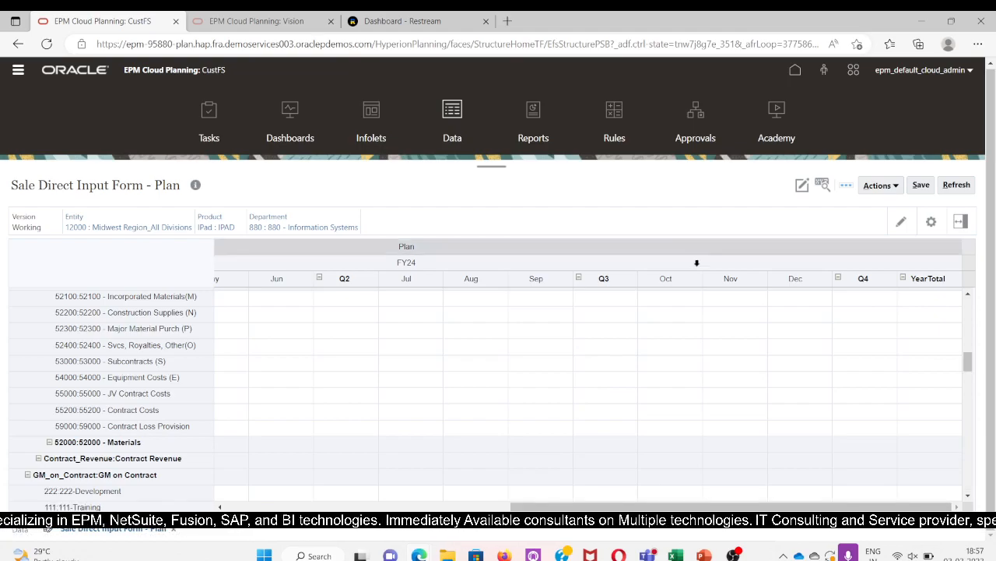
pyautogui.click(904, 278)
pyautogui.scroll(5, 363, 440)
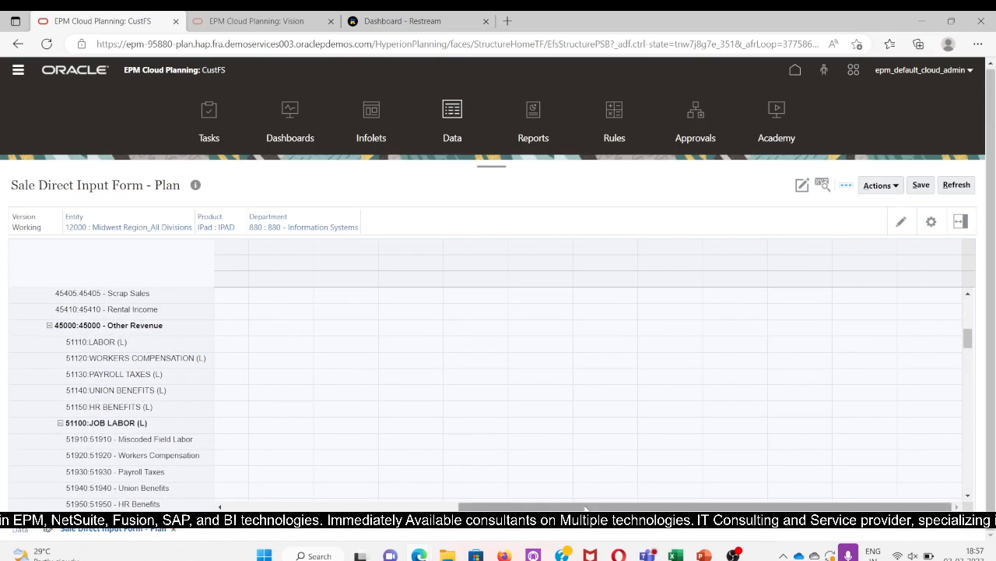
# - Examine the collapsed YearTotal values for Forecast FY23, Forecast FY24 and Plan FY24 across the revenue and labor account rows
pyautogui.moveTo(570, 506); pyautogui.dragTo(337, 507)
pyautogui.scroll(3, 378, 433)
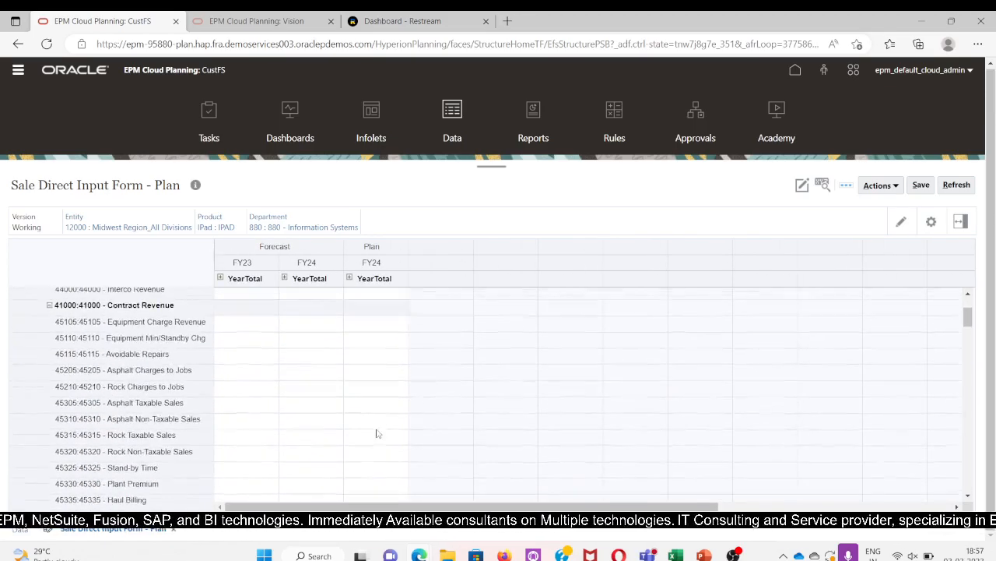
pyautogui.scroll(2, 359, 422)
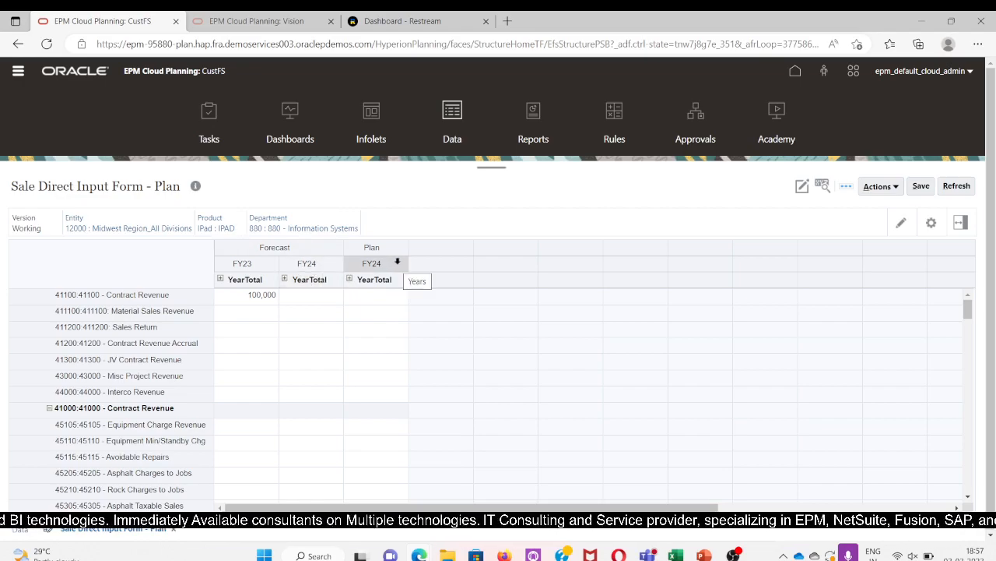
pyautogui.scroll(-1, 340, 384)
pyautogui.scroll(1, 340, 384)
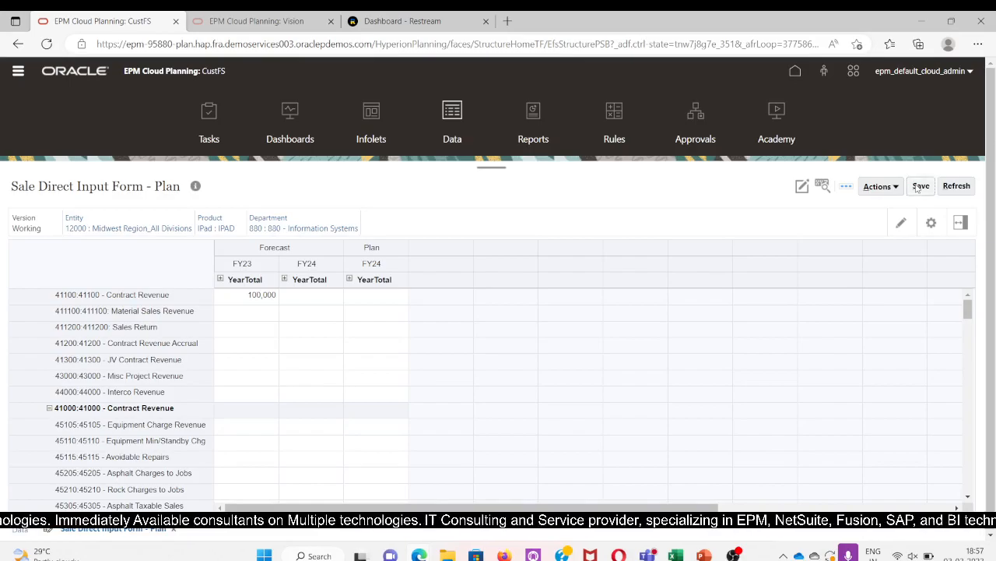
pyautogui.scroll(-10, 308, 400)
pyautogui.scroll(-2, 308, 399)
pyautogui.scroll(8, 309, 400)
pyautogui.scroll(1, 309, 399)
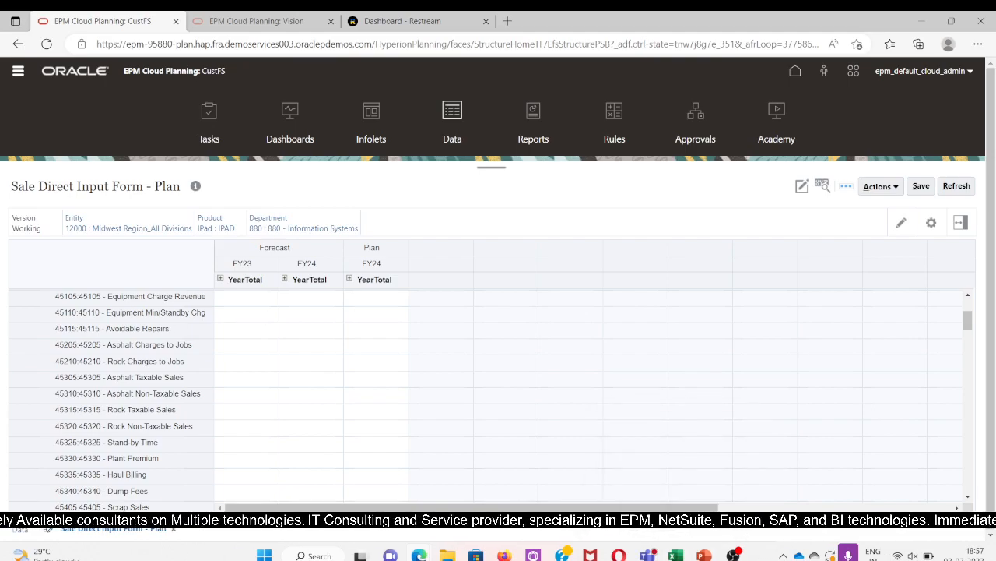
# - Switch to the PowerPoint slide show and advance from the Topics slide to the Approval Process slide
pyautogui.click(771, 459)
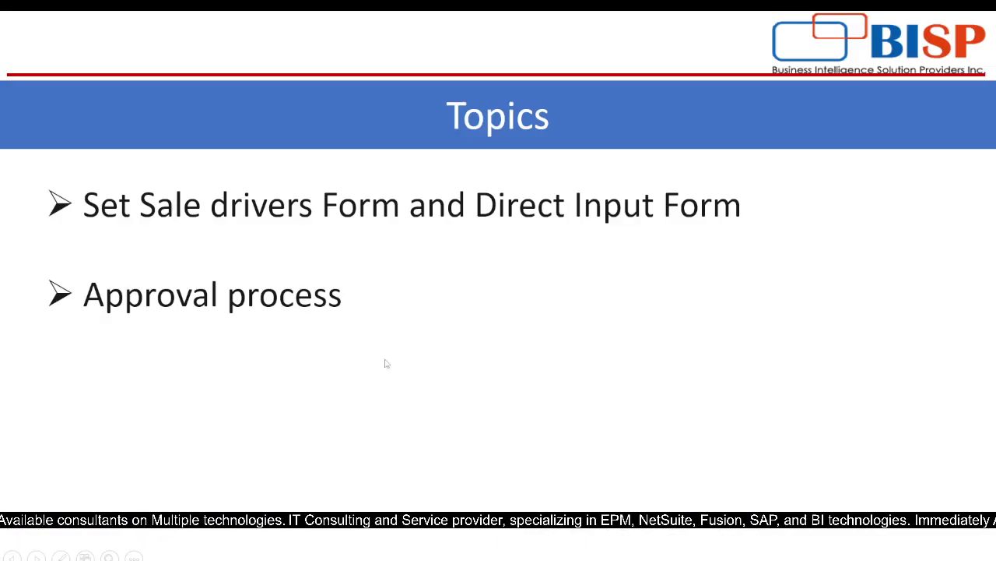
pyautogui.click(558, 382)
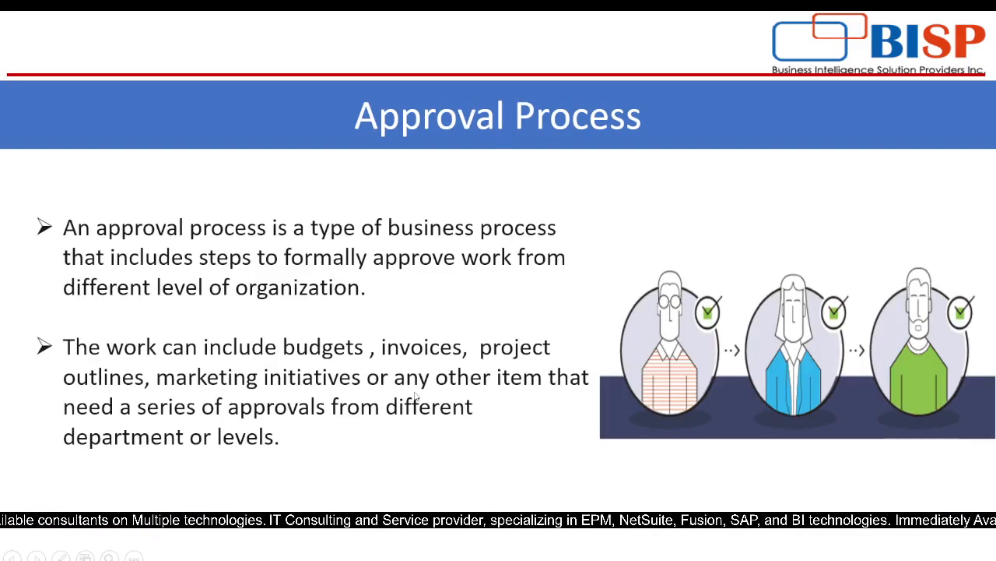
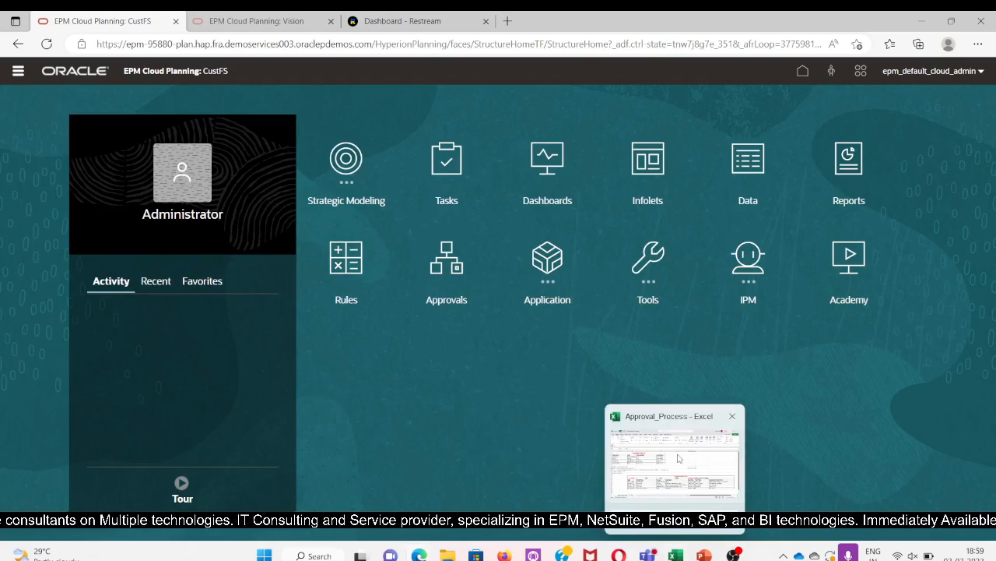
# - Switch to the Approval_Process workbook in Excel and review the users, jobs and assigned roles in the Planning Process table
pyautogui.click(677, 458)
pyautogui.click(515, 233)
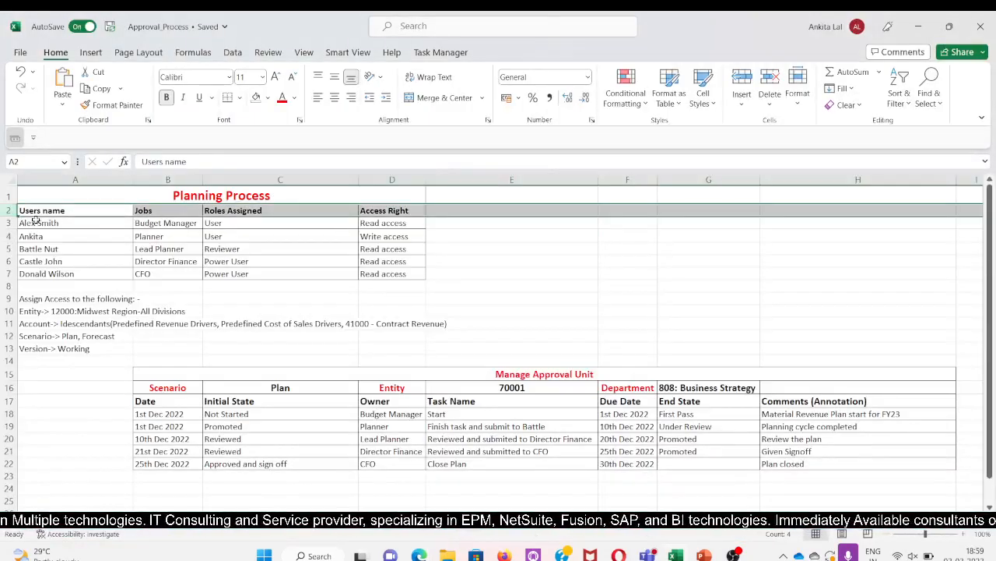
pyautogui.click(43, 224)
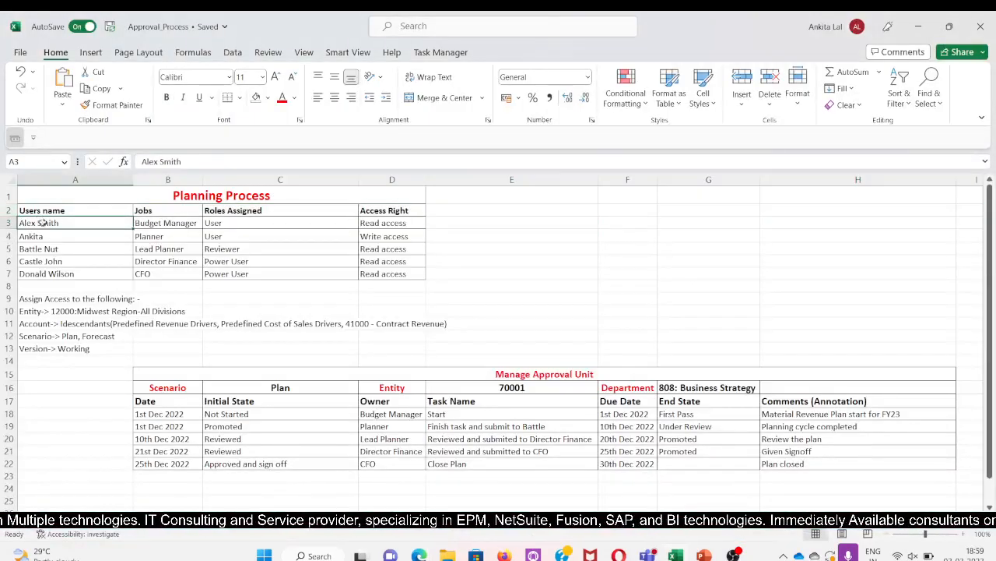
pyautogui.click(243, 225)
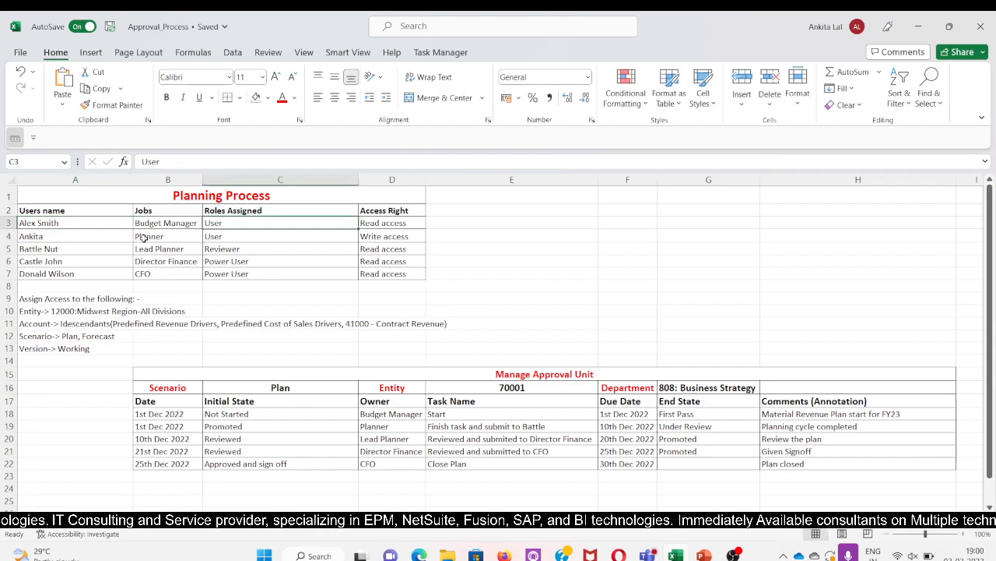
pyautogui.click(65, 249)
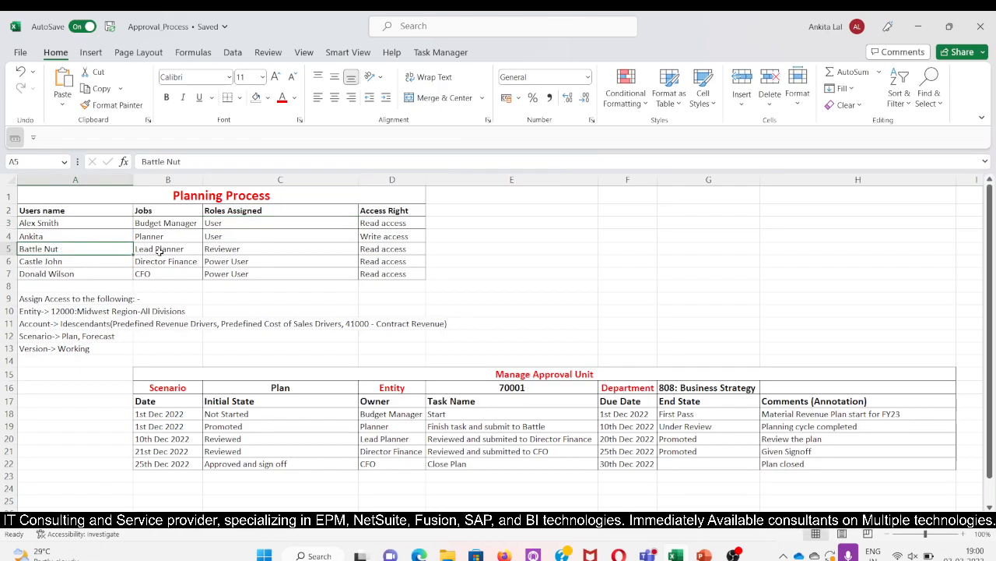
pyautogui.click(234, 251)
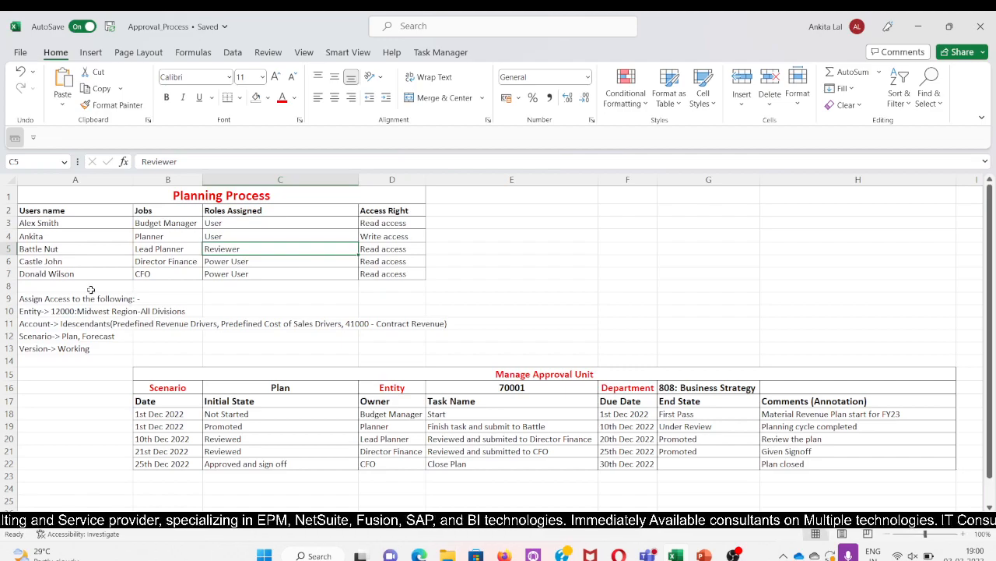
pyautogui.click(62, 263)
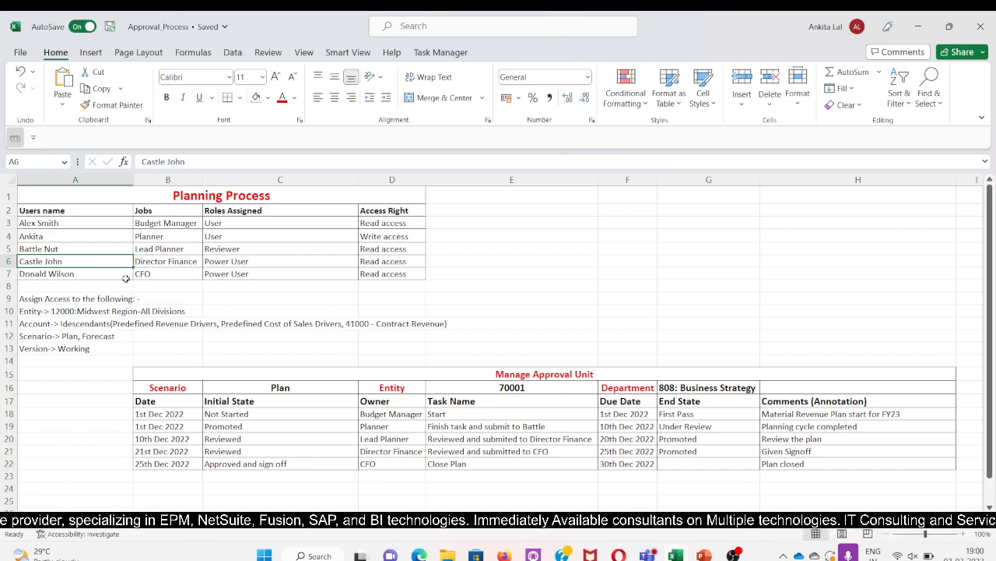
pyautogui.click(80, 275)
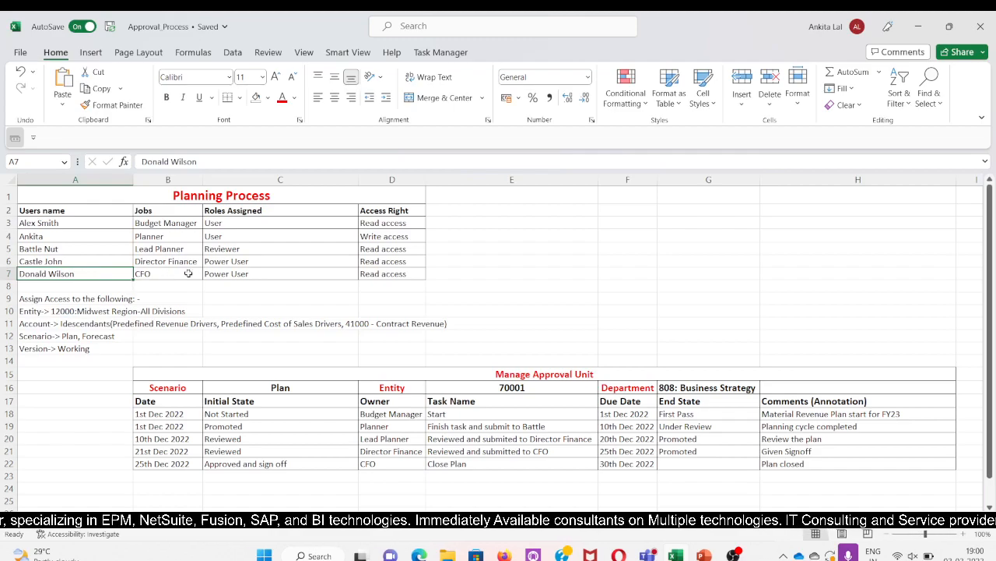
pyautogui.click(242, 275)
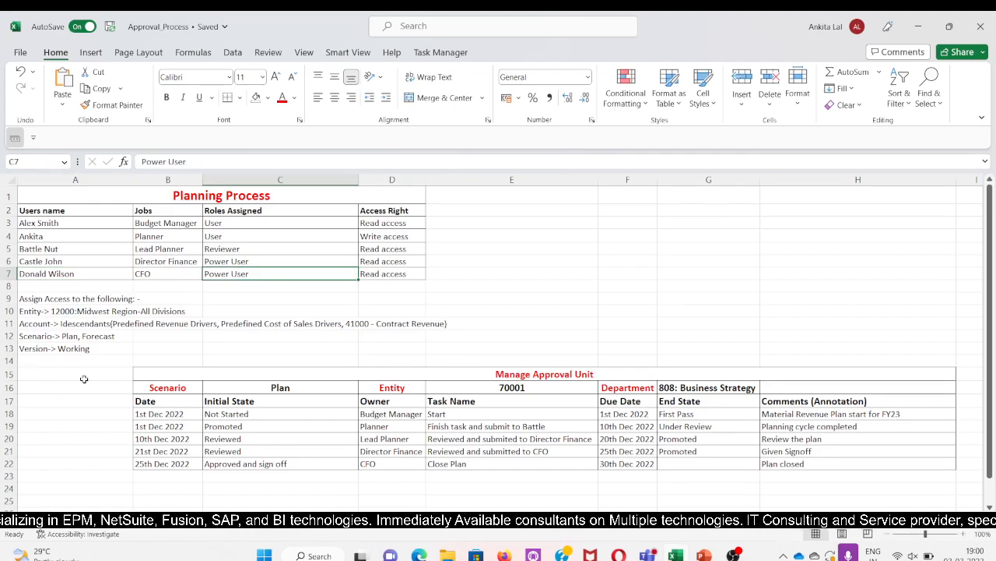
# - Open Notepad over the workbook and make its window taller
pyautogui.hotkey('alt', 'Tab')
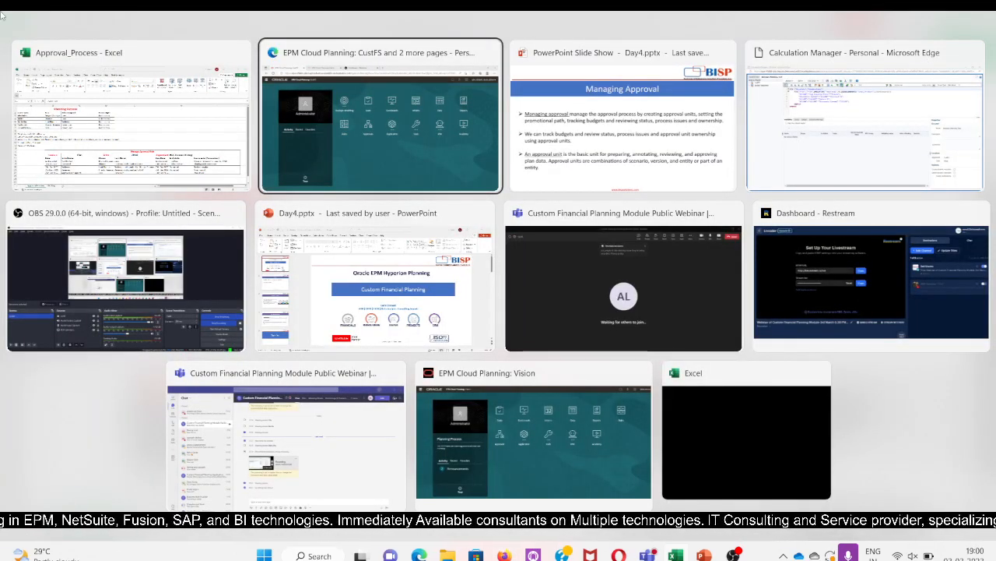
pyautogui.press('Escape')
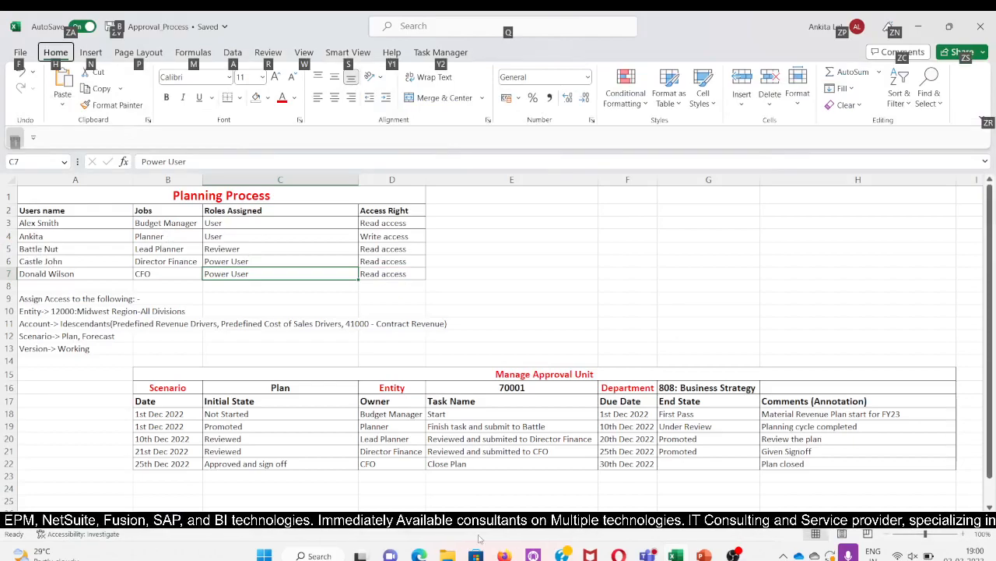
pyautogui.press('super+s')
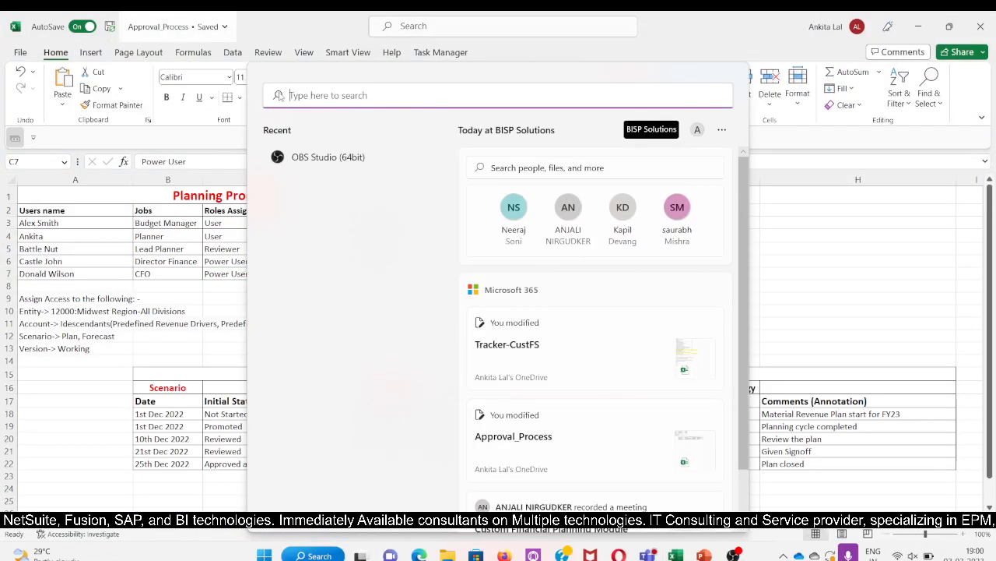
pyautogui.write('notepad')
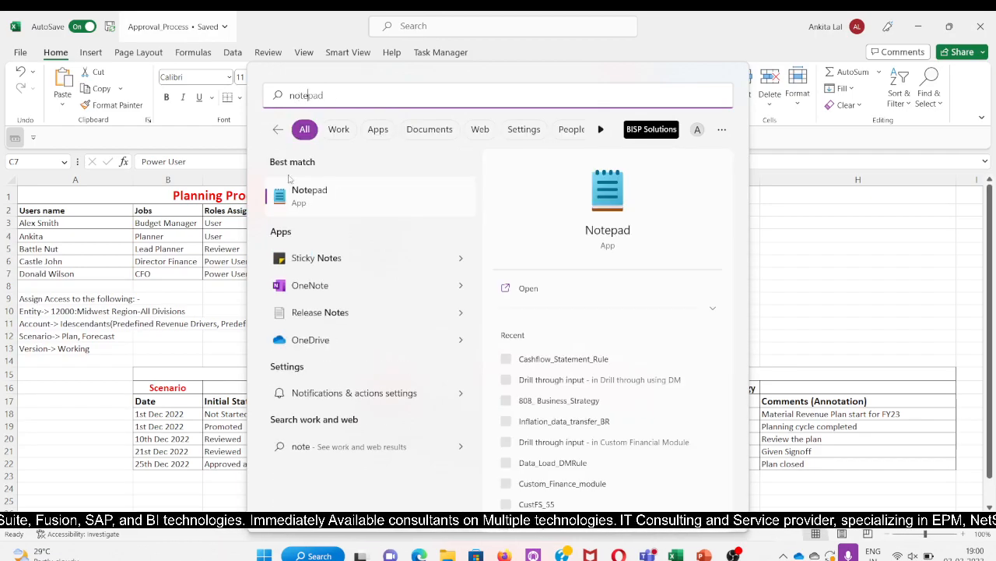
pyautogui.click(342, 198)
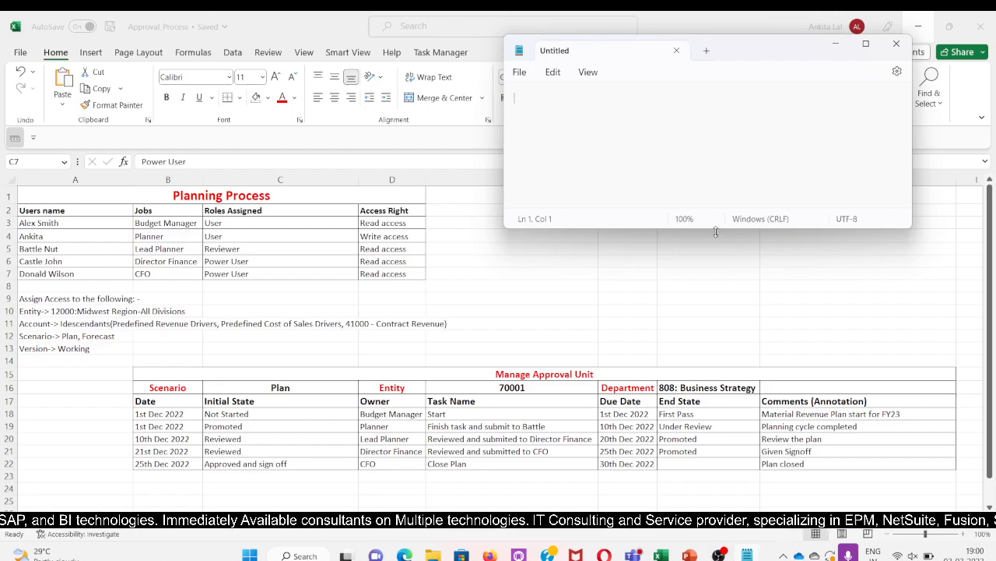
pyautogui.moveTo(716, 231); pyautogui.dragTo(713, 432)
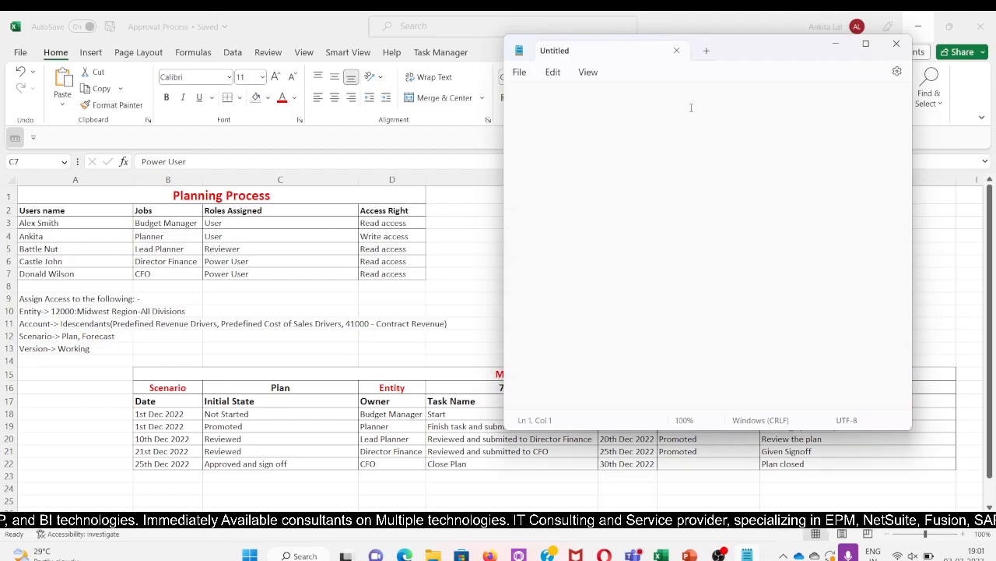
# - Write "Step-1 Create Users and assign roles" in the blank note and start a "Step-2" line two lines below
pyautogui.write('Step-1')
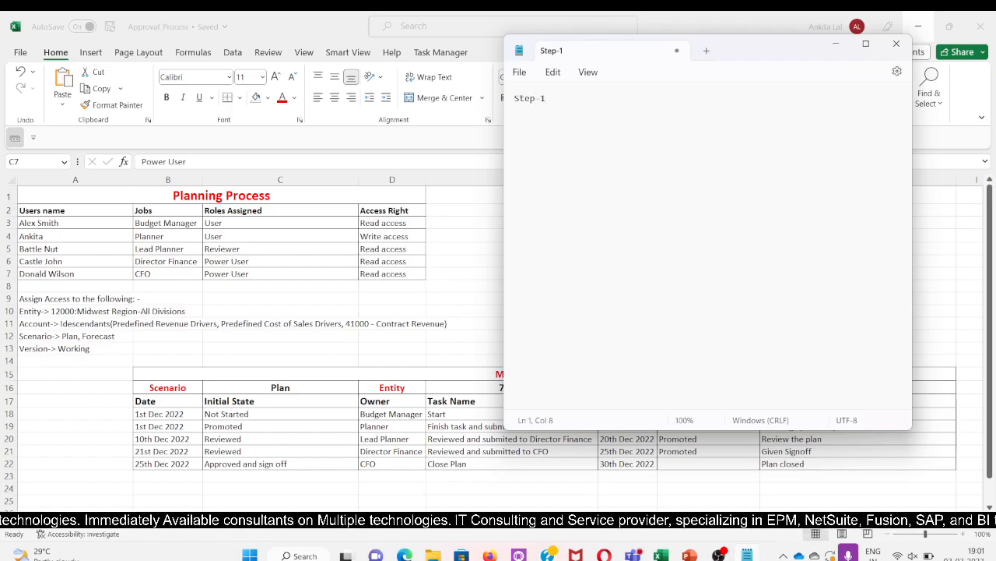
pyautogui.write('Cr')
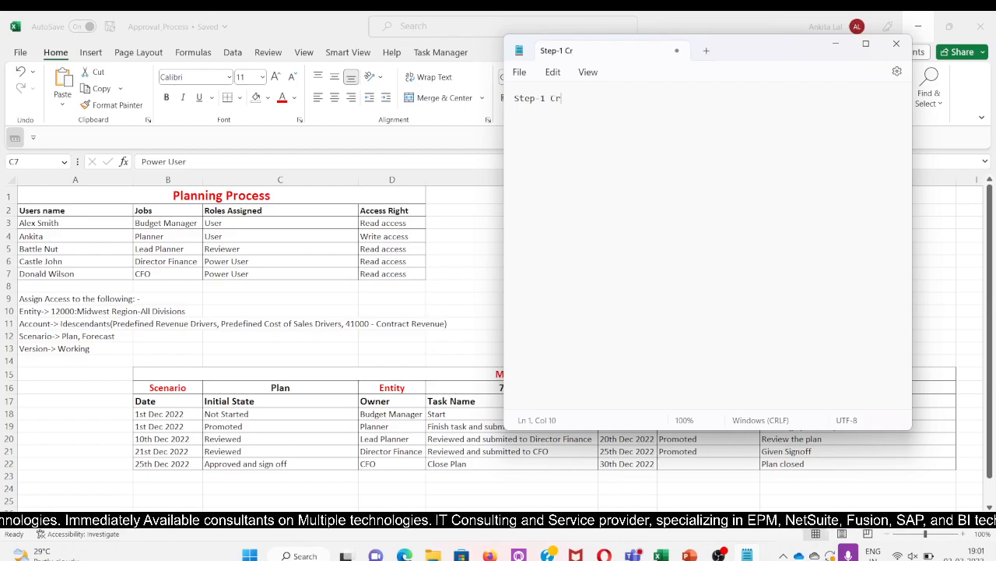
pyautogui.write('eate U')
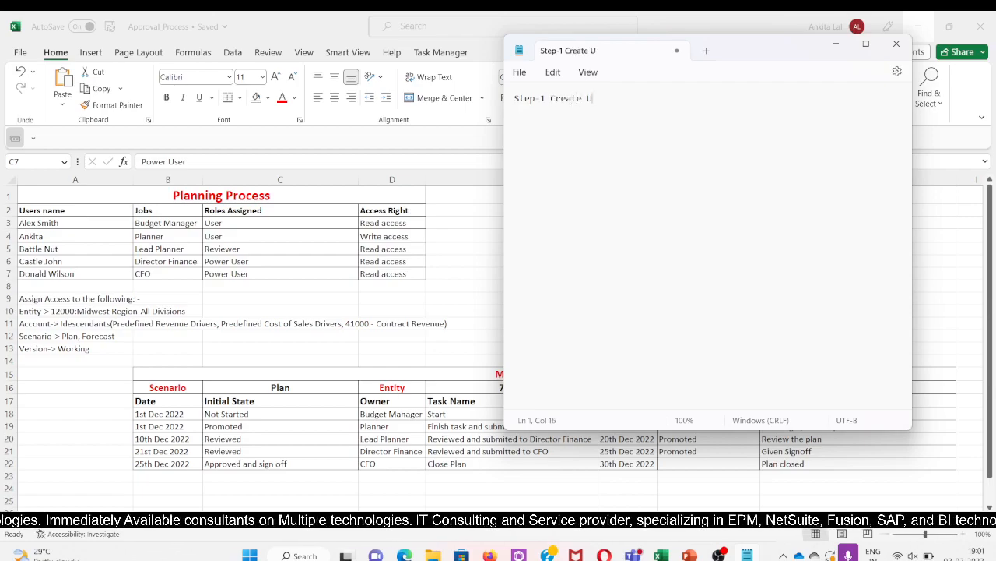
pyautogui.write('sers and a')
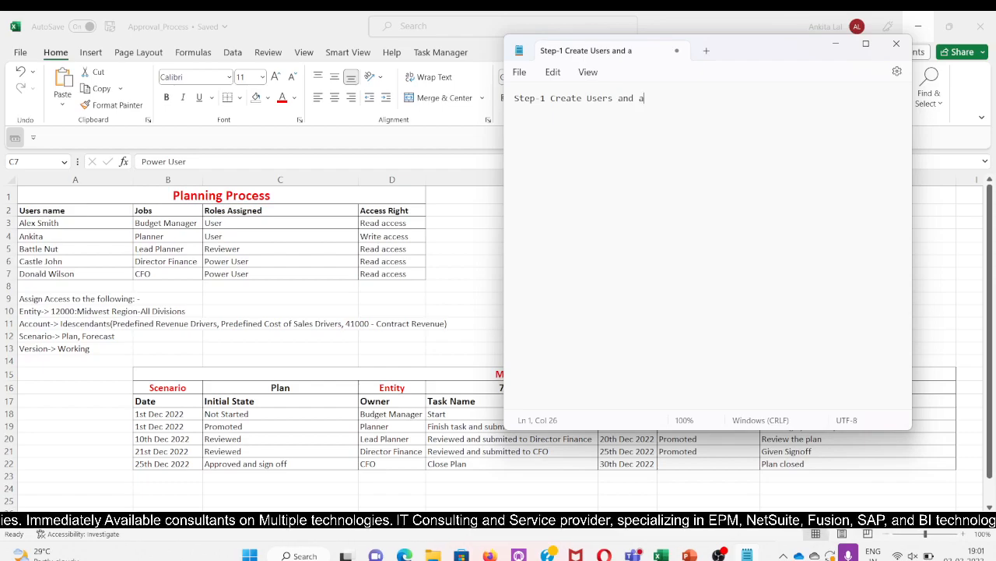
pyautogui.write('ssign r')
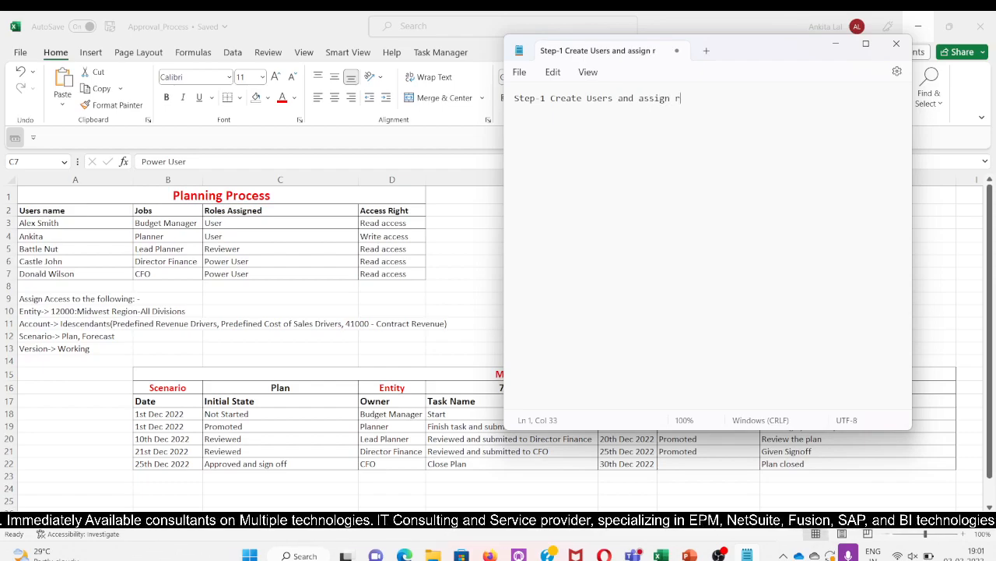
pyautogui.write('oles the')
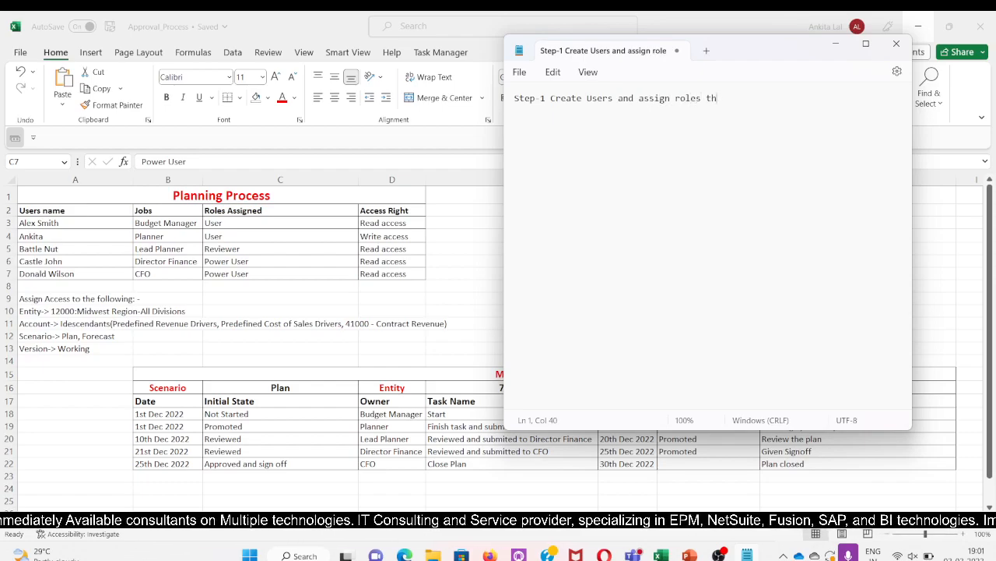
pyautogui.press('Return')
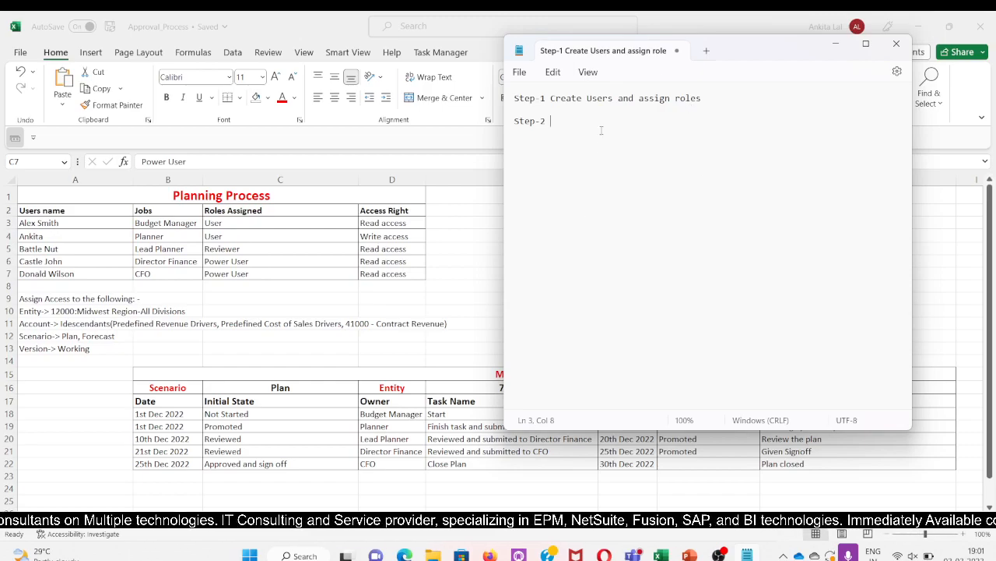
# - Switch to EPM Cloud Planning CustFS in the browser and open the Access Control user list
pyautogui.hotkey('alt', 'Tab')
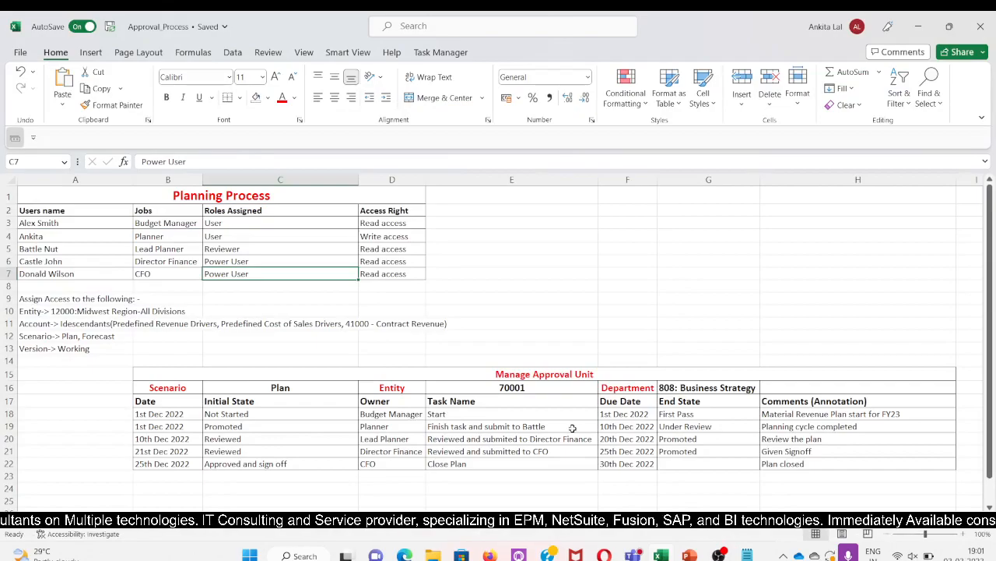
pyautogui.hotkey('alt', 'Tab')
pyautogui.click(548, 138)
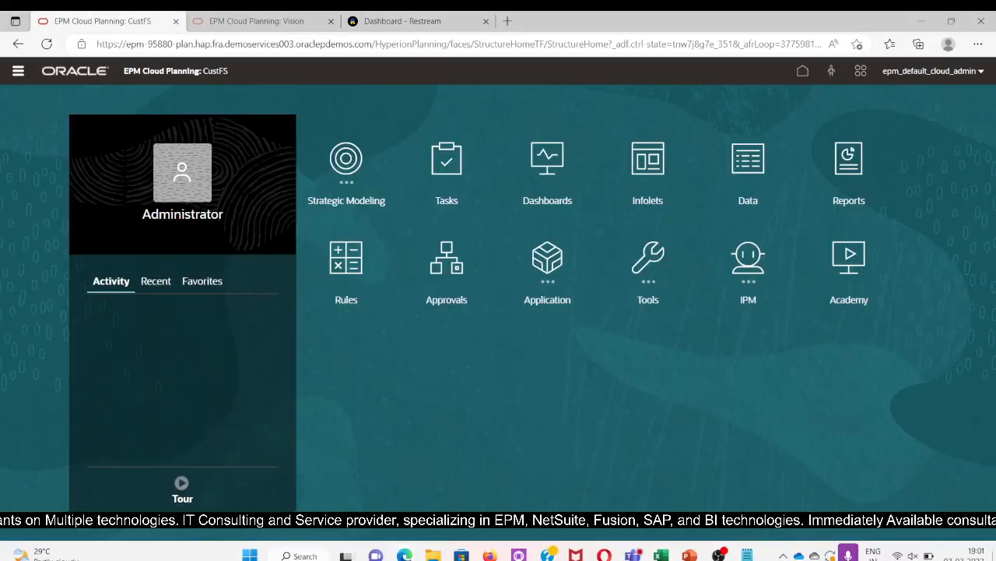
pyautogui.click(17, 73)
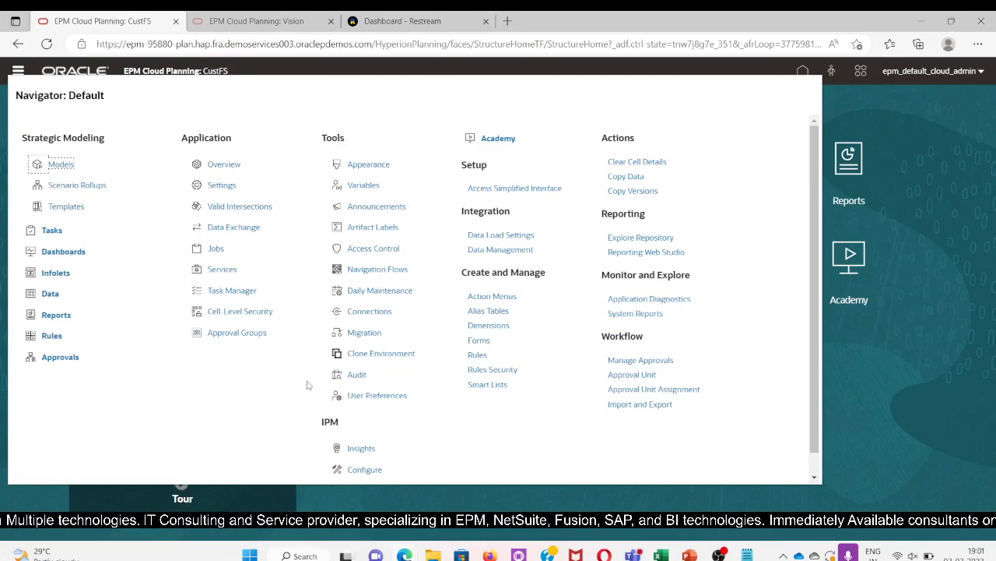
pyautogui.click(372, 249)
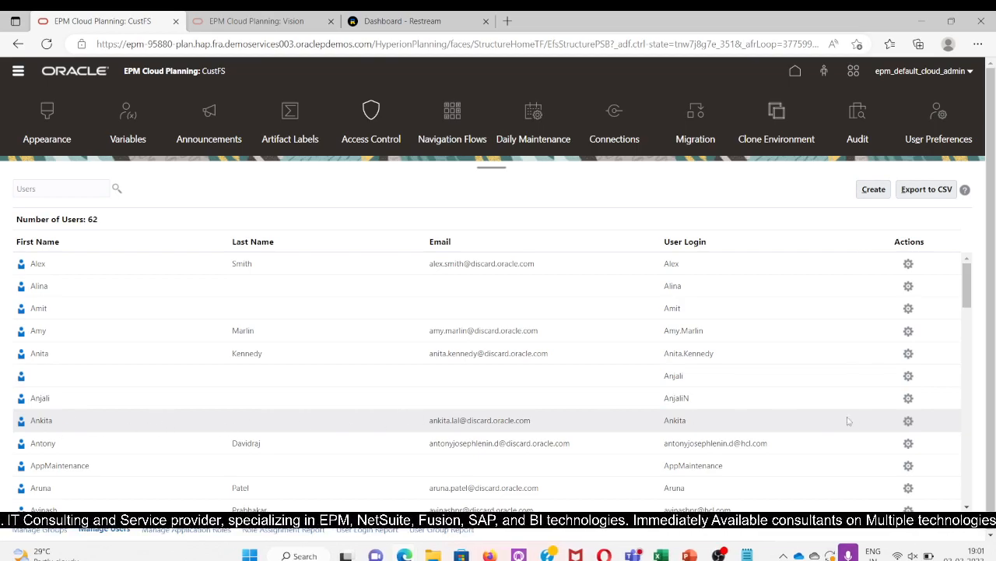
# - Edit the eighth user in the list, remove the Service Administrator and User groups from the assigned groups, and save the user
pyautogui.click(911, 425)
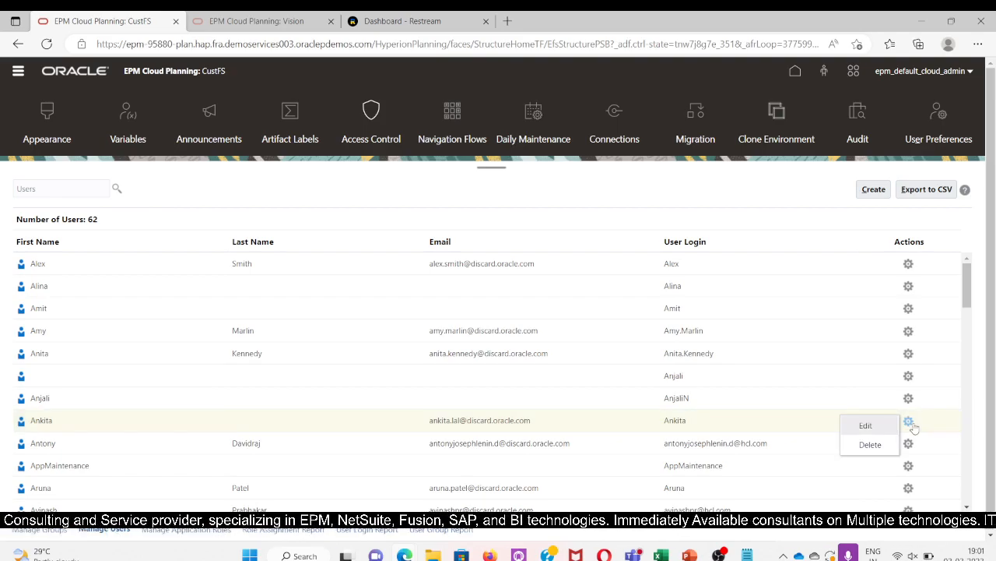
pyautogui.click(857, 425)
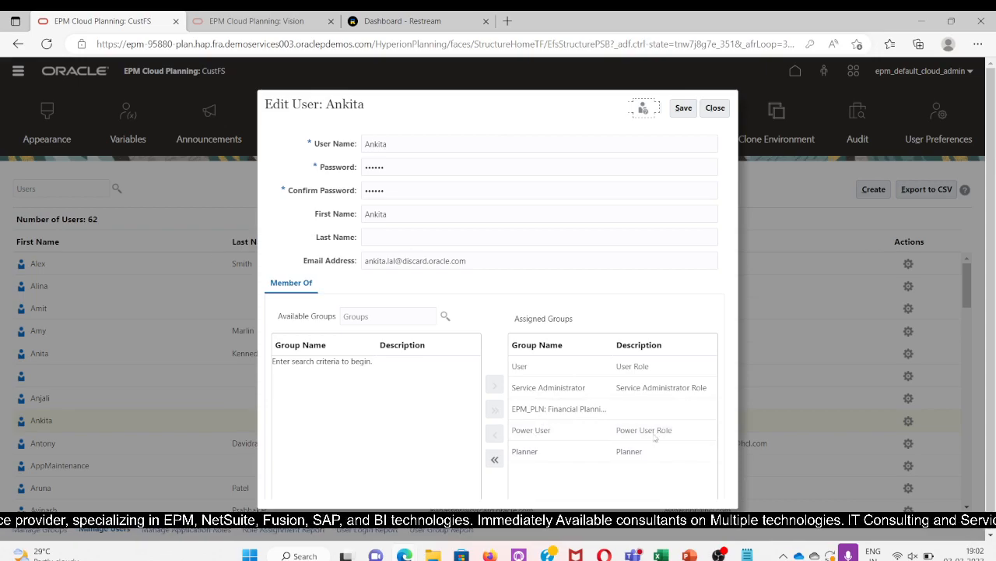
pyautogui.click(539, 387)
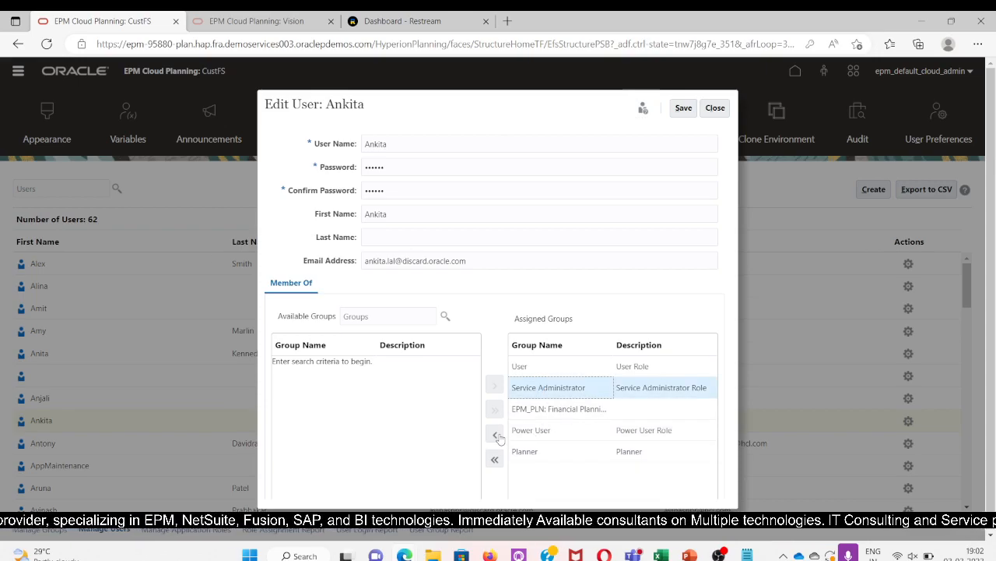
pyautogui.click(497, 435)
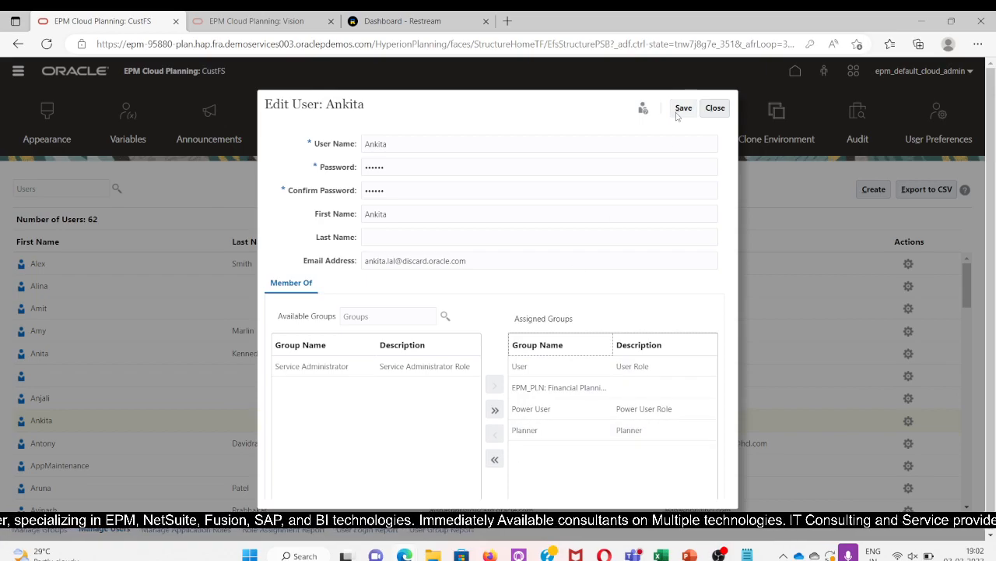
pyautogui.click(545, 366)
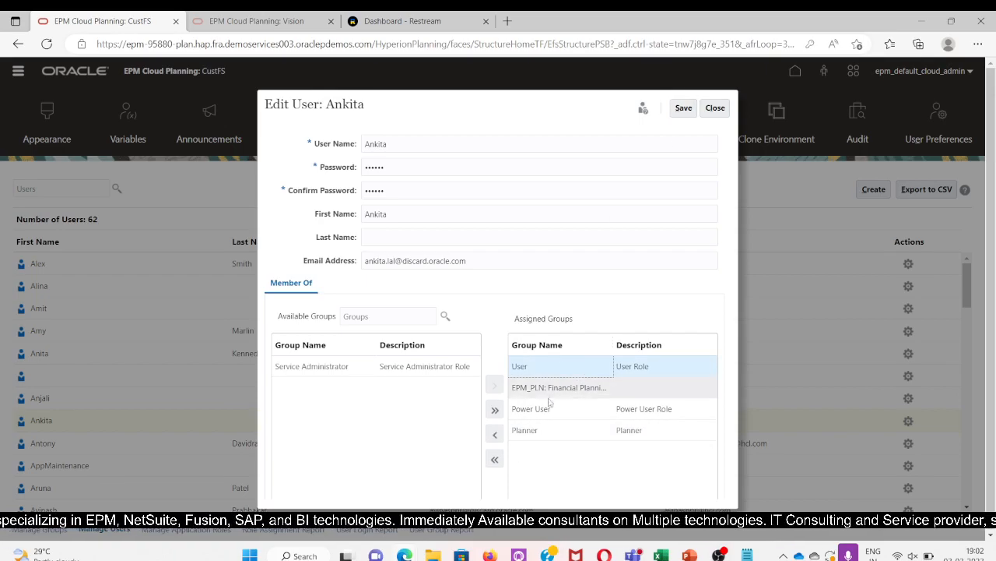
pyautogui.click(495, 436)
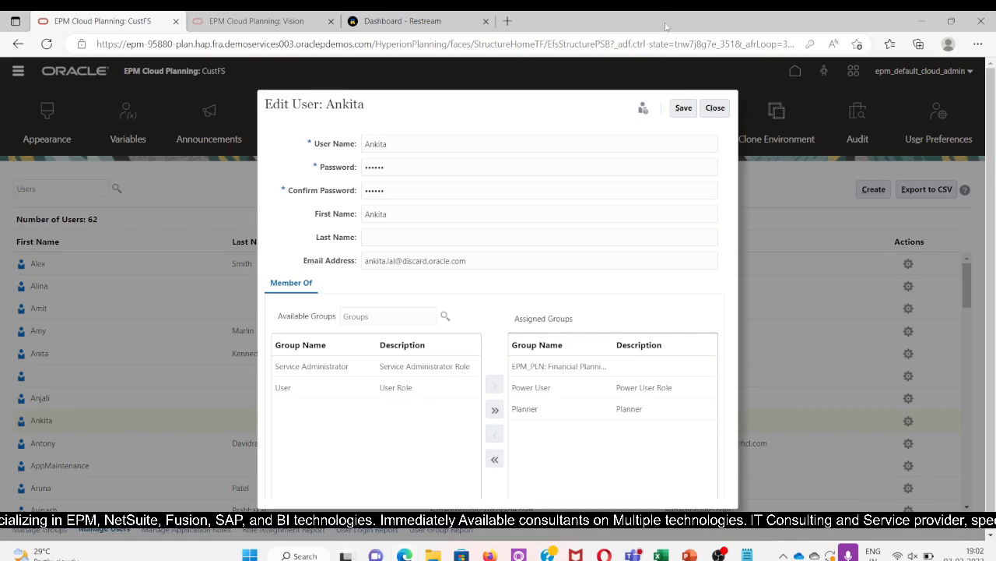
pyautogui.click(684, 110)
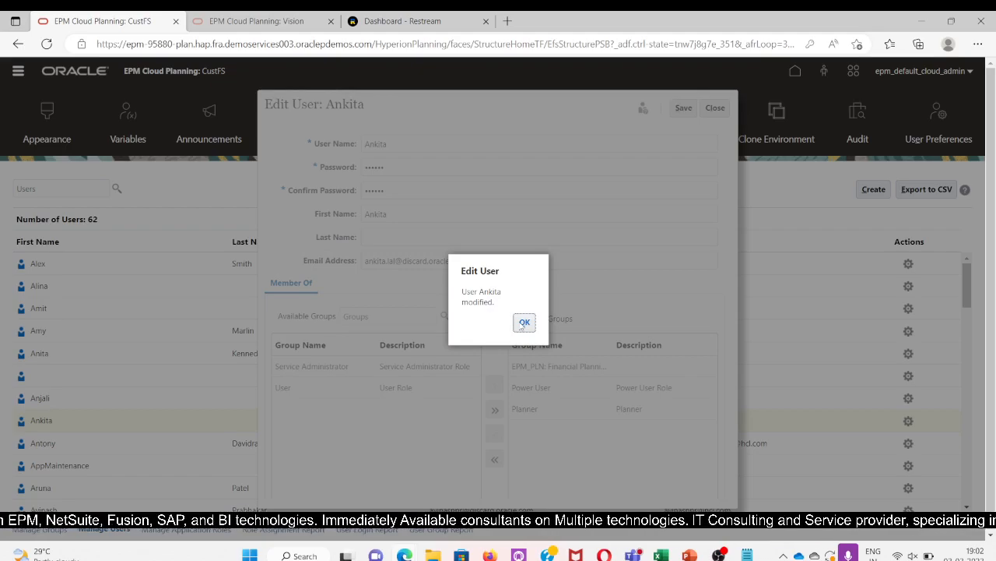
pyautogui.click(524, 323)
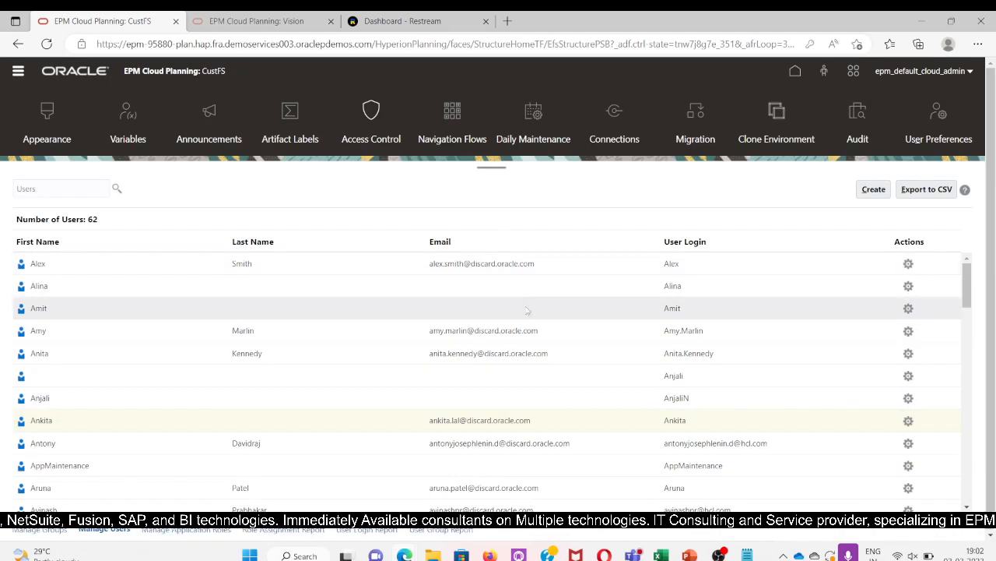
# - Go to the CustFS application overview and refresh the database with the application enabled for all users before and after the refresh
pyautogui.click(795, 72)
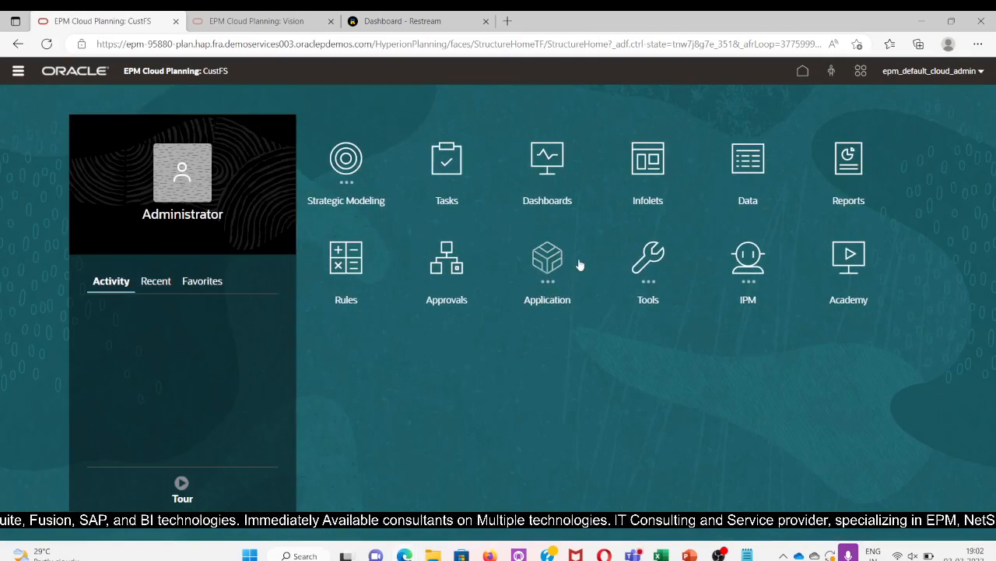
pyautogui.click(548, 261)
pyautogui.click(348, 360)
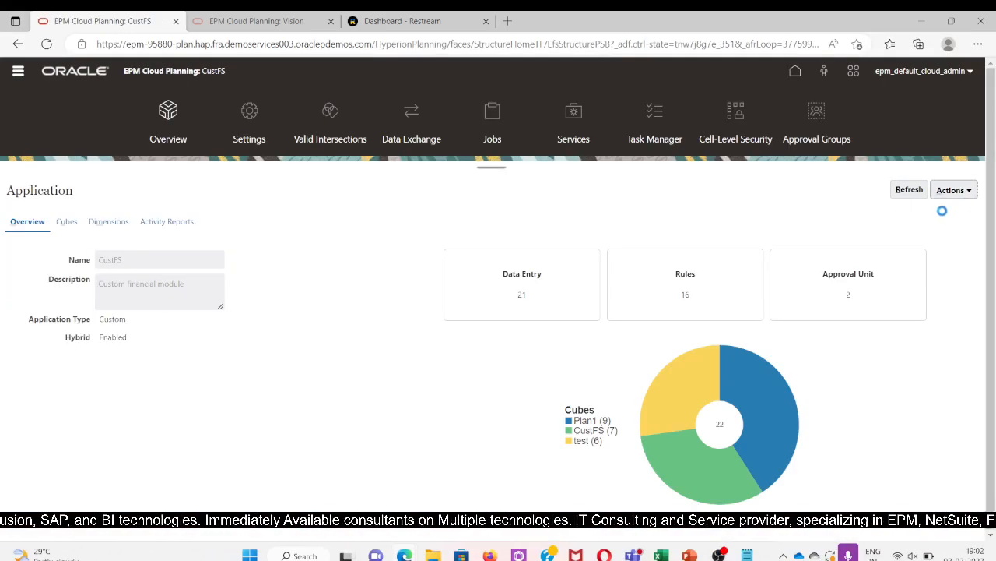
pyautogui.click(950, 193)
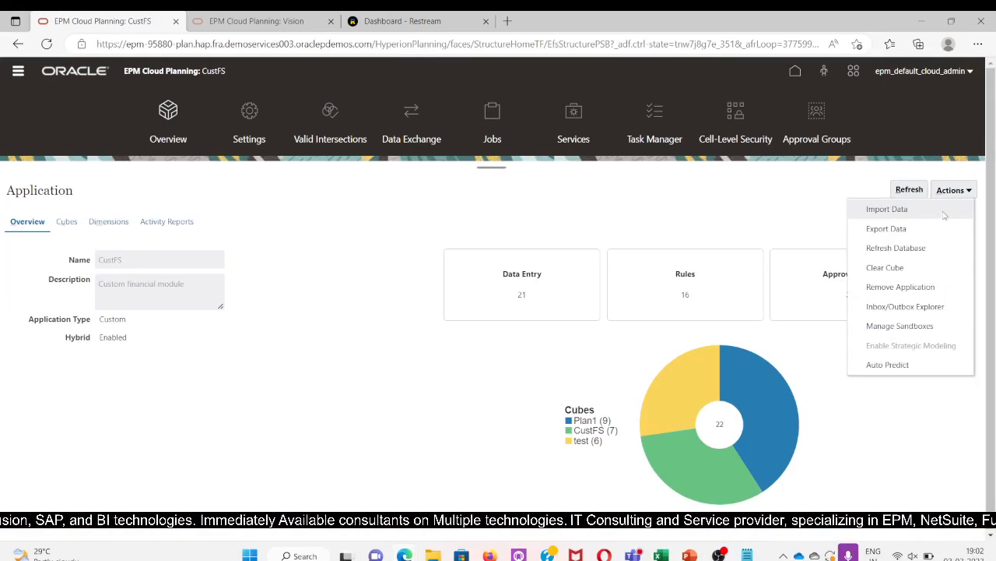
pyautogui.click(895, 248)
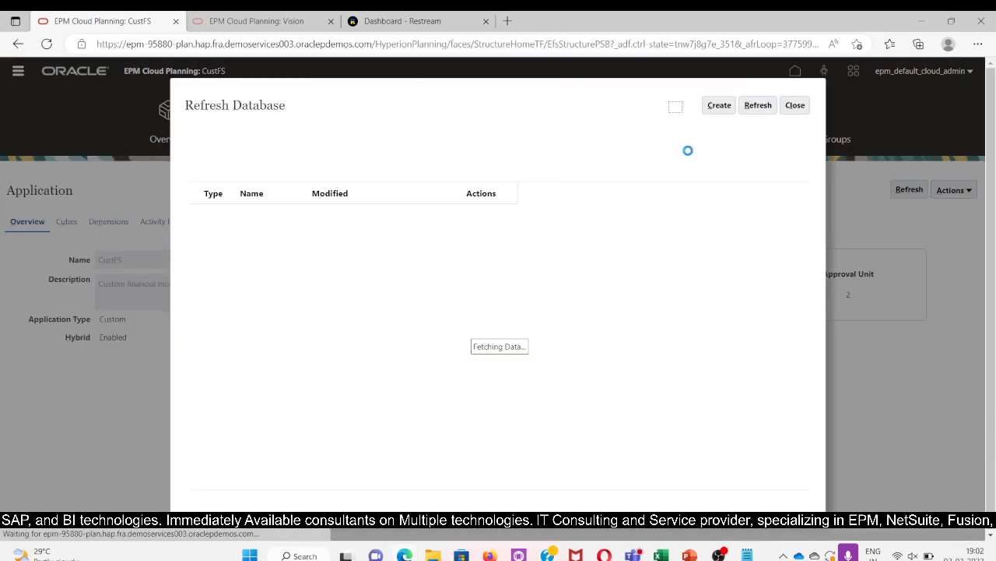
pyautogui.click(719, 106)
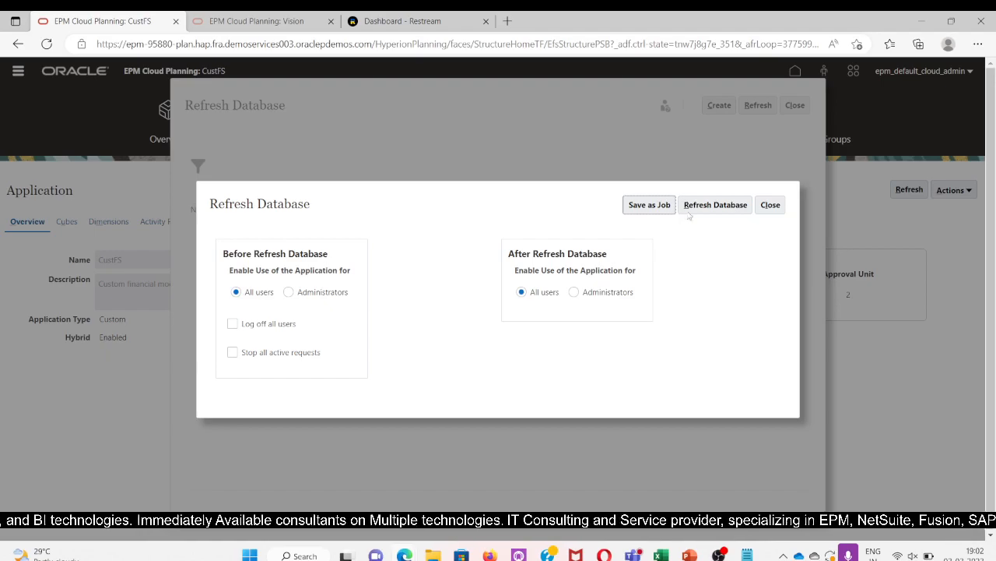
pyautogui.click(705, 204)
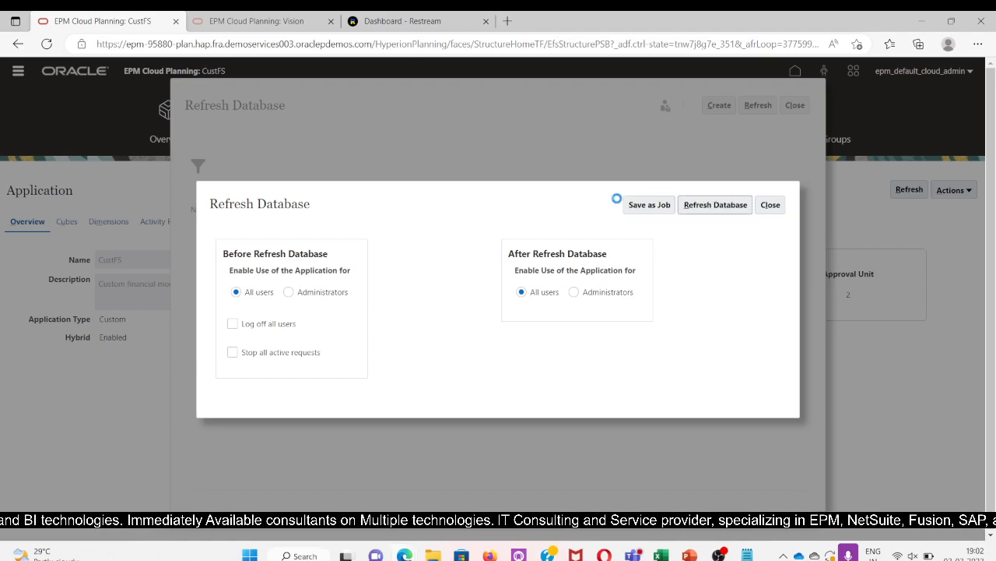
pyautogui.click(540, 339)
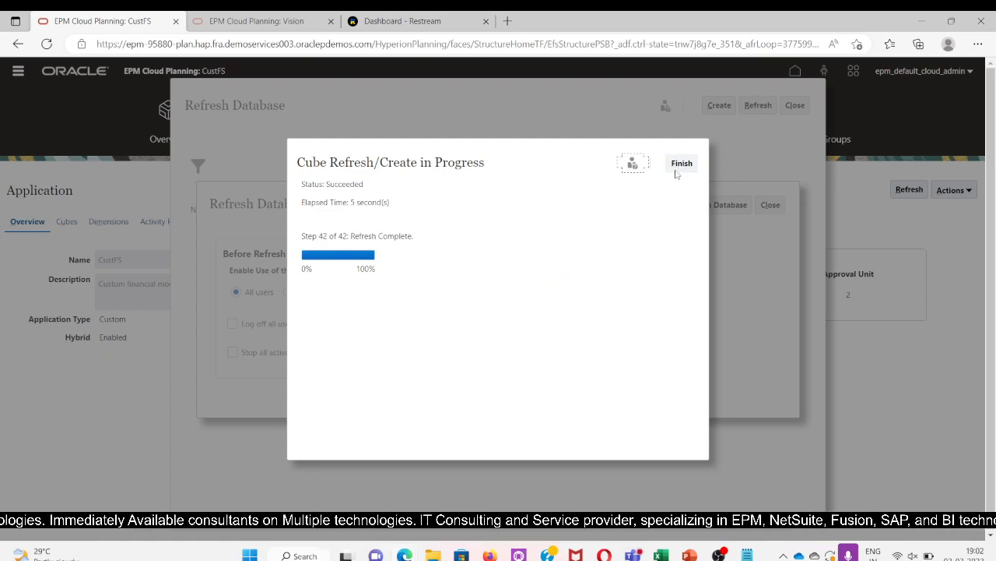
pyautogui.click(680, 166)
pyautogui.click(770, 205)
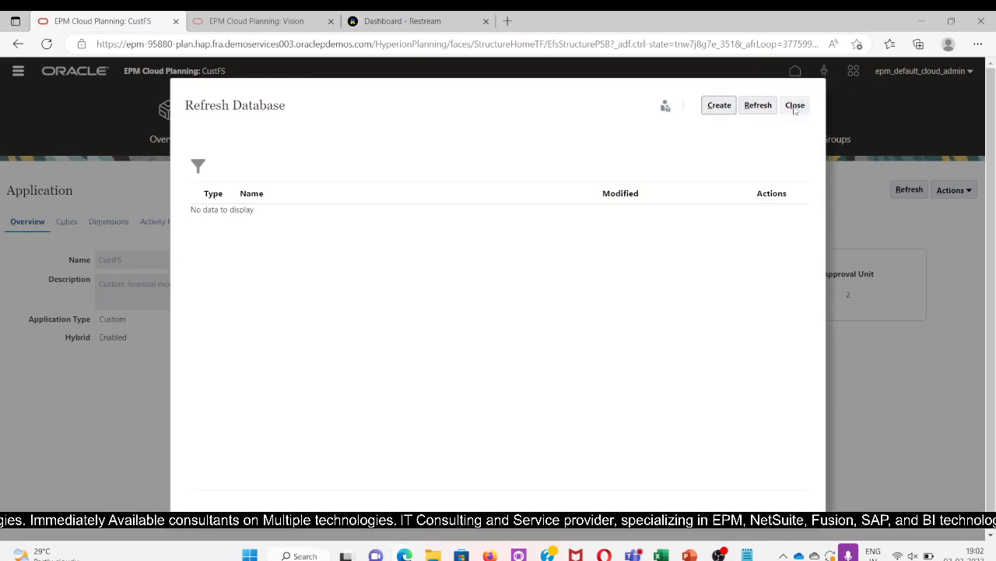
pyautogui.click(795, 106)
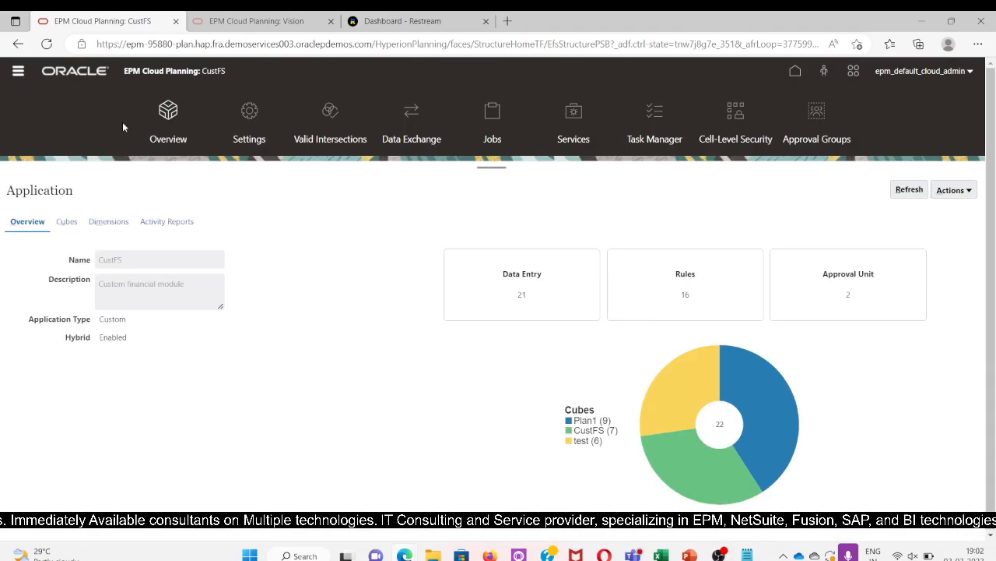
# - Open the Dimensions editor and expand the Account hierarchy through Financials Accounts, Revenue Planning and Revenue Drivers to the members under Predefined Revenue Drivers
pyautogui.click(18, 71)
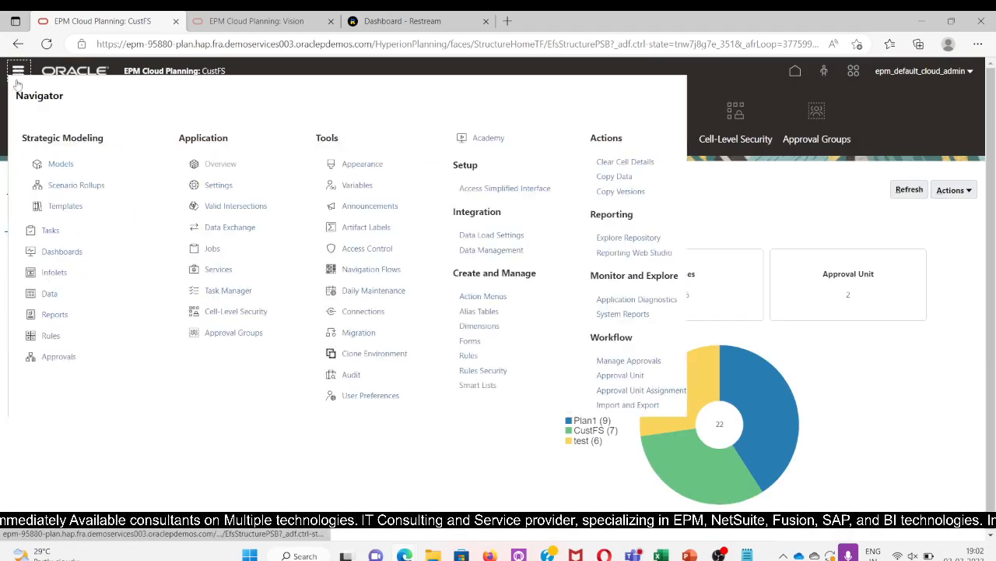
pyautogui.click(484, 327)
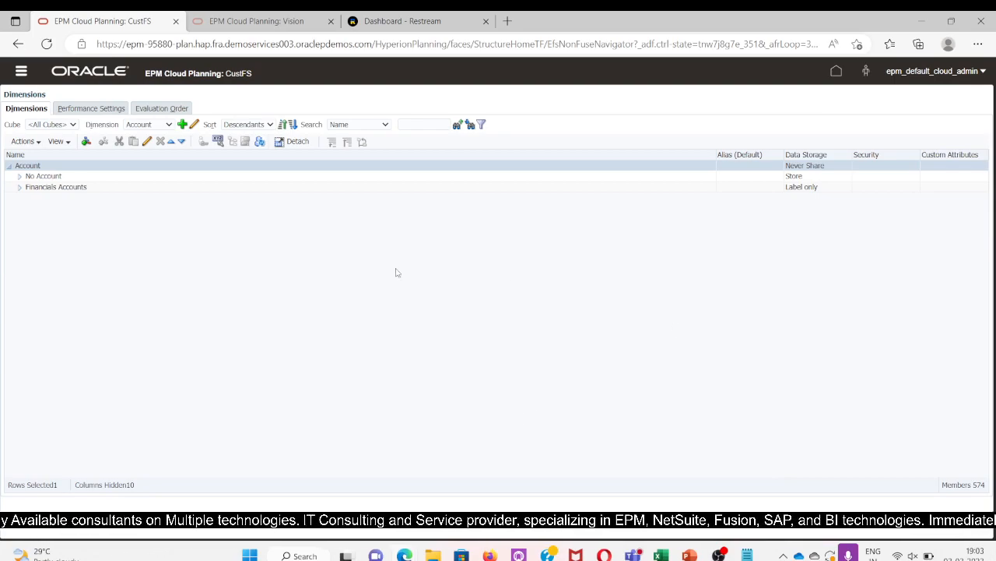
pyautogui.click(17, 188)
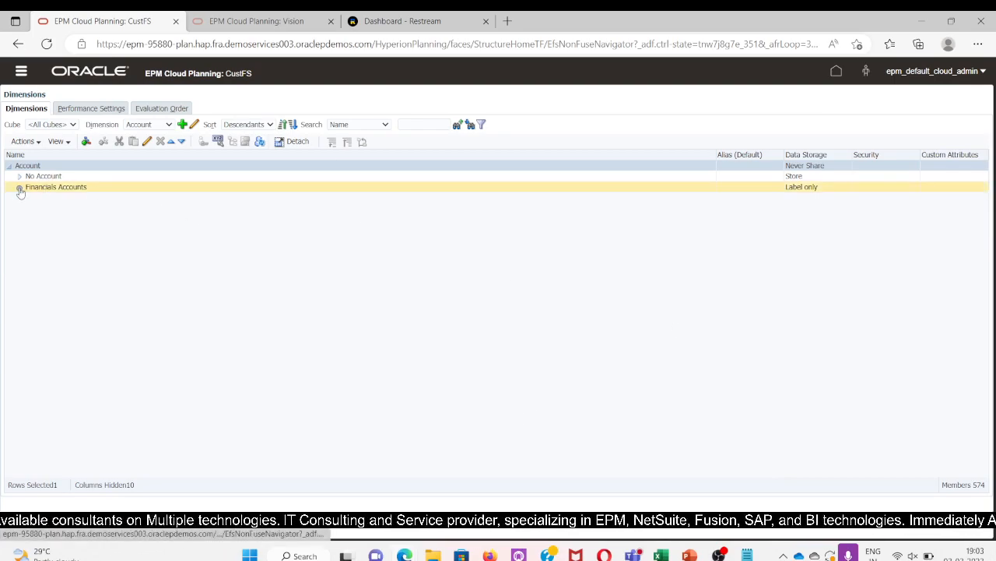
pyautogui.click(29, 198)
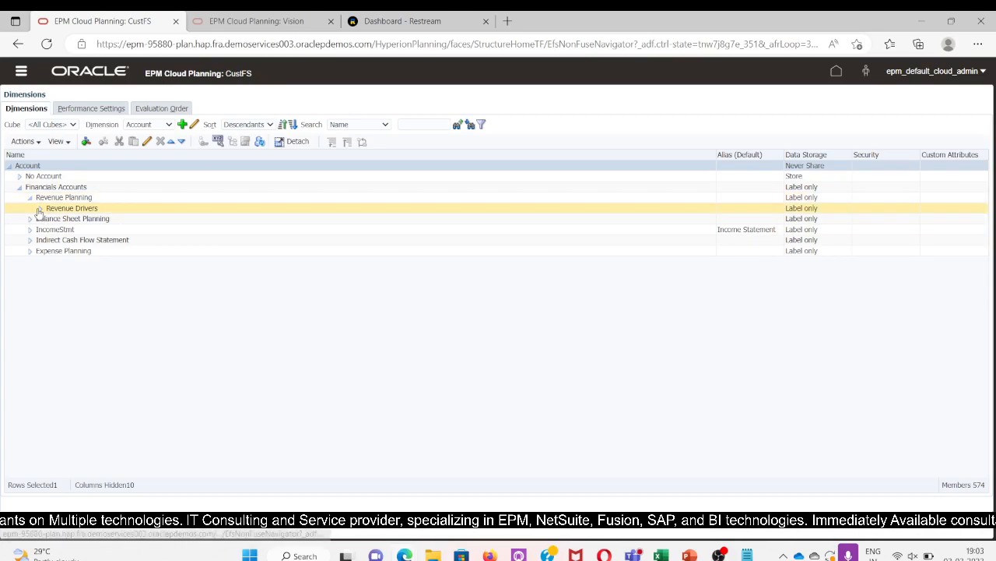
pyautogui.click(40, 208)
pyautogui.click(51, 230)
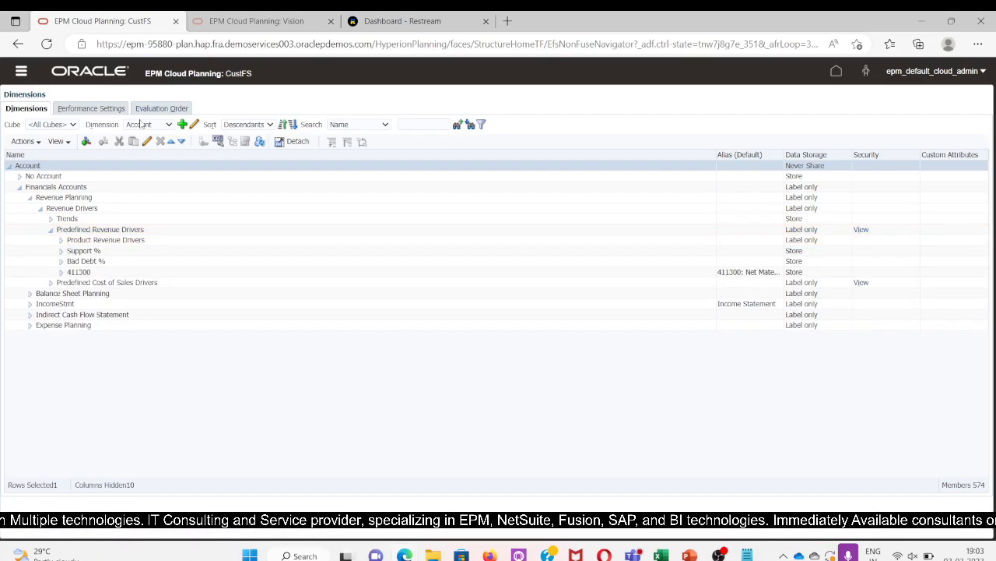
# - Show the Scenario dimension and review each user's assigned access rights on the Plan member
pyautogui.click(143, 124)
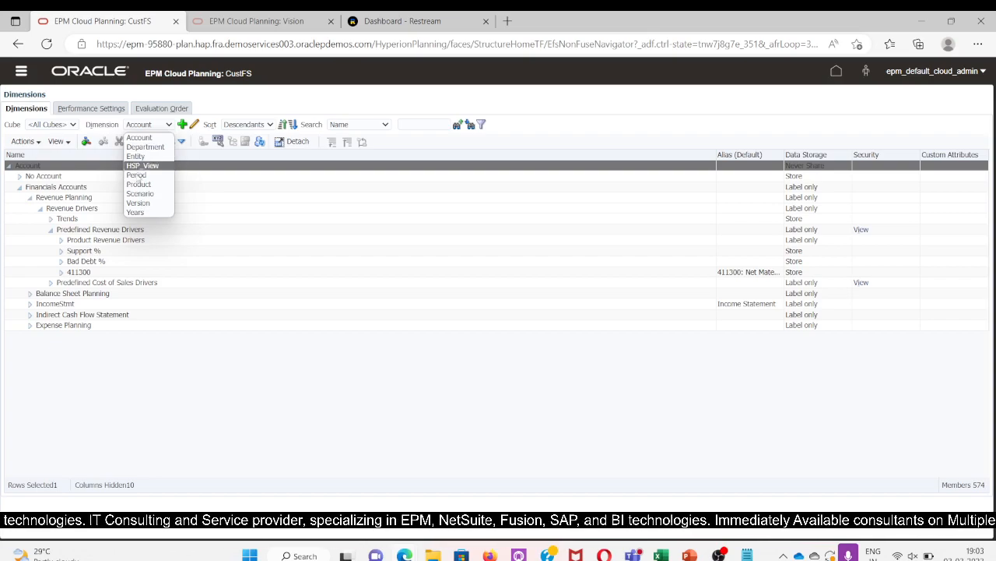
pyautogui.click(144, 194)
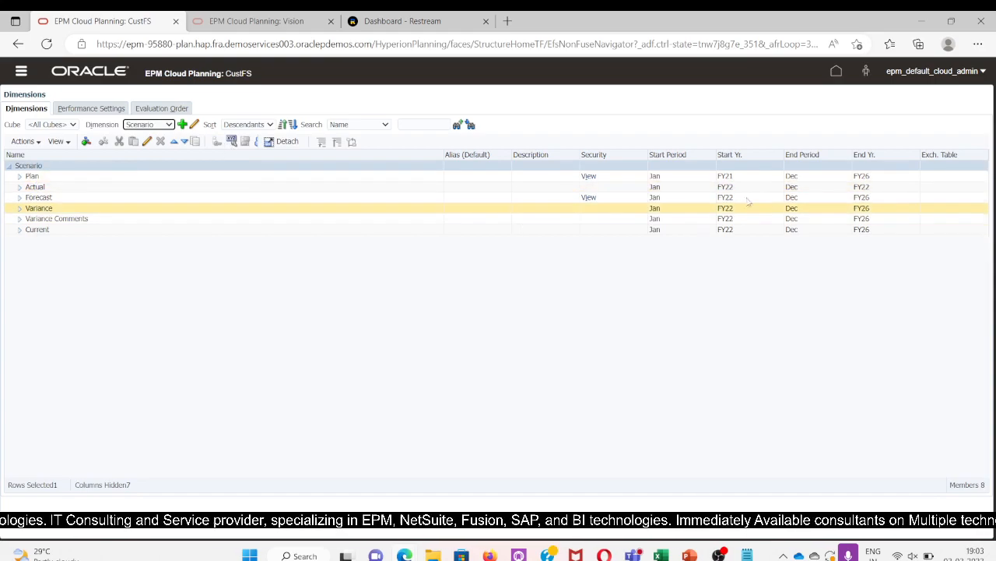
pyautogui.click(590, 178)
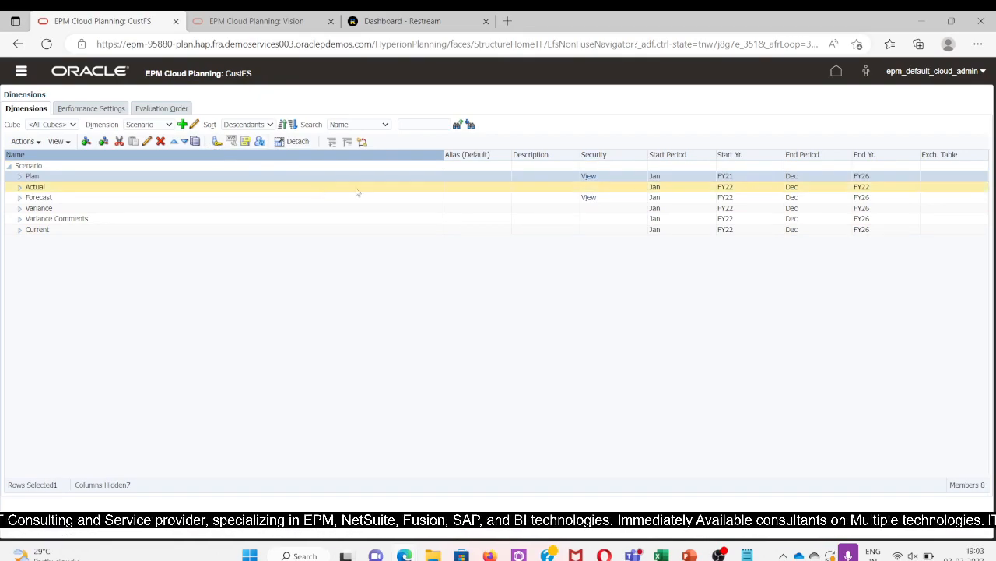
pyautogui.click(589, 176)
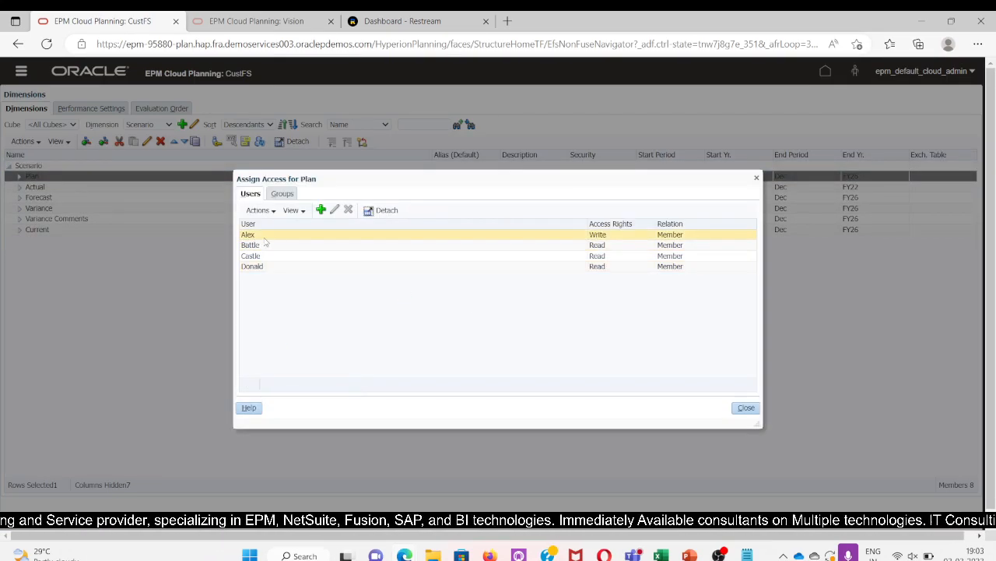
pyautogui.click(265, 234)
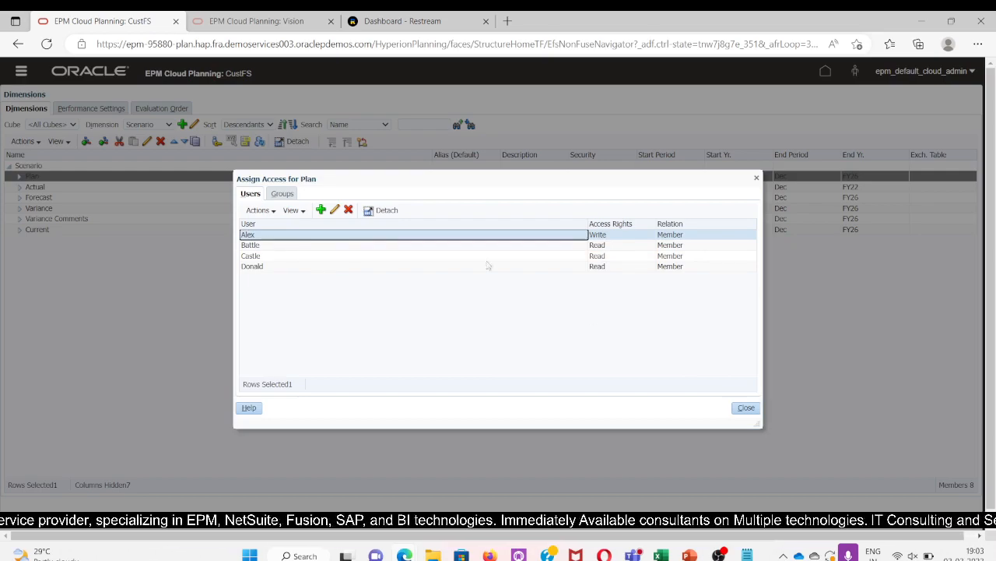
pyautogui.click(254, 245)
pyautogui.click(257, 256)
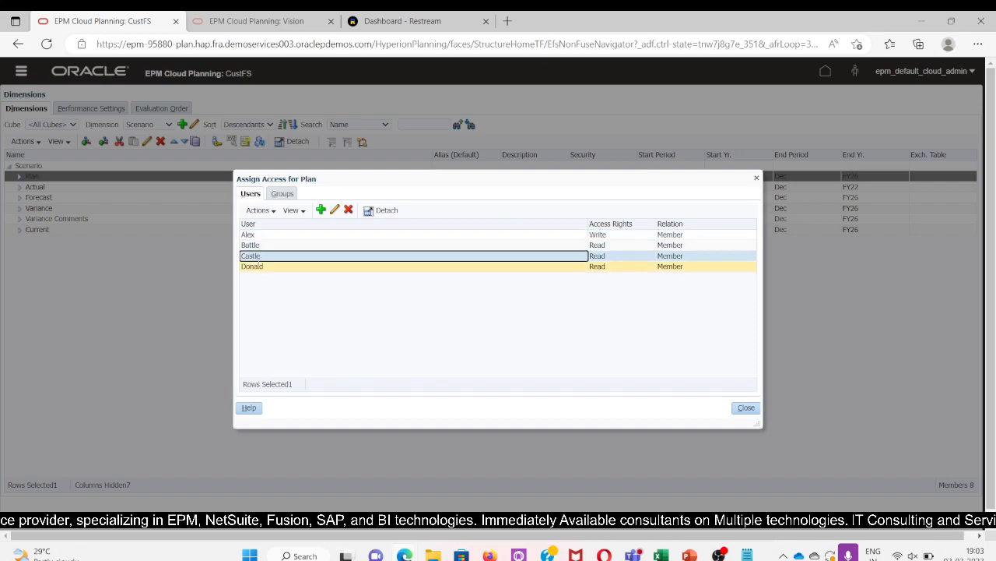
pyautogui.click(256, 267)
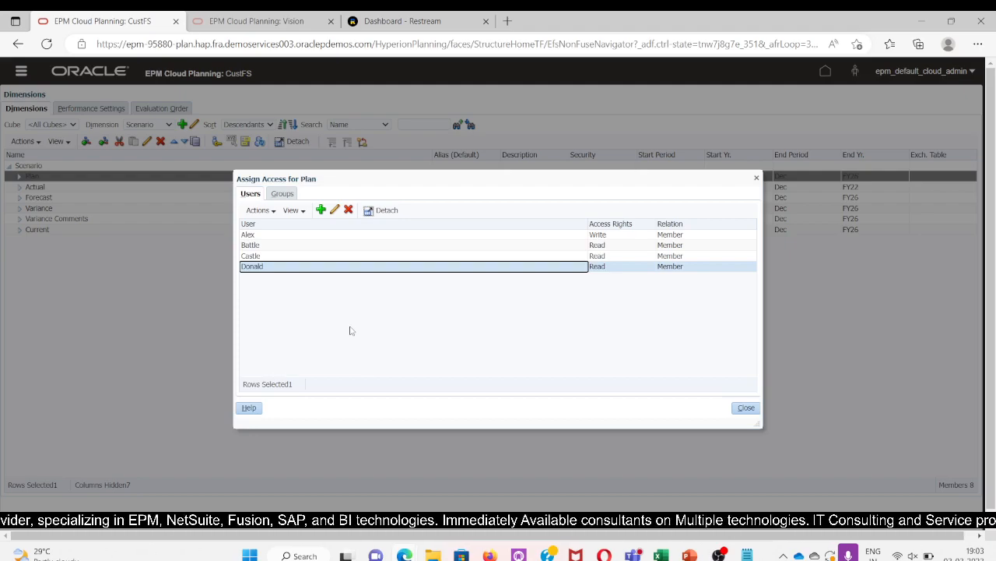
# - Switch to Notepad and complete the Step-2 line with "Assign the access to the users - Account, Scenario, Version, Entity"
pyautogui.hotkey('alt', 'Tab')
pyautogui.hotkey('alt', 'Tab')
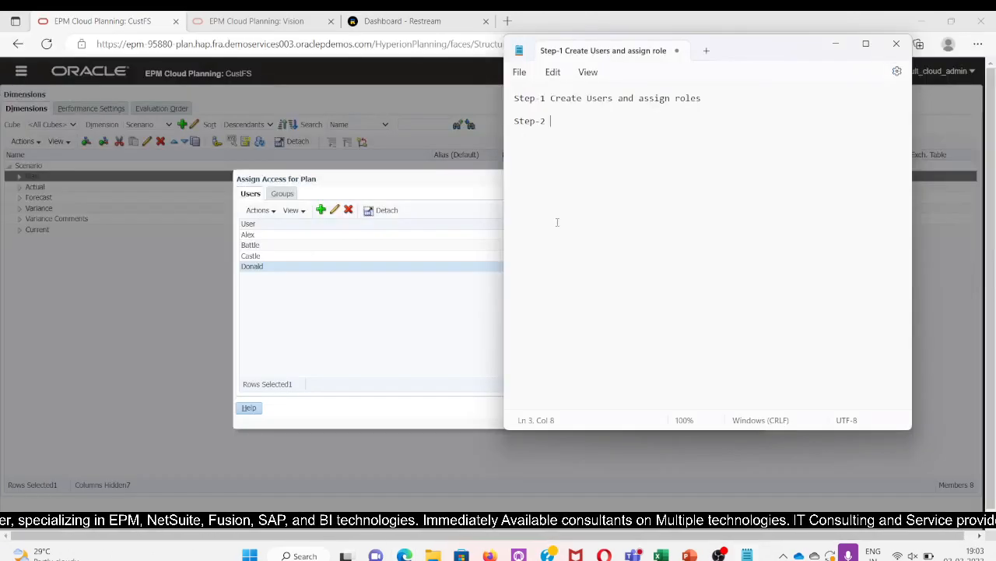
pyautogui.write('Assi')
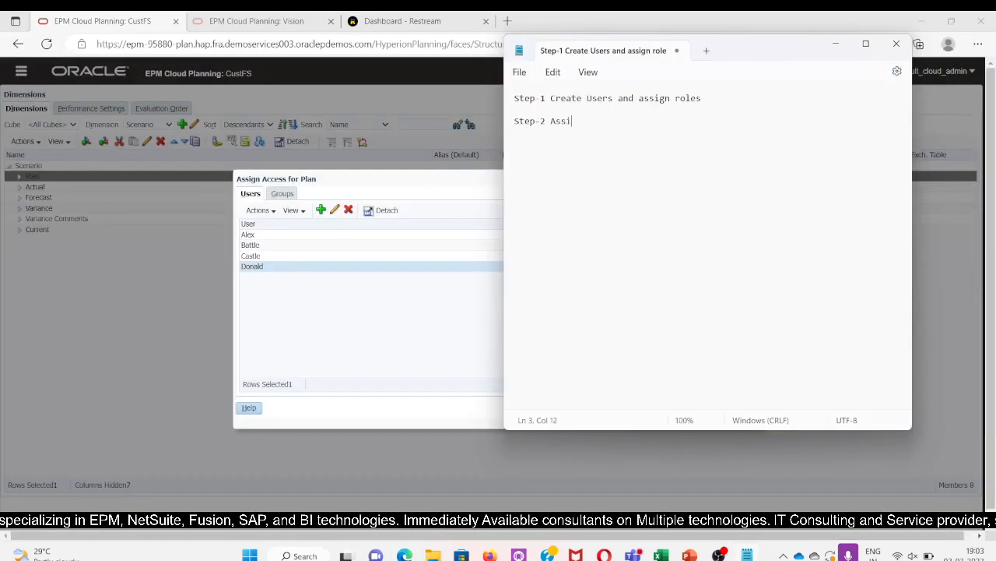
pyautogui.write('gn the ')
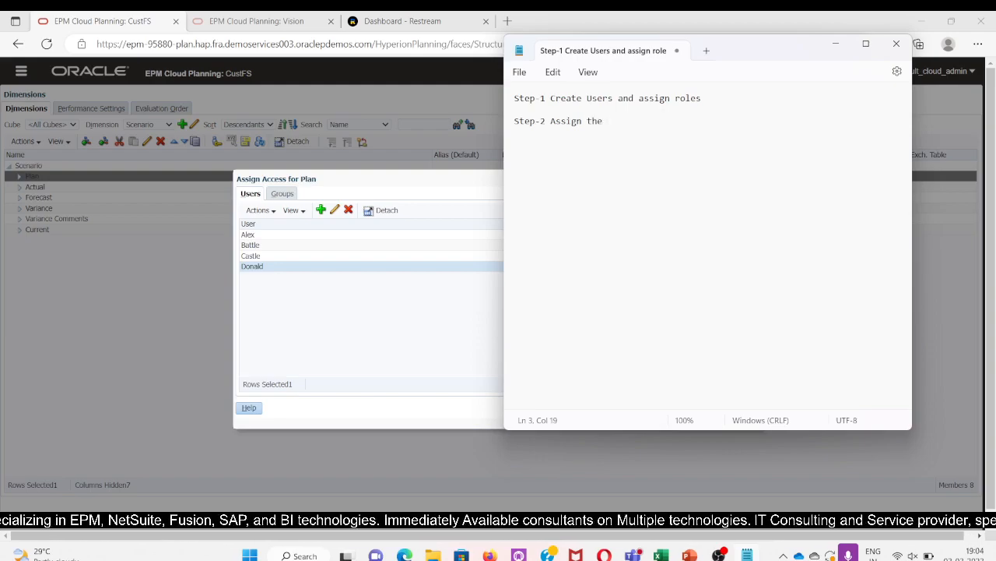
pyautogui.write('acces')
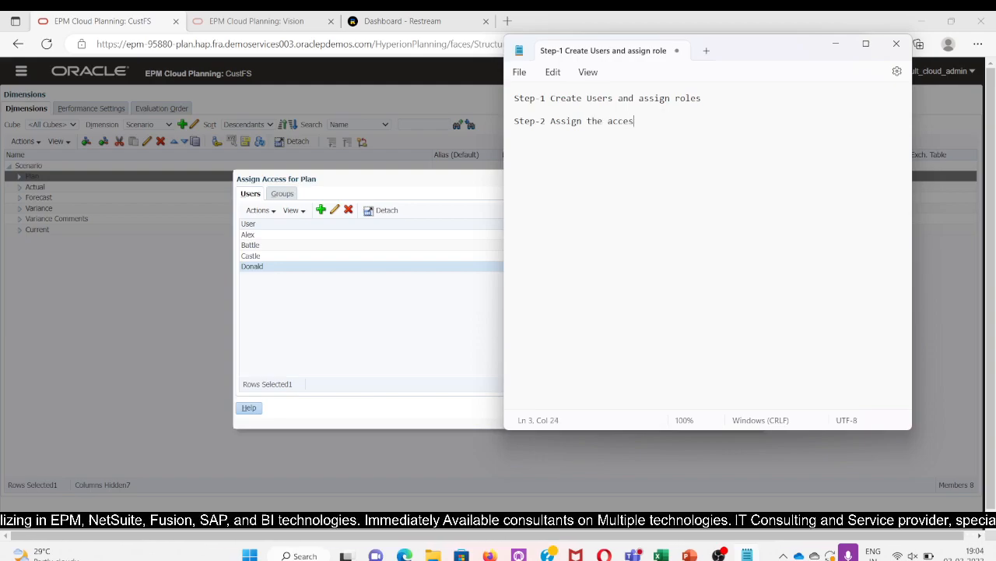
pyautogui.write('s to the ')
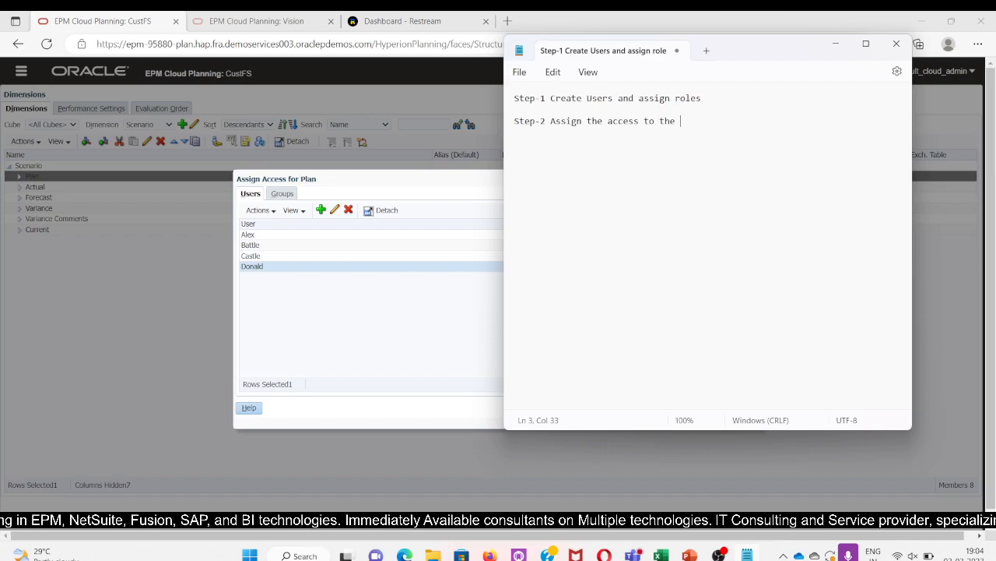
pyautogui.write('users')
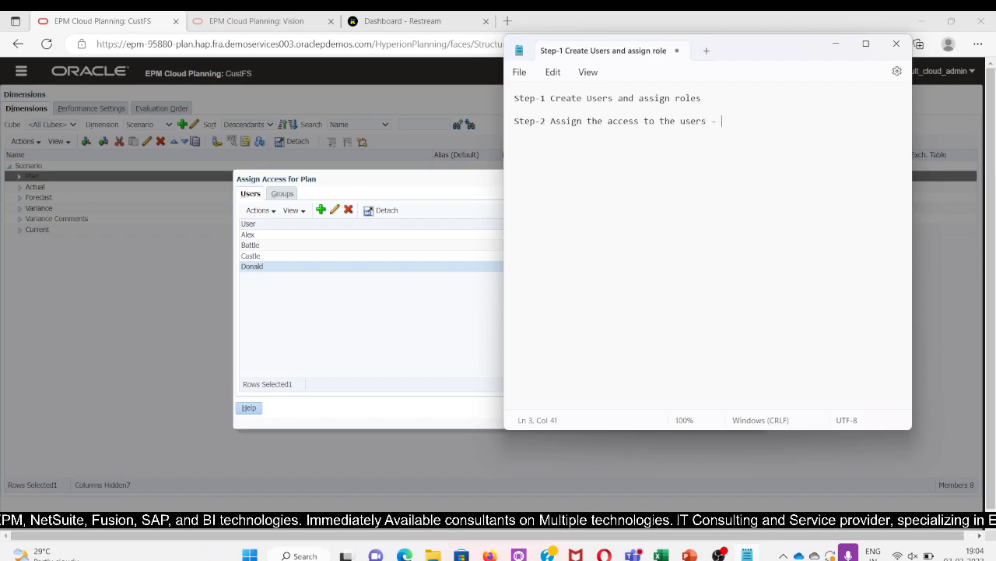
pyautogui.write(' - Account')
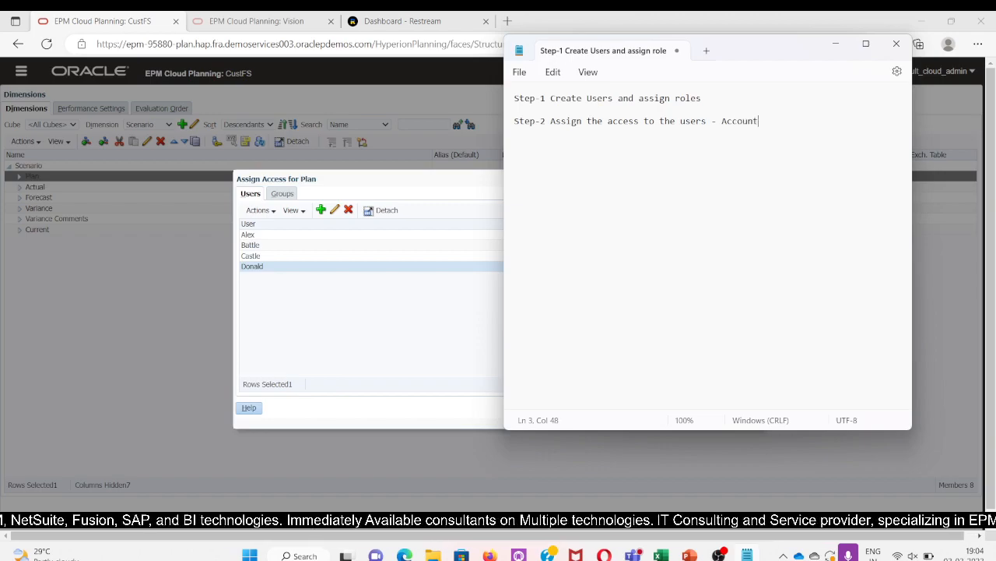
pyautogui.press('BackSpace')
pyautogui.press('BackSpace')
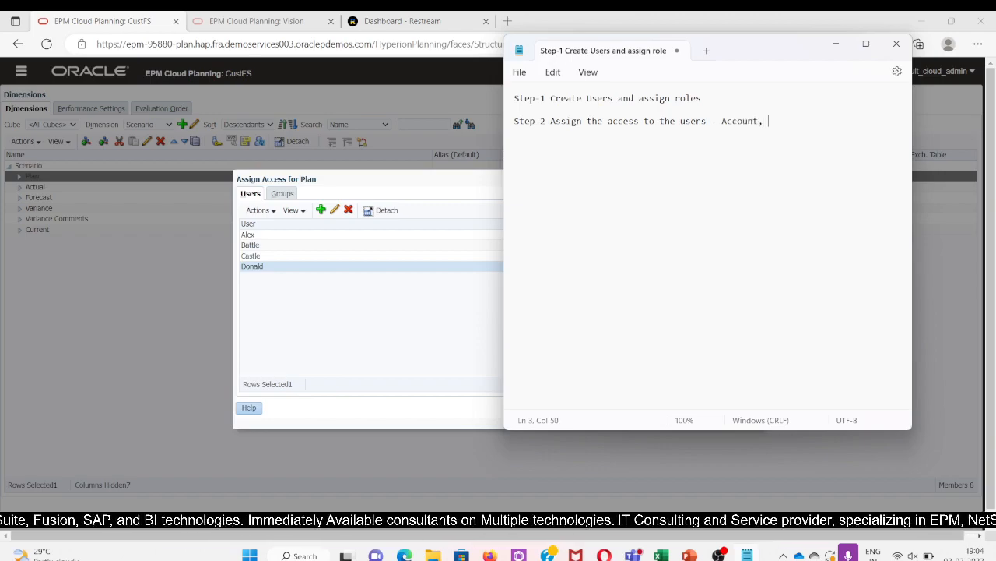
pyautogui.write(', Scenario')
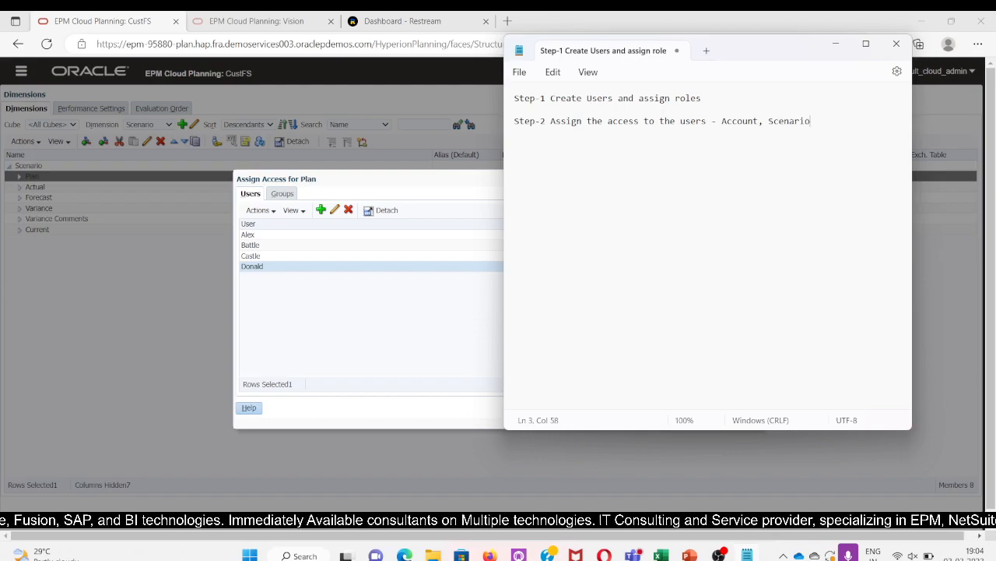
pyautogui.write(', Version')
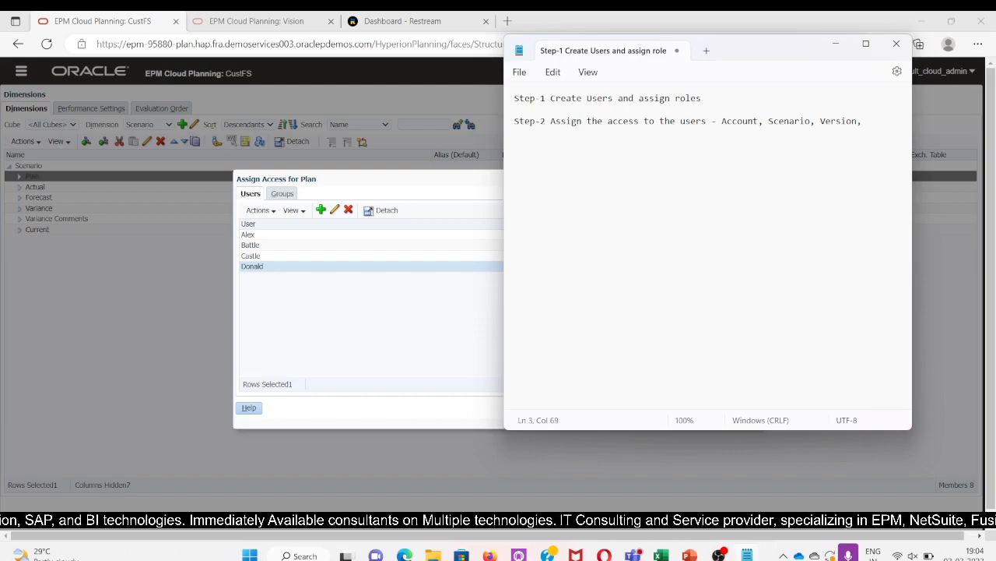
pyautogui.write(', Enti')
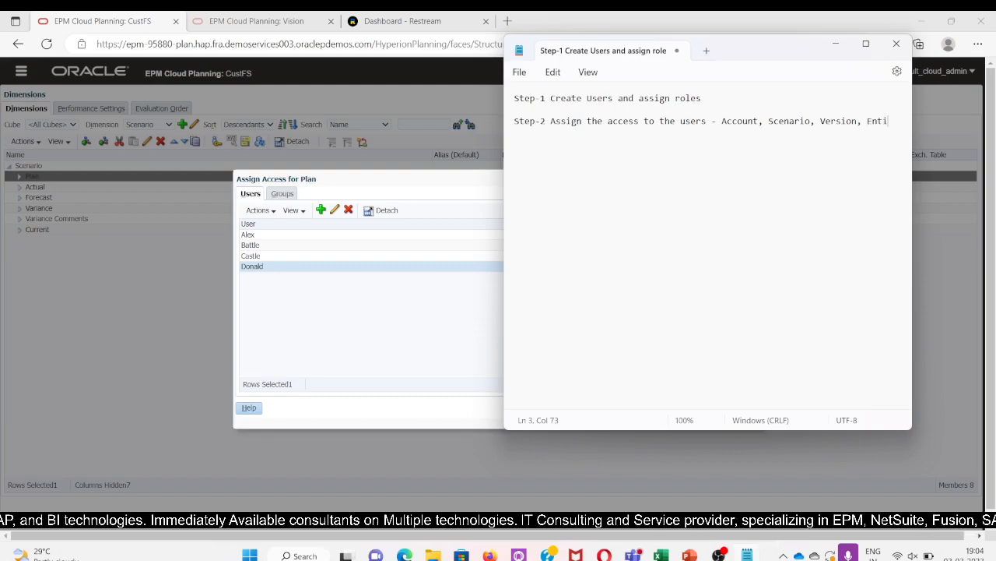
pyautogui.write('yty')
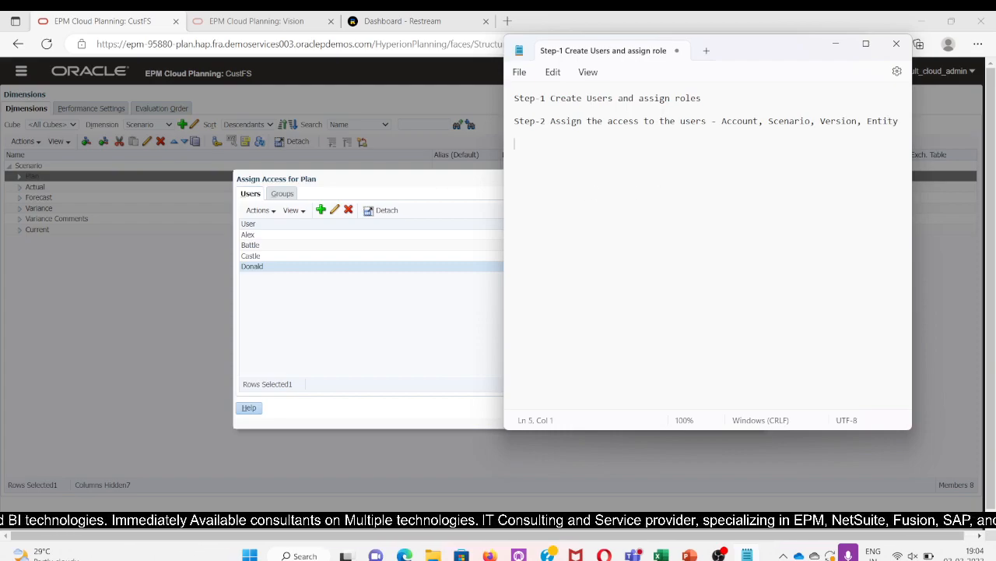
# - Return to EPM Cloud Planning in the browser and review the user access assigned to the Version dimension's Test member
pyautogui.click(138, 296)
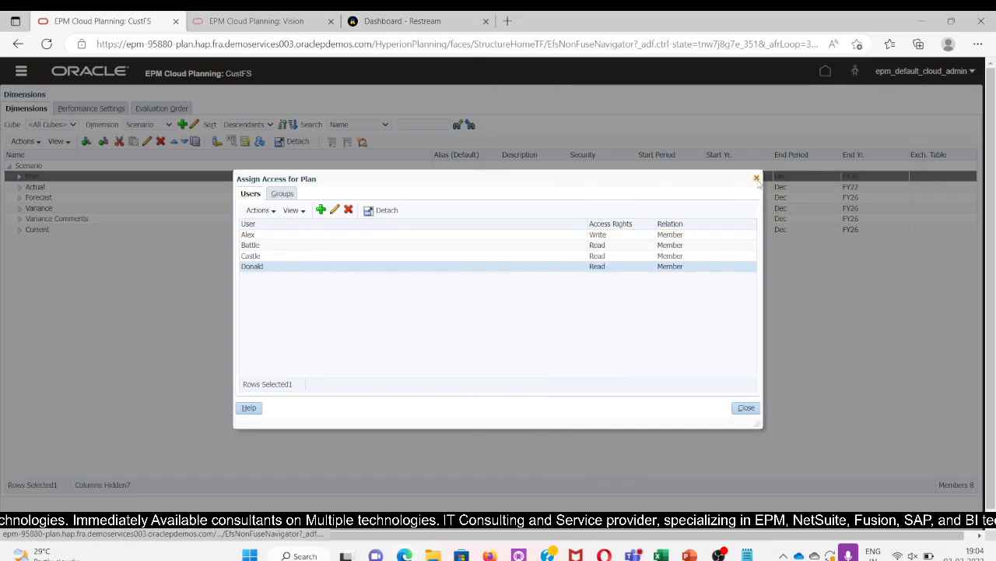
pyautogui.click(756, 177)
pyautogui.click(144, 126)
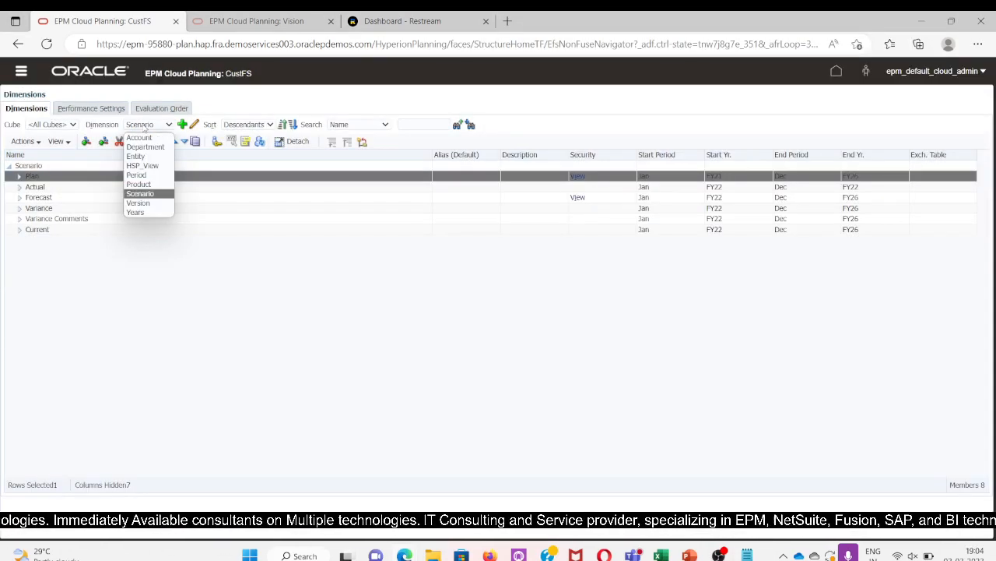
pyautogui.click(144, 204)
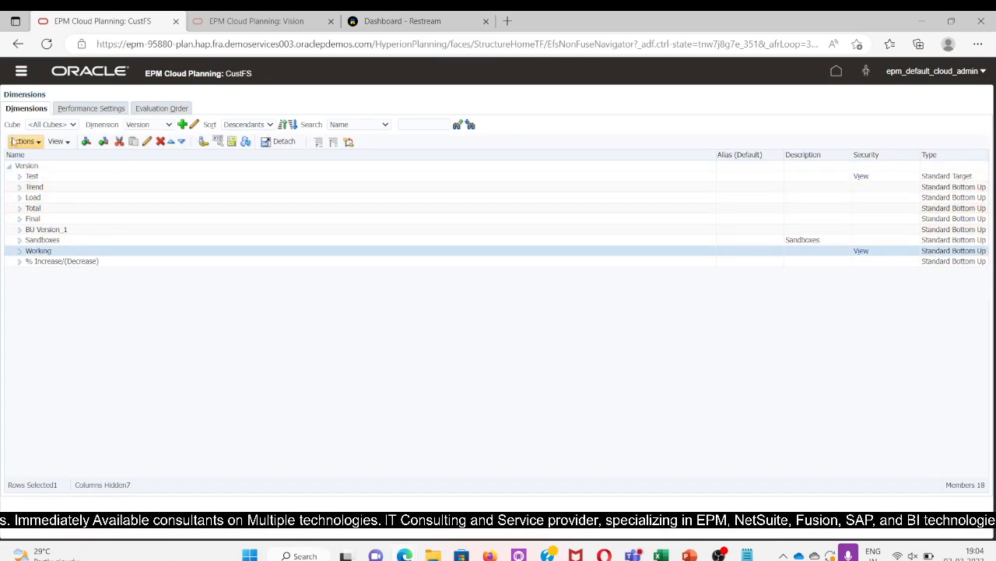
pyautogui.click(33, 176)
pyautogui.click(861, 176)
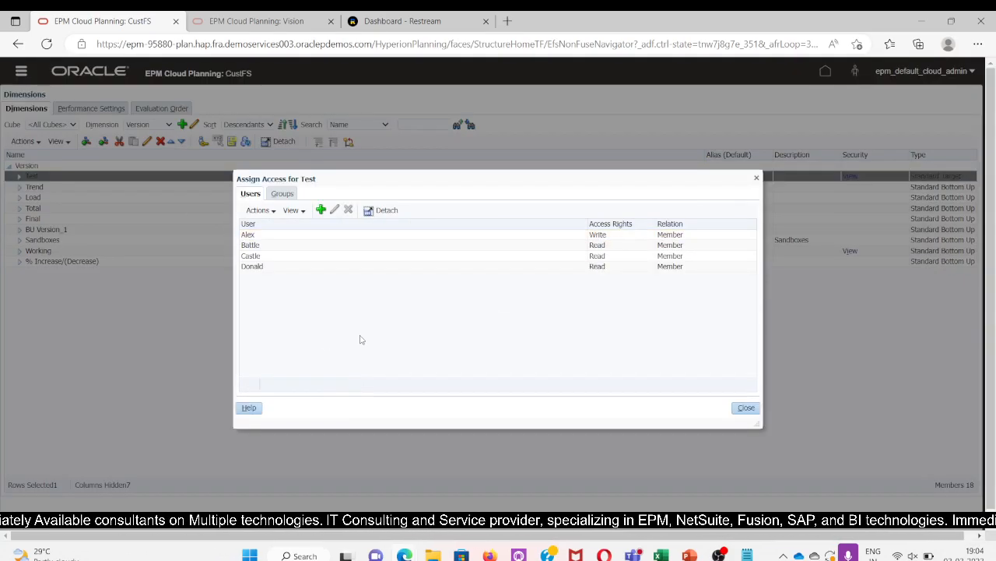
pyautogui.click(754, 409)
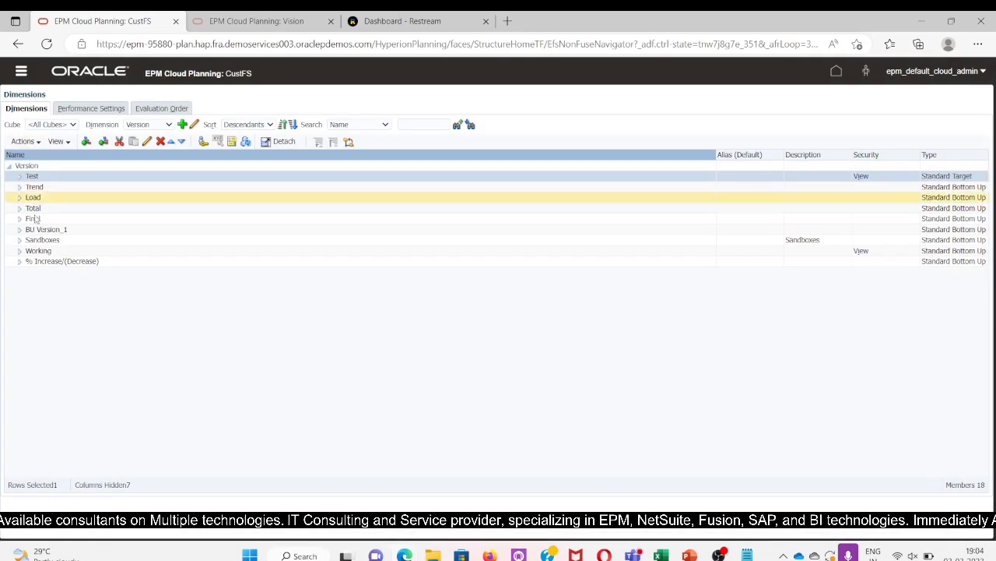
# - Go to the Approval Unit page and start creating a new approval unit hierarchy, dismissing the translation offer
pyautogui.click(21, 73)
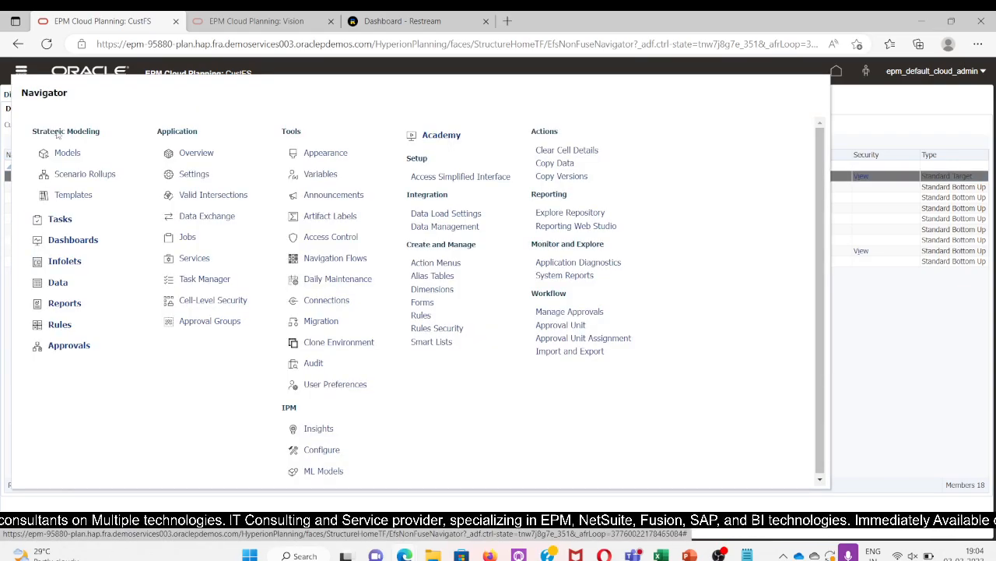
pyautogui.click(560, 325)
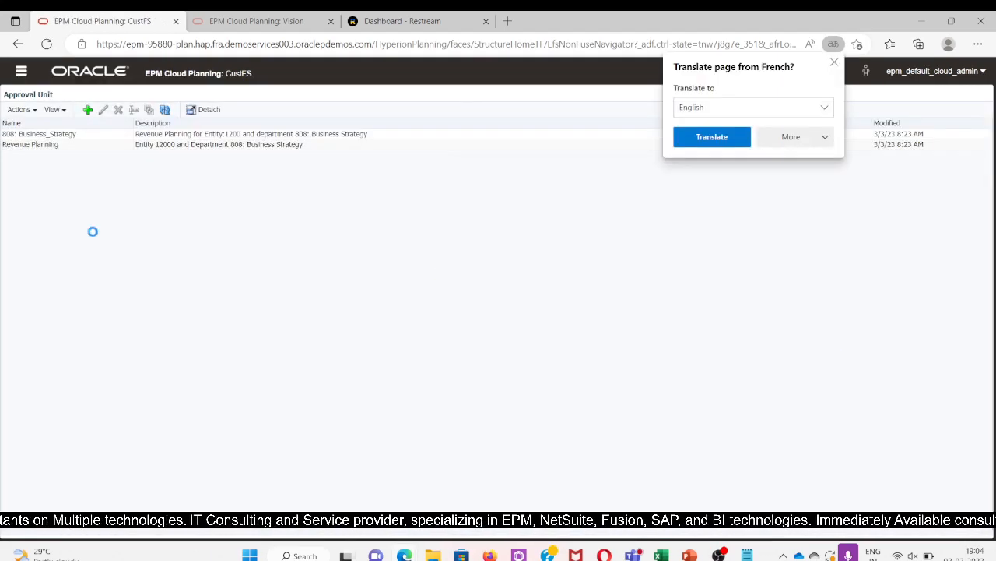
pyautogui.click(833, 61)
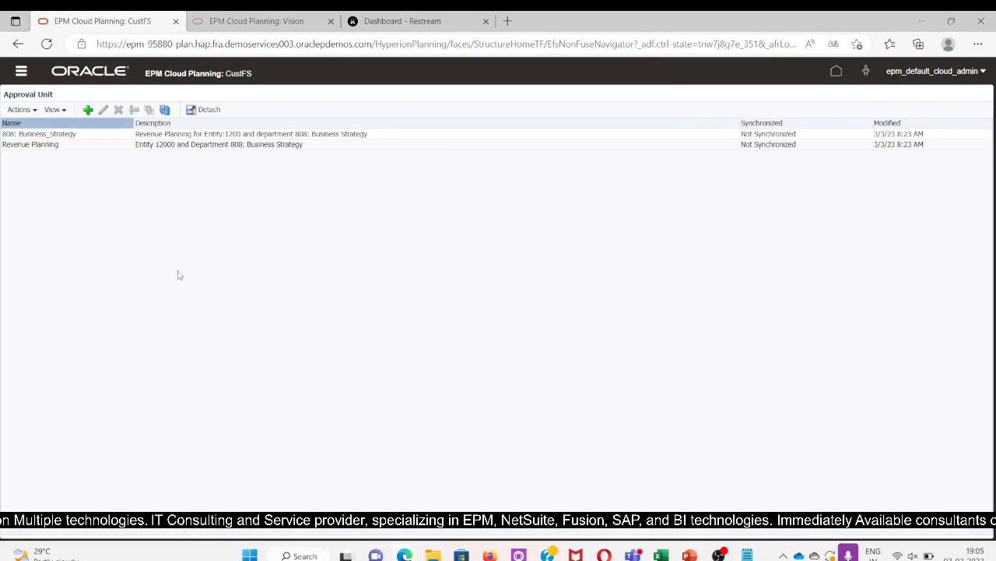
pyautogui.click(88, 110)
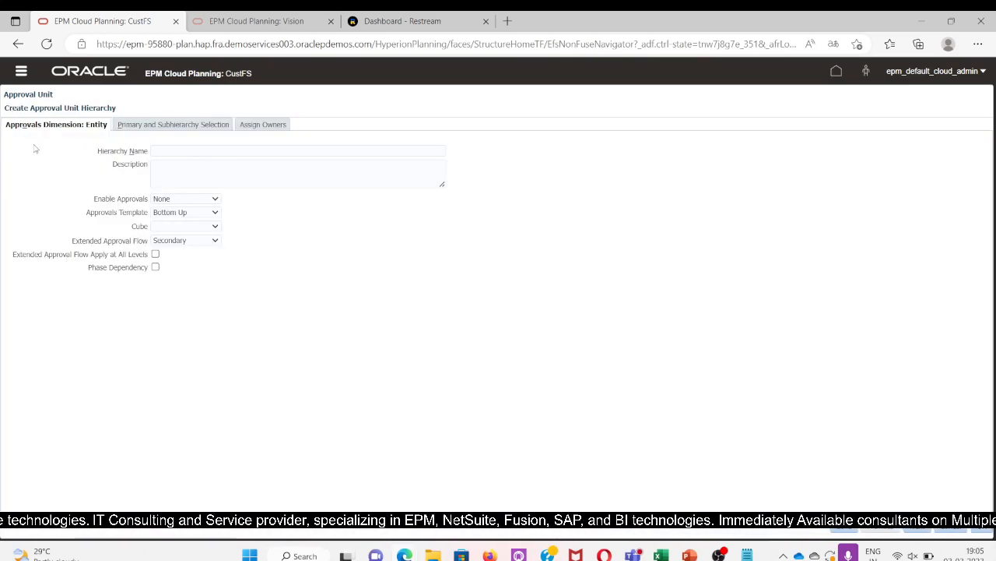
# - Name the new approval unit hierarchy "70001 Revenue Planning"
pyautogui.click(153, 150)
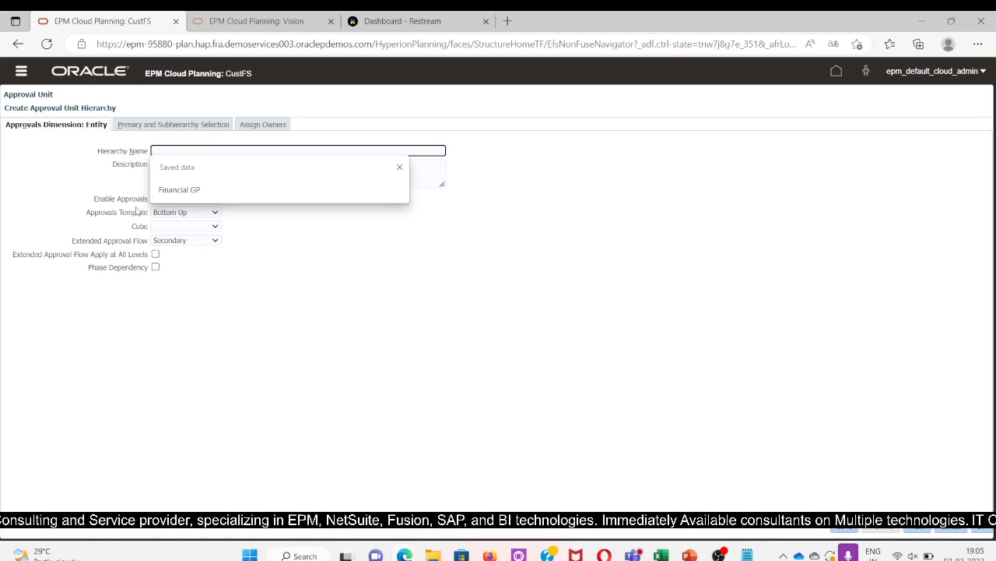
pyautogui.press('Escape')
pyautogui.write('70001')
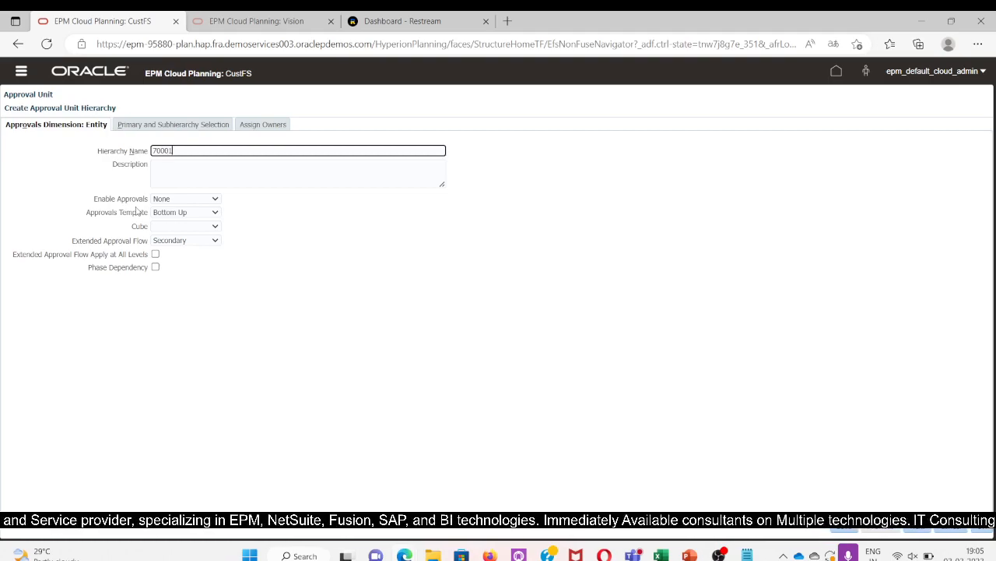
pyautogui.write('Rever')
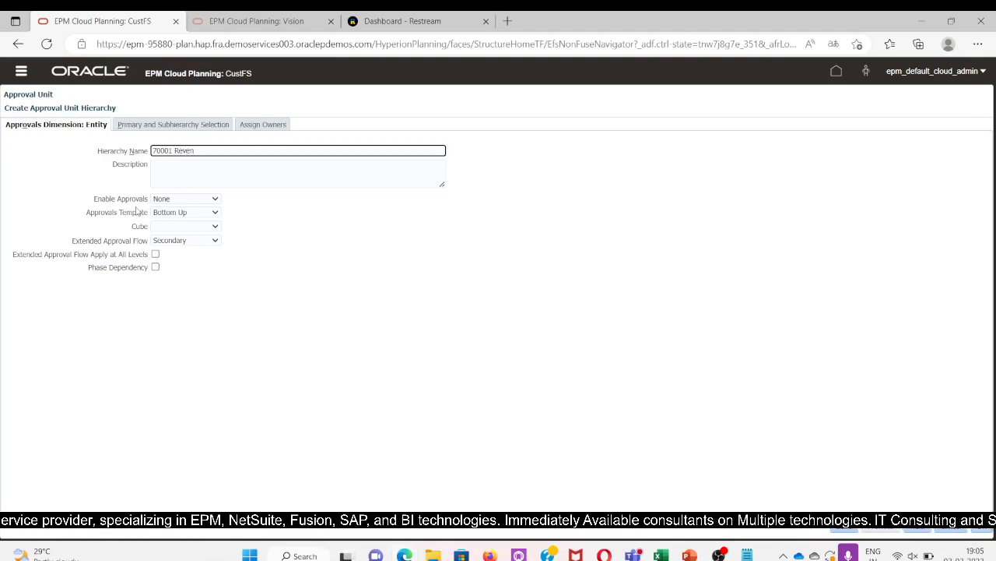
pyautogui.press('BackSpace')
pyautogui.press('BackSpace')
pyautogui.press('BackSpace')
pyautogui.press('BackSpace')
pyautogui.write('e')
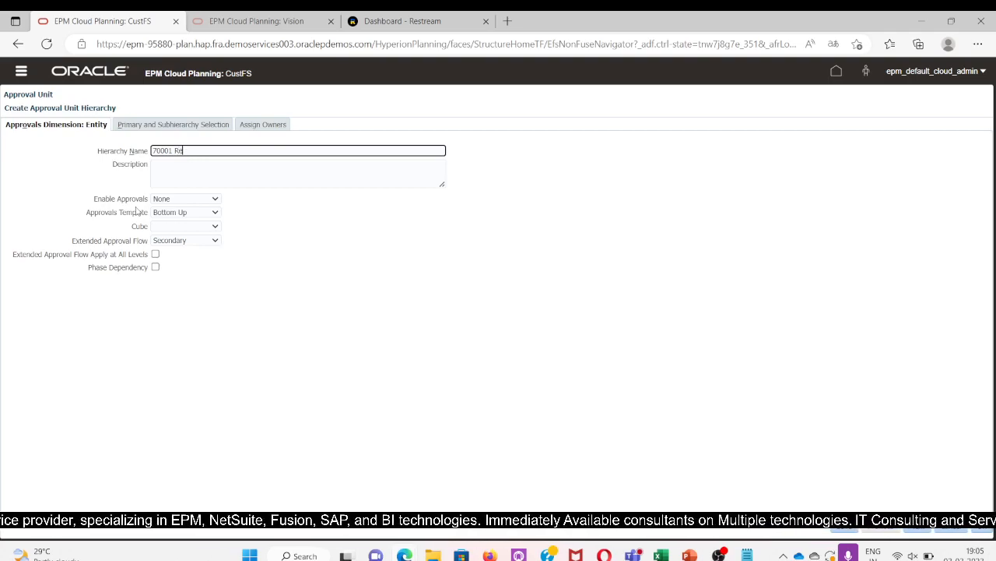
pyautogui.write('ver')
pyautogui.write('ue ')
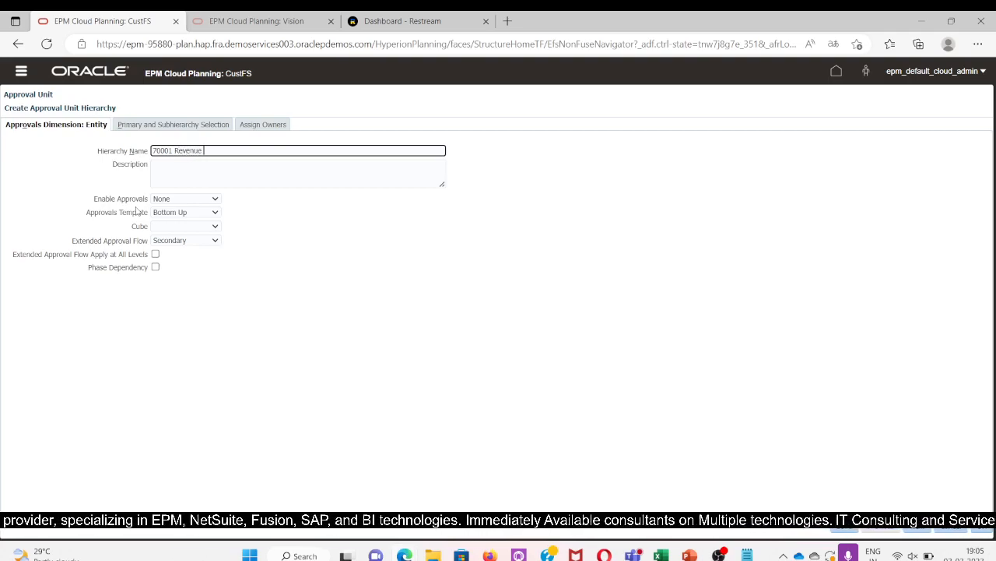
pyautogui.write('Planning')
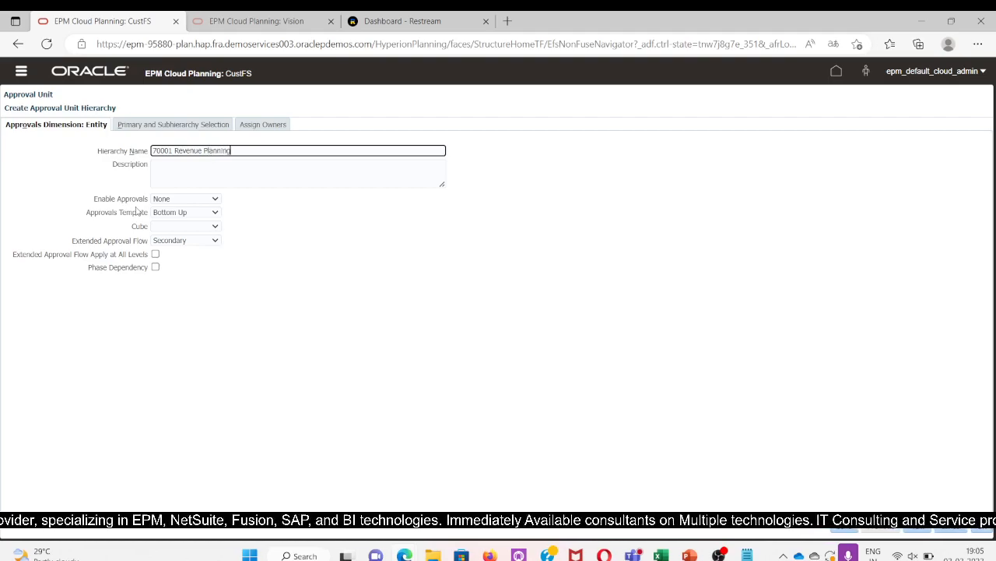
pyautogui.click(204, 289)
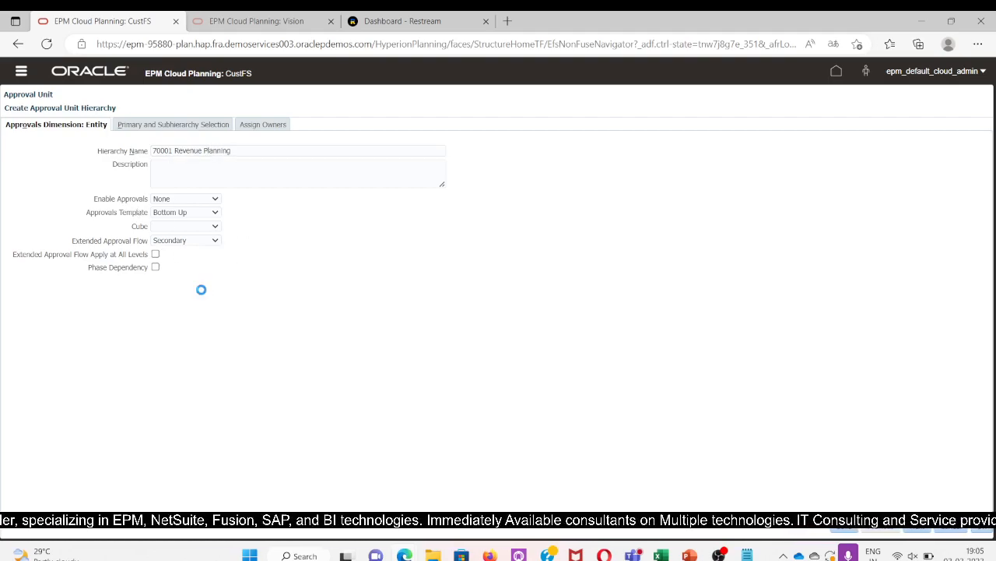
# - Save the hierarchy with the cube Plan1 and the description "Entity :70001 Scenario: Plan Version: Test"
pyautogui.click(178, 225)
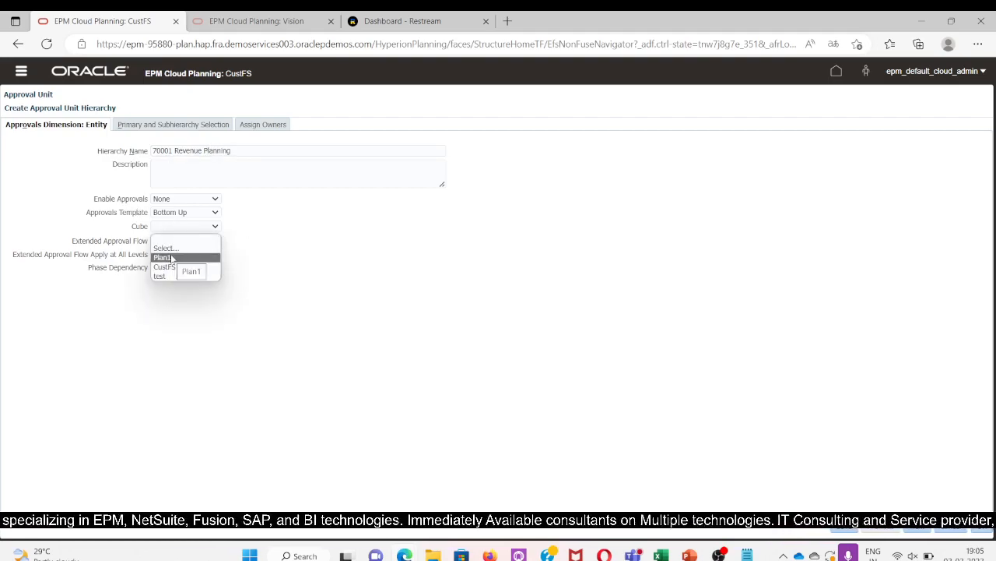
pyautogui.click(169, 259)
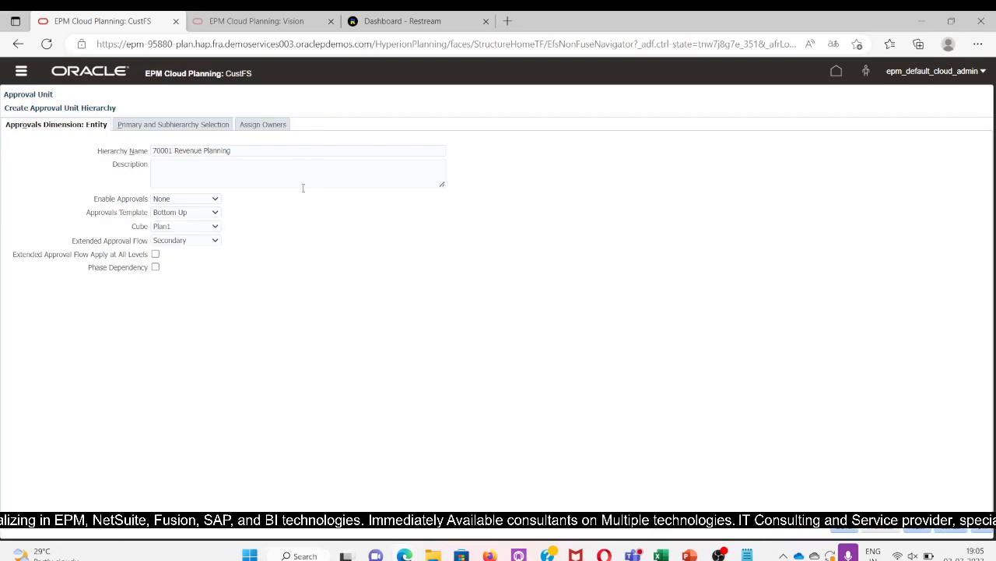
pyautogui.click(169, 168)
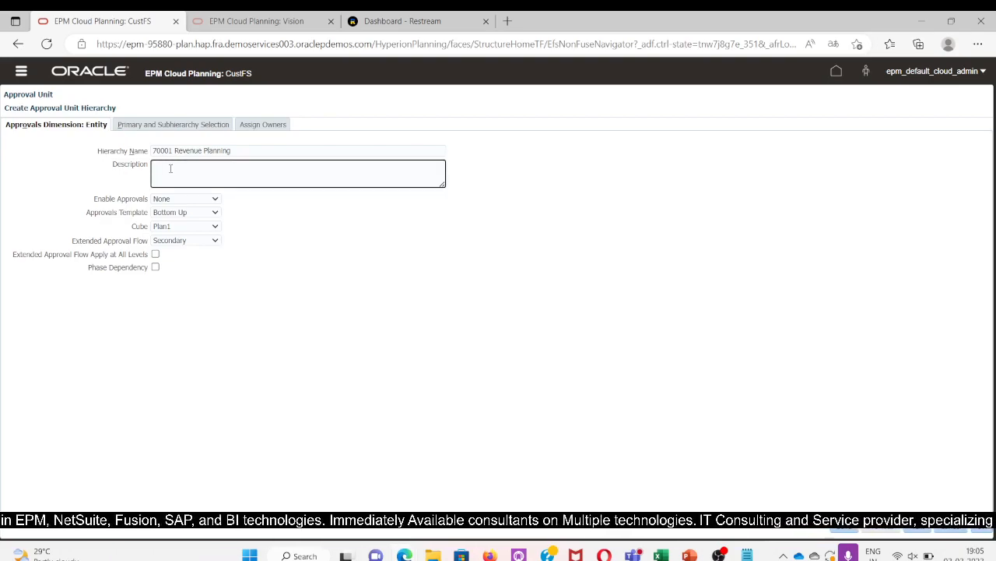
pyautogui.write('Enti')
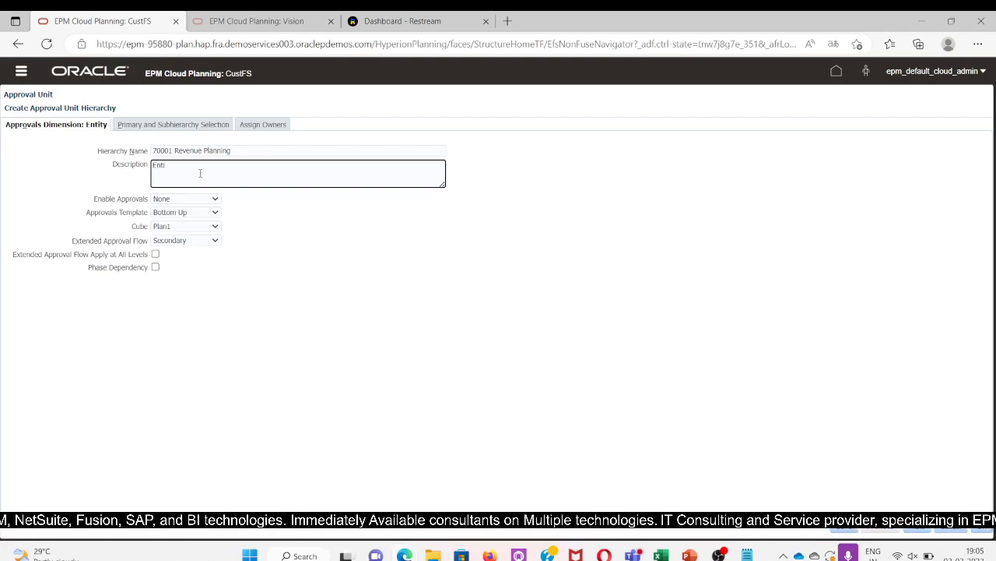
pyautogui.write('ty n')
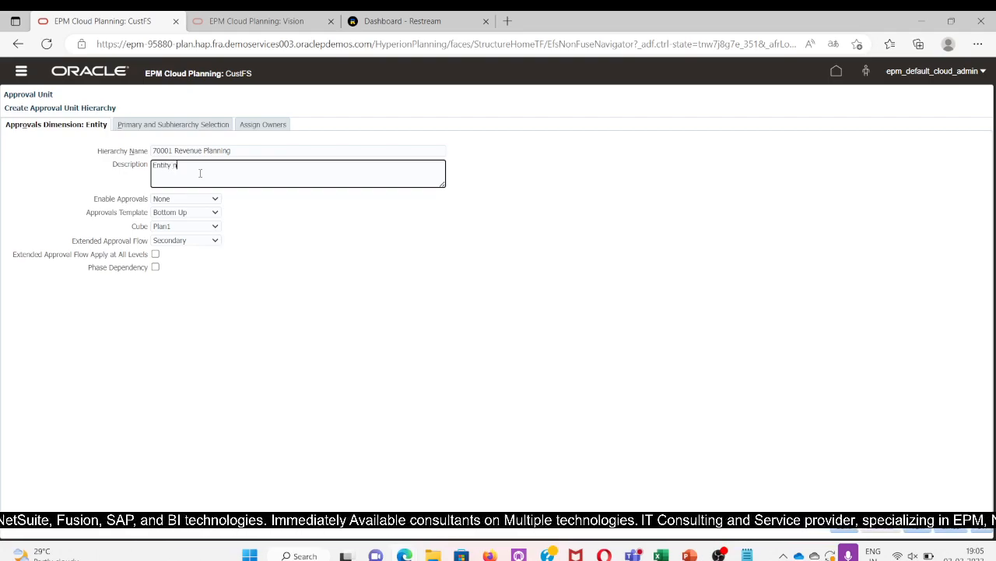
pyautogui.write('ame')
pyautogui.press('BackSpace')
pyautogui.press('BackSpace')
pyautogui.press('BackSpace')
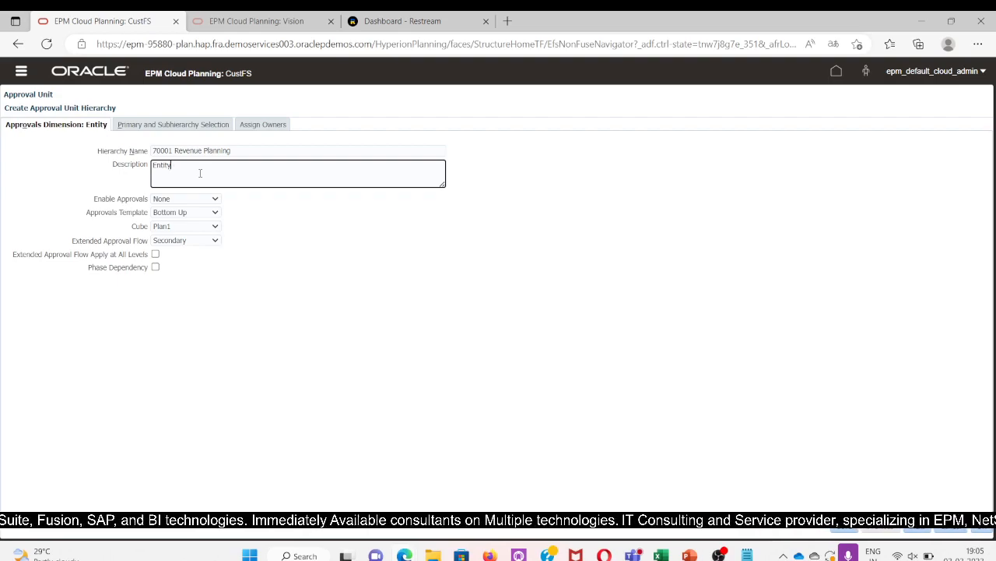
pyautogui.write(':70001')
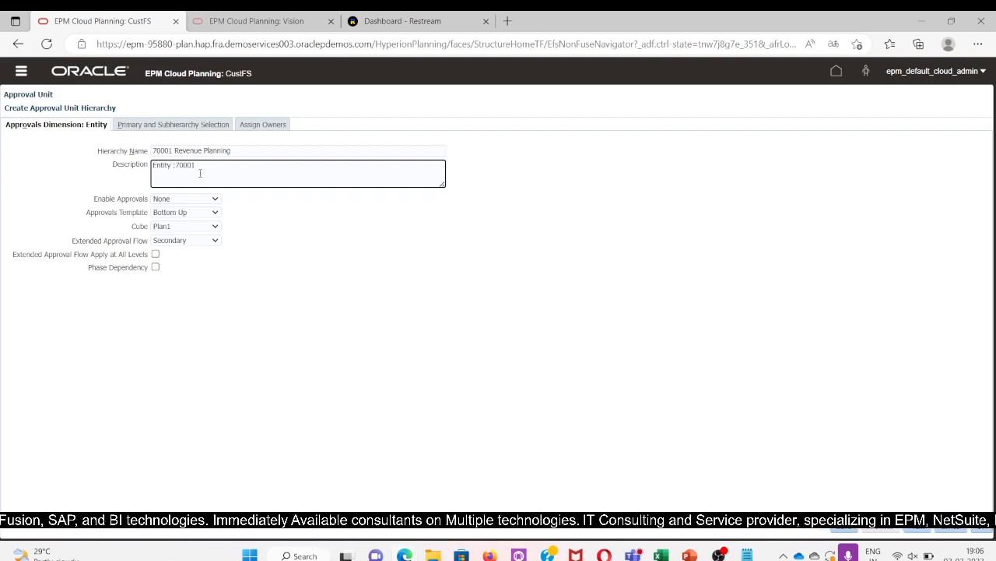
pyautogui.write(' Scenario')
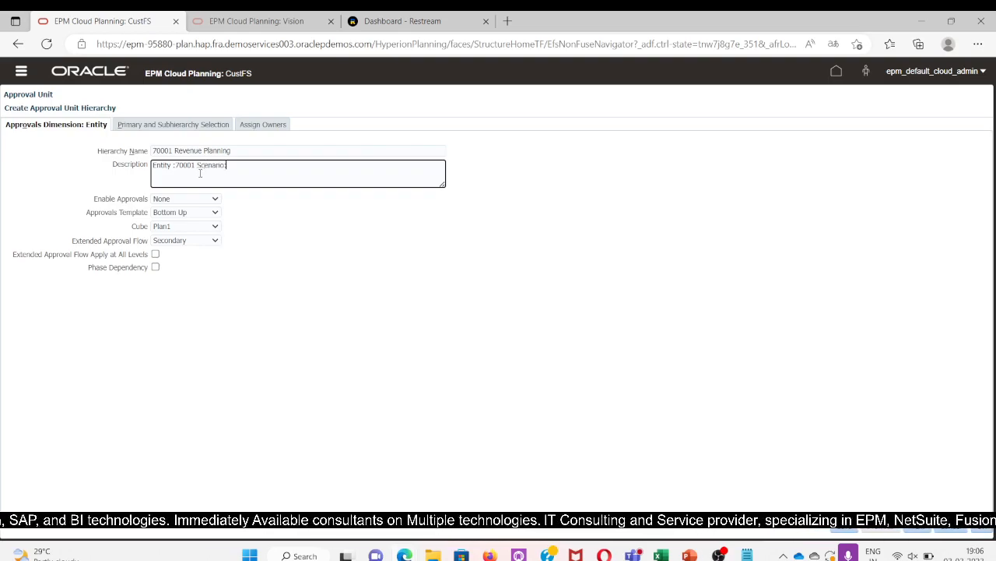
pyautogui.write(': Plan')
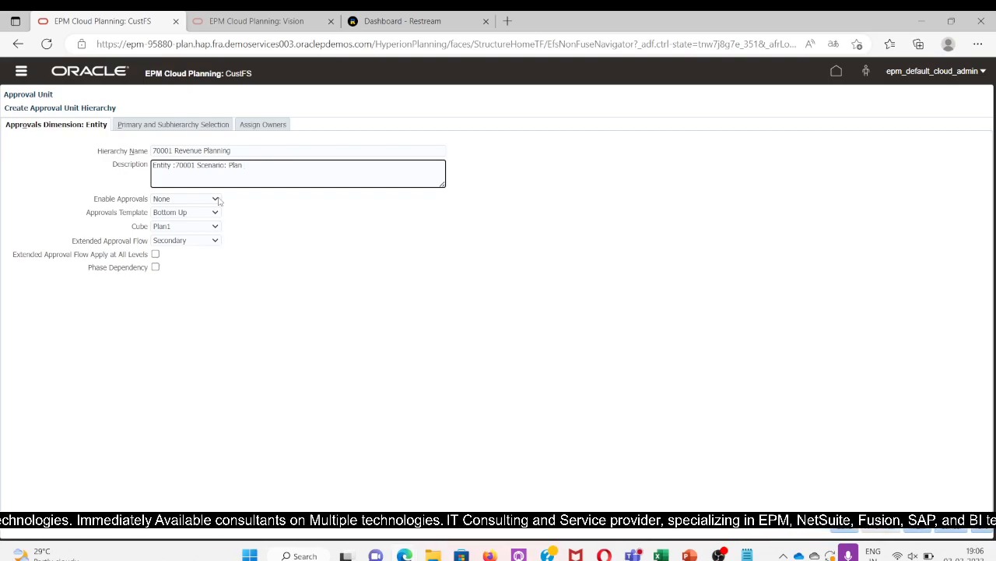
pyautogui.write('Version')
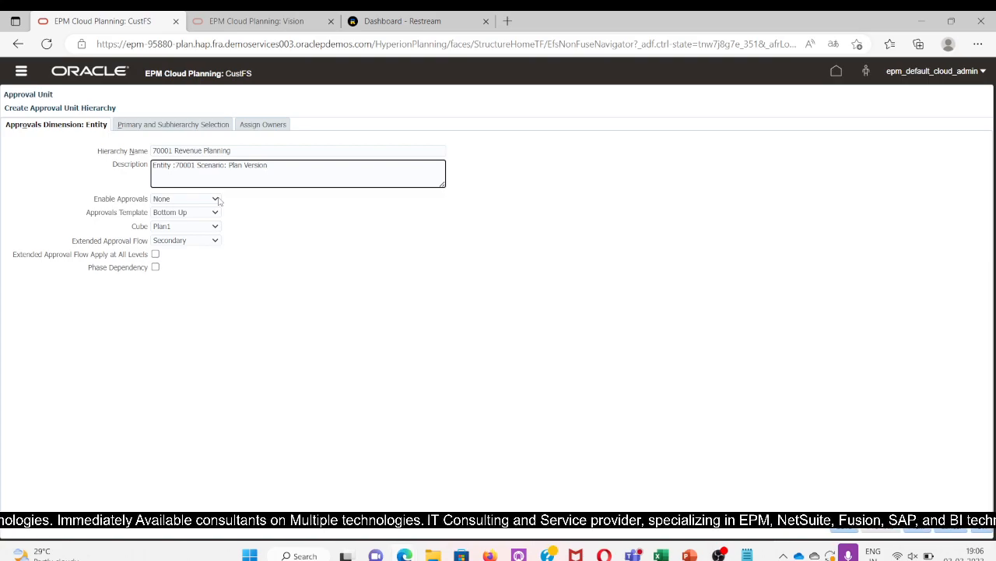
pyautogui.write(': Test')
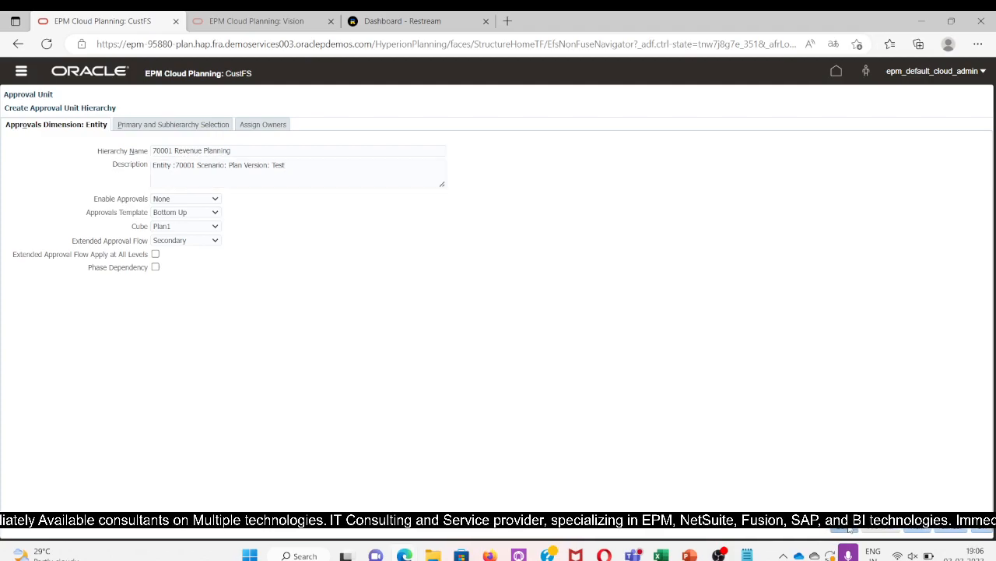
pyautogui.click(550, 196)
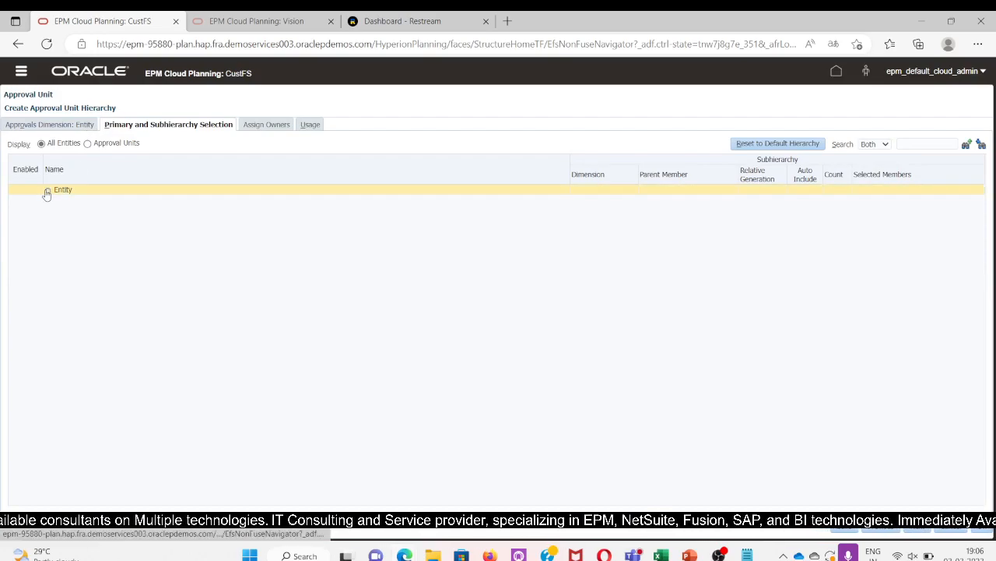
# - In the primary and subhierarchy selection, enable entity 70001 under SKANSKA Entity's RMD branch
pyautogui.click(47, 191)
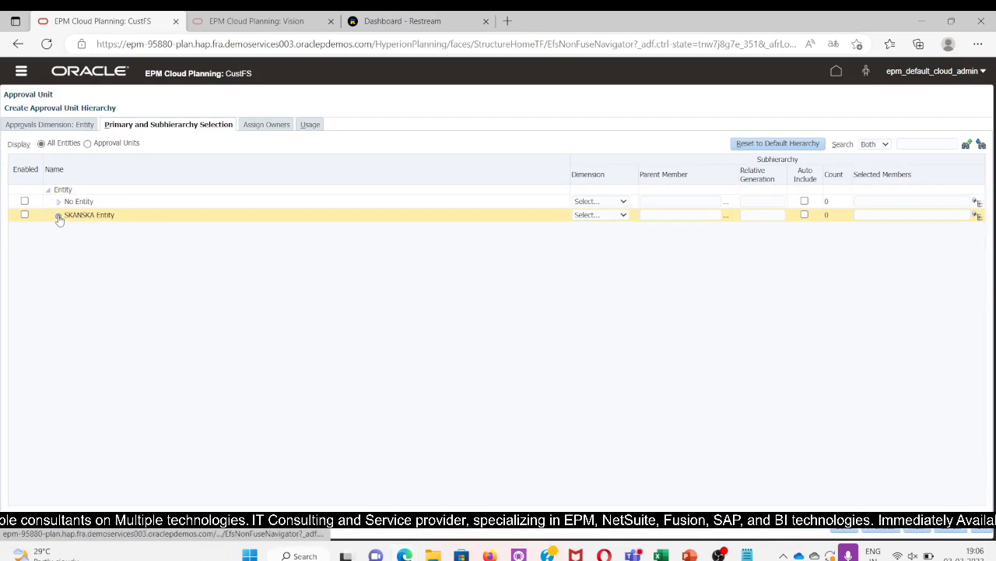
pyautogui.click(59, 216)
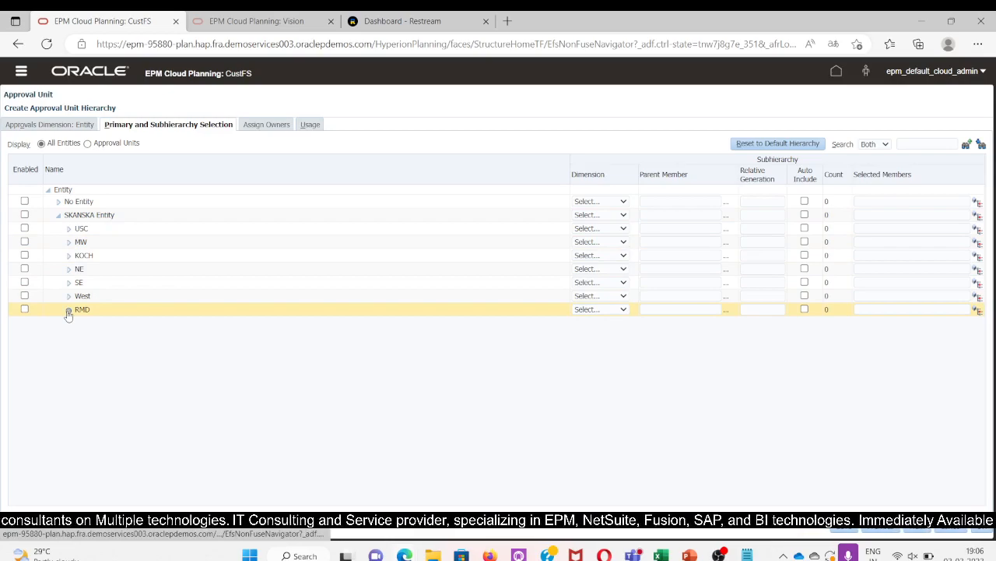
pyautogui.click(68, 310)
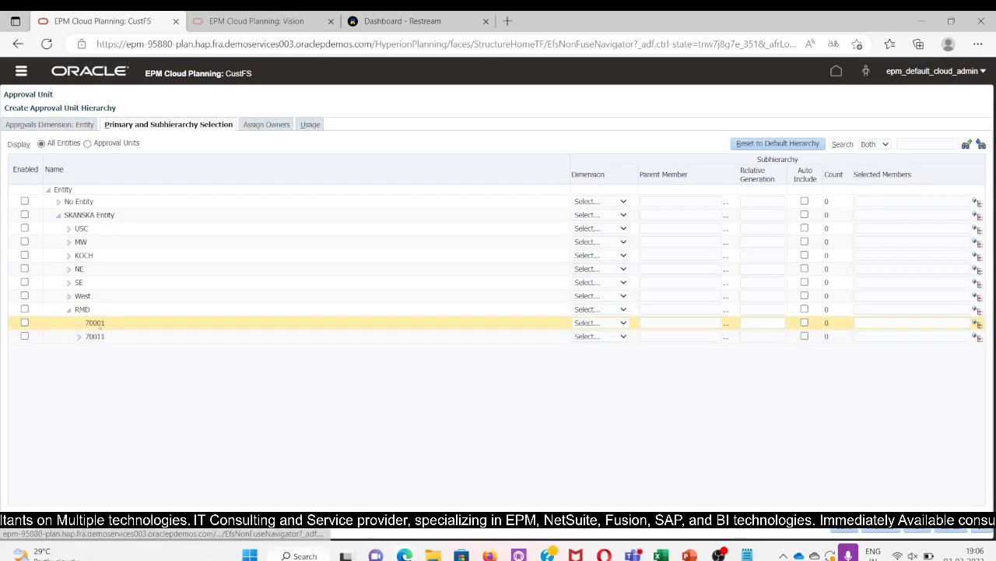
pyautogui.click(46, 323)
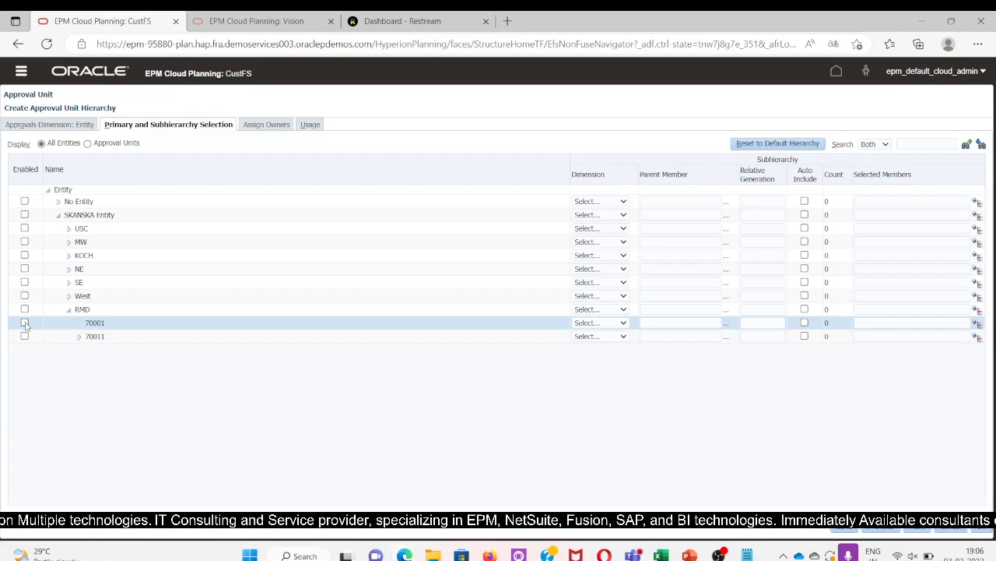
pyautogui.click(24, 323)
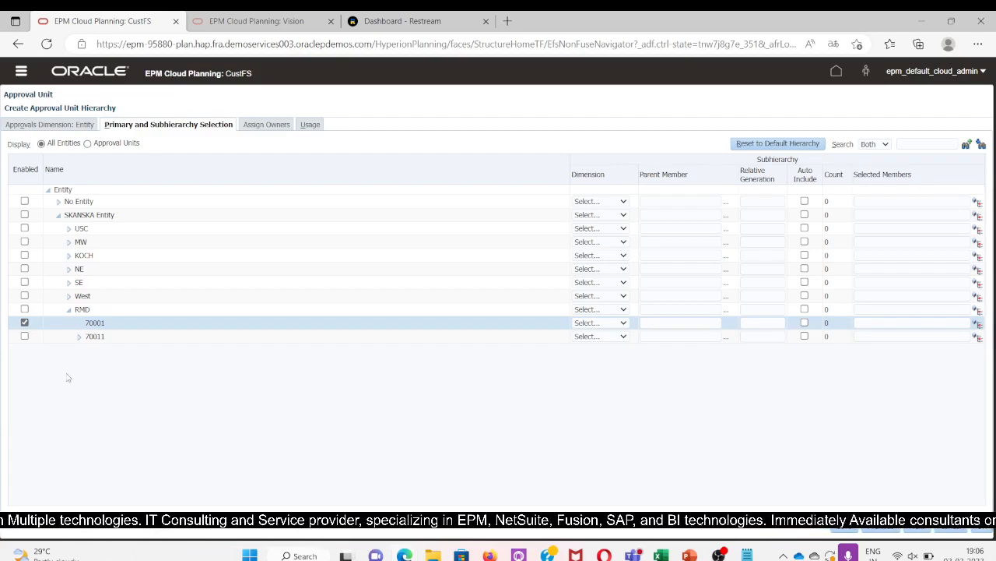
# - Set entity 70001's subhierarchy dimension to Account and its parent member to Product Revenue Drivers under Predefined Revenue Drivers
pyautogui.click(601, 325)
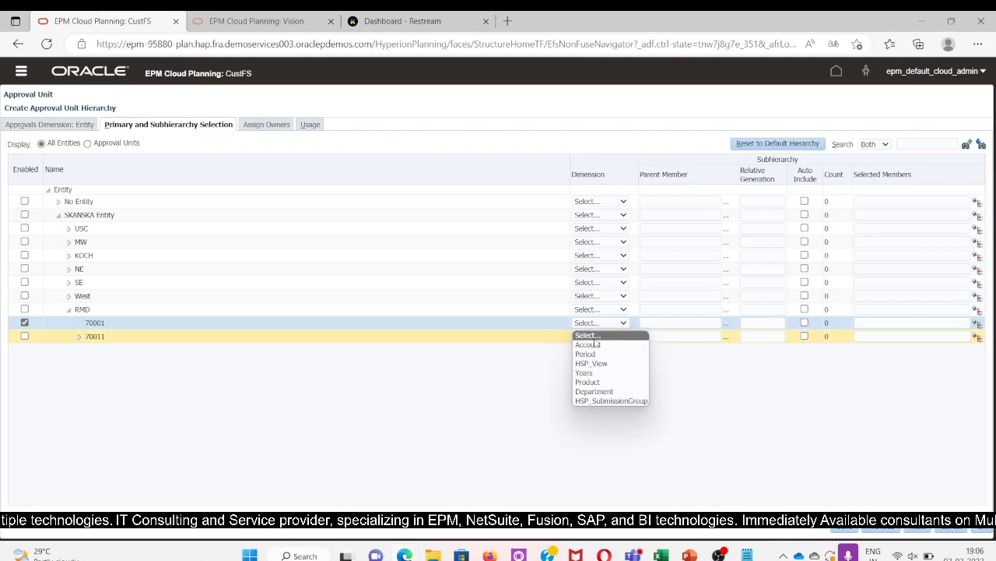
pyautogui.click(589, 343)
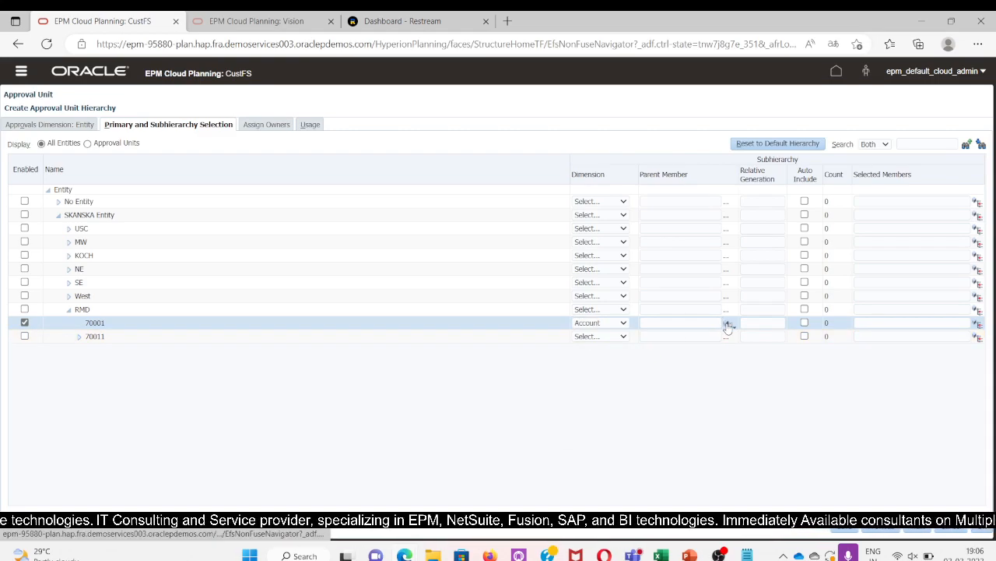
pyautogui.click(725, 323)
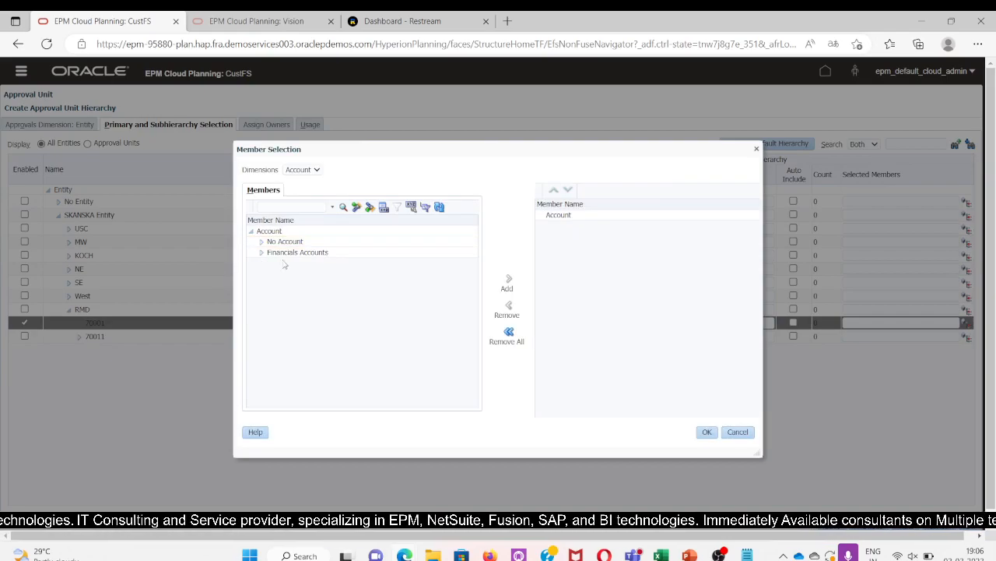
pyautogui.click(262, 254)
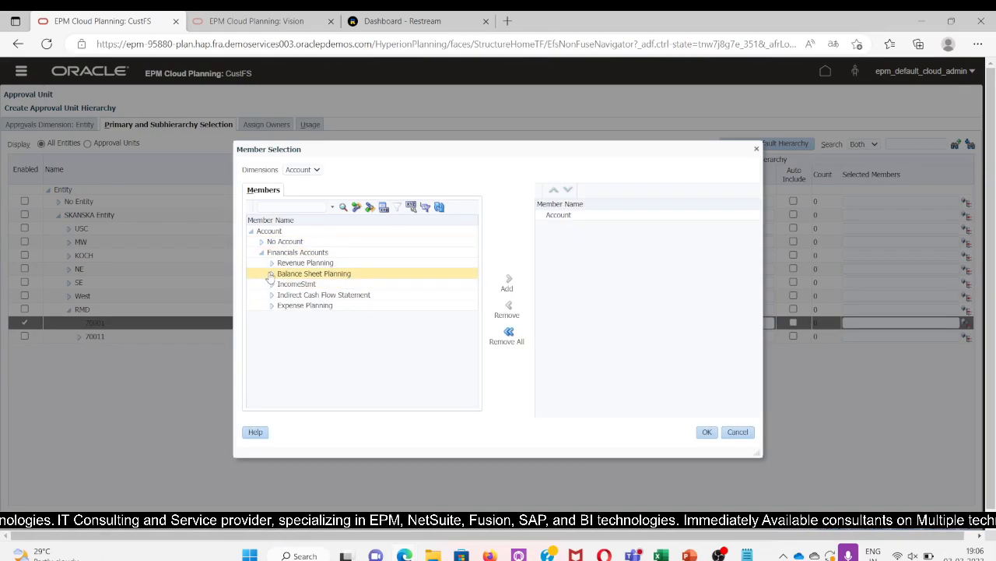
pyautogui.click(272, 264)
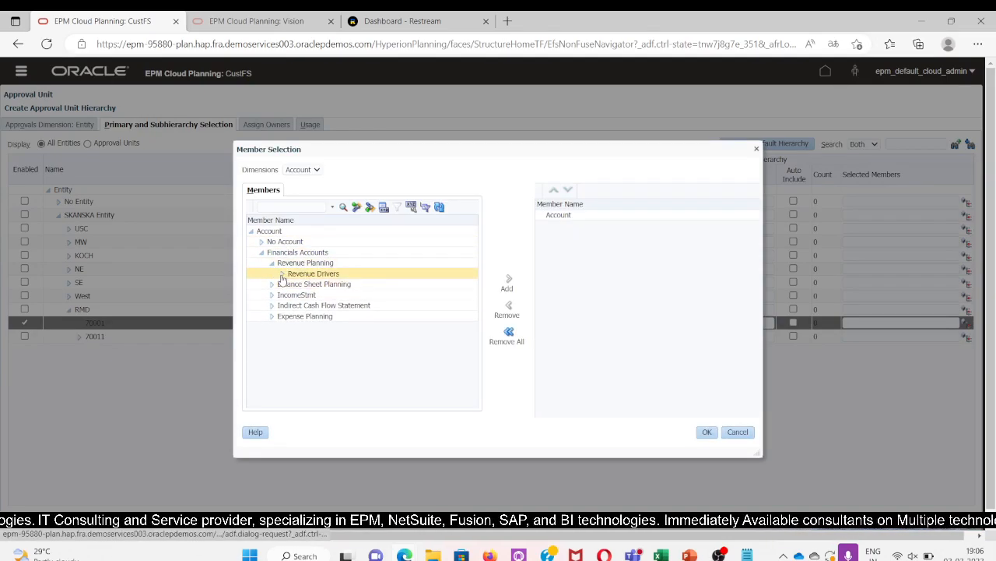
pyautogui.click(282, 273)
pyautogui.click(292, 294)
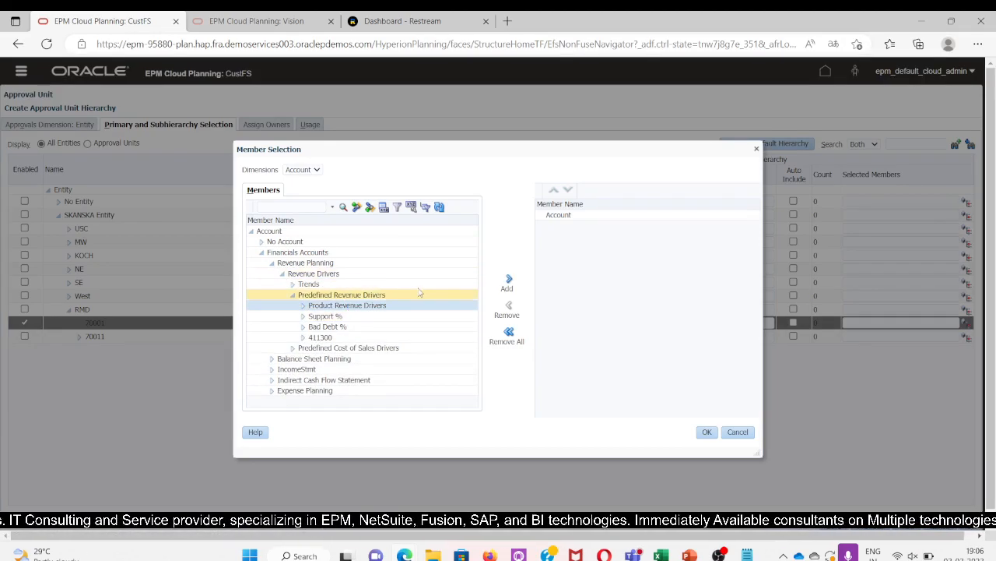
pyautogui.click(509, 280)
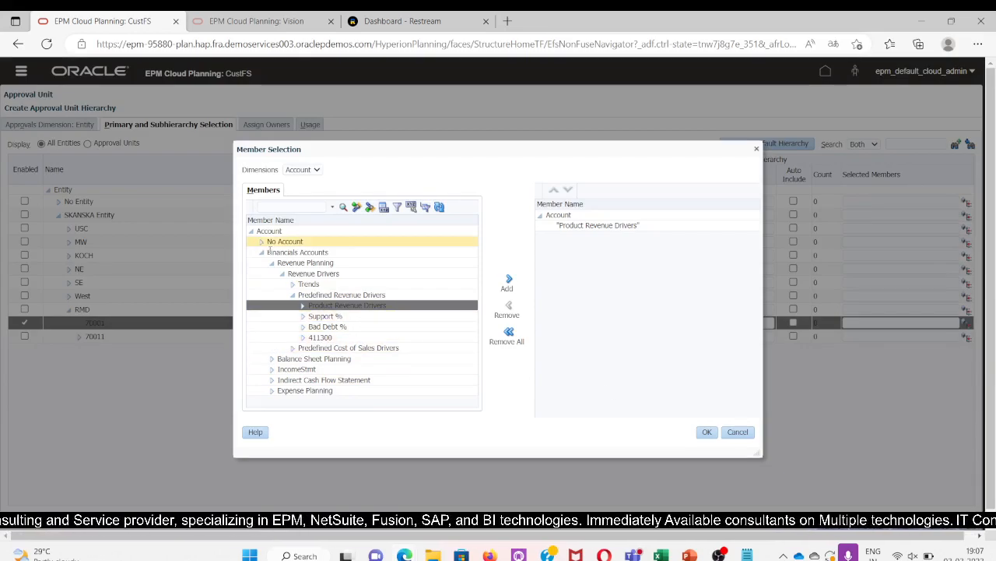
pyautogui.click(707, 434)
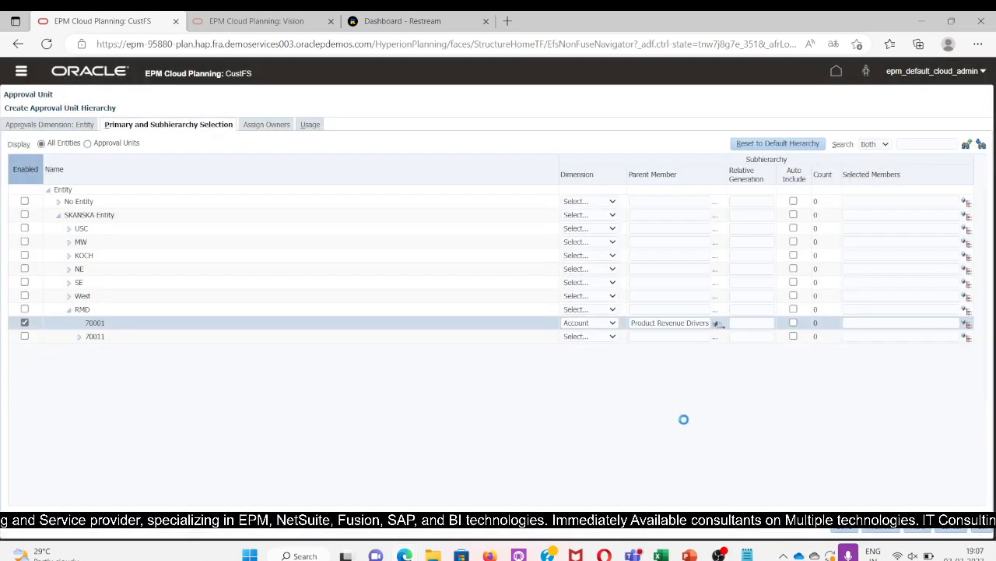
# - Set entity 70001's relative generation to 6 and save the approval unit hierarchy
pyautogui.click(760, 322)
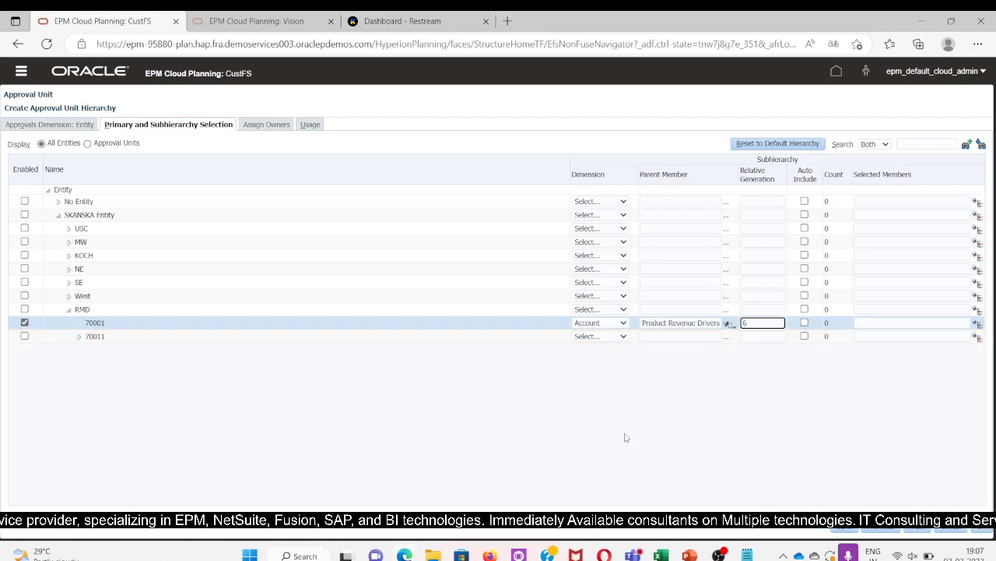
pyautogui.click(525, 418)
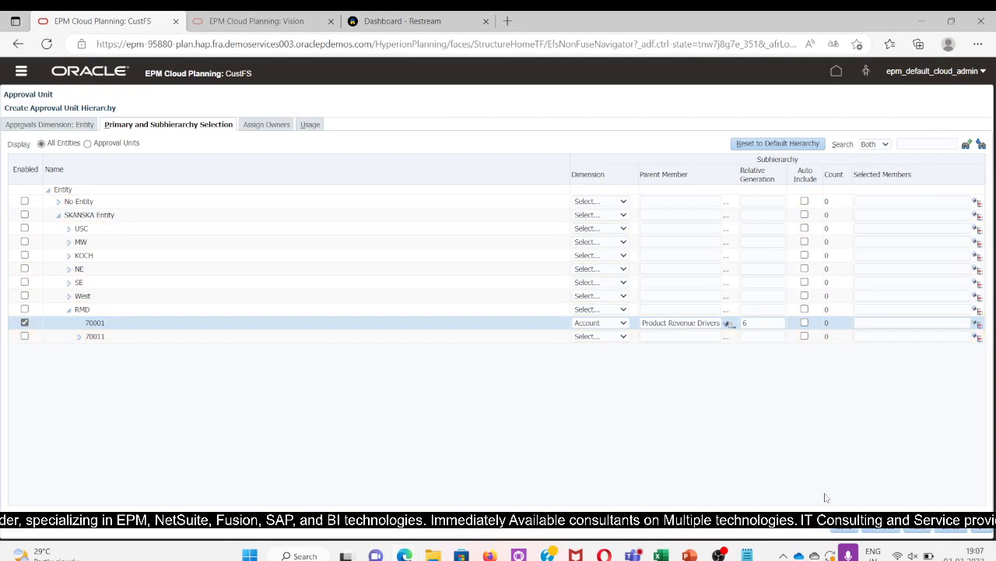
pyautogui.click(845, 528)
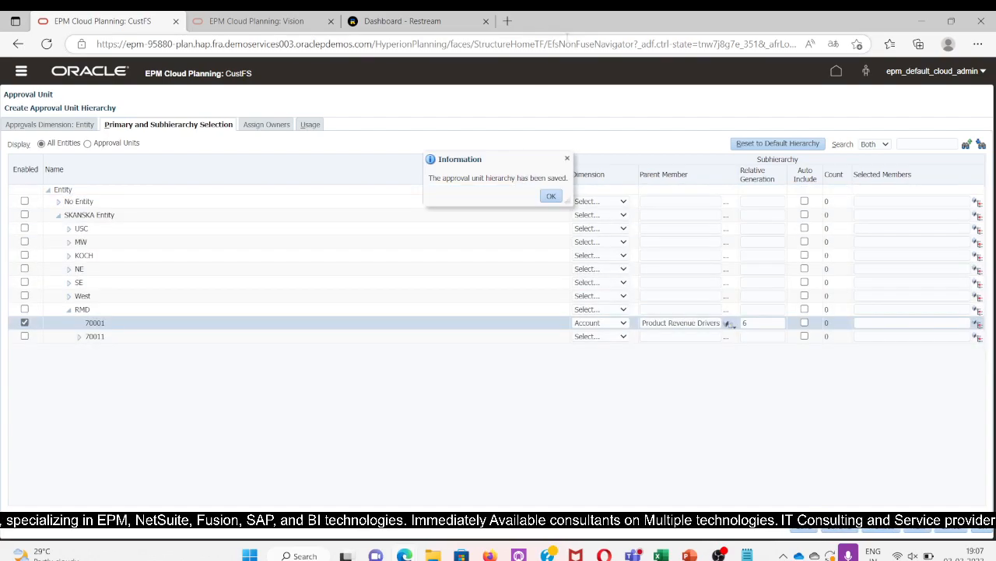
pyautogui.click(551, 196)
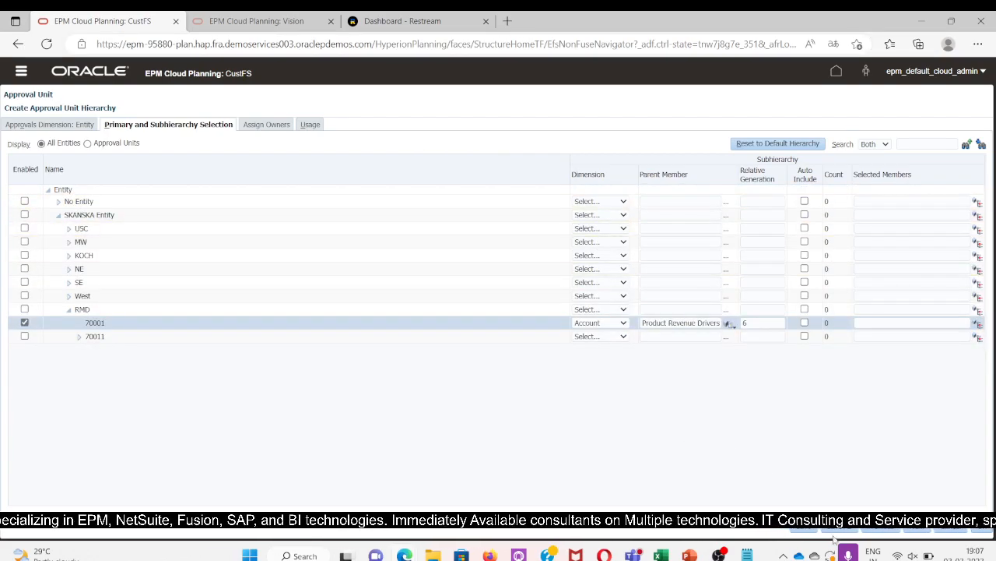
# - Go to the owner assignment for entity 70001 and make the first available user its owner
pyautogui.click(921, 530)
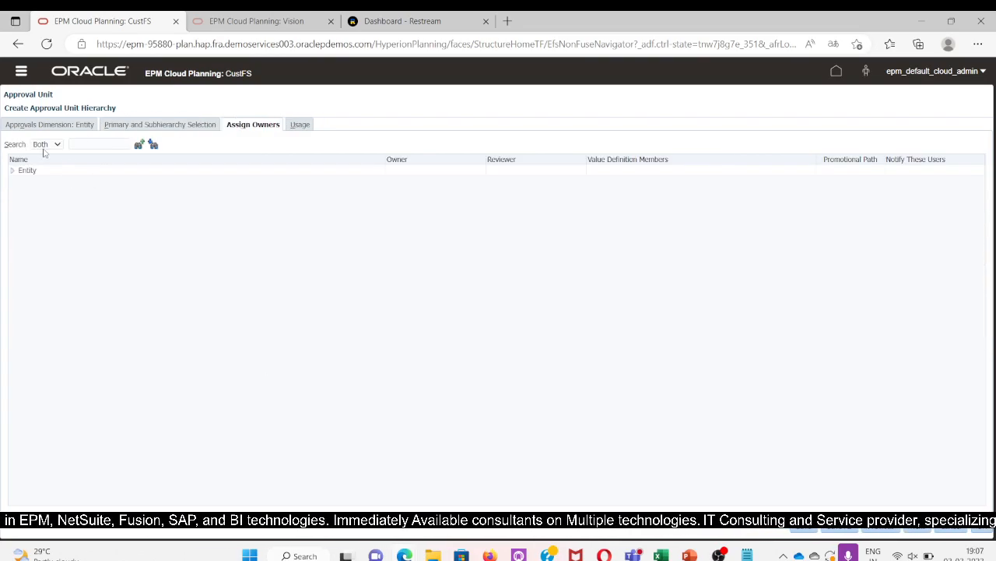
pyautogui.click(18, 173)
pyautogui.click(13, 173)
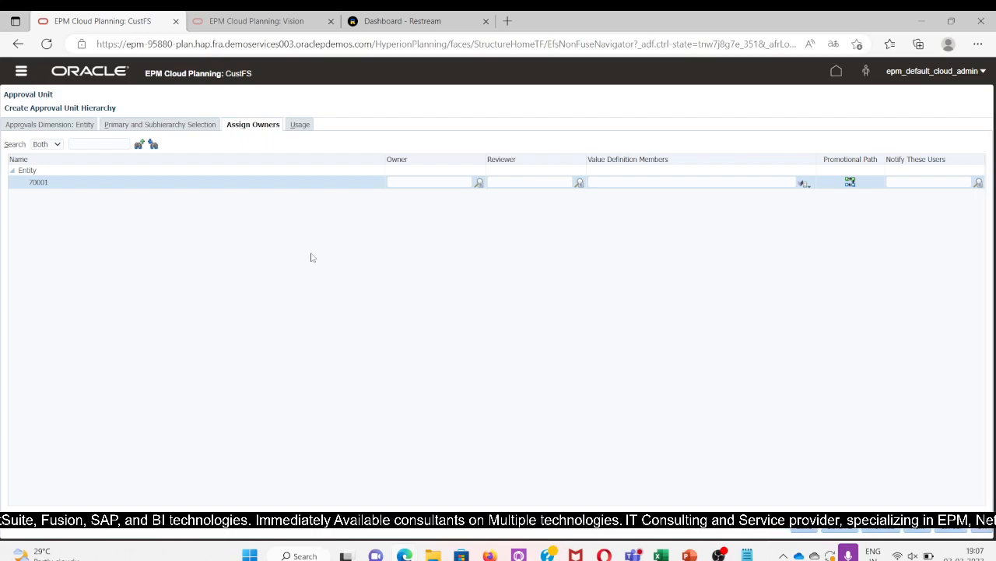
pyautogui.click(479, 184)
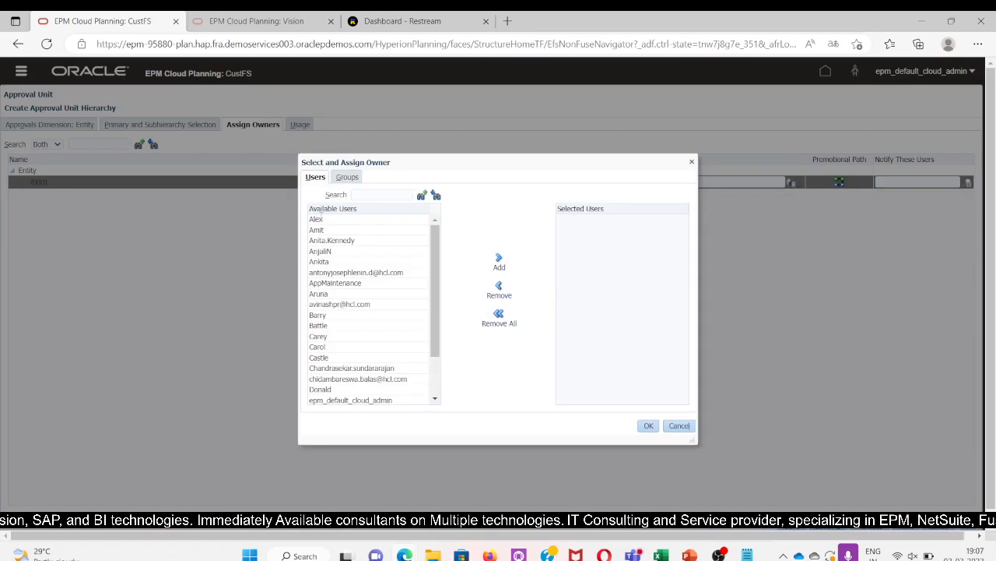
pyautogui.click(322, 219)
pyautogui.click(499, 259)
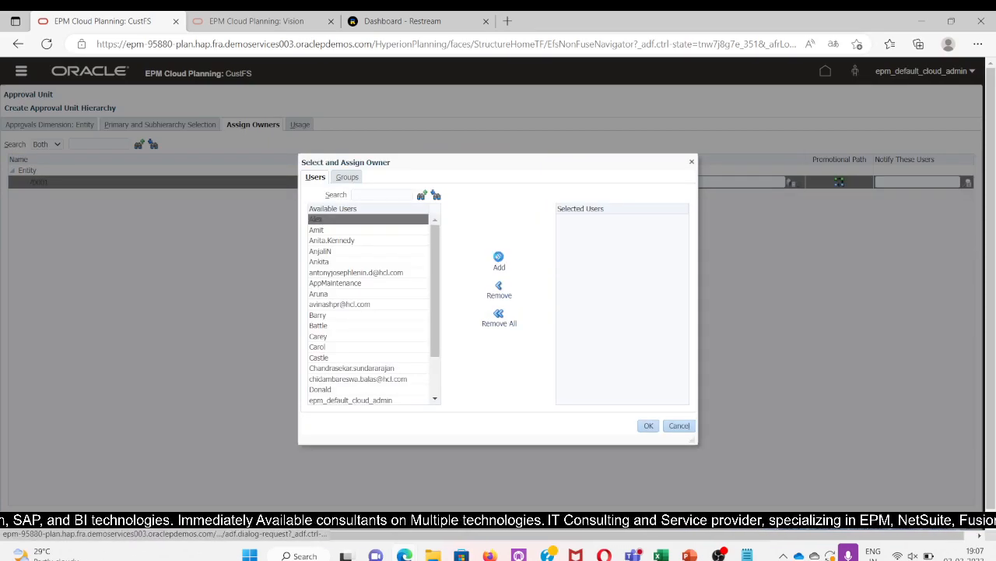
pyautogui.click(649, 426)
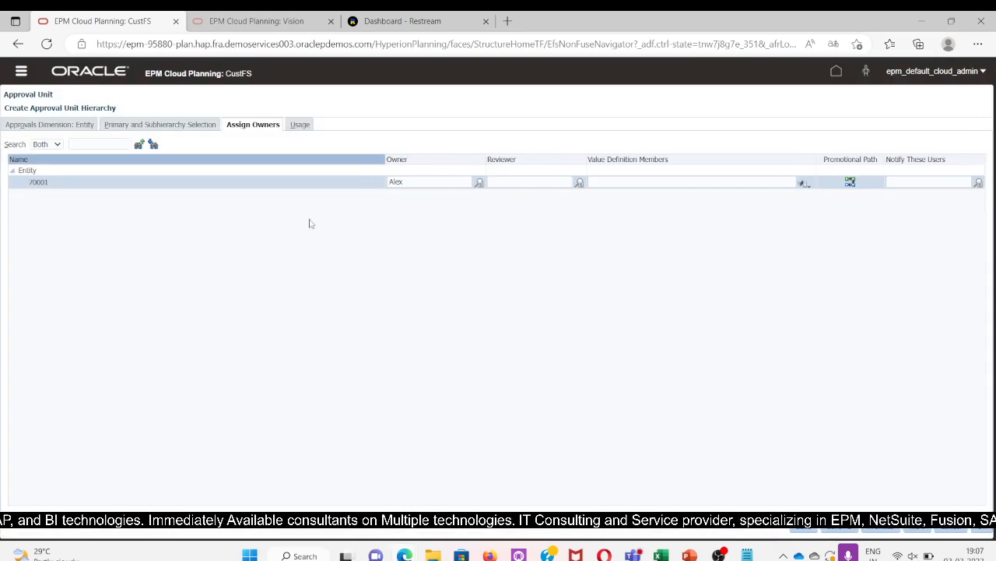
# - Assign the lead planner, finance director and CFO users as reviewers of entity 70001, in that order
pyautogui.click(579, 182)
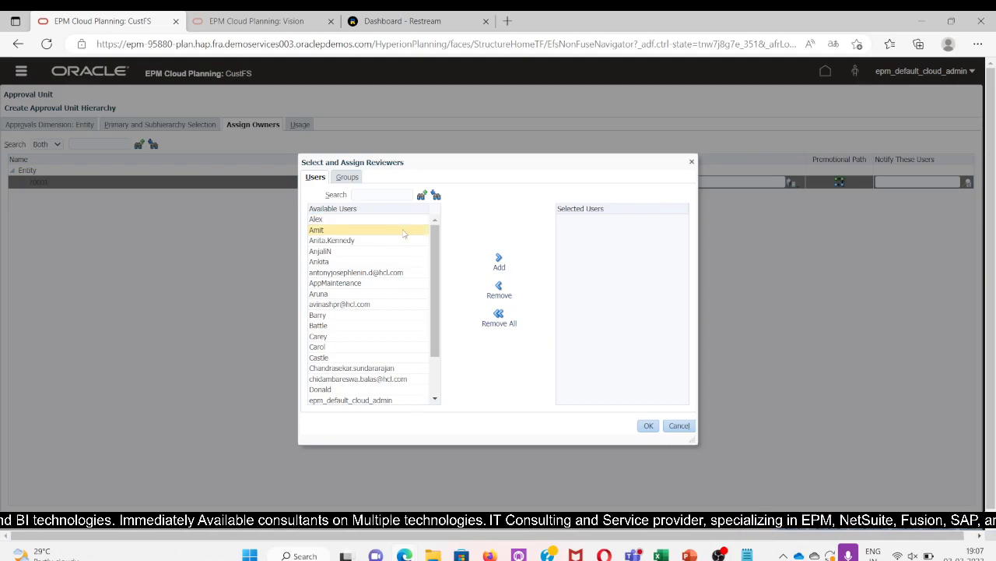
pyautogui.click(329, 327)
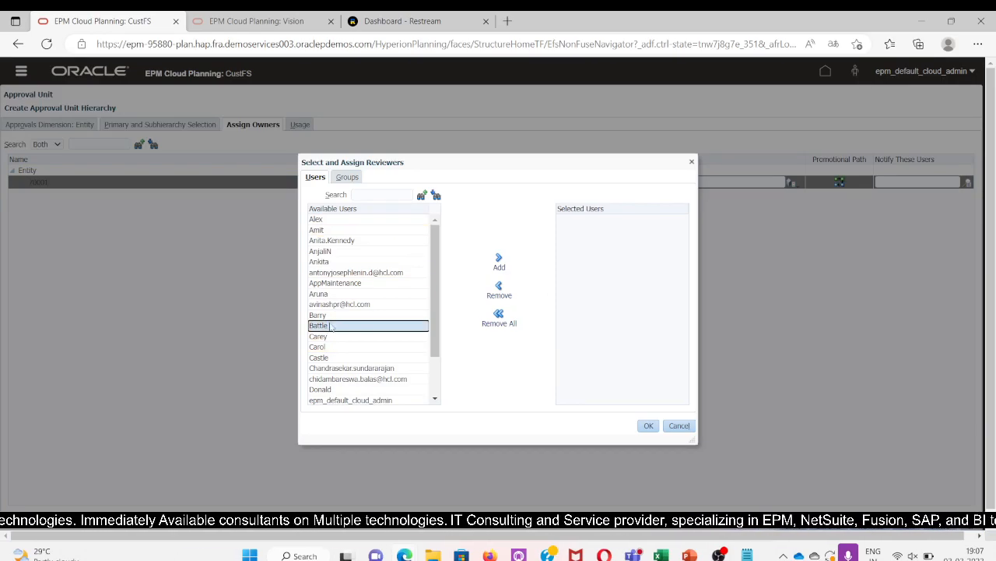
pyautogui.click(498, 260)
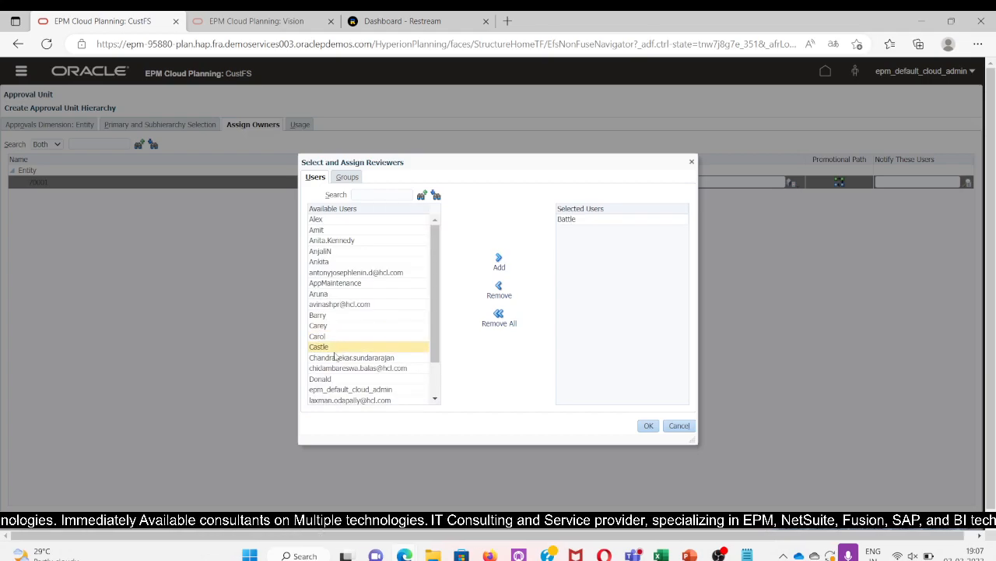
pyautogui.click(334, 348)
pyautogui.click(499, 260)
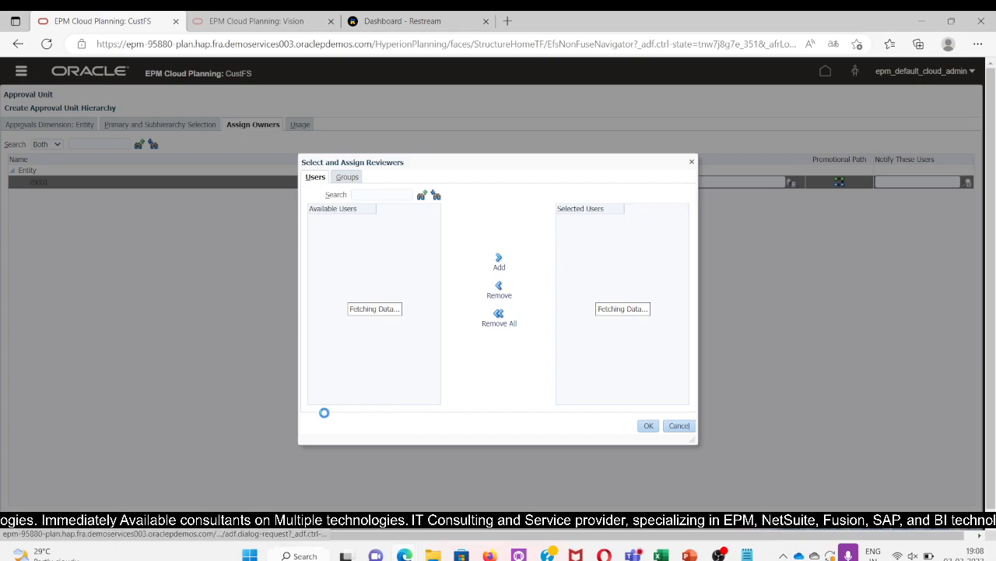
pyautogui.scroll(-1, 330, 347)
pyautogui.click(327, 336)
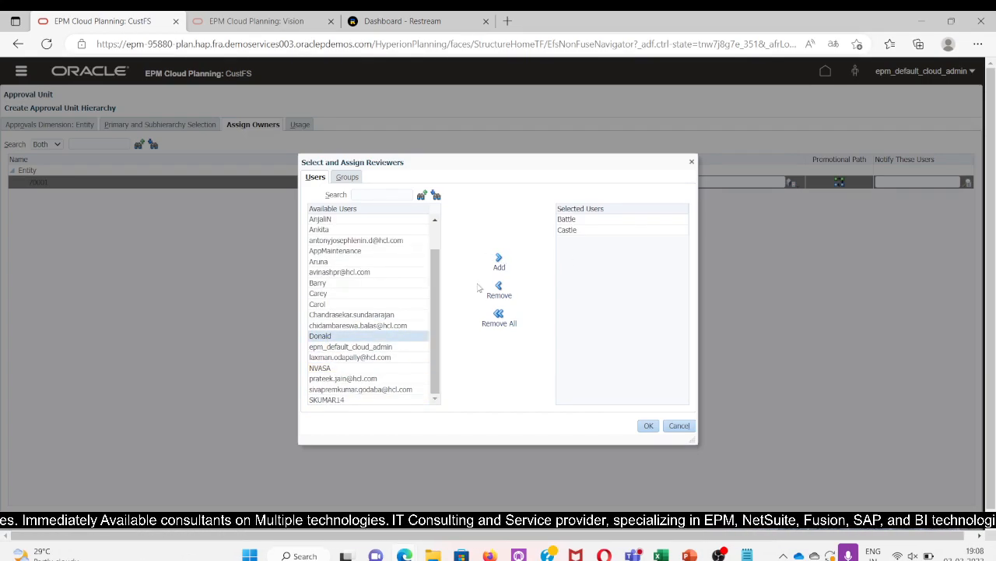
pyautogui.click(499, 260)
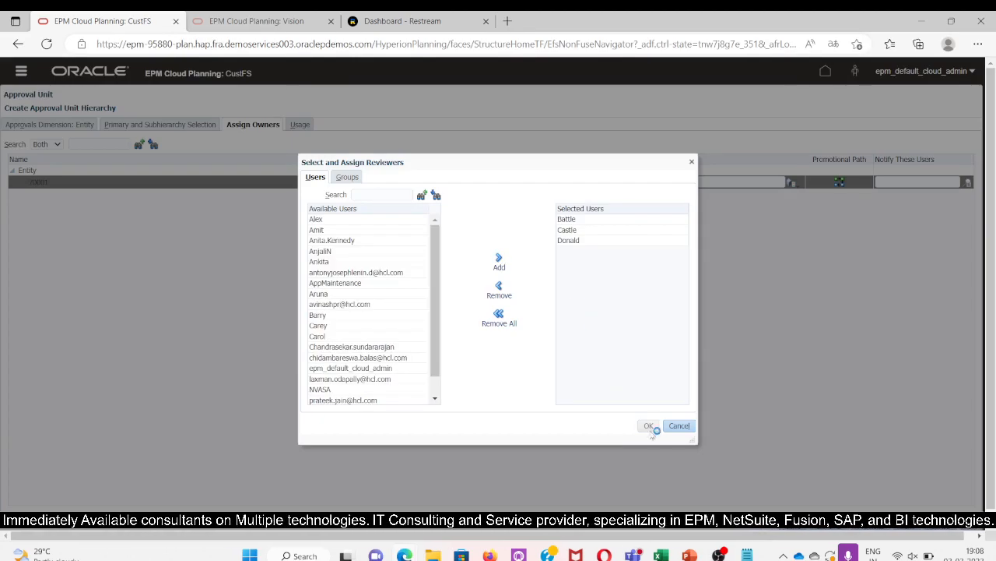
pyautogui.click(647, 426)
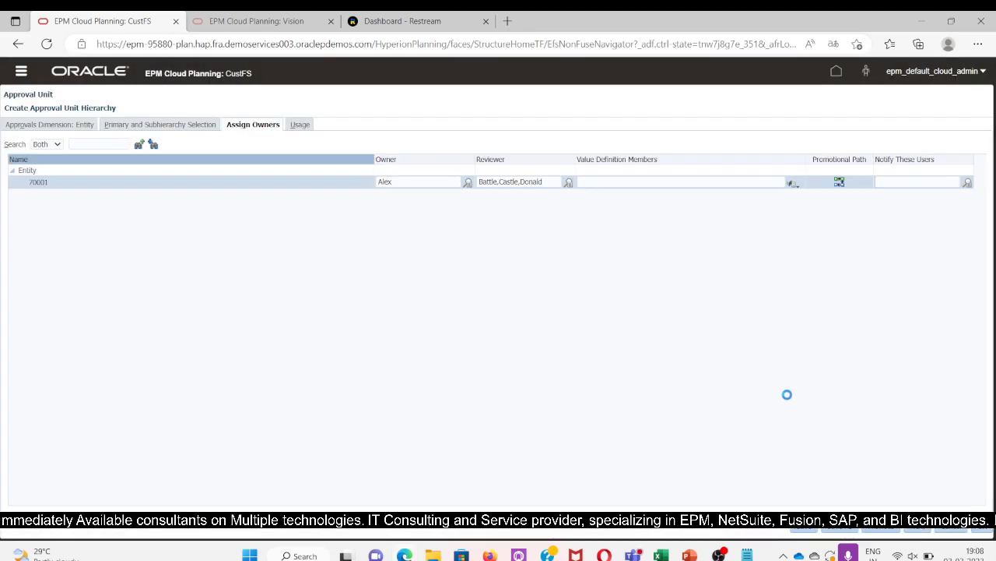
# - Set the budget manager, lead planner and finance director as the users to notify for entity 70001, and save the approval unit hierarchy
pyautogui.click(978, 181)
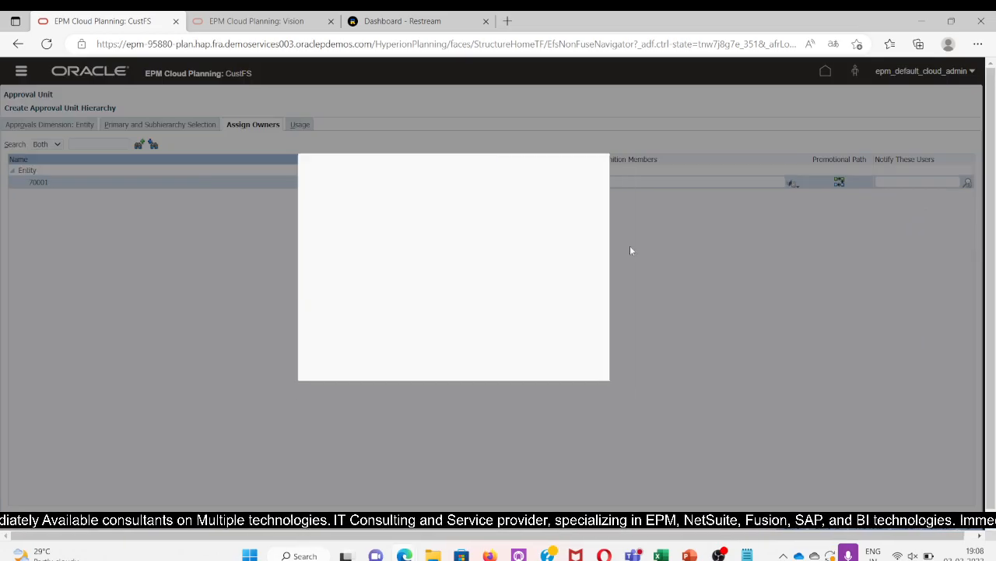
pyautogui.click(323, 221)
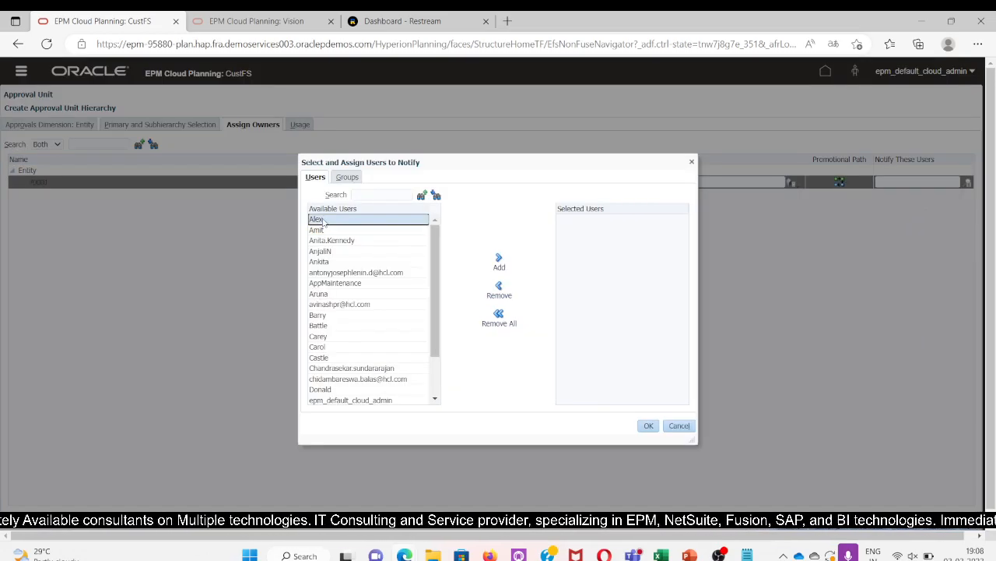
pyautogui.click(499, 260)
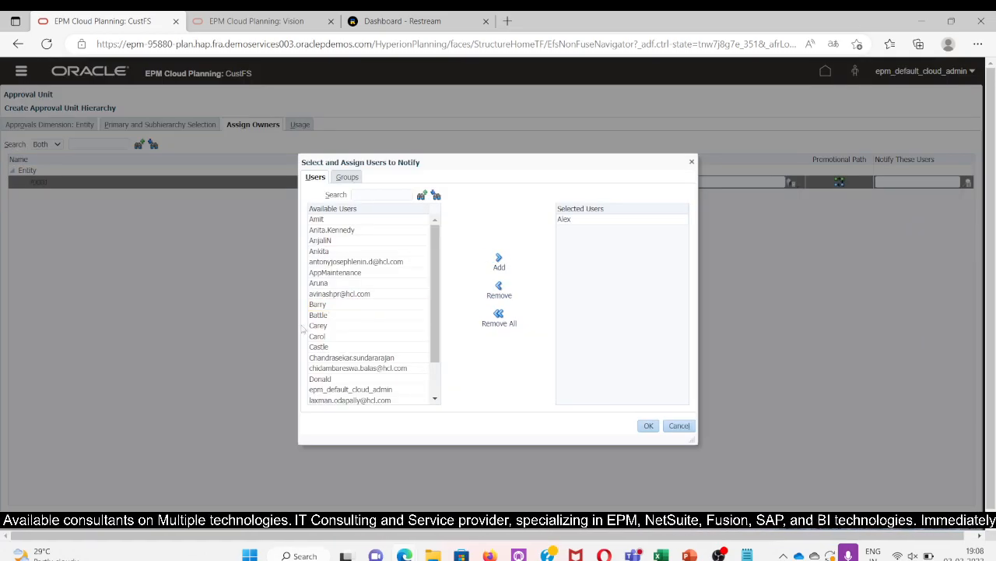
pyautogui.click(321, 314)
pyautogui.click(501, 262)
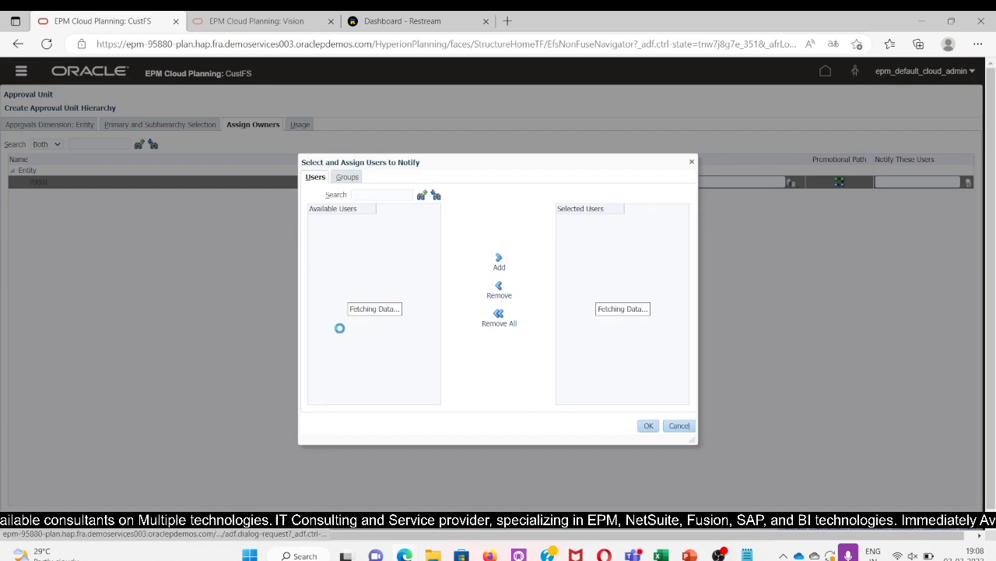
pyautogui.click(333, 337)
pyautogui.click(500, 262)
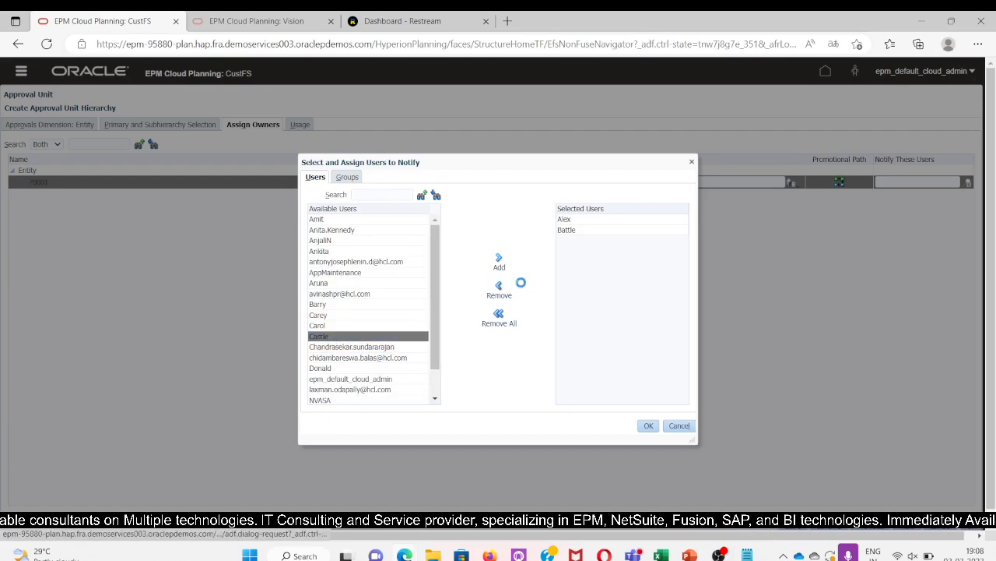
pyautogui.click(649, 426)
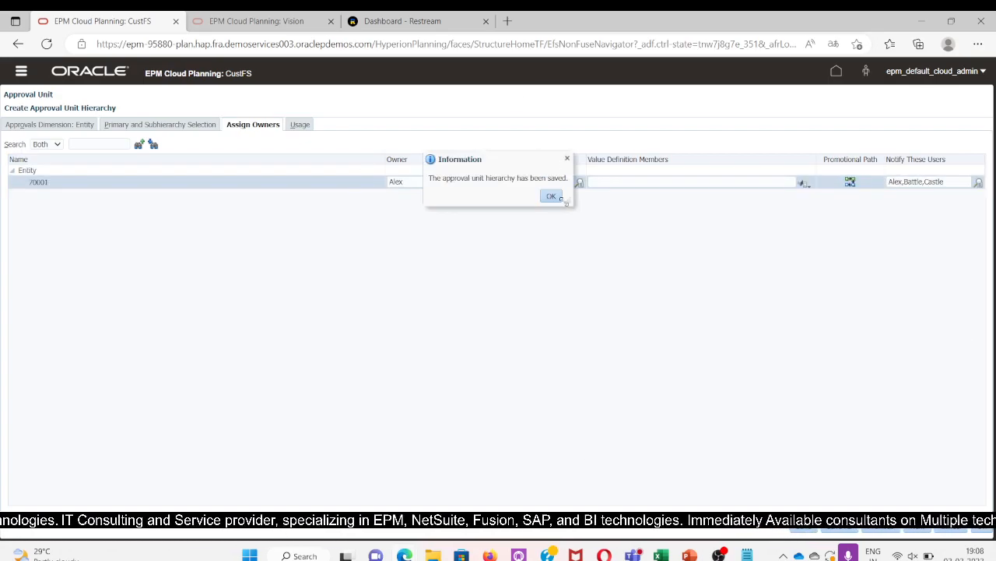
pyautogui.click(558, 197)
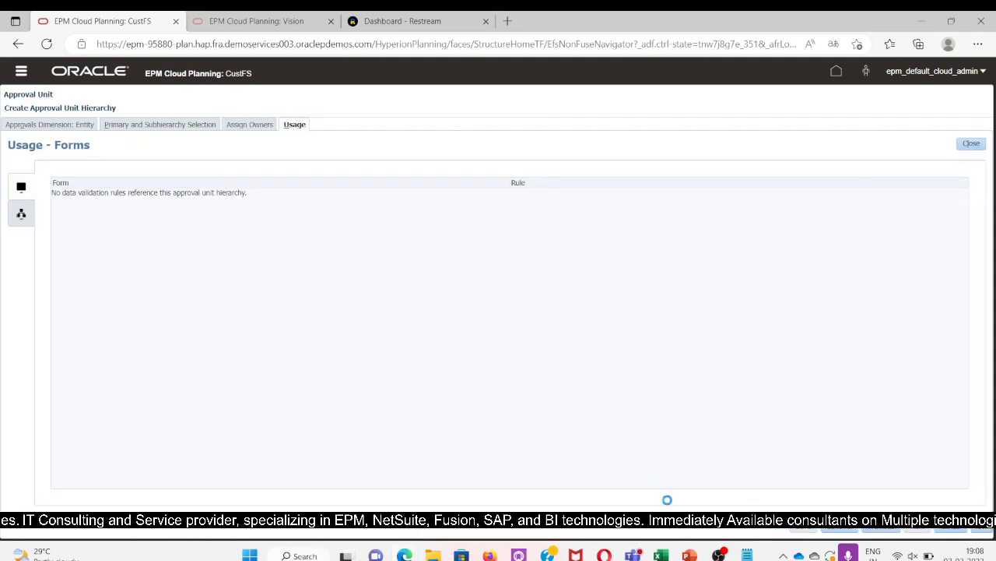
pyautogui.click(553, 196)
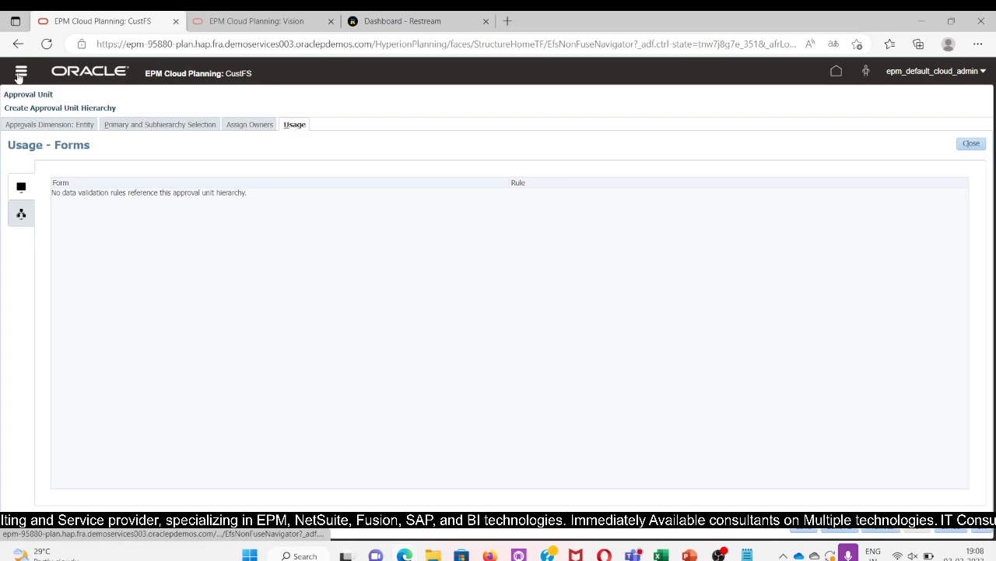
# - Switch to the Approval_Process workbook in Excel and review the Manage Approval Unit schedule's states, owners and tasks against the users' assigned roles
pyautogui.hotkey('alt', 'Tab')
pyautogui.hotkey('alt', 'Tab')
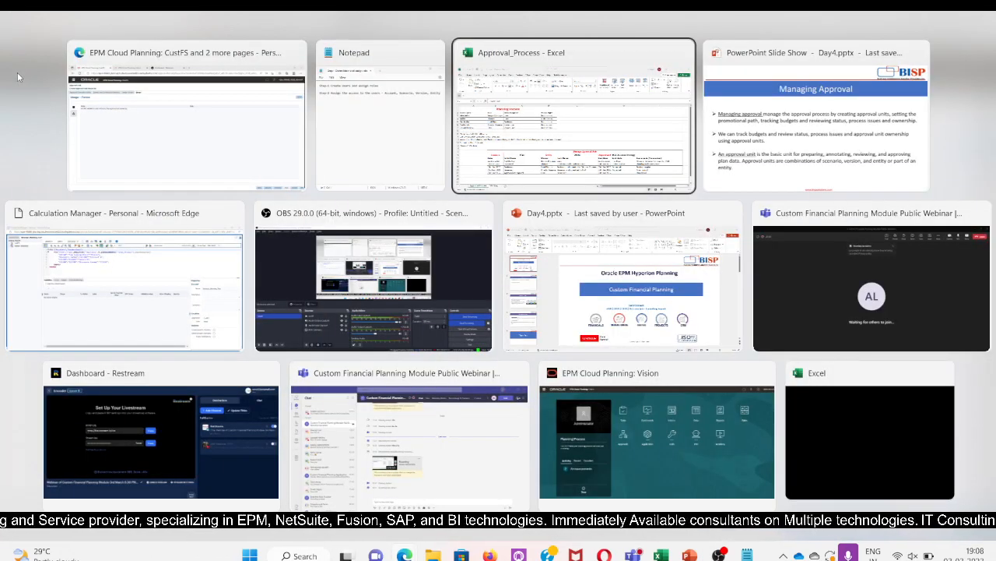
pyautogui.click(534, 299)
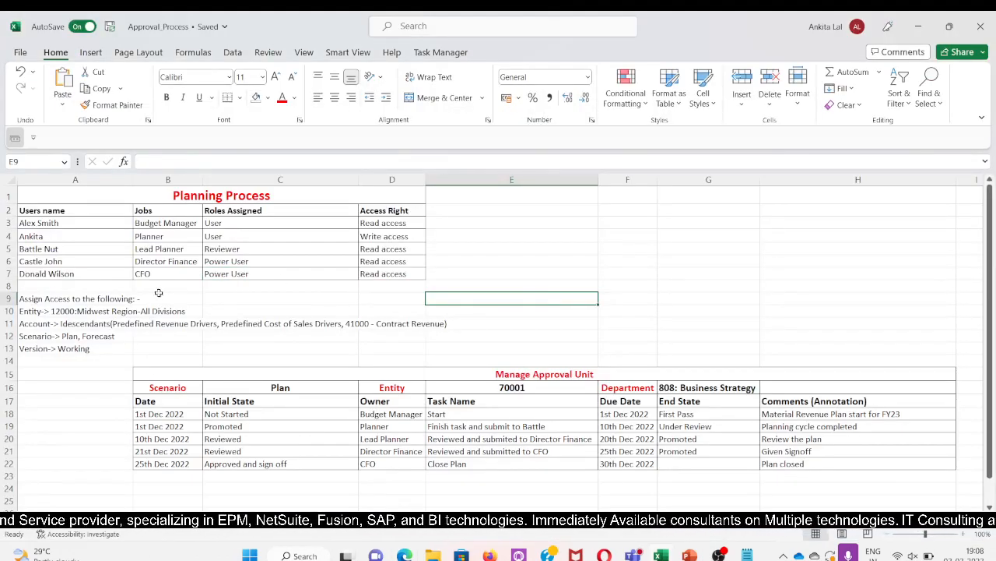
pyautogui.click(44, 223)
pyautogui.click(250, 414)
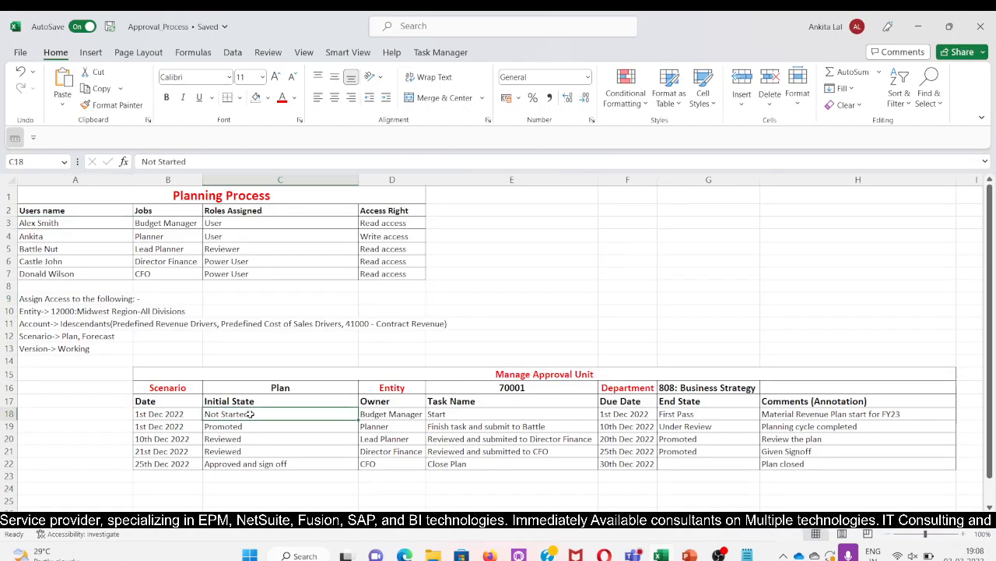
pyautogui.click(151, 415)
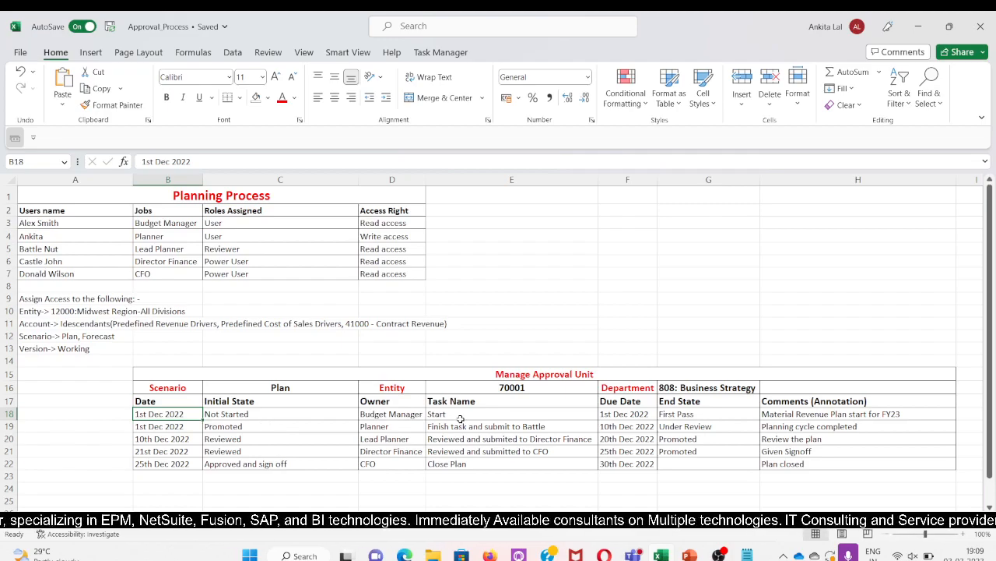
pyautogui.click(384, 413)
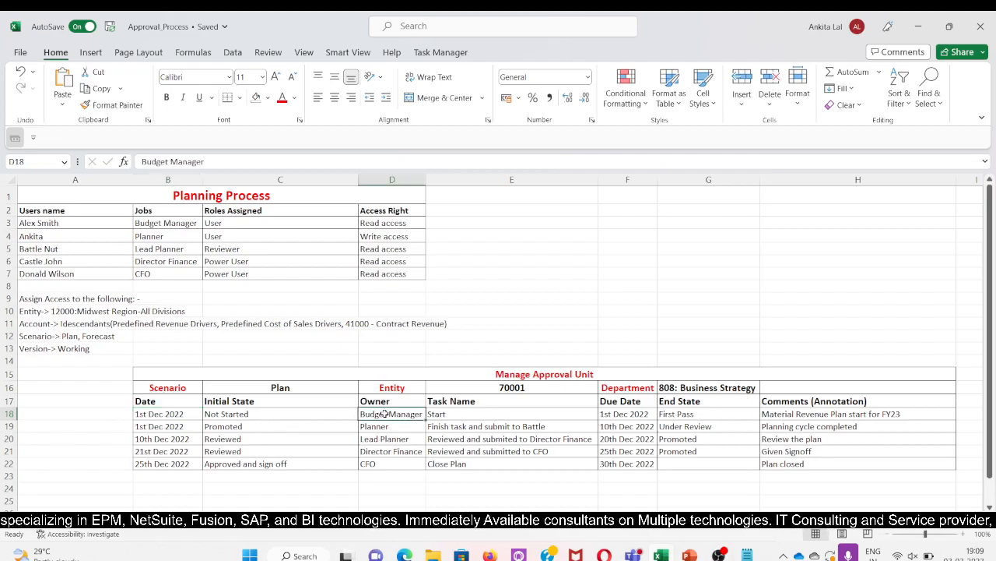
pyautogui.click(469, 413)
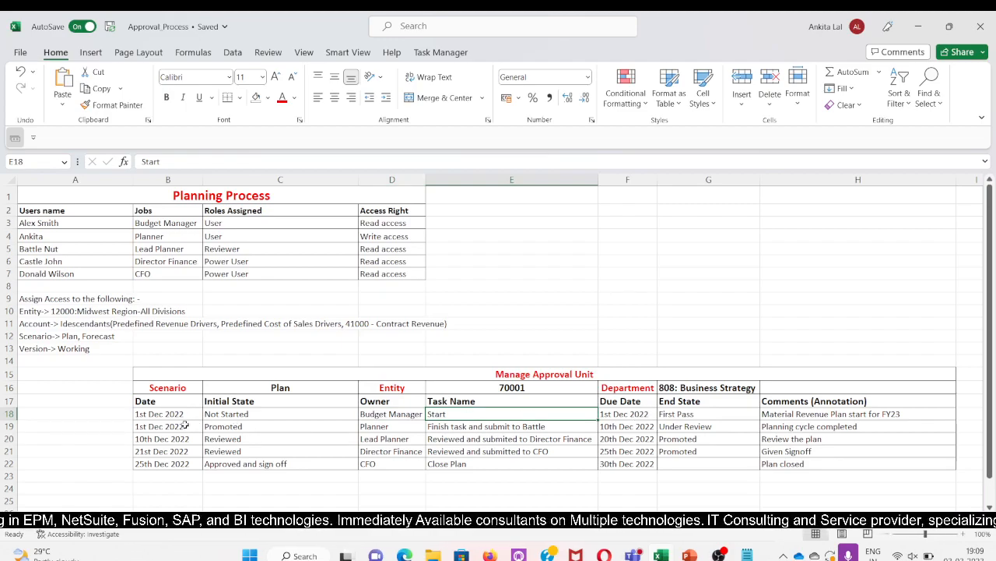
pyautogui.click(230, 429)
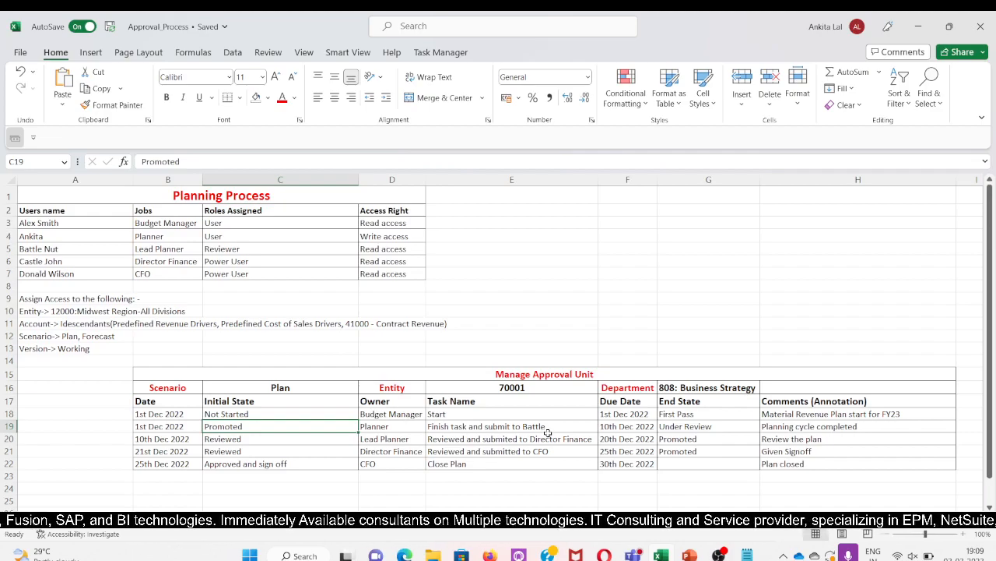
pyautogui.click(384, 441)
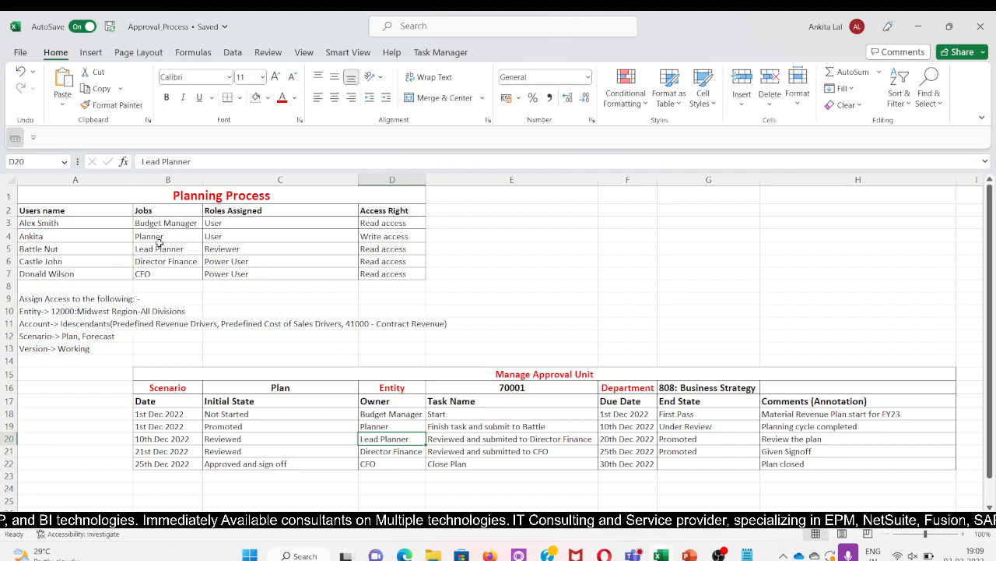
pyautogui.click(223, 249)
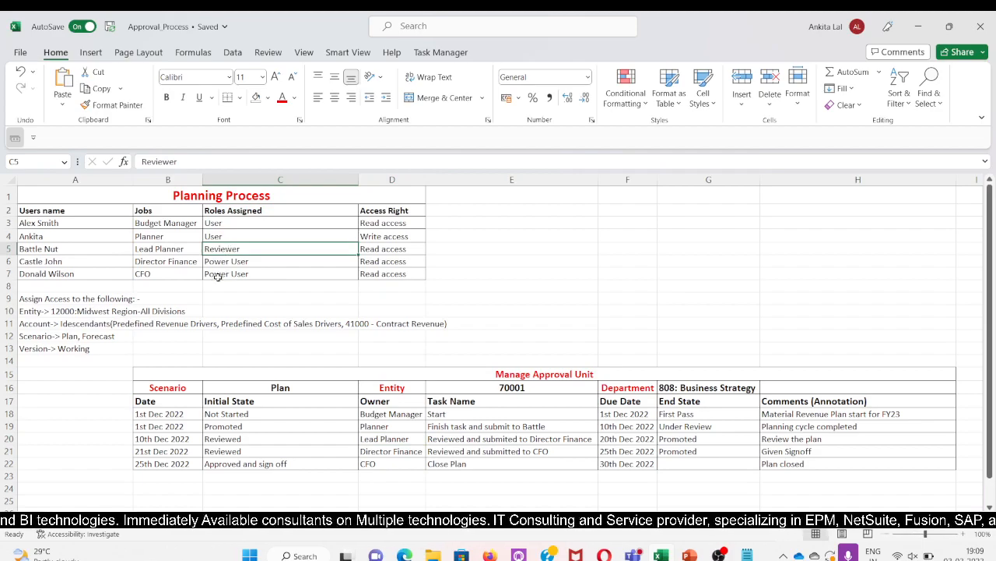
pyautogui.click(226, 452)
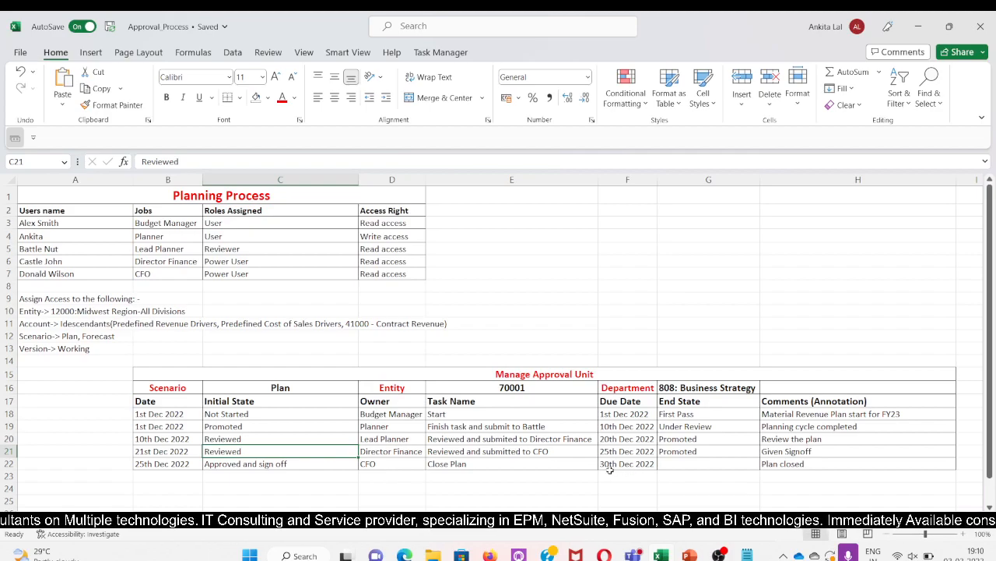
pyautogui.click(255, 465)
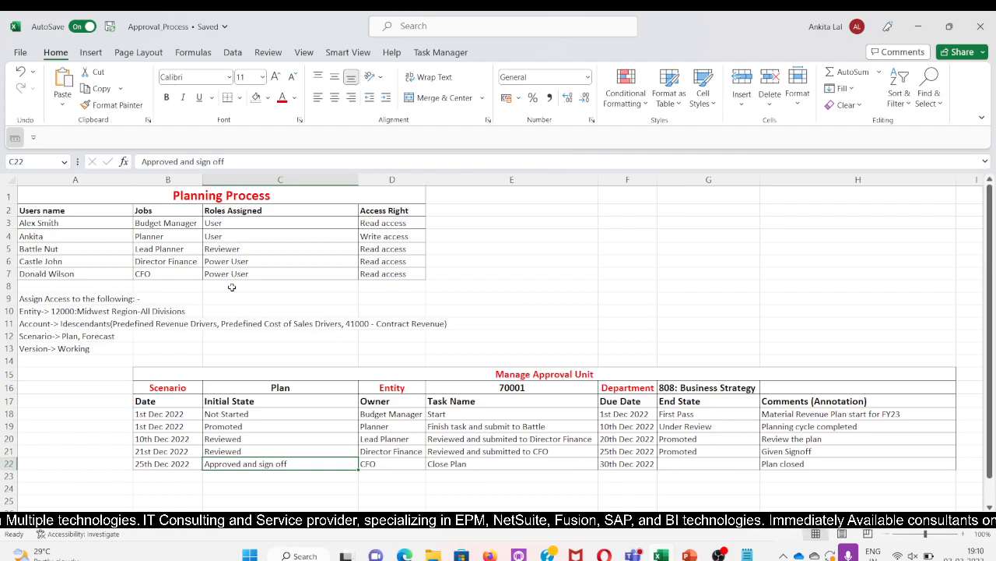
pyautogui.click(288, 273)
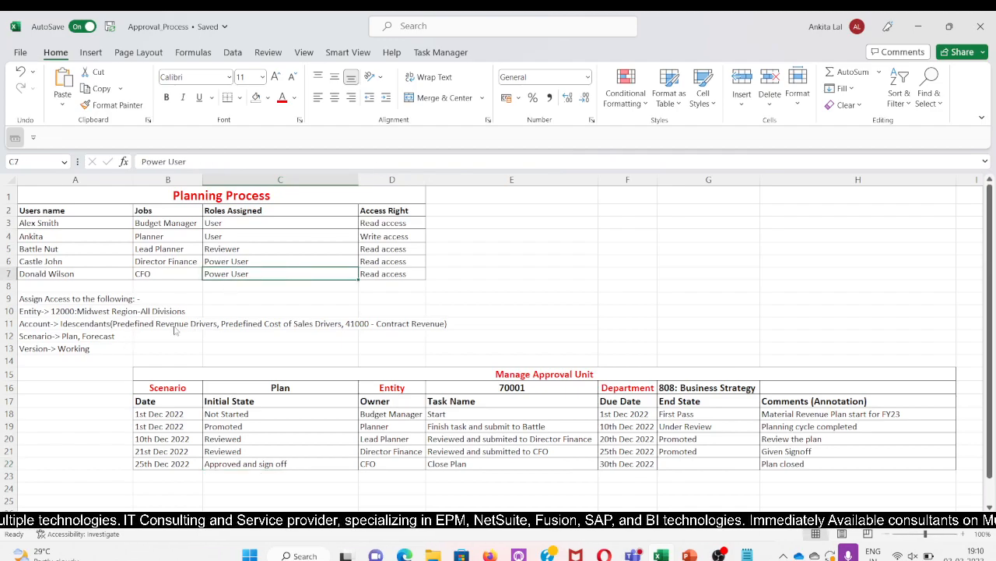
# - Switch back to EPM Cloud Planning and check the owner and reviewers assigned to entity 70001
pyautogui.press('super+Tab')
pyautogui.click(405, 152)
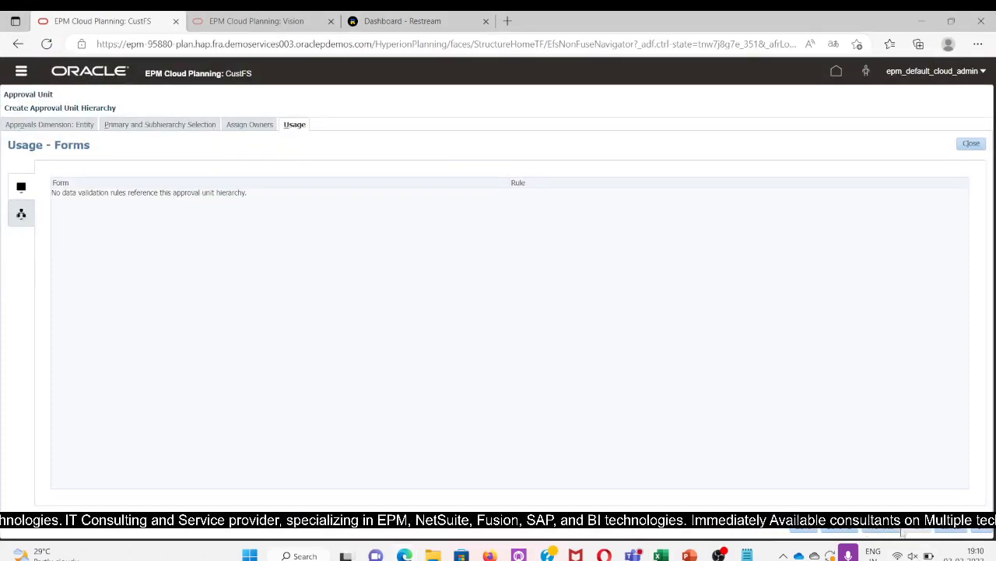
pyautogui.click(889, 528)
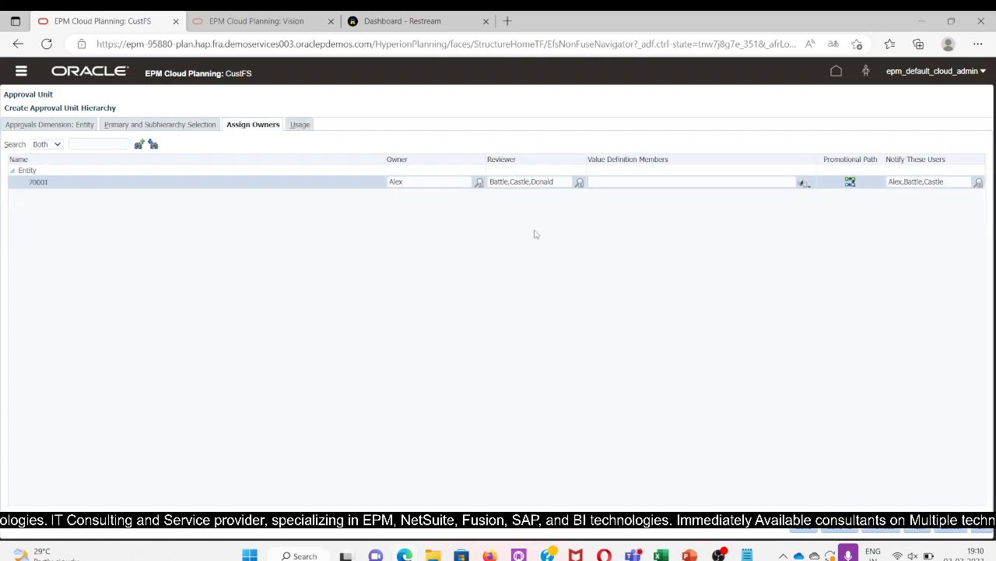
pyautogui.click(225, 350)
pyautogui.click(422, 182)
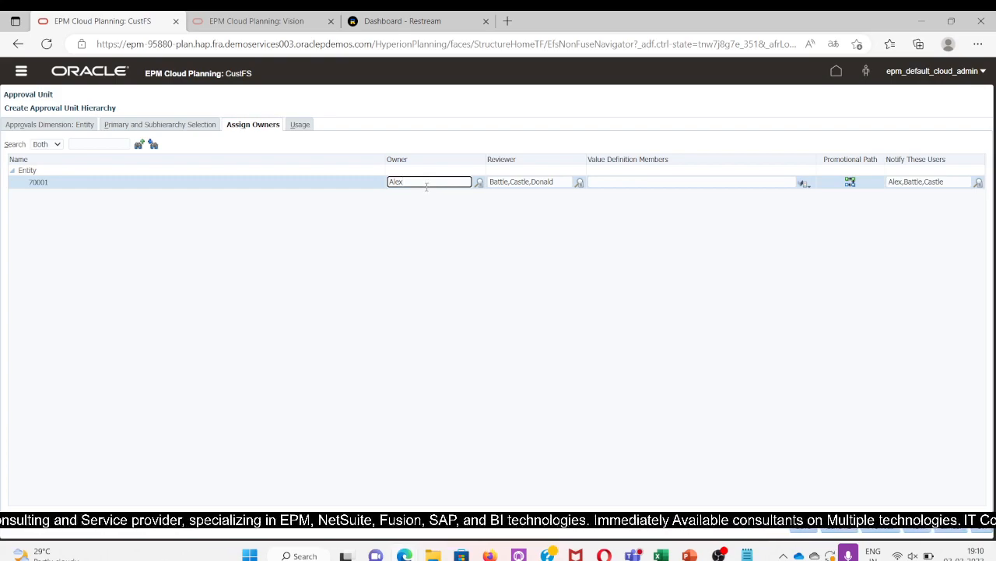
pyautogui.click(564, 182)
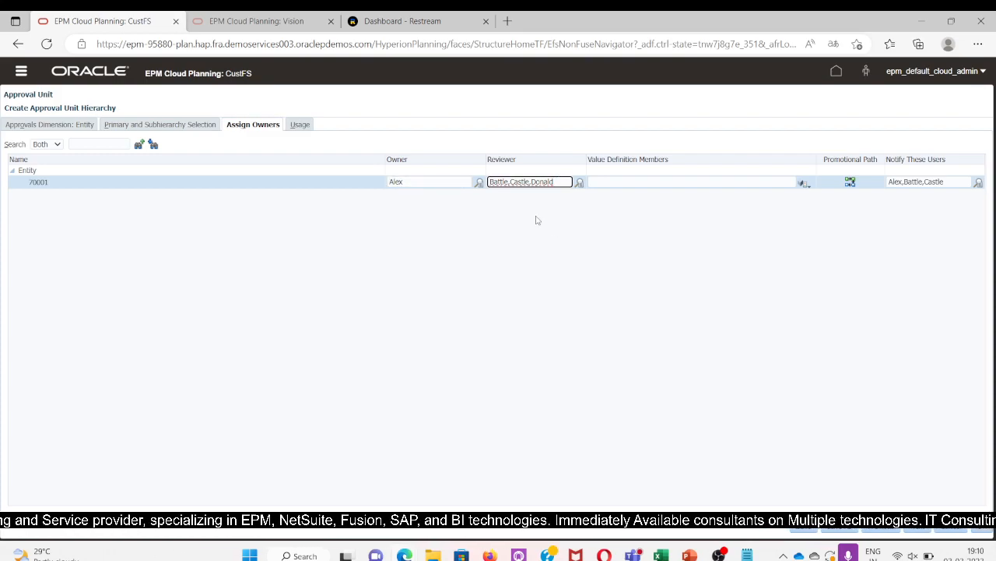
pyautogui.click(568, 304)
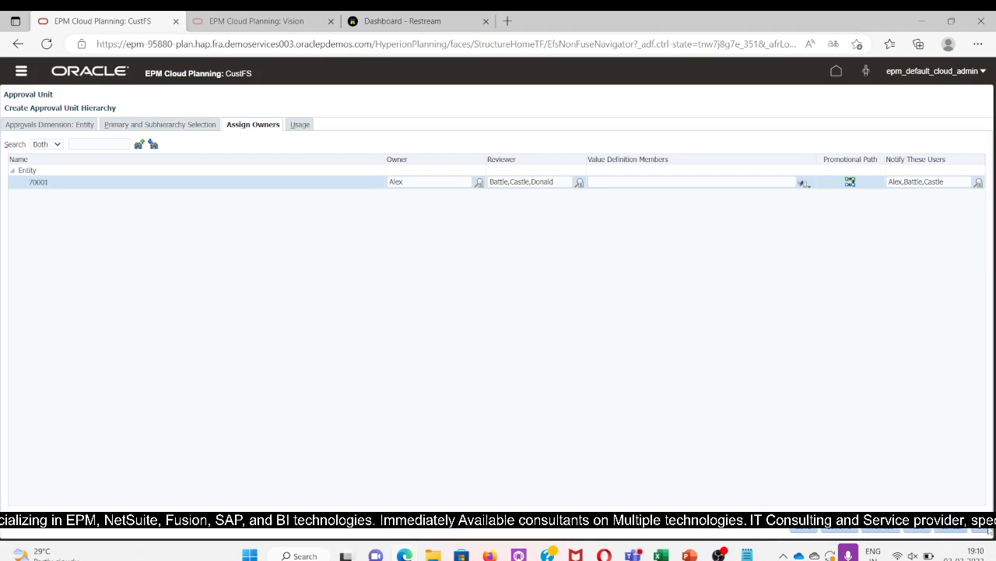
# - Finish the 70001 Revenue Planning approval unit hierarchy and go to the approval unit assignments
pyautogui.click(551, 198)
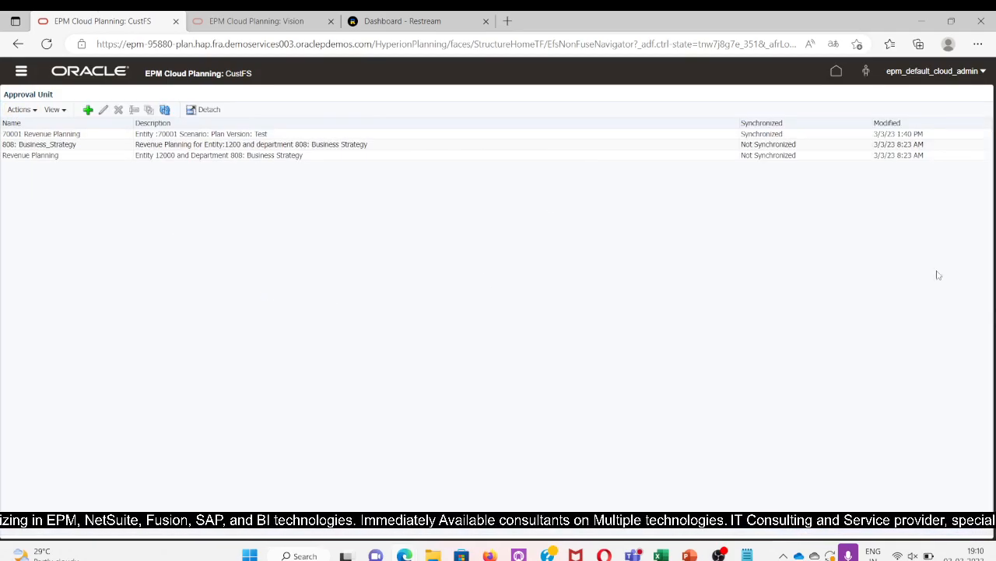
pyautogui.click(21, 72)
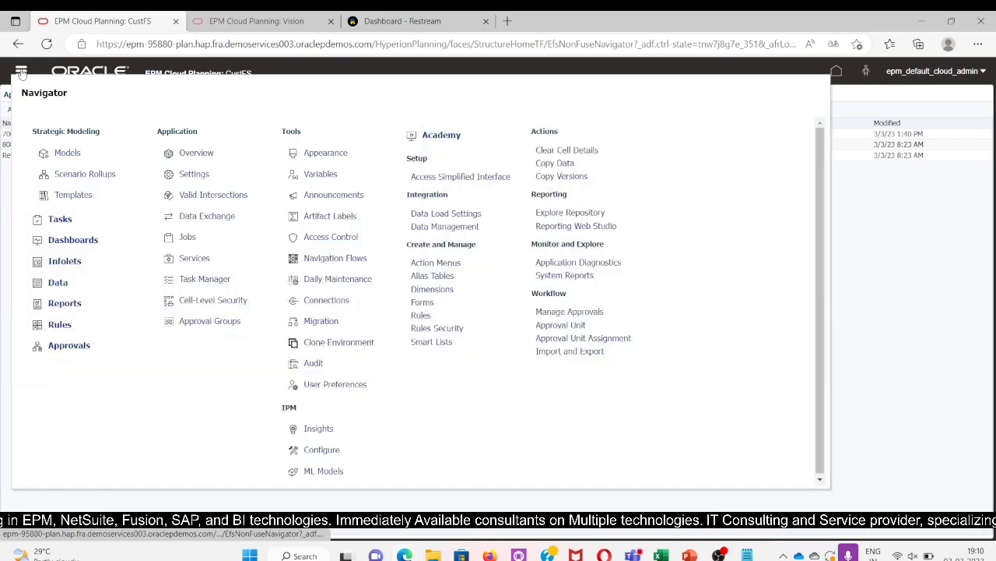
pyautogui.click(571, 339)
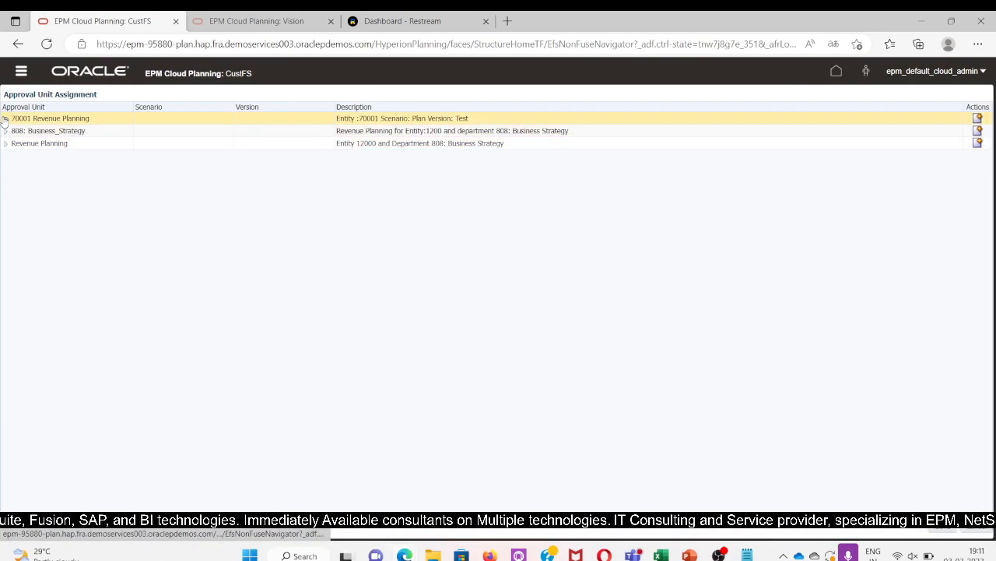
# - Add an assignment row to the 70001 Revenue Planning approval unit and set its scenario to Plan
pyautogui.click(41, 116)
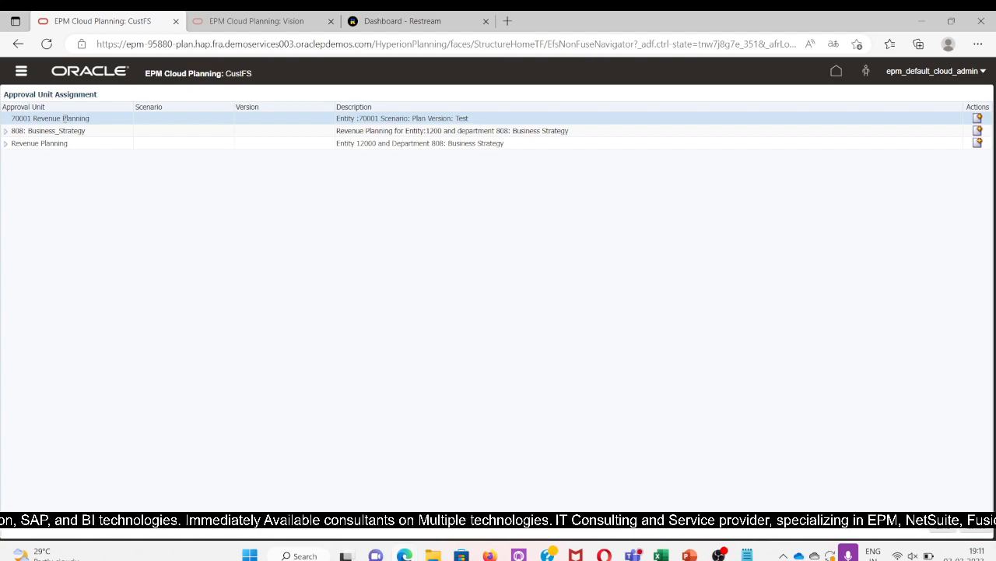
pyautogui.click(978, 119)
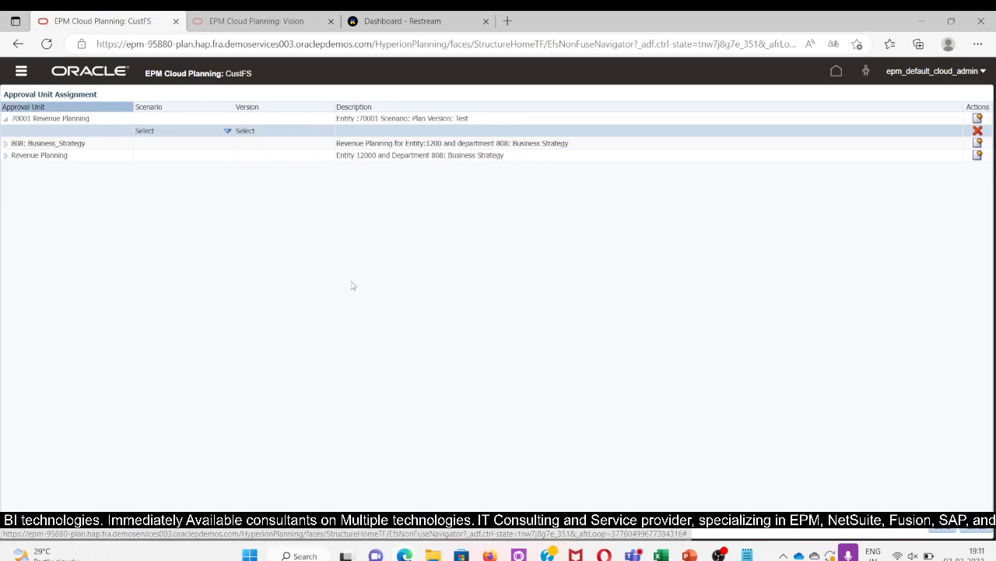
pyautogui.click(227, 131)
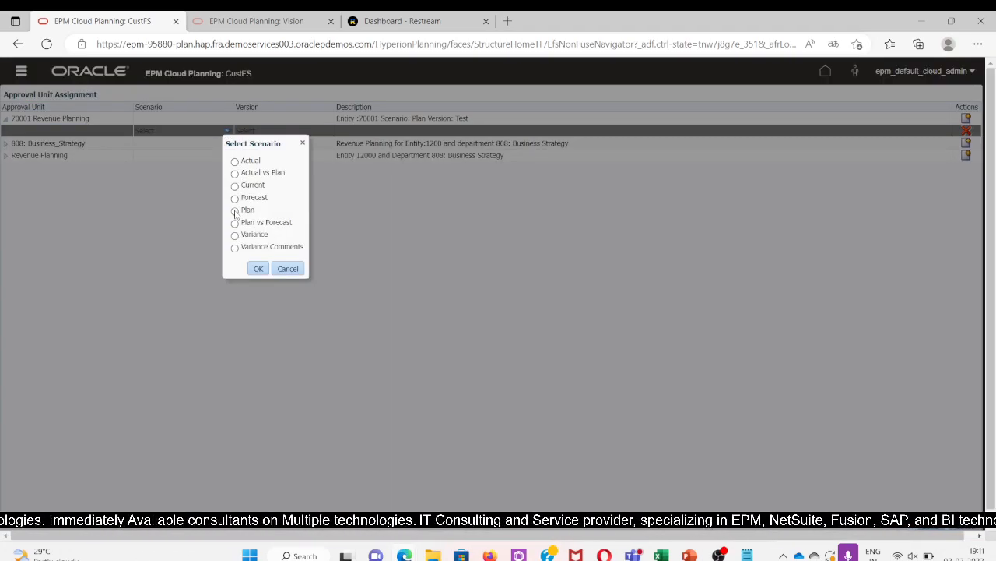
pyautogui.click(235, 211)
pyautogui.click(257, 270)
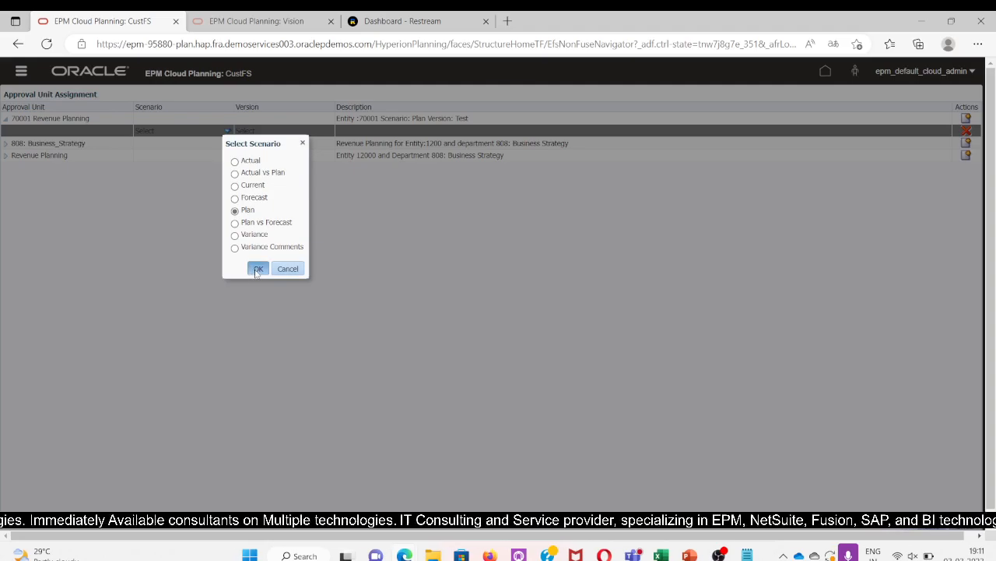
pyautogui.click(328, 133)
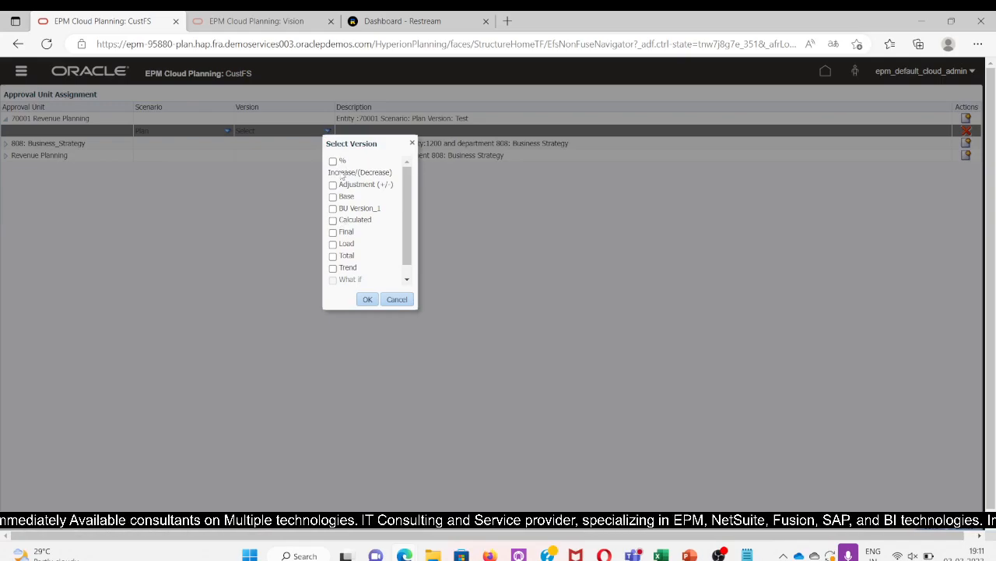
pyautogui.scroll(-1, 356, 209)
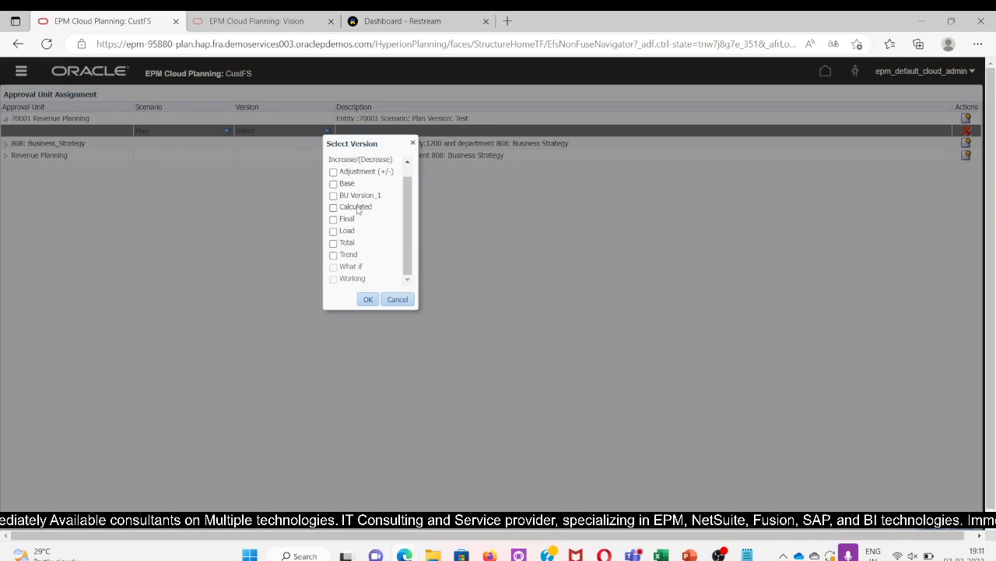
pyautogui.scroll(1, 360, 261)
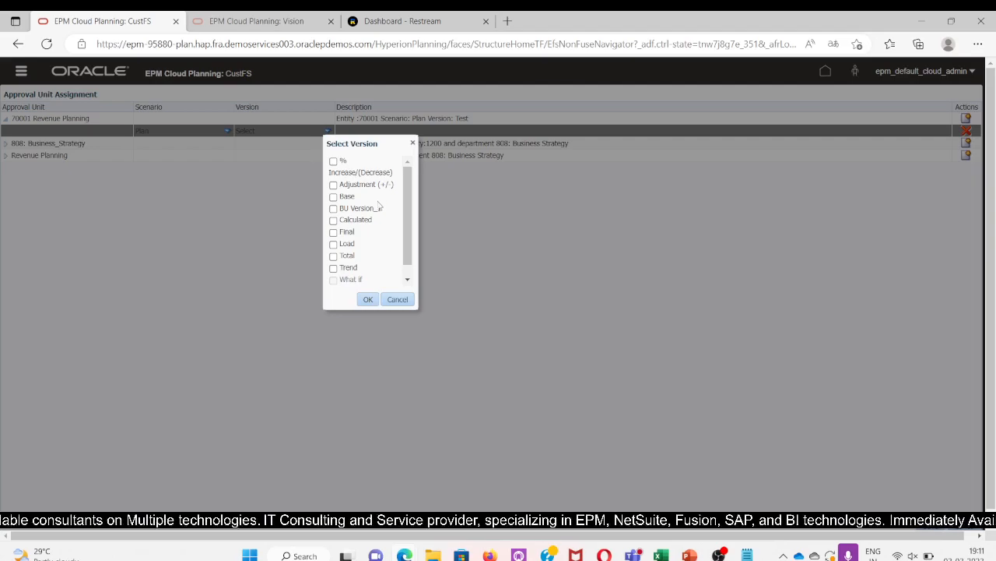
pyautogui.scroll(-1, 368, 209)
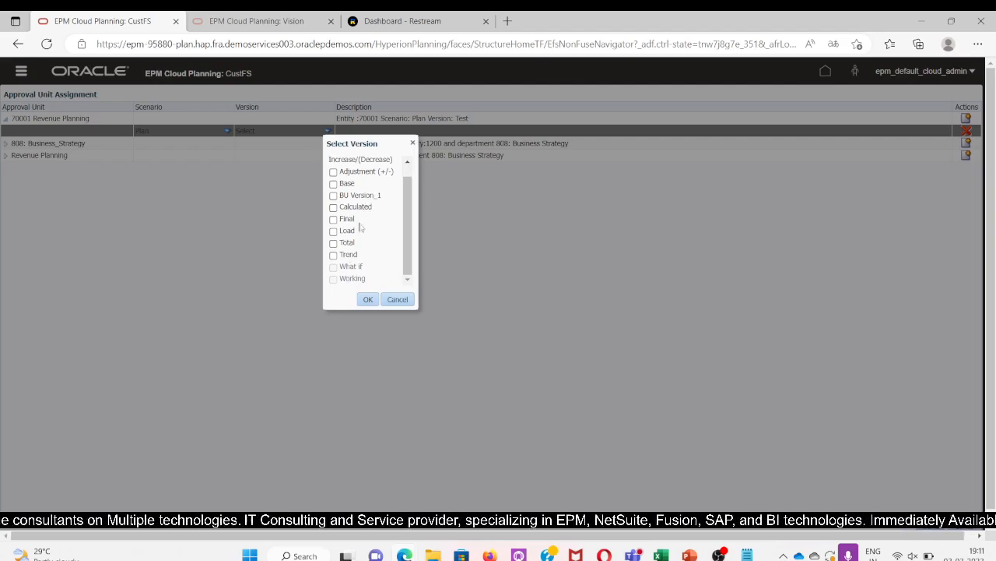
pyautogui.scroll(1, 363, 253)
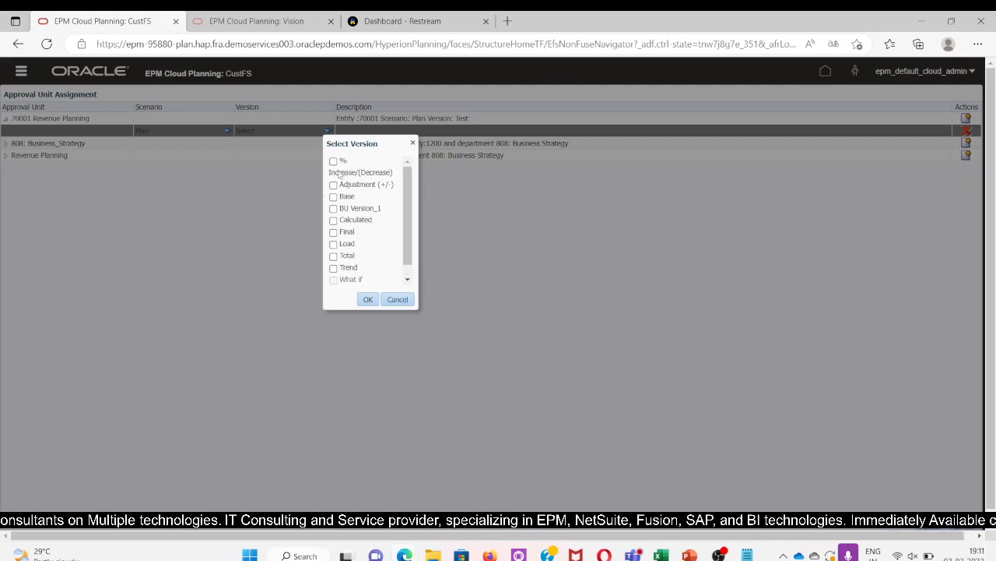
pyautogui.scroll(-1, 348, 201)
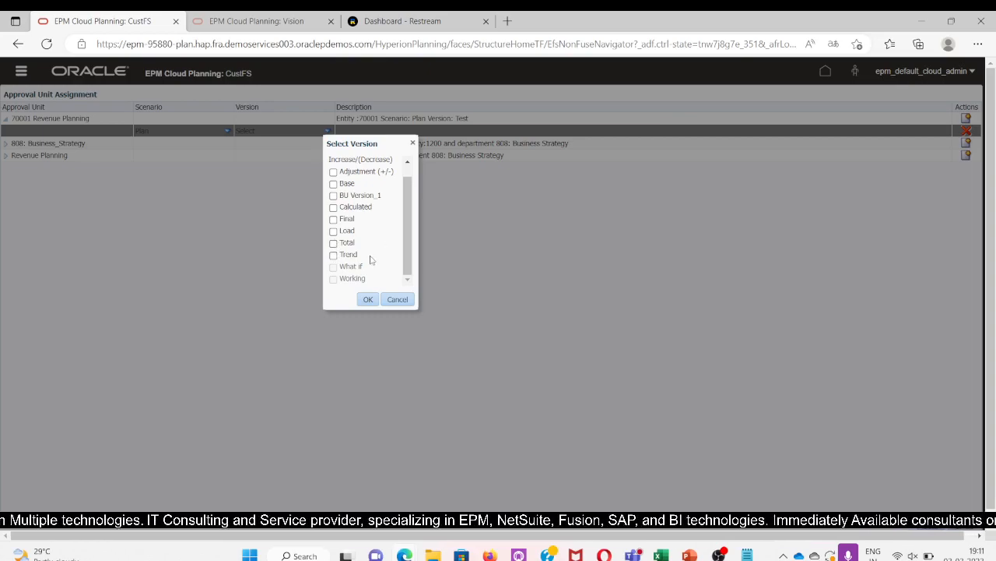
pyautogui.click(334, 218)
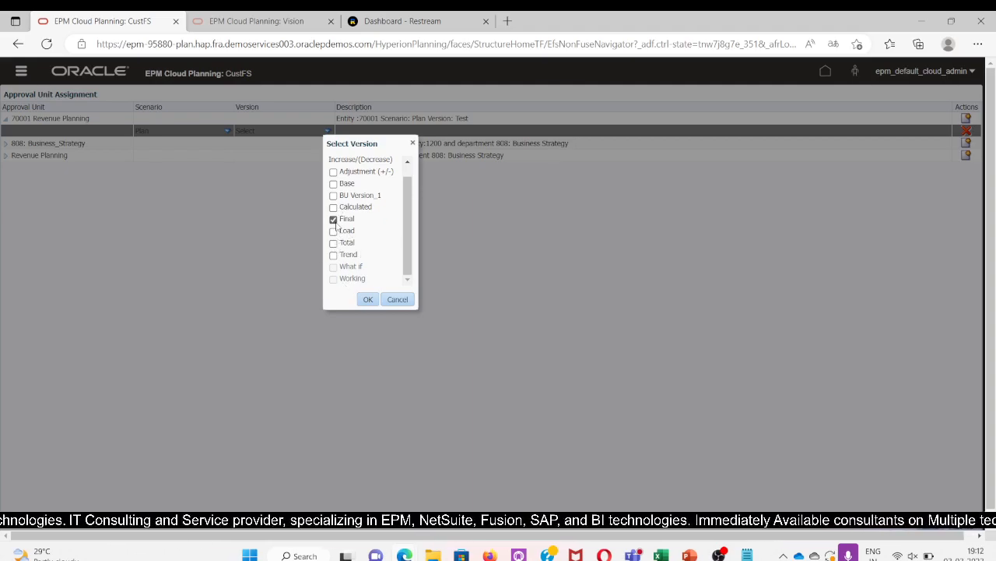
pyautogui.scroll(-1, 389, 263)
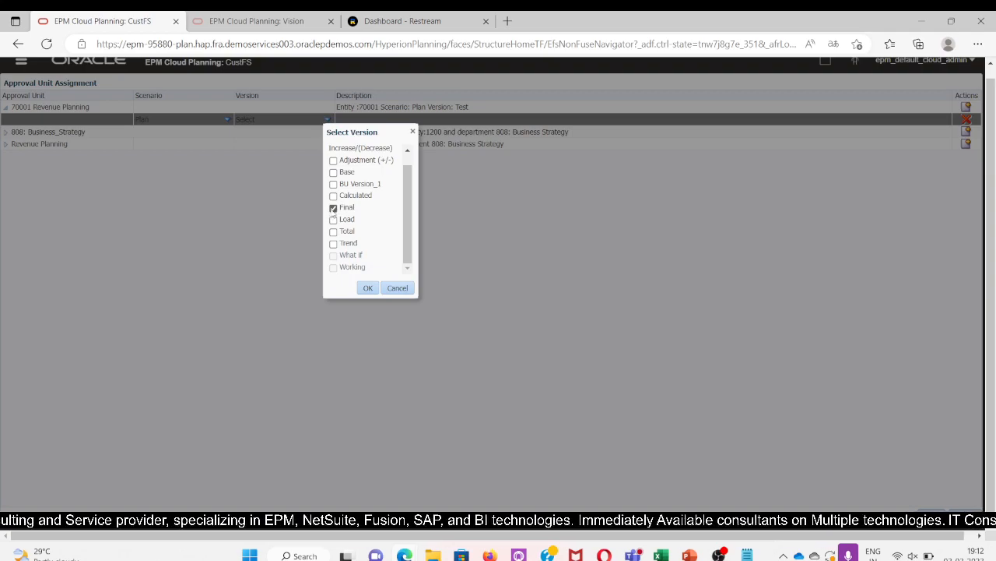
pyautogui.scroll(3, 359, 222)
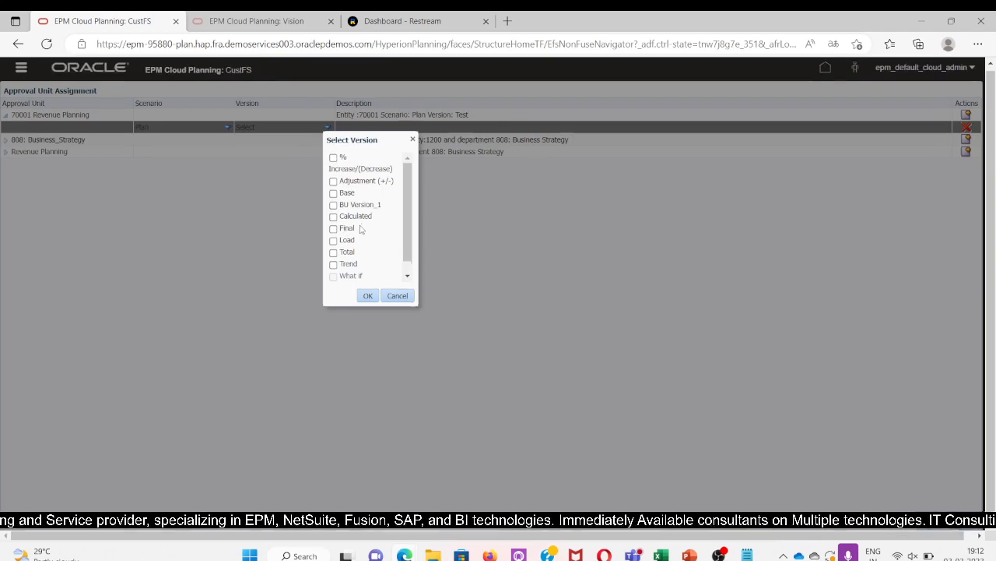
pyautogui.click(396, 299)
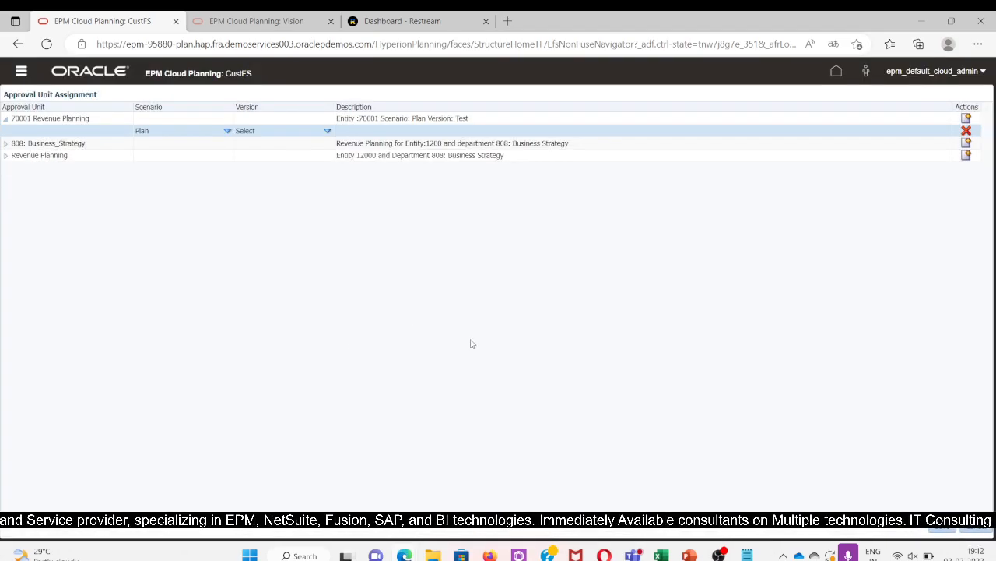
pyautogui.click(943, 529)
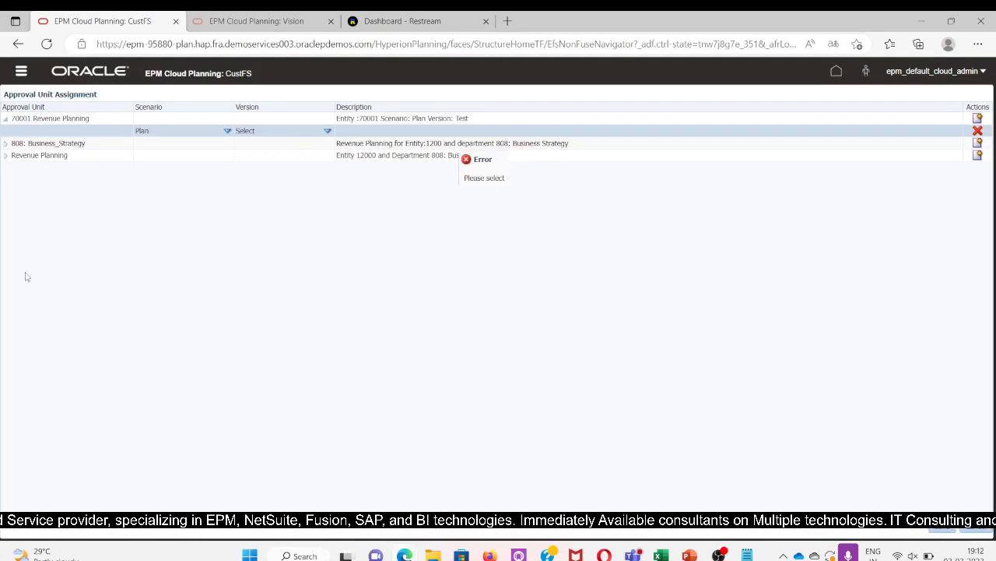
pyautogui.click(520, 197)
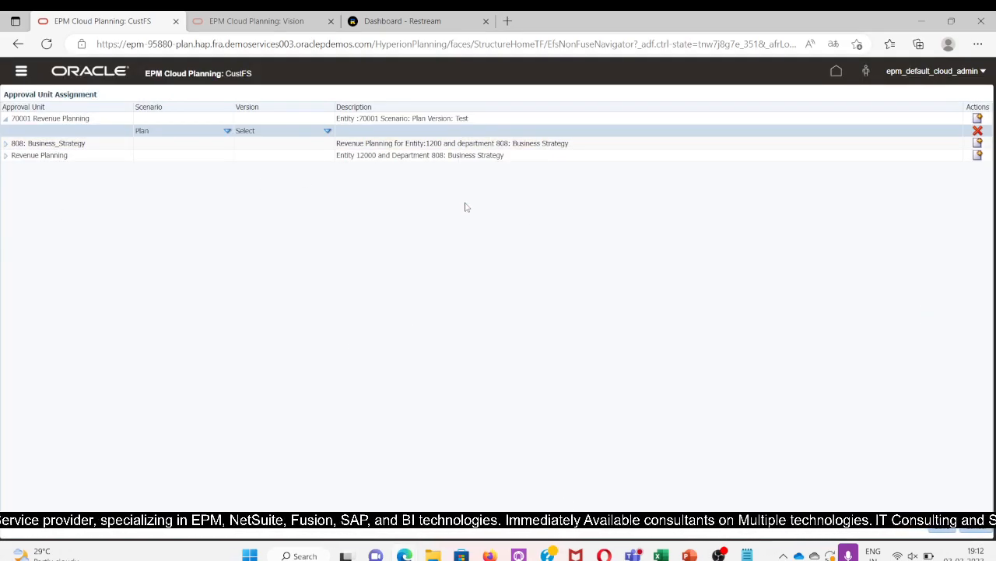
# - Set the version of the 70001 Revenue Planning assignment to Base and save the approval unit assignment
pyautogui.click(327, 130)
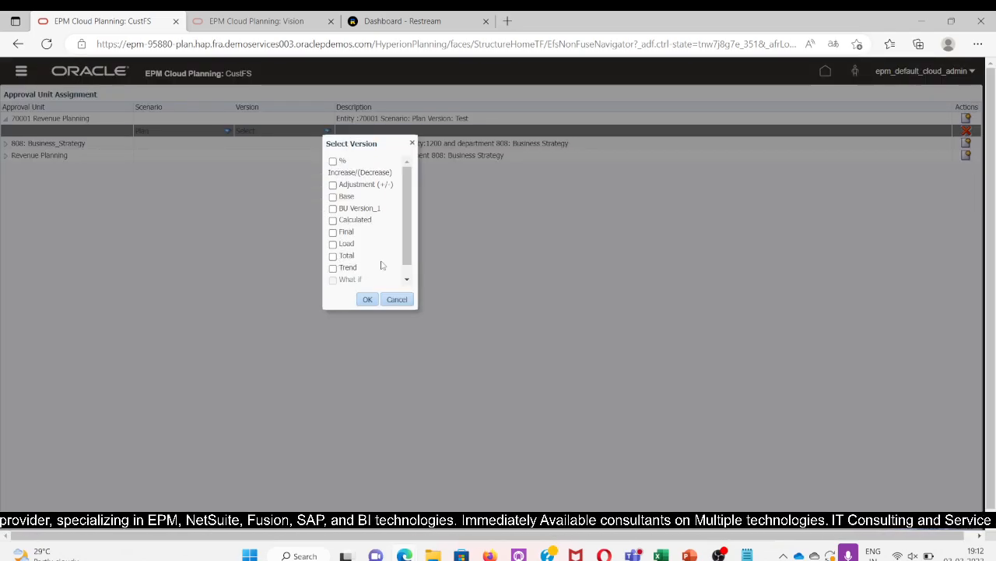
pyautogui.scroll(-1, 382, 265)
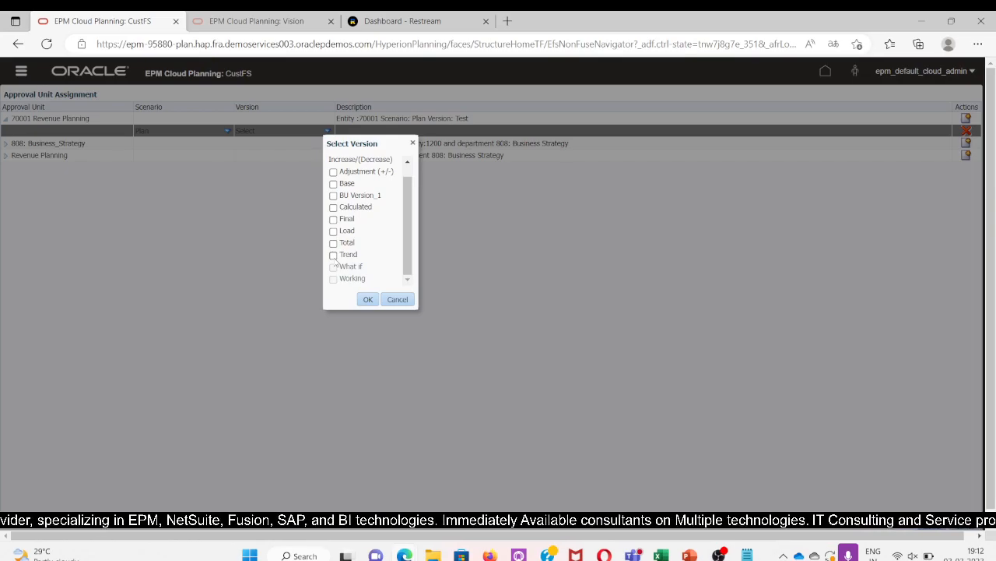
pyautogui.click(334, 184)
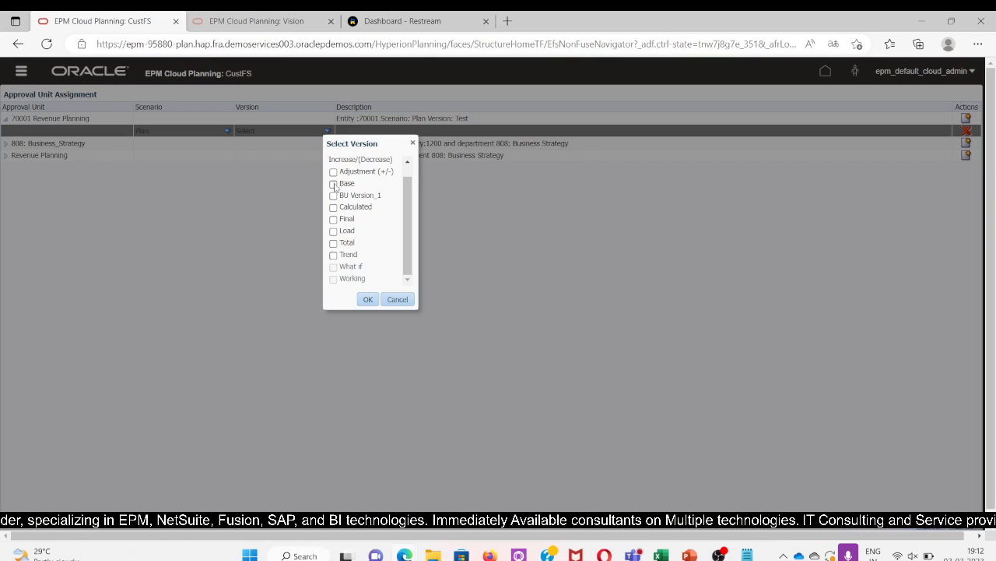
pyautogui.click(369, 300)
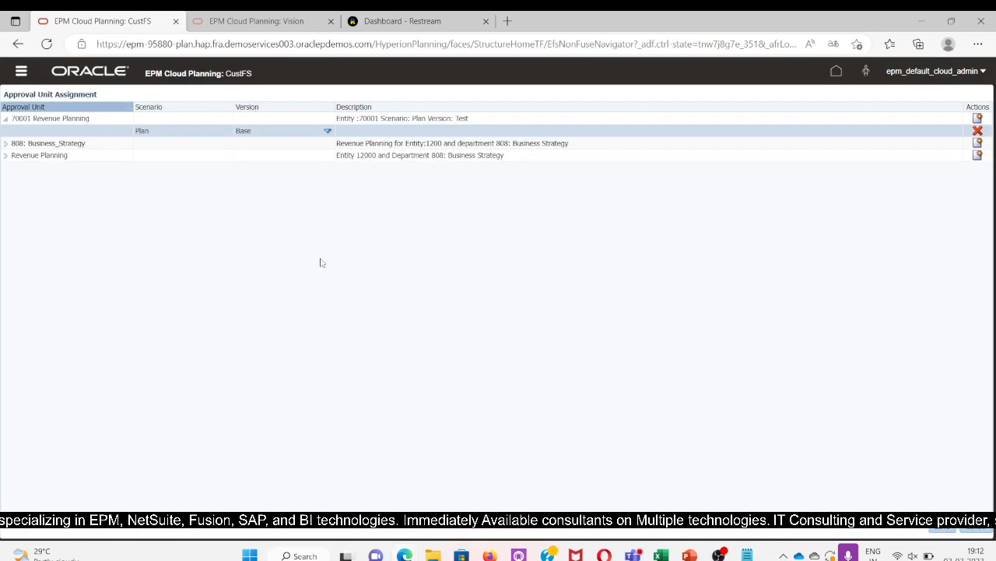
pyautogui.click(975, 531)
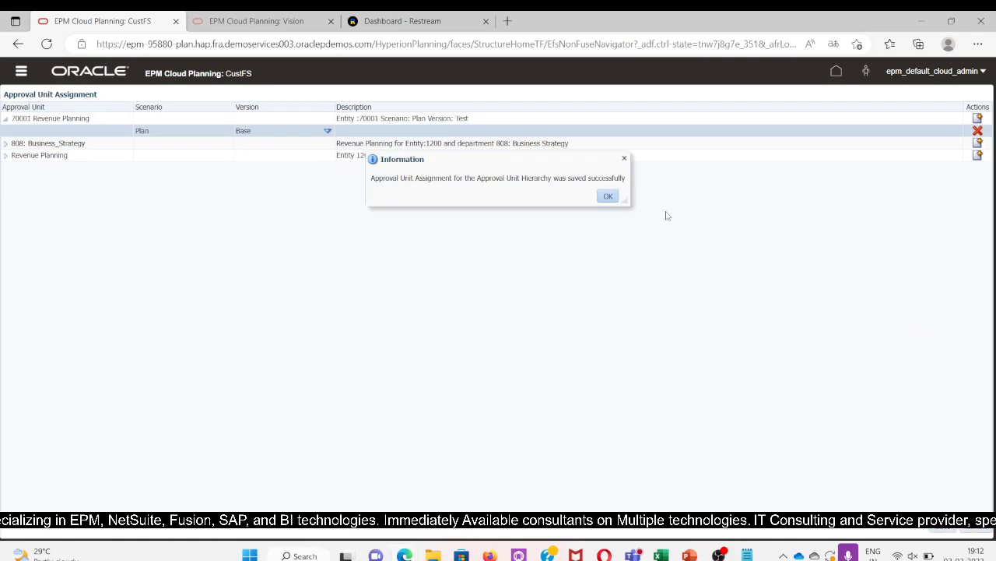
pyautogui.click(607, 196)
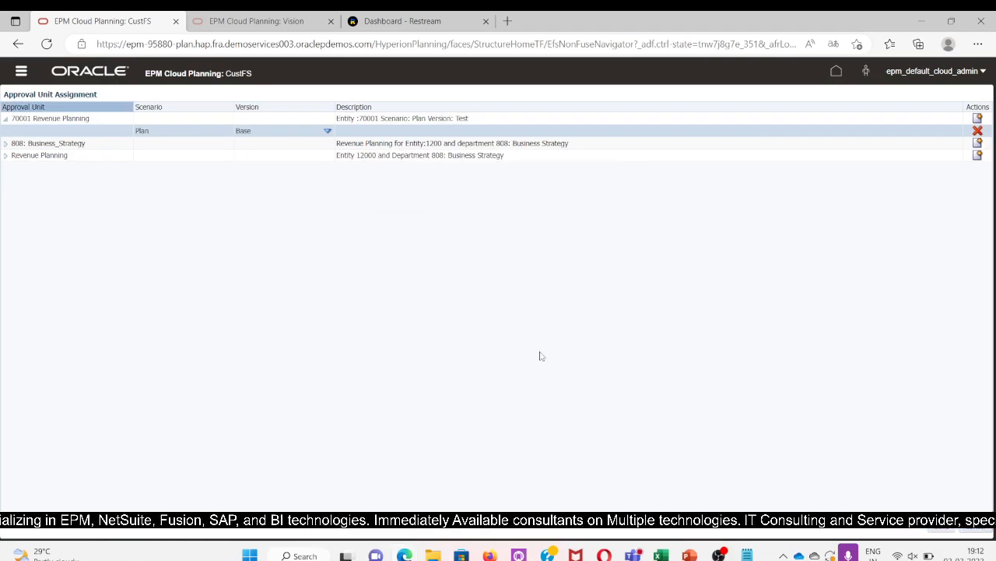
# - Open the Version dimension in the dimension editor and select the Base member under Final
pyautogui.click(21, 73)
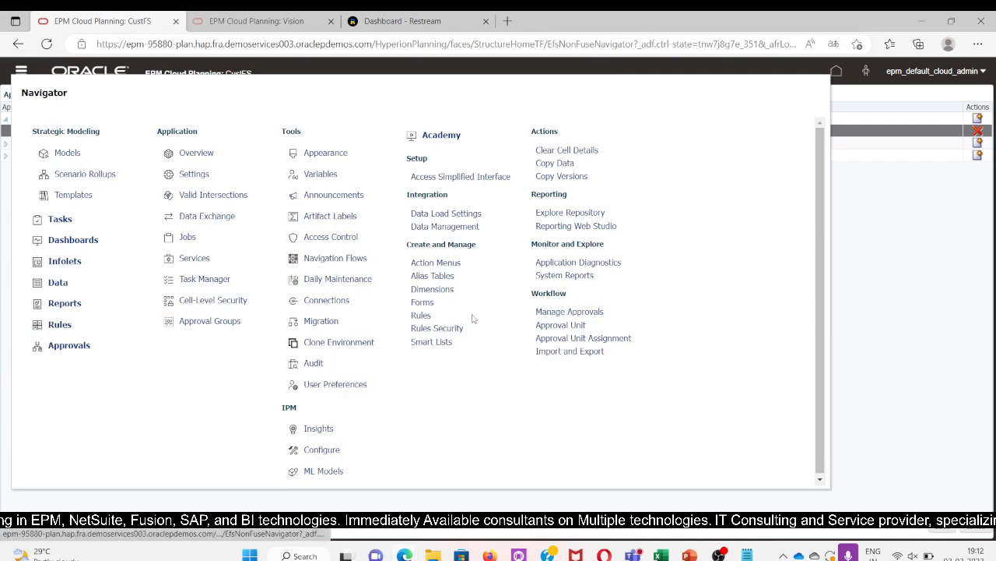
pyautogui.click(432, 289)
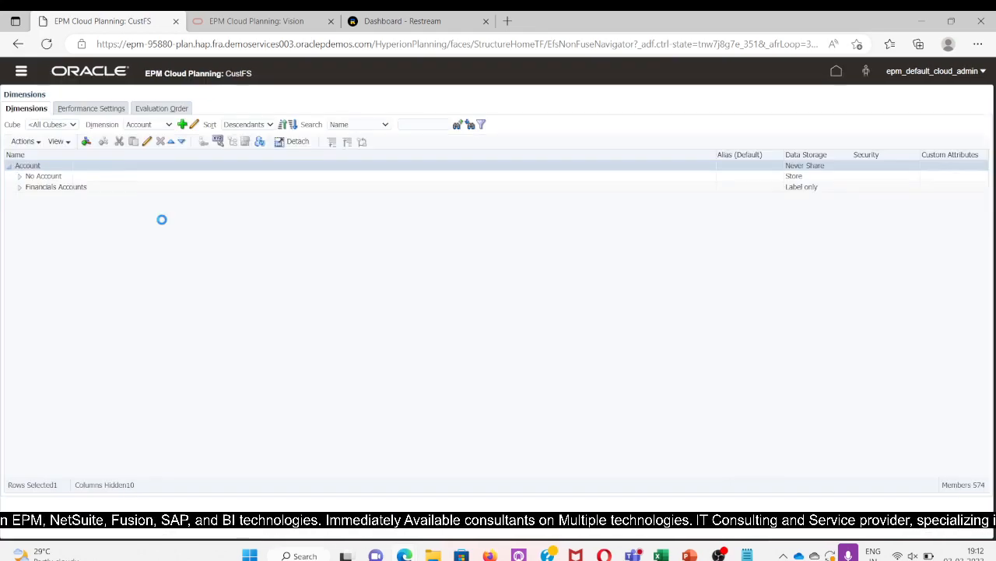
pyautogui.click(144, 125)
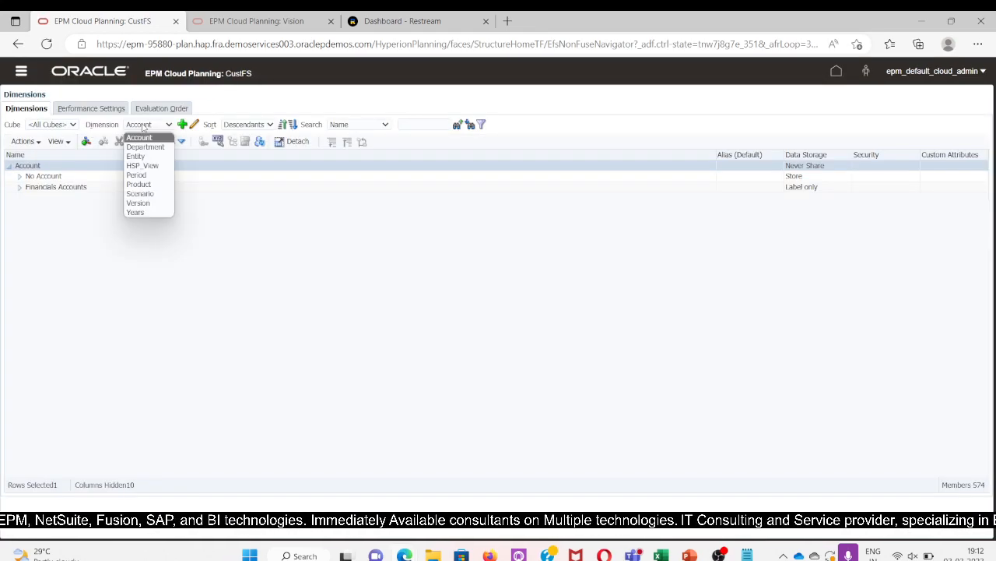
pyautogui.click(140, 205)
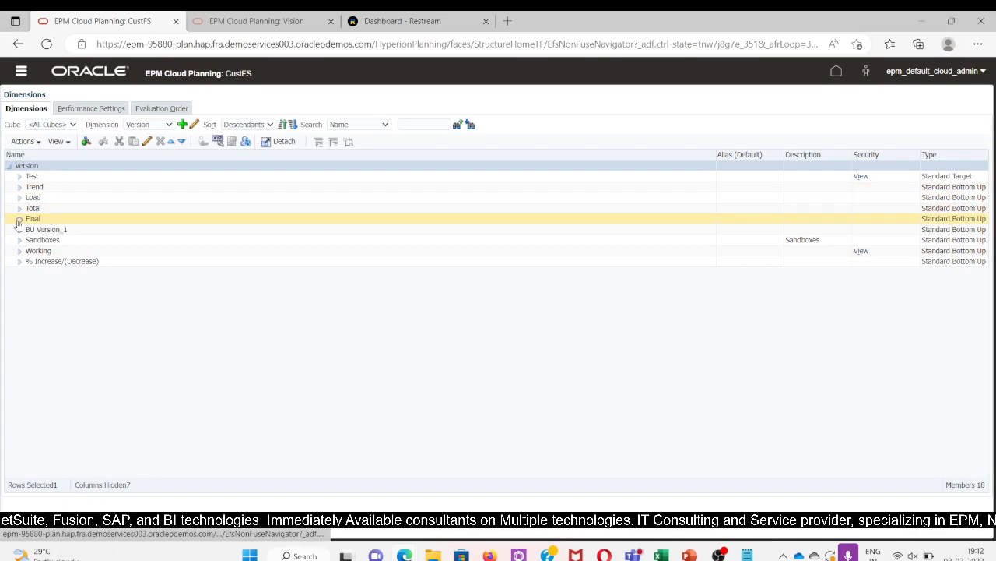
pyautogui.click(20, 220)
pyautogui.click(44, 230)
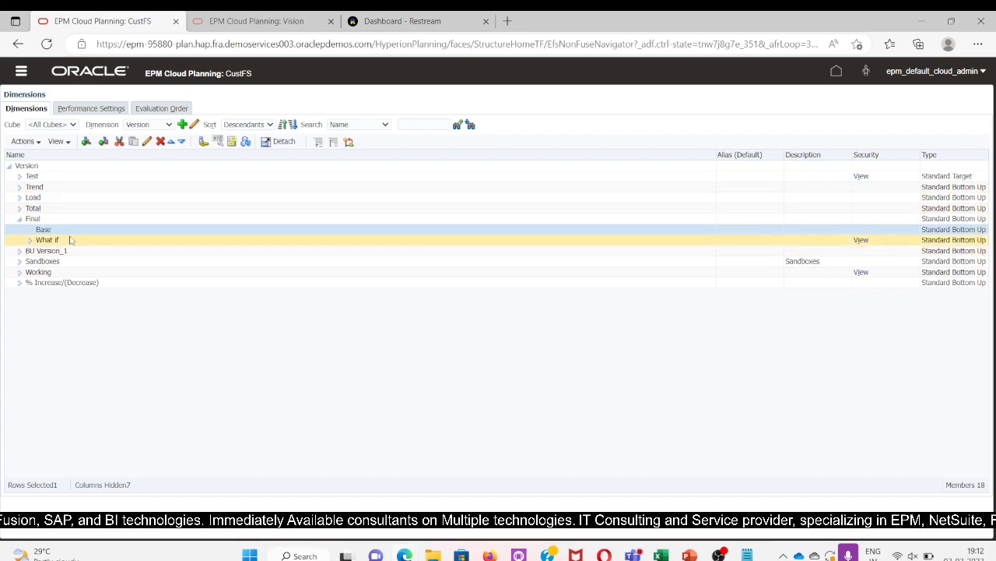
# - Assign Write access to the Base version member for the first listed user, with the relation set to Member
pyautogui.click(203, 141)
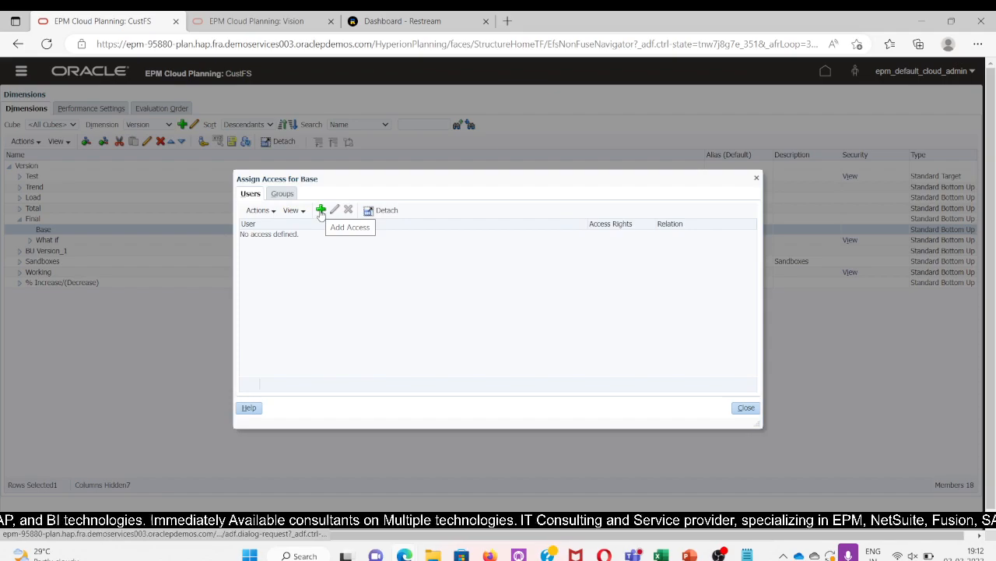
pyautogui.click(321, 210)
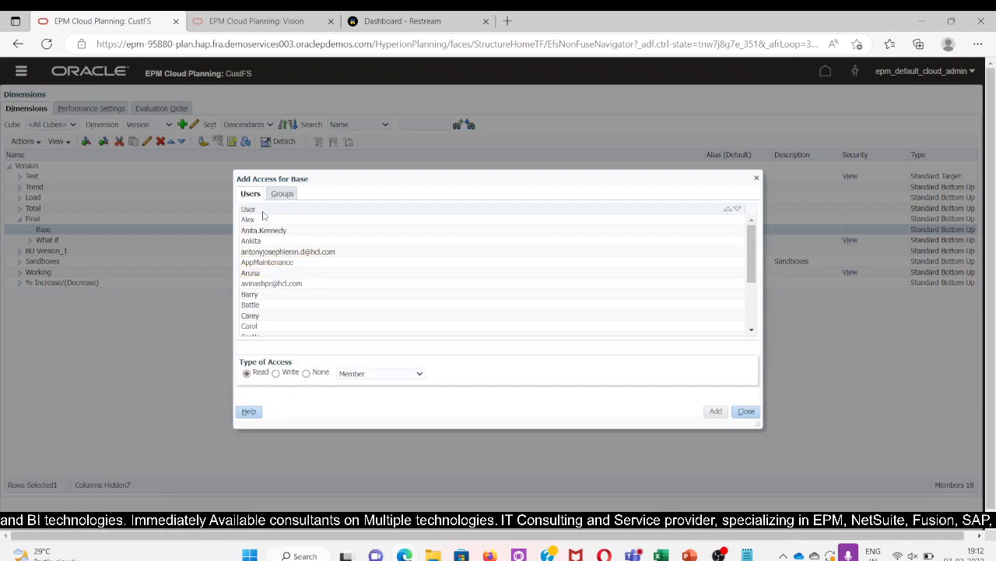
pyautogui.click(264, 220)
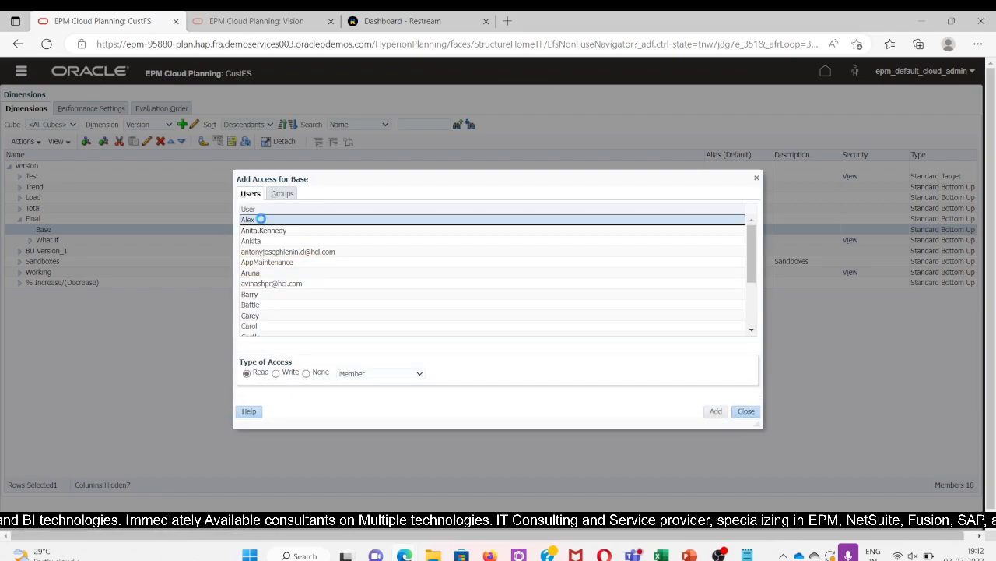
pyautogui.click(276, 373)
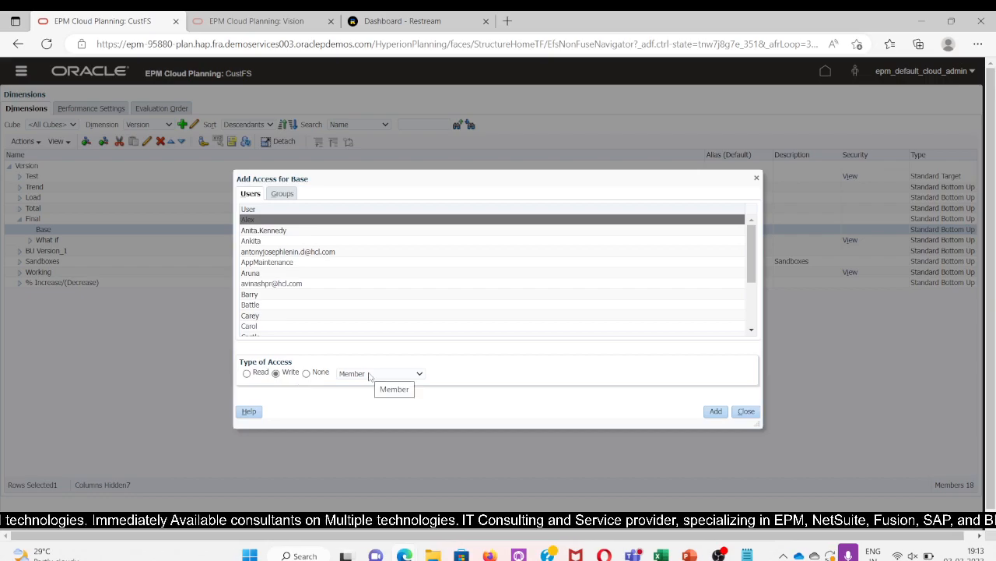
pyautogui.click(717, 411)
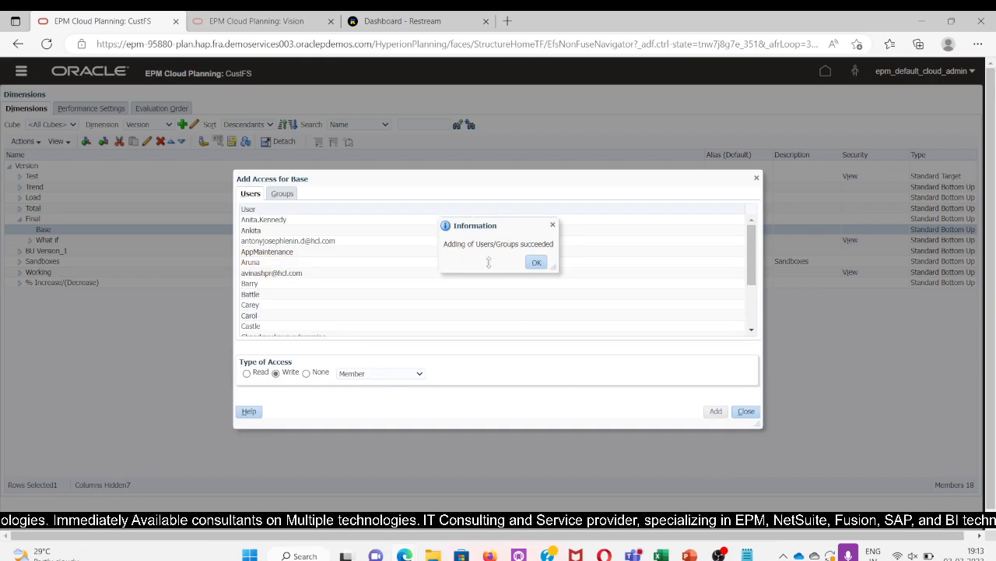
pyautogui.click(534, 262)
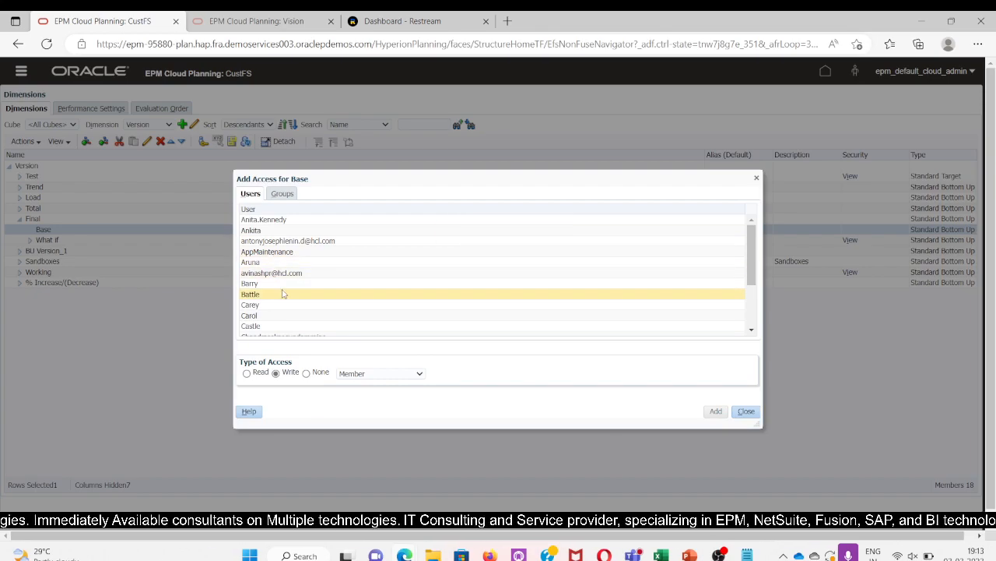
# - Add Read access to the Base version member for the Lead Planner and Director Finance users, with the relation set to Member
pyautogui.click(254, 294)
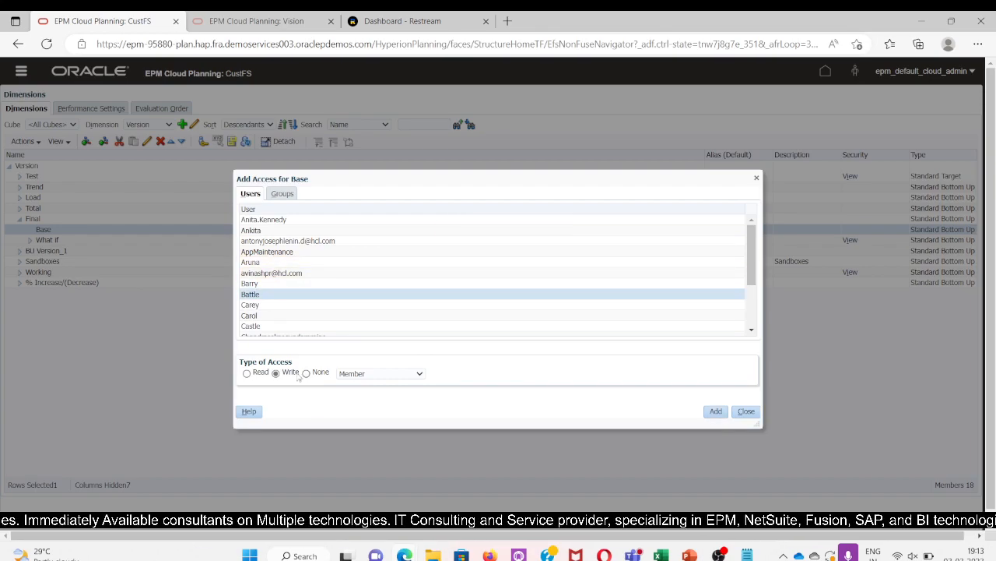
pyautogui.click(246, 372)
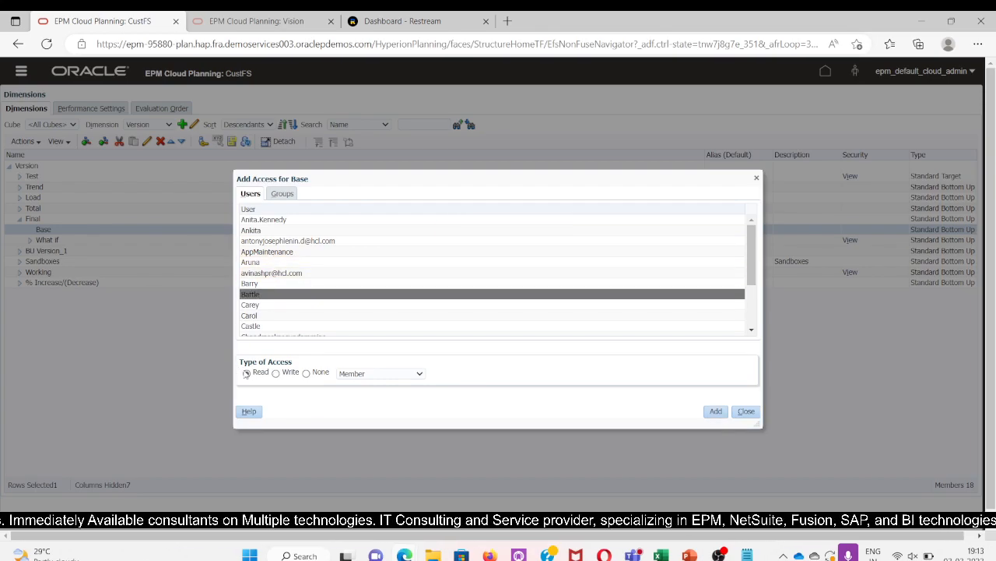
pyautogui.click(716, 411)
pyautogui.click(534, 261)
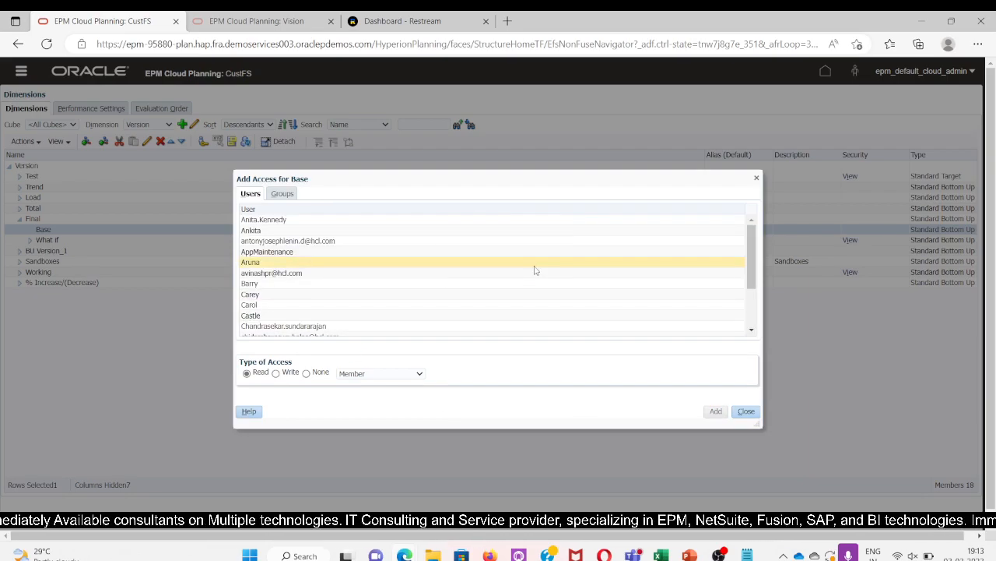
pyautogui.click(249, 315)
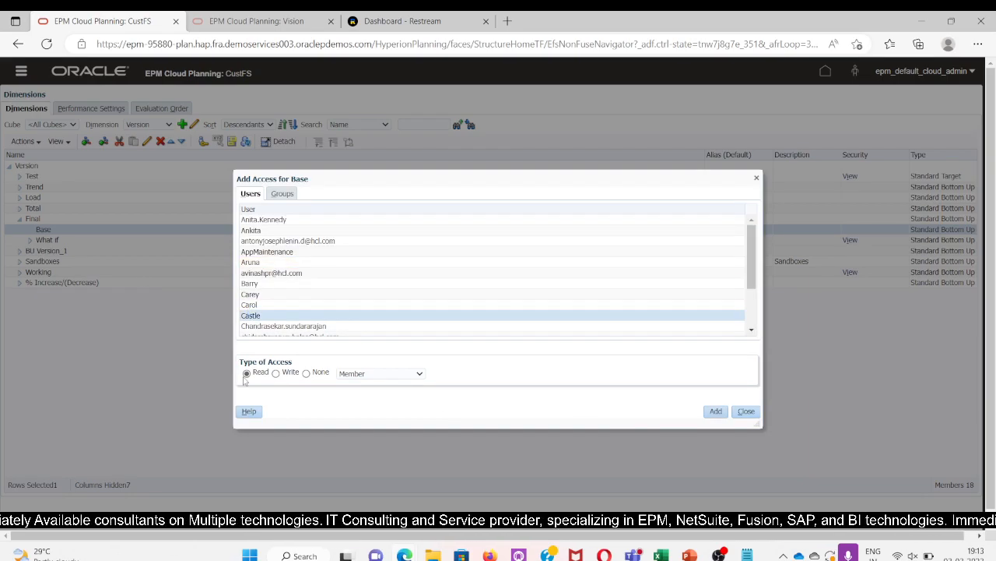
pyautogui.click(718, 411)
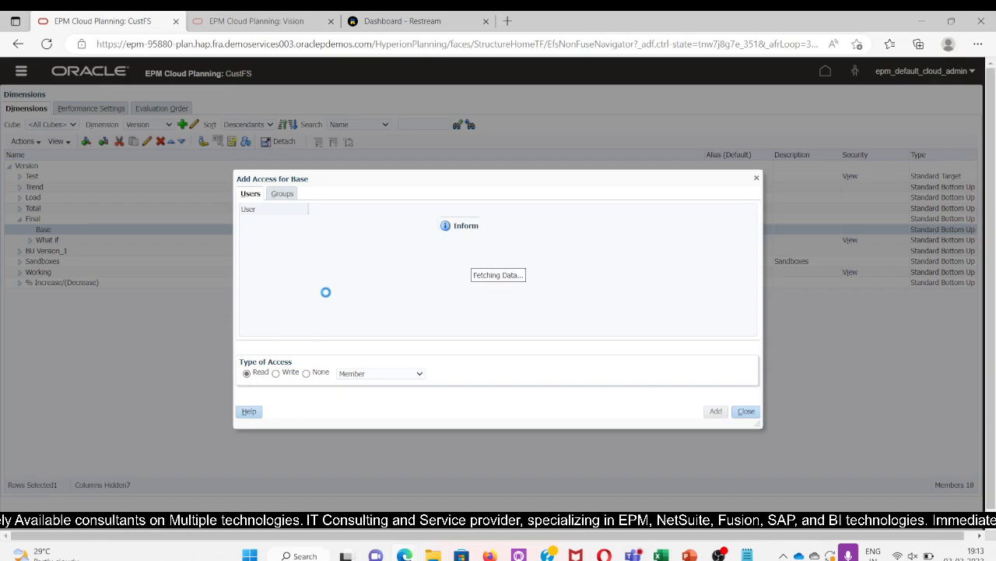
pyautogui.click(536, 262)
# - Add Read access to the Base version member for the CFO user with the Member relation, and finish the access assignment
pyautogui.scroll(-5, 366, 274)
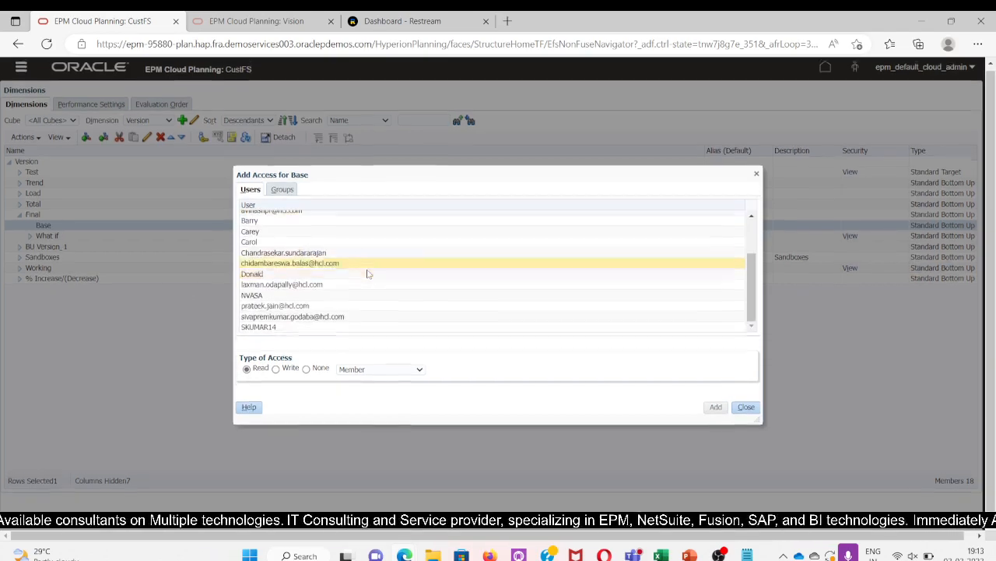
pyautogui.click(252, 278)
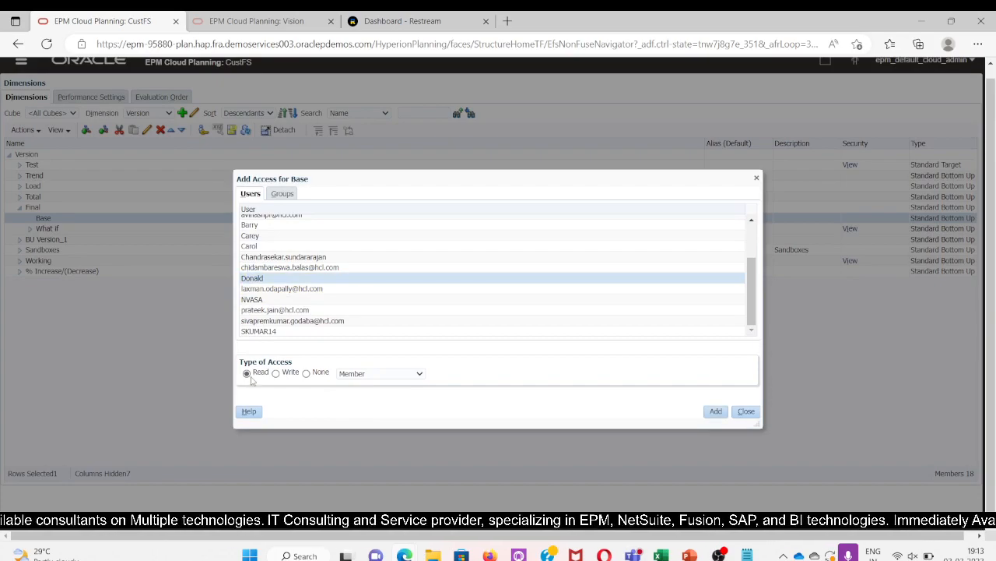
pyautogui.click(716, 411)
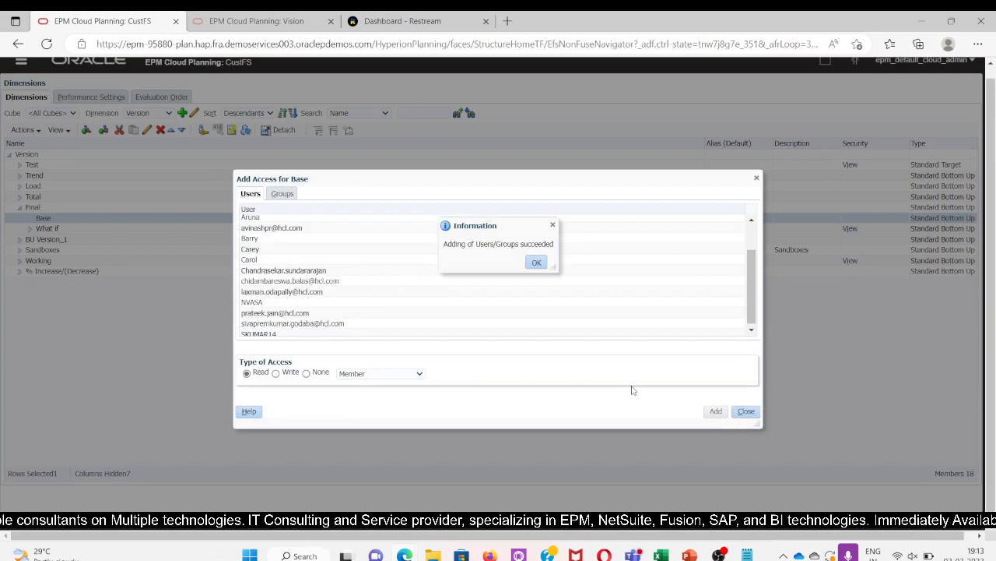
pyautogui.click(536, 262)
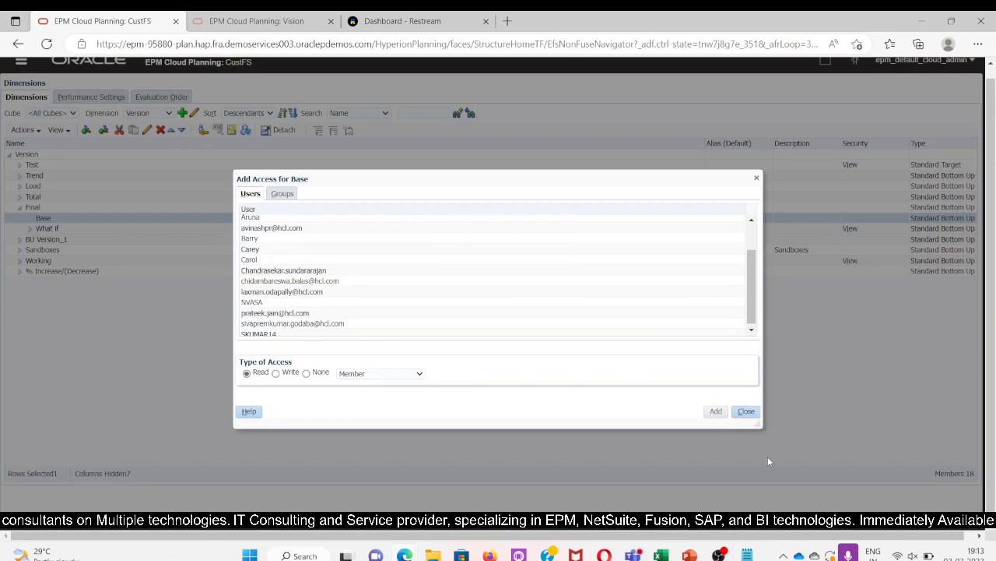
pyautogui.click(746, 411)
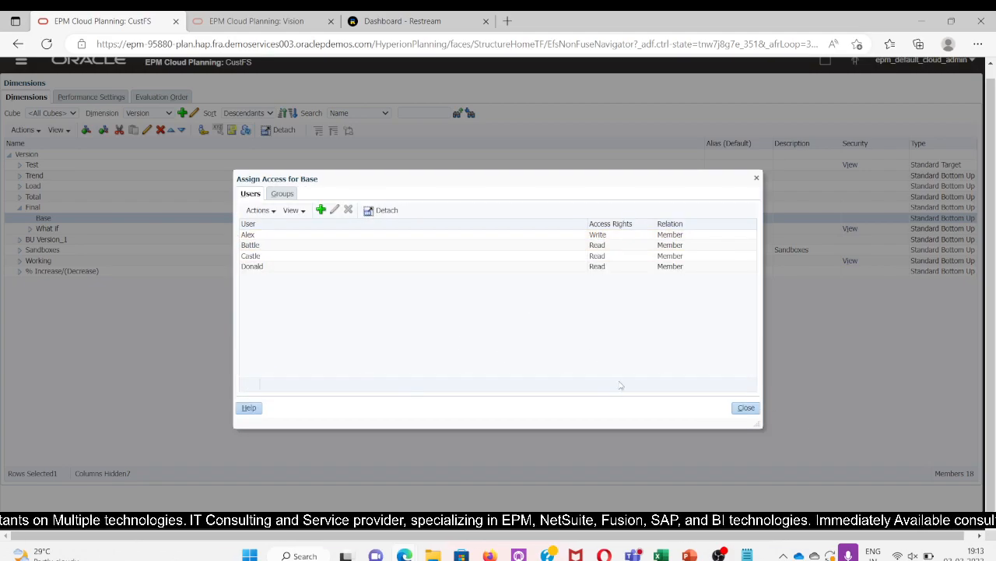
pyautogui.click(745, 409)
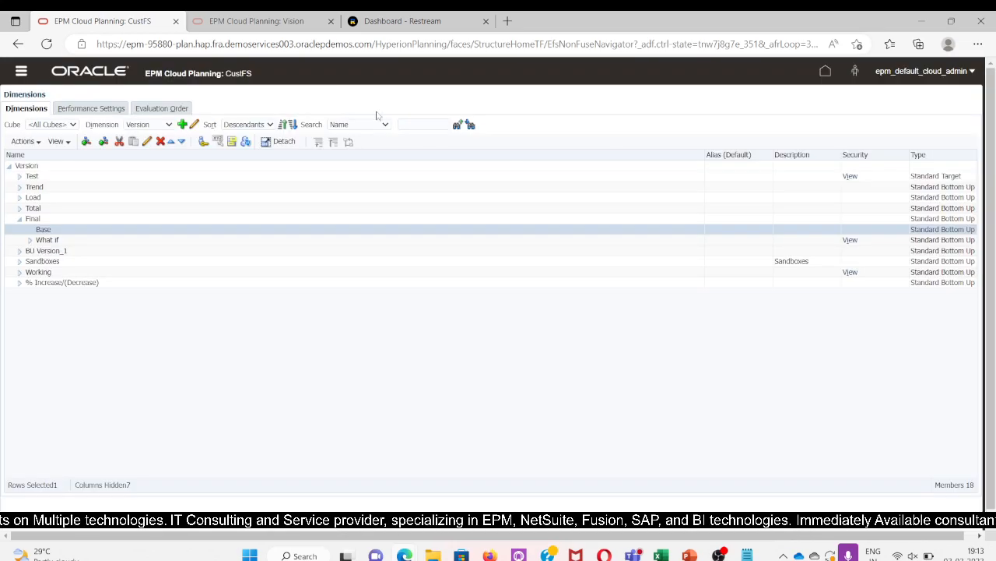
# - Refresh the database from the Version dimension and finish the cube refresh
pyautogui.click(248, 141)
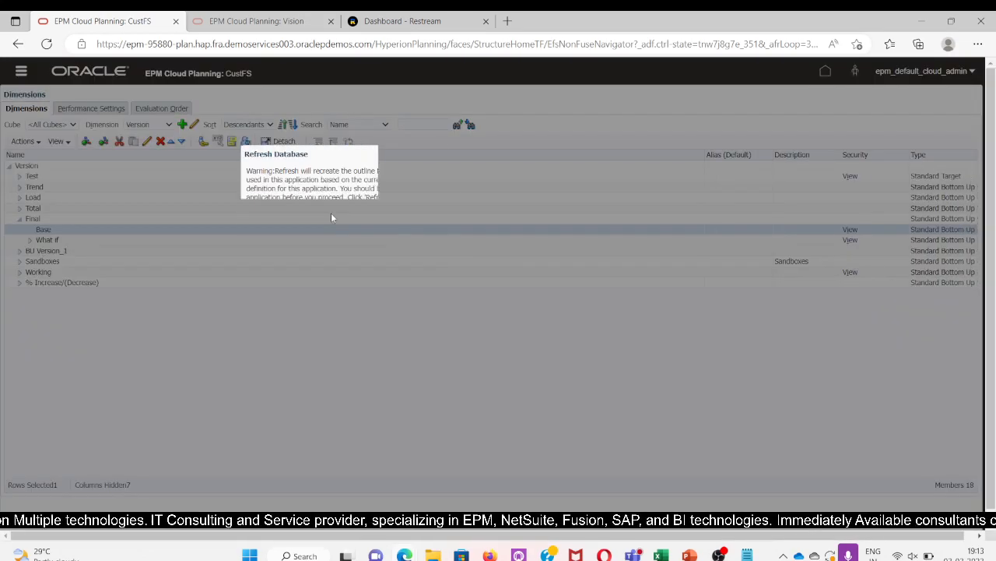
pyautogui.click(384, 219)
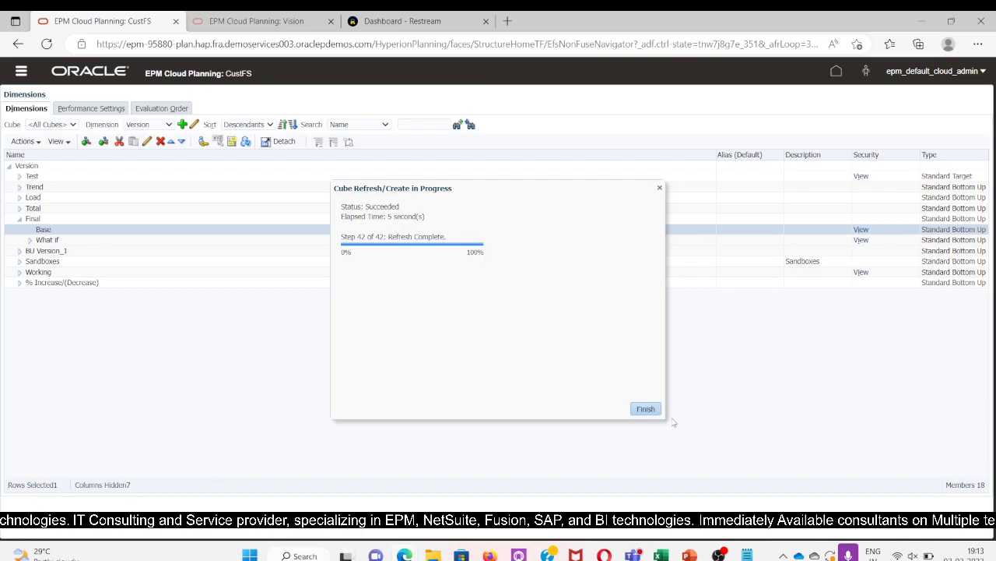
pyautogui.click(646, 409)
# - Review the Approval_Process workbook and the four-step process notes, and minimize the notes
pyautogui.hotkey('alt', 'Tab')
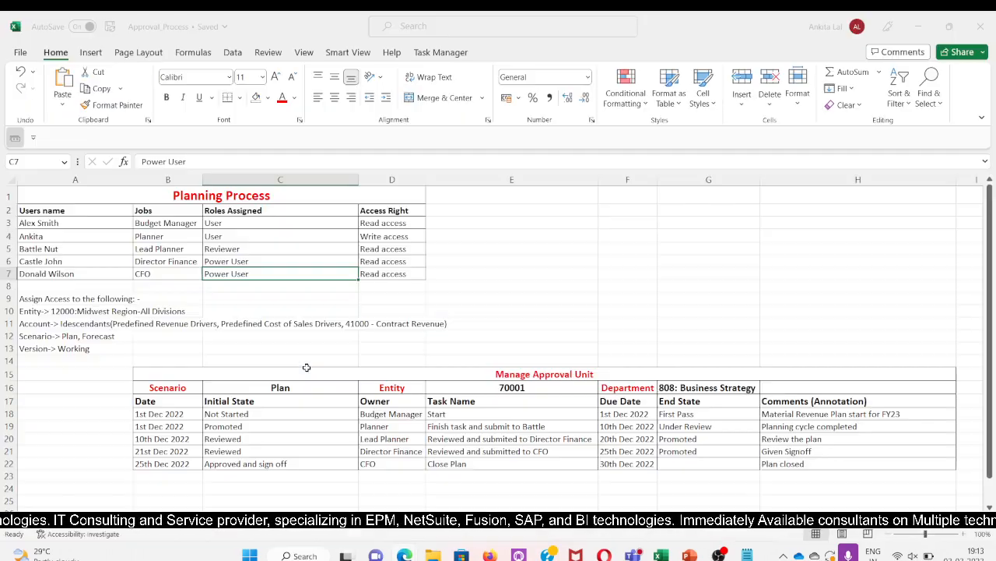
pyautogui.hotkey('alt', 'Tab')
pyautogui.hotkey('alt', 'Tab')
pyautogui.hotkey('alt', 'Tab')
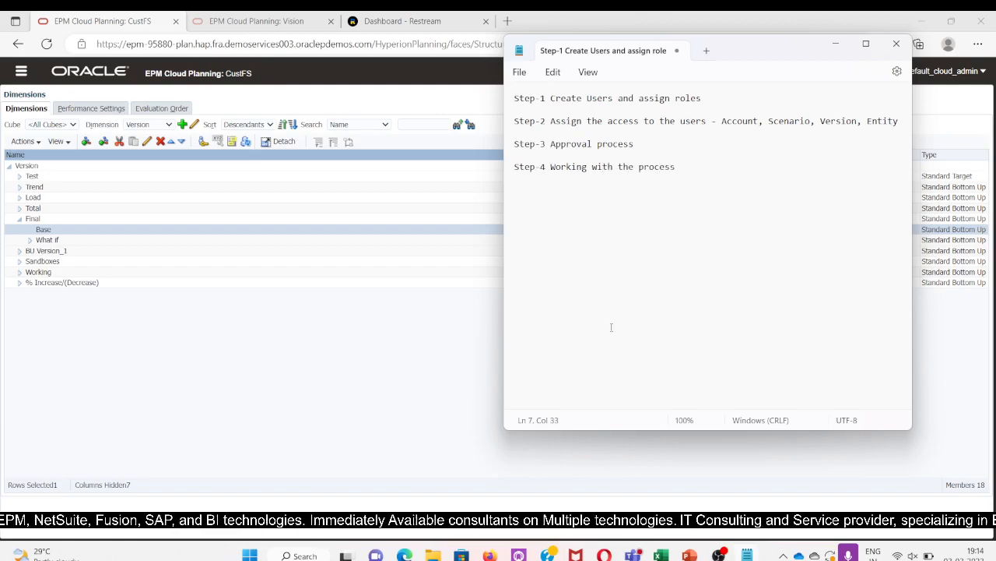
pyautogui.click(833, 46)
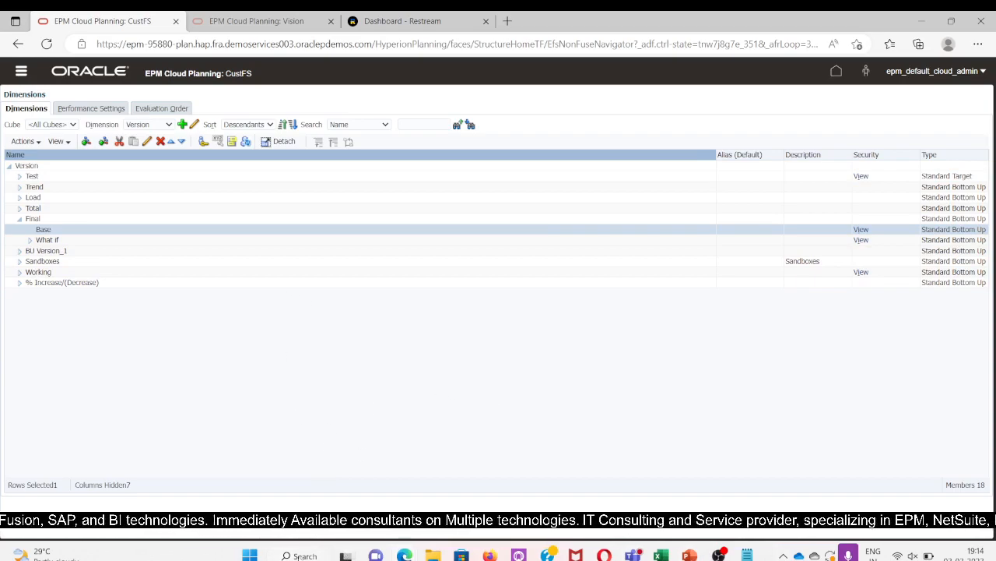
# - Launch Google Chrome from a system search and restore its previous browsing session
pyautogui.click(299, 556)
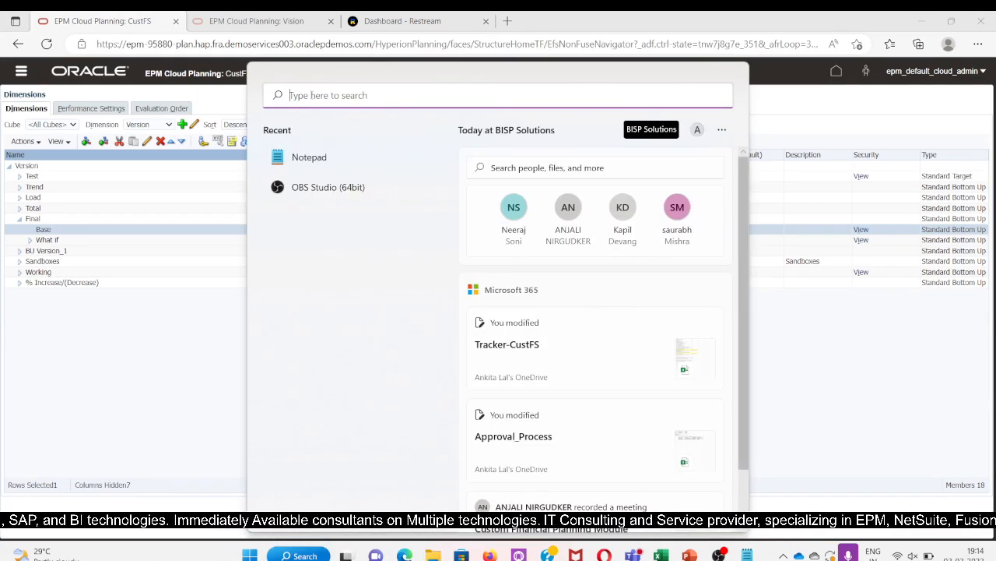
pyautogui.write('C')
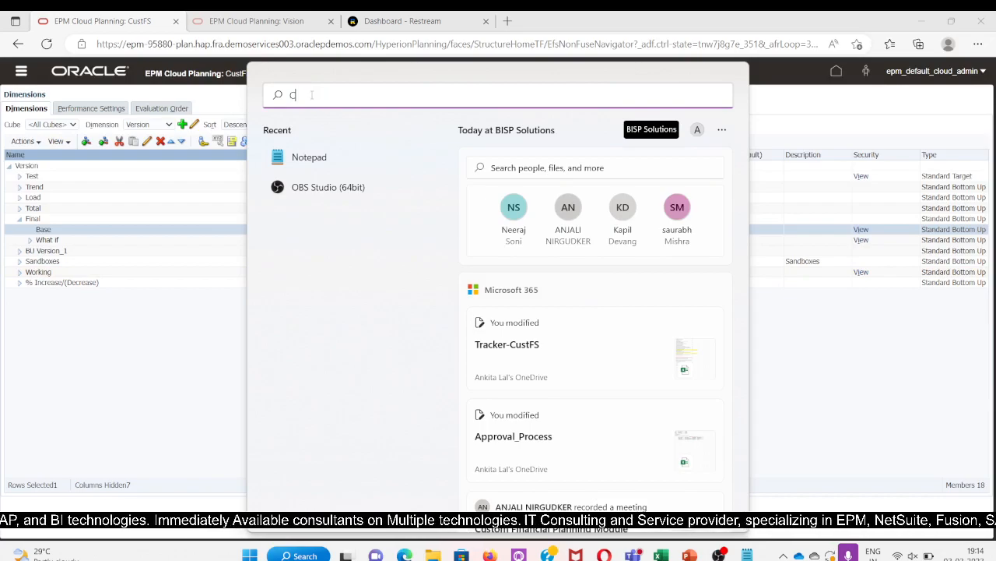
pyautogui.write('hr')
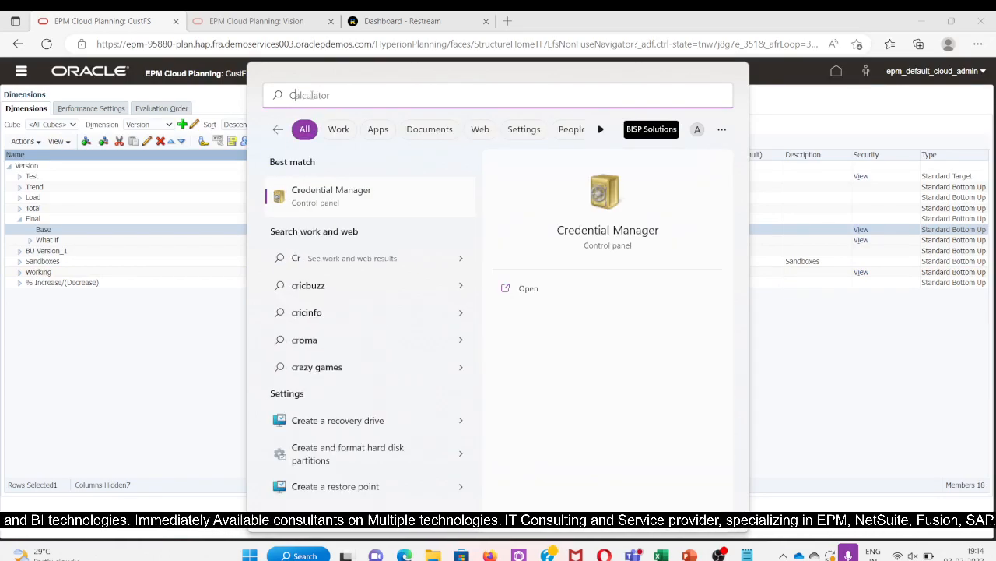
pyautogui.press('BackSpace')
pyautogui.write('hro')
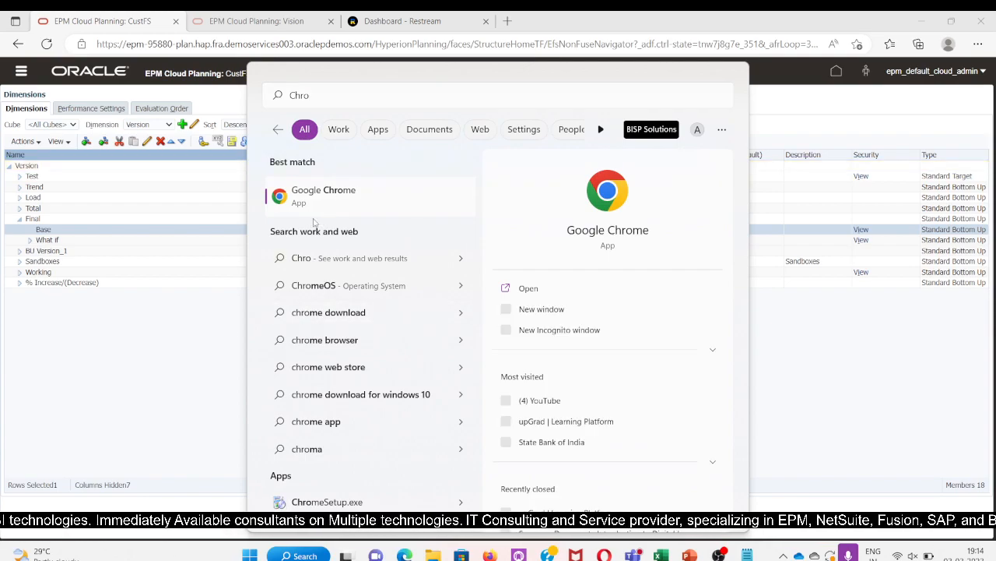
pyautogui.click(306, 217)
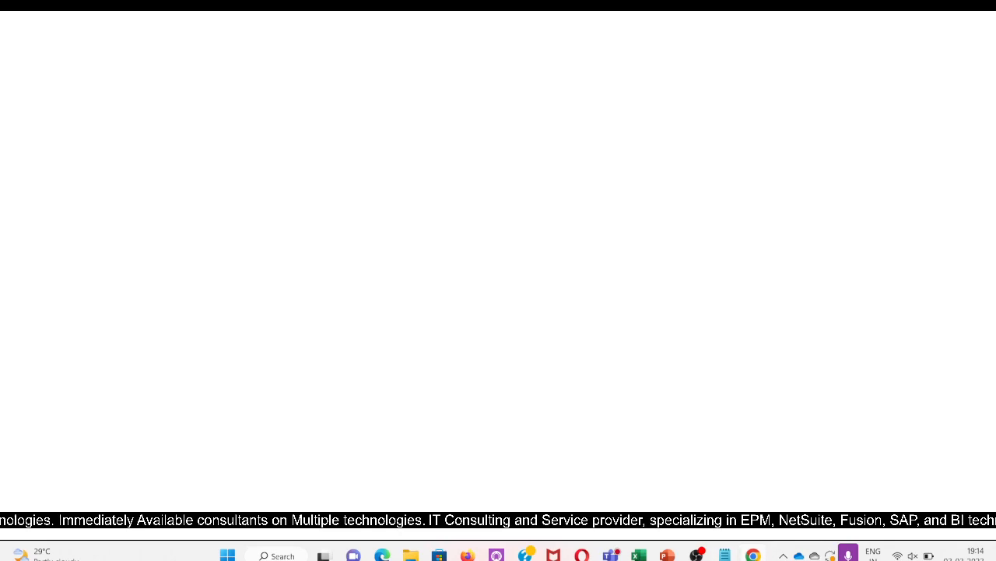
pyautogui.click(754, 556)
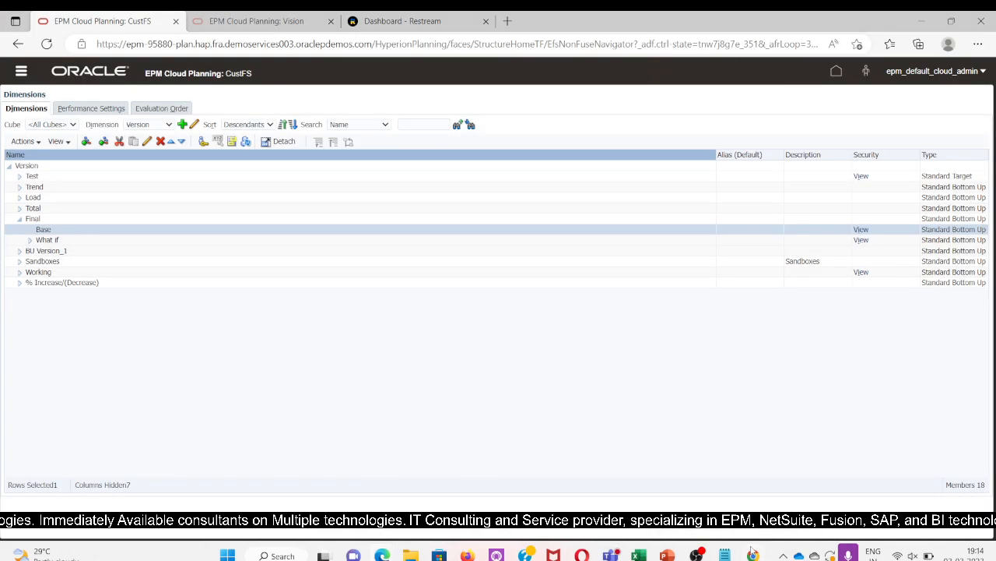
pyautogui.click(753, 554)
pyautogui.click(962, 120)
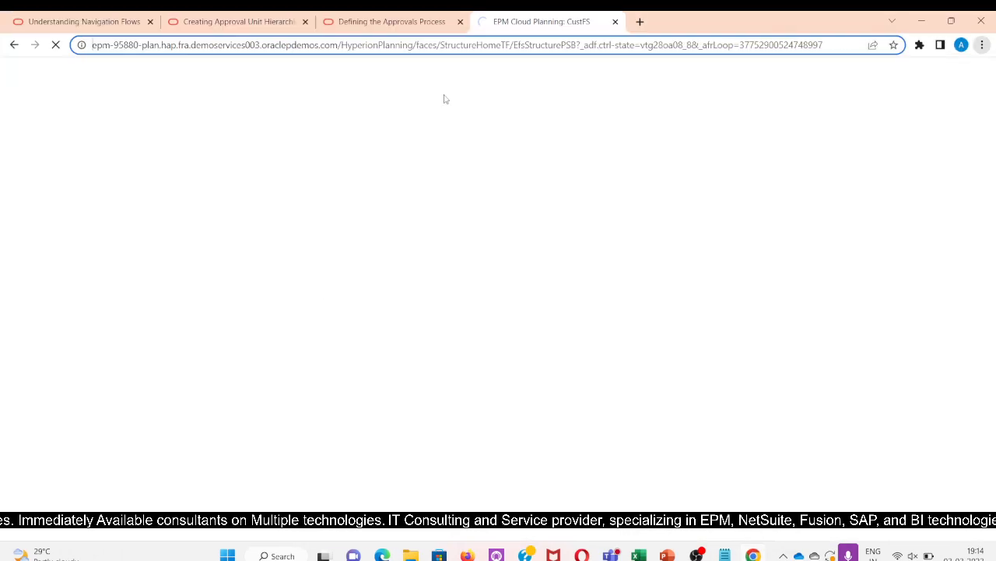
# - Load epm-95880-plan.hap.fra.demoservices003.oraclepdemos.com/epmcloud in a new tab and close the error page and documentation tabs
pyautogui.click(583, 48)
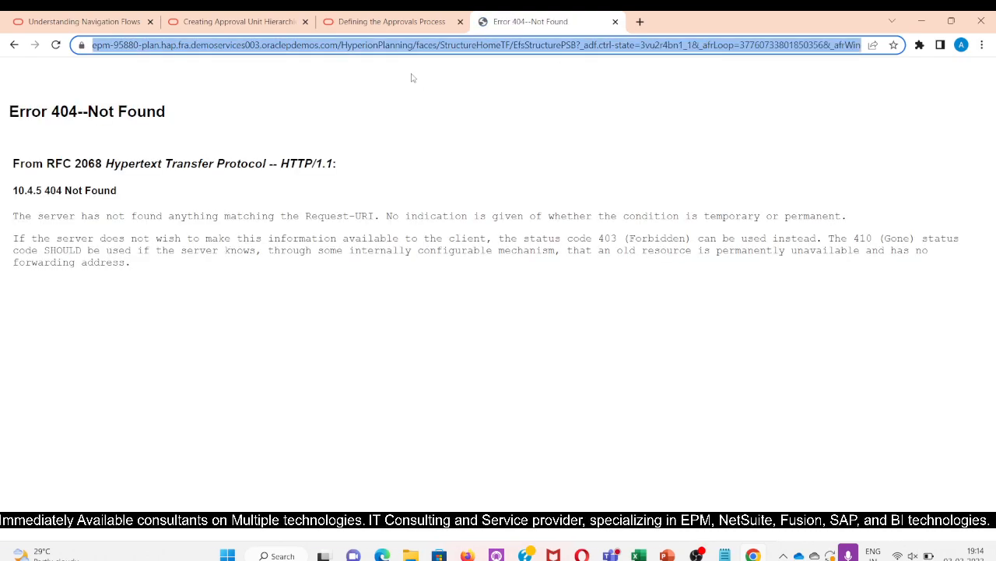
pyautogui.click(615, 22)
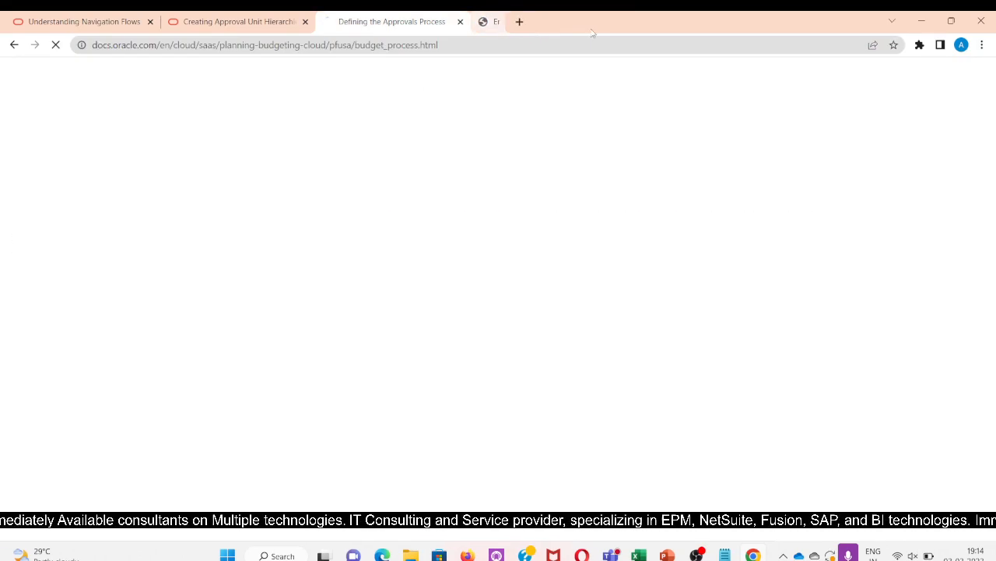
pyautogui.hotkey('ctrl', 't')
pyautogui.click(303, 39)
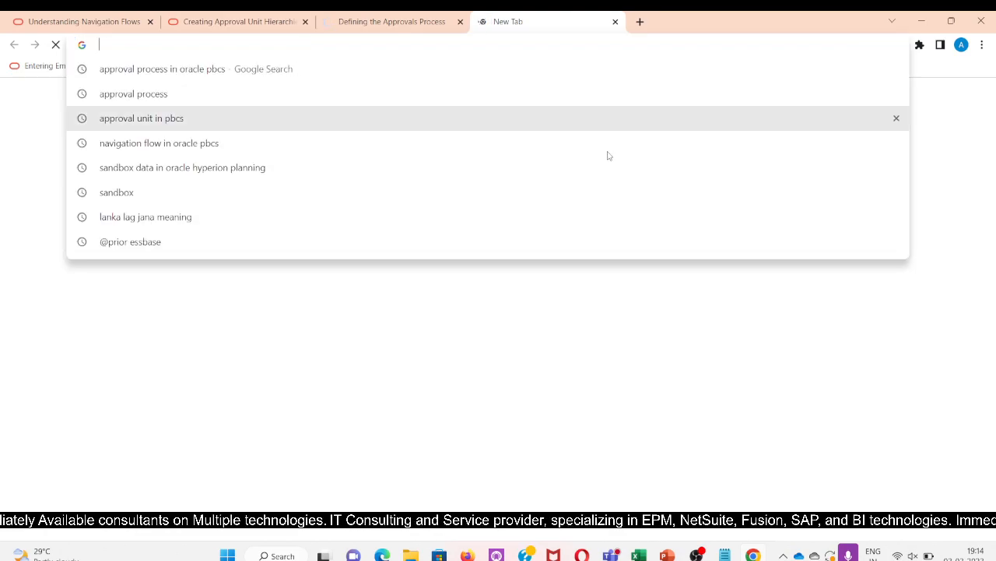
pyautogui.write('epm')
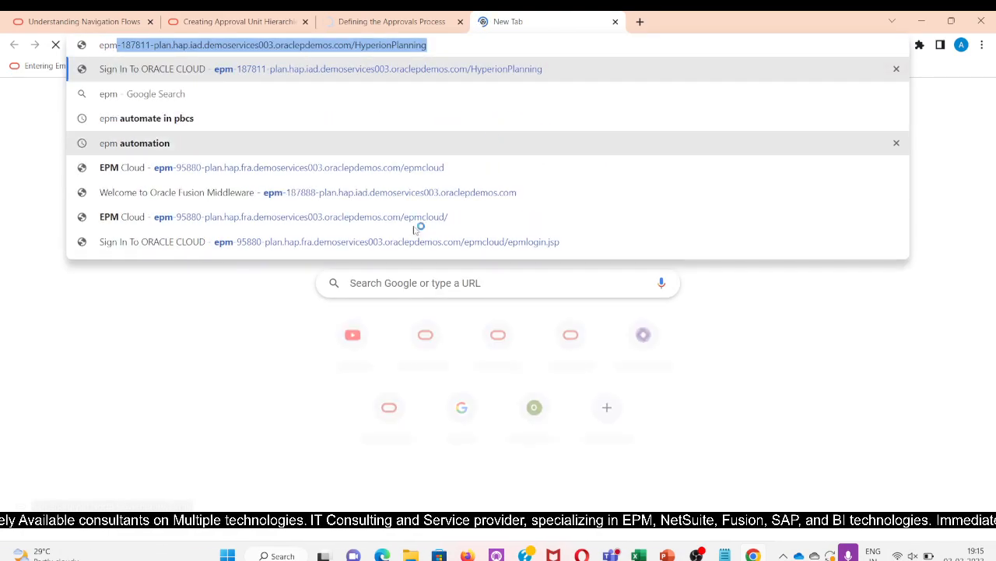
pyautogui.click(238, 166)
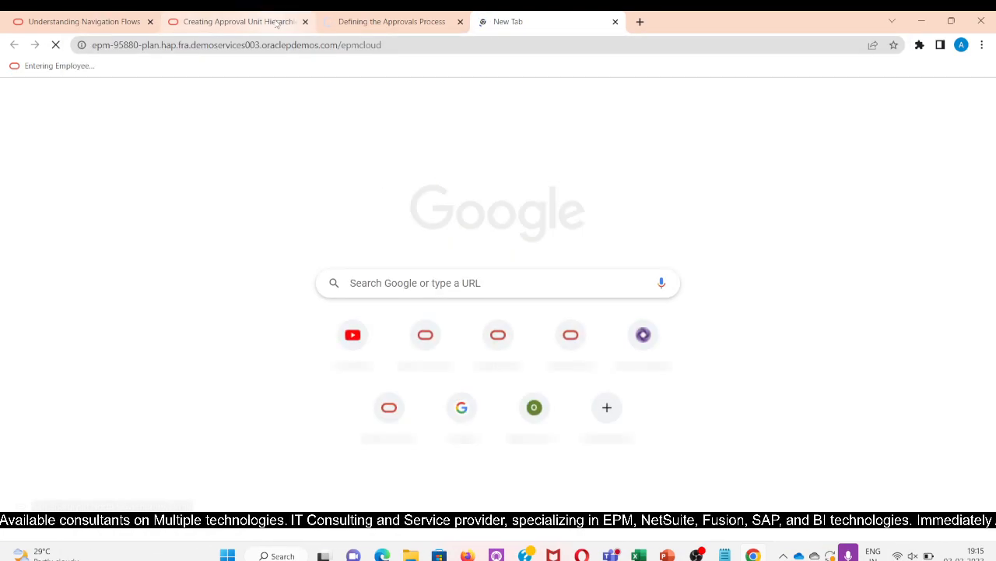
pyautogui.click(306, 22)
pyautogui.click(151, 23)
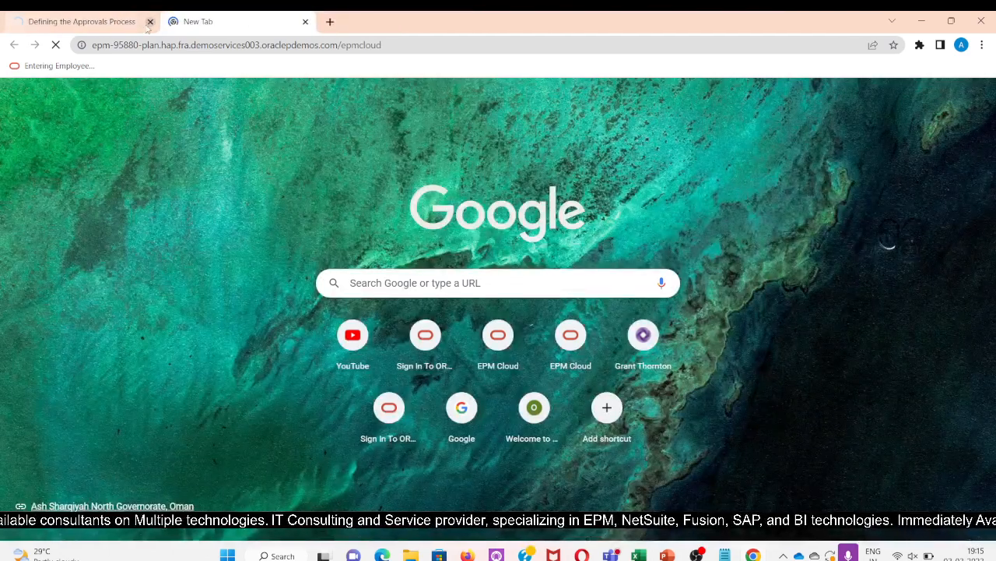
pyautogui.click(151, 22)
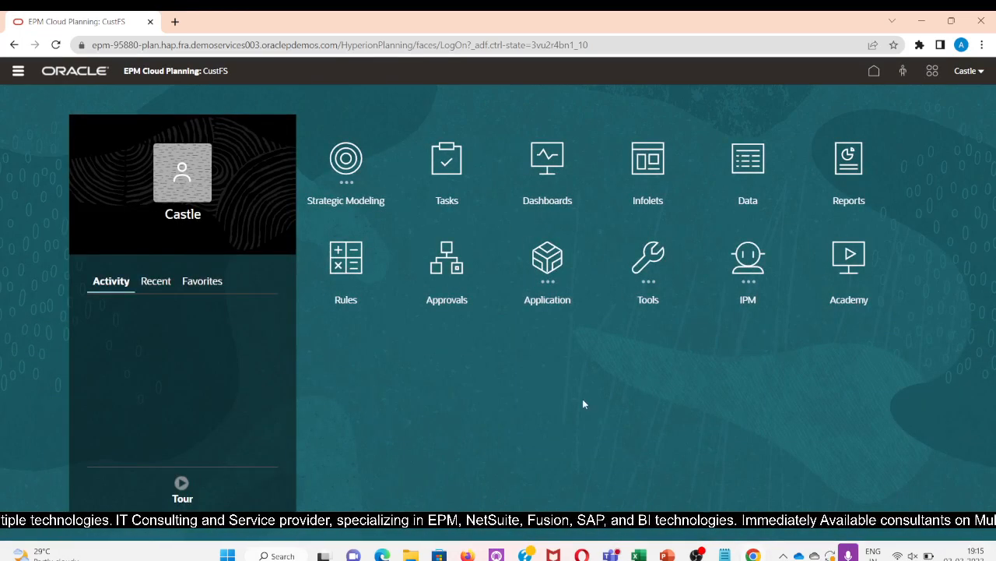
# - Sign out of the Director Finance user's EPM Cloud Planning session and confirm ending it
pyautogui.press('XF86AudioMute')
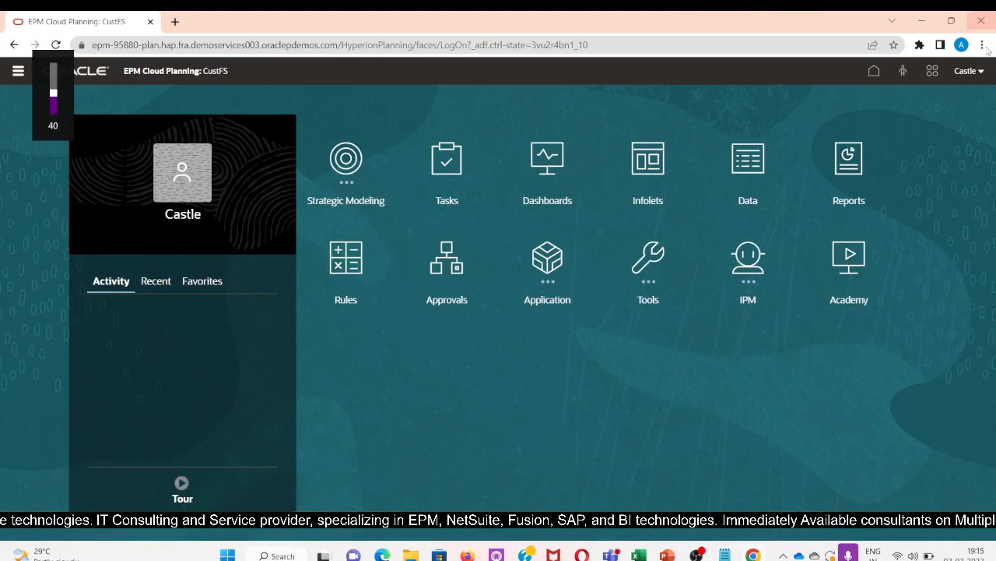
pyautogui.click(969, 73)
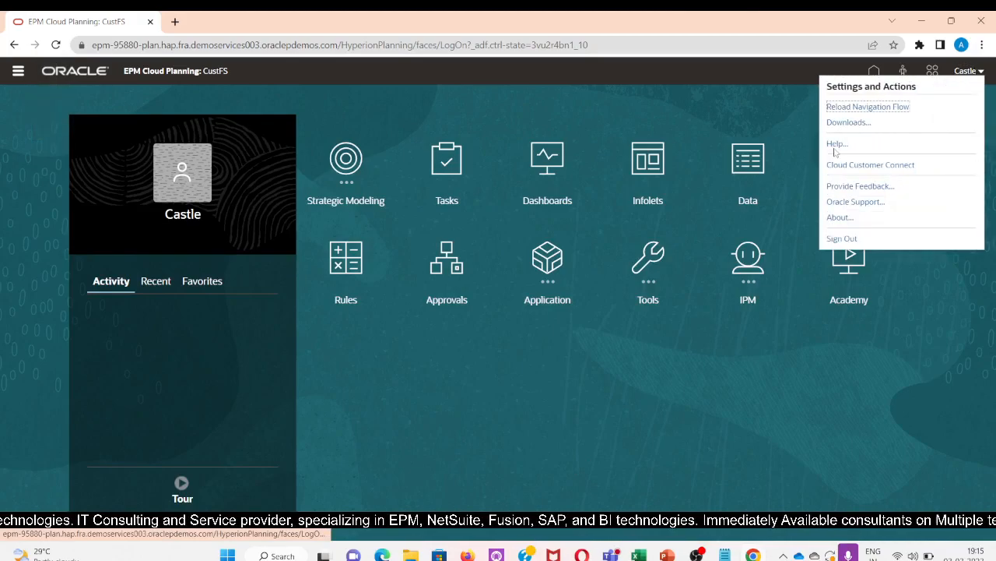
pyautogui.click(844, 240)
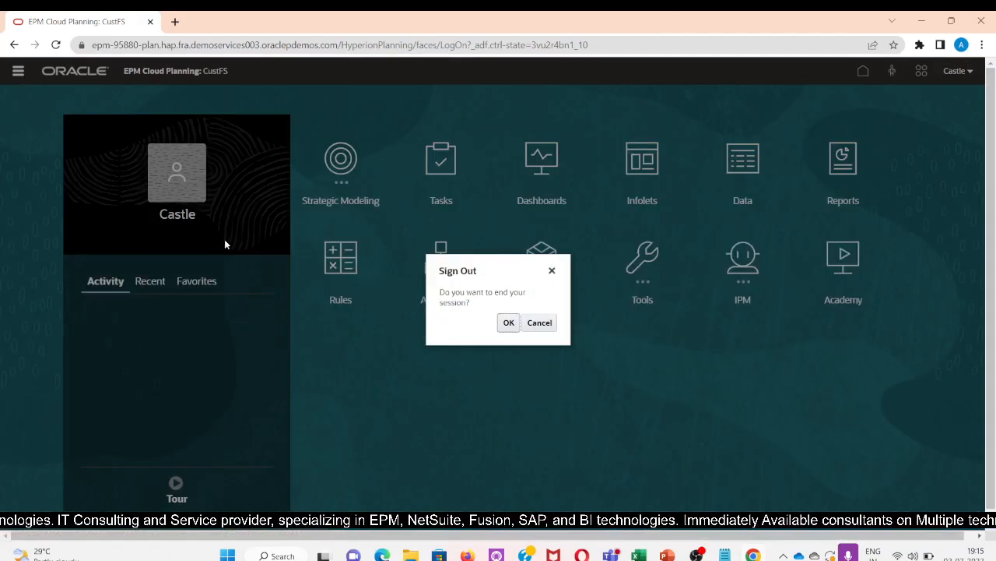
pyautogui.click(508, 322)
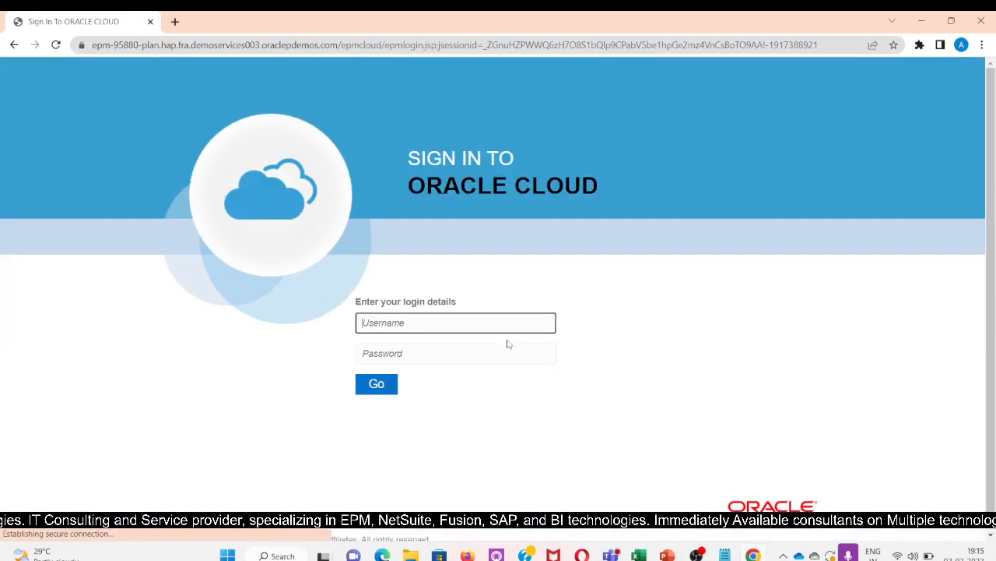
# - Sign in with the approval unit owner's username and the browser-saved password, and dismiss the saved-password warning
pyautogui.click(380, 323)
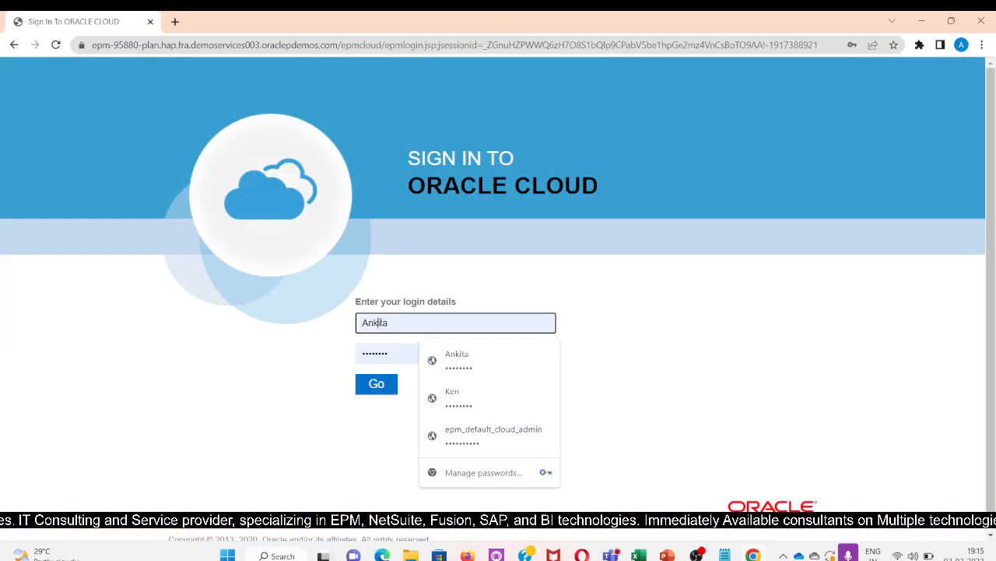
pyautogui.doubleClick(381, 322)
pyautogui.write('Al3ex')
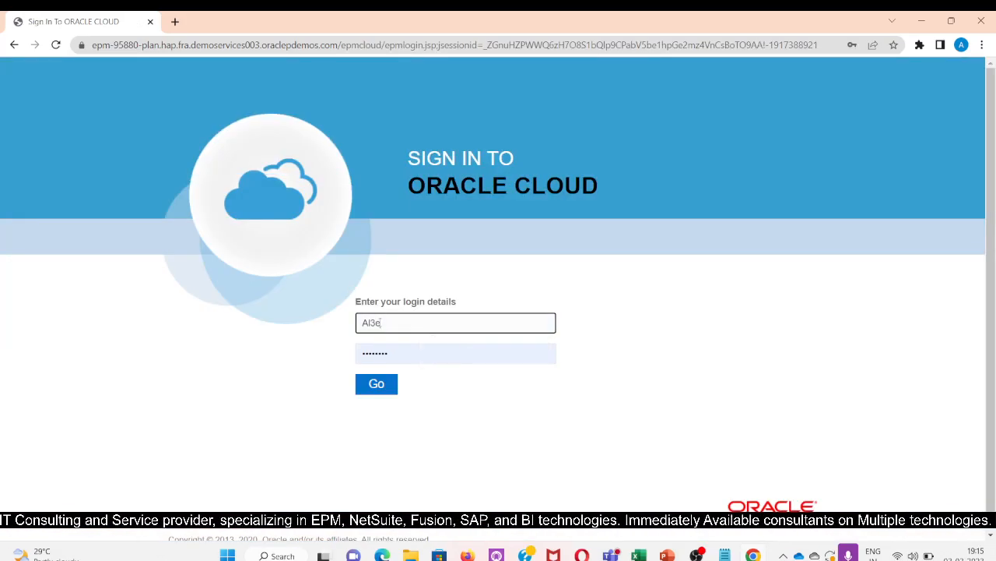
pyautogui.press('BackSpace')
pyautogui.press('BackSpace')
pyautogui.press('BackSpace')
pyautogui.write('ex')
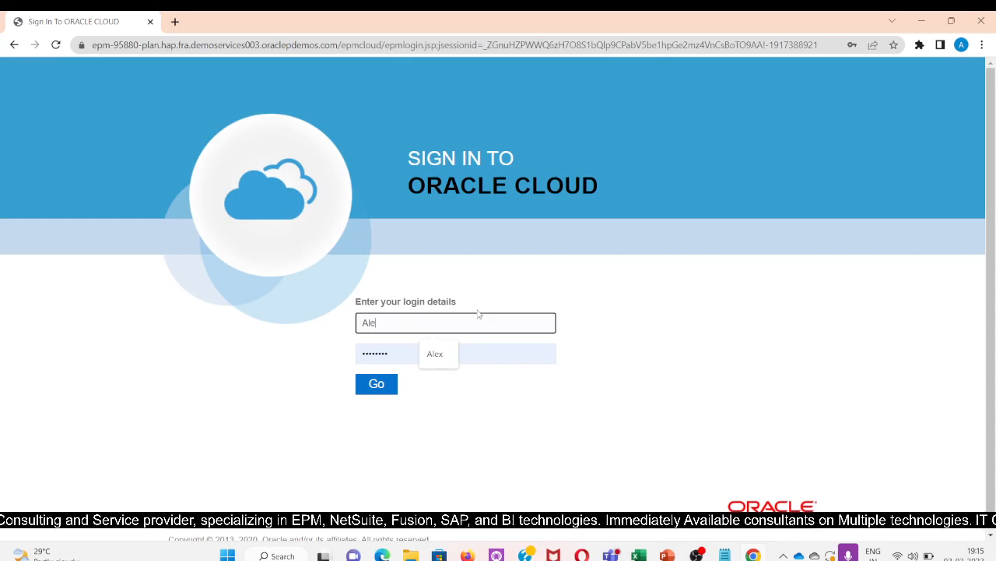
pyautogui.click(376, 384)
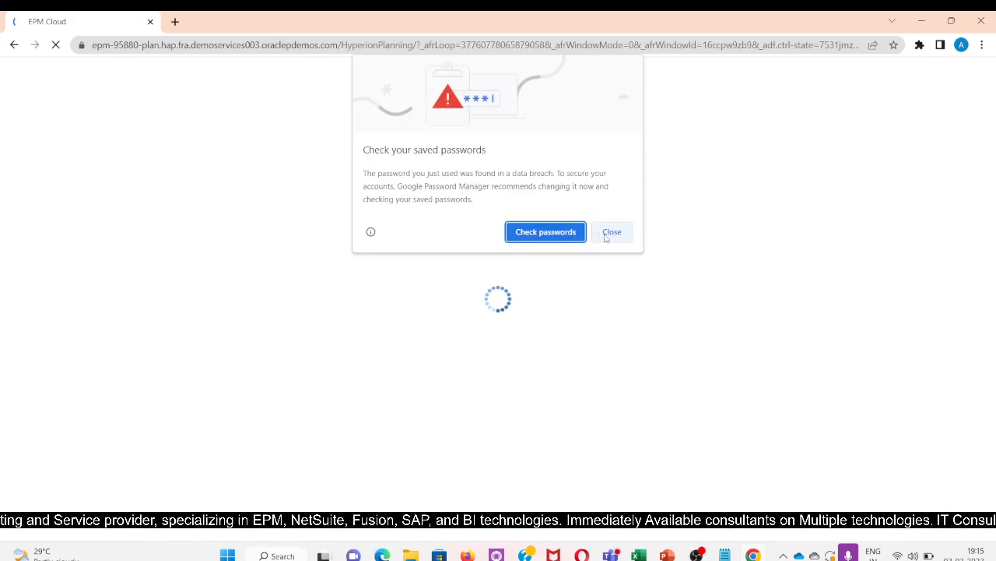
pyautogui.click(611, 231)
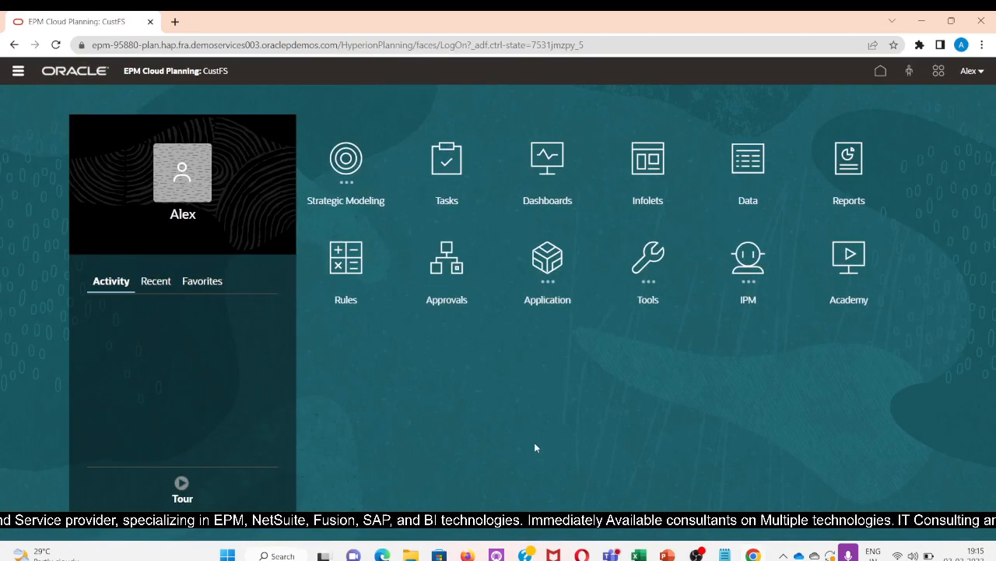
# - Open Manage Approvals and load the approval units for the Plan scenario and Base version
pyautogui.click(18, 70)
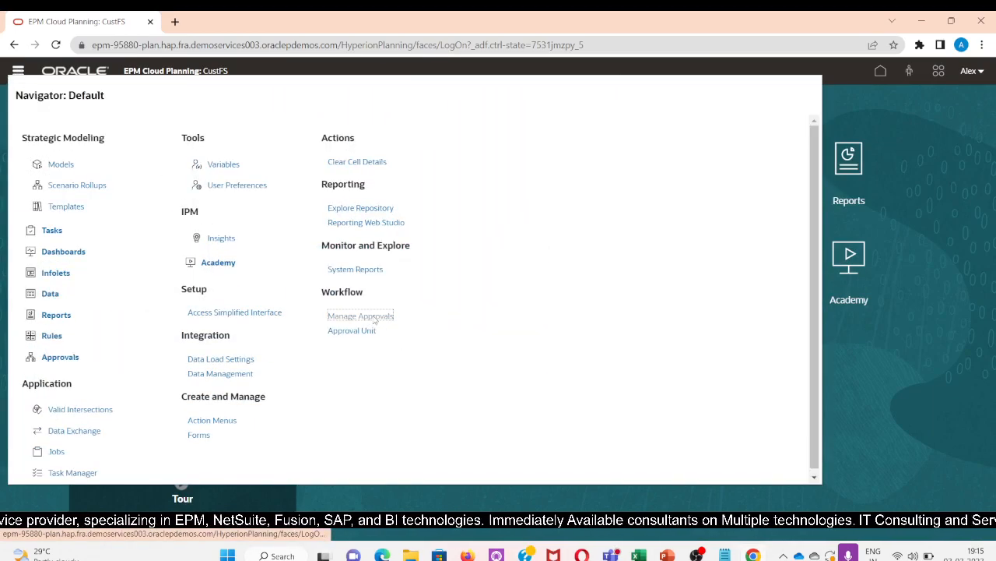
pyautogui.click(374, 316)
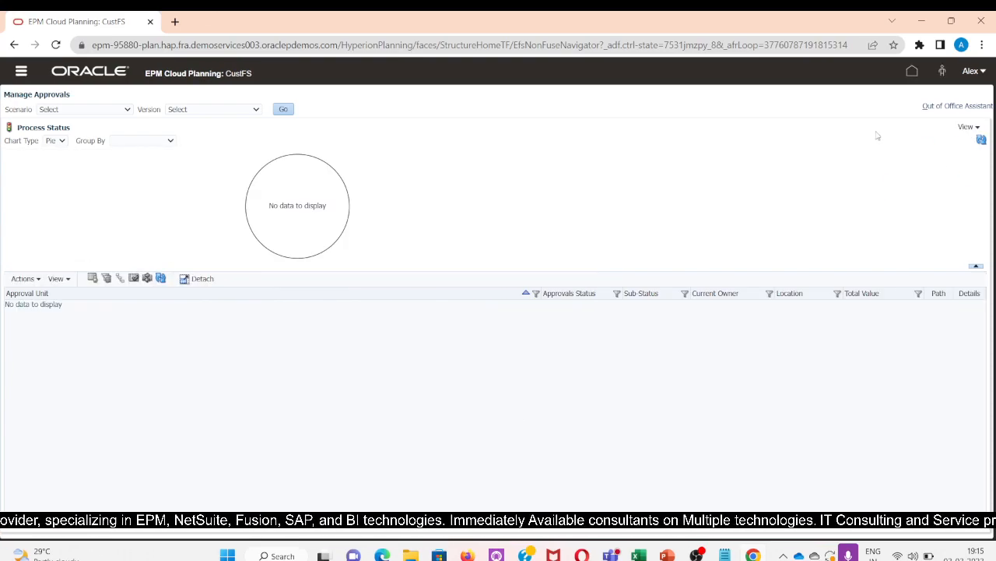
pyautogui.click(70, 110)
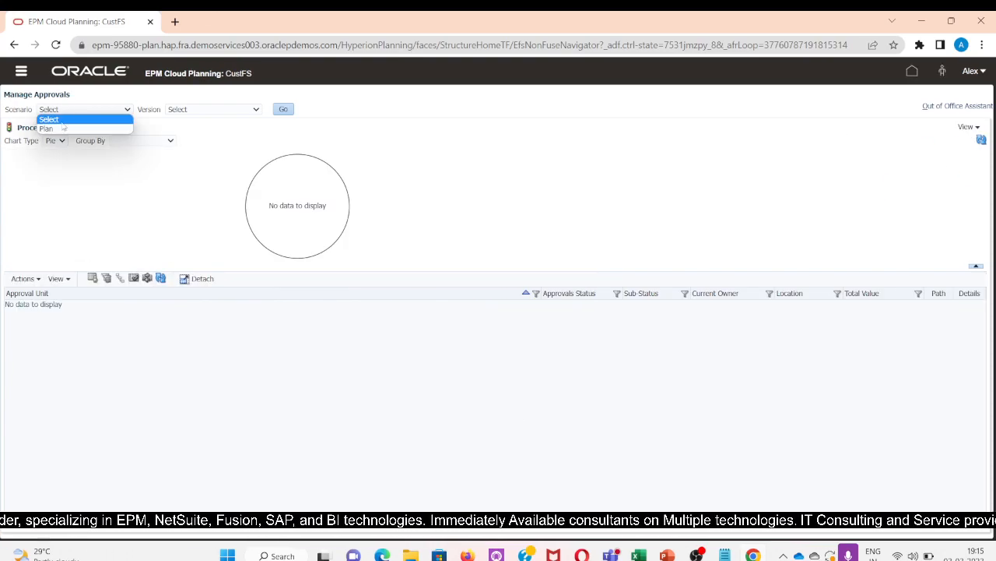
pyautogui.click(47, 129)
pyautogui.click(208, 110)
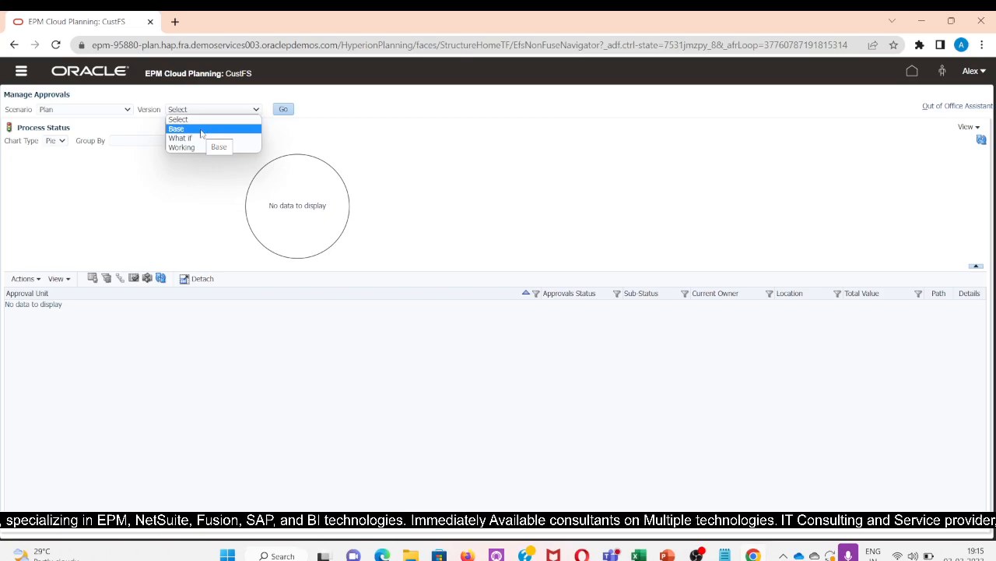
pyautogui.click(201, 130)
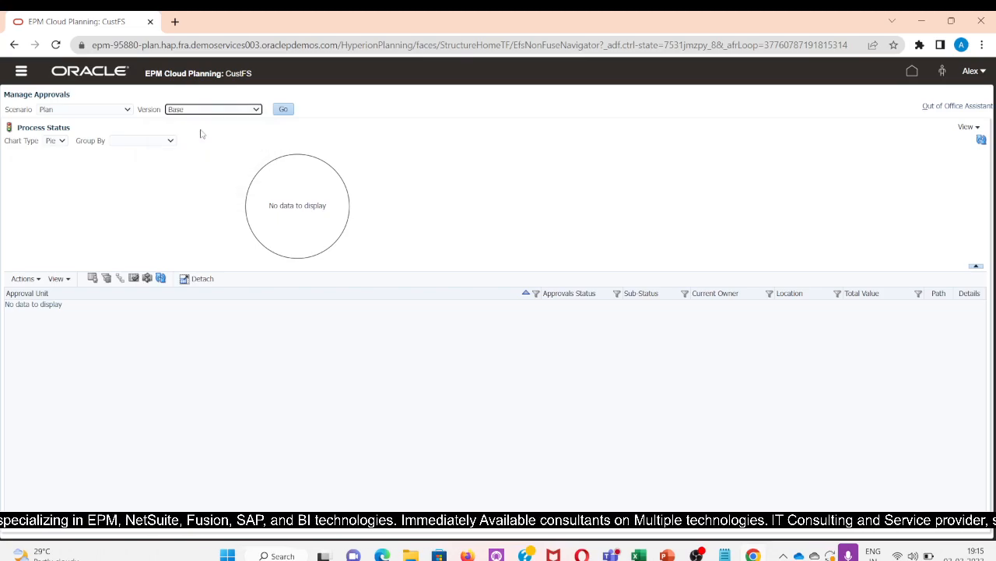
pyautogui.click(284, 109)
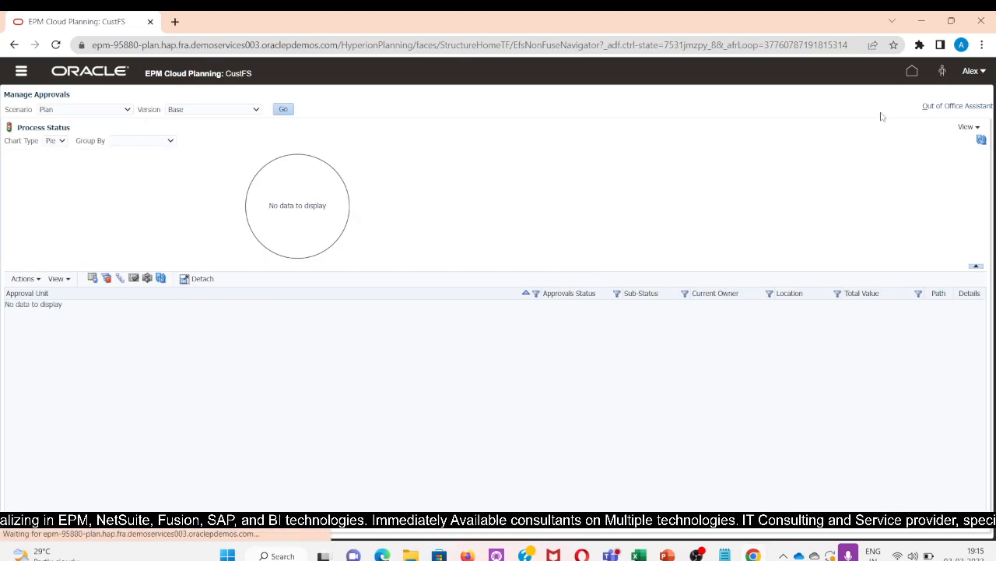
# - Switch to the tree view, expand 70001 Revenue Planning and start the plan cycle for approval unit 70001
pyautogui.click(969, 132)
pyautogui.click(928, 180)
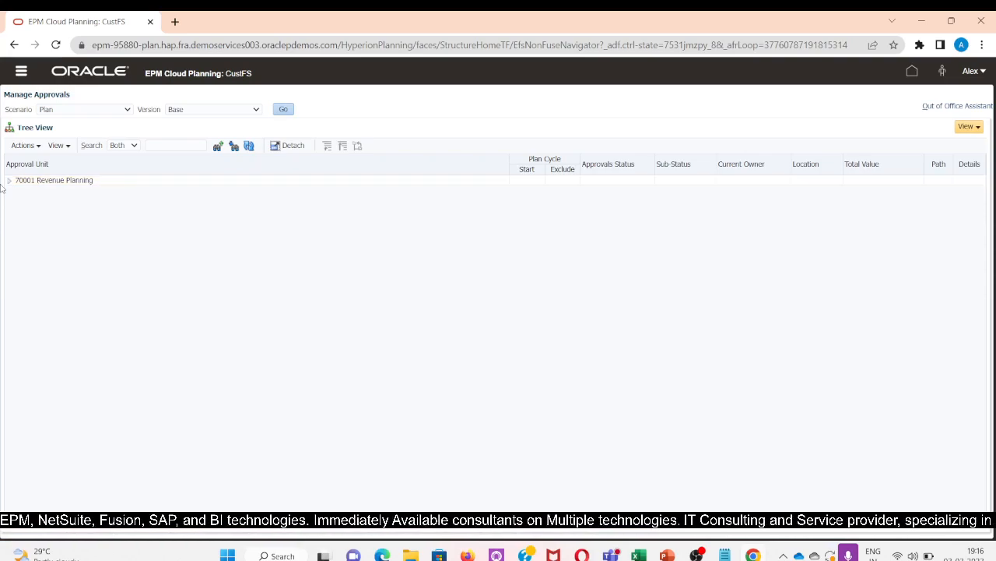
pyautogui.click(10, 182)
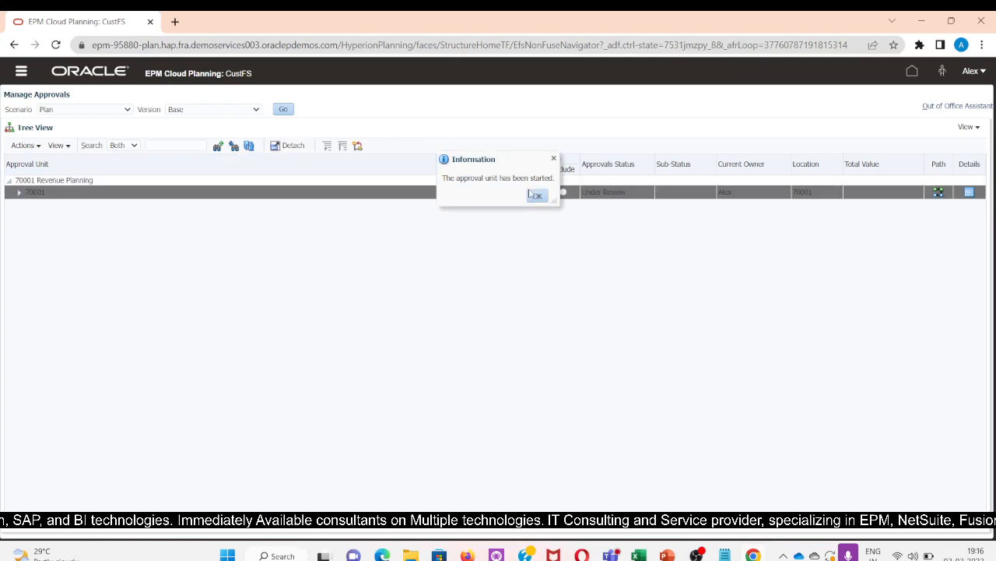
pyautogui.click(539, 196)
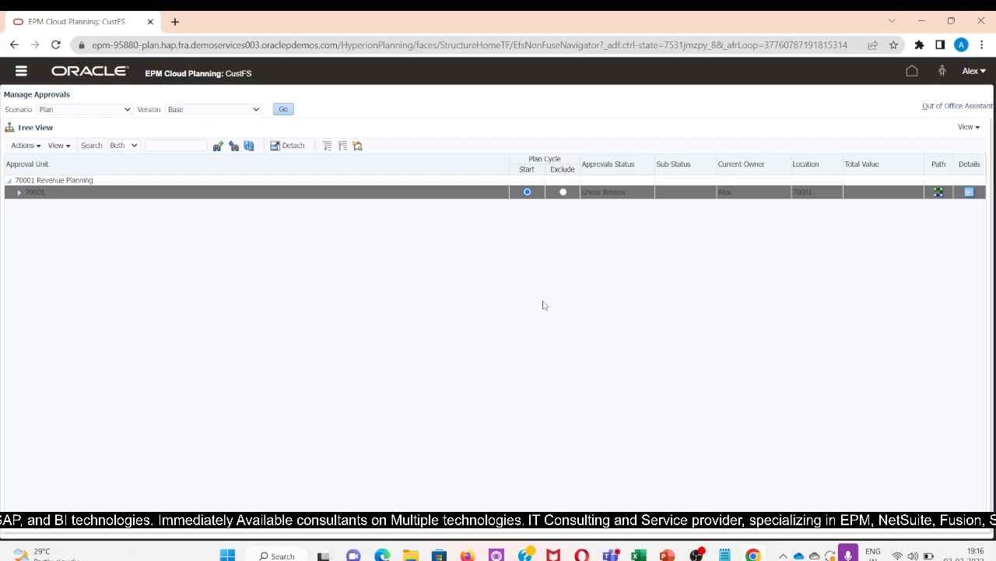
# - Review the potential promotional path of approval unit 70001 and open its details to see the history
pyautogui.click(970, 195)
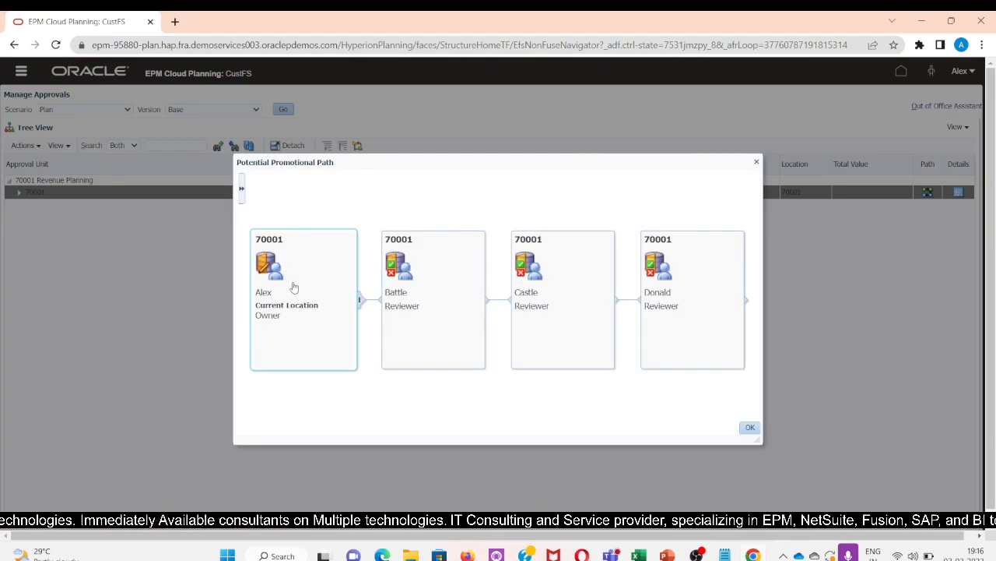
pyautogui.click(751, 429)
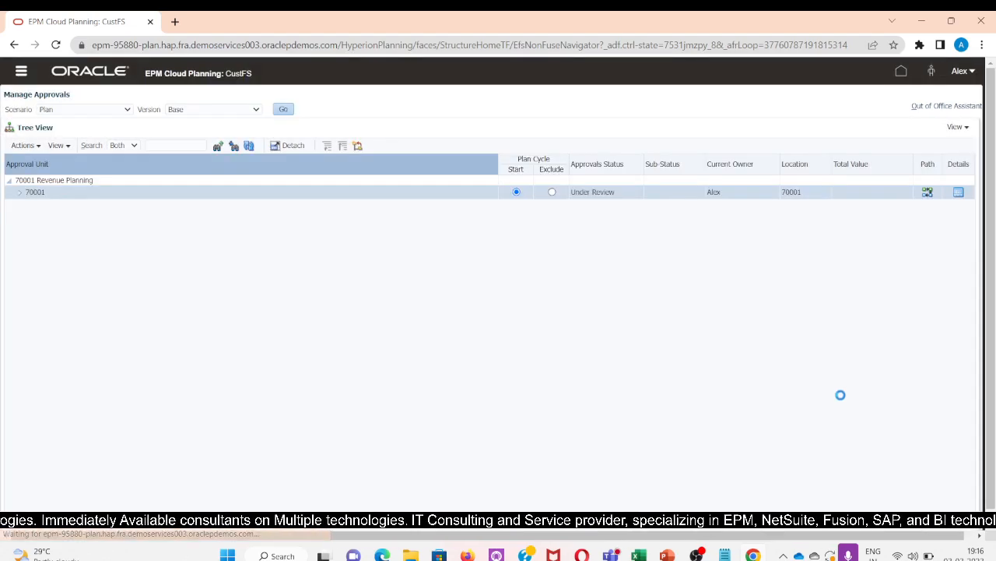
pyautogui.click(958, 195)
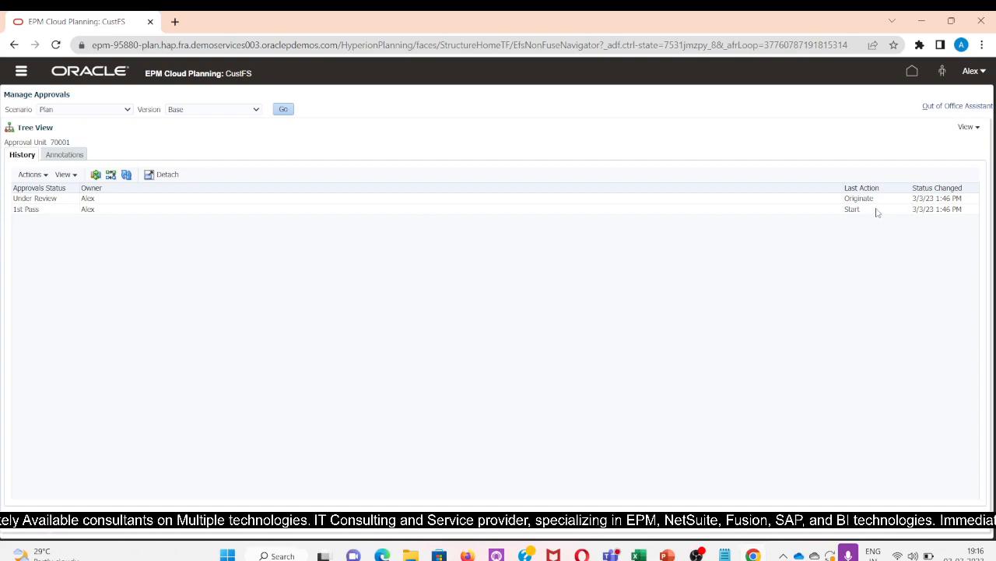
# - Add an annotation to approval unit 70001 and begin its text with "Hello" and the recipient's first name
pyautogui.click(65, 154)
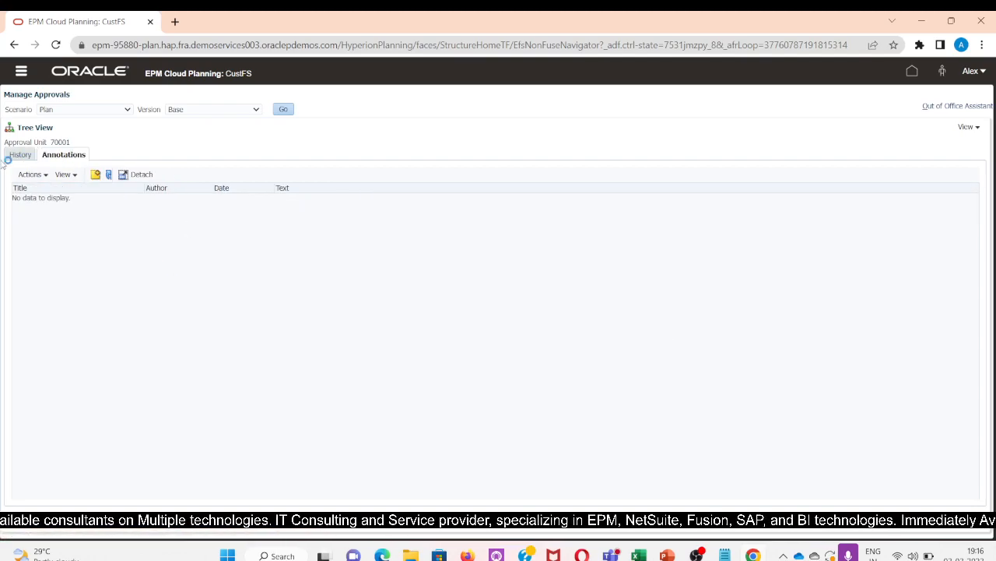
pyautogui.click(39, 175)
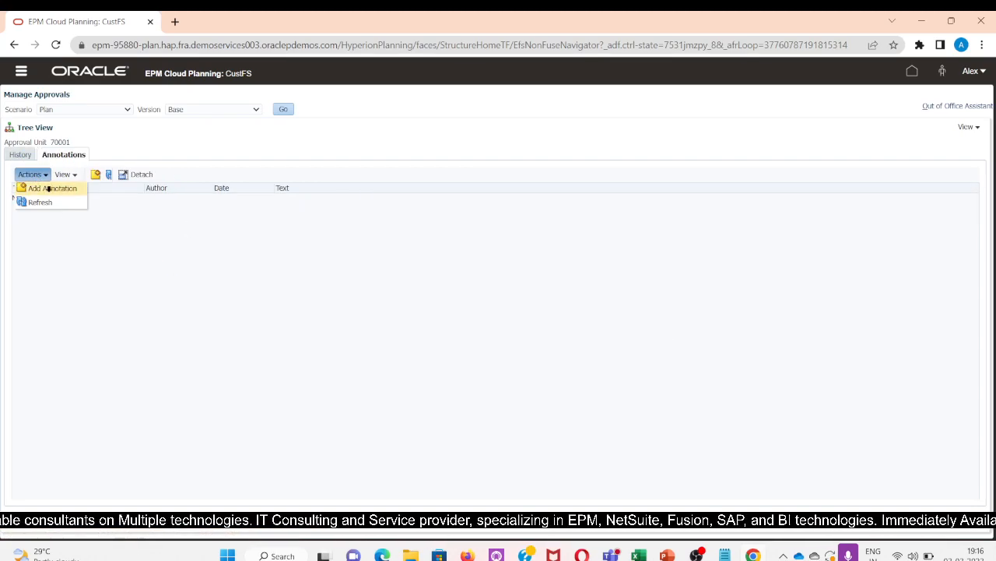
pyautogui.click(52, 189)
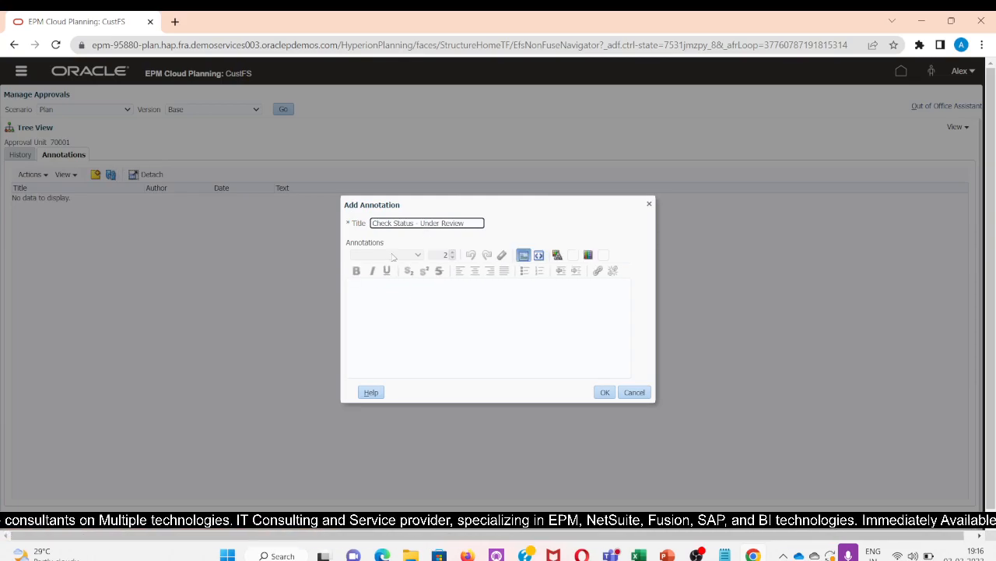
pyautogui.click(440, 339)
pyautogui.write('hell')
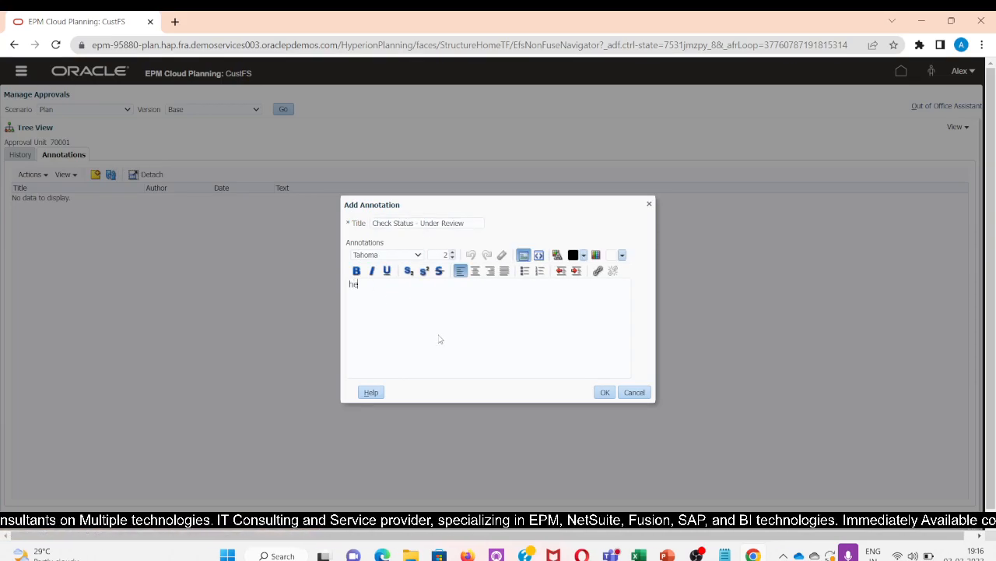
pyautogui.press('BackSpace')
pyautogui.press('BackSpace')
pyautogui.press('BackSpace')
pyautogui.press('BackSpace')
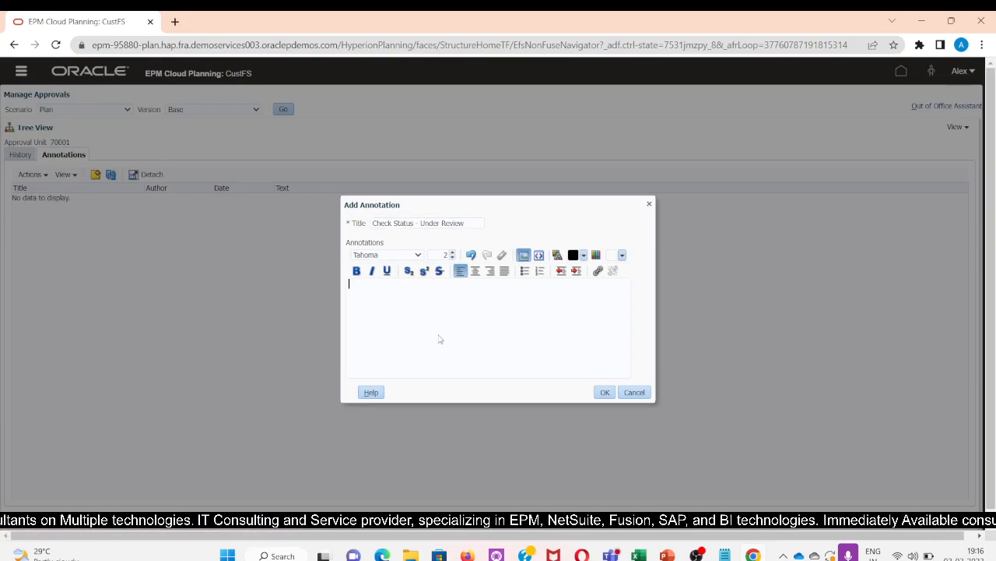
pyautogui.write('Hel')
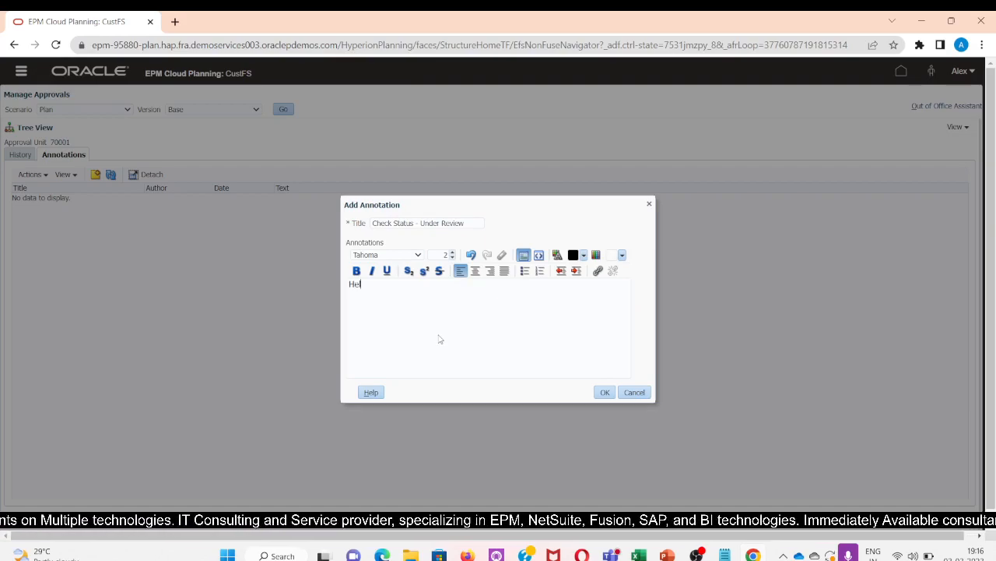
pyautogui.write('lo Anki')
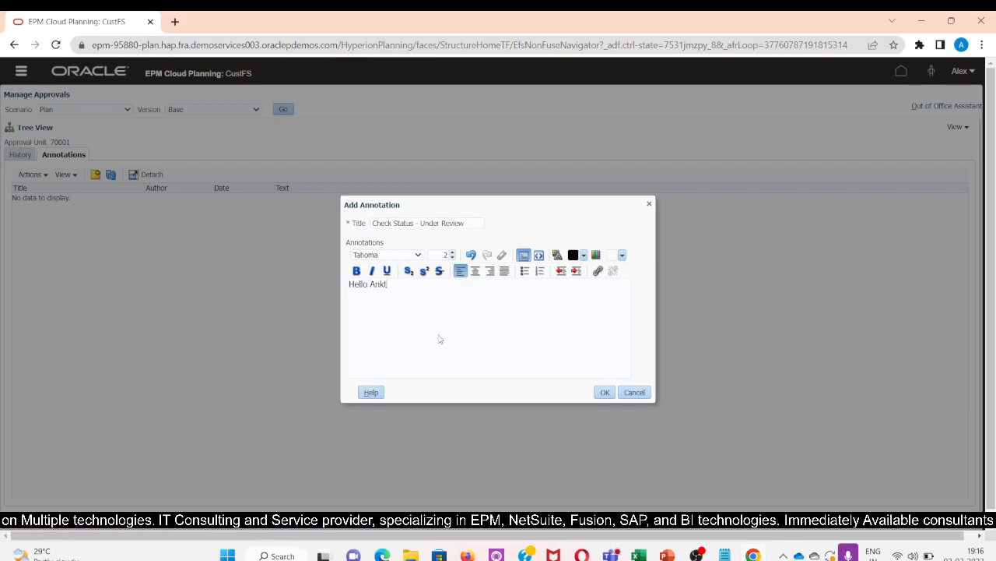
pyautogui.press('BackSpace')
pyautogui.press('BackSpace')
pyautogui.write('ita')
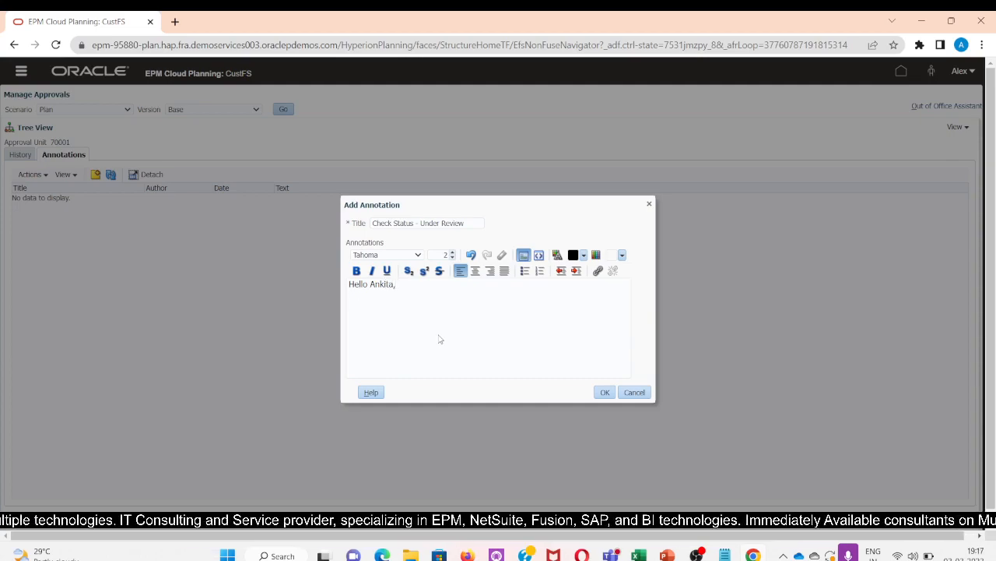
# - Write "Please initiate a material revenue plan for FY24" below the annotation's greeting
pyautogui.press('Return')
pyautogui.write('Please initiate')
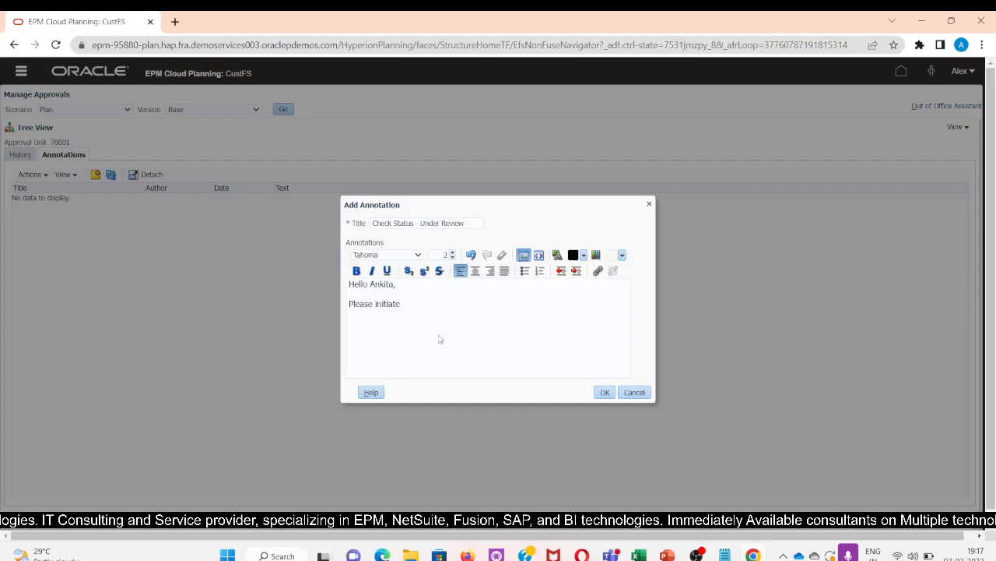
pyautogui.write('ive')
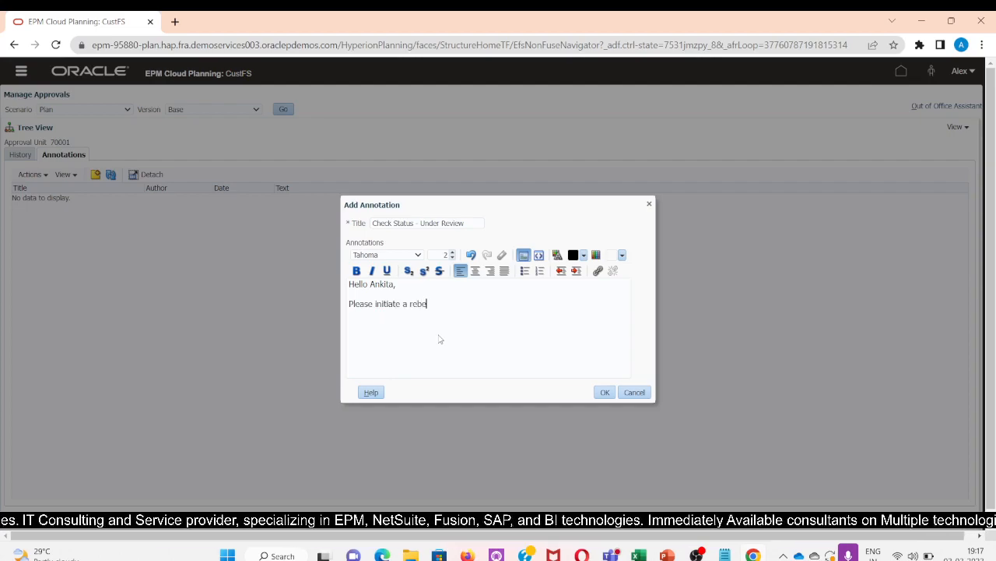
pyautogui.press('BackSpace')
pyautogui.press('BackSpace')
pyautogui.press('BackSpace')
pyautogui.write('eve')
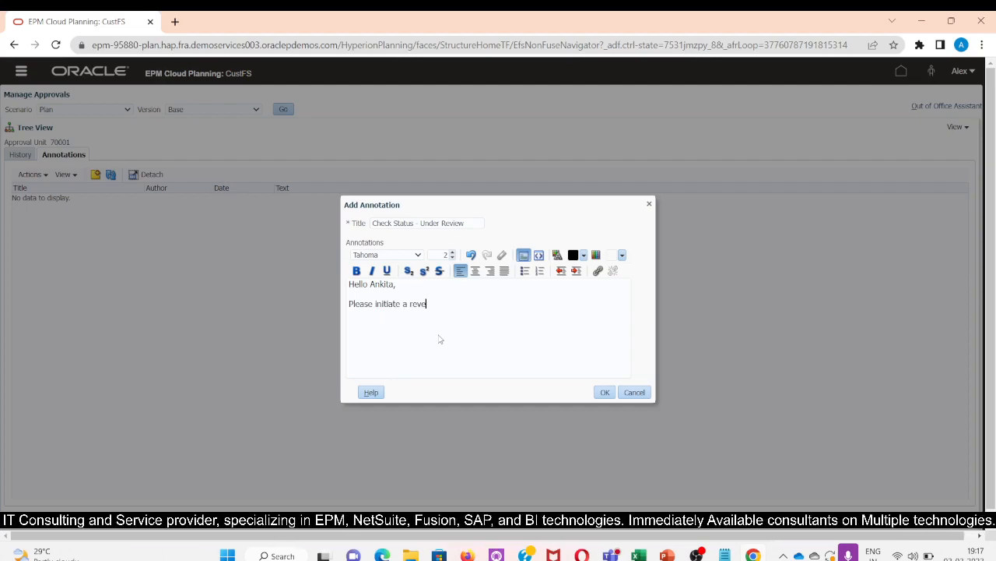
pyautogui.write('nue ')
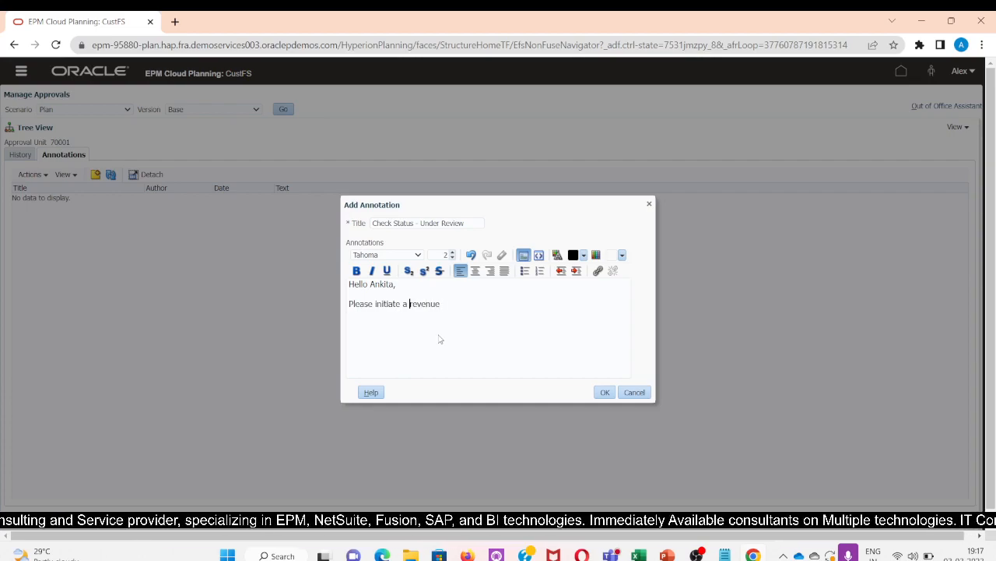
pyautogui.write('mater')
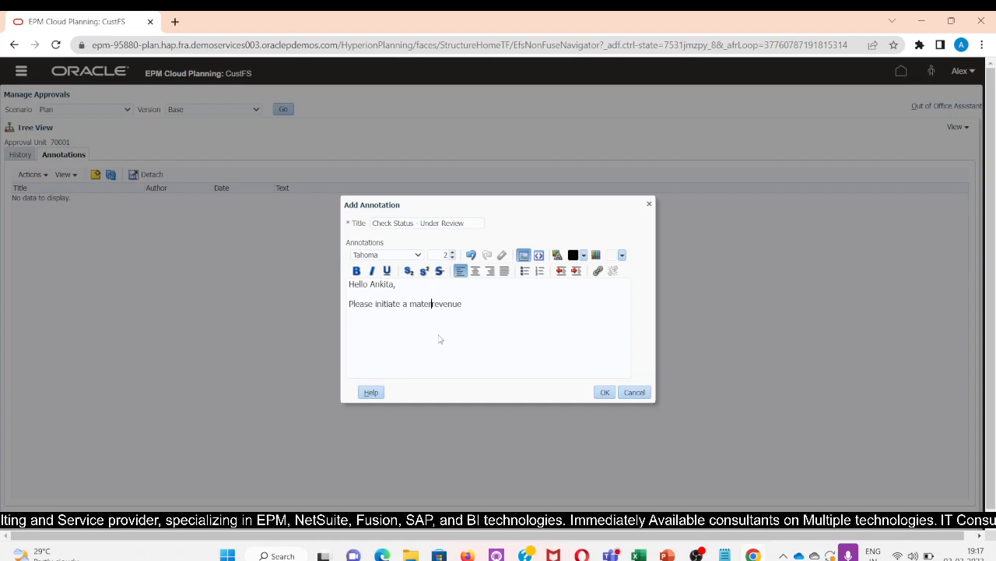
pyautogui.write('ia')
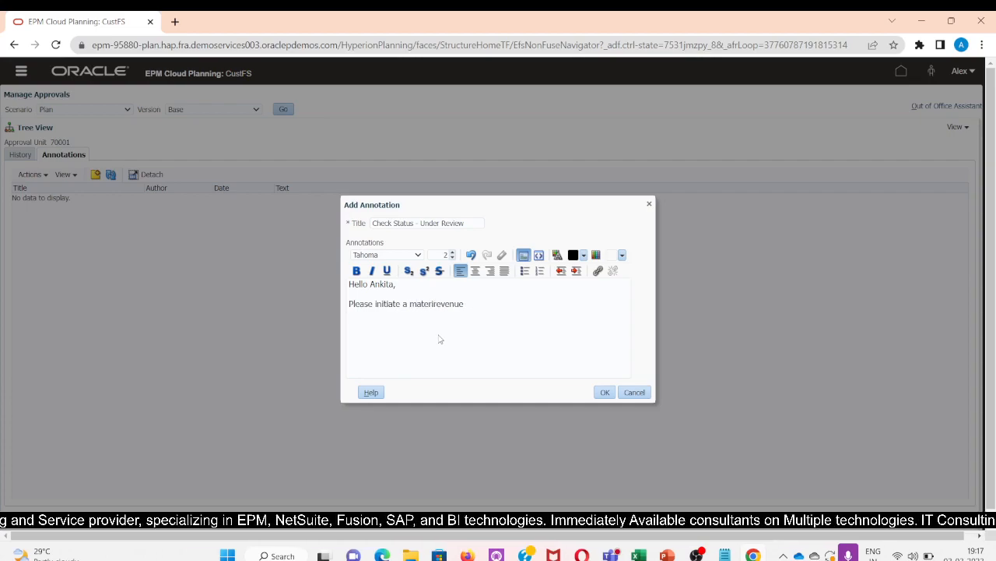
pyautogui.write('l ')
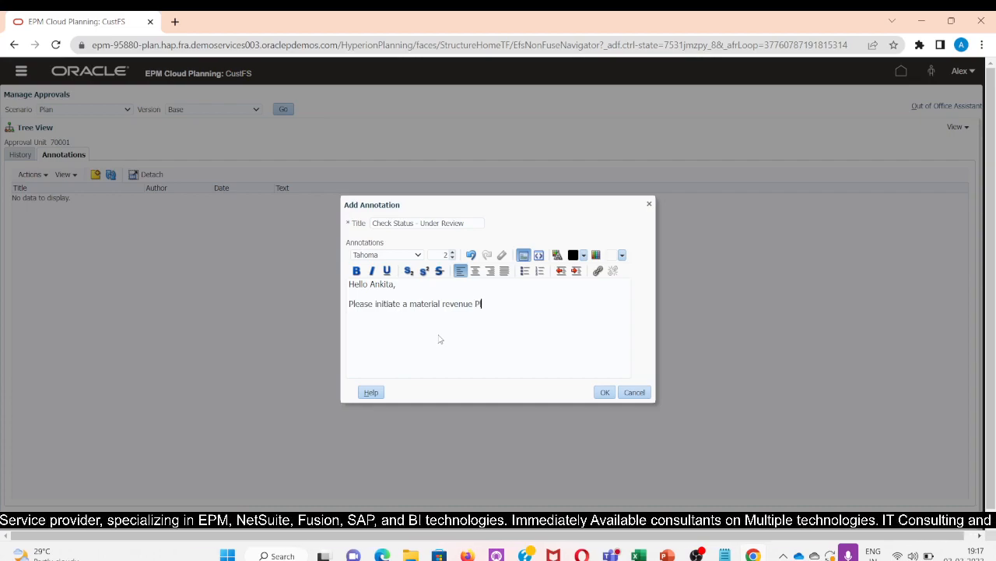
pyautogui.write('la ')
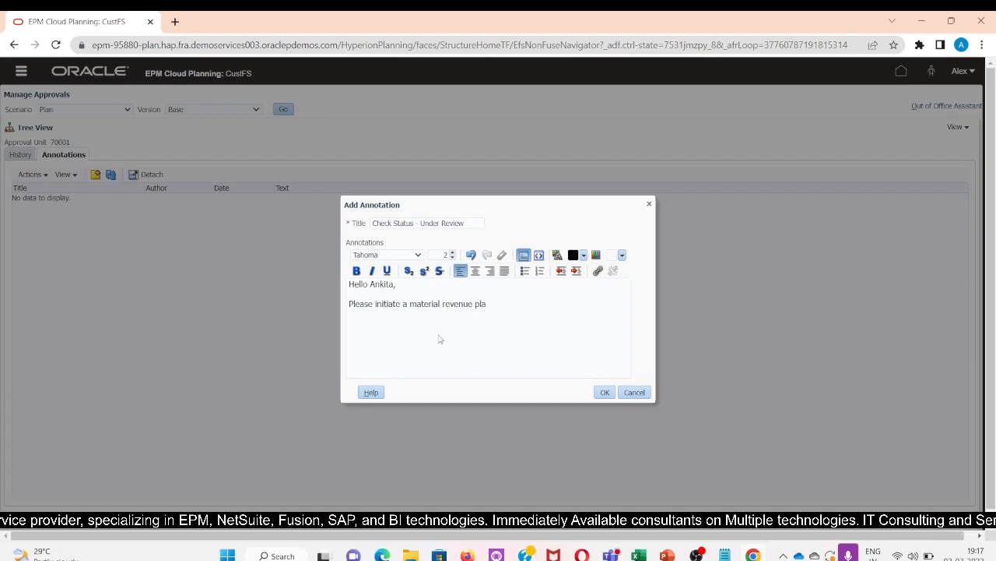
pyautogui.write('n for F')
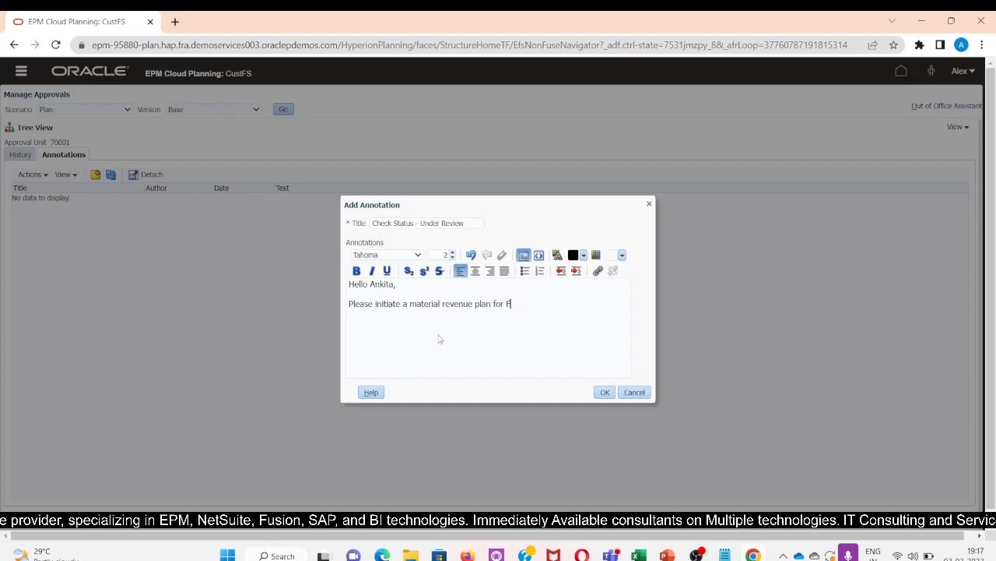
pyautogui.write('Y24')
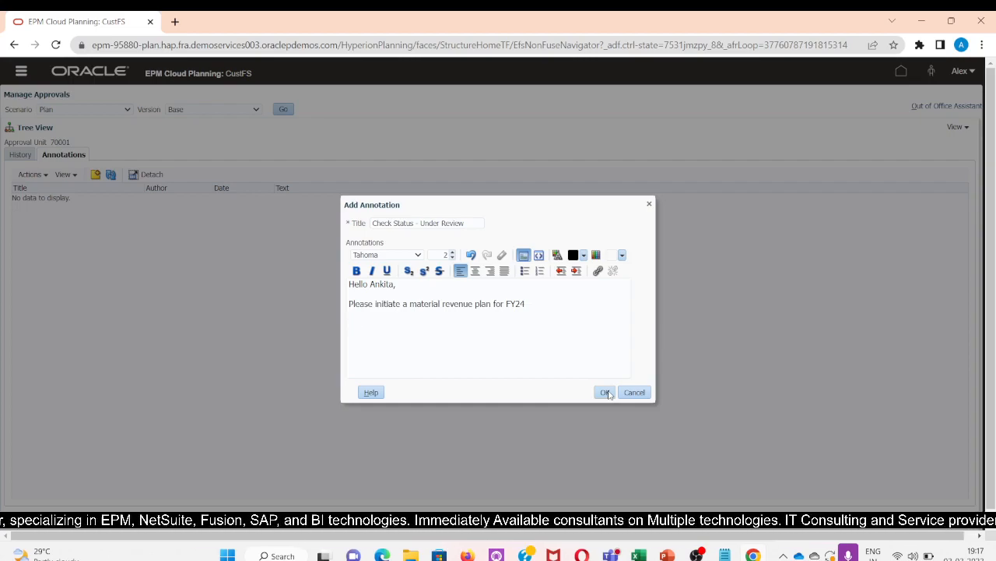
# - Close the annotation text with "Thanks and regards," and the sender's first name, and save the annotation
pyautogui.write('Then')
pyautogui.write('anks and ')
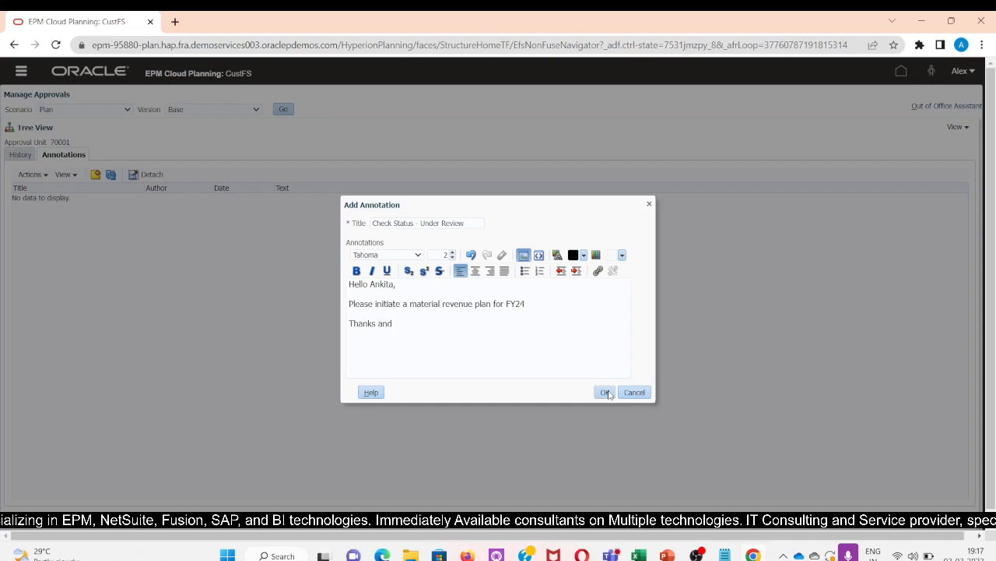
pyautogui.write('reg')
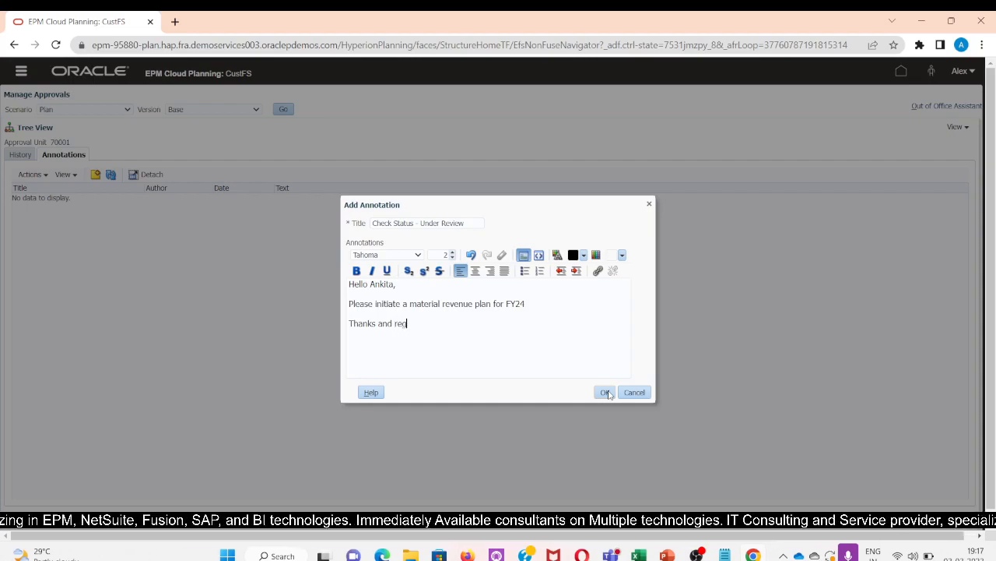
pyautogui.write('ards')
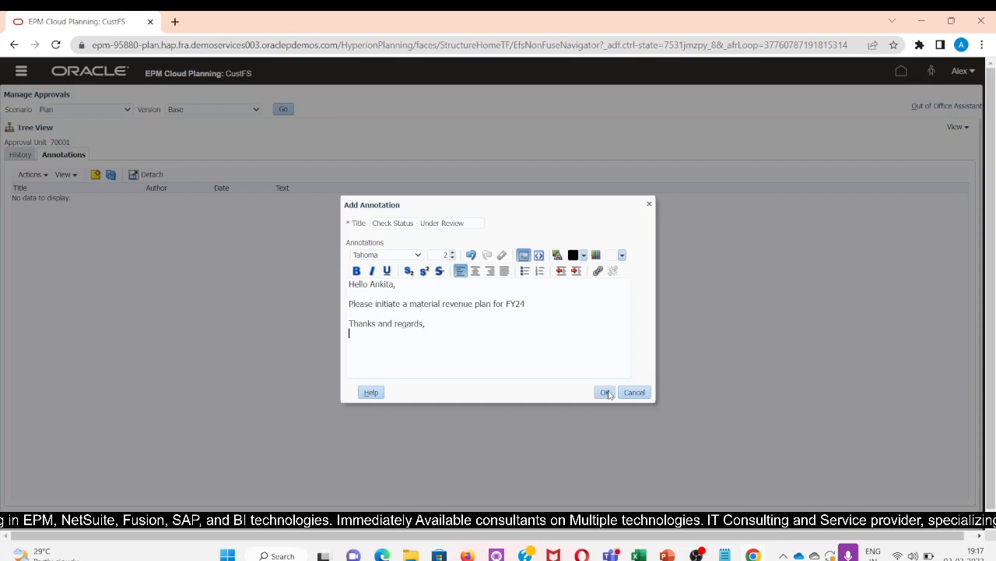
pyautogui.write(',')
pyautogui.press('Return')
pyautogui.write('Ankiya')
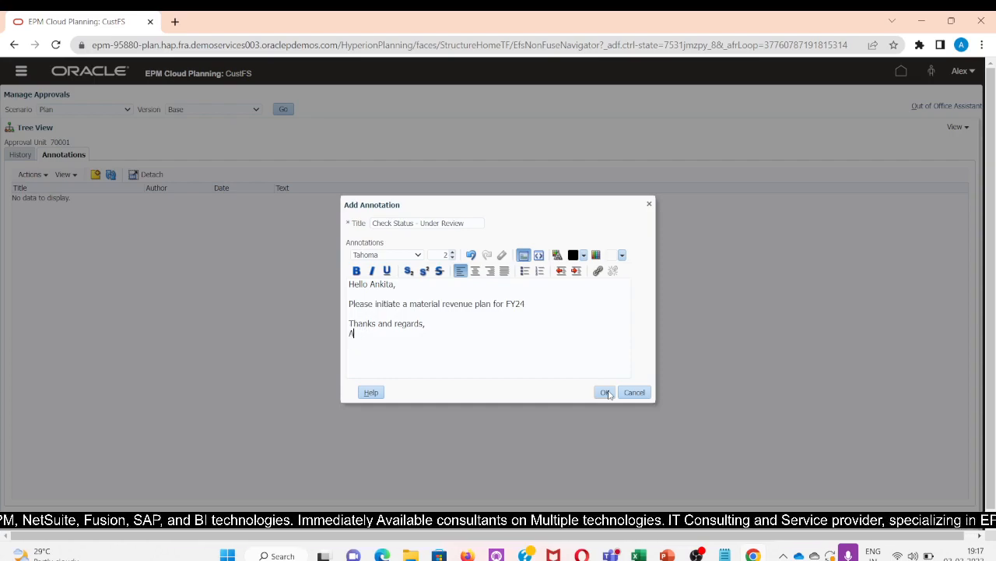
pyautogui.write('x')
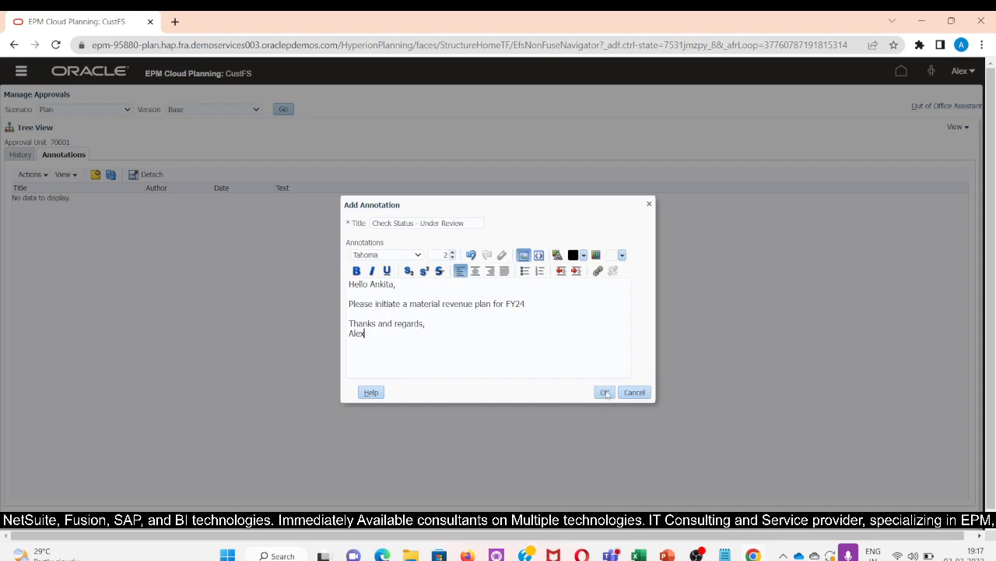
pyautogui.click(606, 392)
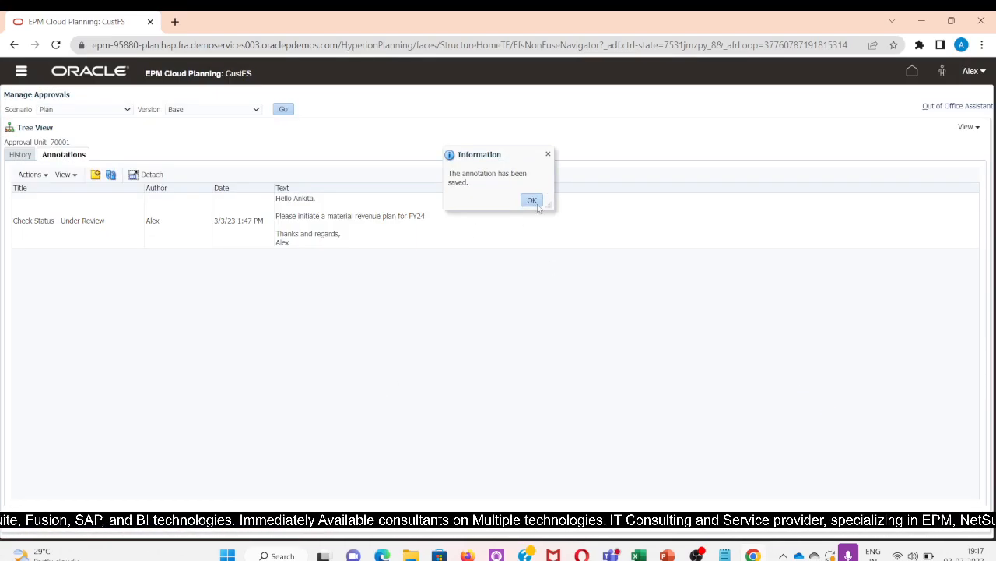
pyautogui.click(531, 200)
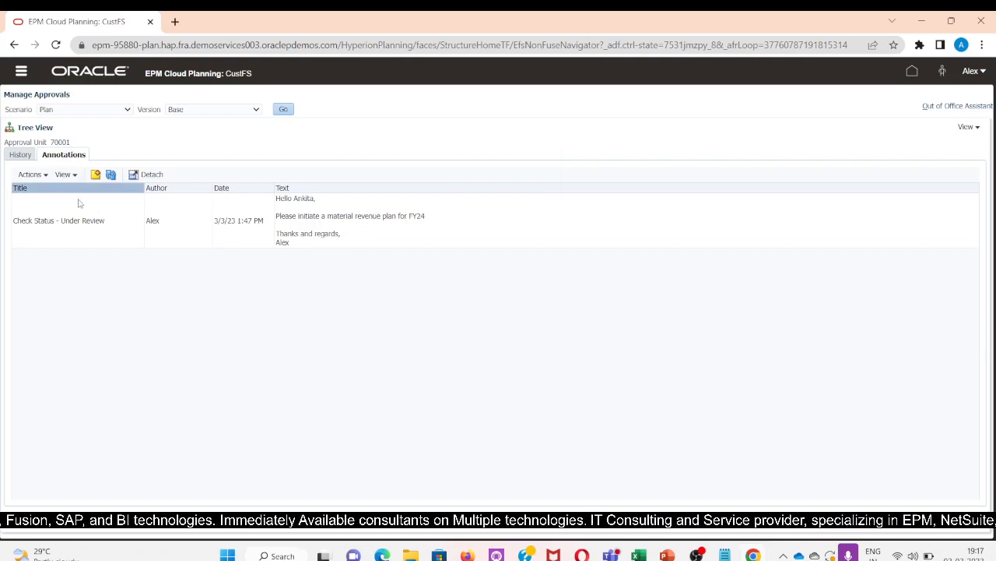
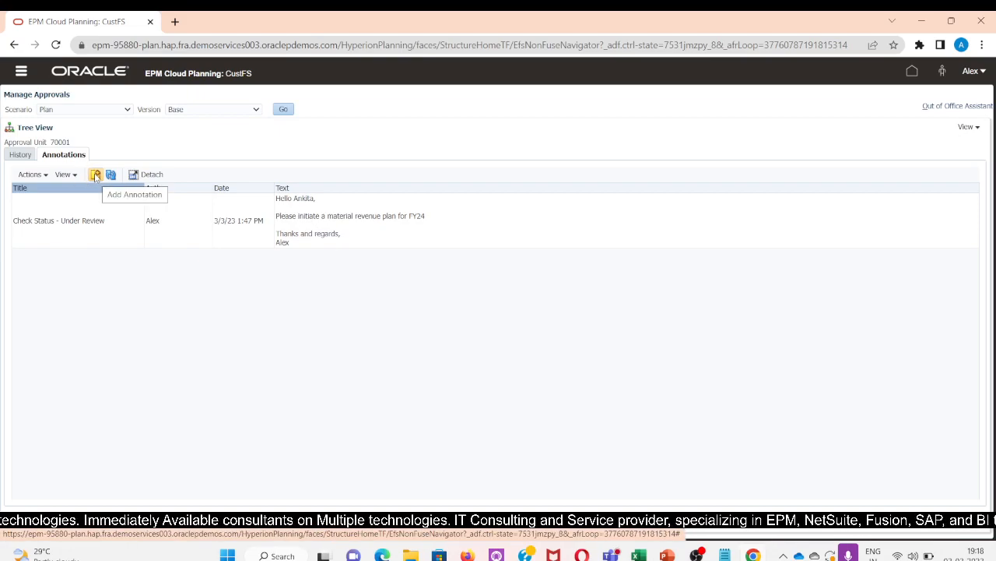
# - Add a second annotation to approval unit 70001 and begin its text with "Hello" and the next recipient's name
pyautogui.click(94, 176)
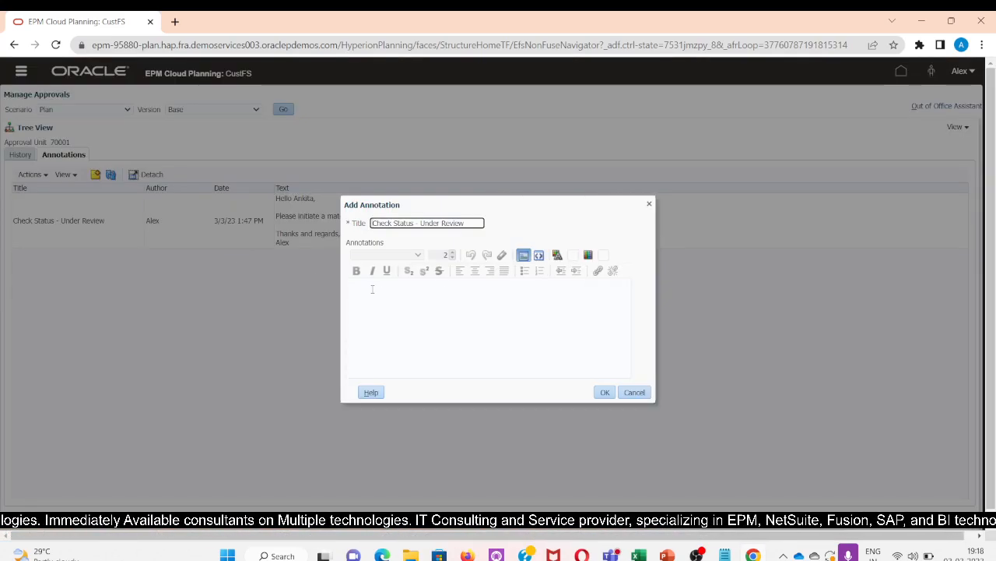
pyautogui.click(372, 289)
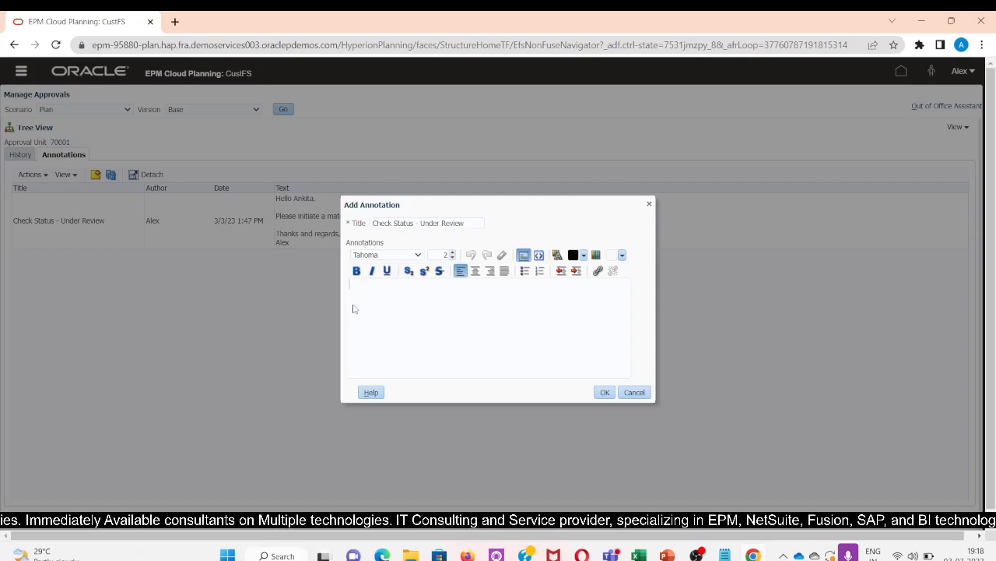
pyautogui.write('Hello')
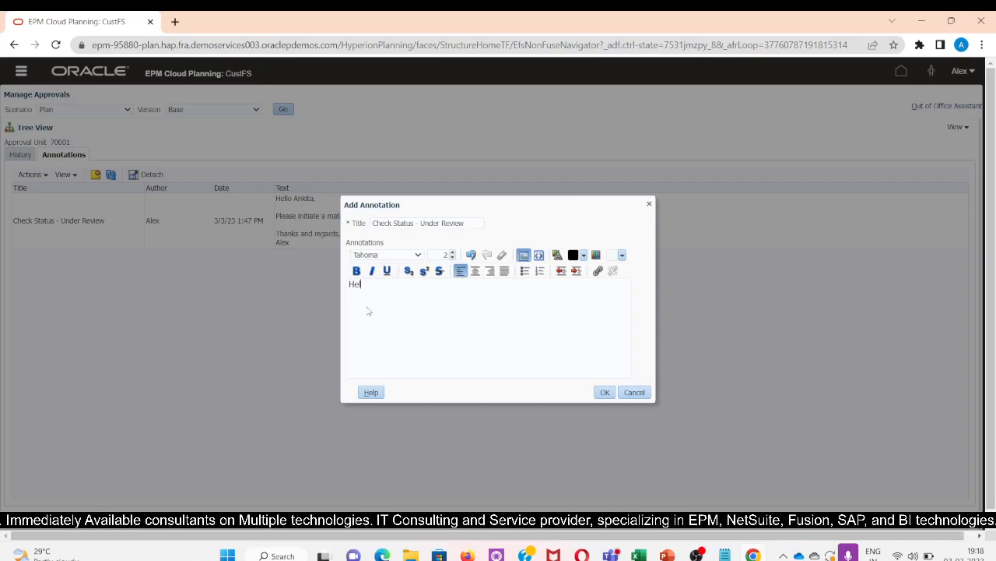
pyautogui.press('BackSpace')
pyautogui.press('BackSpace')
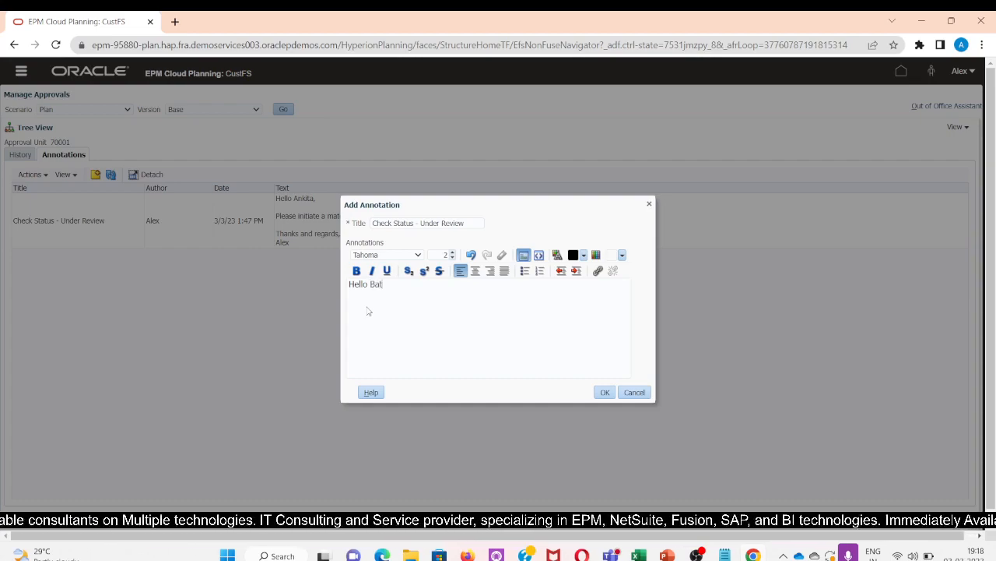
pyautogui.write('le,')
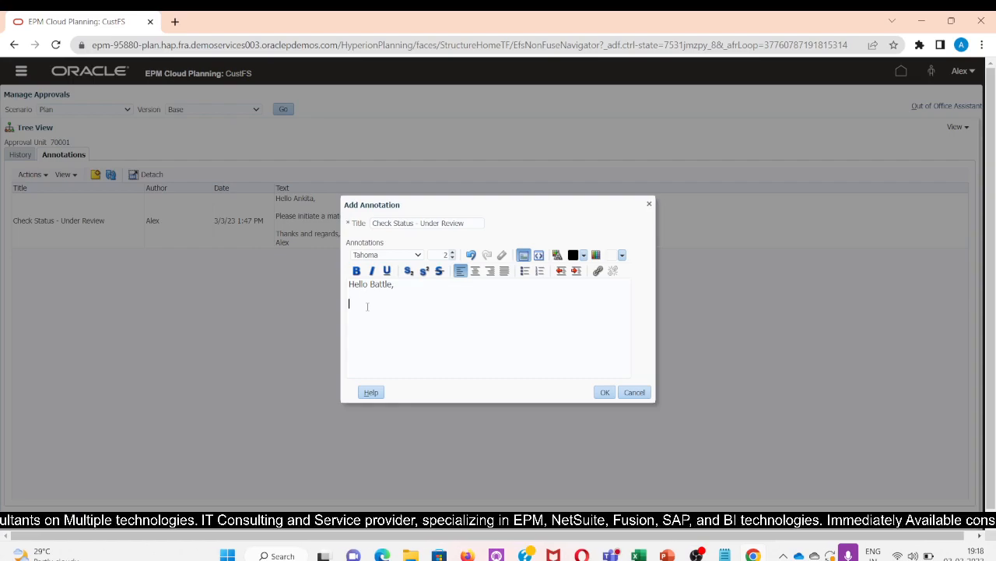
# - Write "Please the plan for material revenue for FY24" below the second annotation's greeting
pyautogui.write('Pleas')
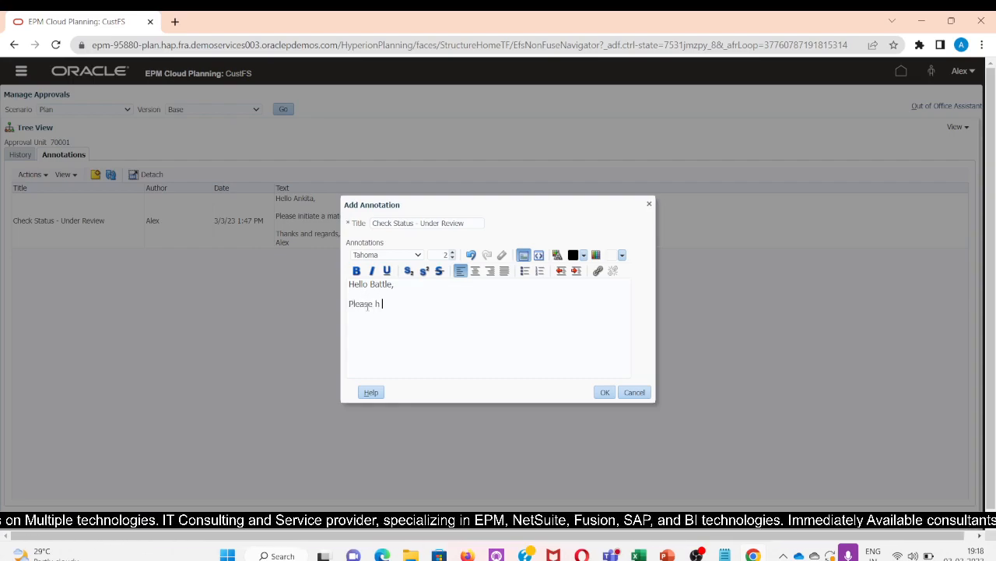
pyautogui.write('e the ')
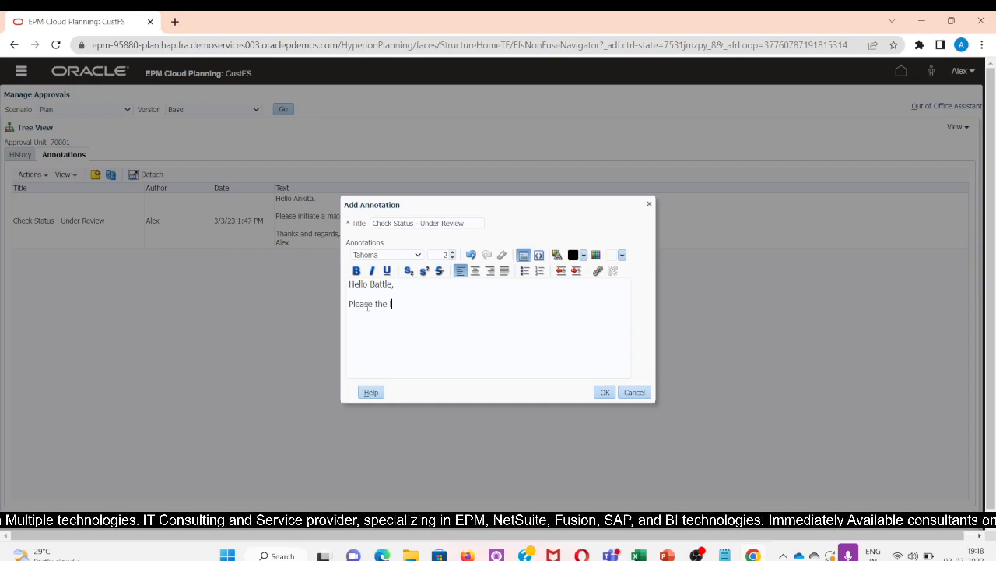
pyautogui.write('p')
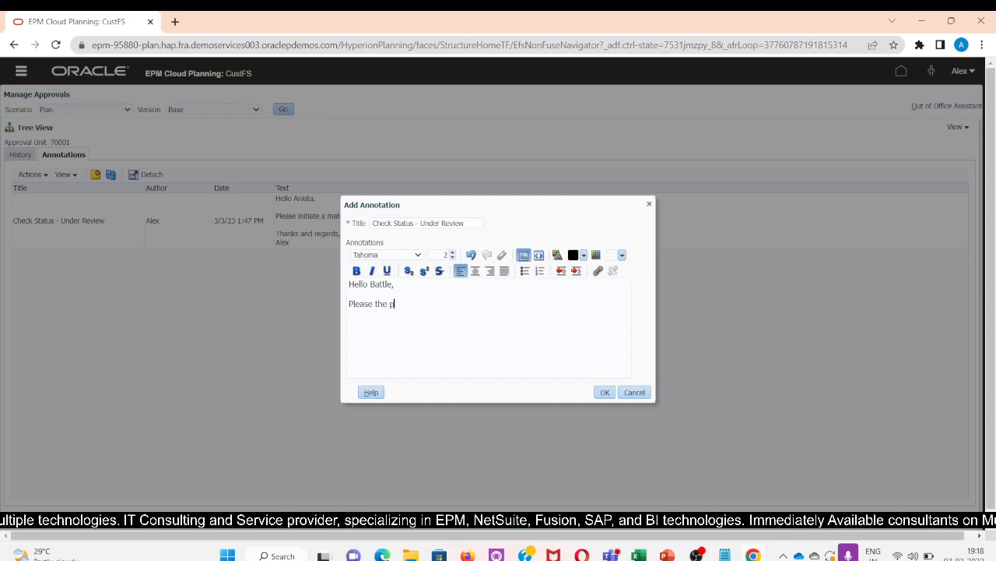
pyautogui.write('lan for')
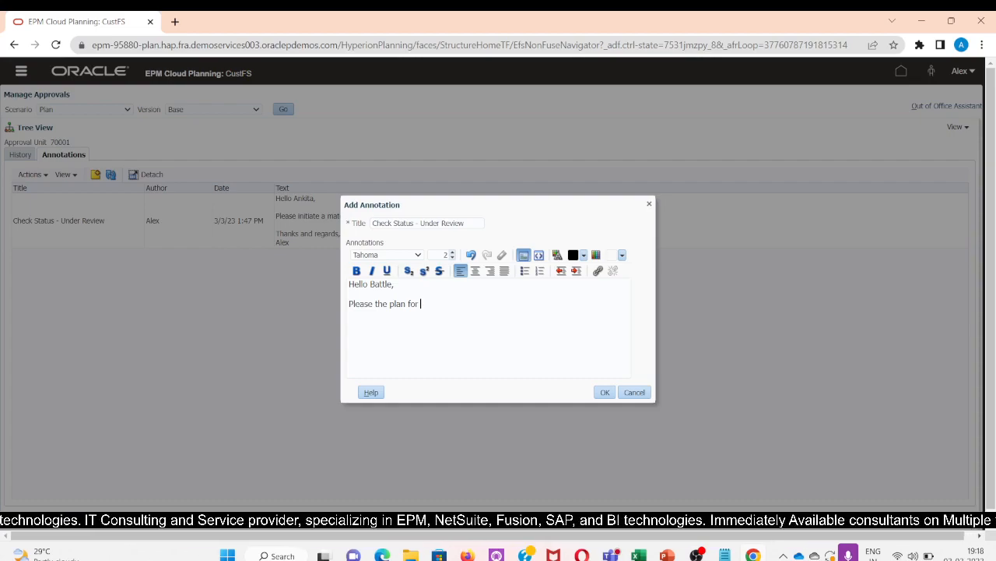
pyautogui.write(' mt')
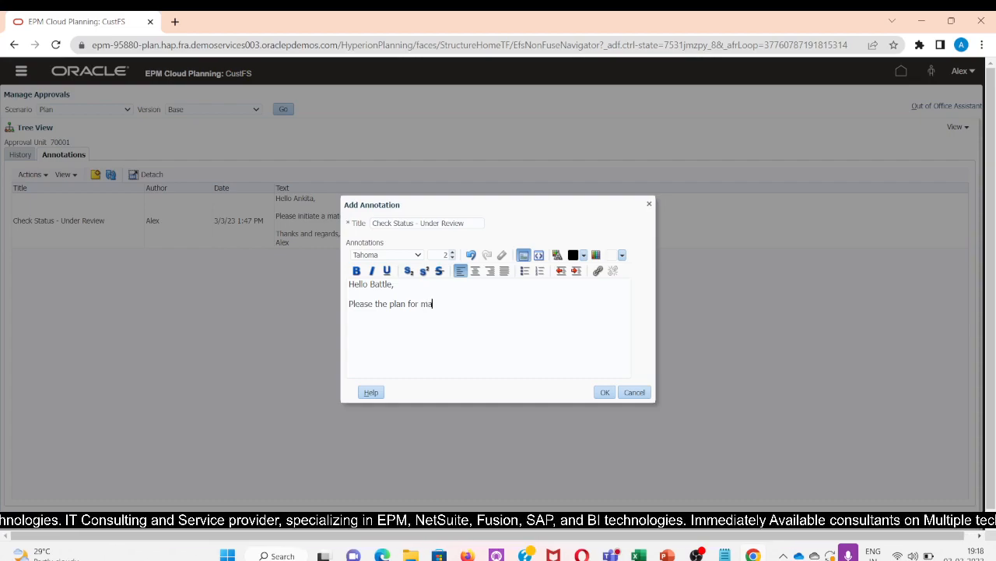
pyautogui.write('terila')
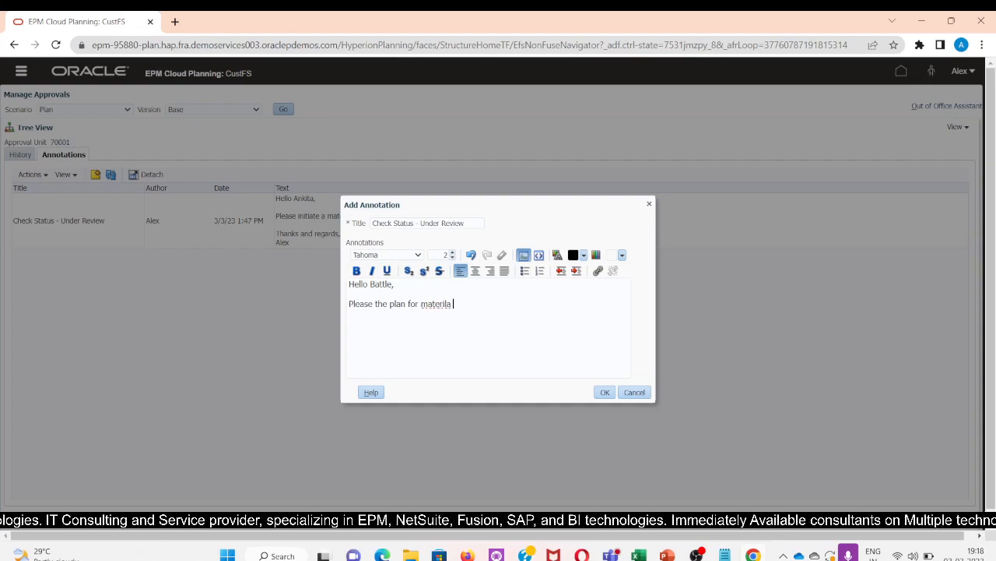
pyautogui.write(' rev')
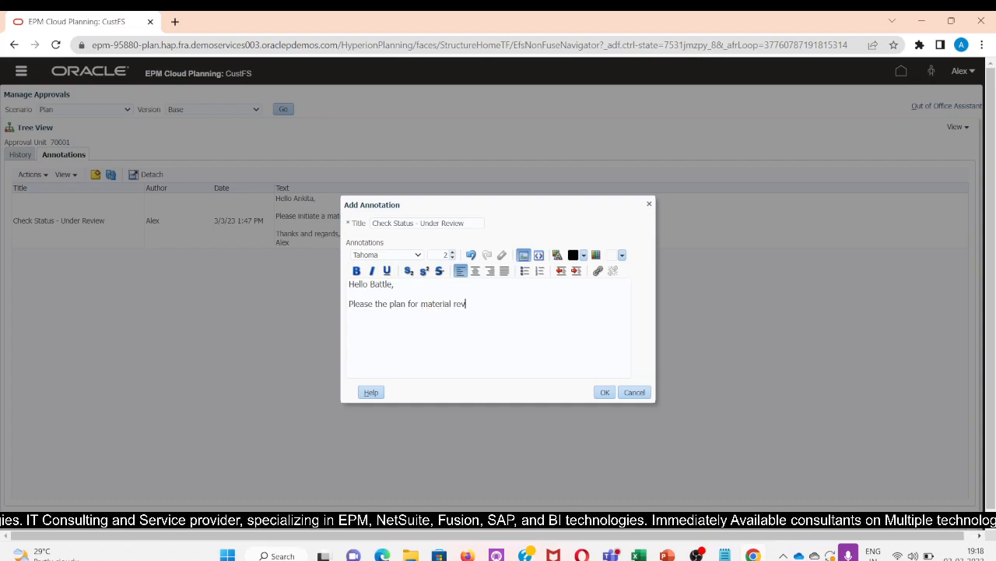
pyautogui.write('enue')
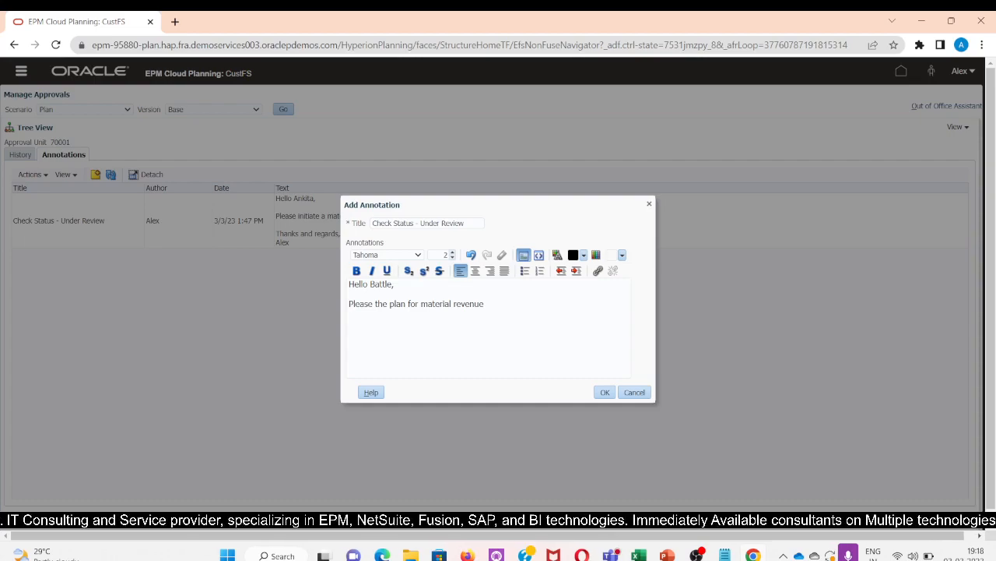
pyautogui.write(' for')
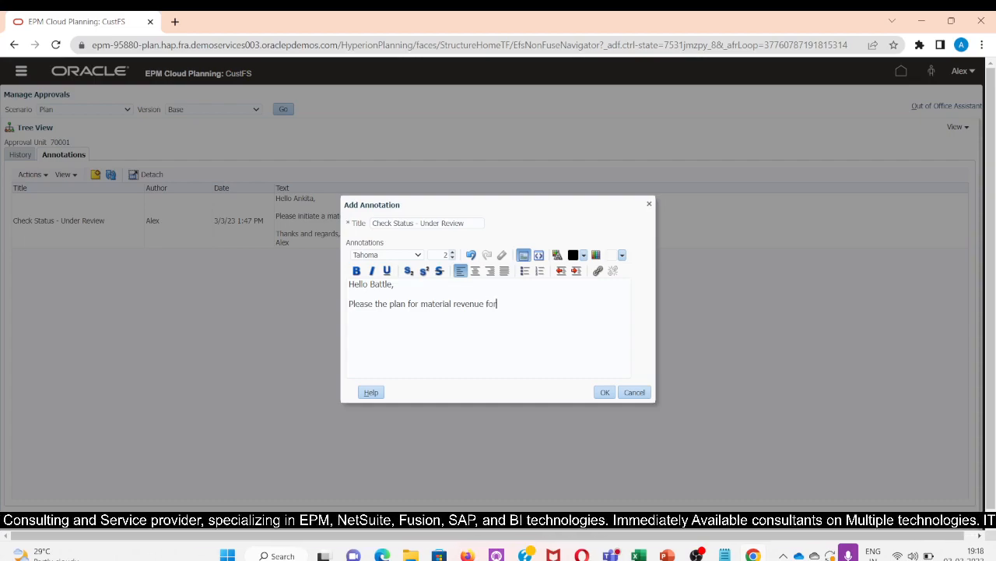
pyautogui.write(' FY24')
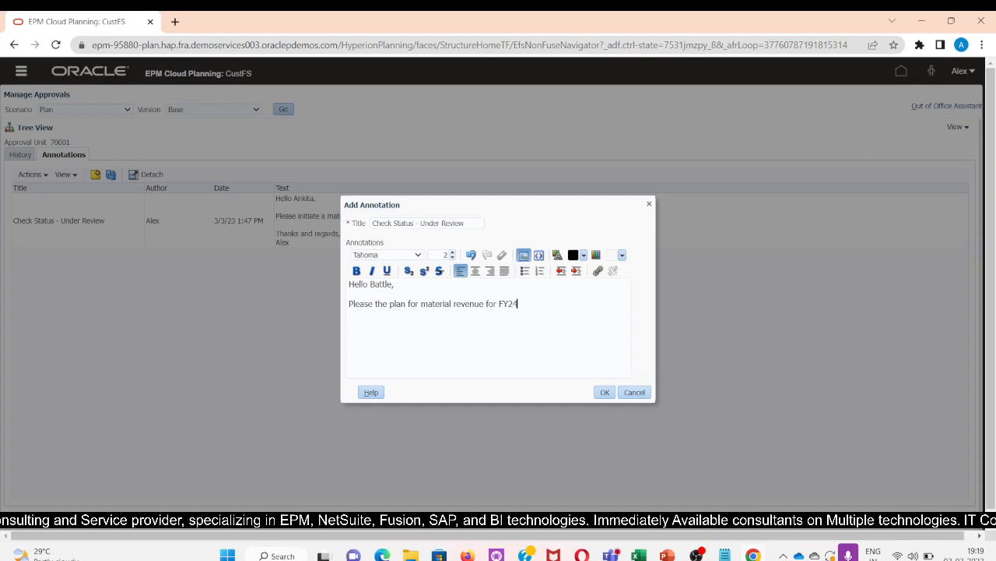
# - Sign off the second annotation with "Thanks," and the sender's first name, and save it
pyautogui.press('Return')
pyautogui.press('Return')
pyautogui.write('Than')
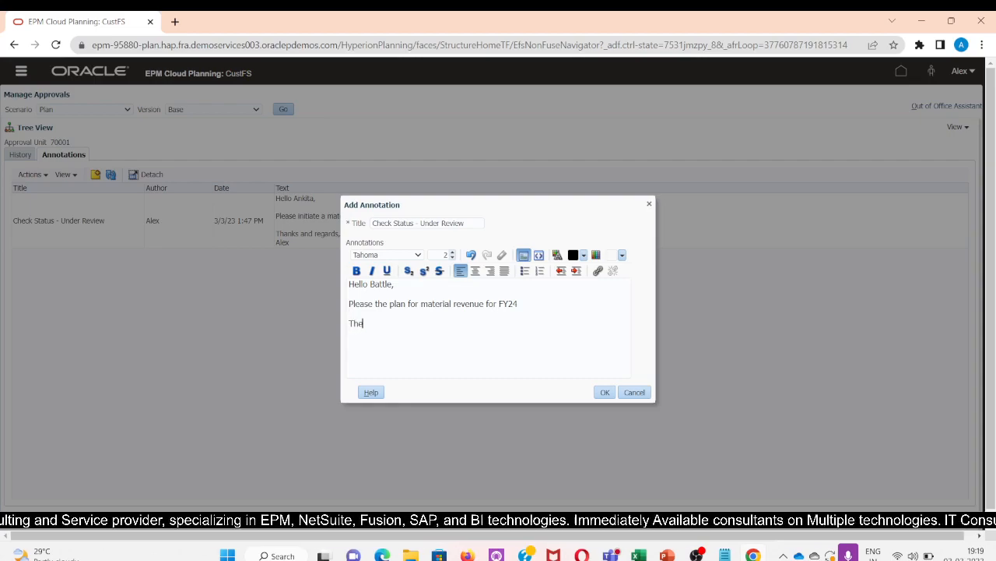
pyautogui.write('jks')
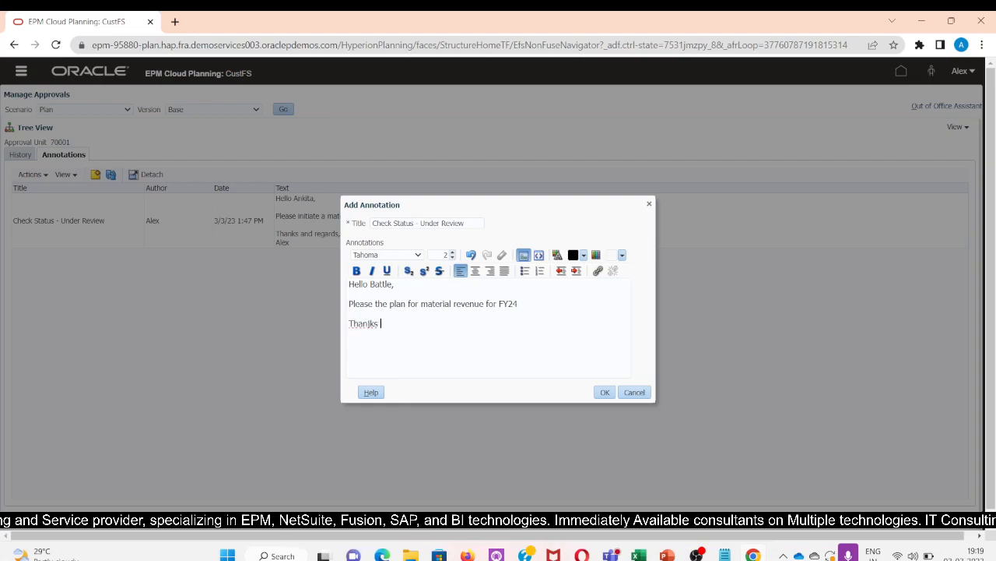
pyautogui.press('BackSpace')
pyautogui.press('BackSpace')
pyautogui.press('BackSpace')
pyautogui.write('ks')
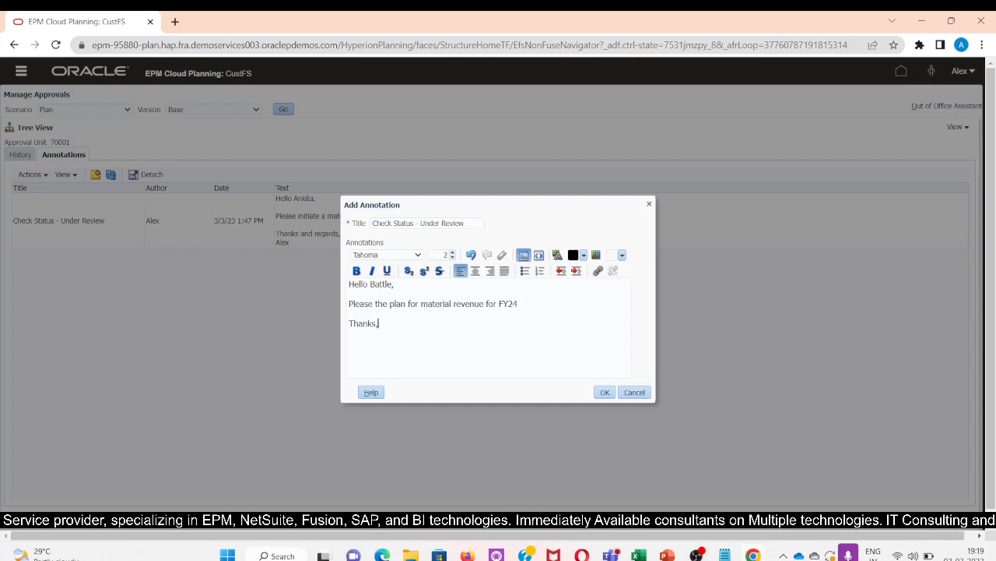
pyautogui.write(',')
pyautogui.press('Return')
pyautogui.write('Alex')
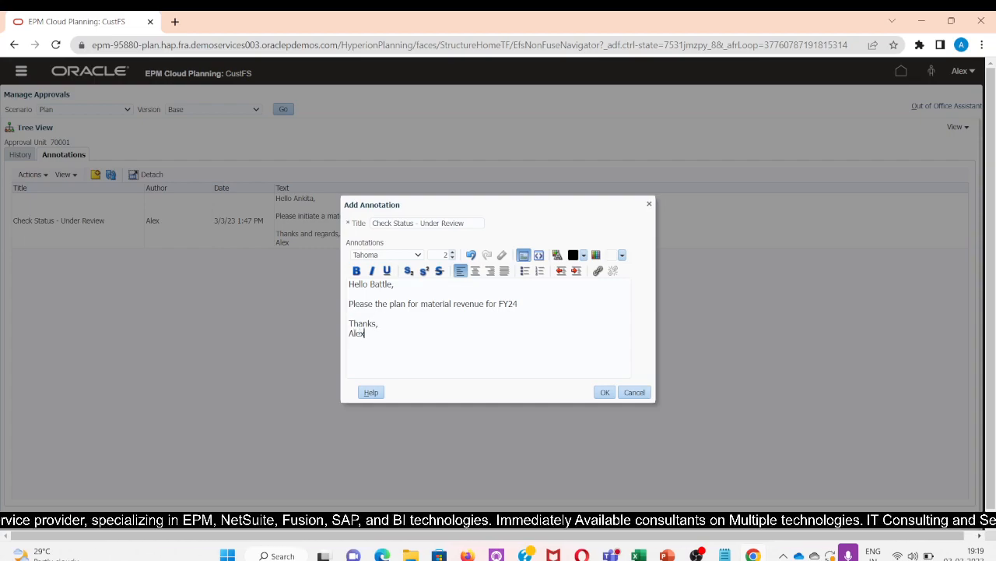
pyautogui.click(605, 392)
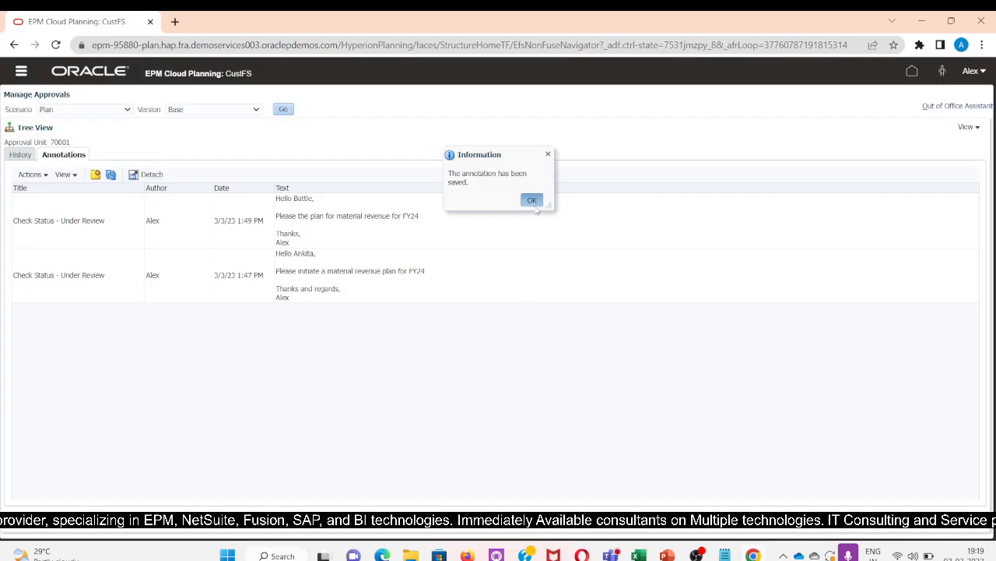
pyautogui.click(532, 200)
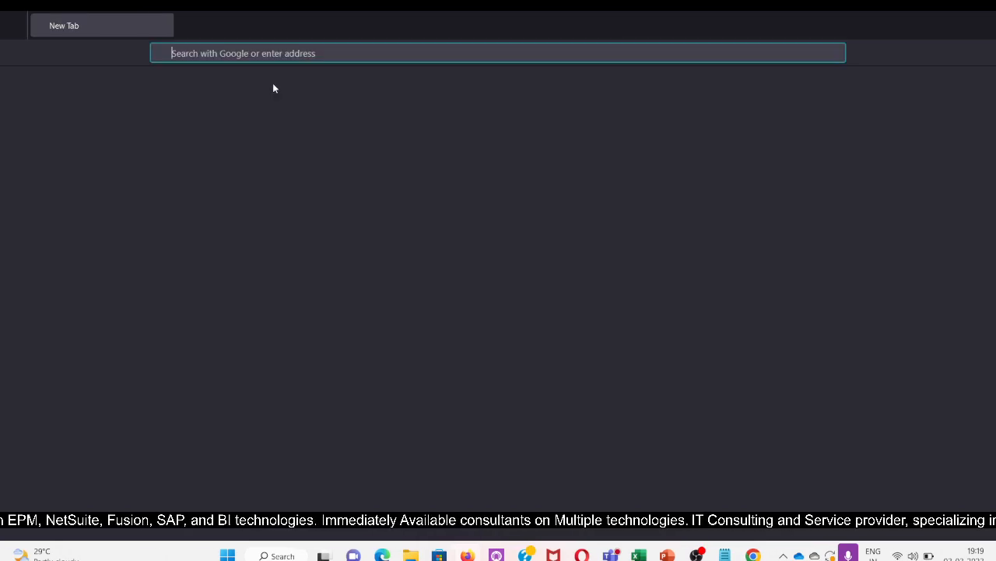
# - Switch to Firefox and open the Oracle Cloud sign-in page at epm-95880-plan.hap.fra.demoservices003.oraclepdemos.com/HyperionPlanning/epmlogin.jsp
pyautogui.write('epm')
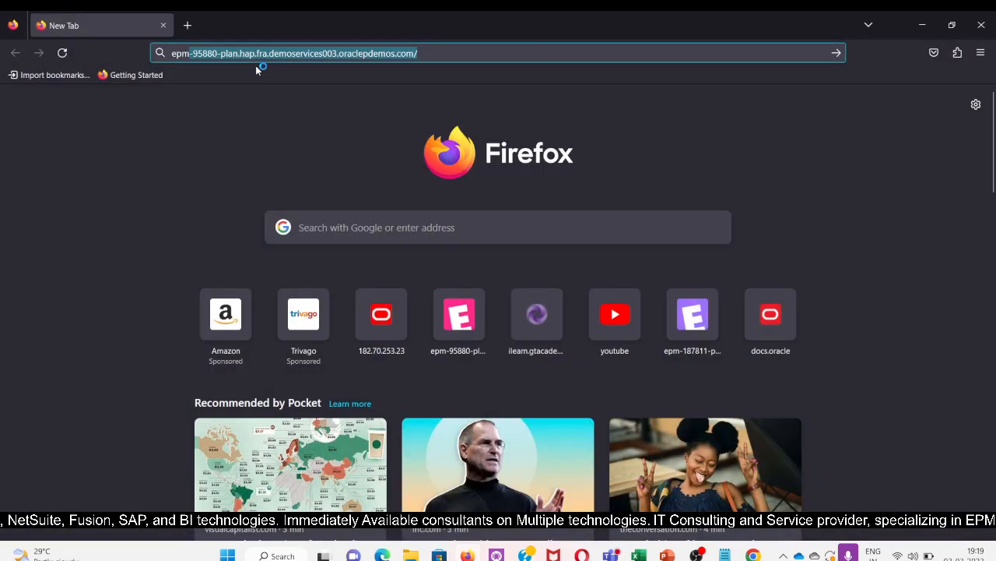
pyautogui.click(429, 51)
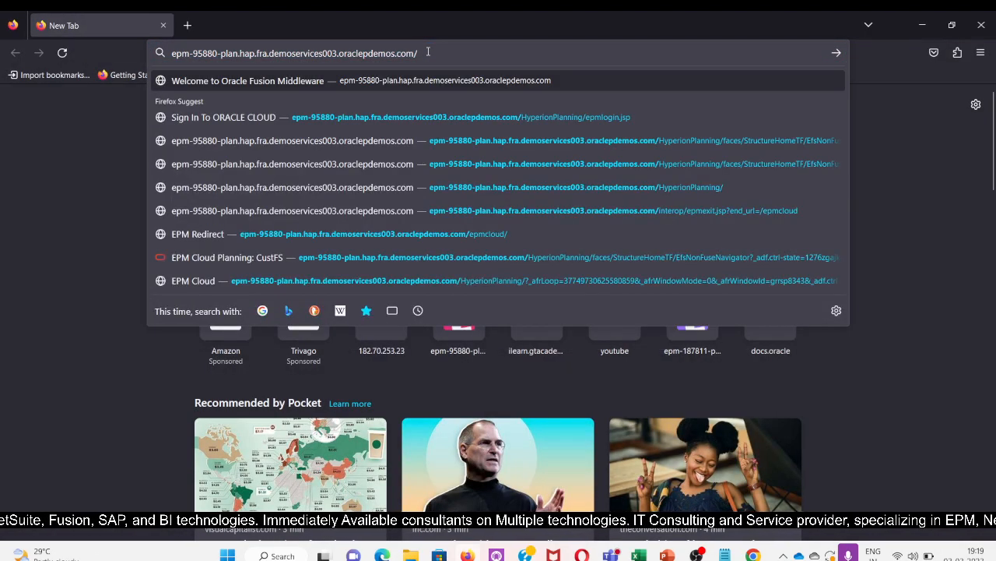
pyautogui.click(390, 116)
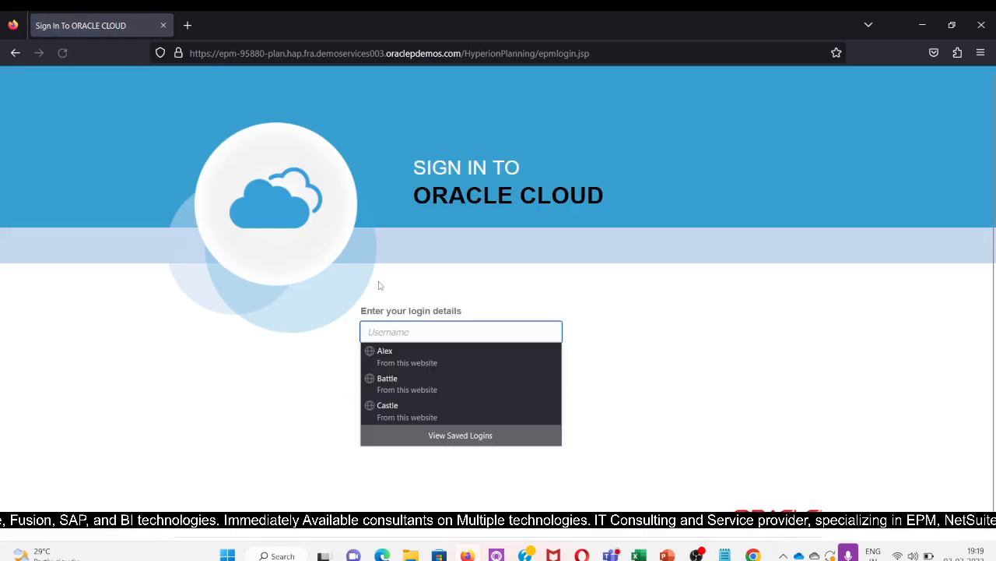
# - Sign in with the saved username and password of the second annotation's recipient, and open the Navigator
pyautogui.click(389, 381)
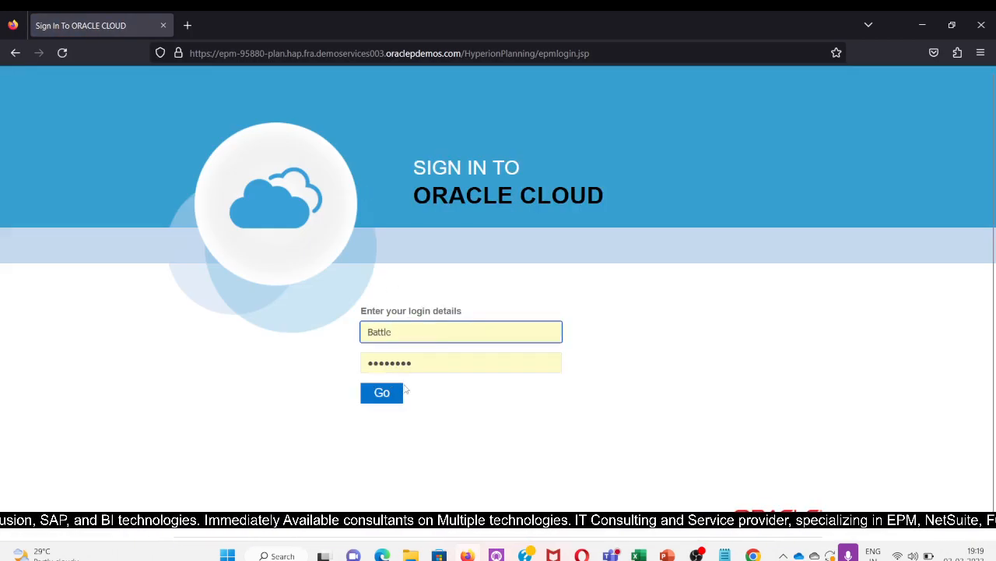
pyautogui.click(381, 397)
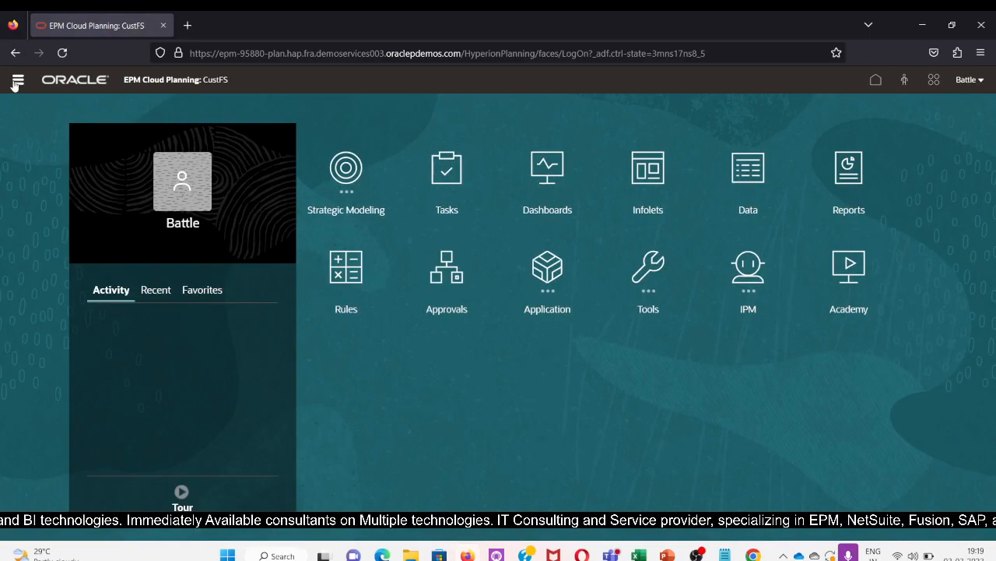
pyautogui.click(18, 79)
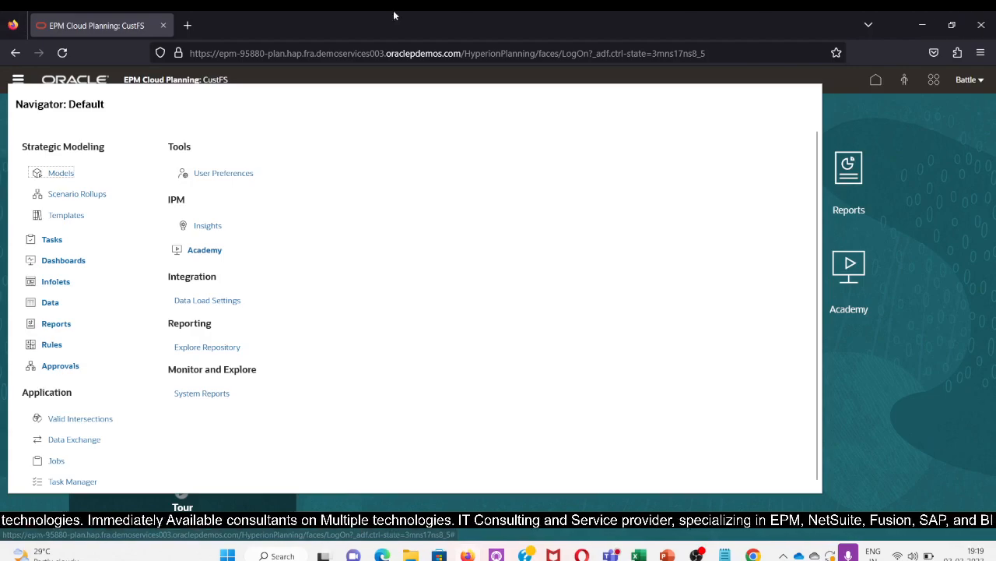
# - Open the approvals list and filter it to the Base version of the Plan scenario
pyautogui.click(61, 368)
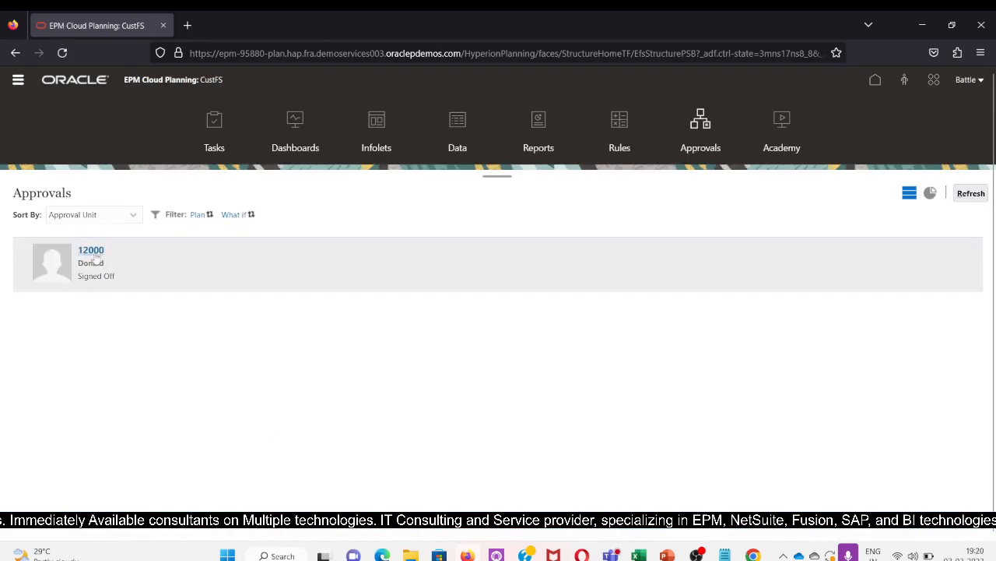
pyautogui.click(236, 219)
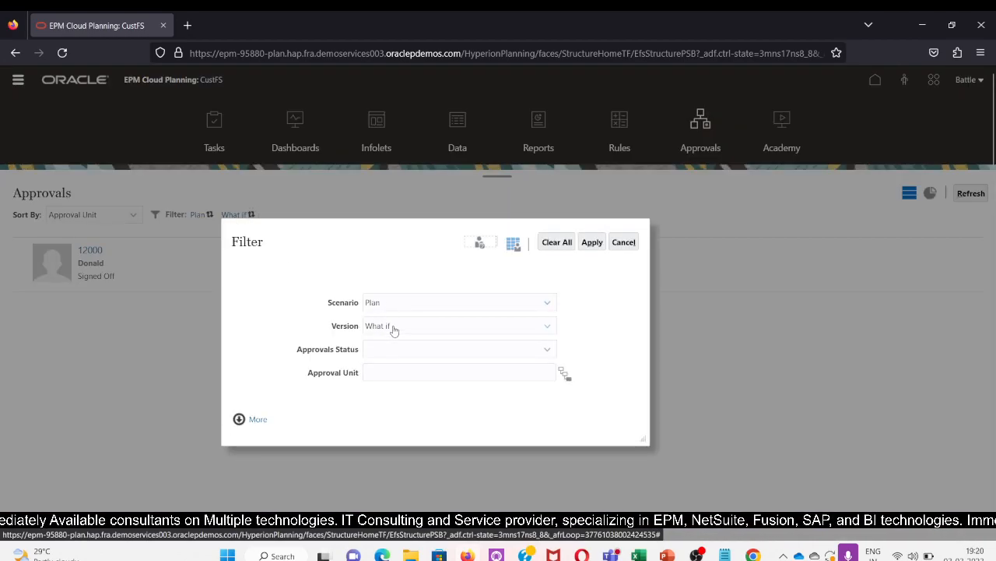
pyautogui.click(393, 327)
pyautogui.click(389, 364)
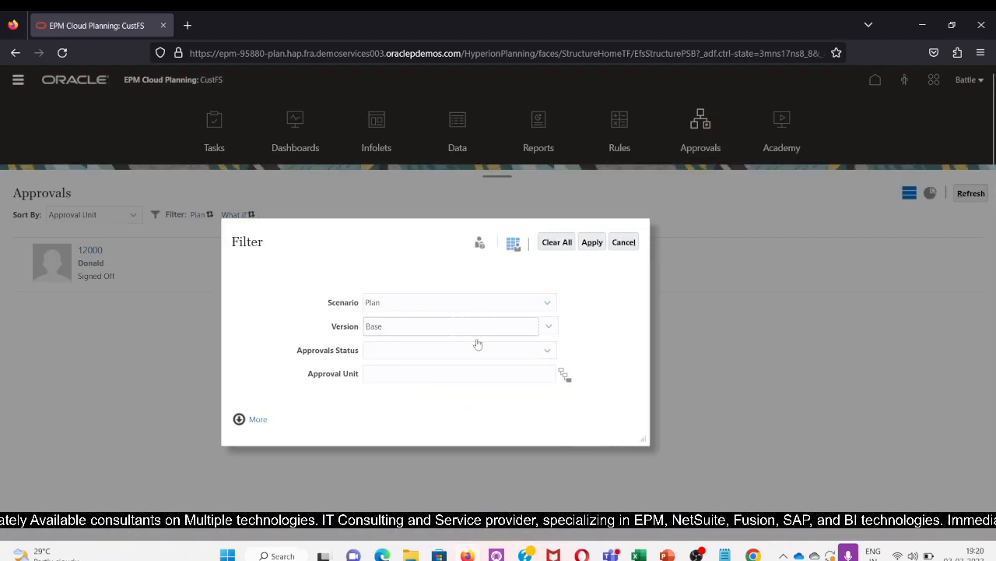
pyautogui.click(592, 242)
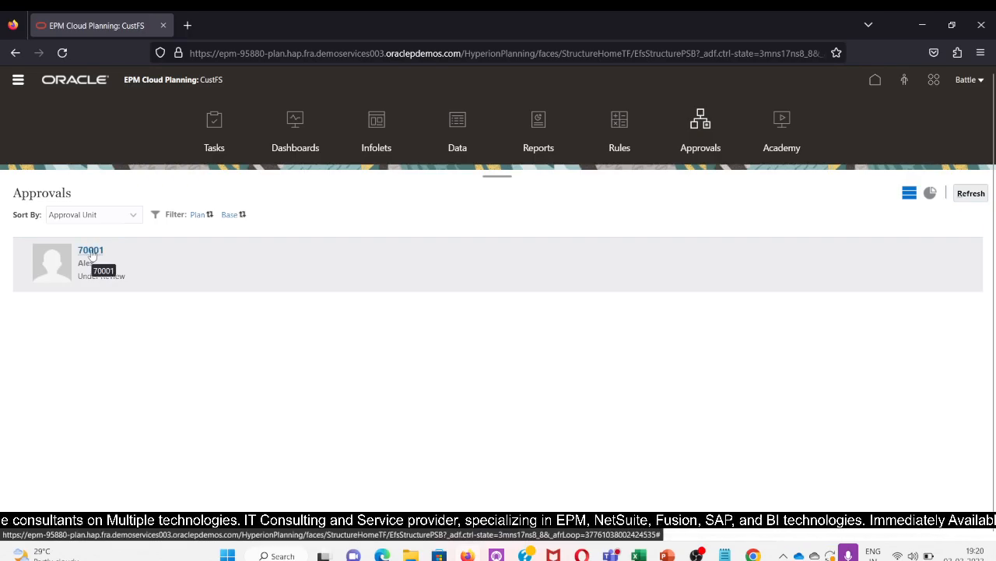
# - Open the status details of approval unit 70001 and choose Take Ownership with the signed-in reviewer as owner
pyautogui.click(90, 250)
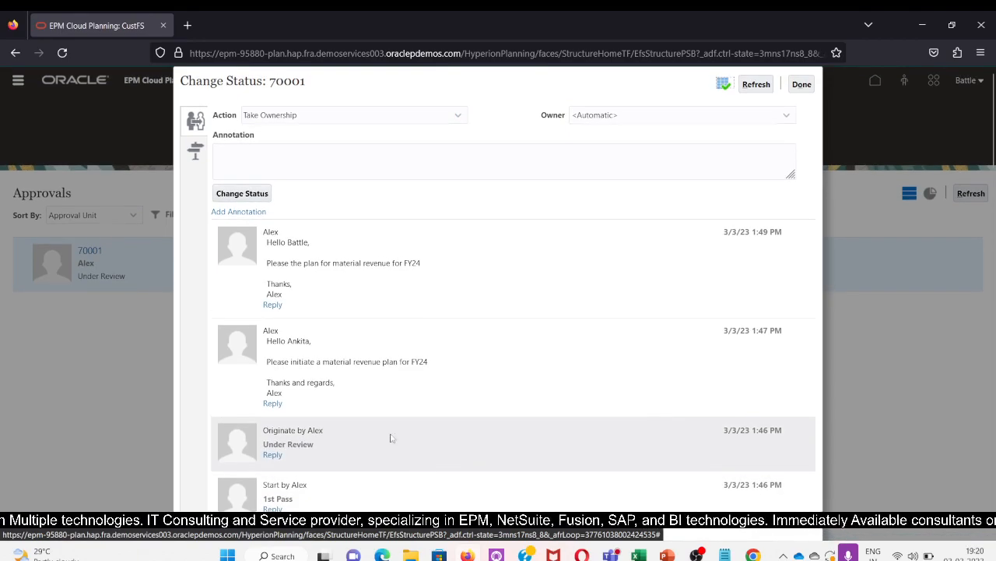
pyautogui.click(297, 117)
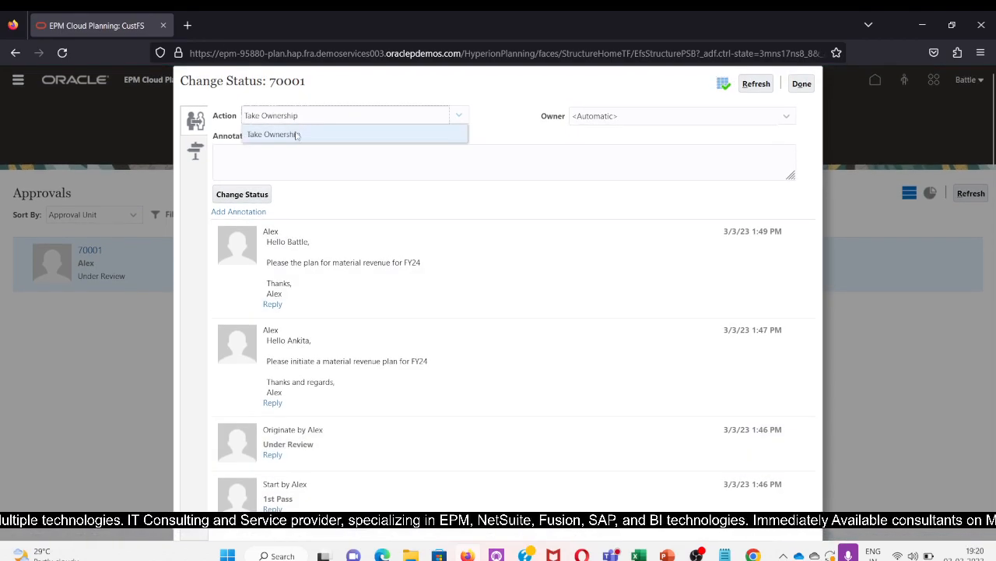
pyautogui.click(297, 135)
pyautogui.click(612, 117)
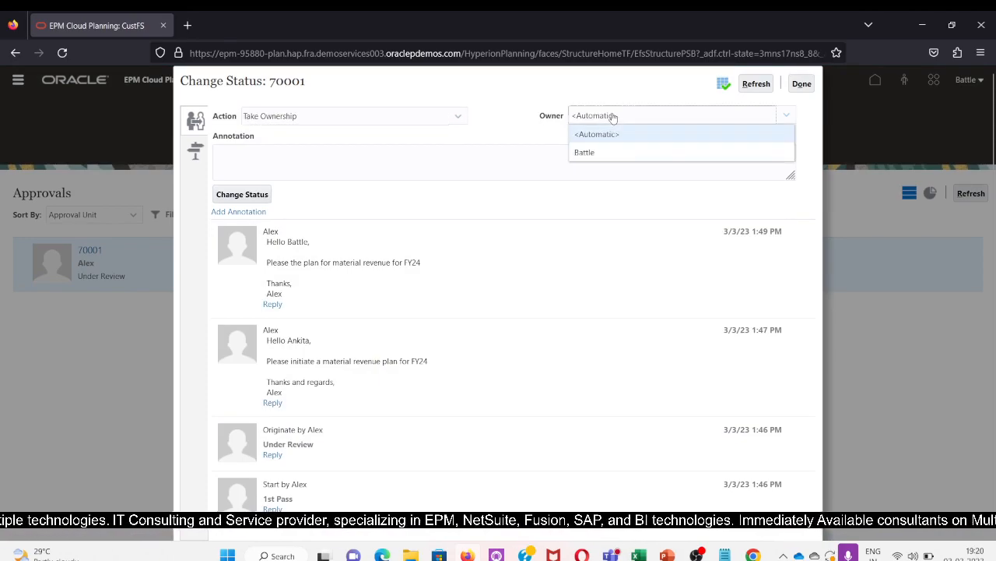
pyautogui.click(584, 152)
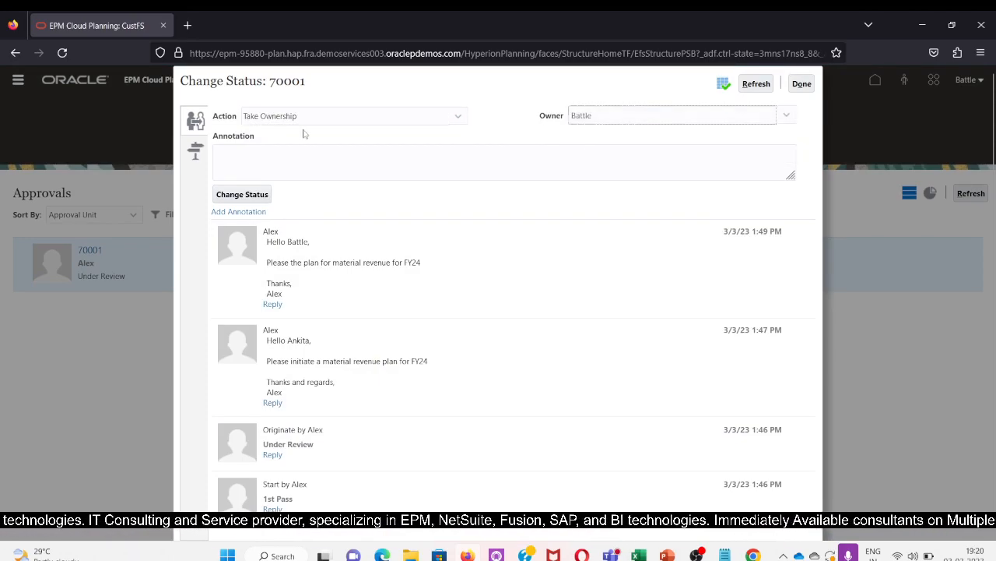
# - Write an ownership annotation that greets the previous owner by first name and says "I will review the plan."
pyautogui.click(242, 158)
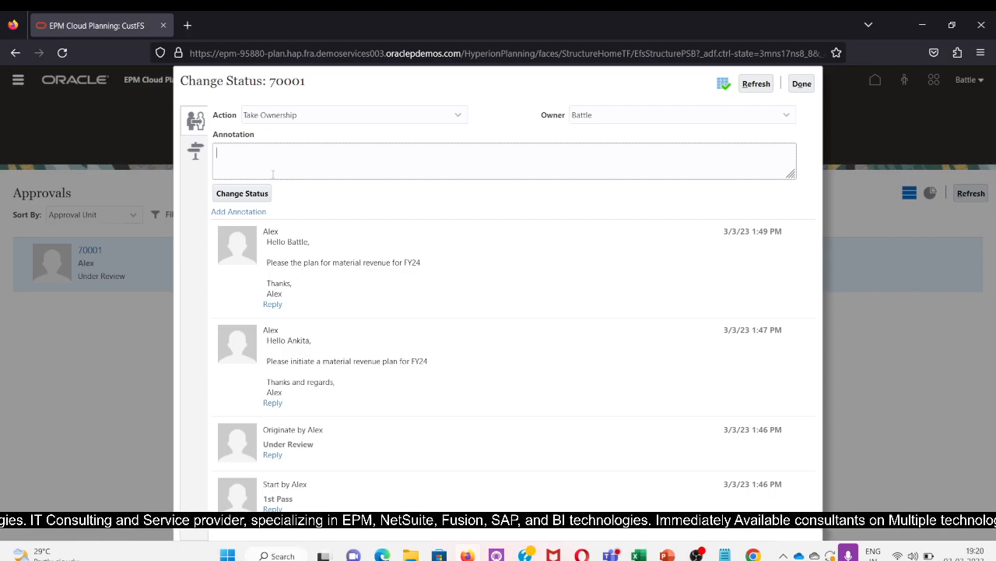
pyautogui.write('Hello')
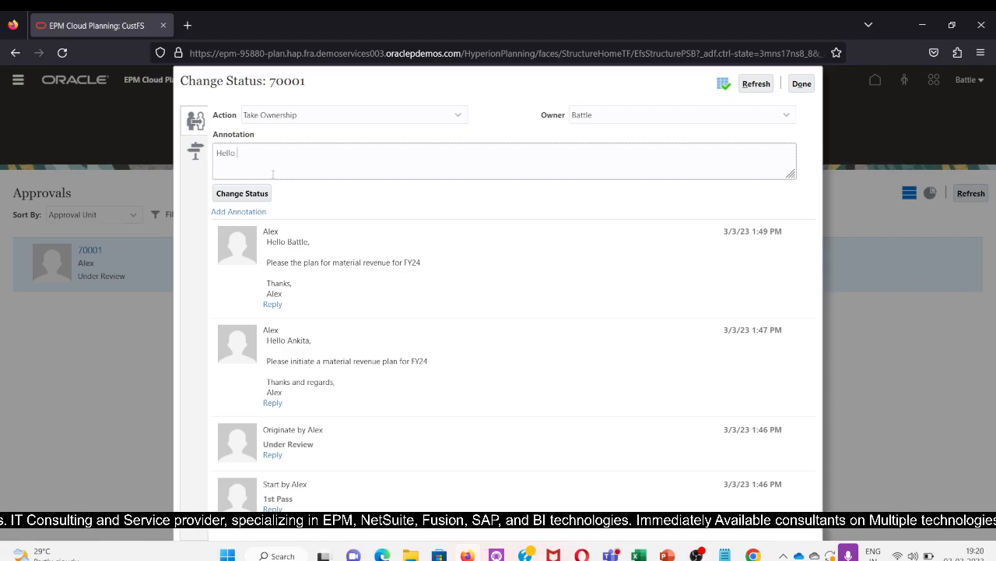
pyautogui.write(' Alex,')
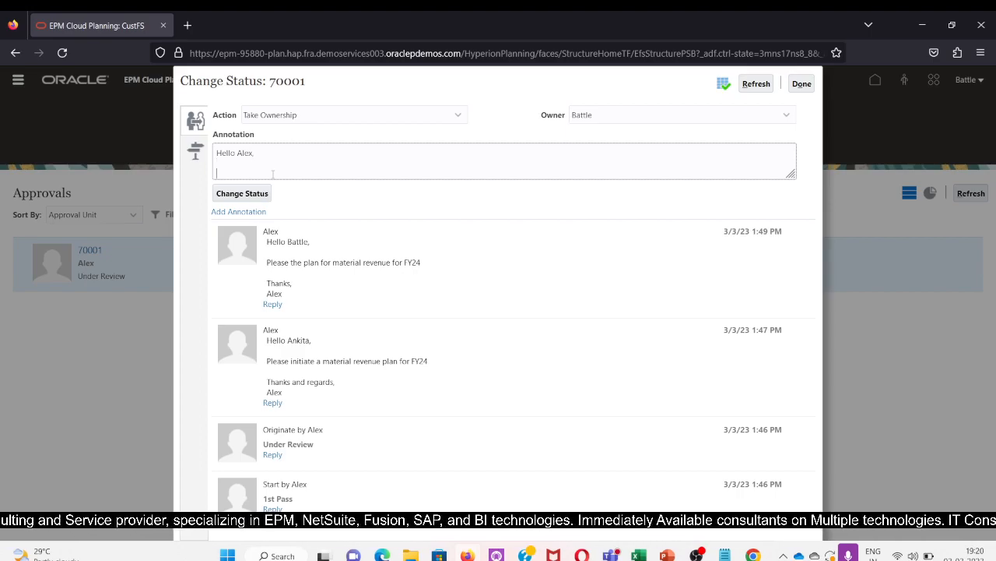
pyautogui.write(' will t')
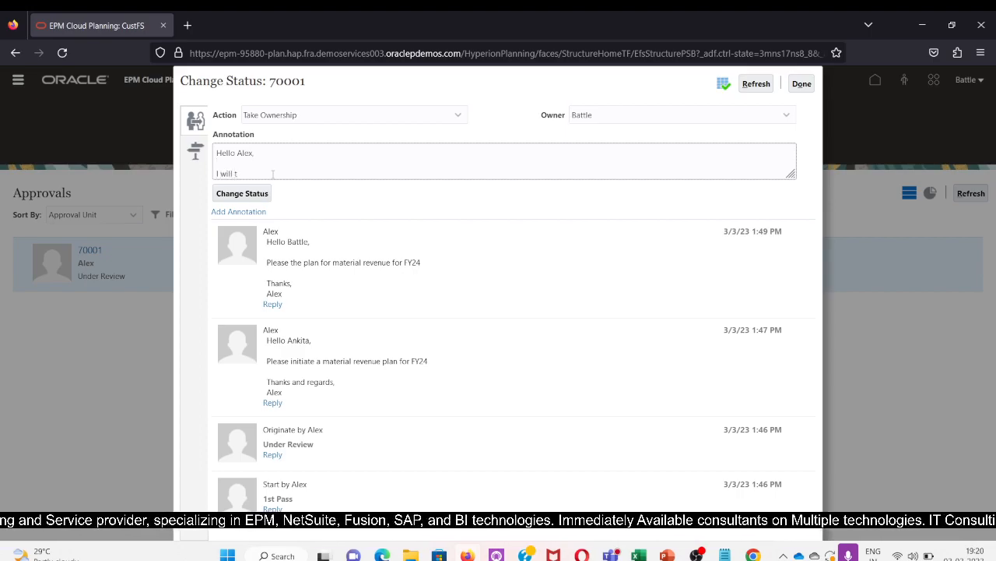
pyautogui.press('BackSpace')
pyautogui.write('review ')
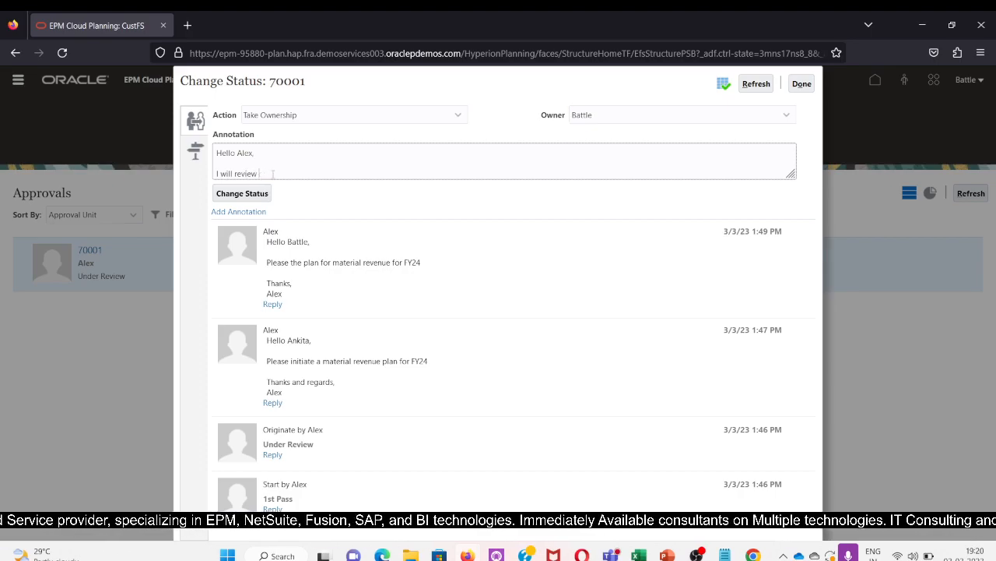
pyautogui.write('rthe')
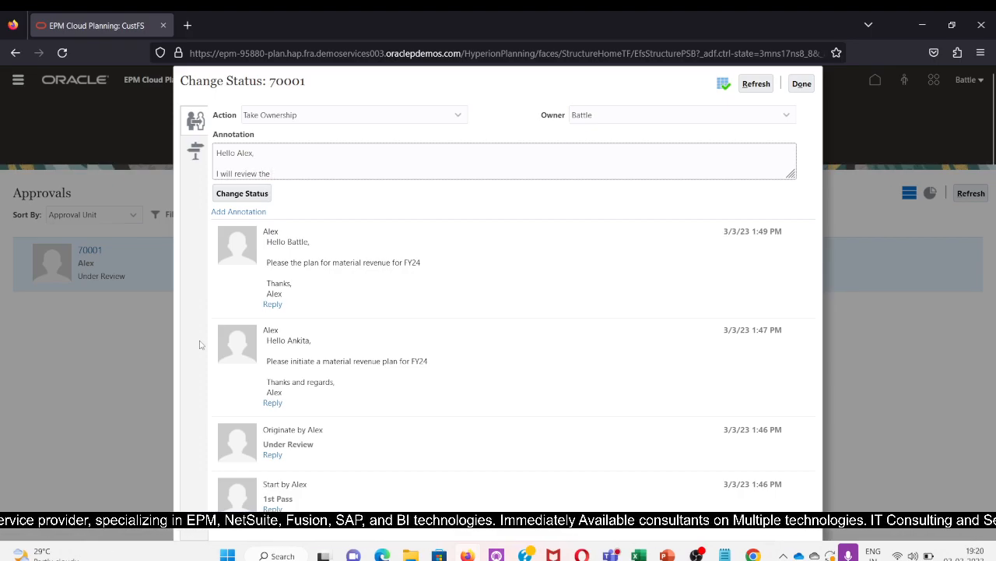
pyautogui.write(' pla')
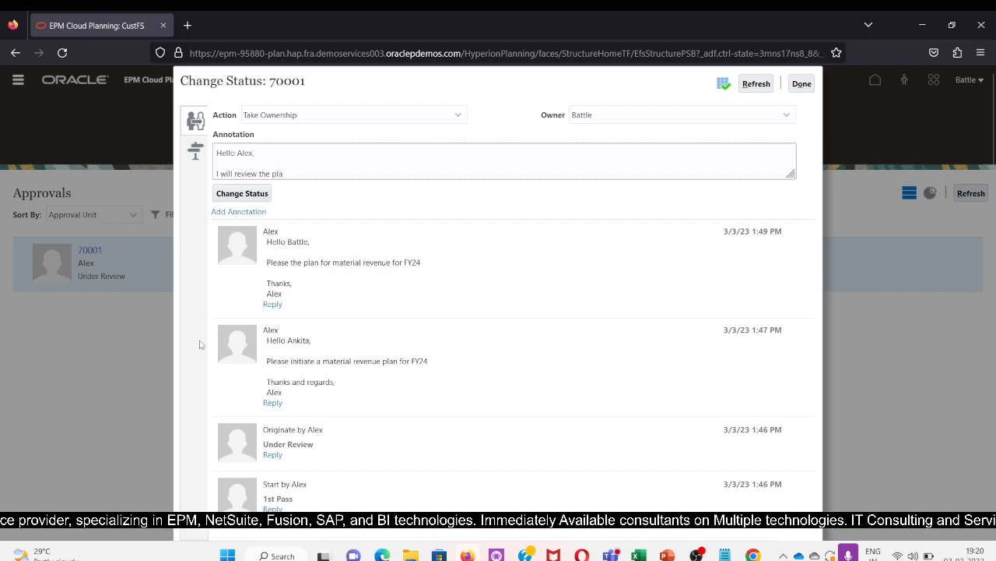
pyautogui.write('bnn')
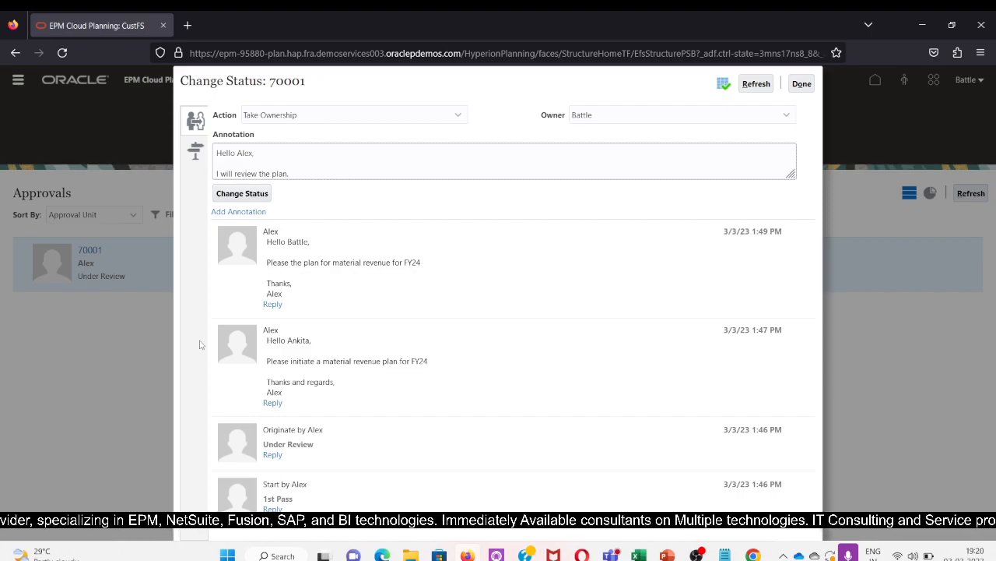
# - Sign off the ownership annotation with "Thanks" and the reviewer's first name, and submit the status change
pyautogui.press('Return')
pyautogui.press('Return')
pyautogui.write('Thanks')
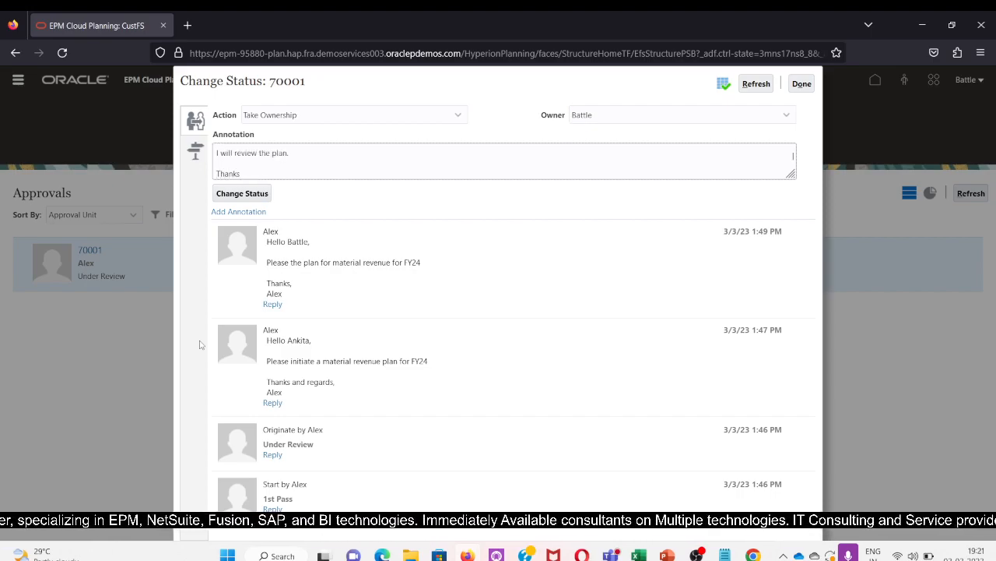
pyautogui.press('Return')
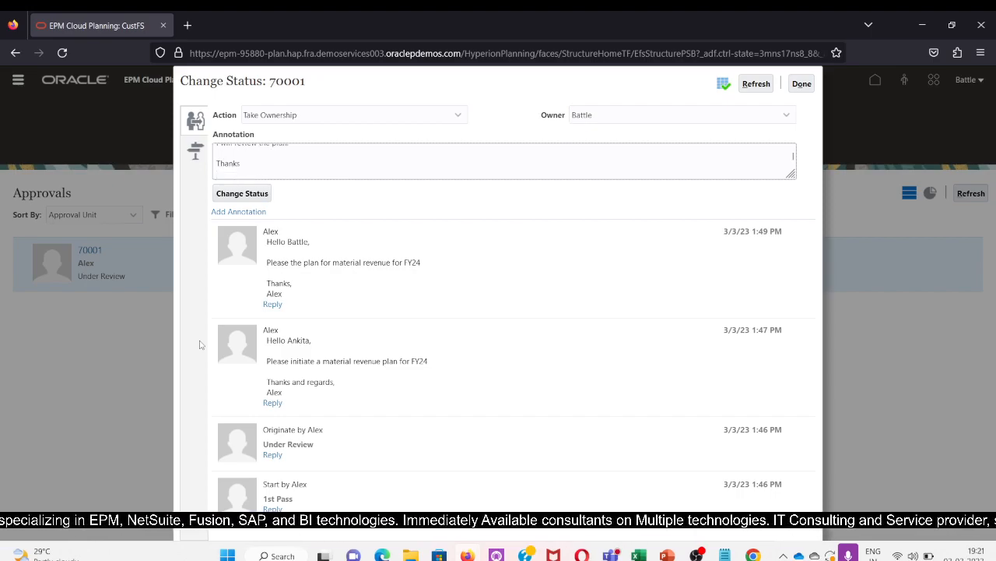
pyautogui.write('Battle')
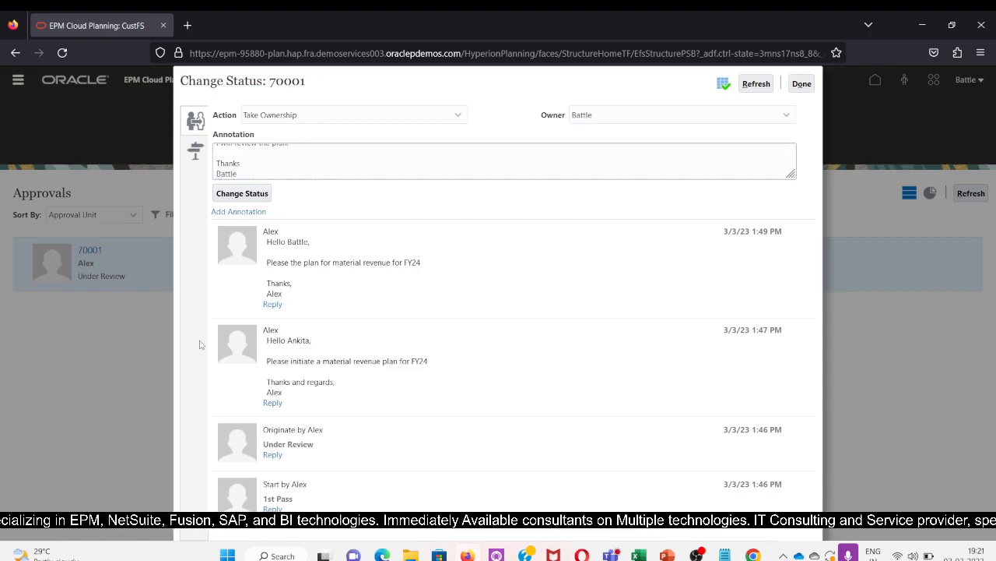
pyautogui.click(241, 195)
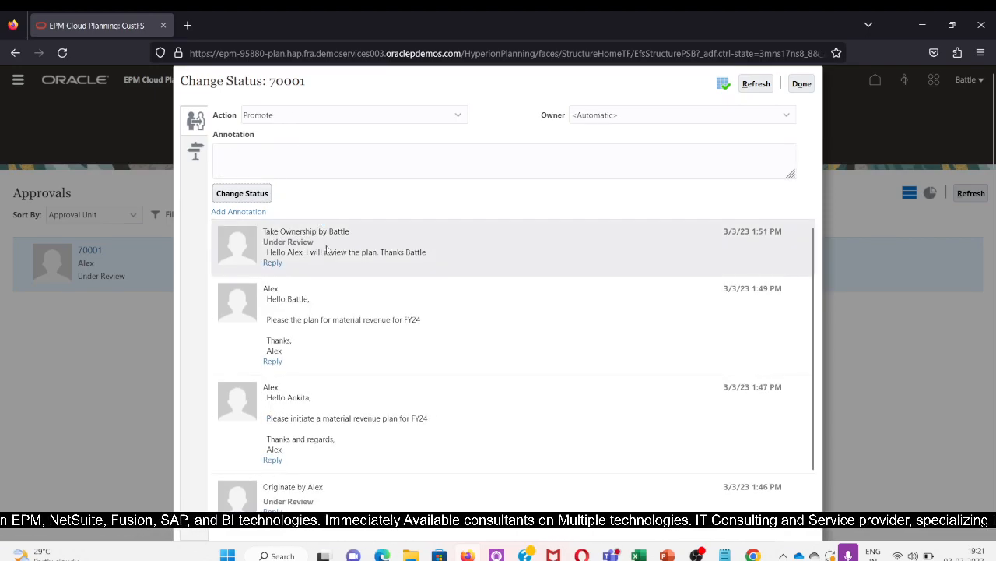
# - Choose Promote as the next action for unit 70001 and select the next reviewer as owner
pyautogui.click(334, 121)
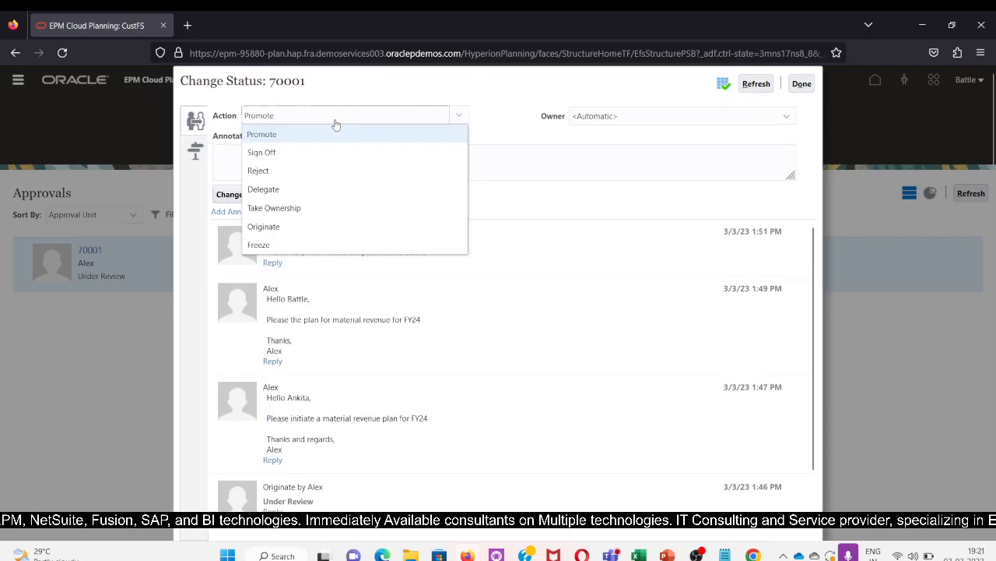
pyautogui.click(576, 202)
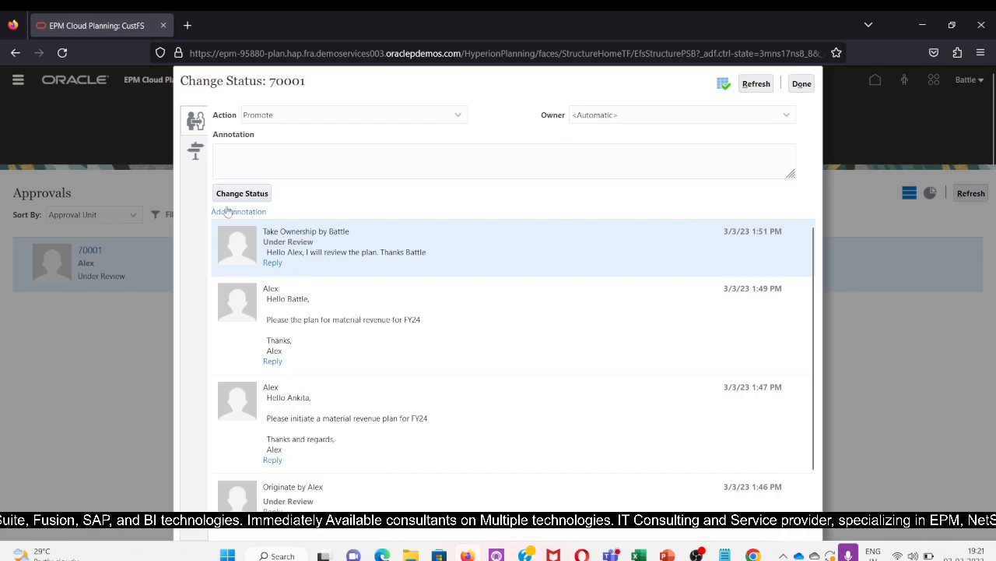
pyautogui.click(306, 116)
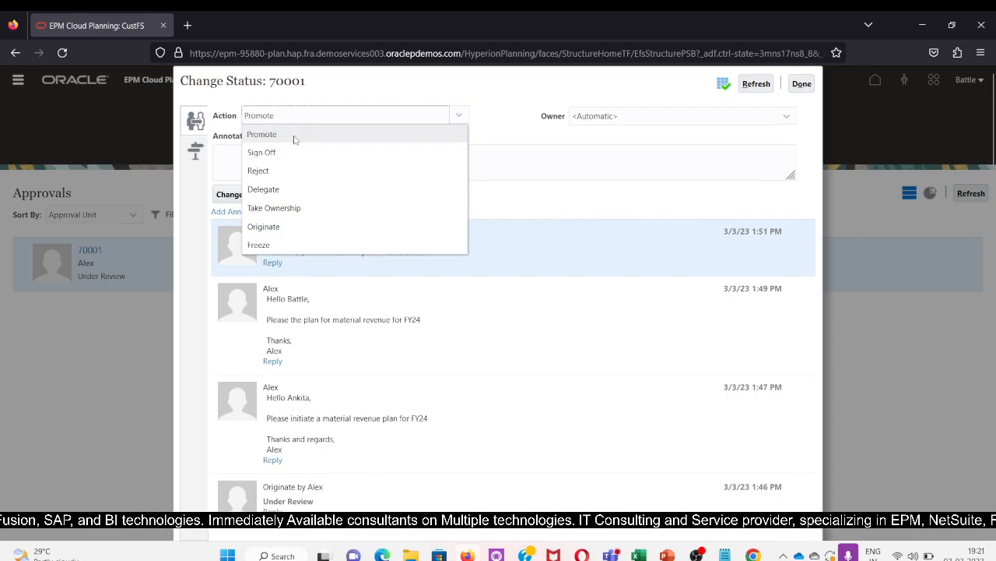
pyautogui.click(295, 137)
pyautogui.click(598, 117)
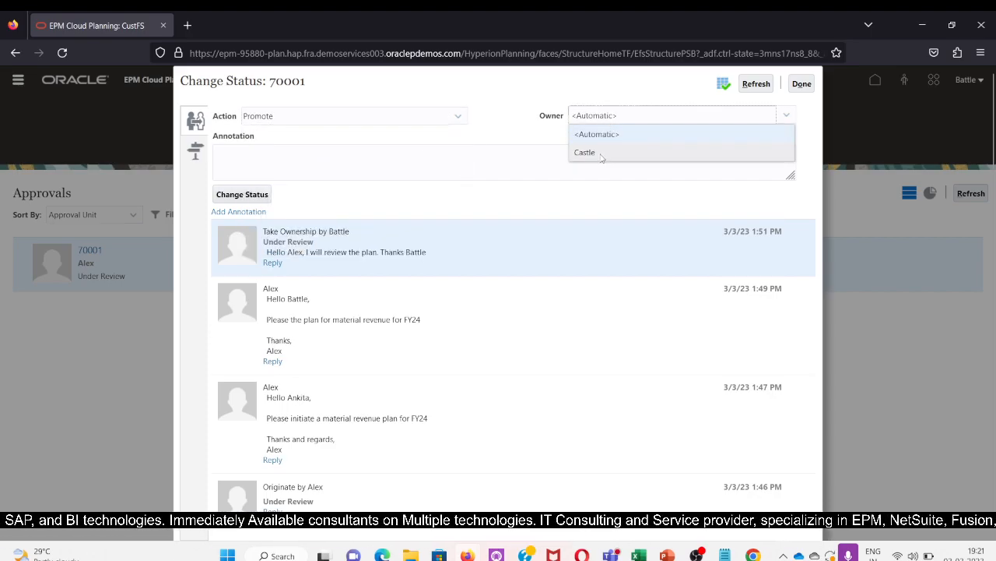
pyautogui.click(600, 153)
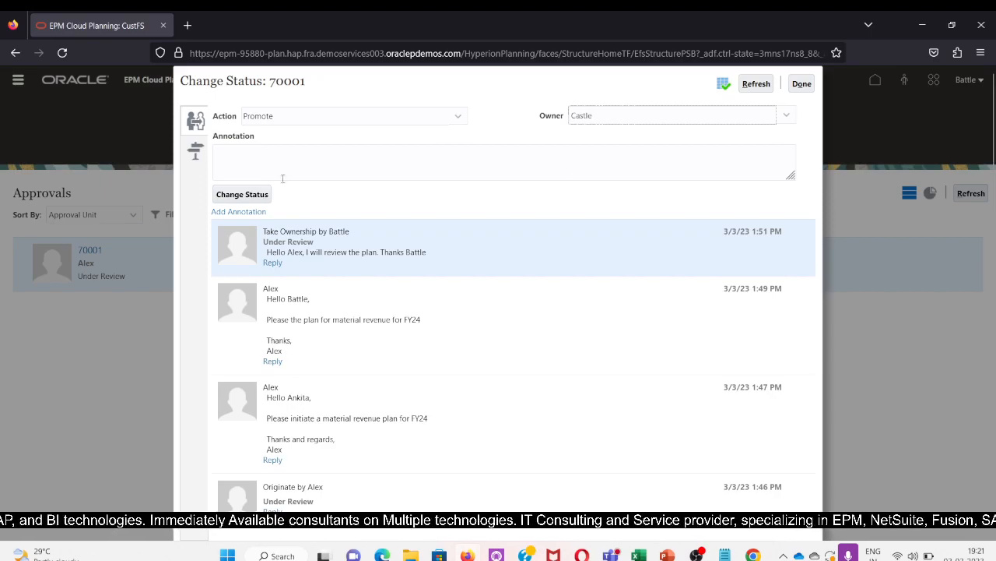
# - Write a promotion annotation that greets the next reviewer by first name and says "Please review the material revenue plan for FY24"
pyautogui.click(261, 158)
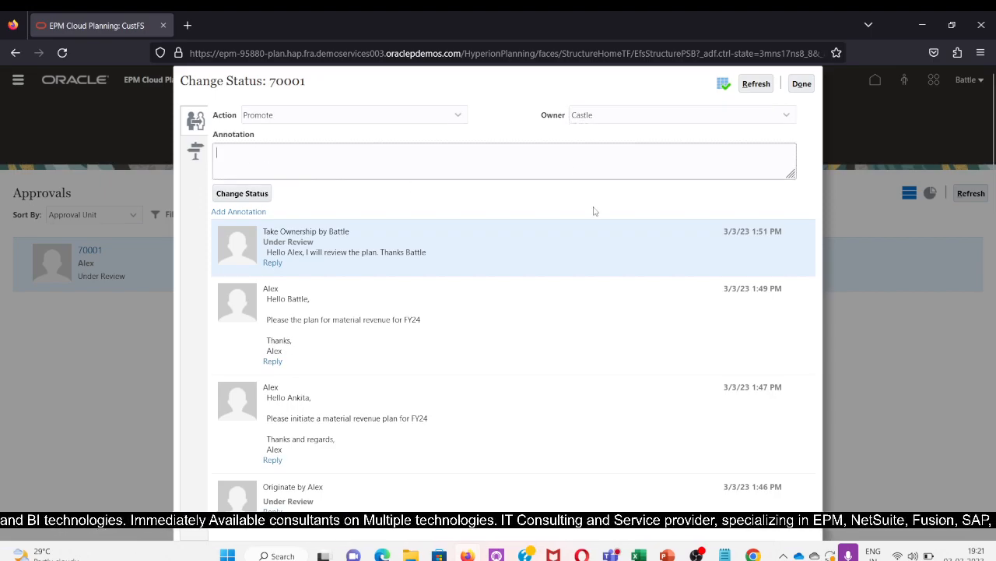
pyautogui.write('Hello Castle,')
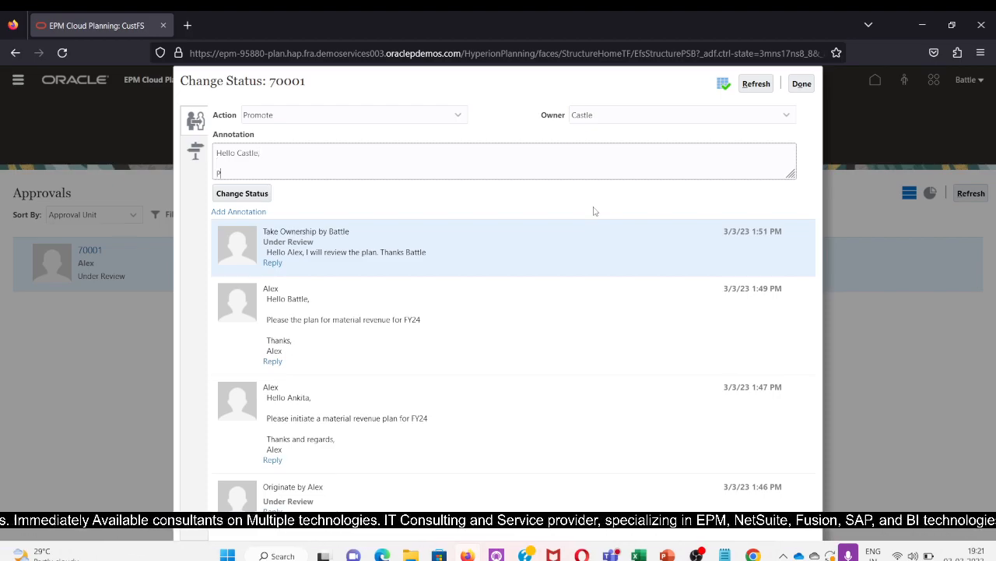
pyautogui.write('lease revi')
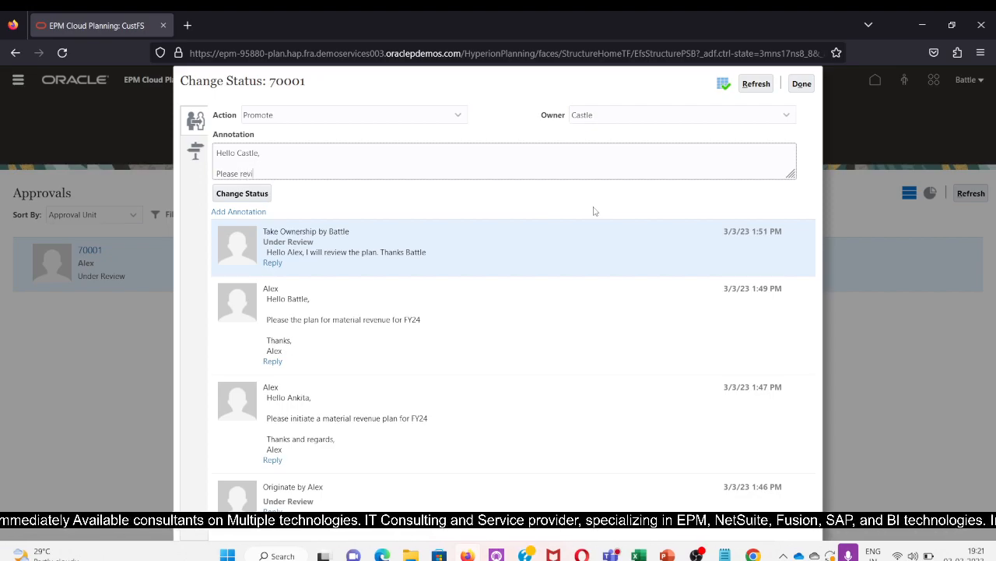
pyautogui.write('e the')
pyautogui.write('w')
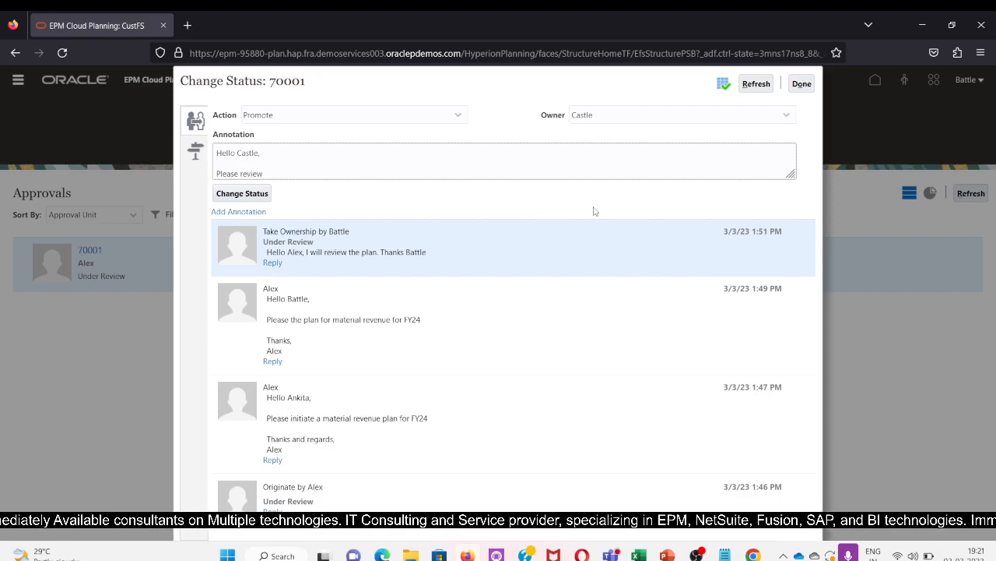
pyautogui.write(' the mate')
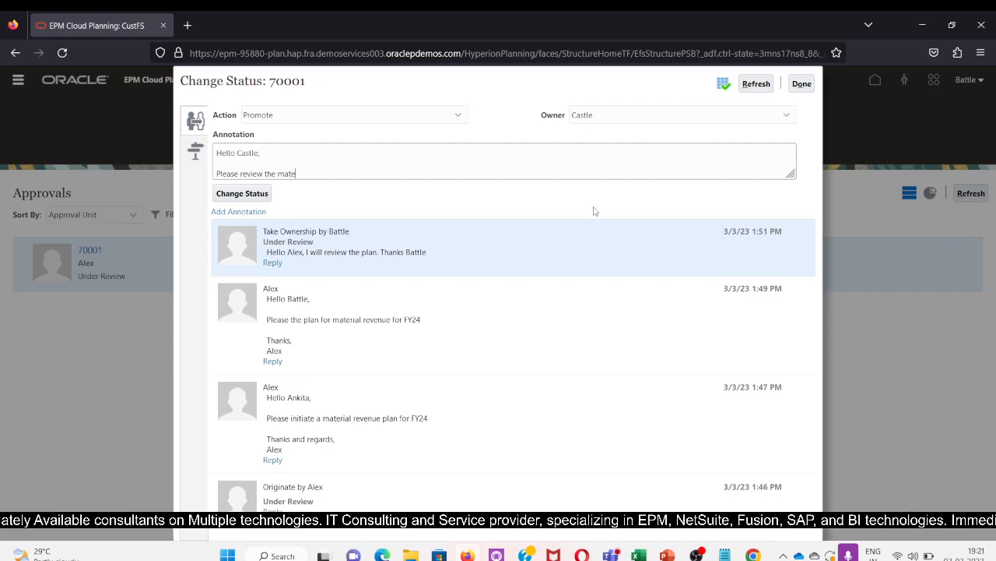
pyautogui.write('rial sale')
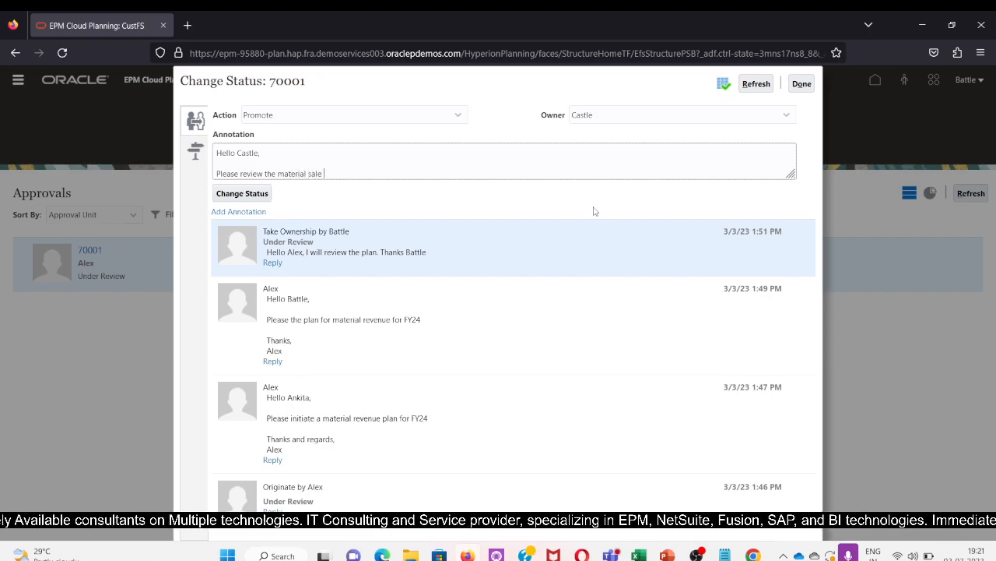
pyautogui.press('BackSpace')
pyautogui.press('BackSpace')
pyautogui.press('BackSpace')
pyautogui.press('BackSpace')
pyautogui.press('BackSpace')
pyautogui.write('rev')
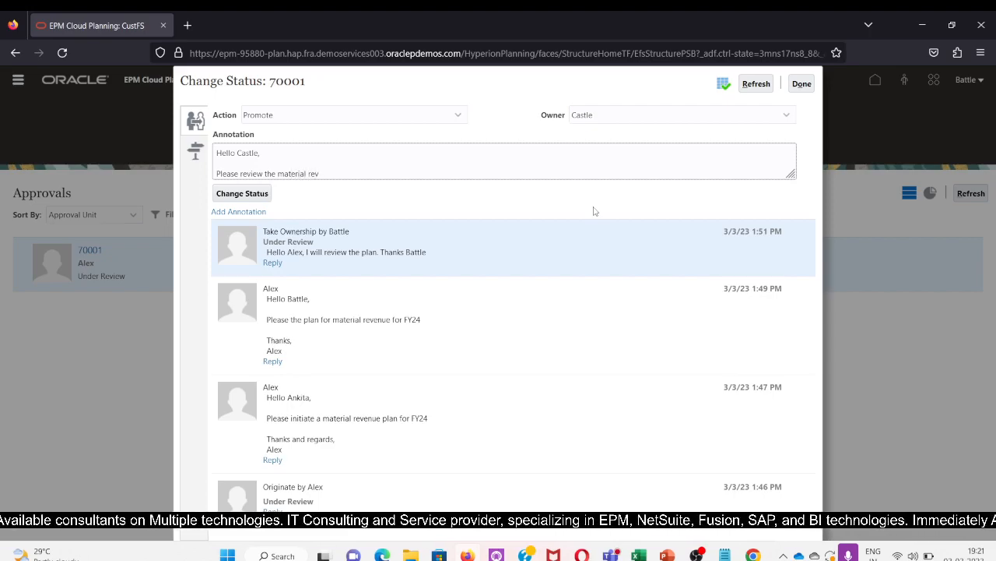
pyautogui.write('enue plan')
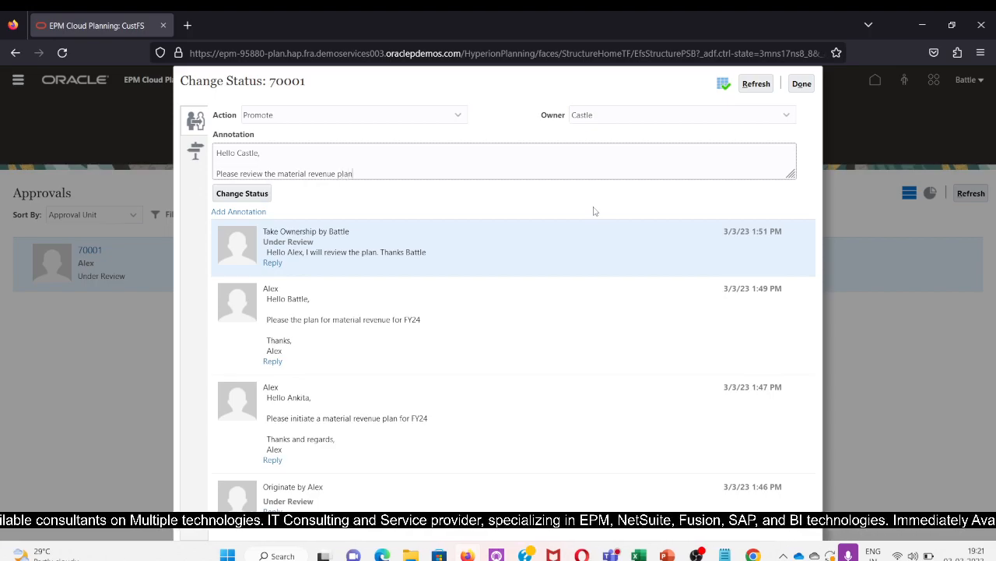
pyautogui.write(' for FY')
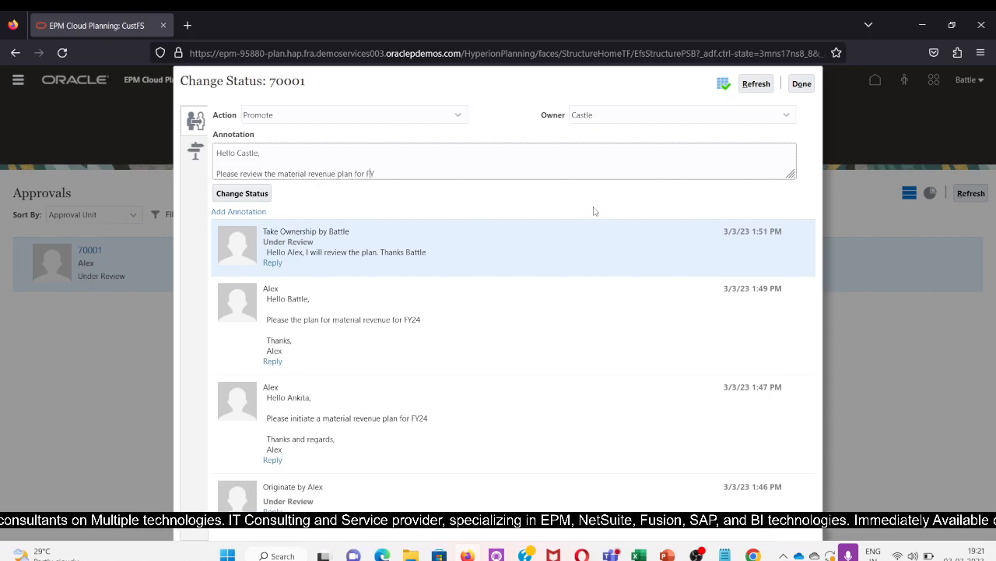
pyautogui.write('24')
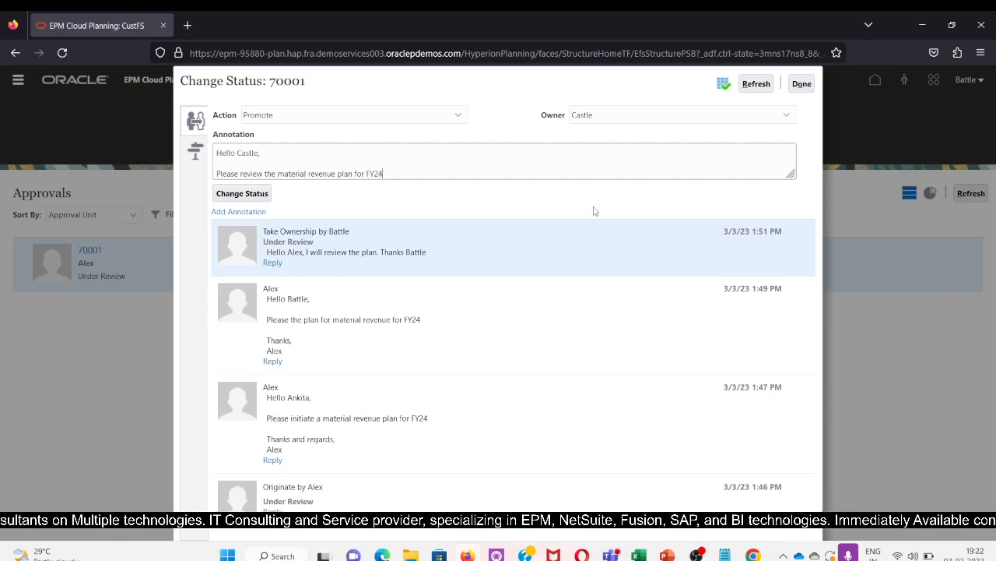
# - End the annotation's request sentence with a period and sign off with "Thanks and regards," and the current reviewer's first name
pyautogui.write('.')
pyautogui.press('Return')
pyautogui.write('T')
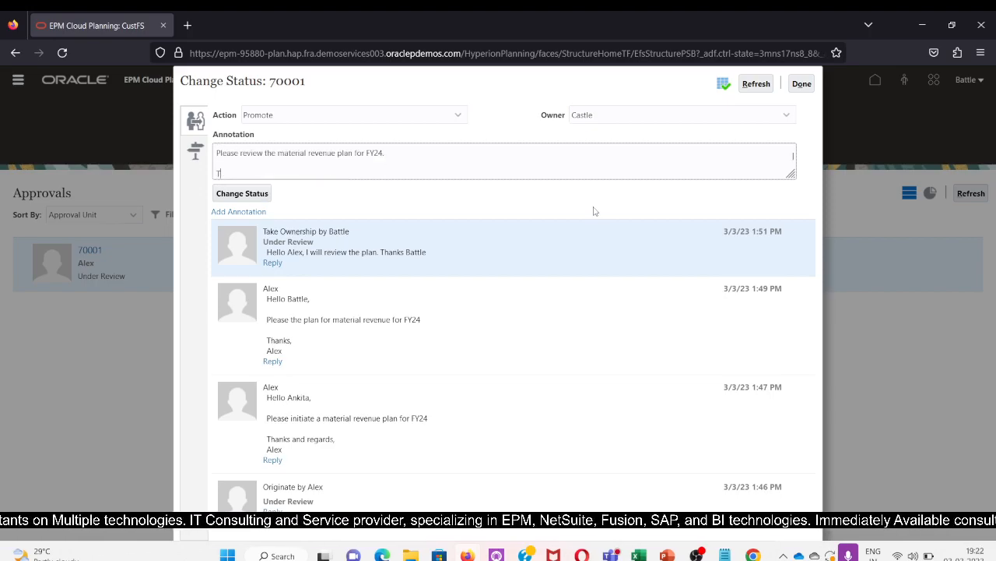
pyautogui.write('hanks')
pyautogui.press('BackSpace')
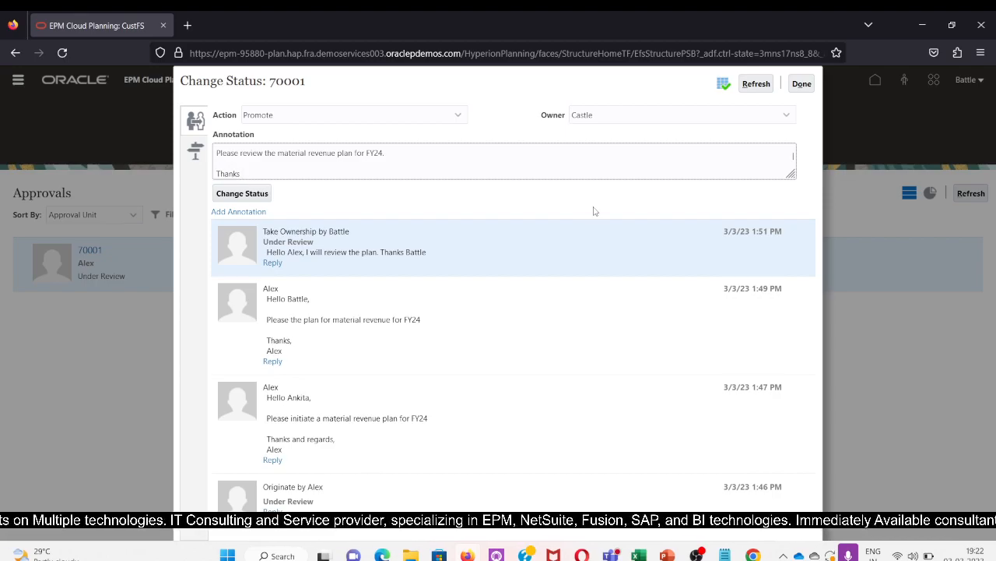
pyautogui.write('and')
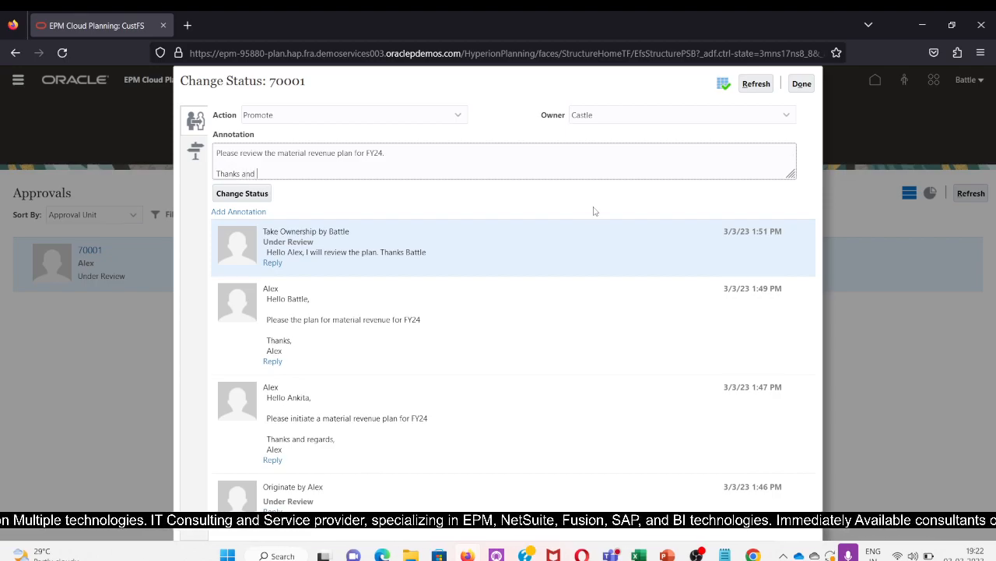
pyautogui.write(' regard')
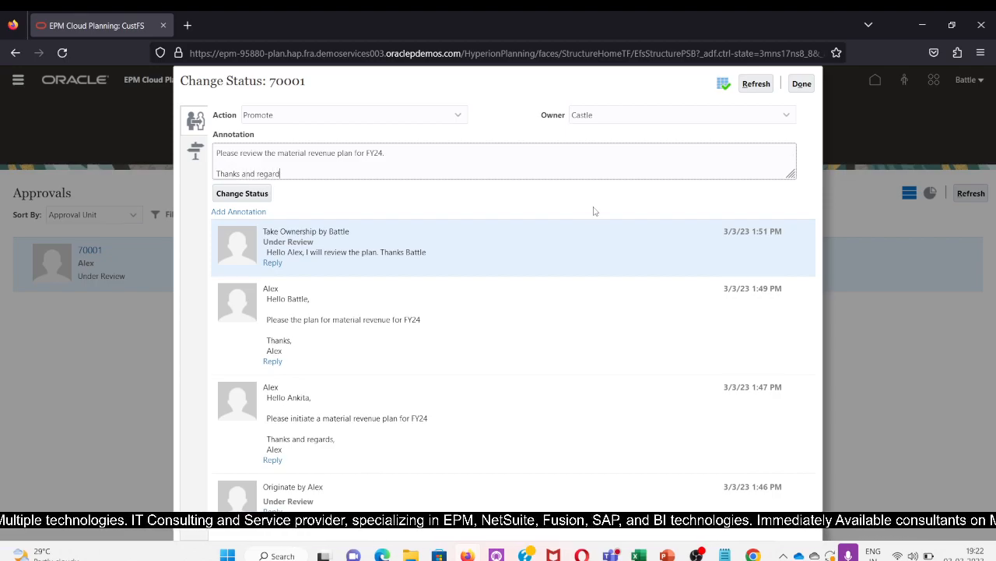
pyautogui.write('s,')
pyautogui.press('Return')
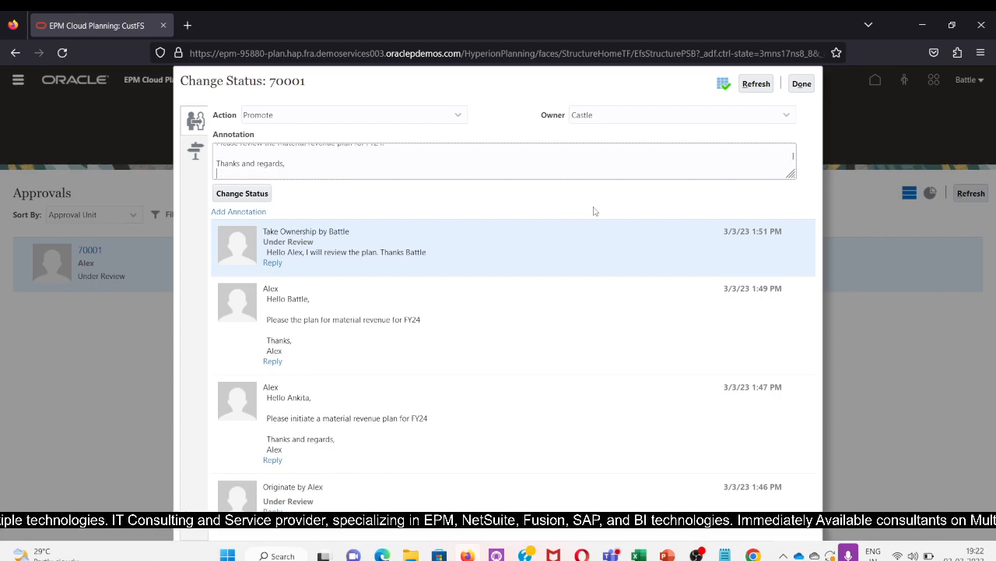
pyautogui.write('Battle')
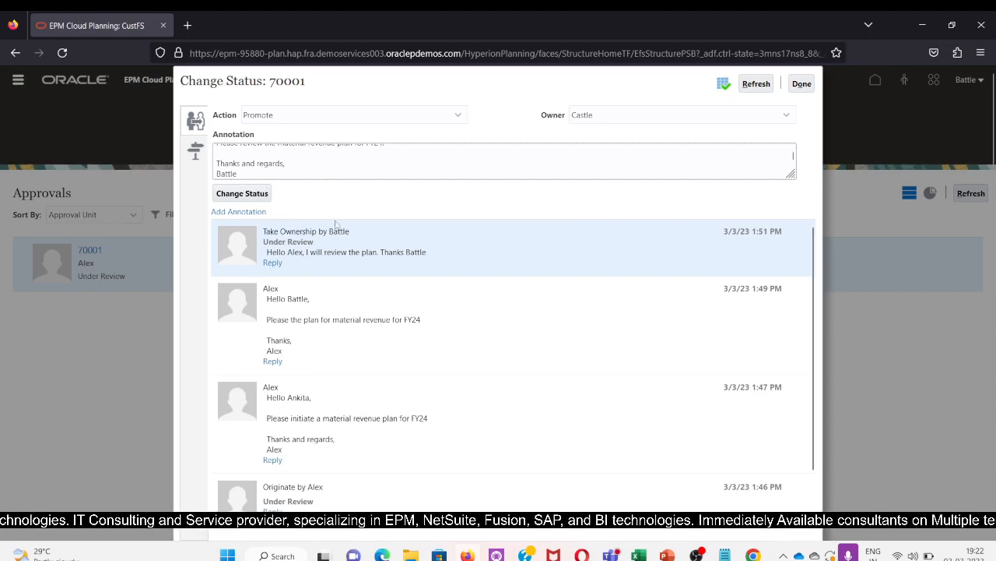
# - Check the full annotation text, submit the promotion of unit 70001 and close its status dialog
pyautogui.scroll(1, 321, 169)
pyautogui.scroll(2, 321, 170)
pyautogui.scroll(-3, 327, 170)
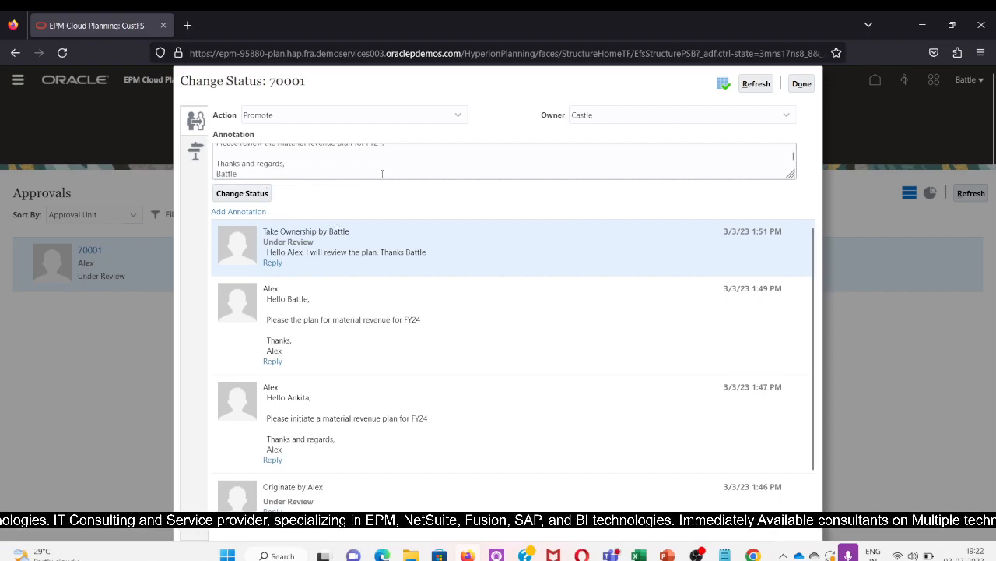
pyautogui.scroll(3, 327, 170)
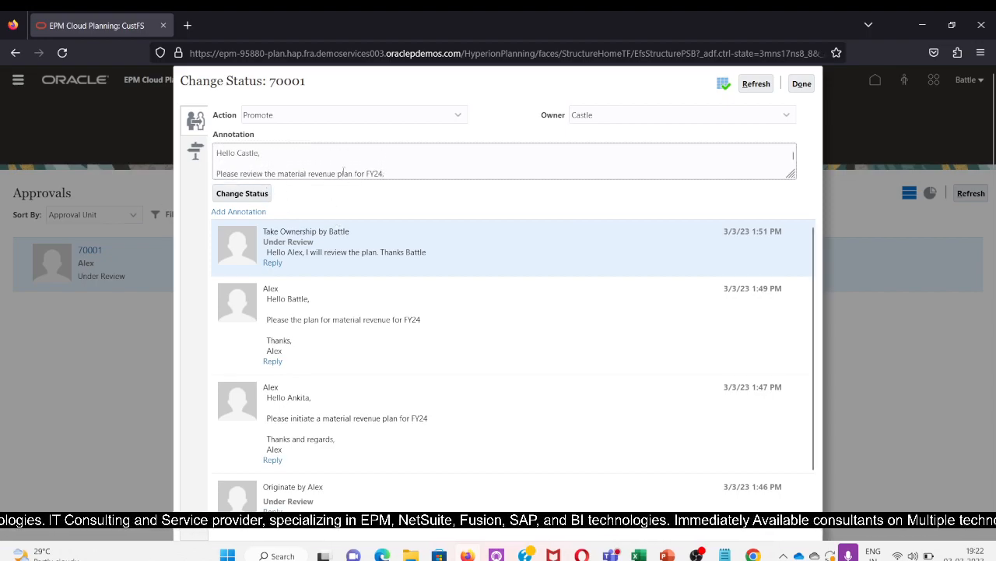
pyautogui.click(242, 194)
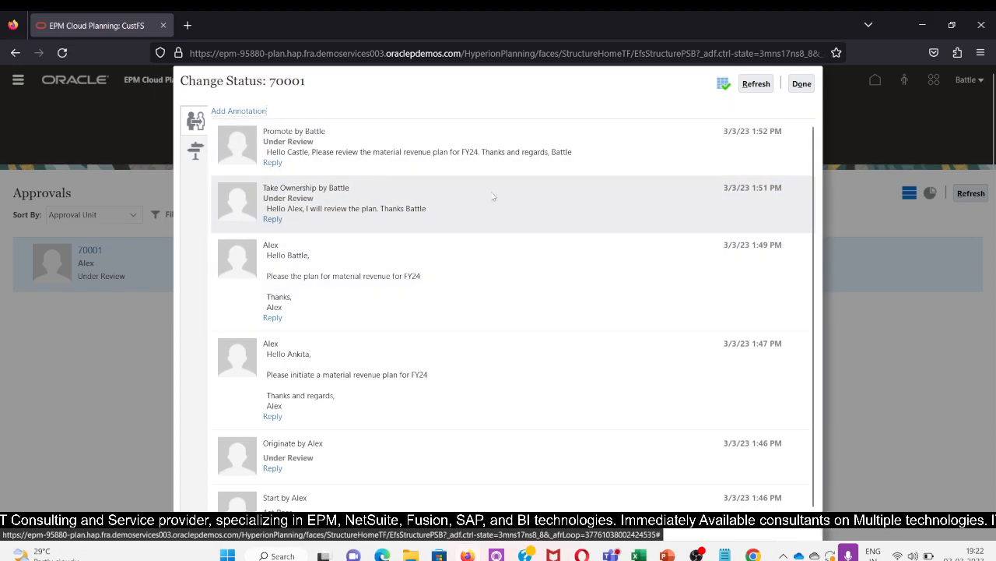
pyautogui.click(802, 84)
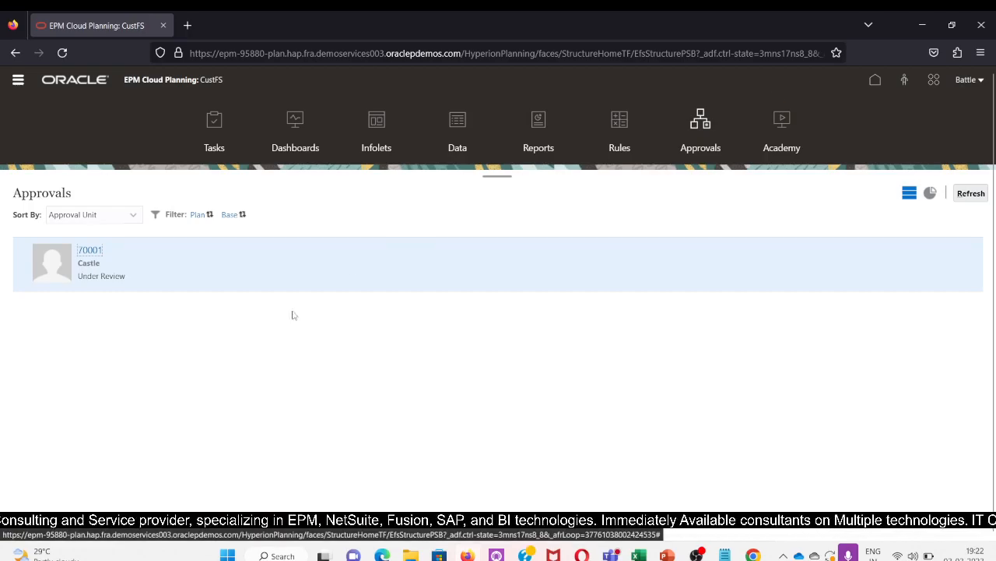
# - Switch to Microsoft Edge and load epm-95880-plan.hap.fra.demoservices003.oraclepdemos.com/HyperionPlanning in a new tab
pyautogui.moveTo(382, 554)
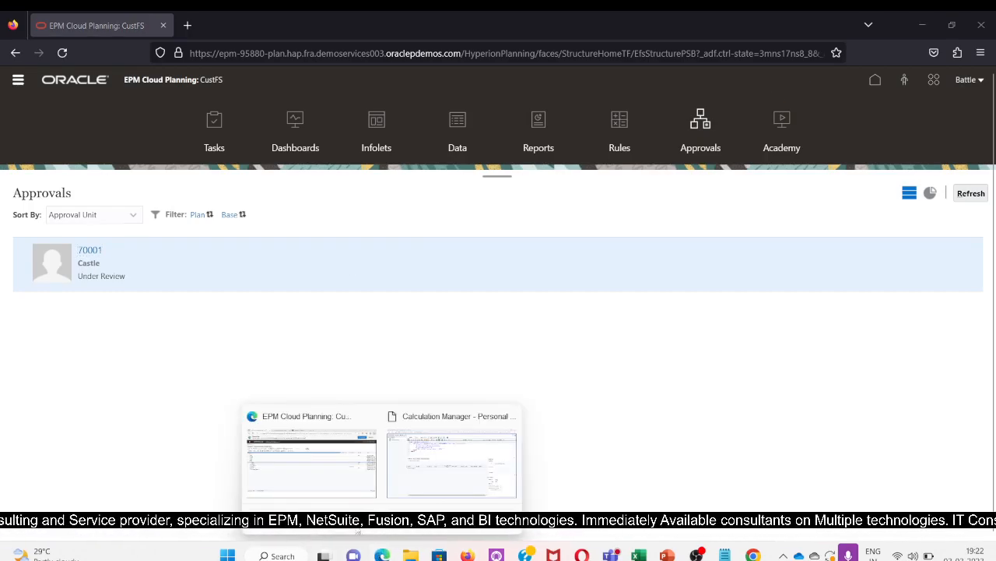
pyautogui.click(311, 459)
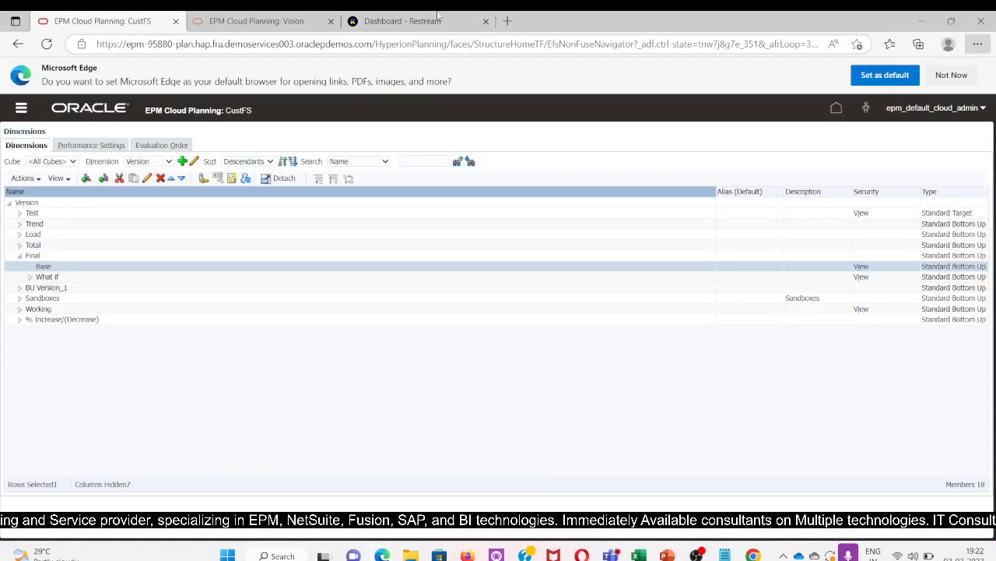
pyautogui.click(507, 21)
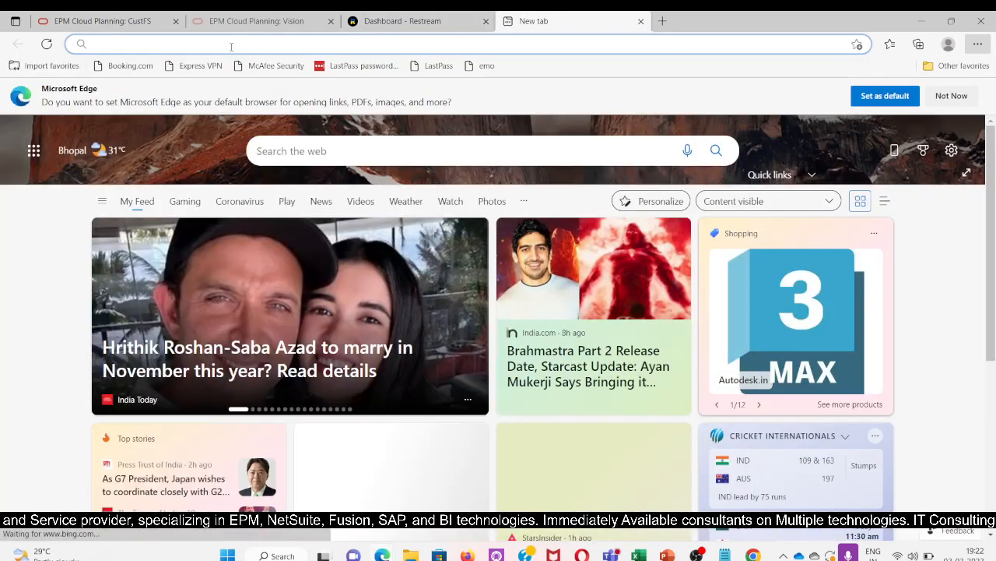
pyautogui.click(183, 47)
pyautogui.write('epm')
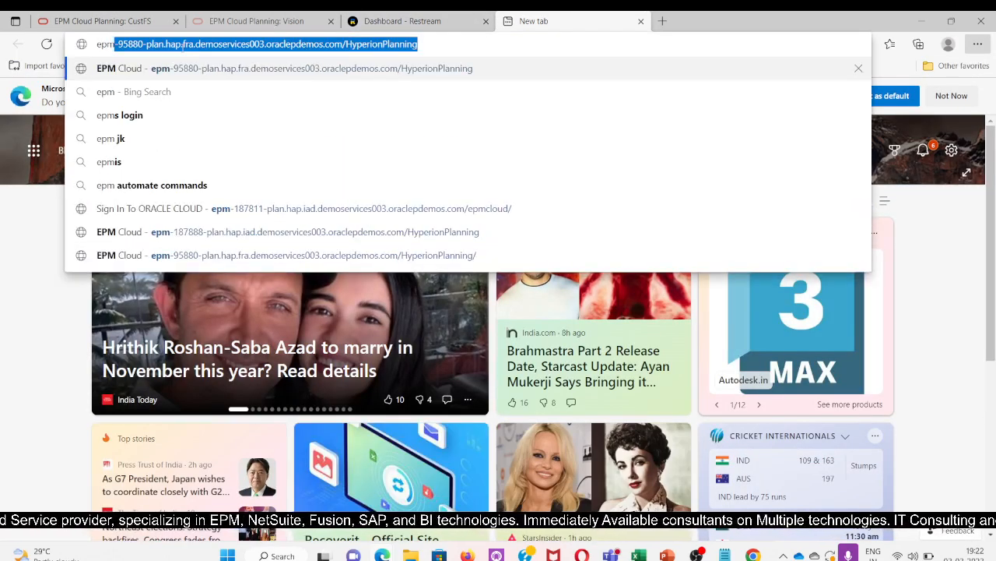
pyautogui.press('Return')
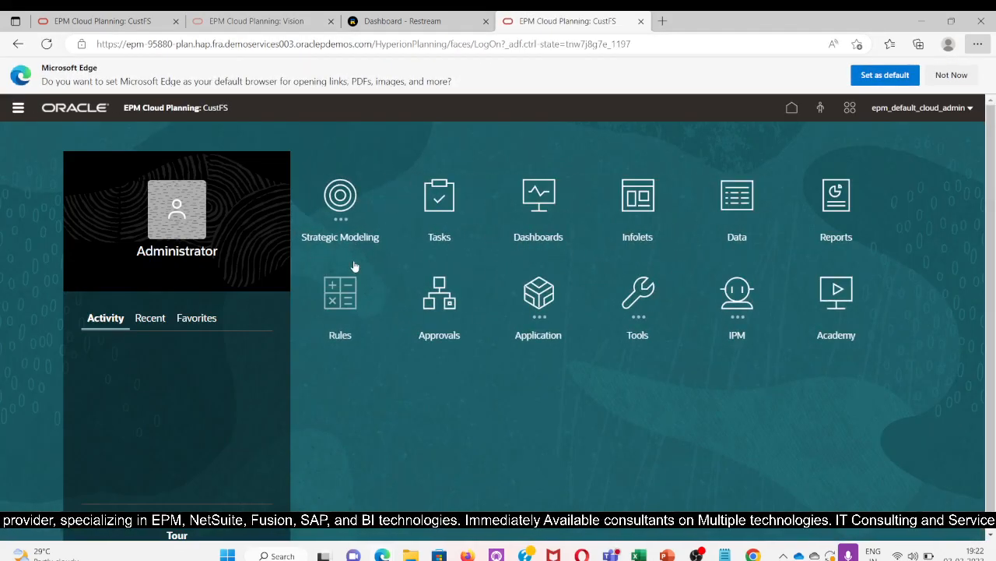
# - Dismiss the default browser prompt and sign out of the administrator session
pyautogui.click(952, 74)
pyautogui.click(926, 71)
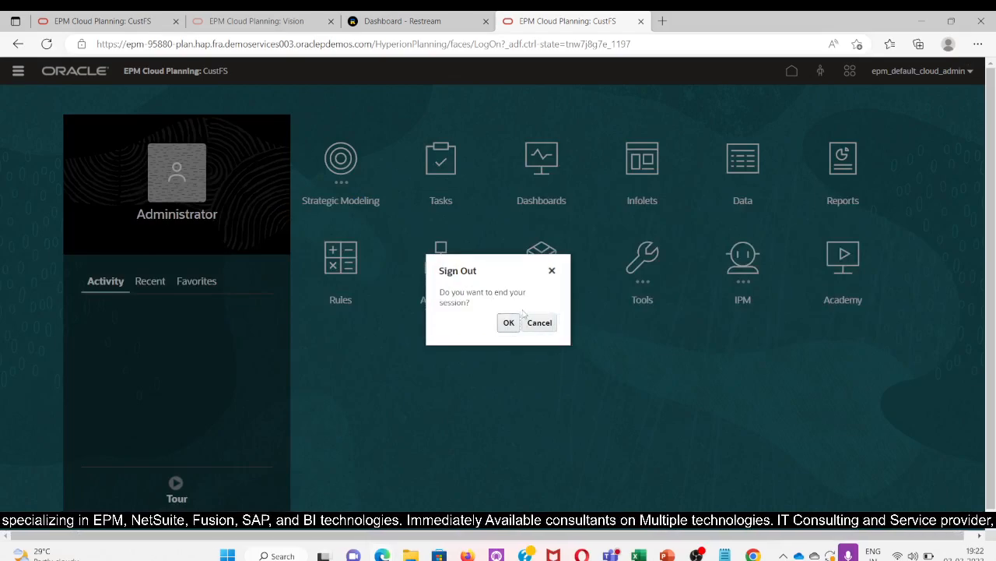
pyautogui.click(507, 322)
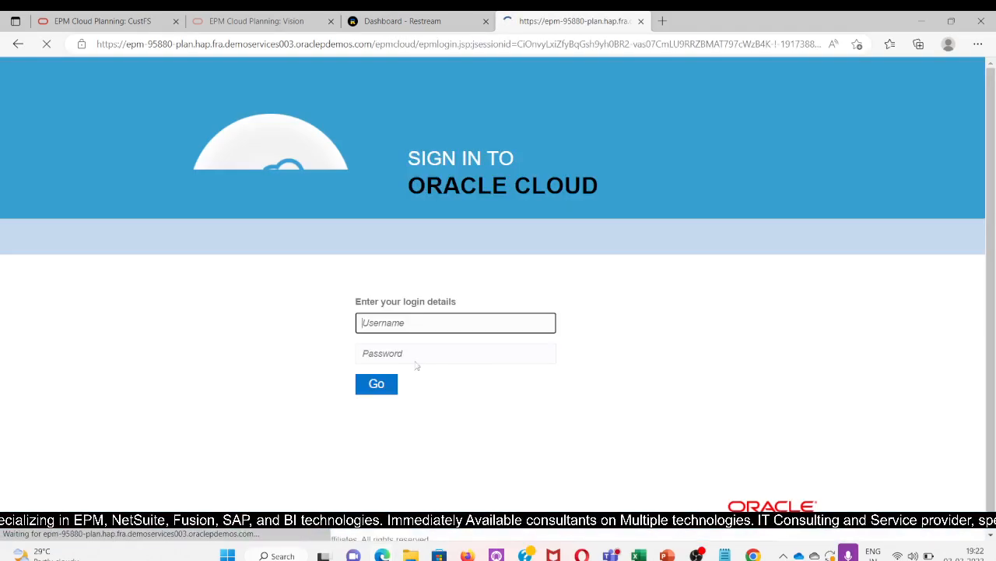
# - Sign in to Oracle Cloud with the next reviewer's saved username and password
pyautogui.doubleClick(381, 323)
pyautogui.write('Cas')
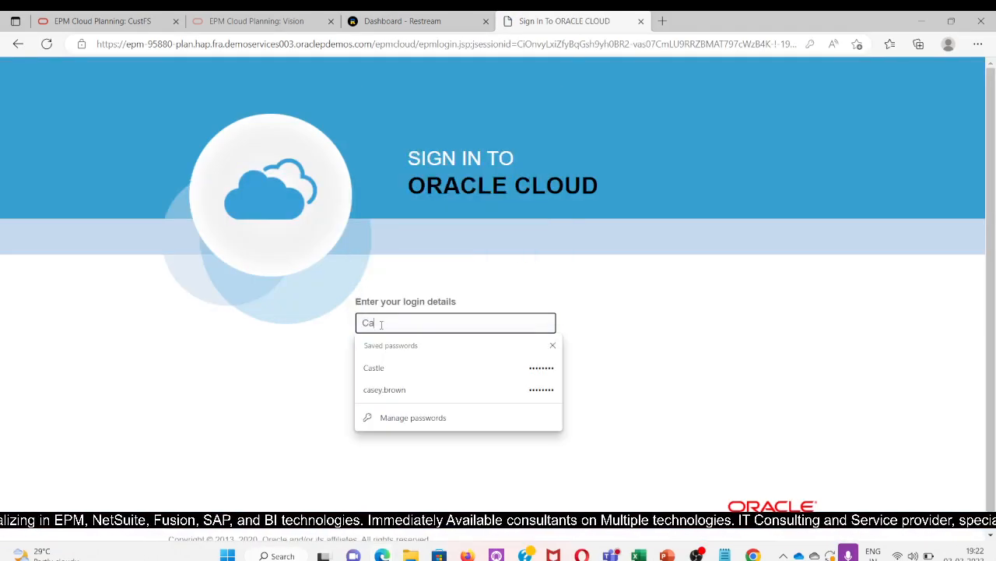
pyautogui.click(388, 372)
pyautogui.click(382, 388)
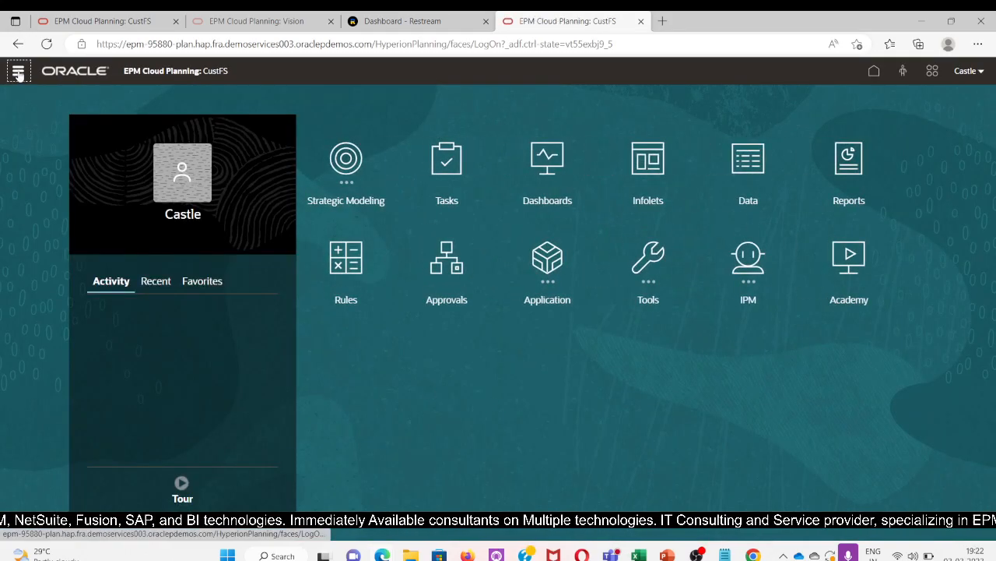
# - Go to Approvals and filter the approval units to the Base version of the Plan scenario
pyautogui.click(18, 74)
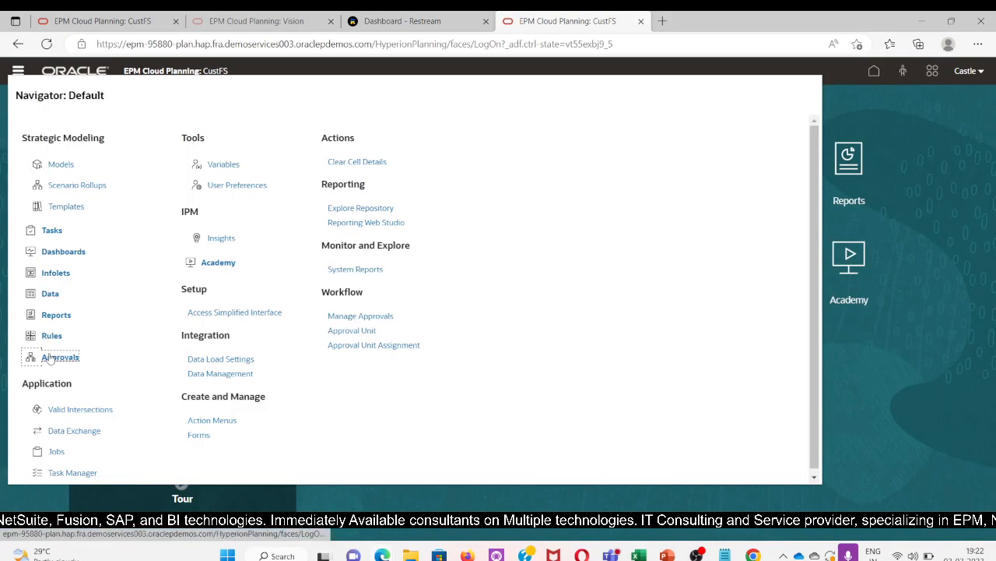
pyautogui.click(49, 357)
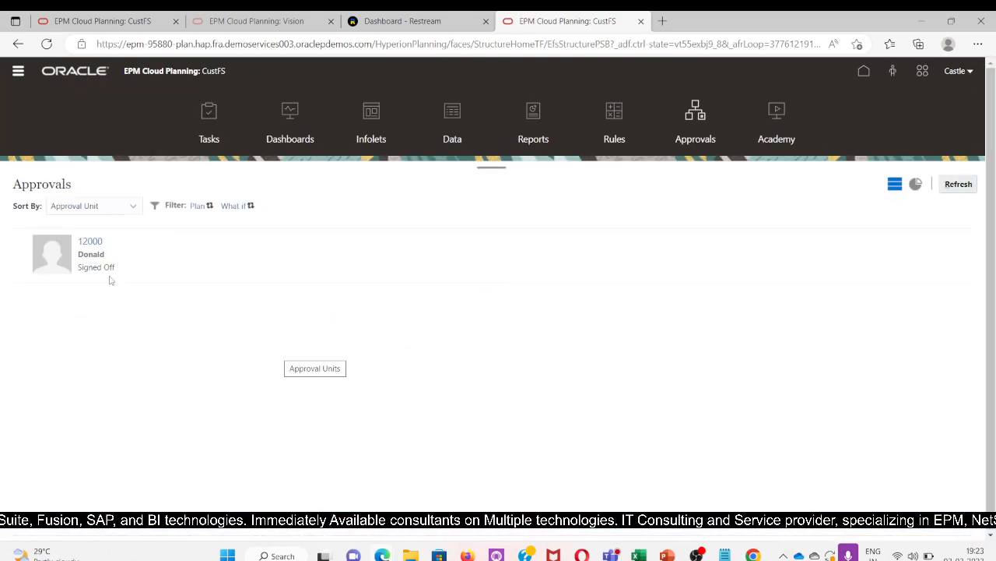
pyautogui.click(234, 205)
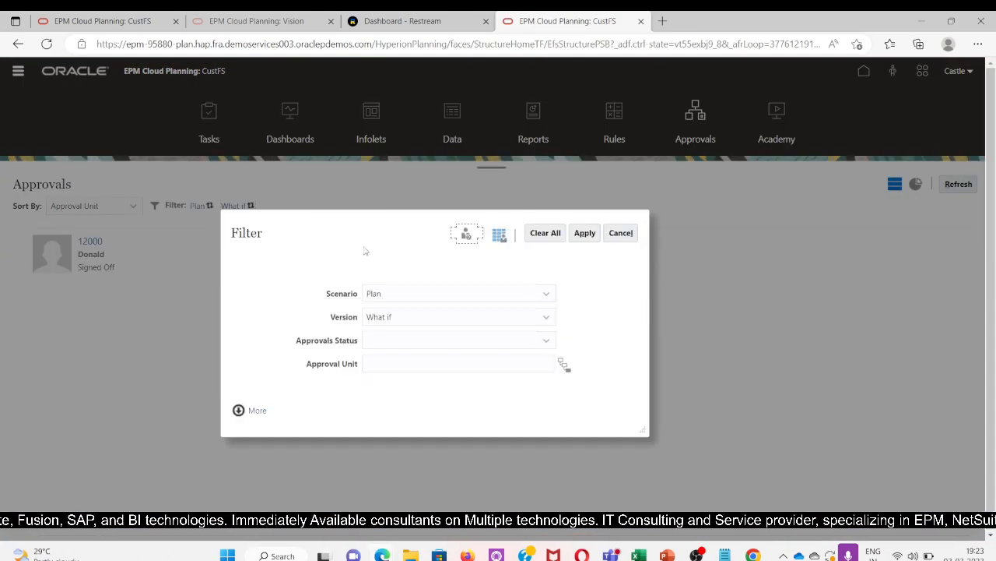
pyautogui.click(379, 316)
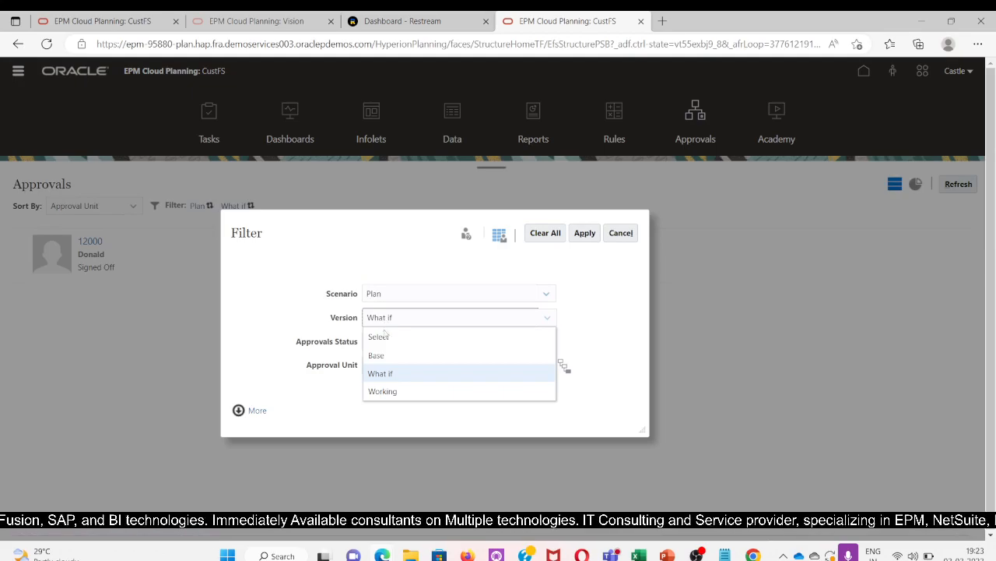
pyautogui.click(387, 357)
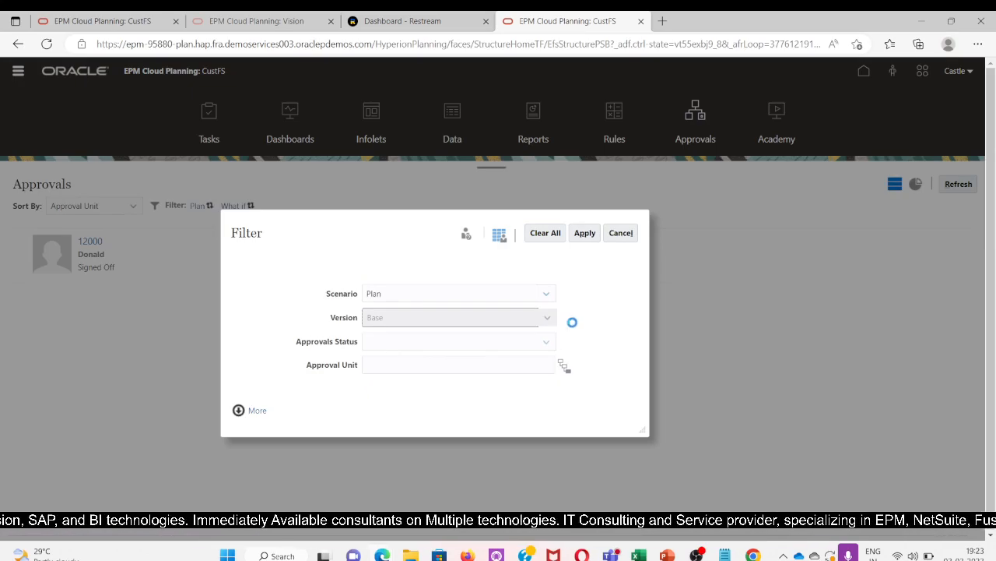
pyautogui.click(590, 233)
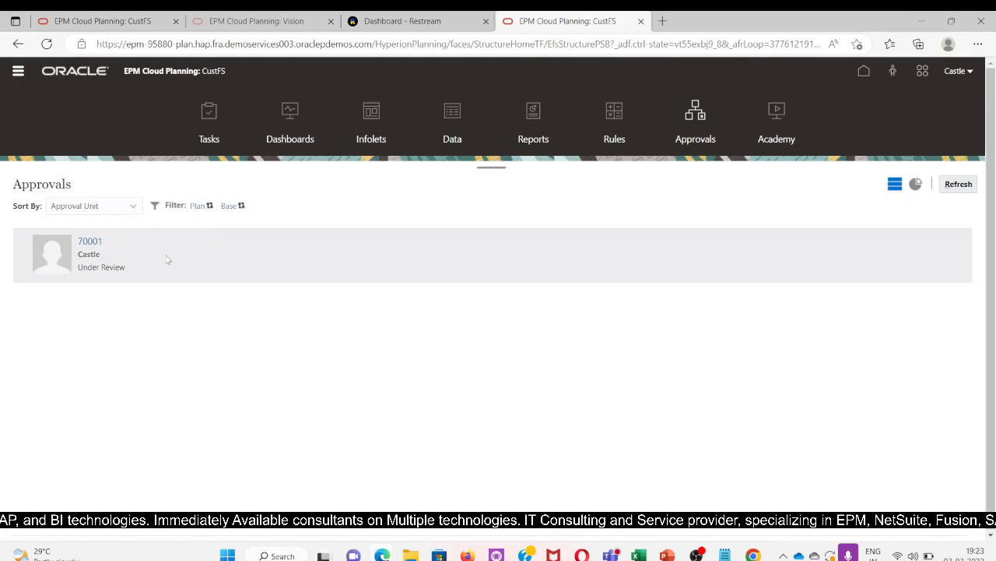
# - Open the status details of approval unit 70001 and check the action and owner choices
pyautogui.click(88, 243)
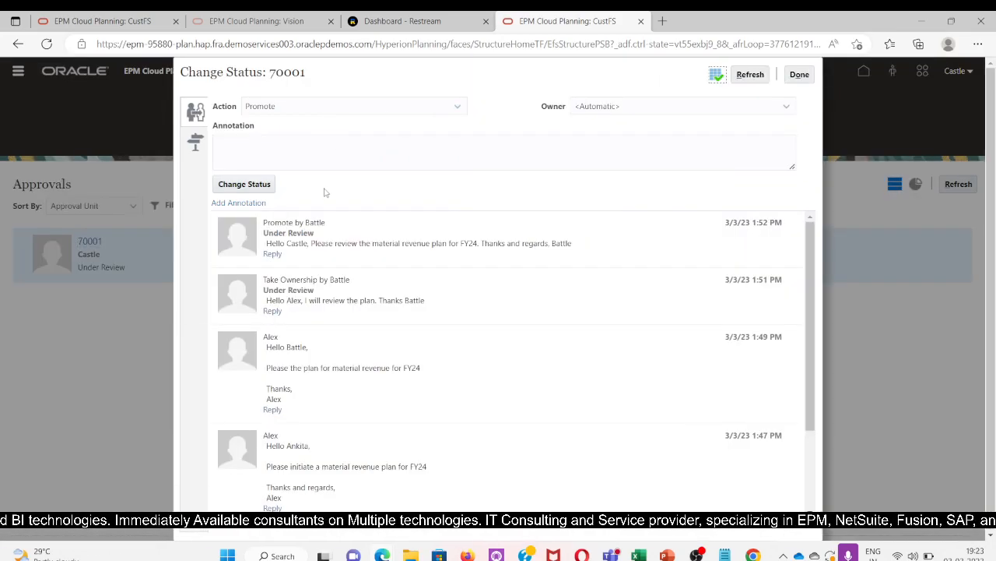
pyautogui.click(286, 108)
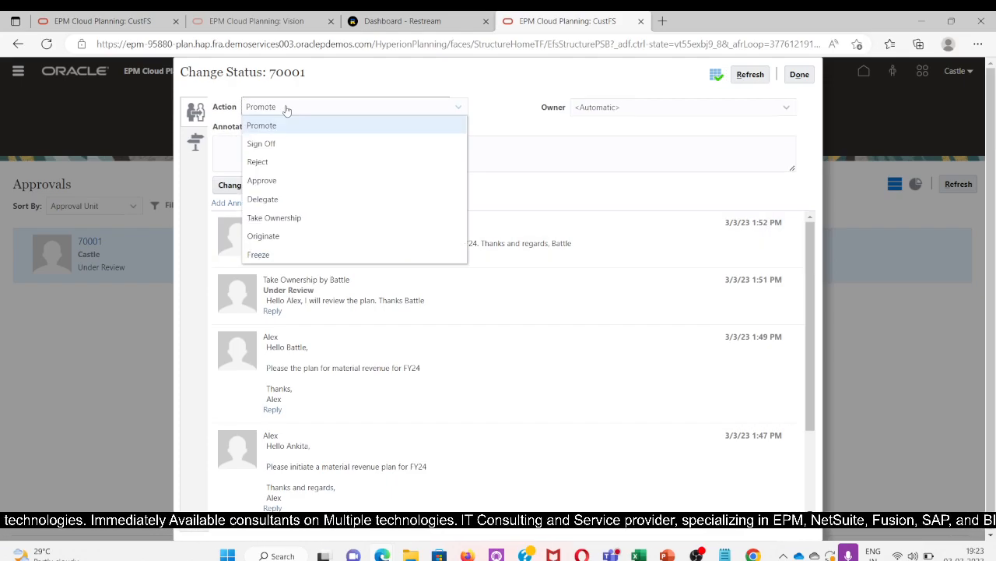
pyautogui.click(601, 108)
pyautogui.click(505, 123)
pyautogui.click(234, 144)
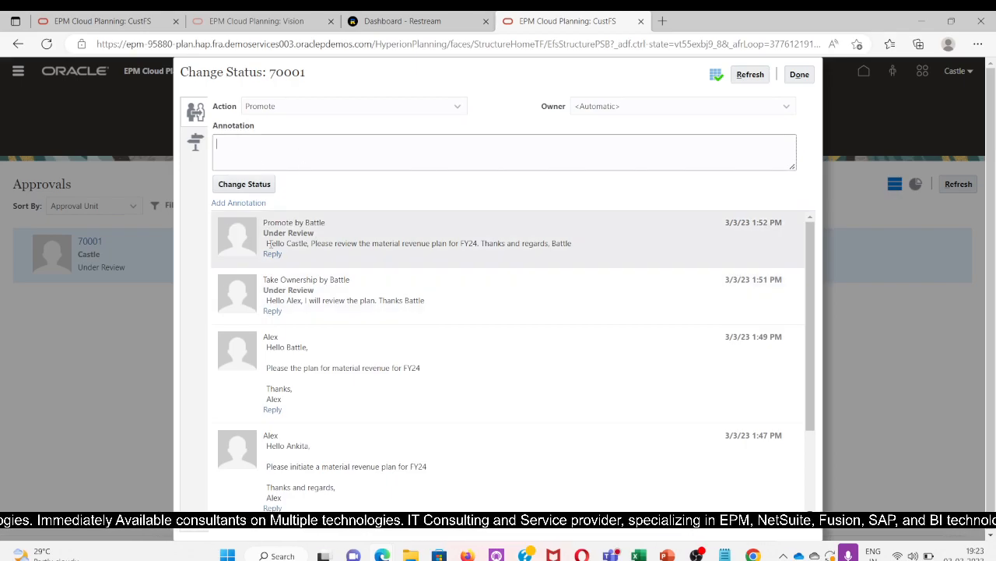
# - Start a reply to the newest promotion annotation of approval unit 70001
pyautogui.click(273, 254)
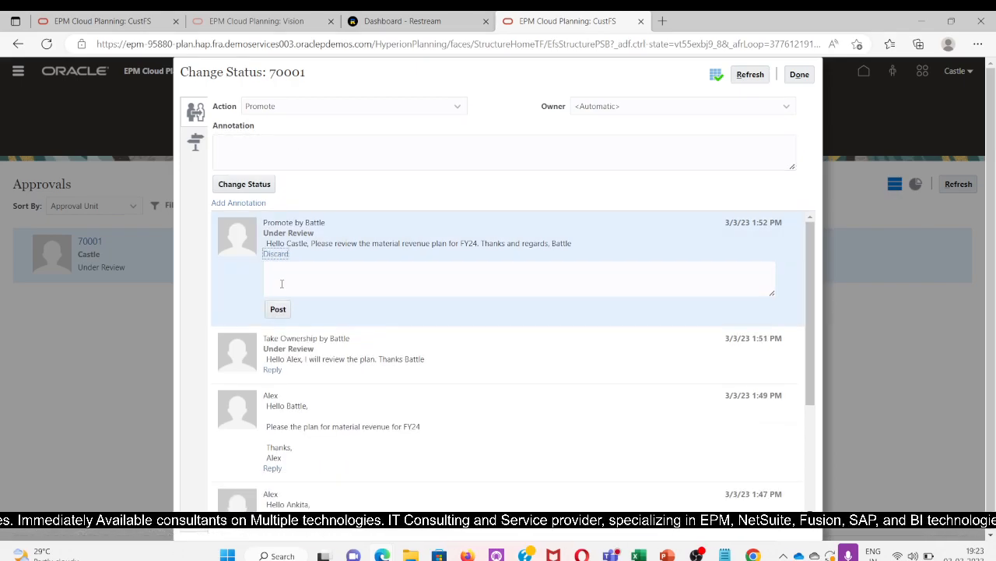
pyautogui.click(287, 272)
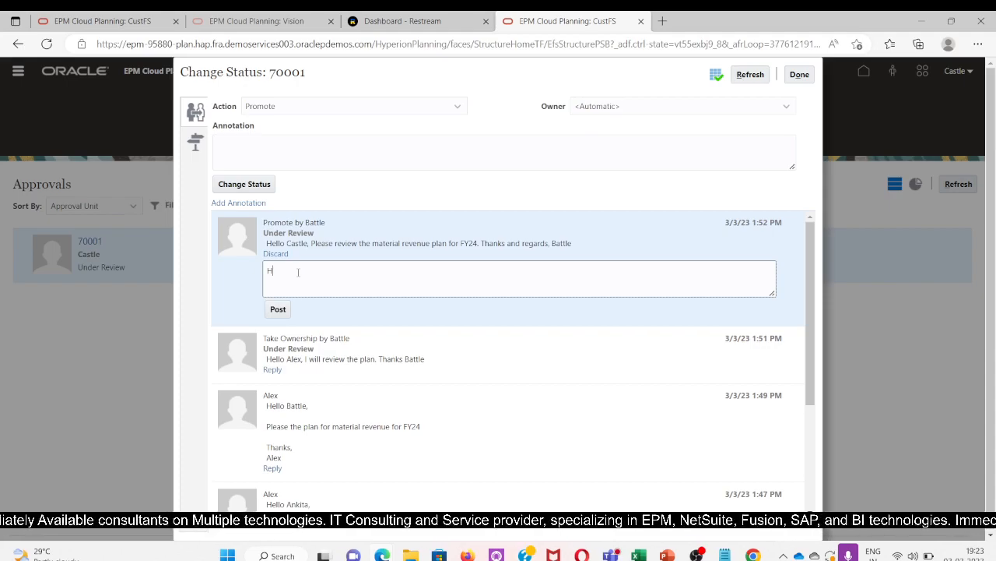
pyautogui.press('BackSpace')
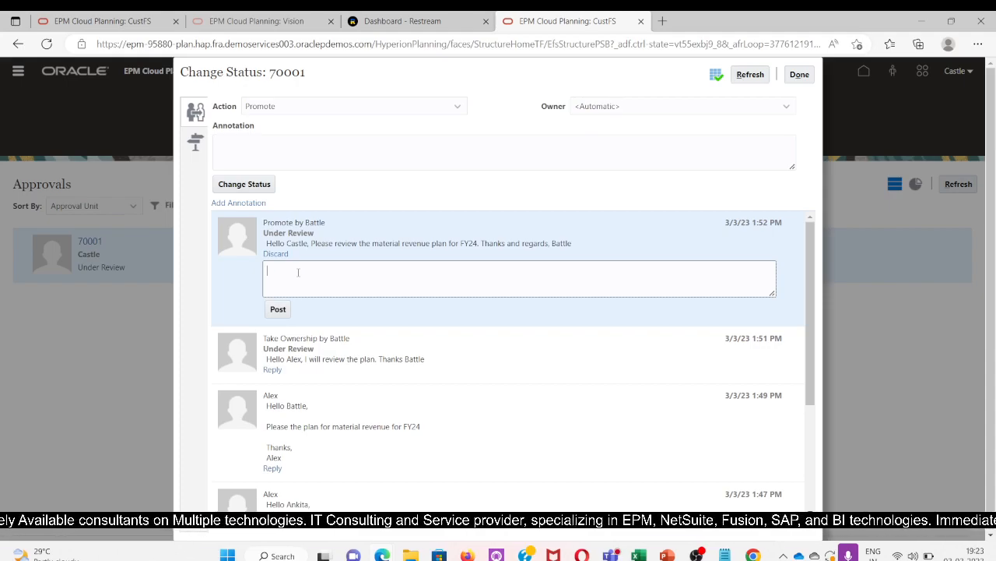
pyautogui.write('Tha')
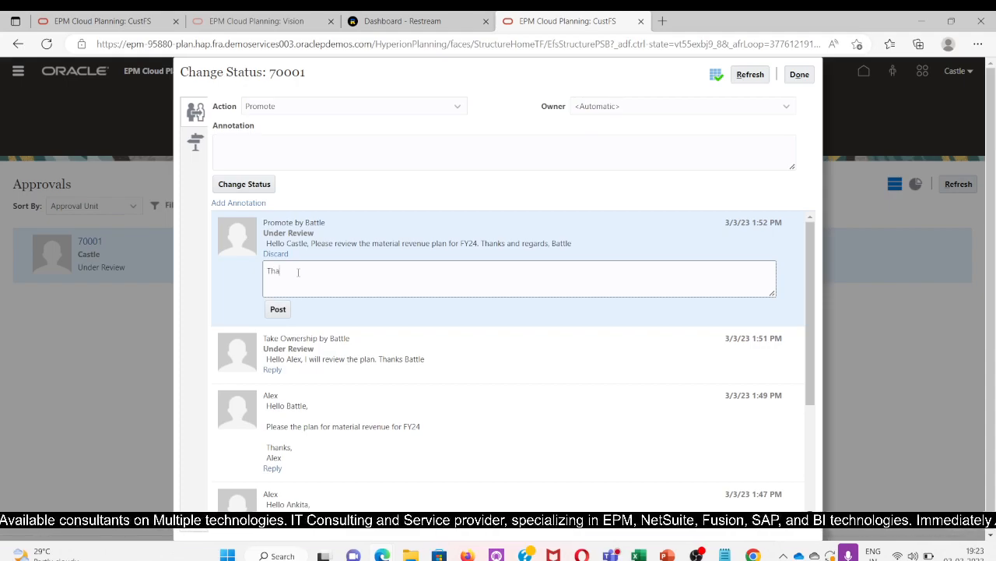
pyautogui.write('nk a')
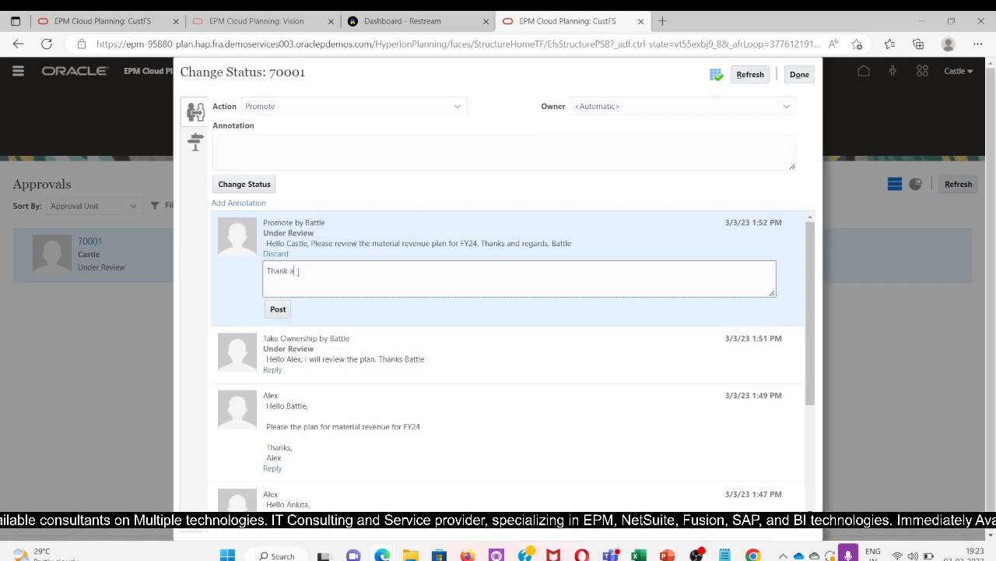
pyautogui.write('s')
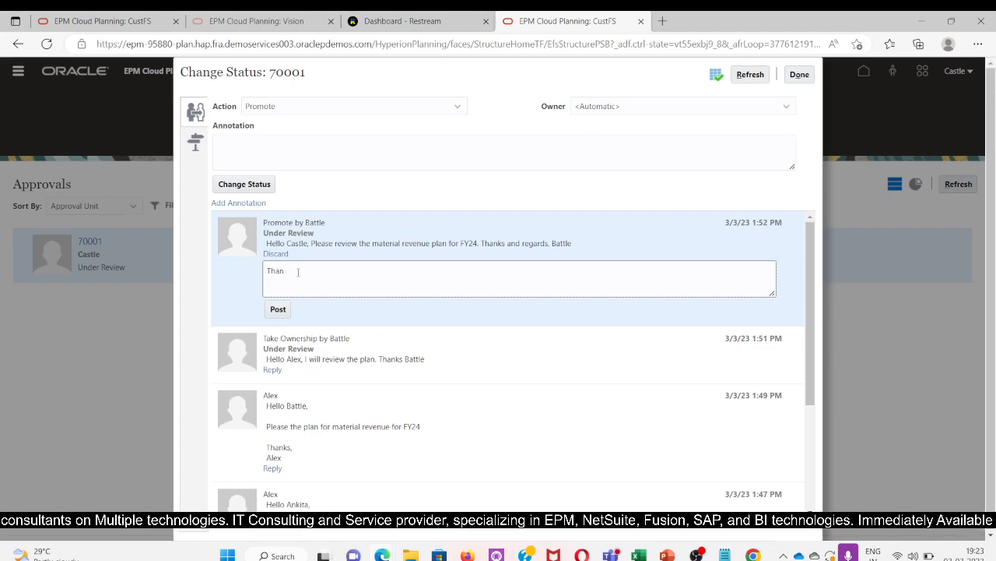
pyautogui.write('Thanks')
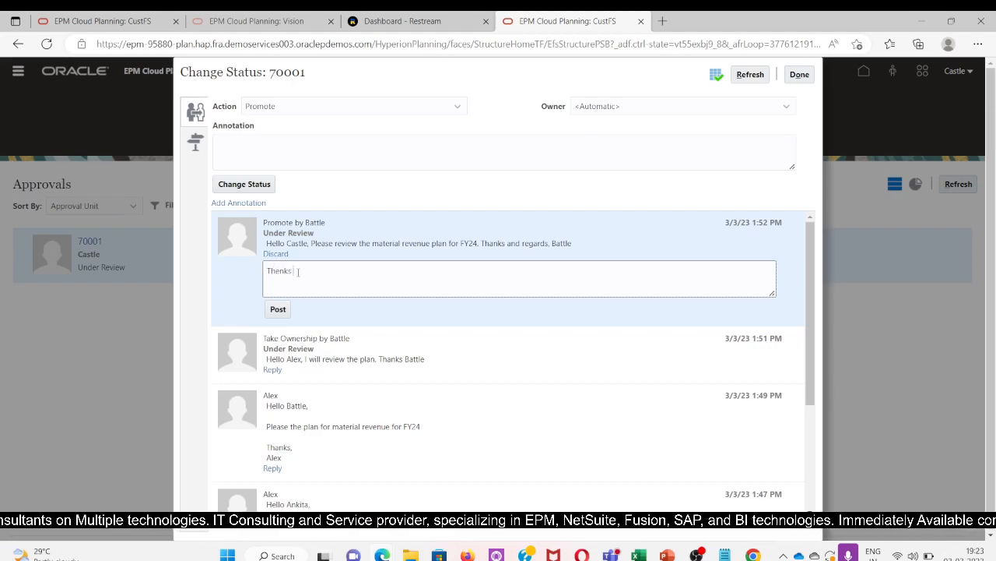
pyautogui.write('ank ')
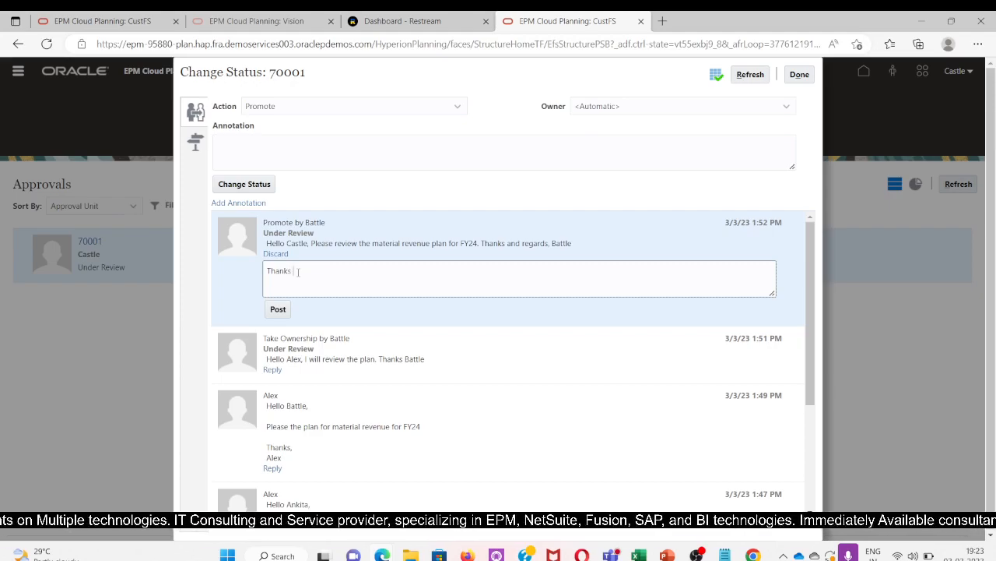
pyautogui.write('for')
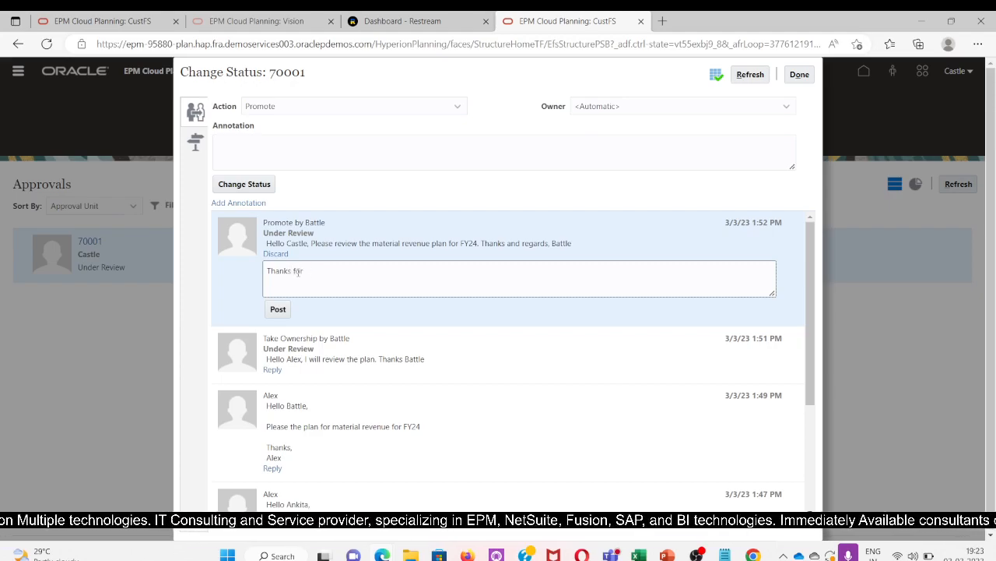
pyautogui.write(' the pla')
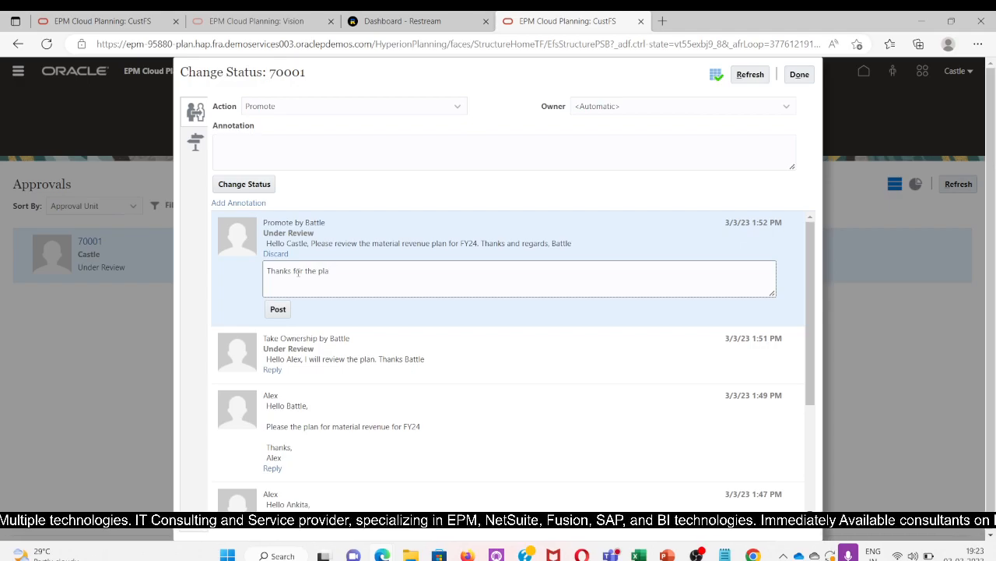
pyautogui.write('n')
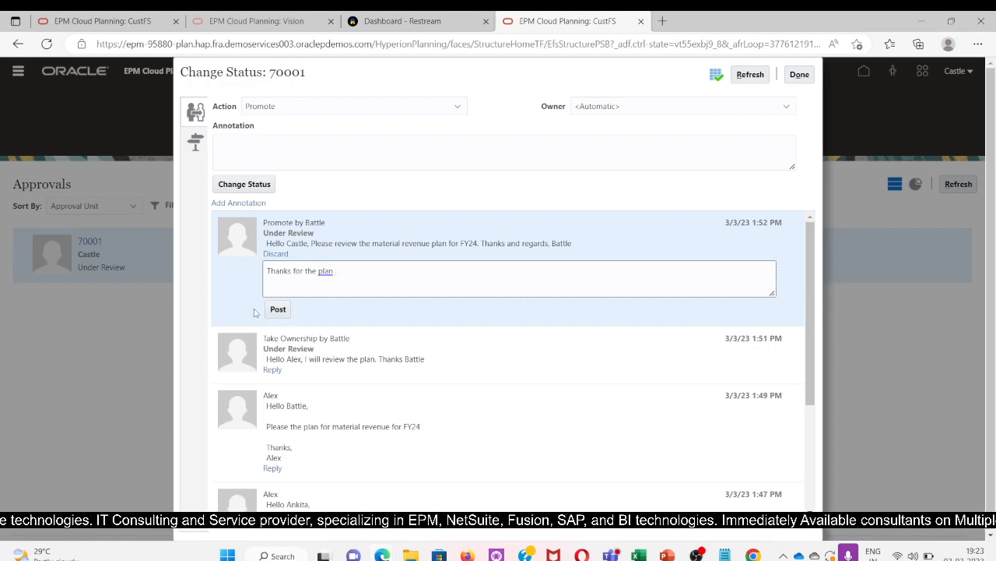
pyautogui.press('BackSpace')
pyautogui.press('BackSpace')
pyautogui.press('BackSpace')
pyautogui.press('BackSpace')
pyautogui.press('BackSpace')
pyautogui.press('BackSpace')
pyautogui.press('BackSpace')
pyautogui.press('BackSpace')
pyautogui.press('BackSpace')
pyautogui.press('BackSpace')
pyautogui.press('BackSpace')
pyautogui.press('BackSpace')
pyautogui.press('BackSpace')
pyautogui.press('BackSpace')
pyautogui.press('BackSpace')
pyautogui.press('BackSpace')
pyautogui.press('BackSpace')
pyautogui.press('BackSpace')
pyautogui.press('BackSpace')
# - Write "Thanks" as the reply to the newest promotion annotation and post it
pyautogui.write('T')
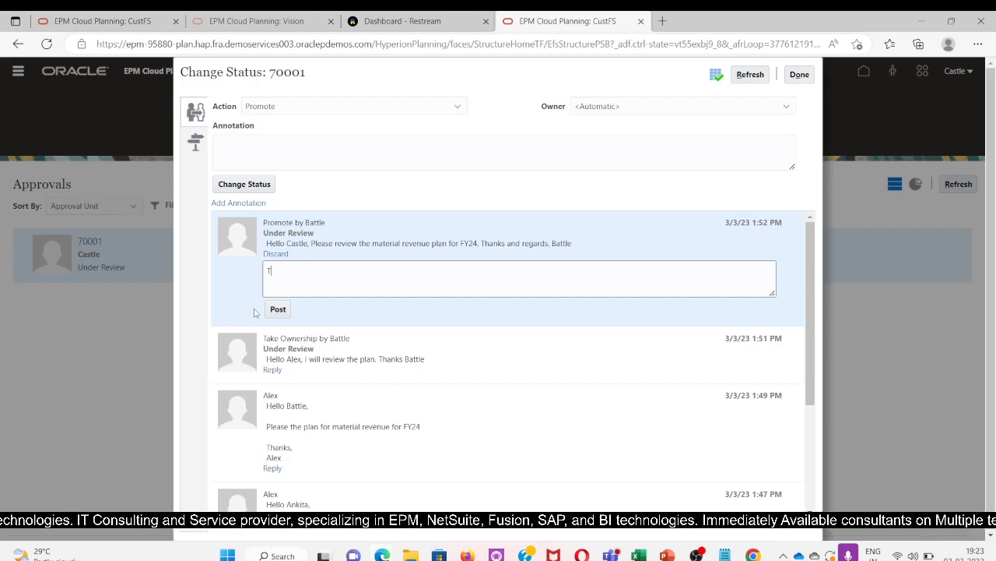
pyautogui.write('ha')
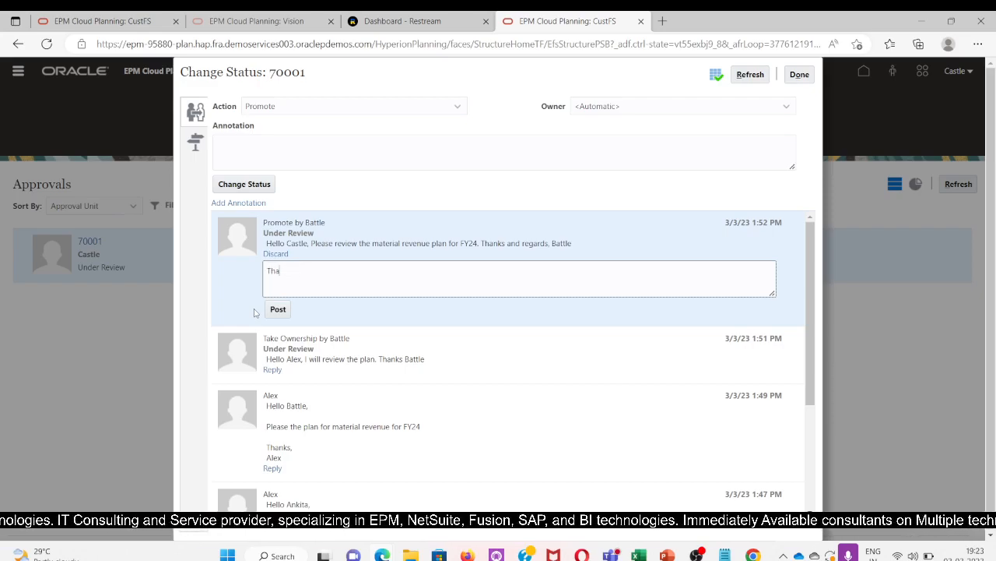
pyautogui.write('snkk')
pyautogui.write('nks for')
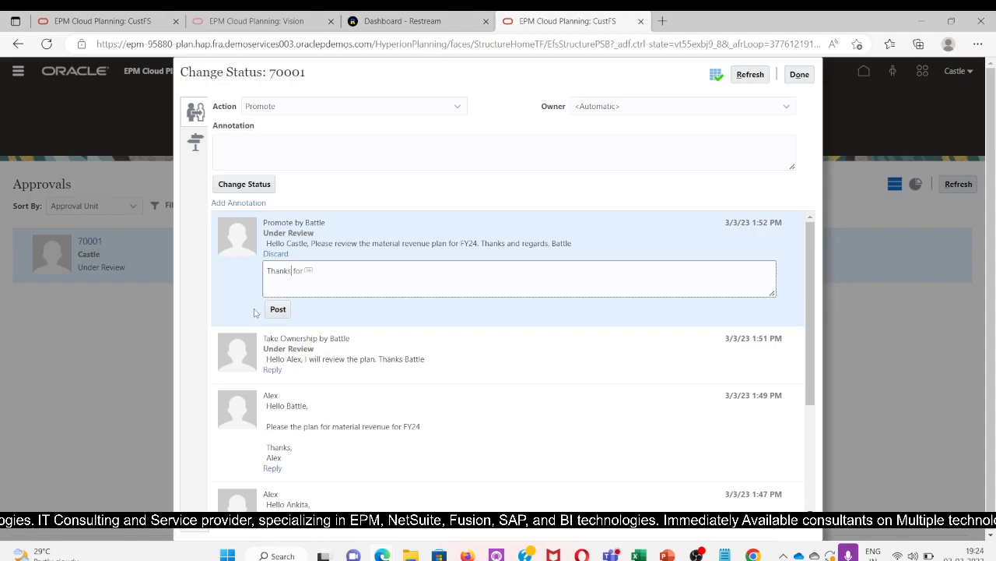
pyautogui.press('Return')
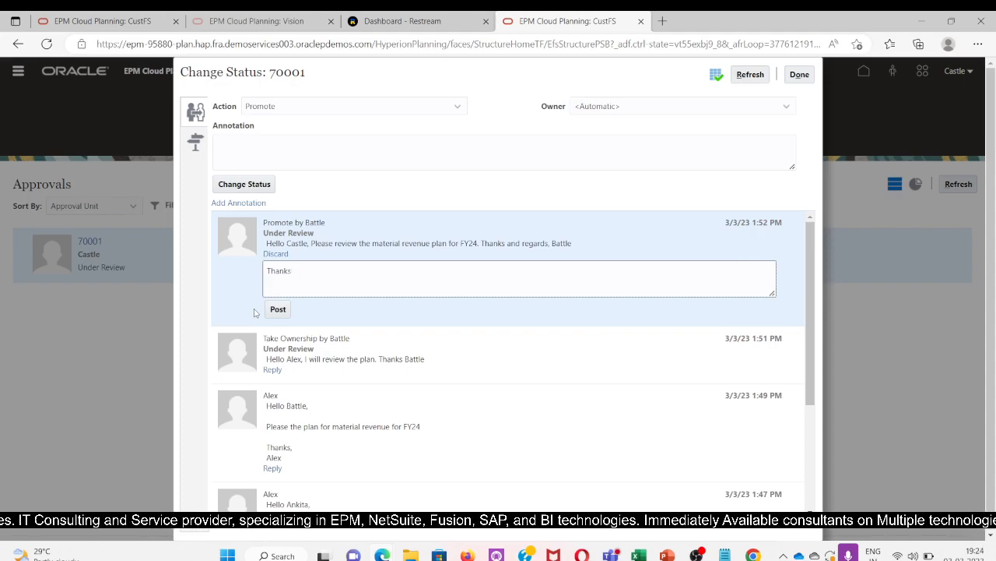
pyautogui.click(281, 309)
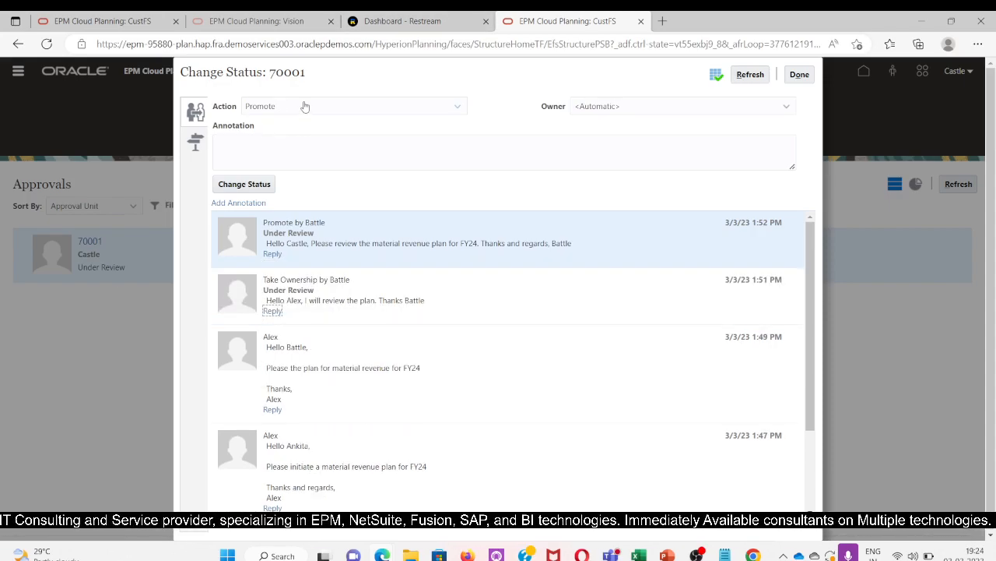
# - Write a promotion annotation greeting the next reviewer by name, with the text "Please review the plan for Material Revenue for FY24."
pyautogui.click(254, 144)
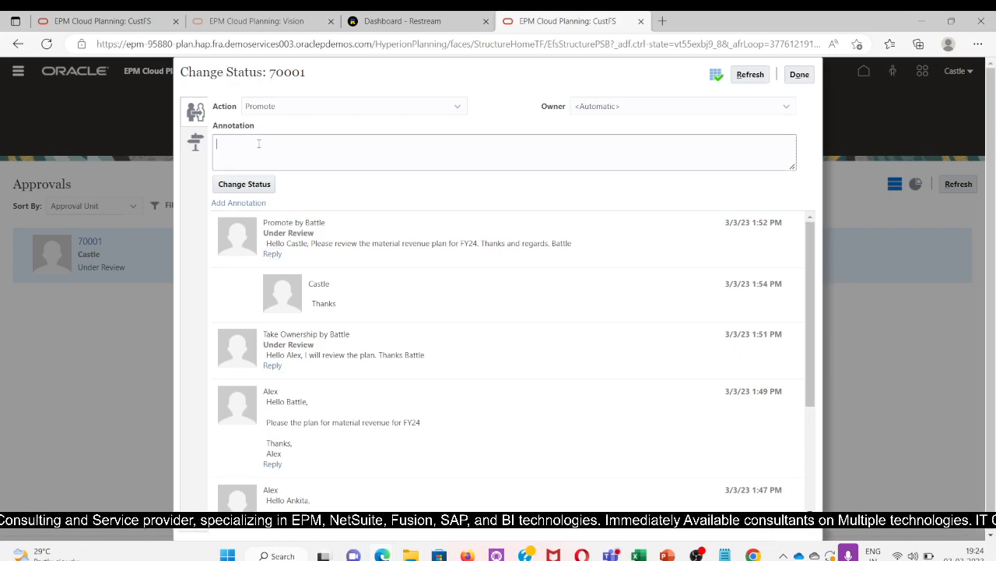
pyautogui.write('Hello')
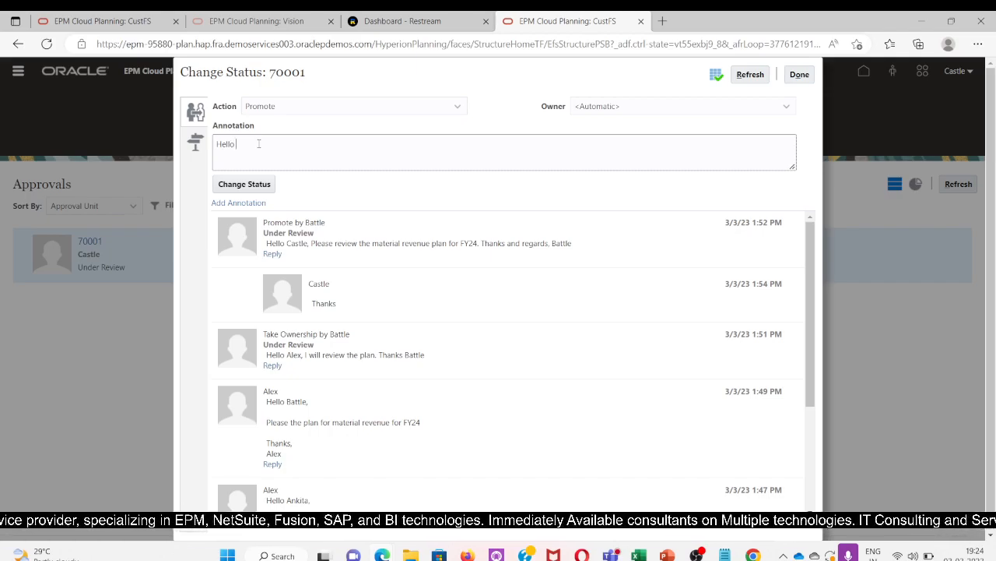
pyautogui.write('Donald,  ')
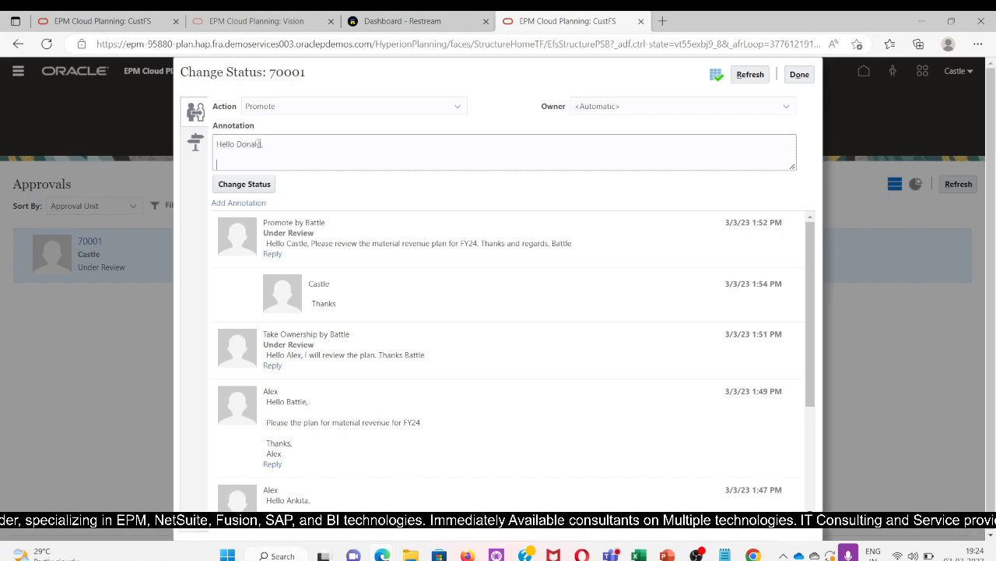
pyautogui.write('The')
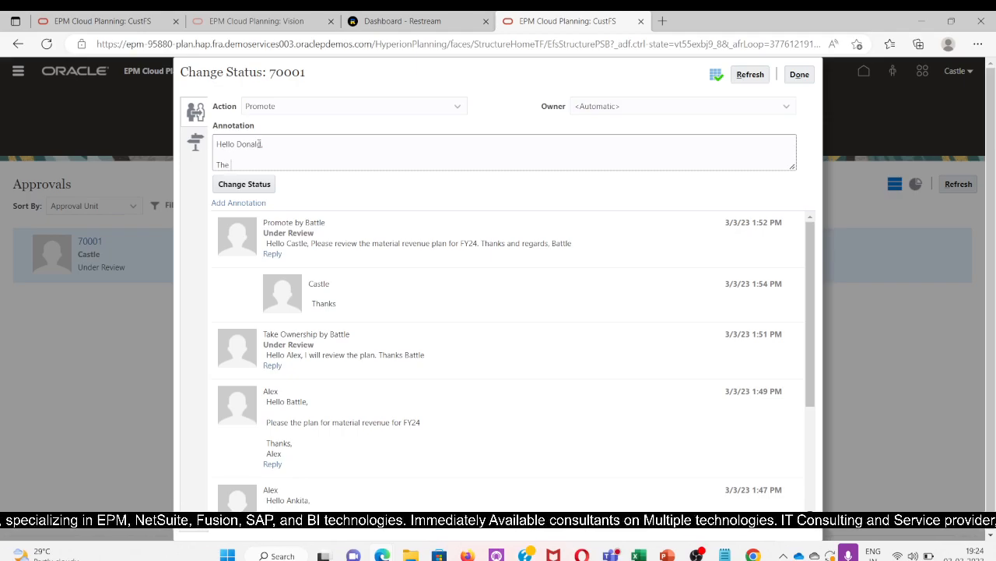
pyautogui.press('BackSpace')
pyautogui.press('BackSpace')
pyautogui.press('BackSpace')
pyautogui.press('BackSpace')
pyautogui.write('Plead')
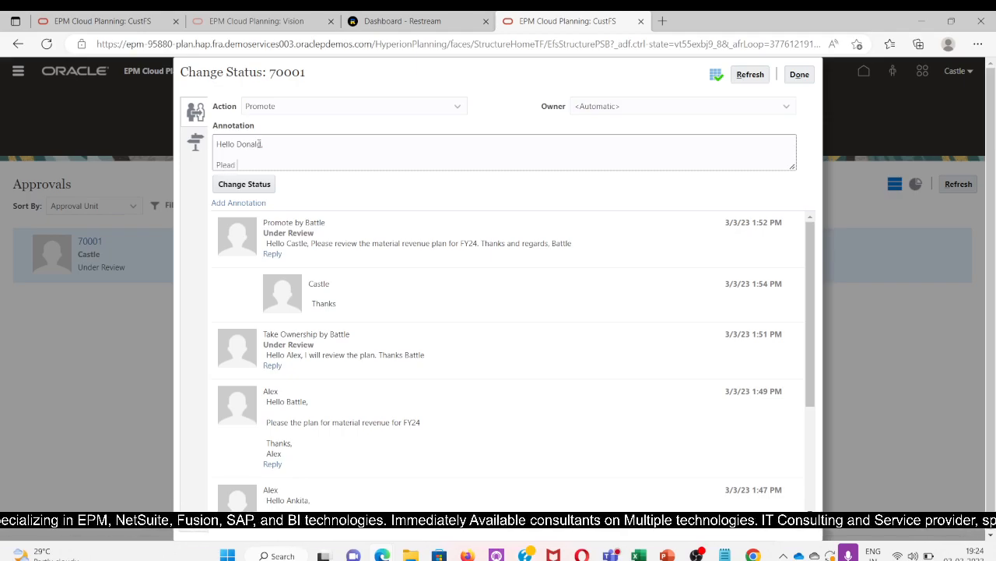
pyautogui.write('e t')
pyautogui.press('BackSpace')
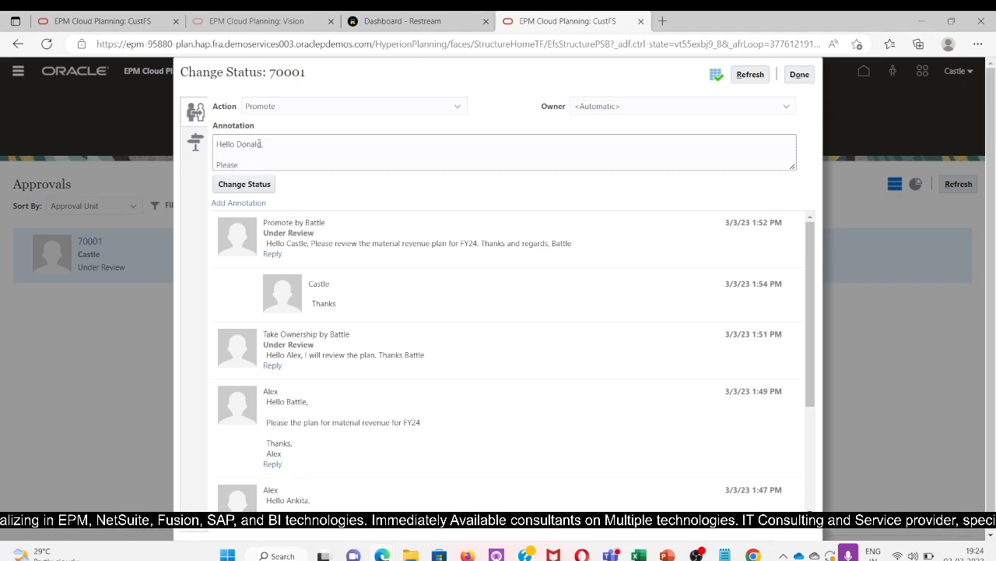
pyautogui.write('revie')
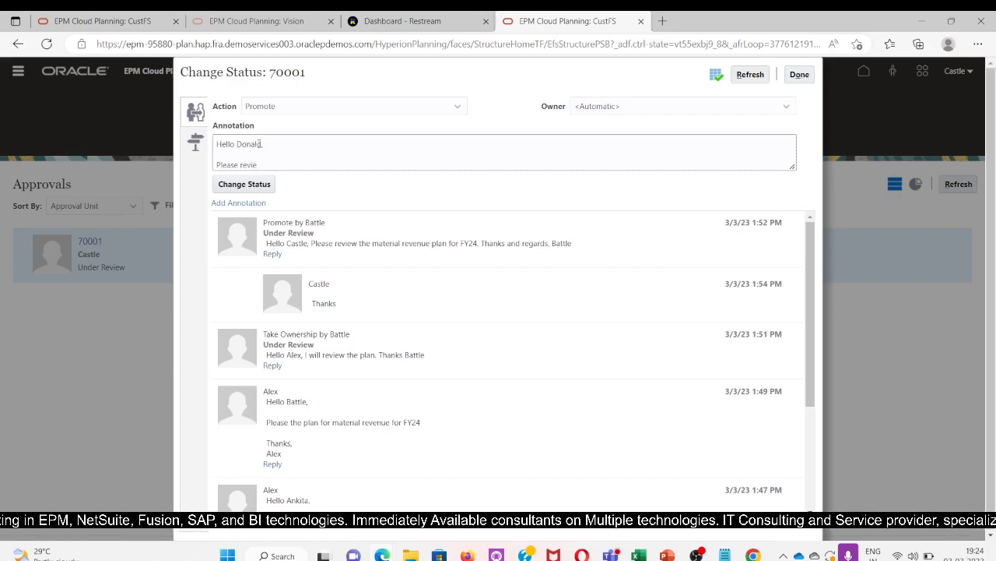
pyautogui.write('w the pl')
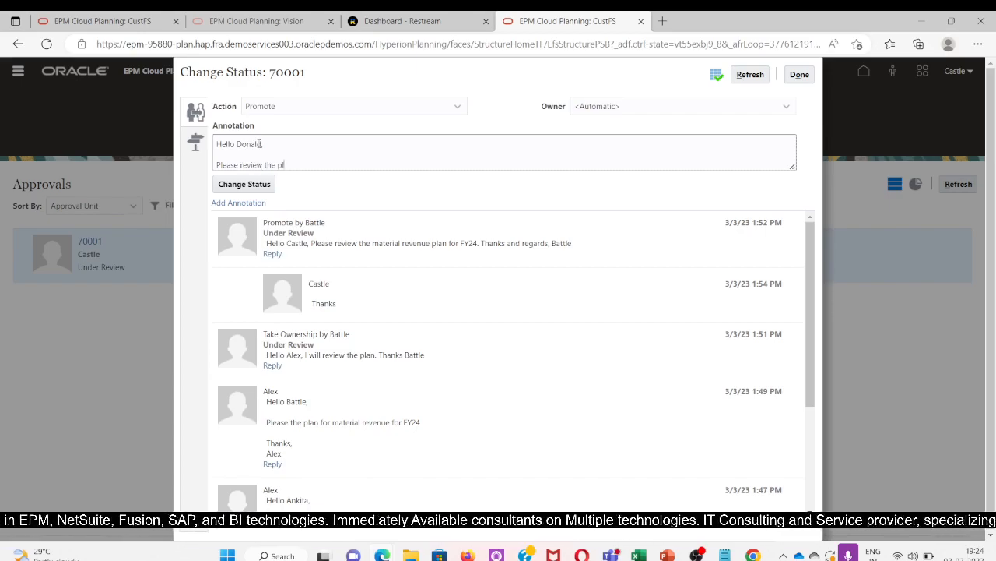
pyautogui.write('an for')
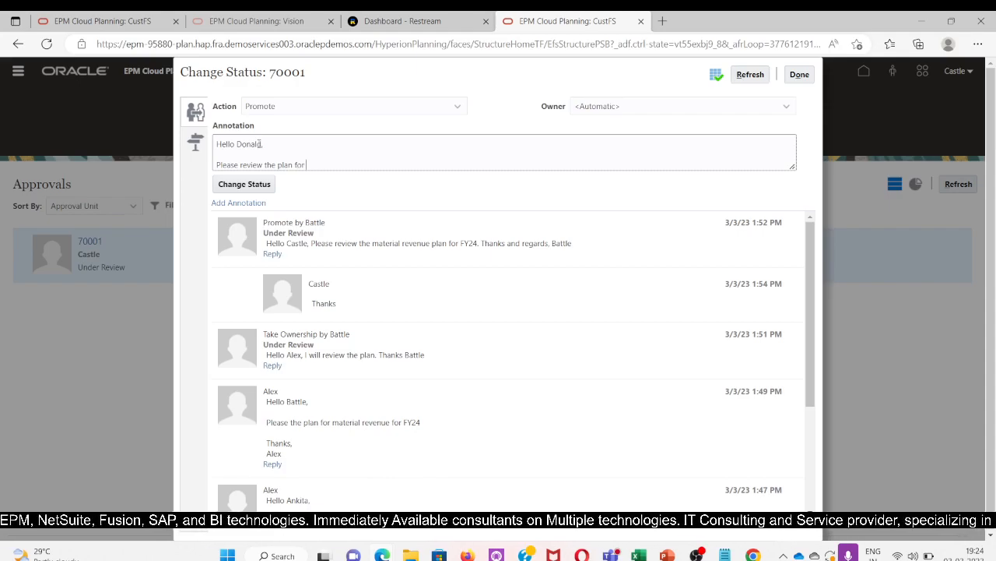
pyautogui.write(' Mater')
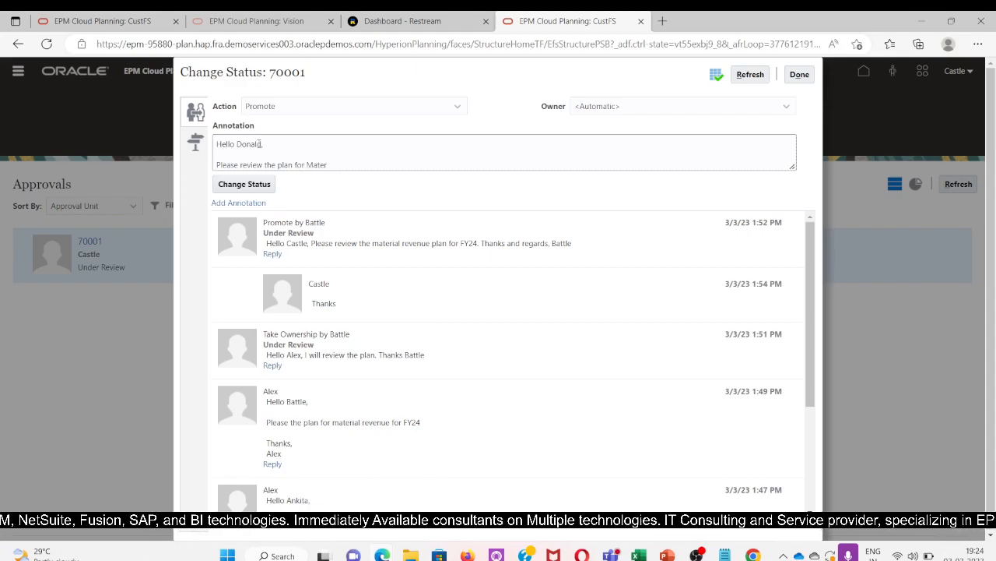
pyautogui.write('i')
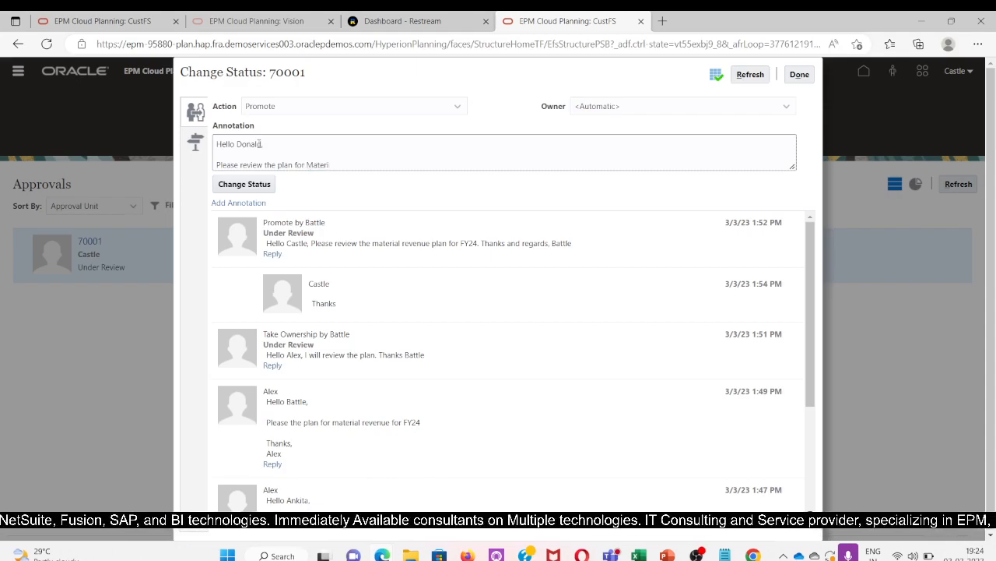
pyautogui.write('al R')
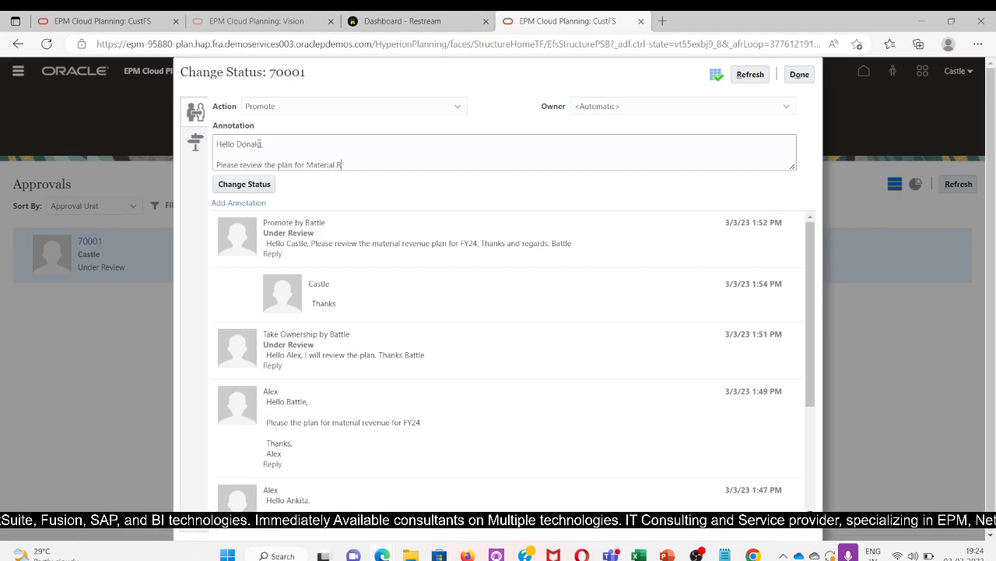
pyautogui.write('evenue')
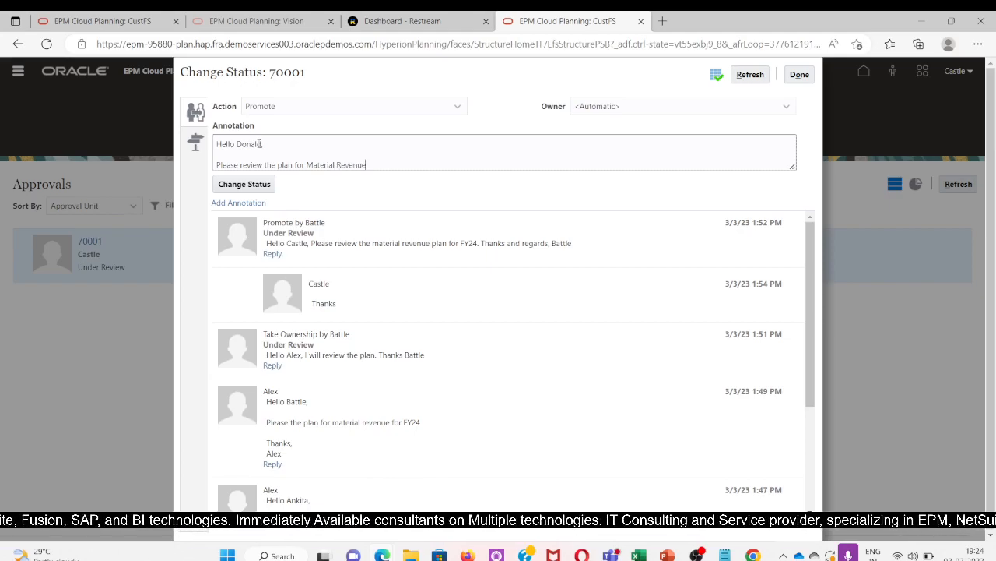
pyautogui.write(' fo')
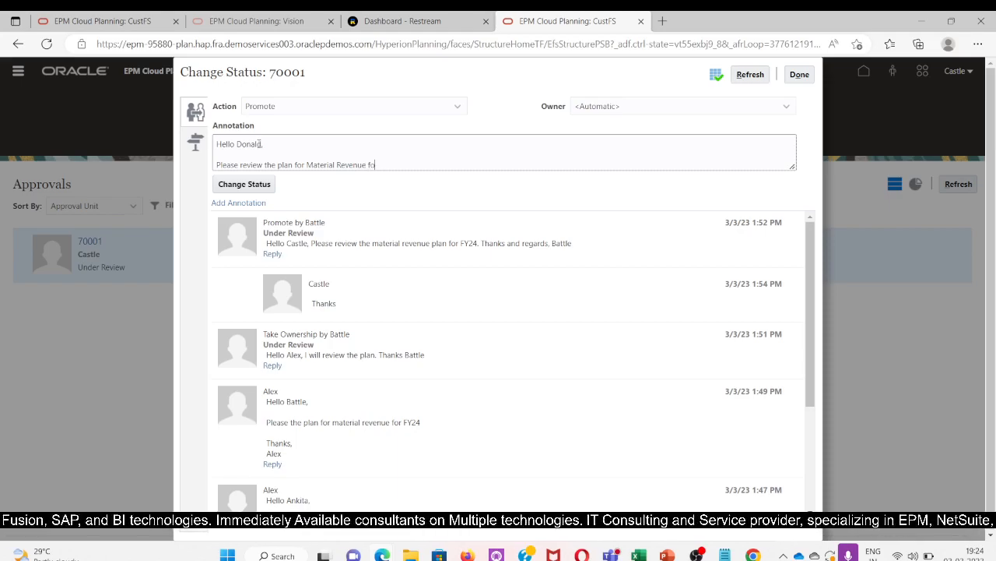
pyautogui.write('r FY24')
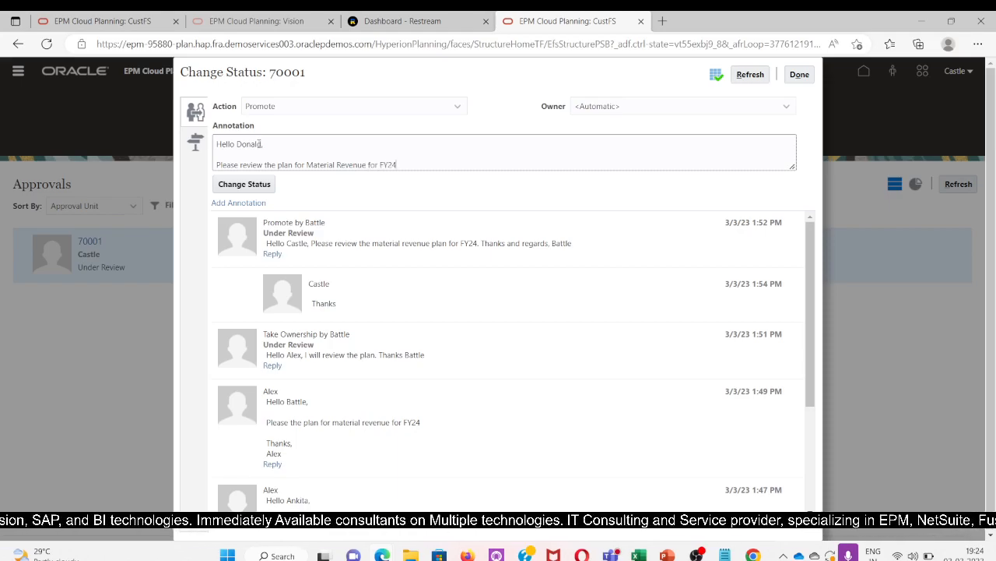
pyautogui.write('.')
pyautogui.press('Return')
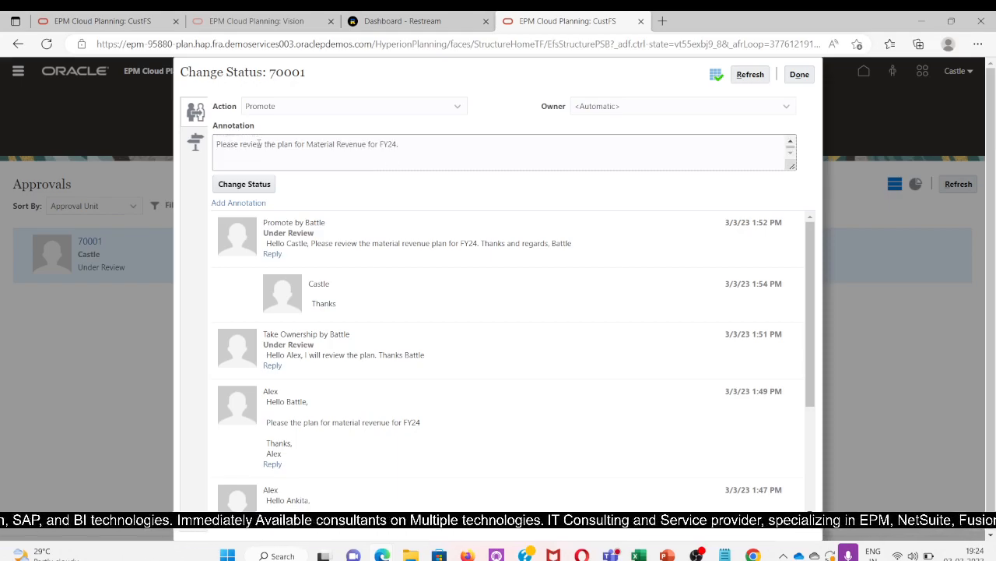
# - End the promotion annotation with "Thanks and regards" and the sending reviewer's name
pyautogui.write('Thanks an')
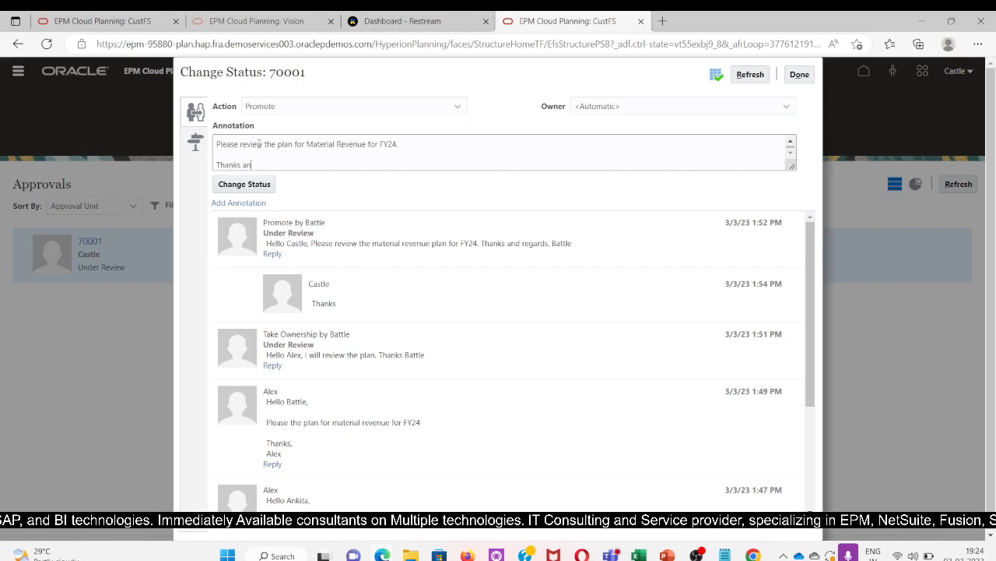
pyautogui.write('d regtrads')
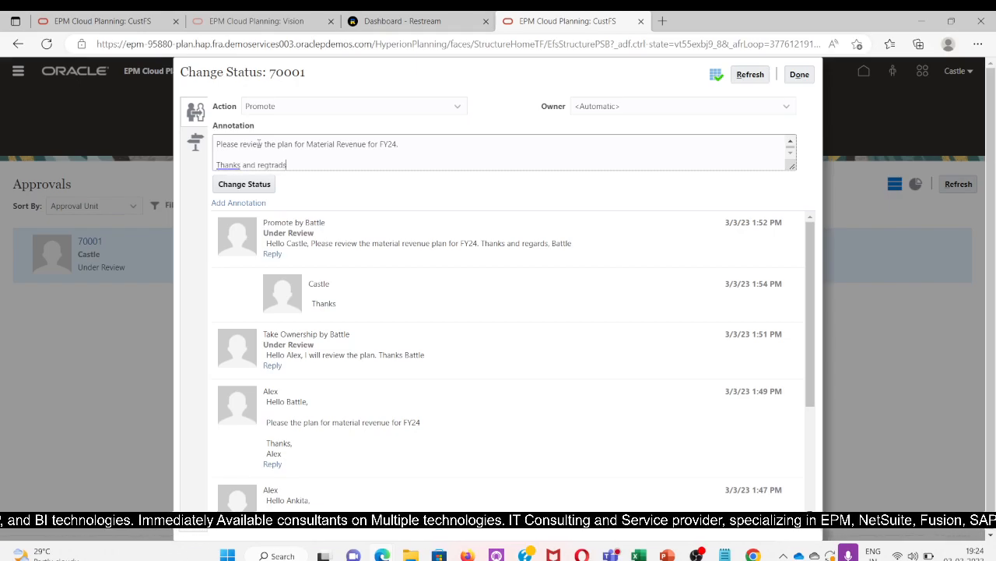
pyautogui.press('BackSpace')
pyautogui.press('BackSpace')
pyautogui.press('BackSpace')
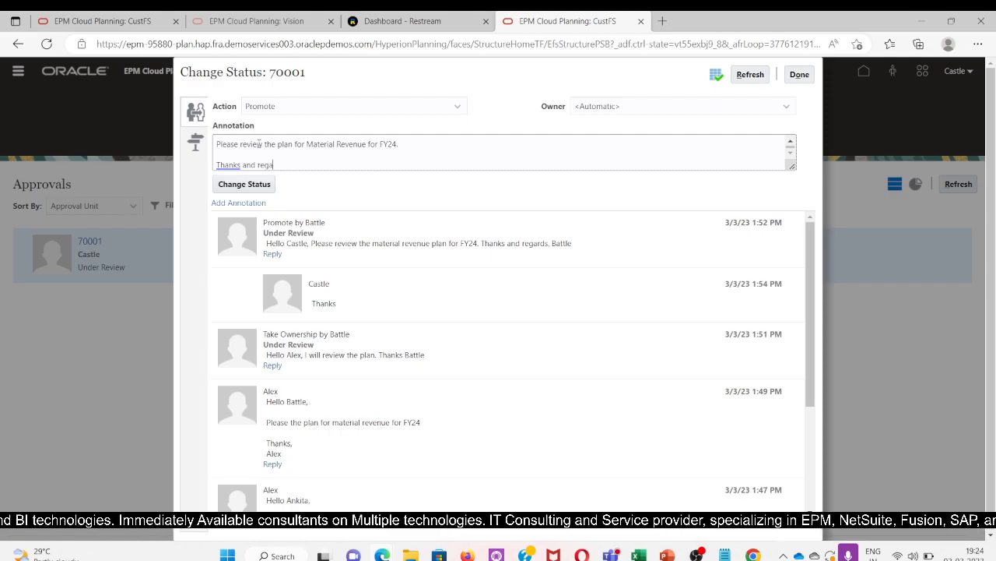
pyautogui.write('rds')
pyautogui.press('Return')
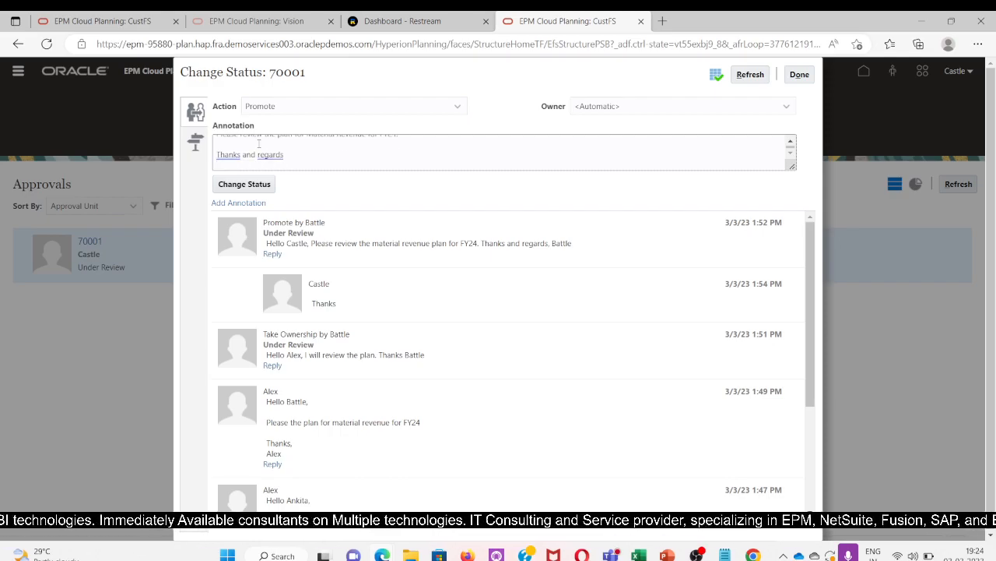
pyautogui.write('Castle')
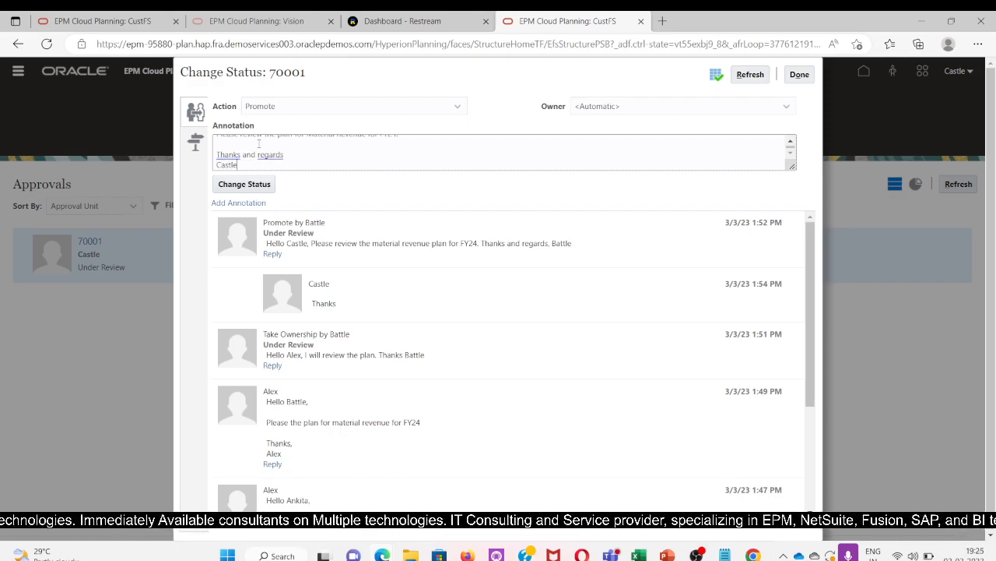
pyautogui.scroll(1, 344, 159)
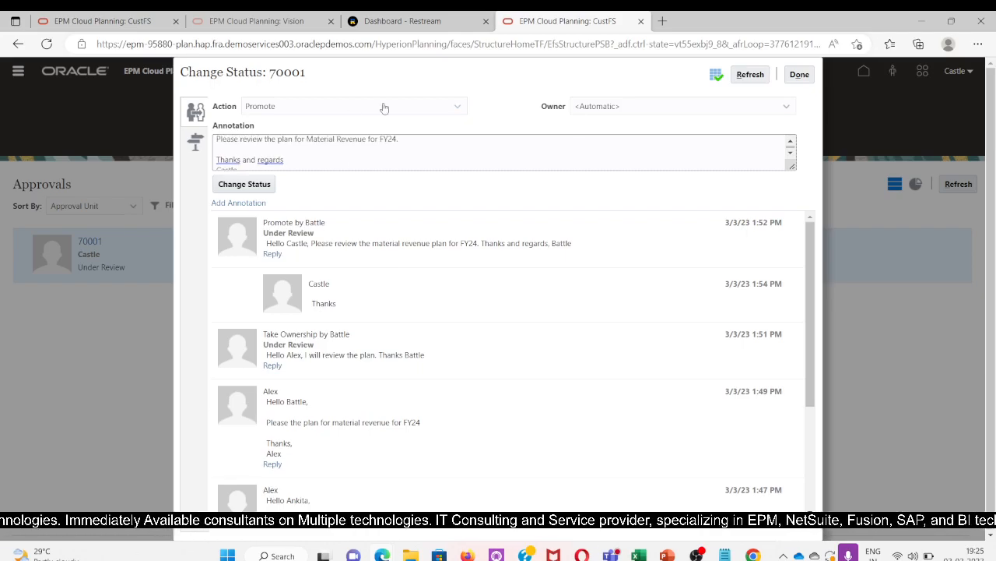
# - Assign the next reviewer as owner, promote approval unit 70001, and close its status details
pyautogui.click(626, 108)
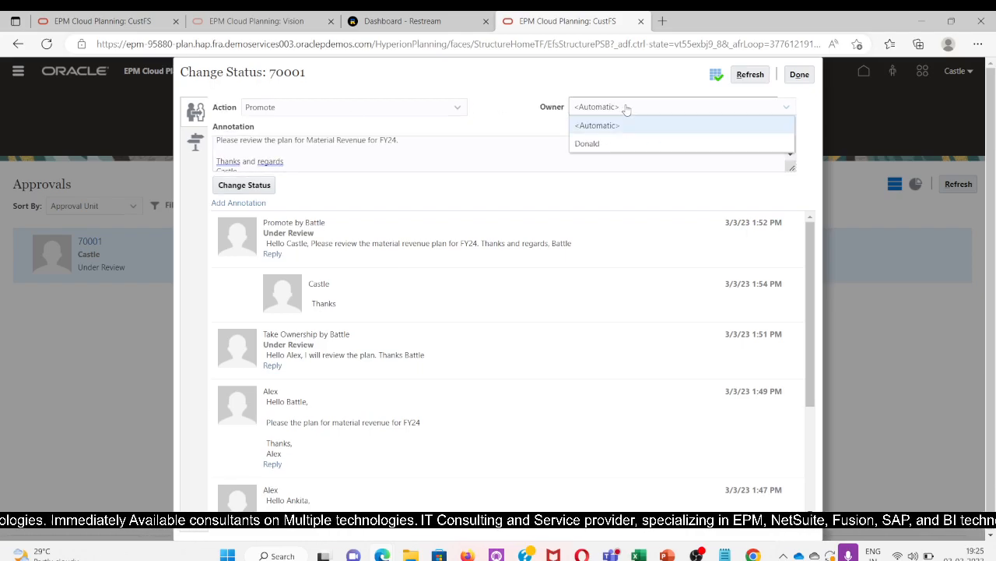
pyautogui.click(596, 145)
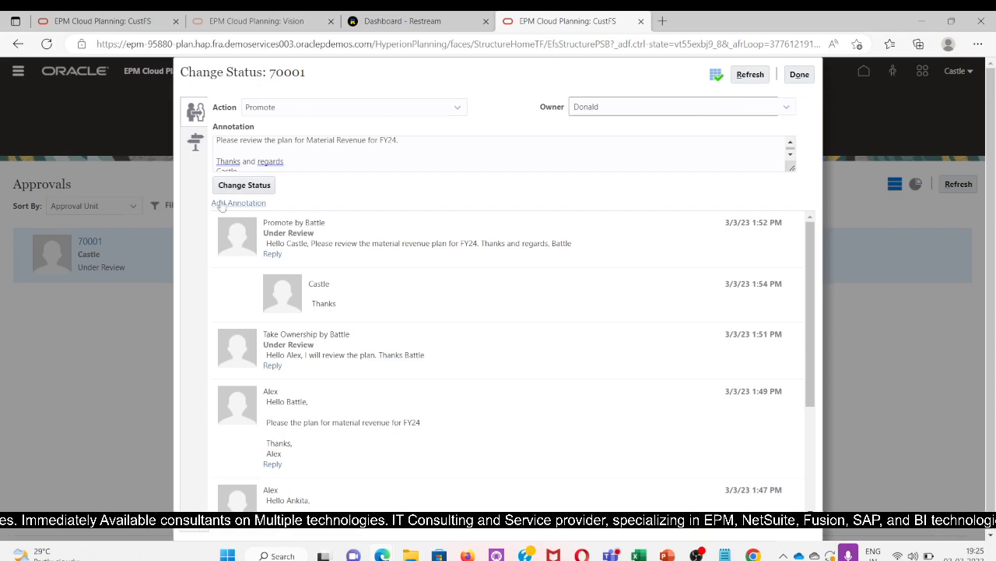
pyautogui.click(239, 186)
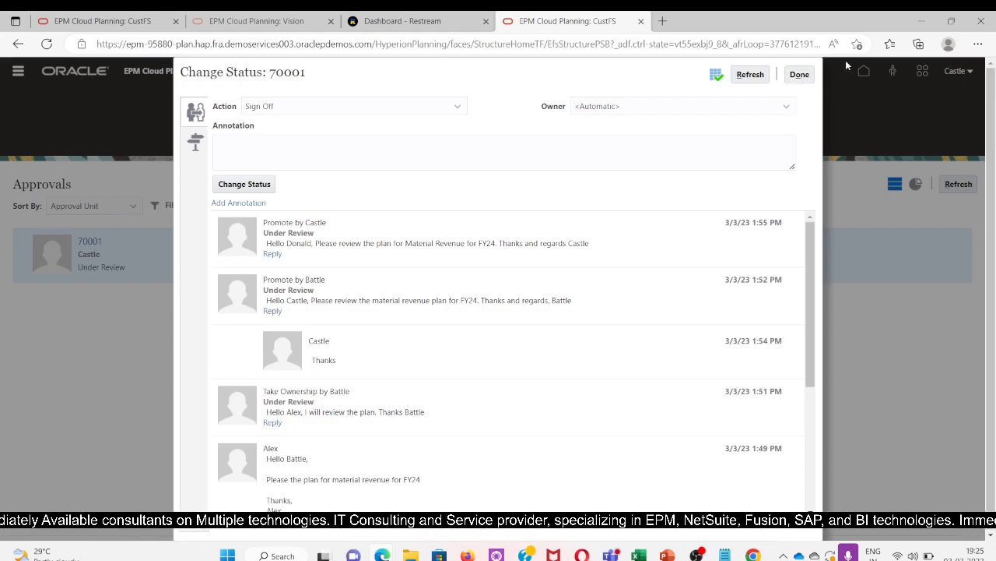
pyautogui.scroll(-3, 496, 289)
pyautogui.scroll(3, 498, 300)
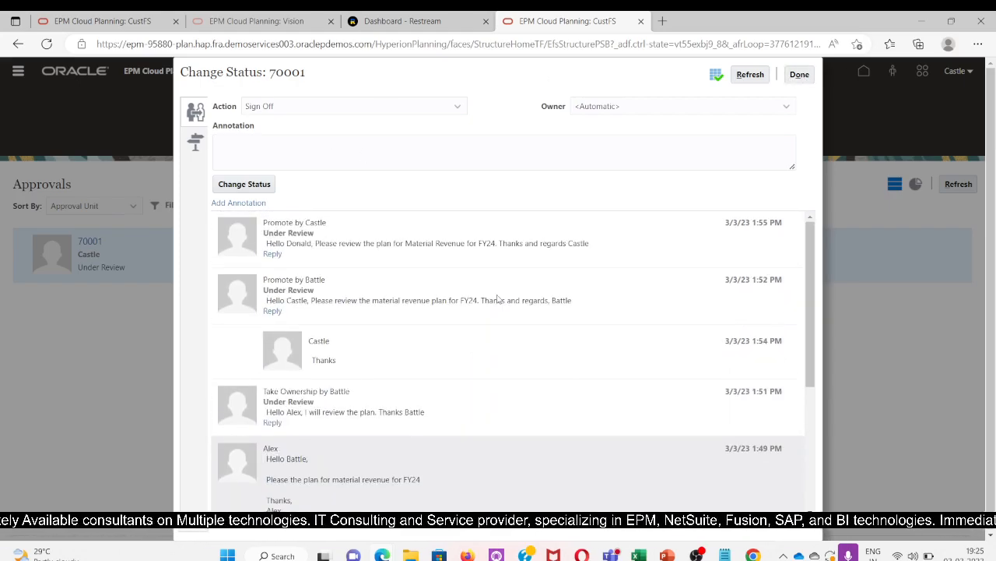
pyautogui.click(798, 75)
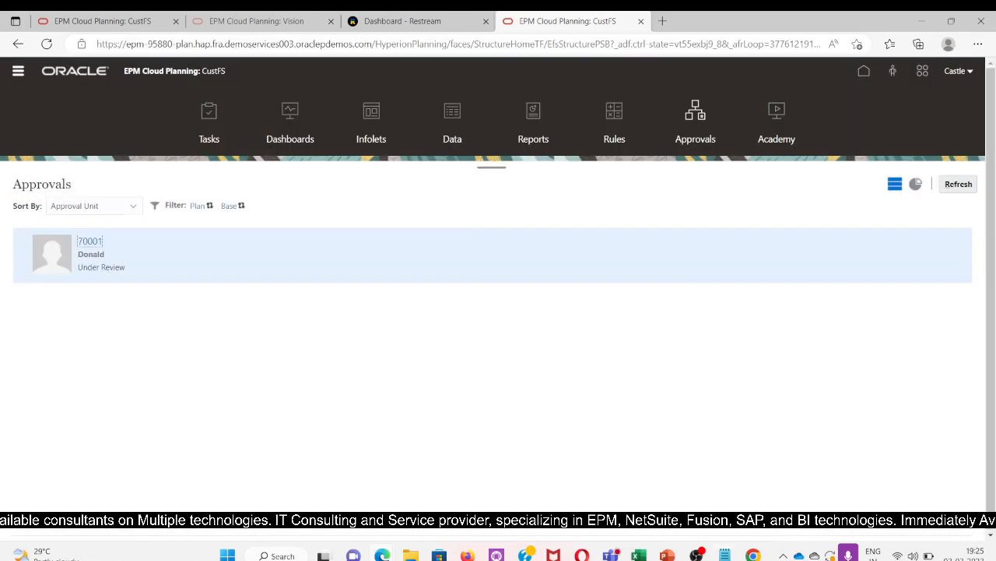
# - Sign out and sign back in as the new owner using the saved username and password
pyautogui.moveTo(467, 554)
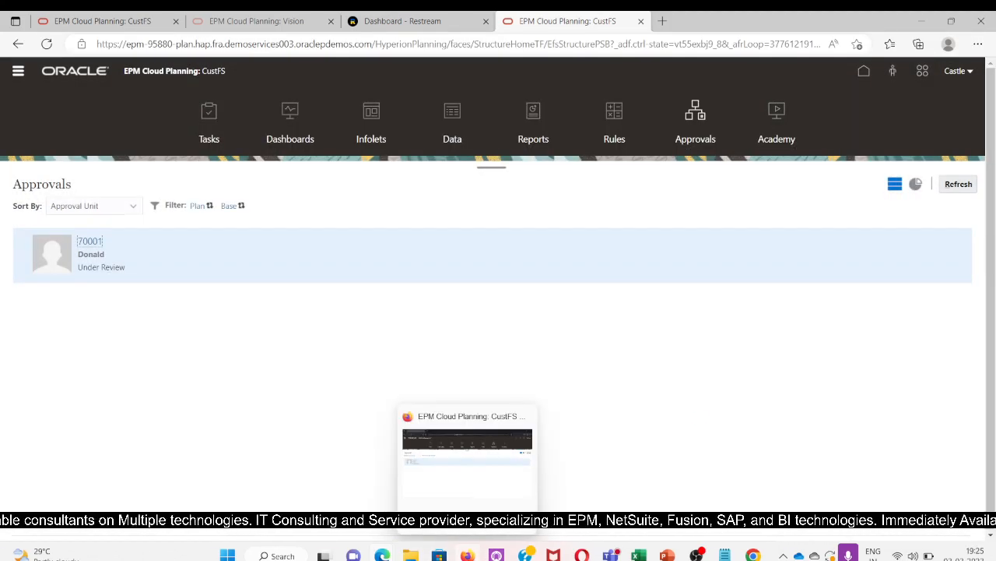
pyautogui.click(951, 74)
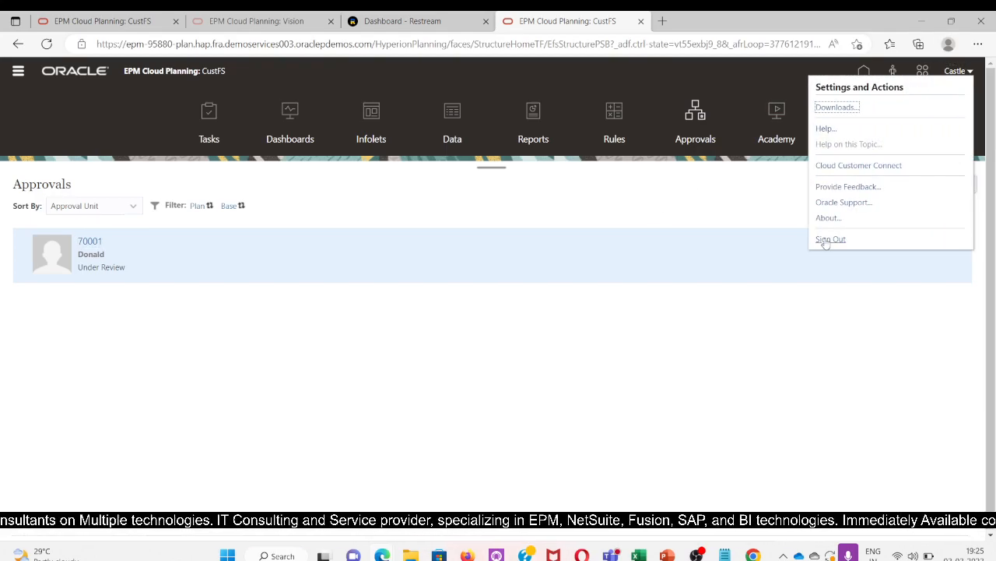
pyautogui.click(825, 238)
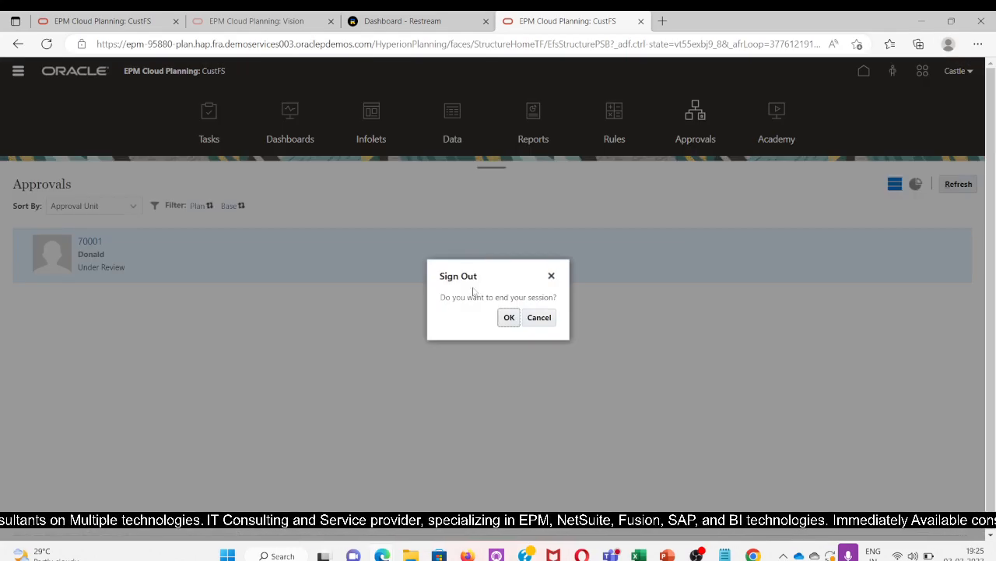
pyautogui.click(506, 319)
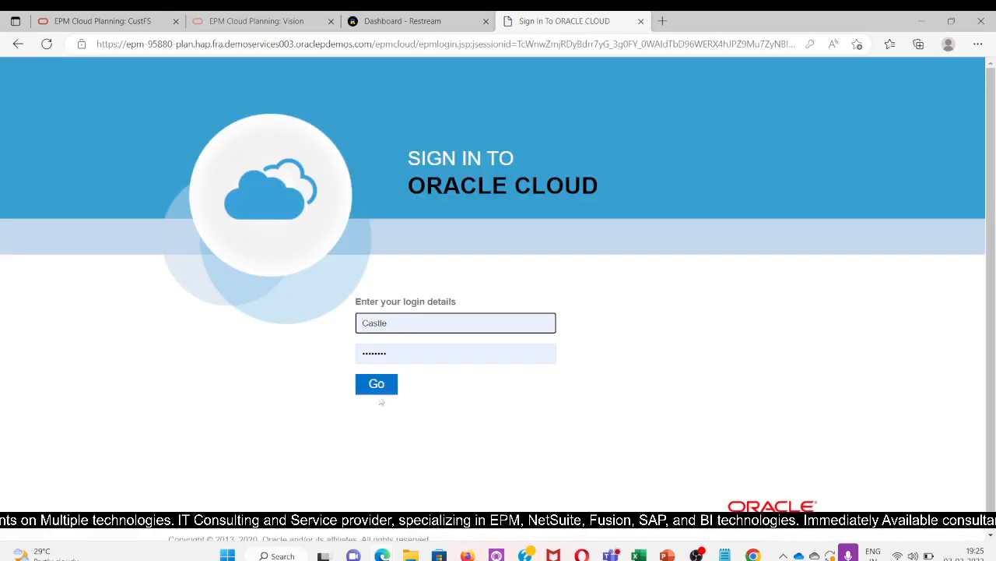
pyautogui.click(381, 321)
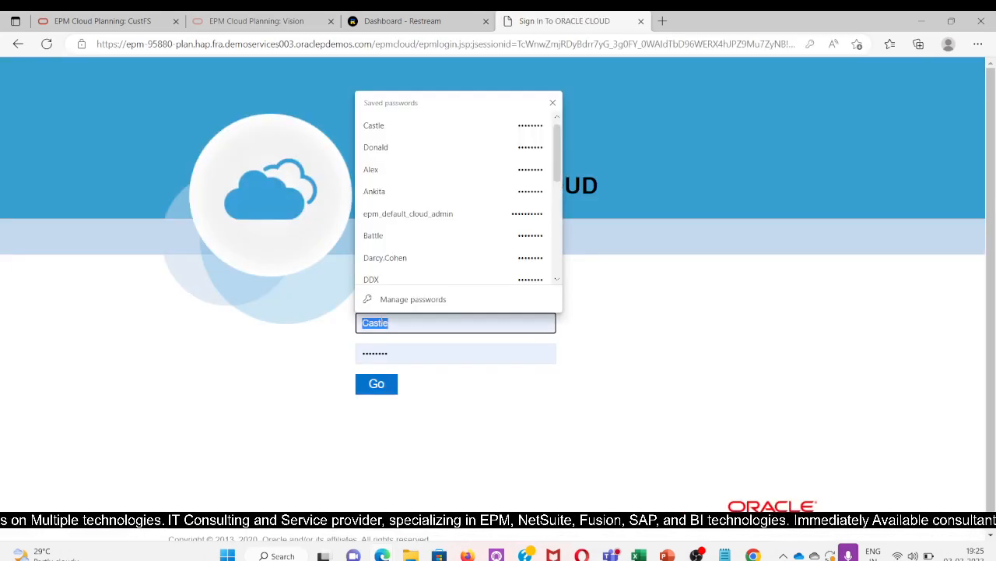
pyautogui.click(373, 142)
pyautogui.click(378, 381)
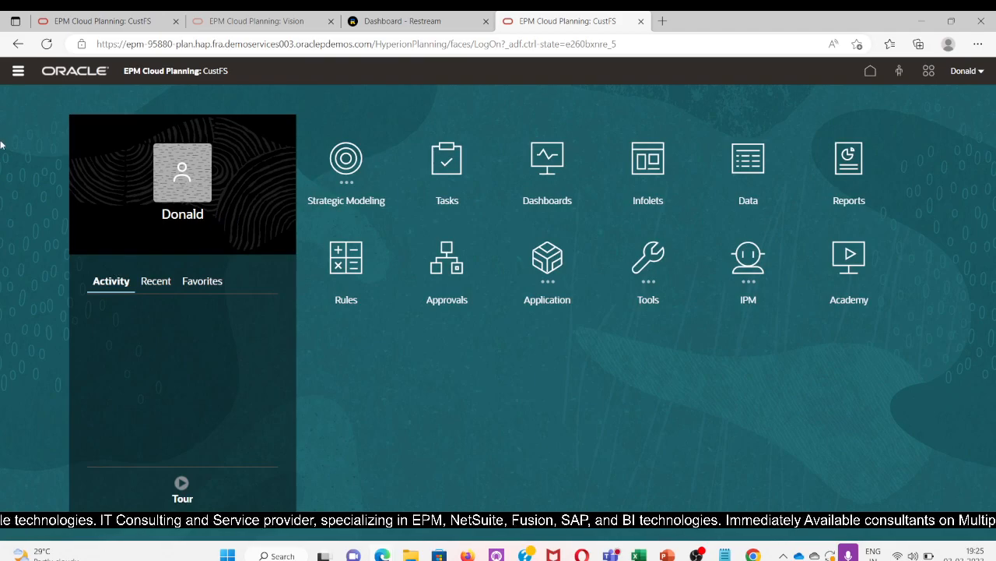
# - Open Manage Approvals and load the approval units for scenario Plan and version Base
pyautogui.click(16, 72)
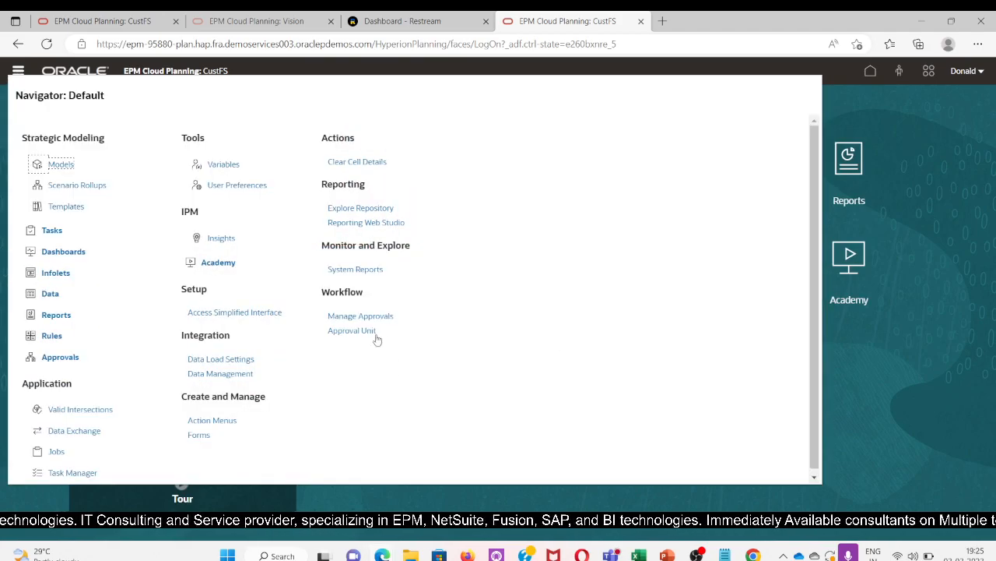
pyautogui.click(358, 316)
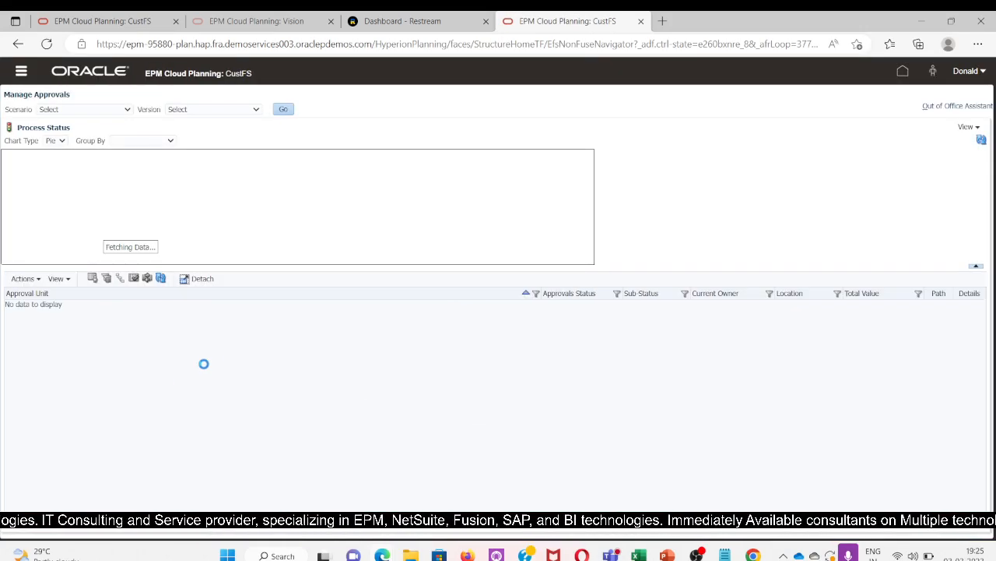
pyautogui.click(90, 110)
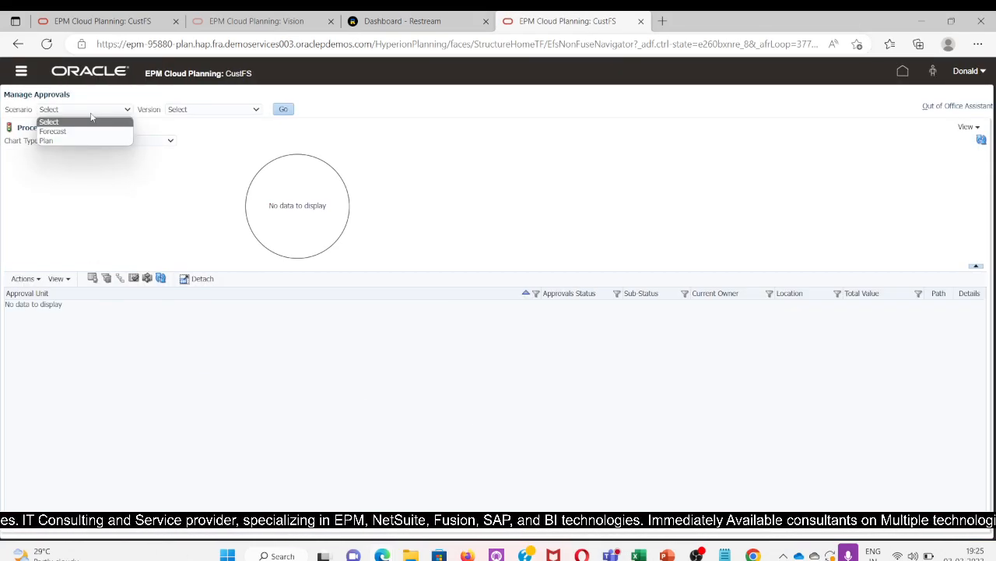
pyautogui.click(55, 141)
pyautogui.click(220, 111)
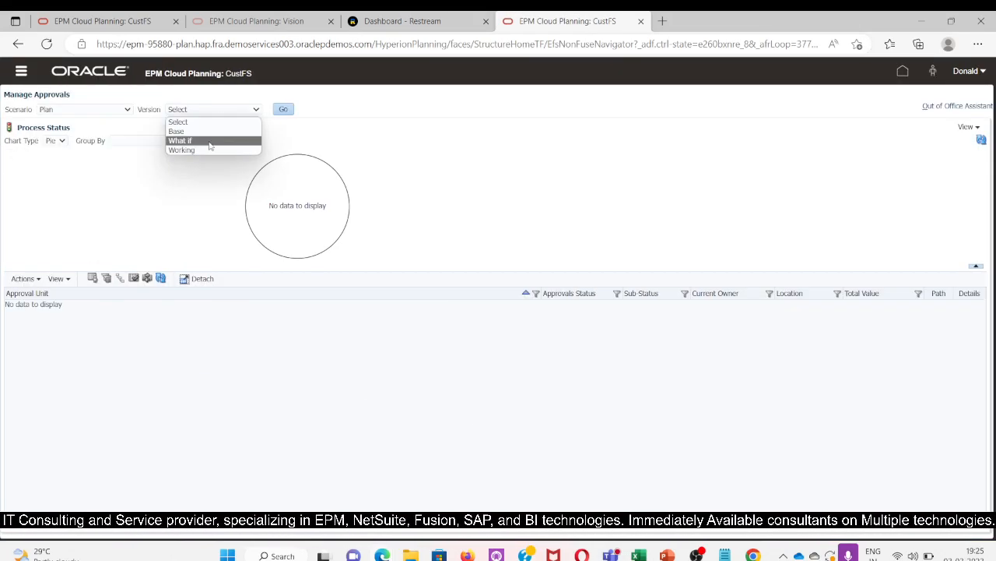
pyautogui.click(204, 132)
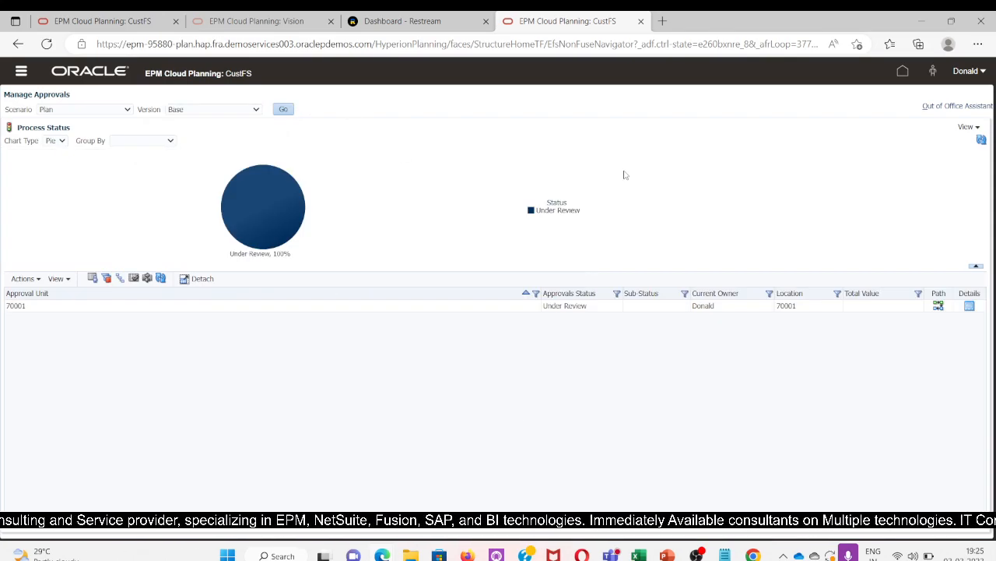
# - Show the approvals in Tree View, expand 70001 Revenue Planning, and open the details of approval unit 70001
pyautogui.click(968, 126)
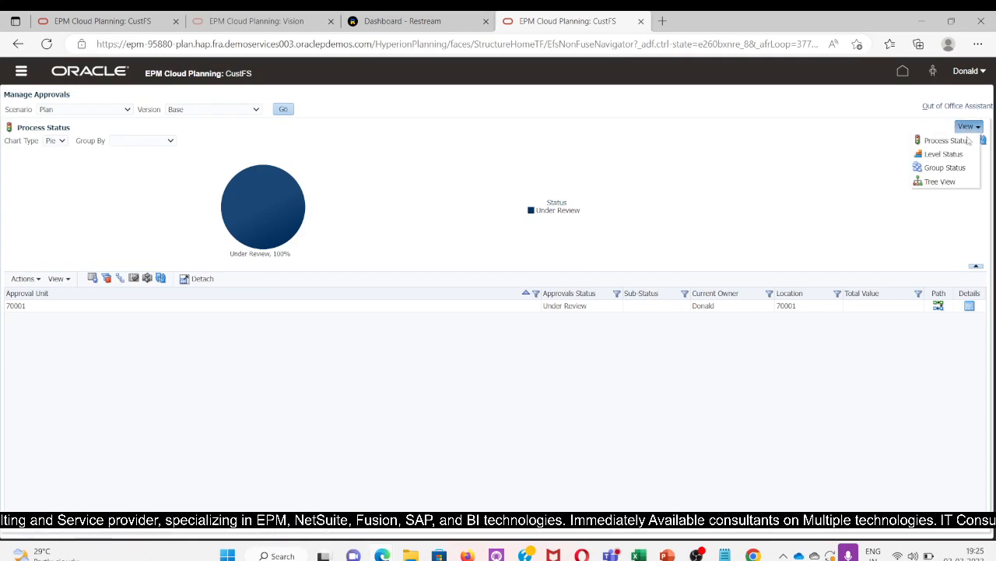
pyautogui.click(934, 182)
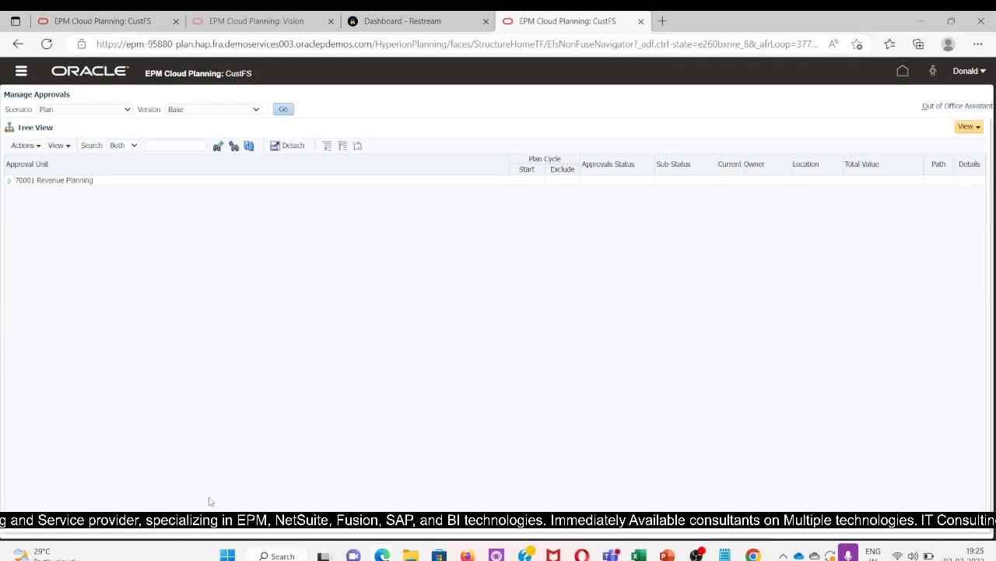
pyautogui.click(9, 181)
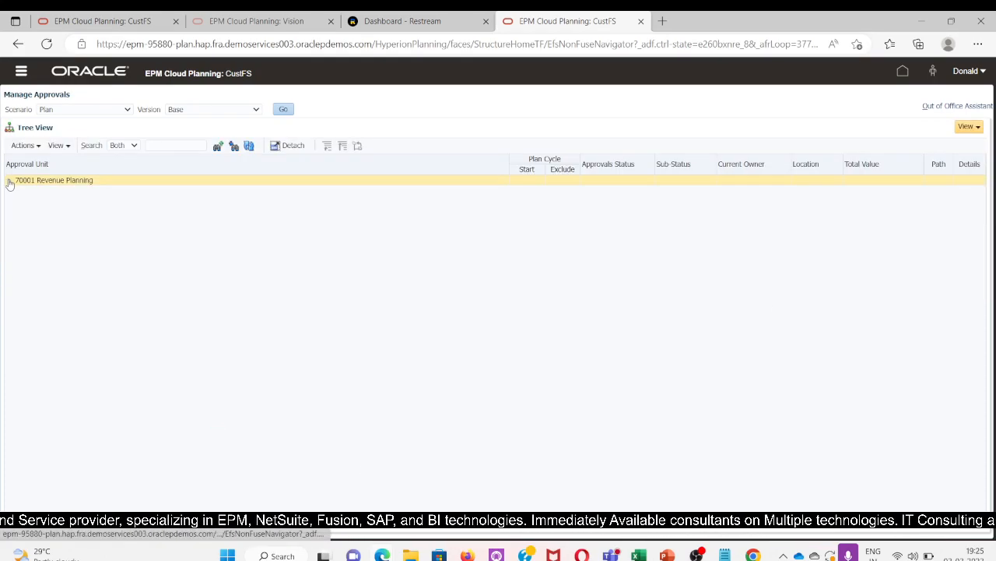
pyautogui.click(30, 192)
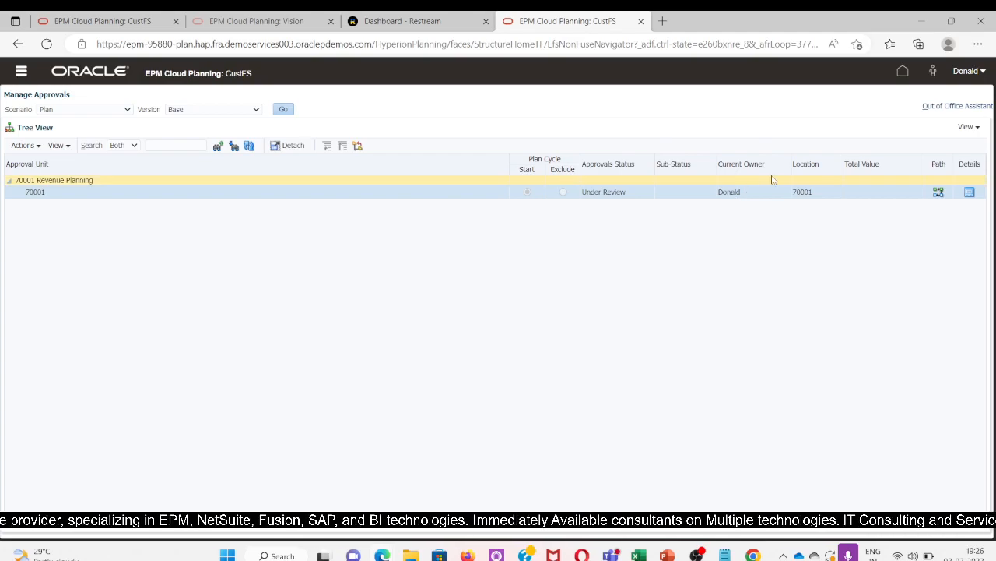
pyautogui.click(973, 192)
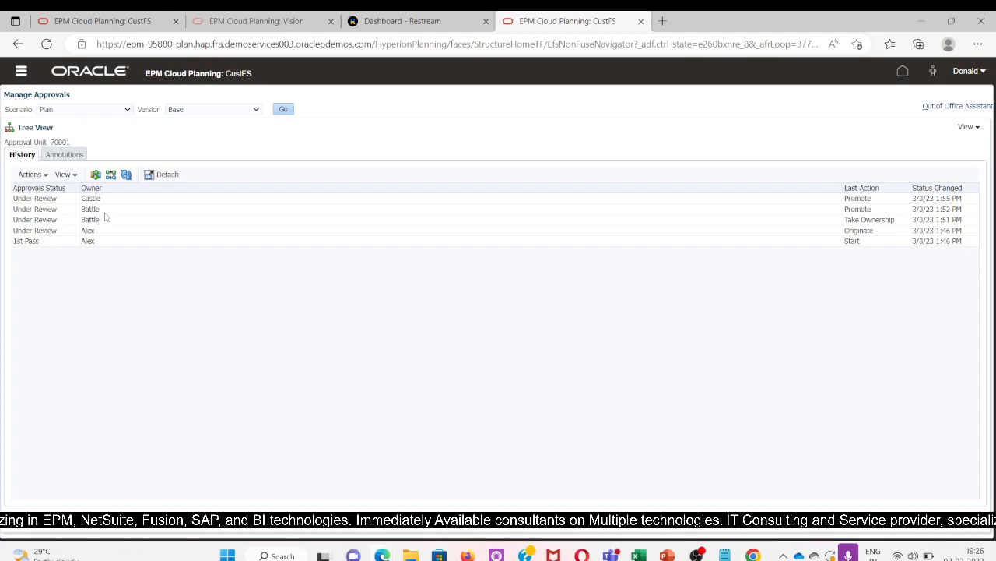
# - Start a Sign Off status change for approval unit 70001 with the signed-in reviewer as next owner
pyautogui.click(95, 176)
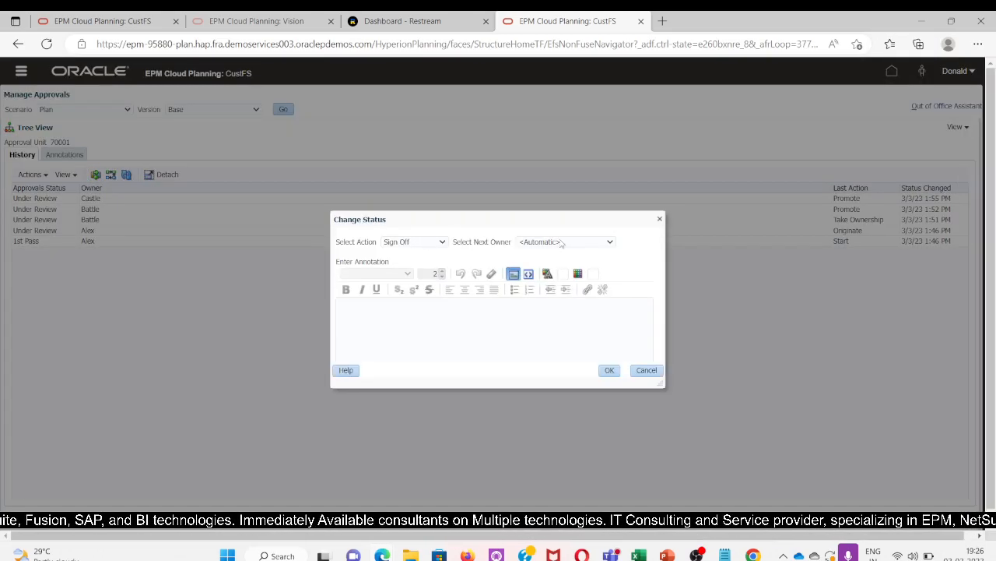
pyautogui.click(561, 242)
pyautogui.click(555, 256)
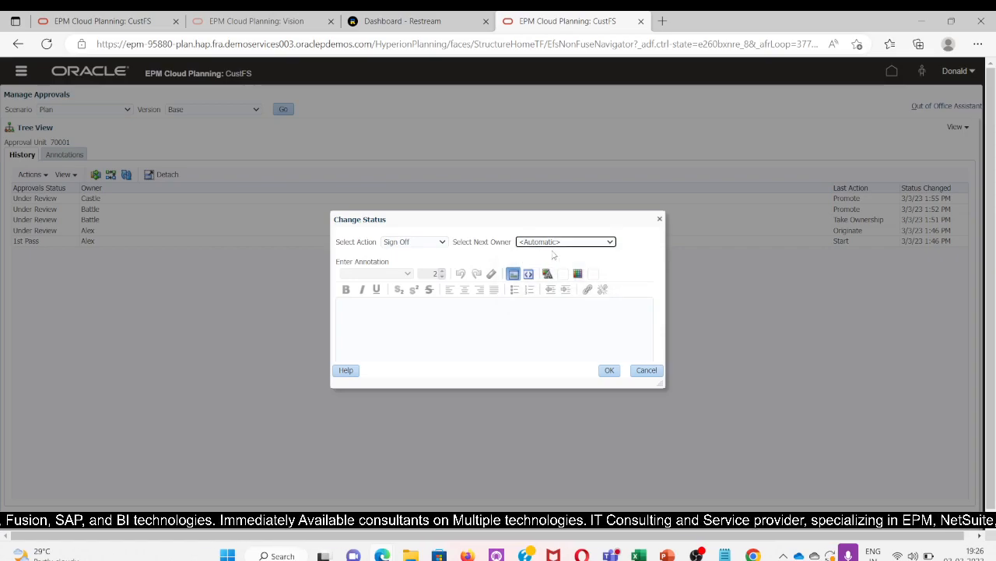
pyautogui.click(553, 245)
pyautogui.click(545, 265)
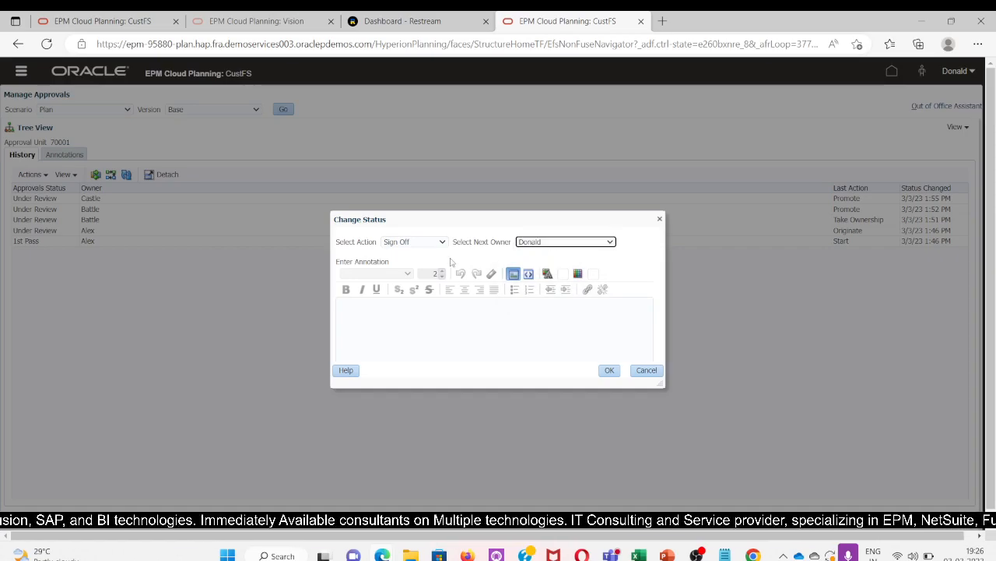
# - Write a sign-off annotation that greets the previous reviewer by name and states "The plan is satisfactory and being approved."
pyautogui.click(354, 312)
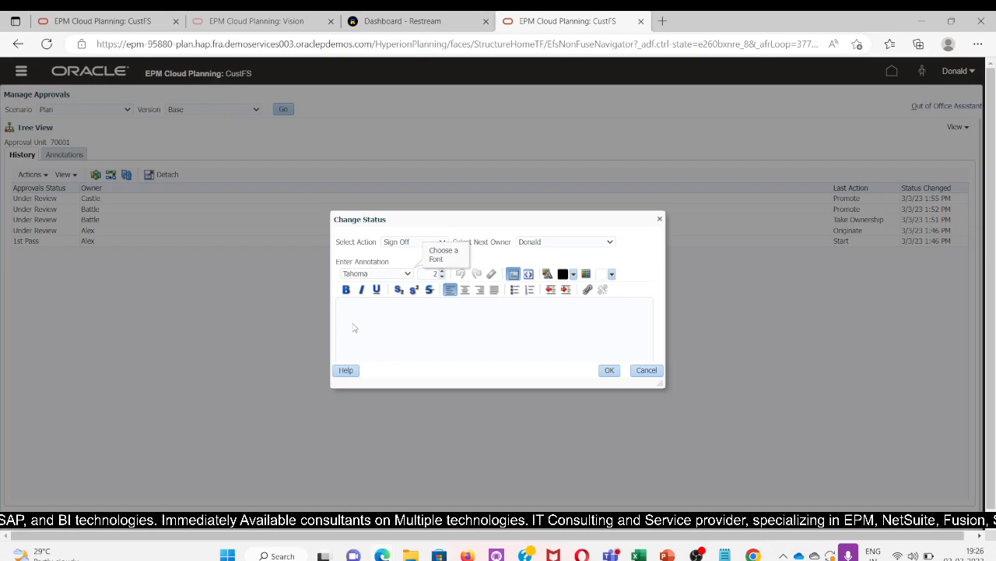
pyautogui.write('Hello ')
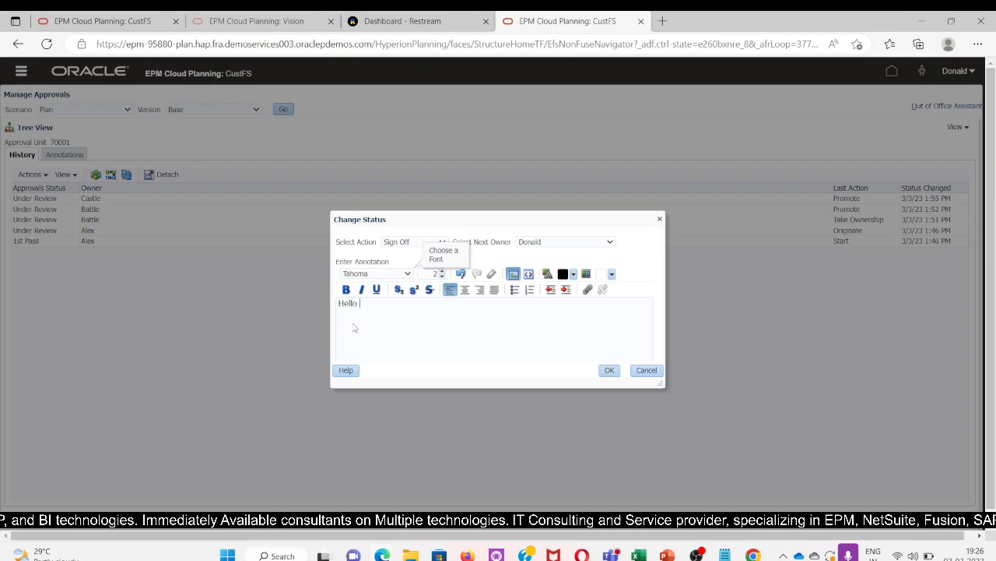
pyautogui.write('Castkle')
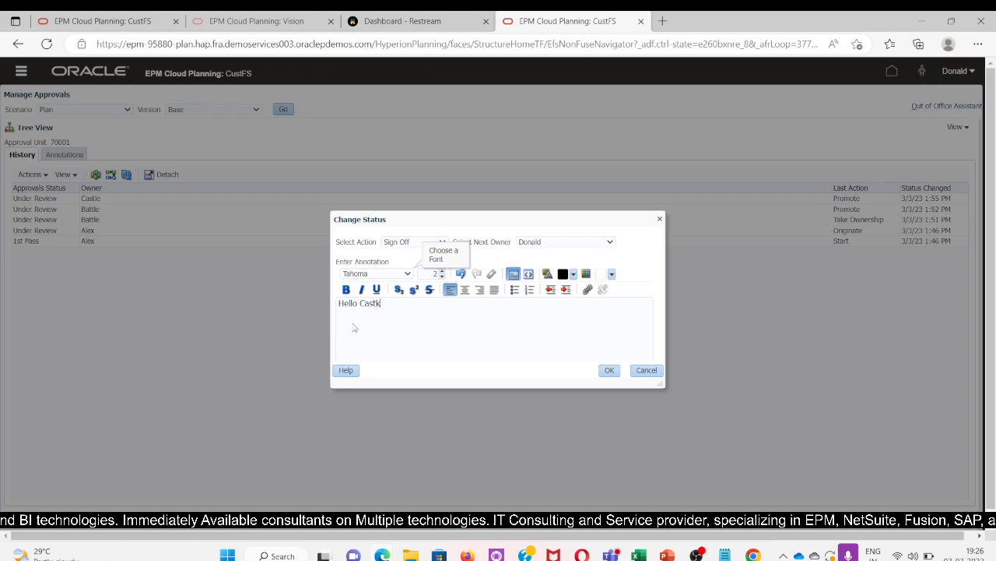
pyautogui.press('BackSpace')
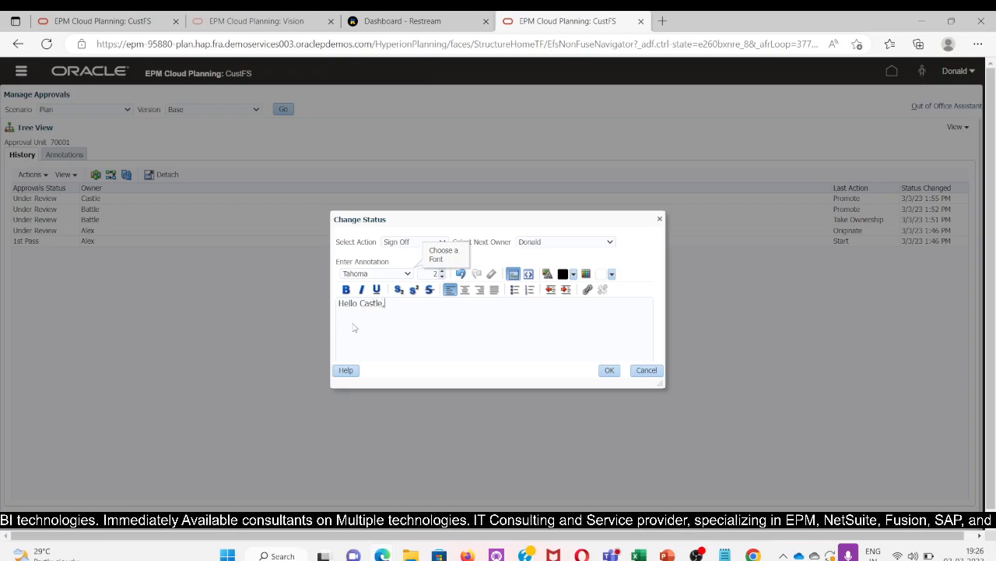
pyautogui.press('Return')
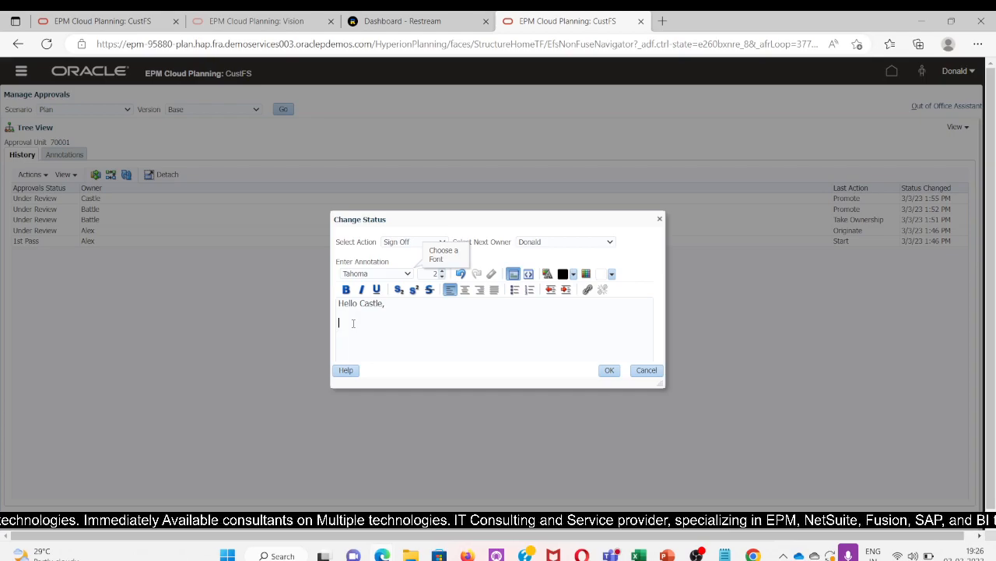
pyautogui.write('The plan')
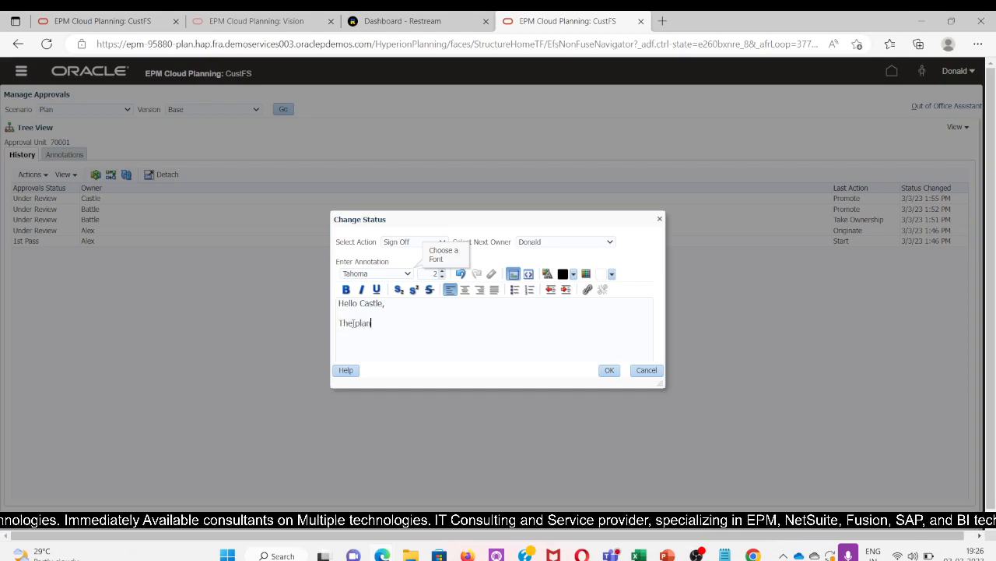
pyautogui.write(' is')
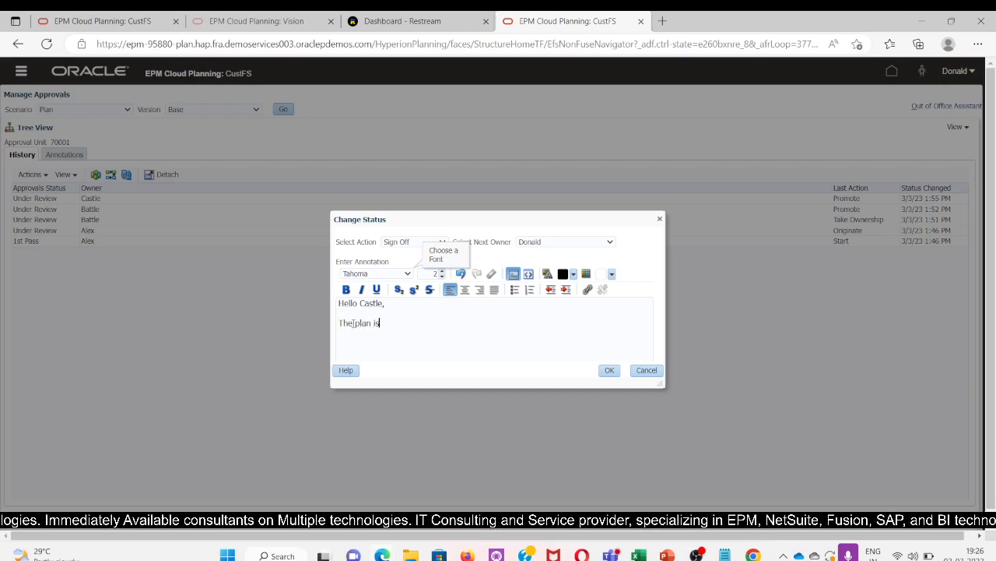
pyautogui.write(' sa')
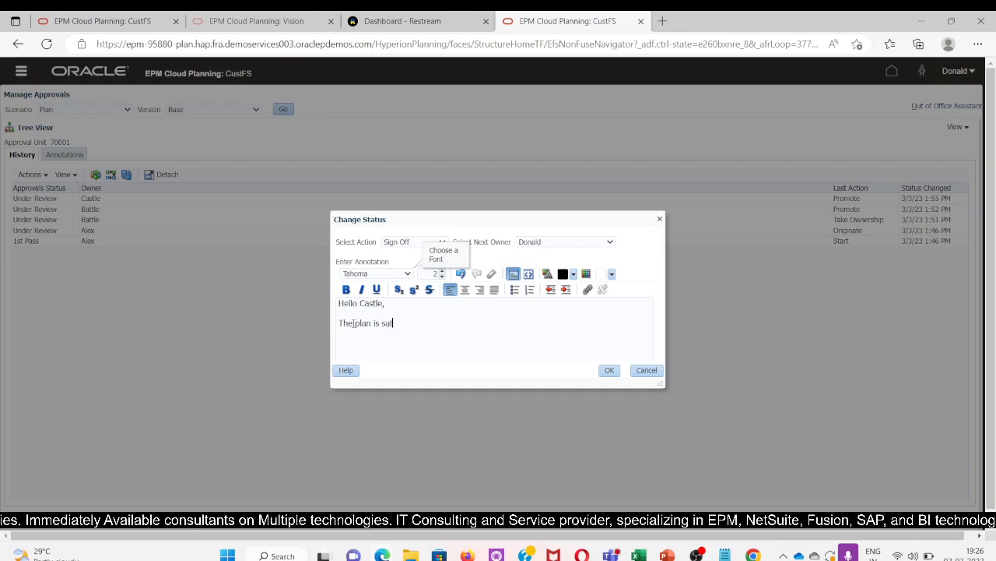
pyautogui.write('tisfacti')
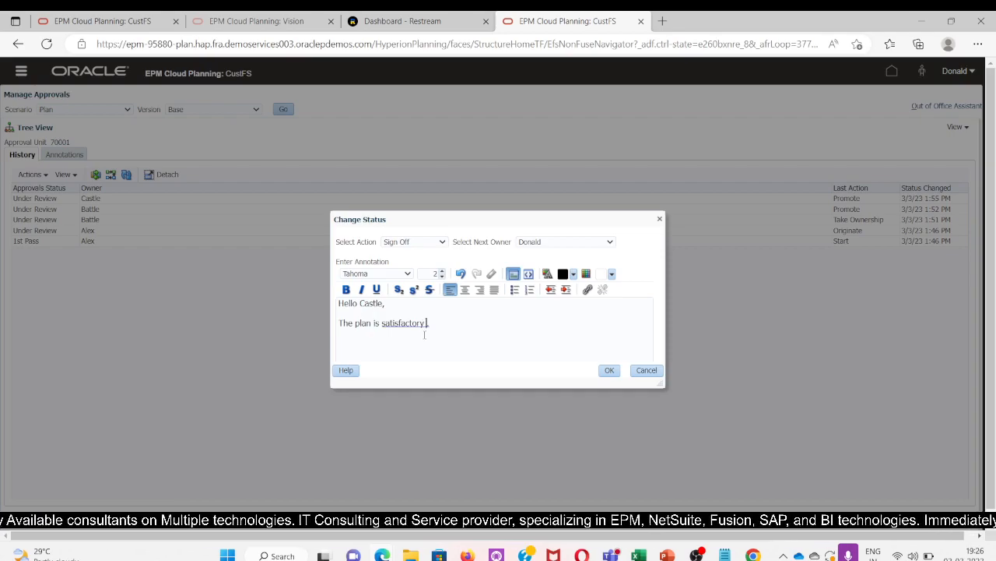
pyautogui.write('a')
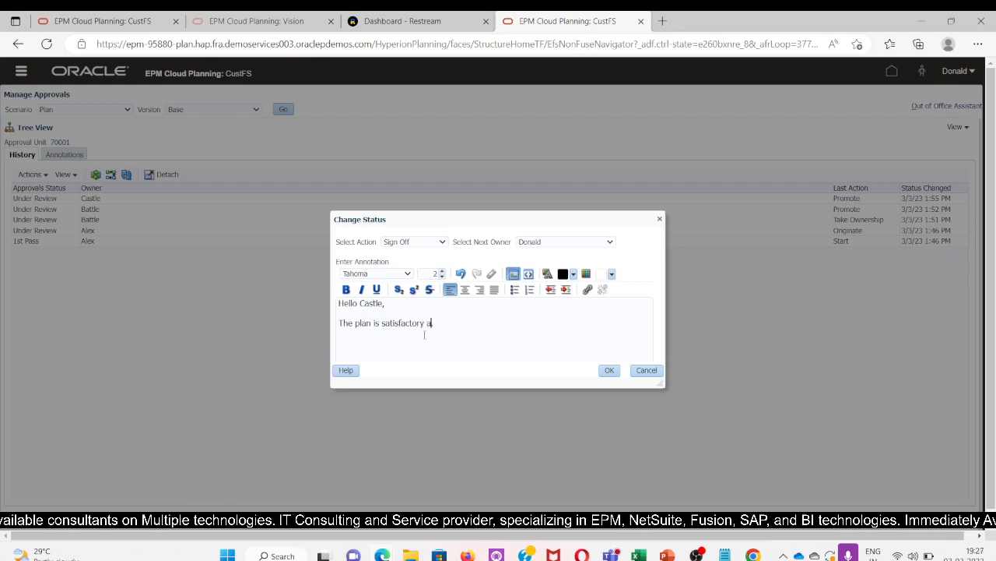
pyautogui.write('dn nd ')
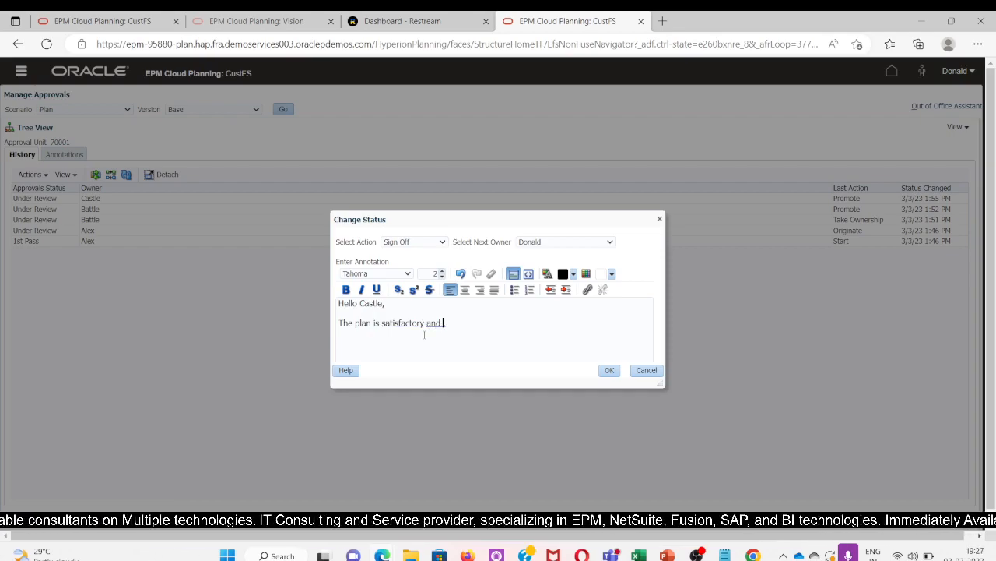
pyautogui.write('being app')
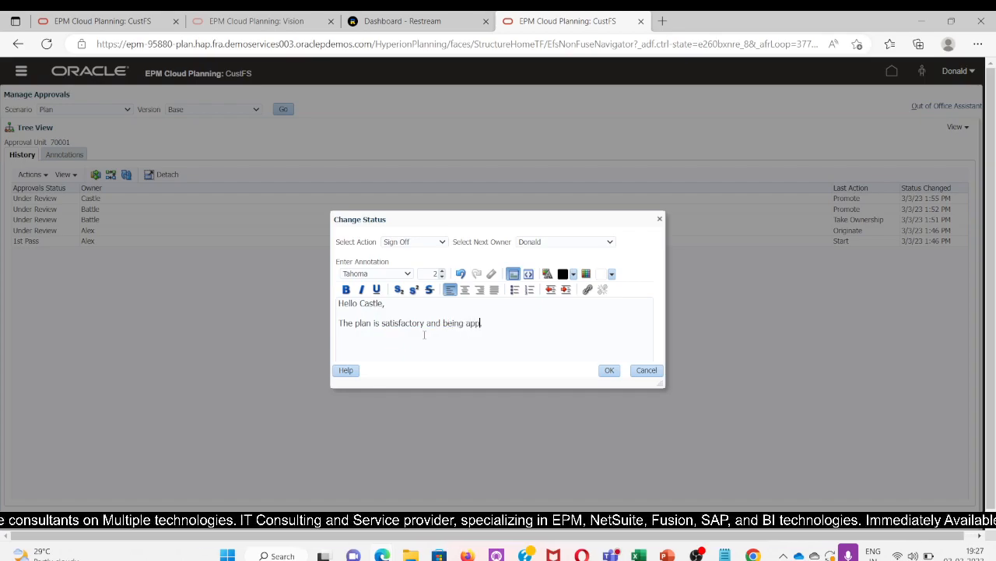
pyautogui.write('roved.')
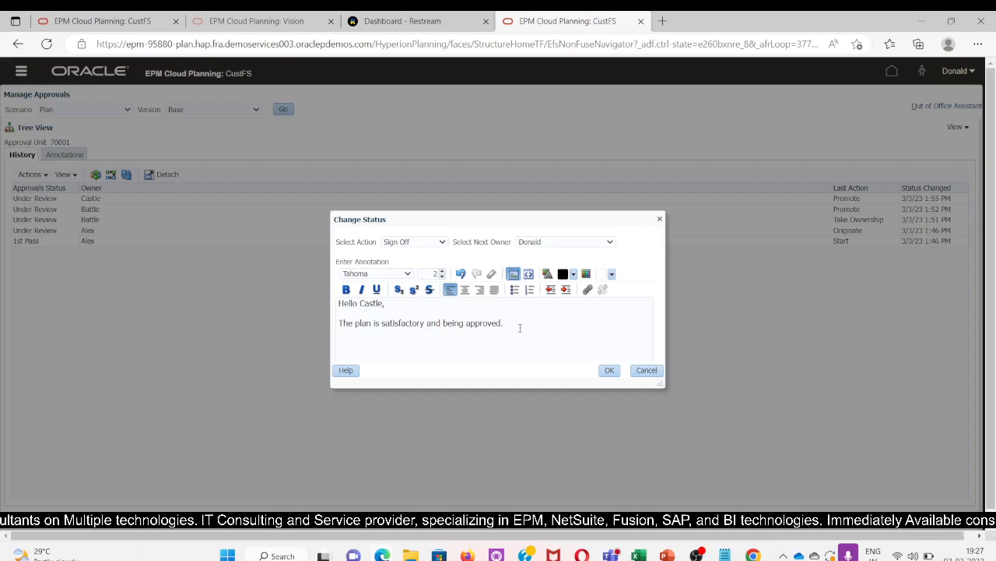
# - Close the annotation with "Thanks," and the signing reviewer's name on the line below
pyautogui.write('has')
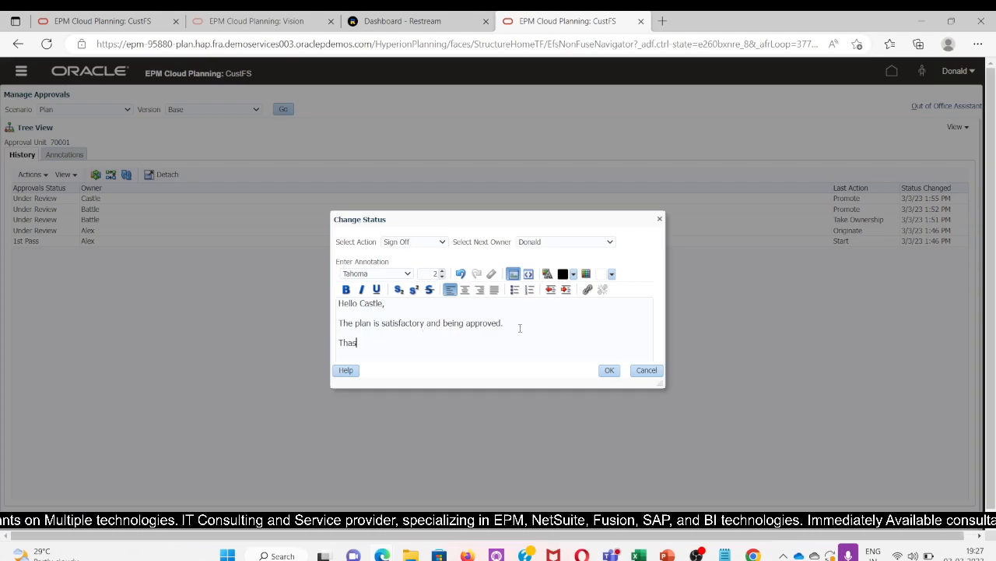
pyautogui.press('BackSpace')
pyautogui.write('nks,')
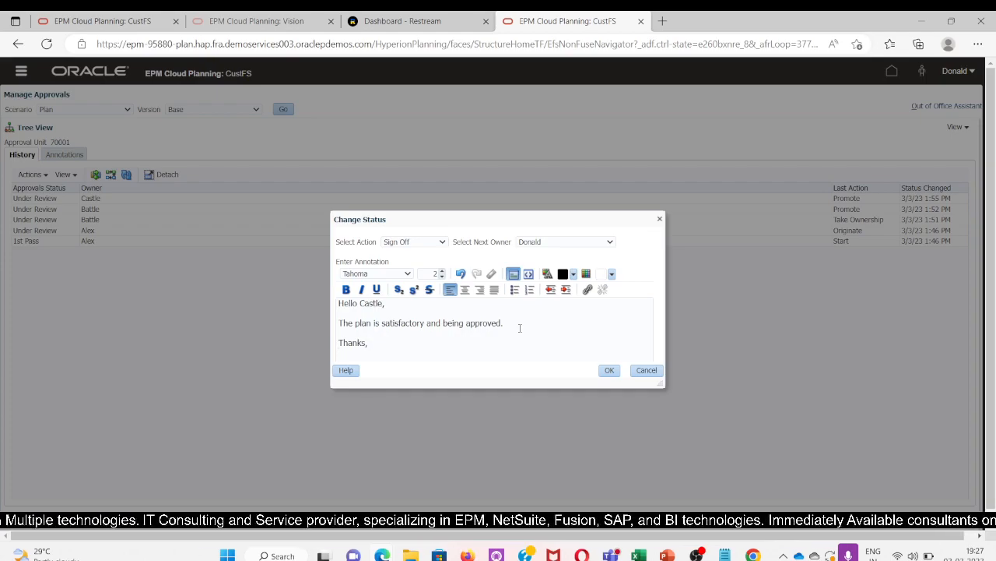
pyautogui.write('Donla')
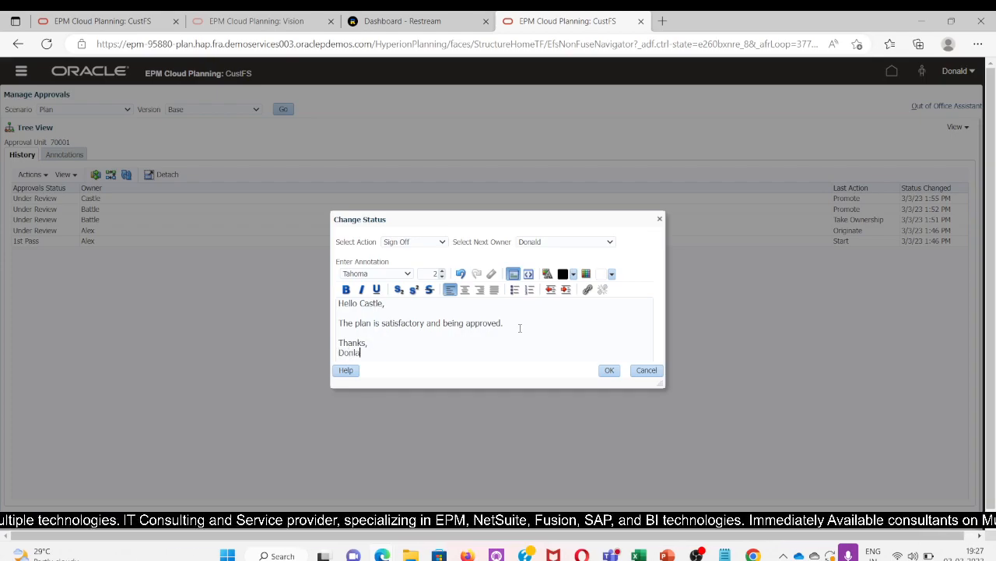
pyautogui.press('BackSpace')
pyautogui.press('BackSpace')
pyautogui.write('ald')
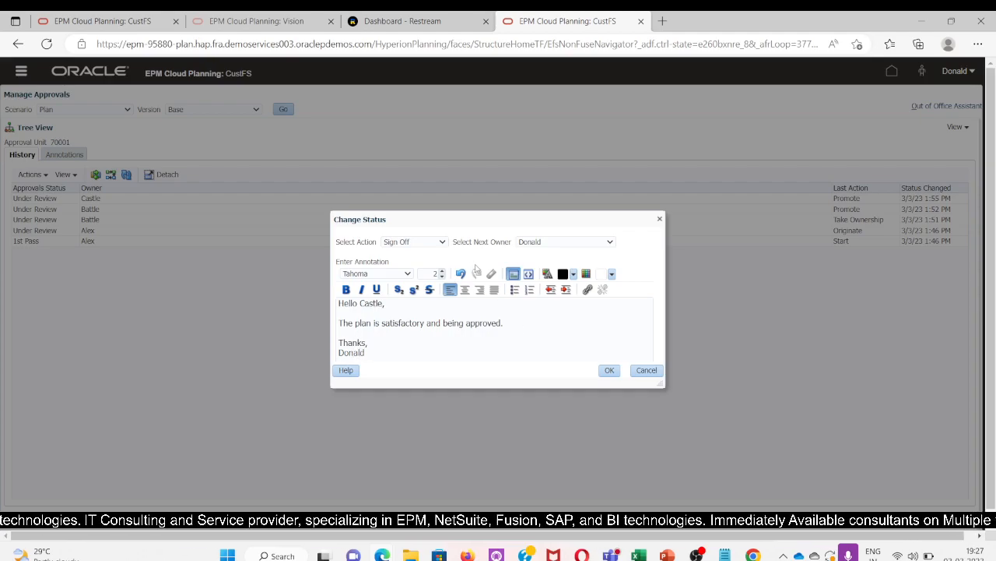
# - Change the action for approval unit 70001 to Approve, keep the signed-in reviewer as next owner, and submit the status change
pyautogui.click(408, 243)
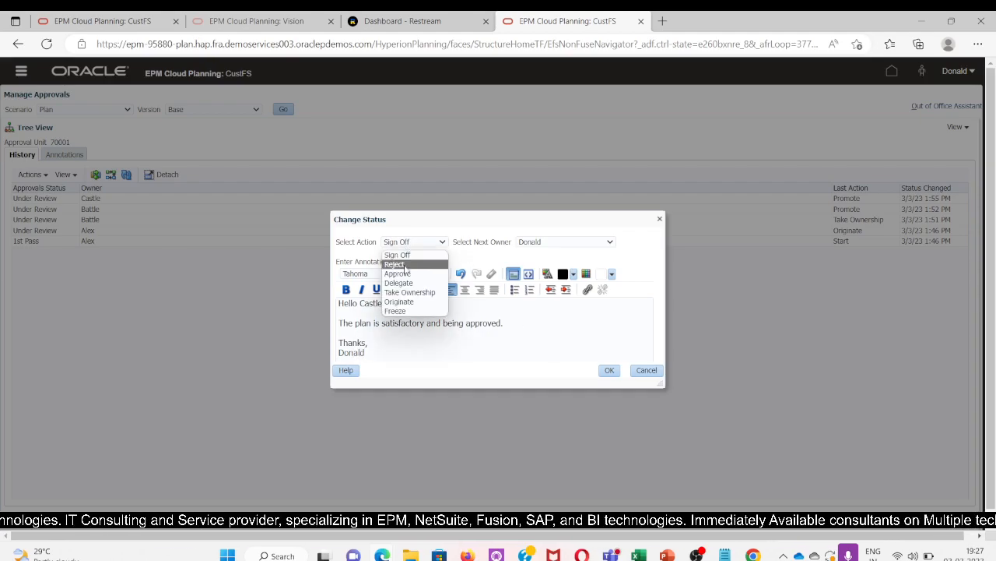
pyautogui.click(405, 274)
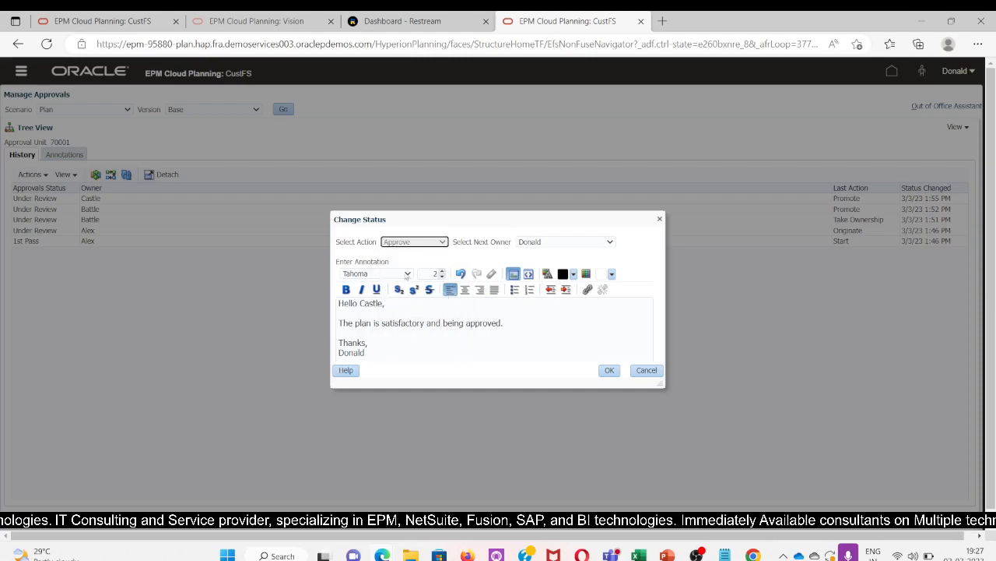
pyautogui.click(564, 248)
pyautogui.click(544, 273)
pyautogui.click(534, 325)
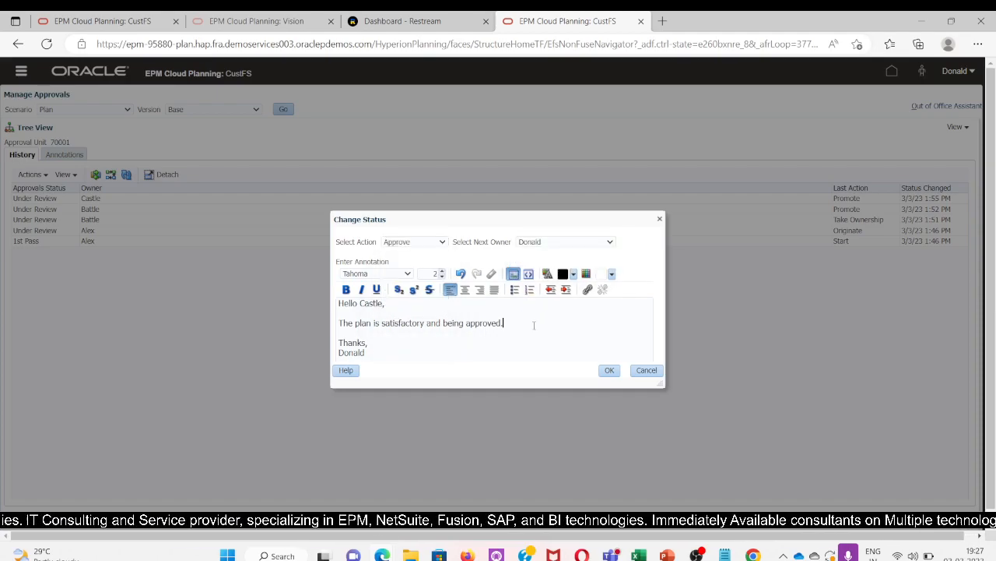
pyautogui.click(608, 371)
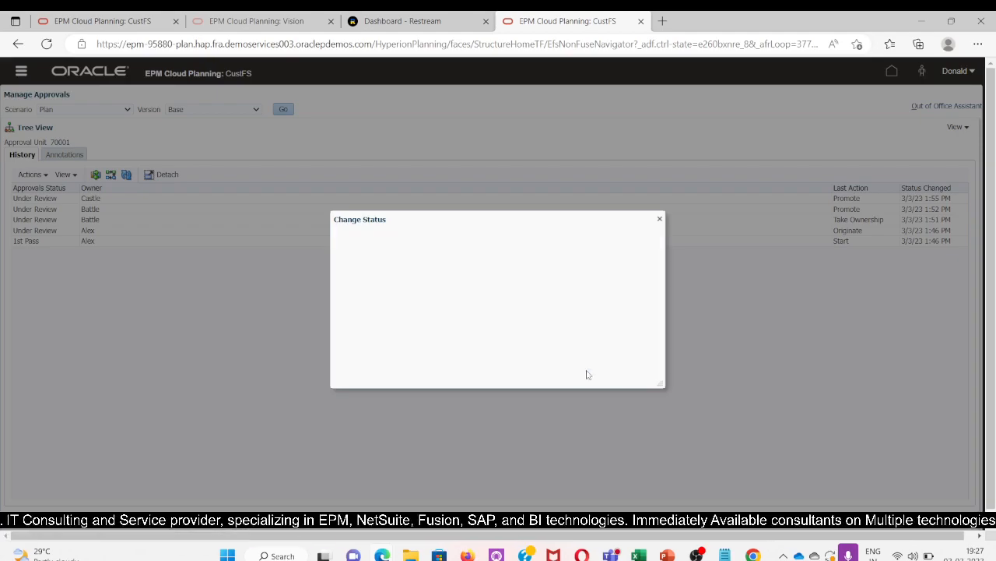
# - Check the status change dialog for approval unit 70001 and close it without applying another action
pyautogui.click(518, 203)
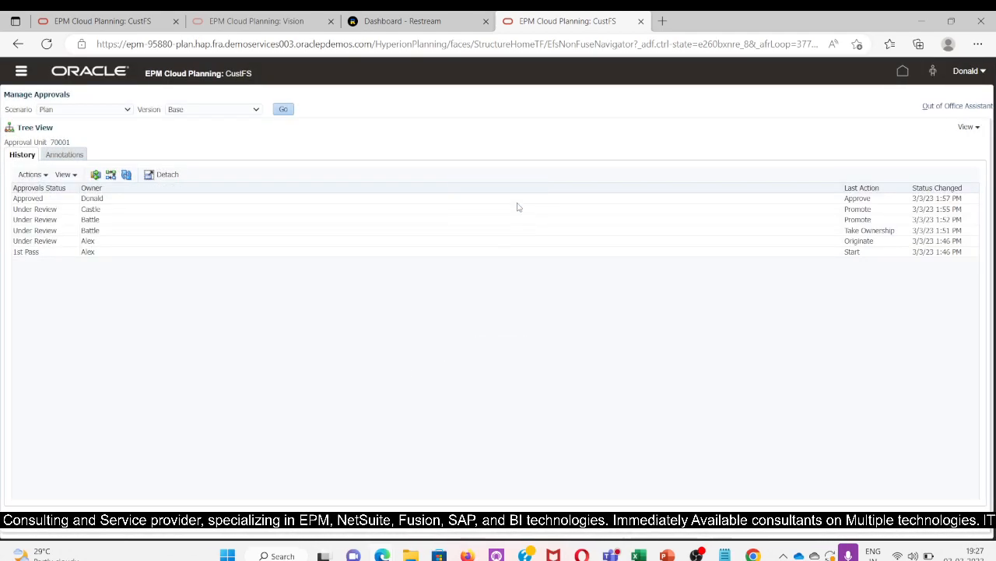
pyautogui.click(96, 176)
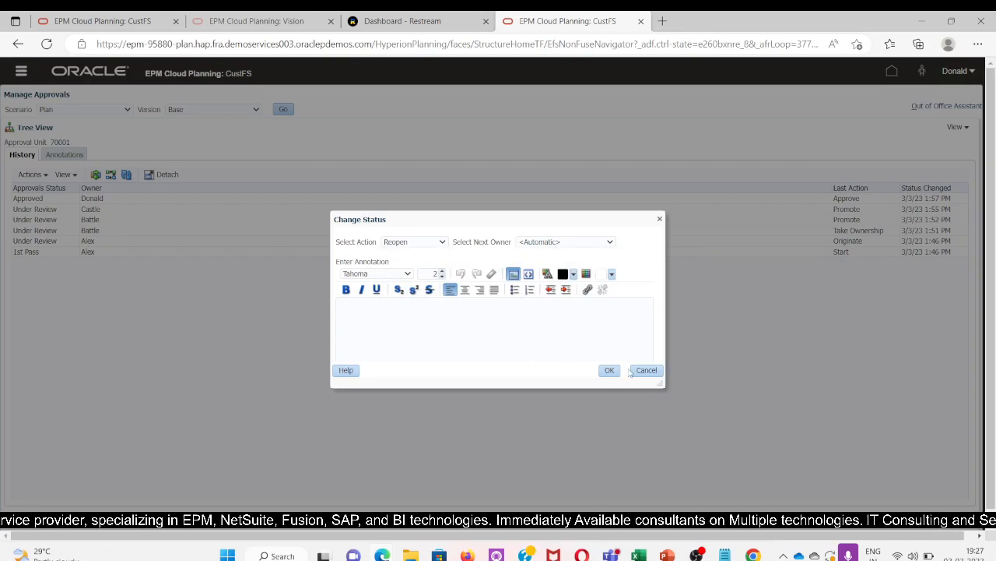
pyautogui.click(610, 370)
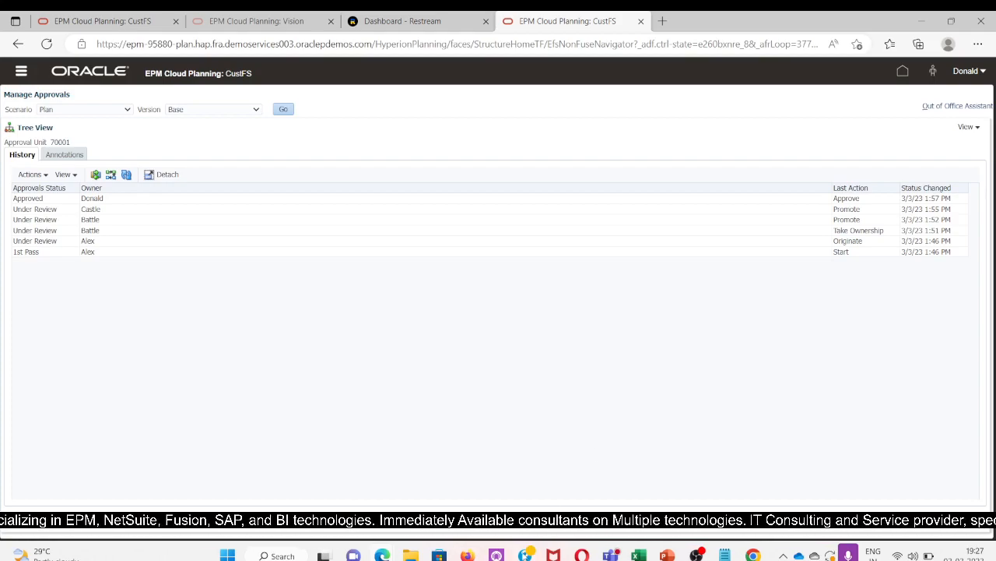
# - Look through the open application windows to switch away from the approval history
pyautogui.hotkey('alt', 'Tab')
pyautogui.hotkey('alt', 'Tab')
pyautogui.hotkey('alt', 'Tab')
pyautogui.hotkey('alt', 'Tab')
pyautogui.hotkey('alt', 'Tab')
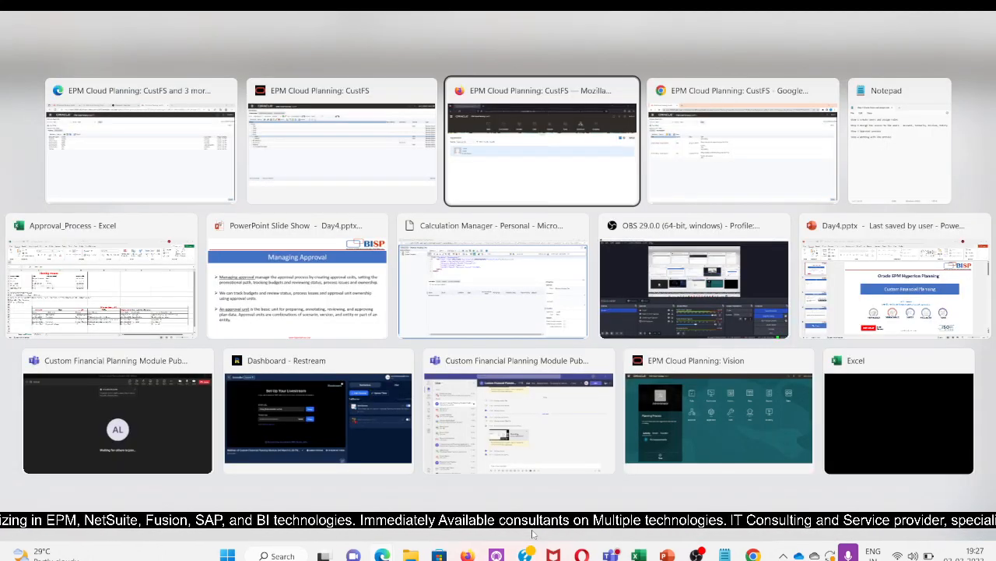
pyautogui.hotkey('alt', 'Tab')
pyautogui.hotkey('alt', 'Tab')
pyautogui.hotkey('alt', 'Tab')
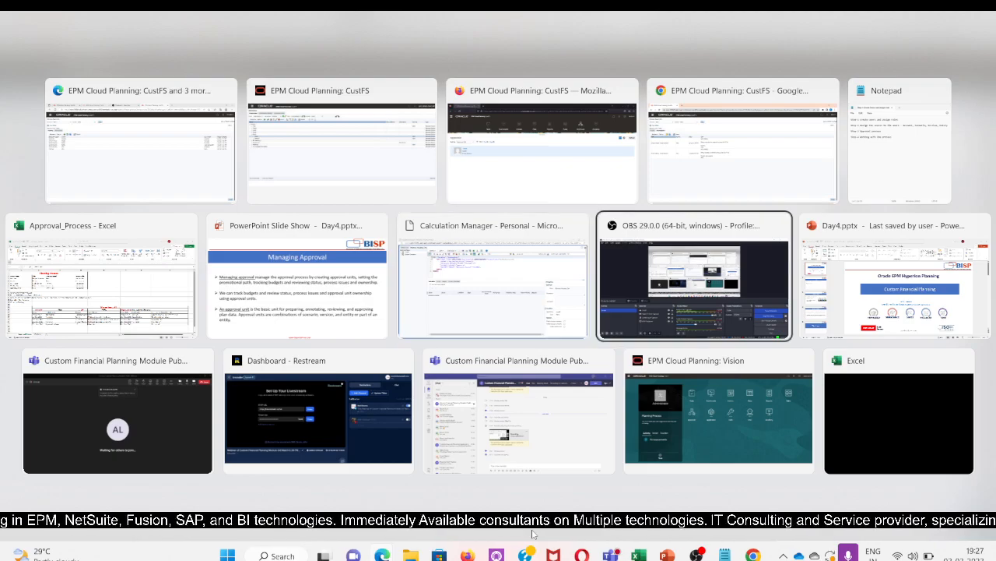